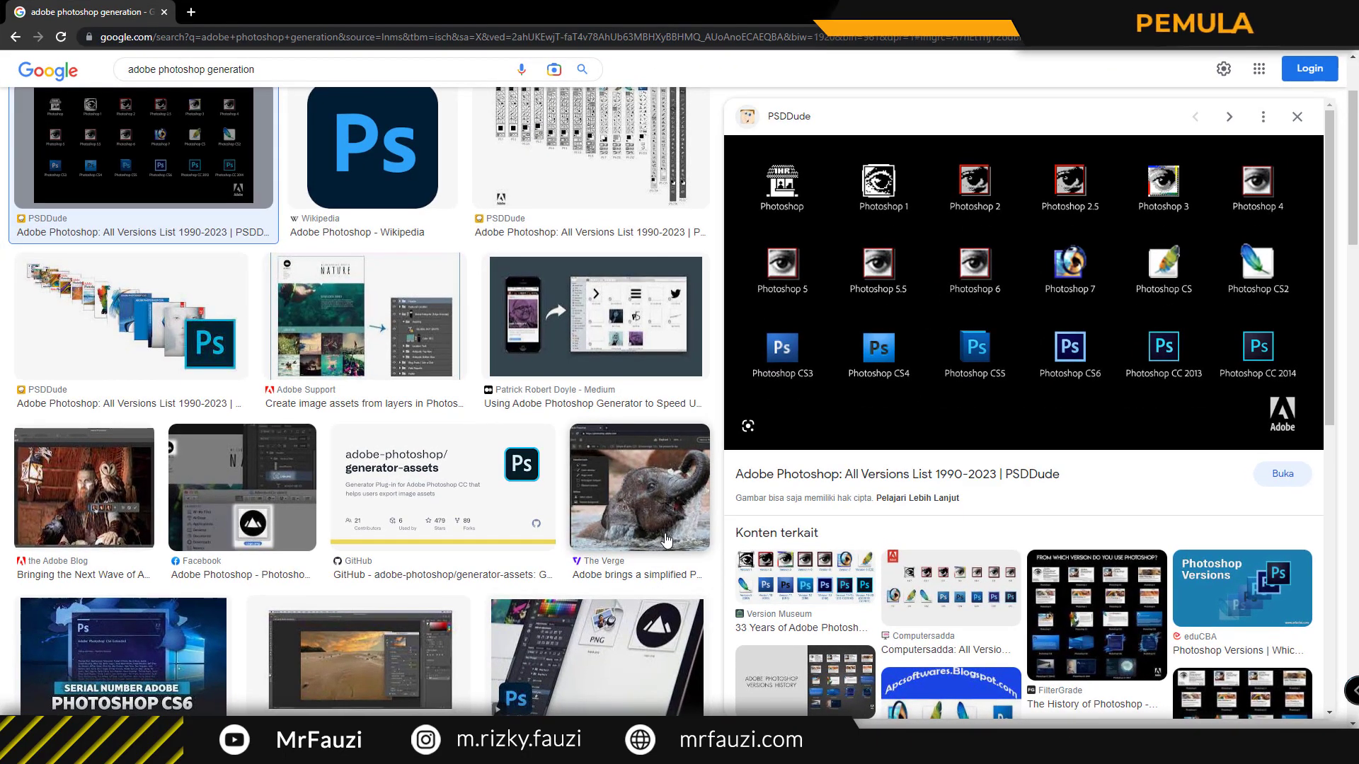
# Browse the Google Images results for Photoshop versions and preview the PSDDude toolbar image.
pyautogui.scroll(2, 665, 541)
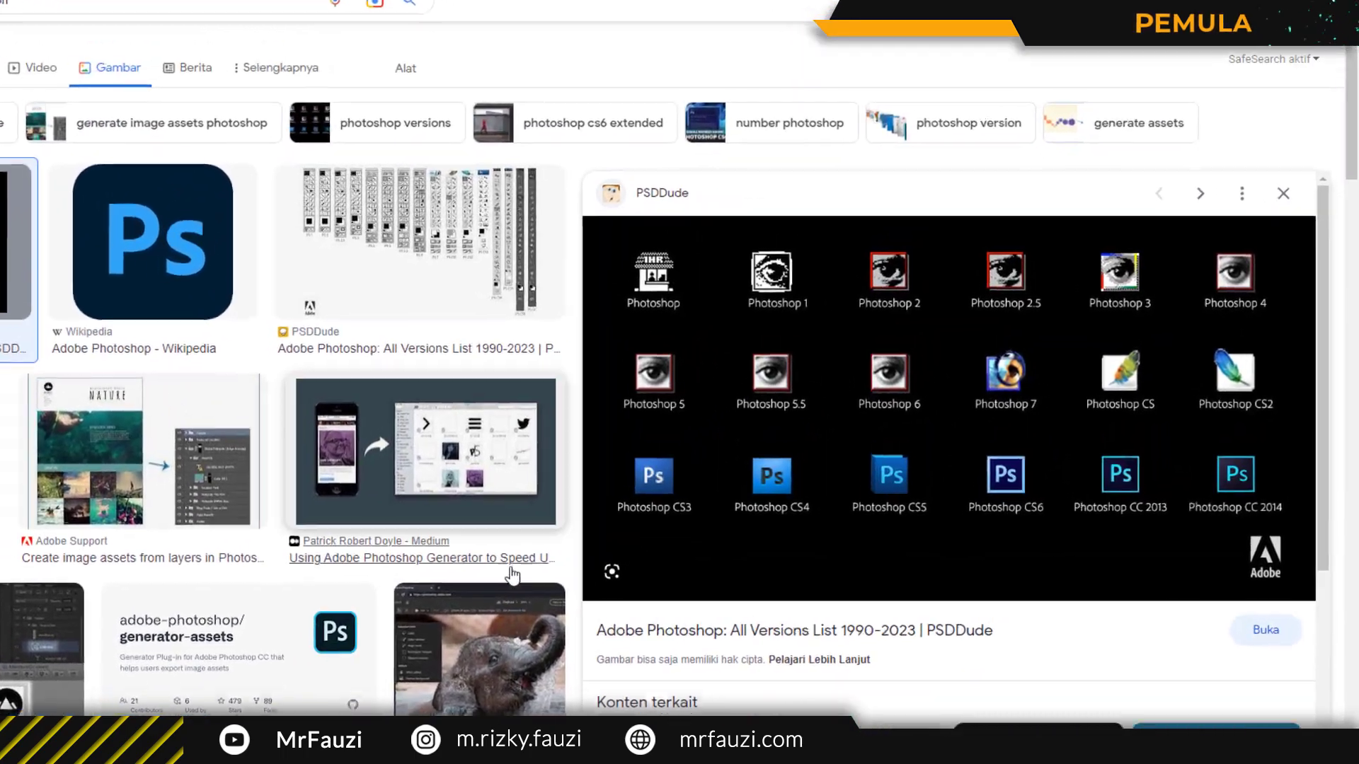
pyautogui.moveTo(1023, 292)
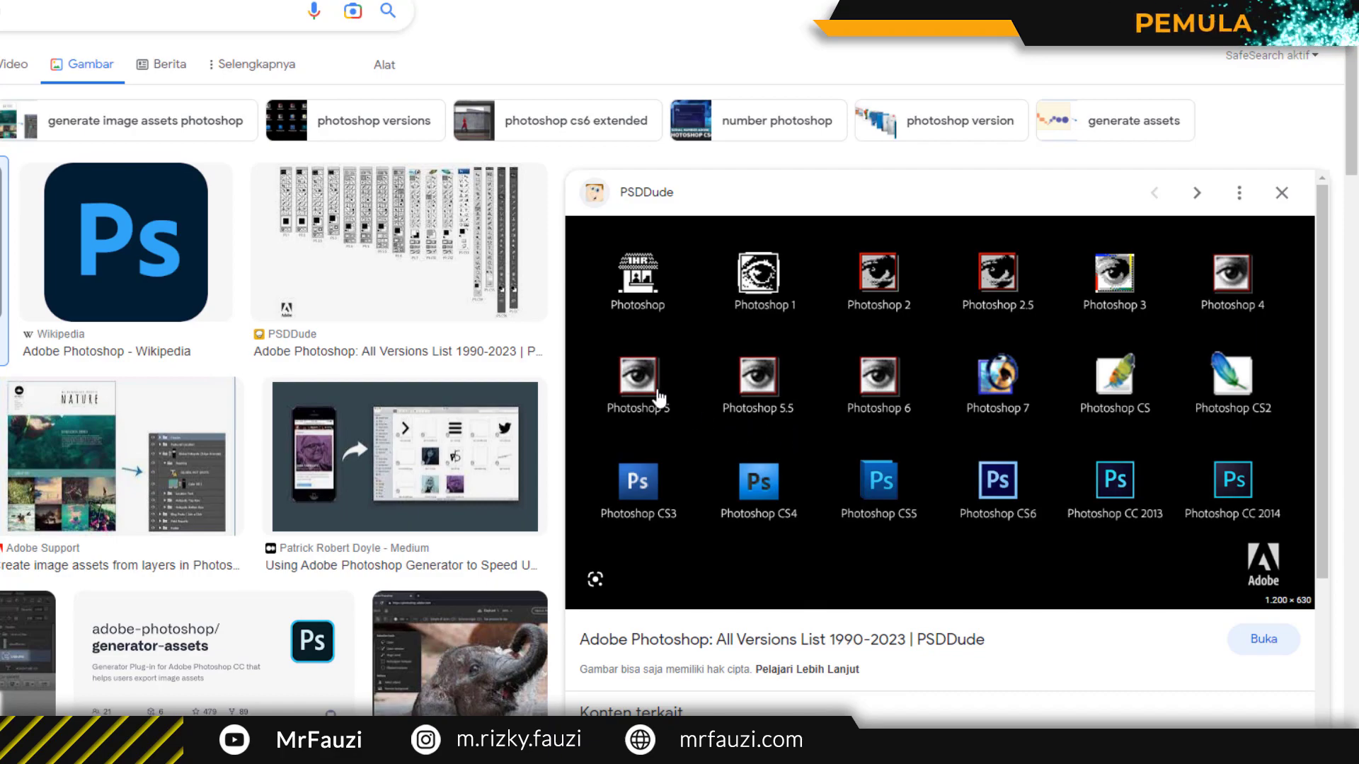
pyautogui.click(456, 273)
pyautogui.scroll(2, 736, 357)
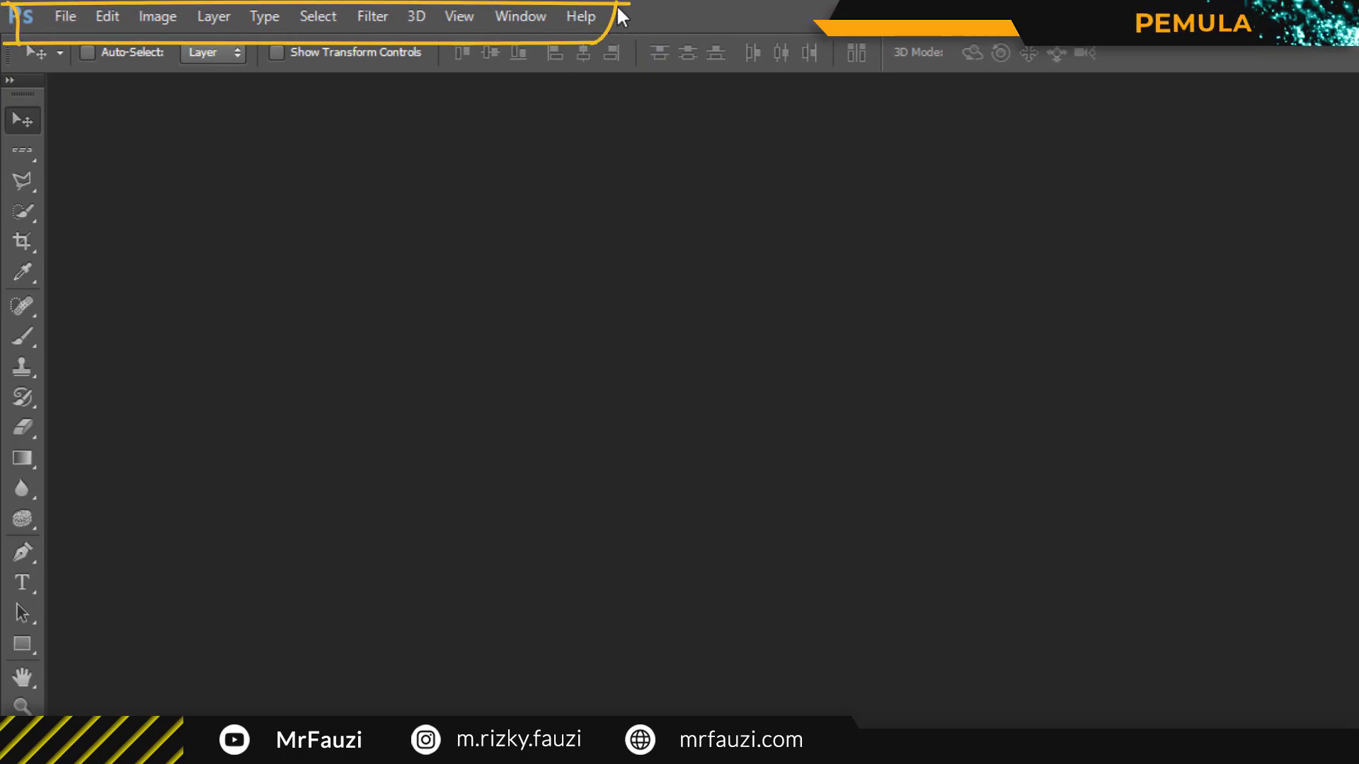
pyautogui.click(32, 17)
pyautogui.click(32, 17)
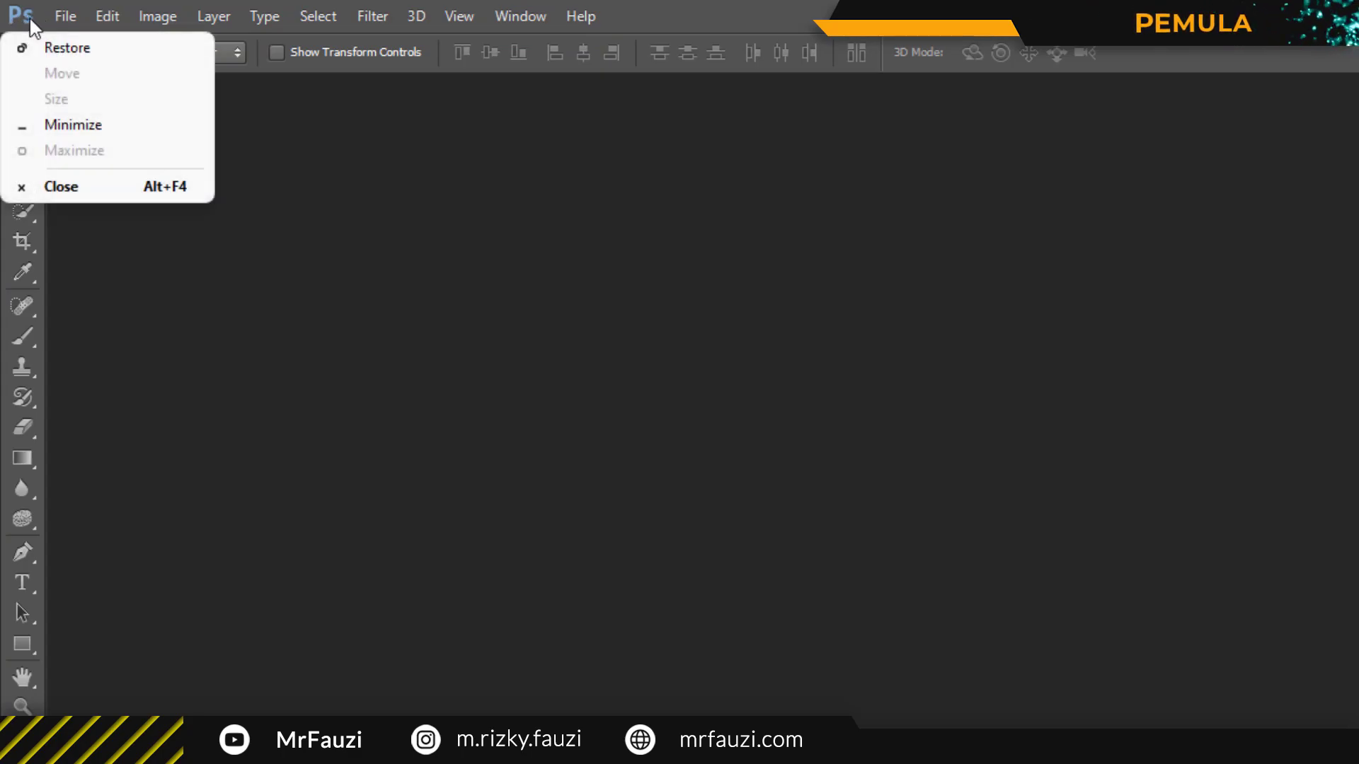
pyautogui.click(31, 24)
pyautogui.click(72, 14)
pyautogui.click(72, 15)
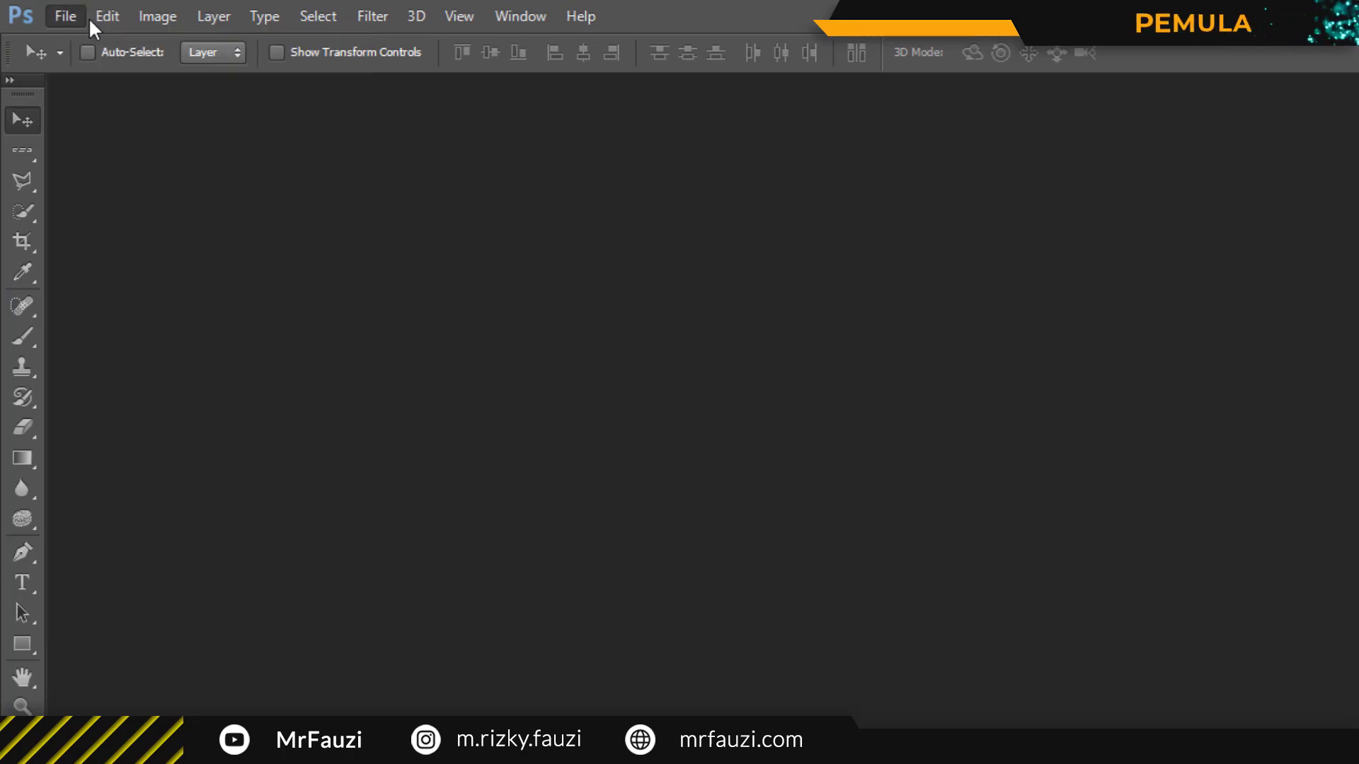
pyautogui.click(107, 15)
pyautogui.click(213, 16)
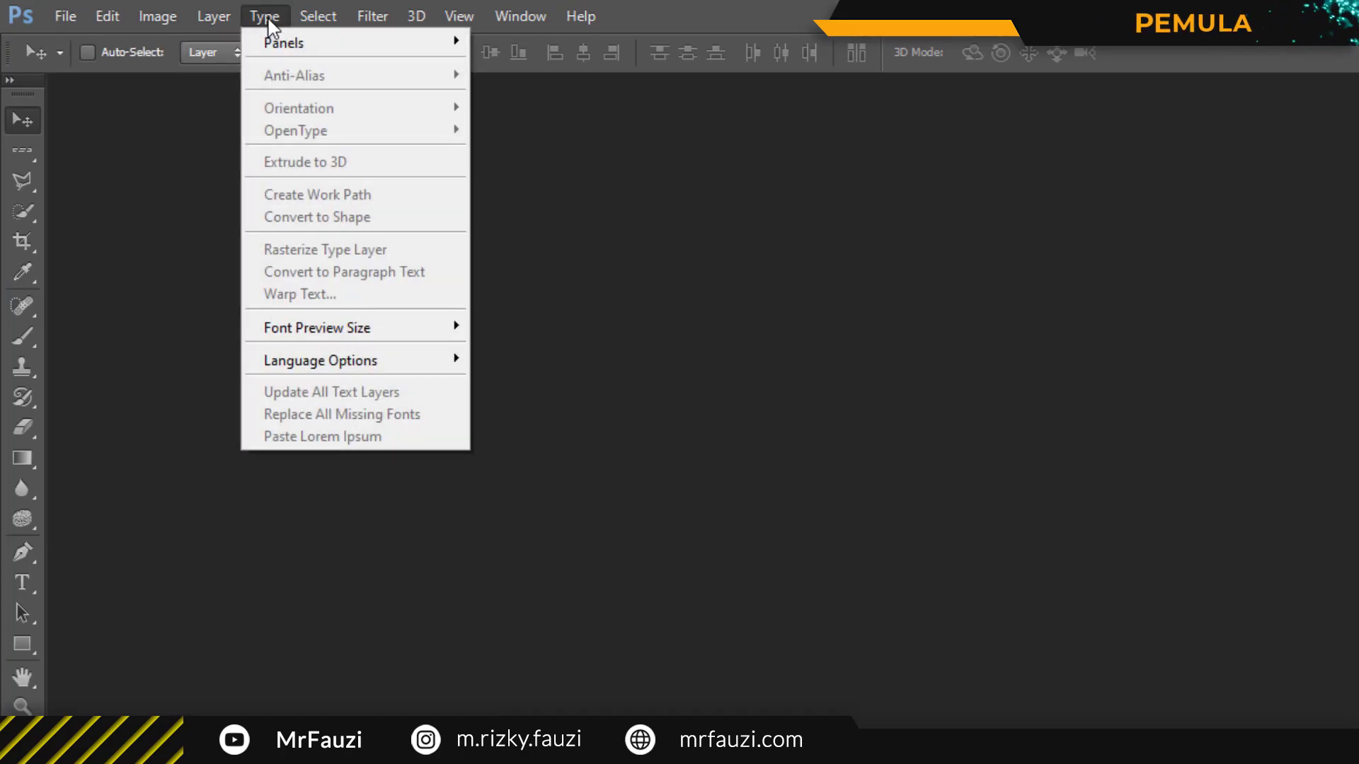
pyautogui.click(265, 17)
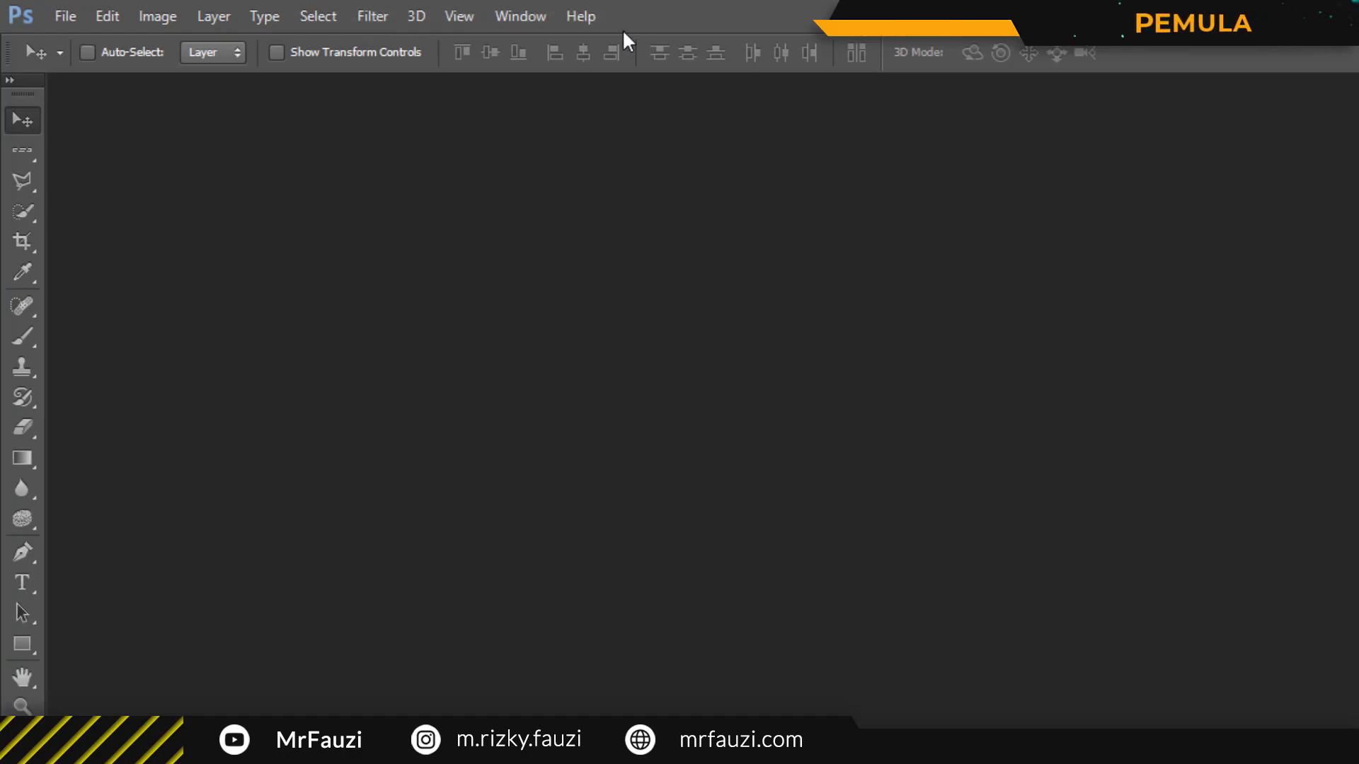
pyautogui.click(106, 16)
pyautogui.click(520, 15)
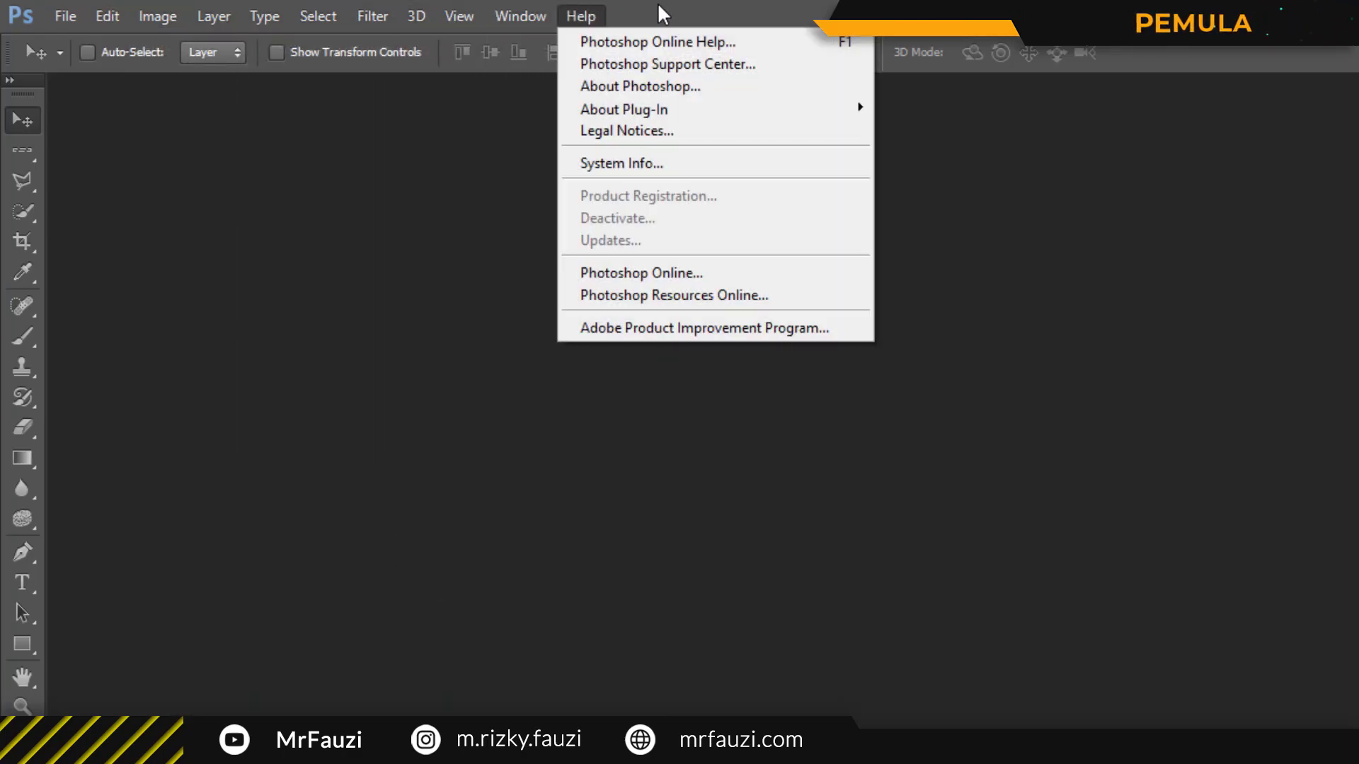
pyautogui.click(581, 16)
pyautogui.click(71, 16)
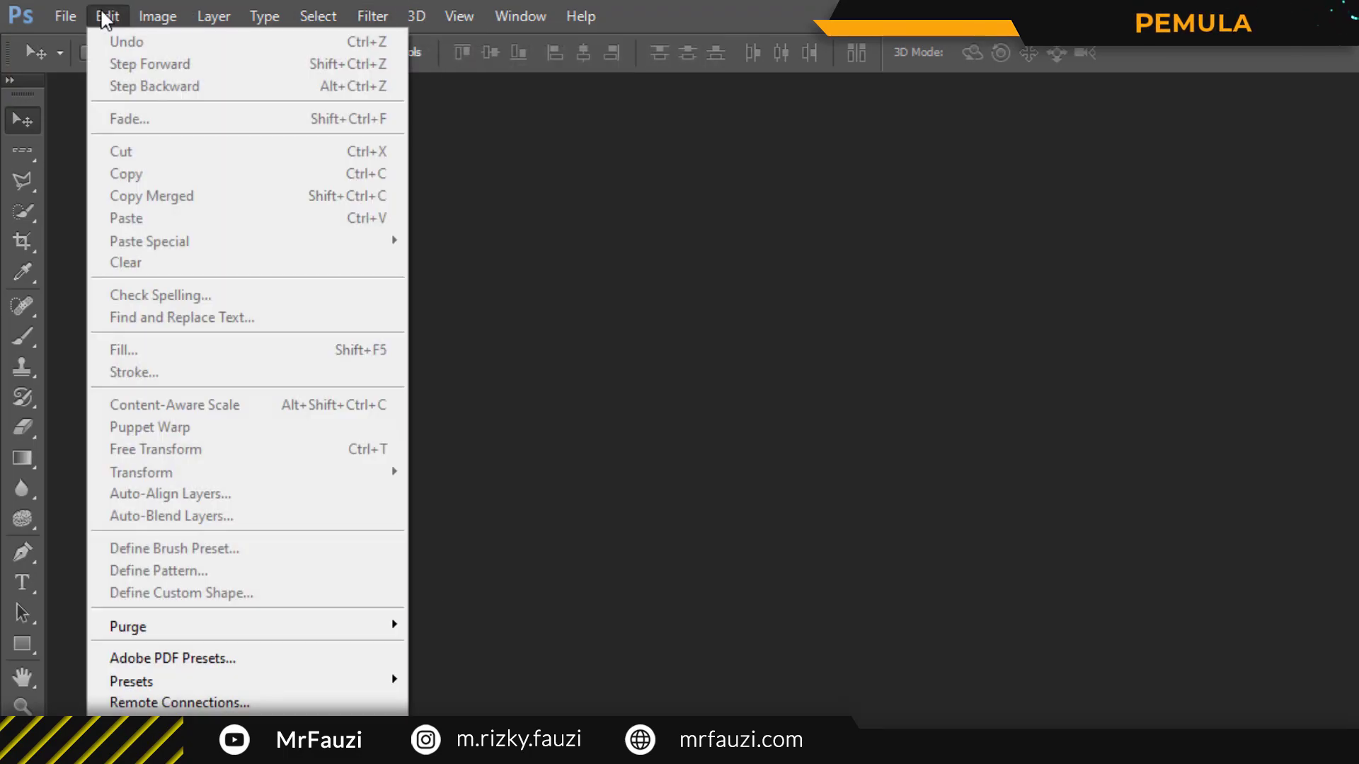
pyautogui.click(106, 16)
pyautogui.click(372, 16)
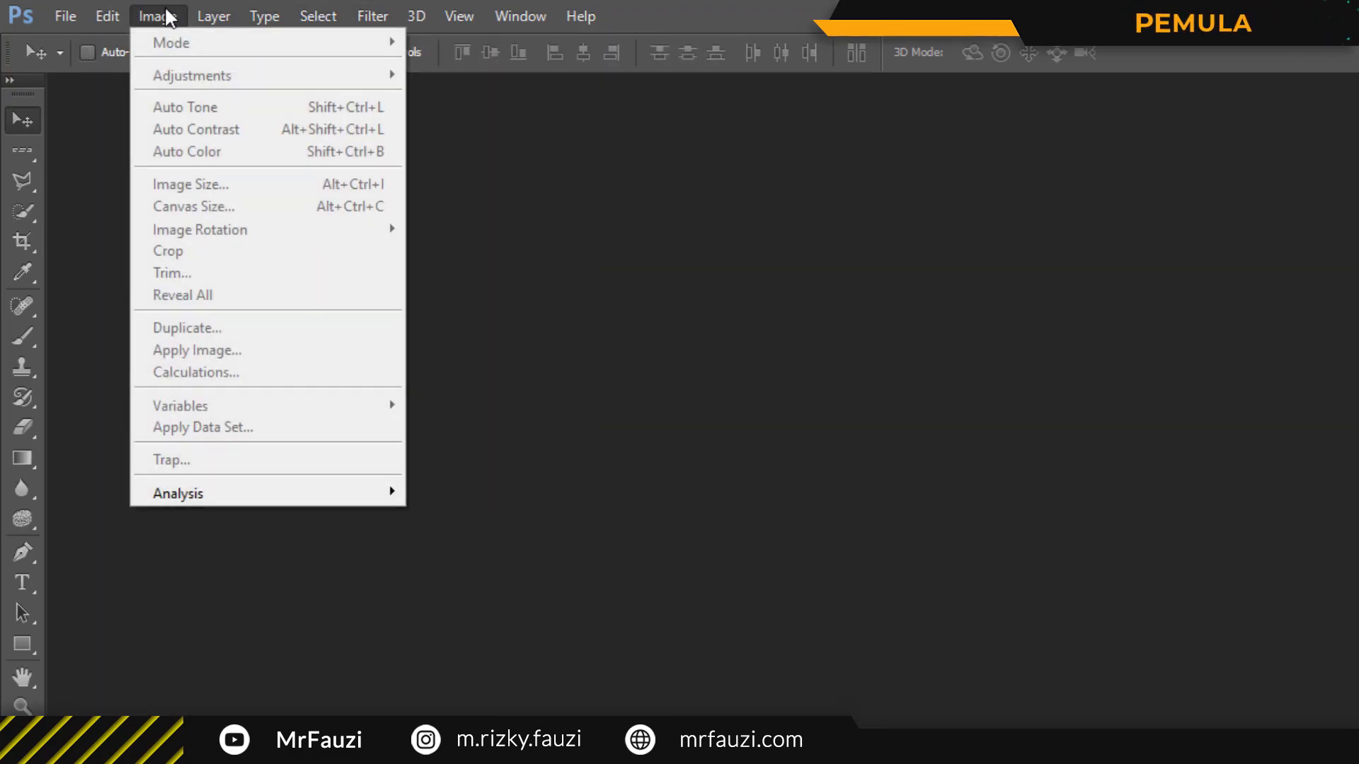
pyautogui.click(93, 184)
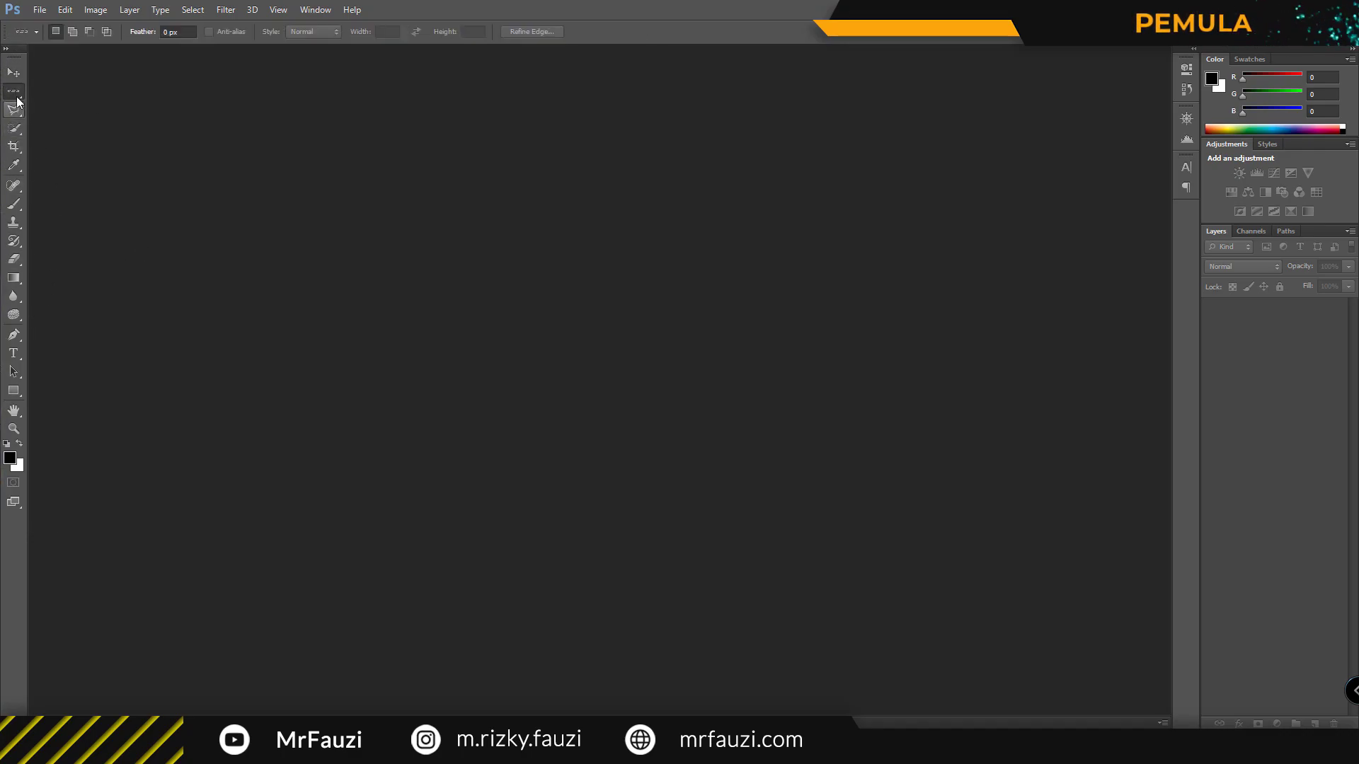
pyautogui.click(12, 130)
pyautogui.click(13, 185)
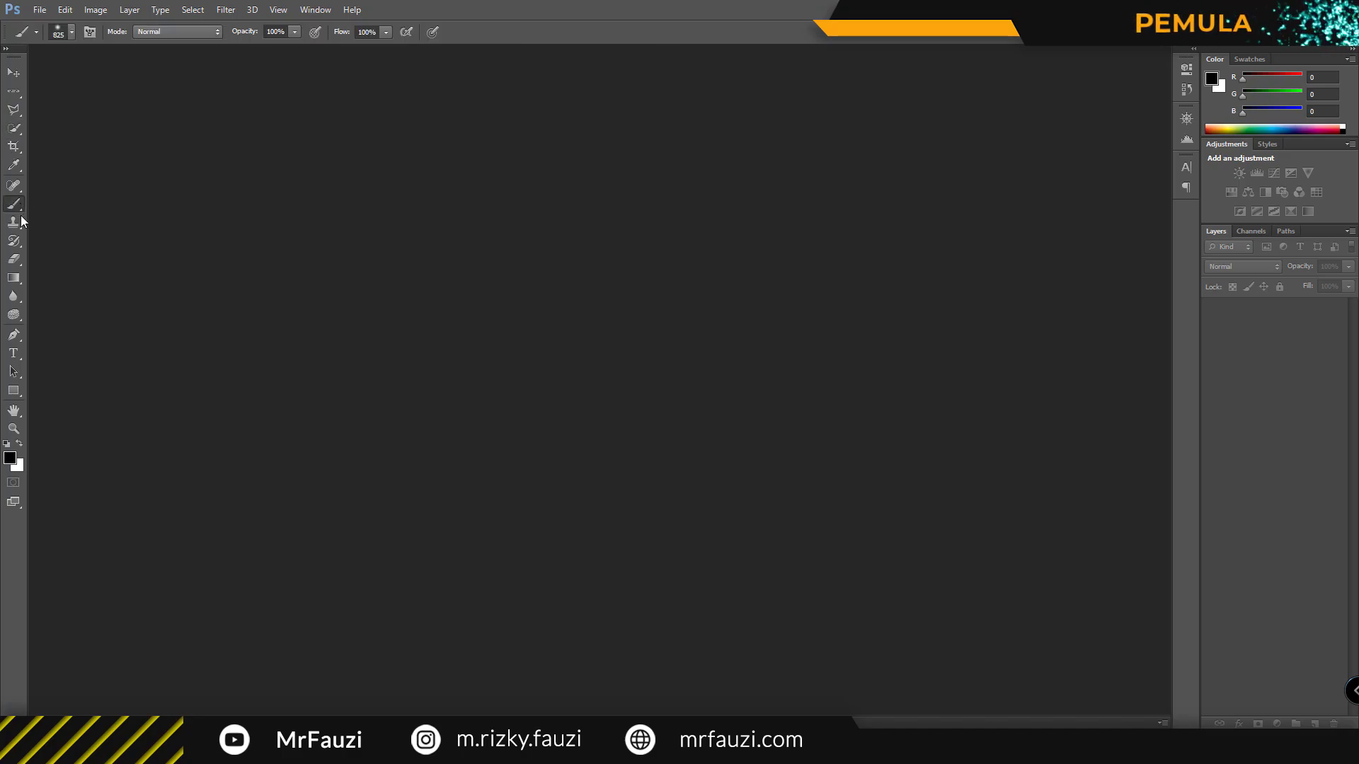
pyautogui.click(14, 241)
pyautogui.click(13, 276)
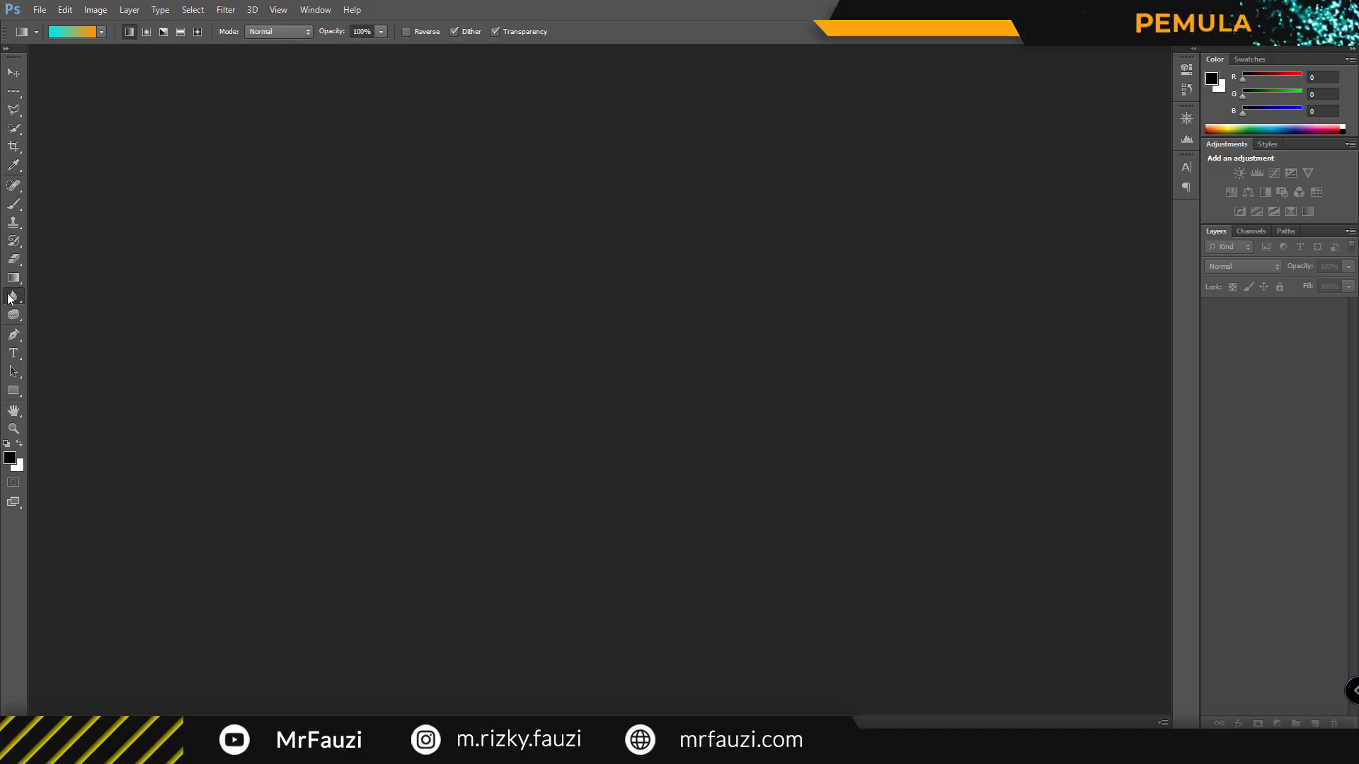
pyautogui.click(14, 295)
pyautogui.click(12, 73)
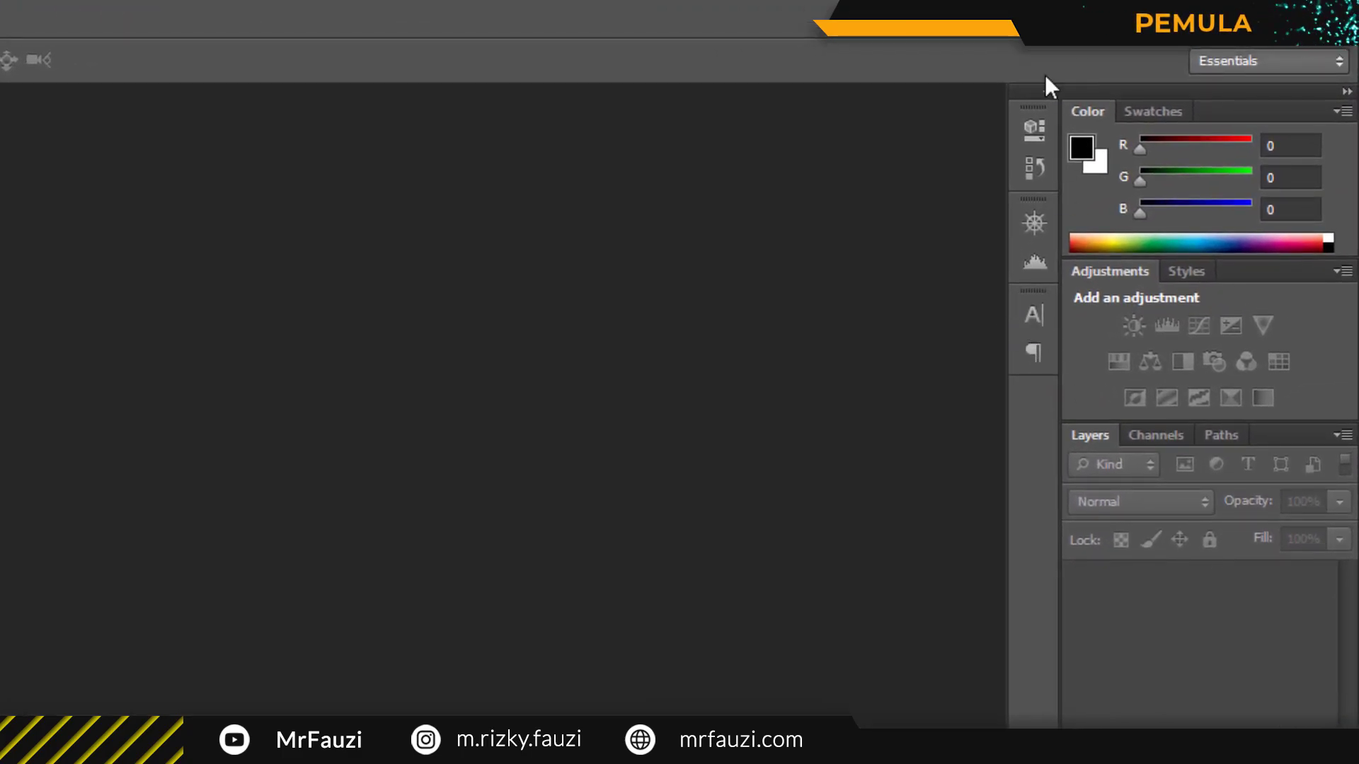
# Expand the docked Properties, History, Histogram, Character and Paragraph panels one by one.
pyautogui.click(1033, 122)
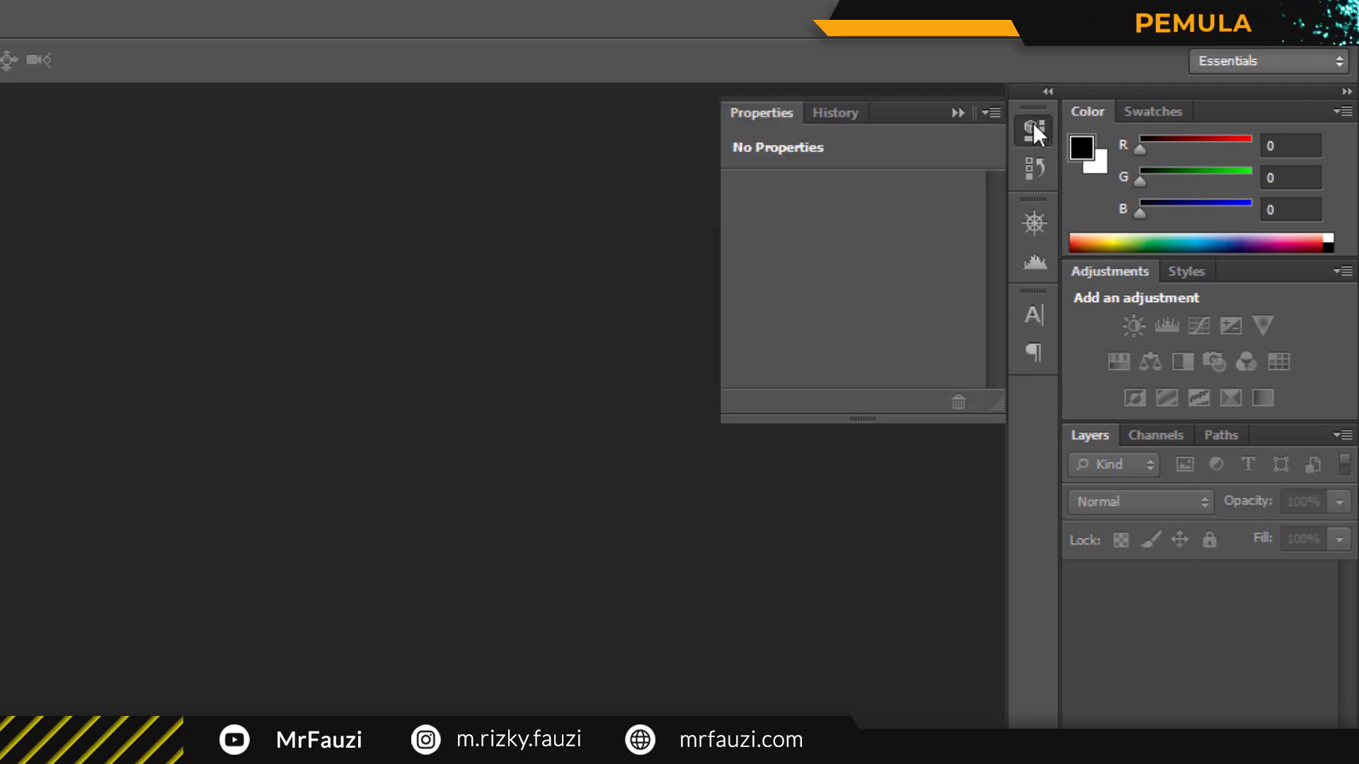
pyautogui.click(1044, 172)
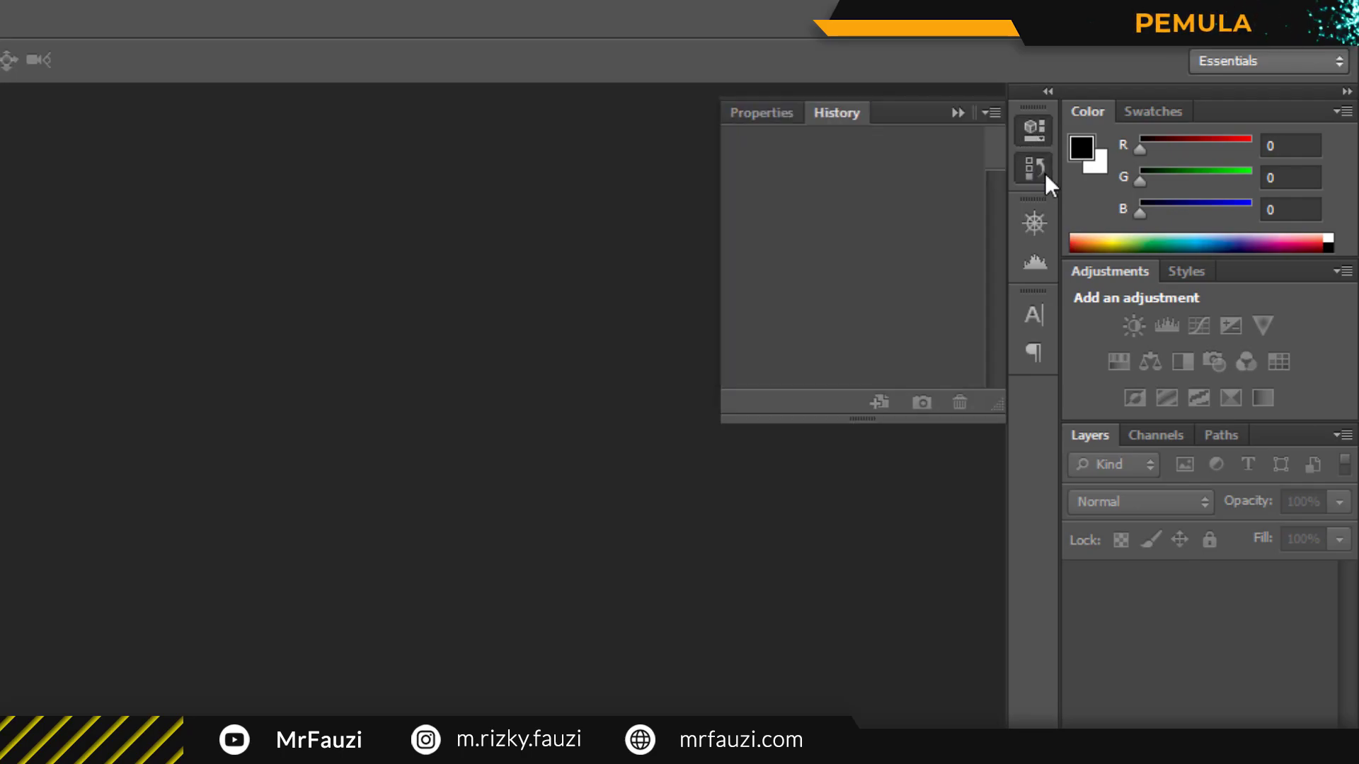
pyautogui.click(1034, 221)
pyautogui.click(1030, 260)
pyautogui.click(1030, 315)
pyautogui.click(1026, 351)
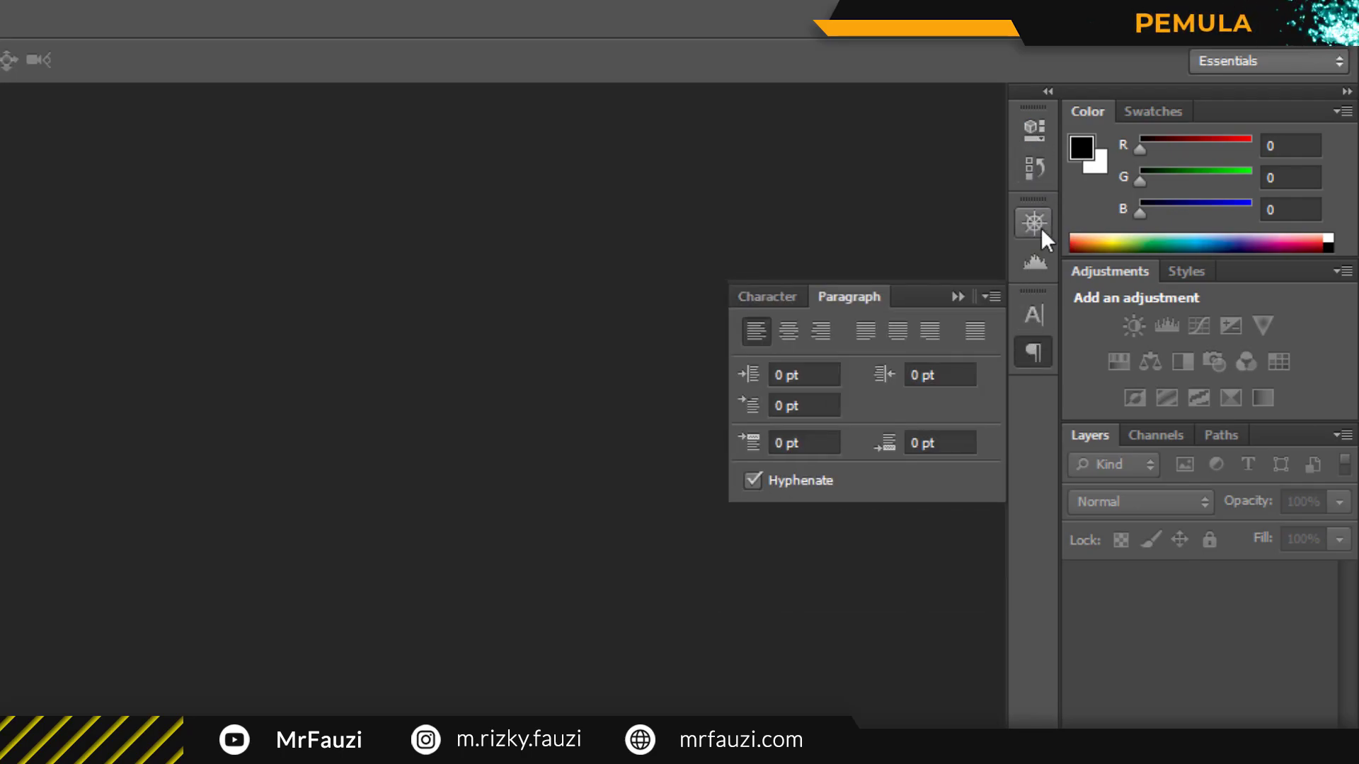
pyautogui.click(1040, 135)
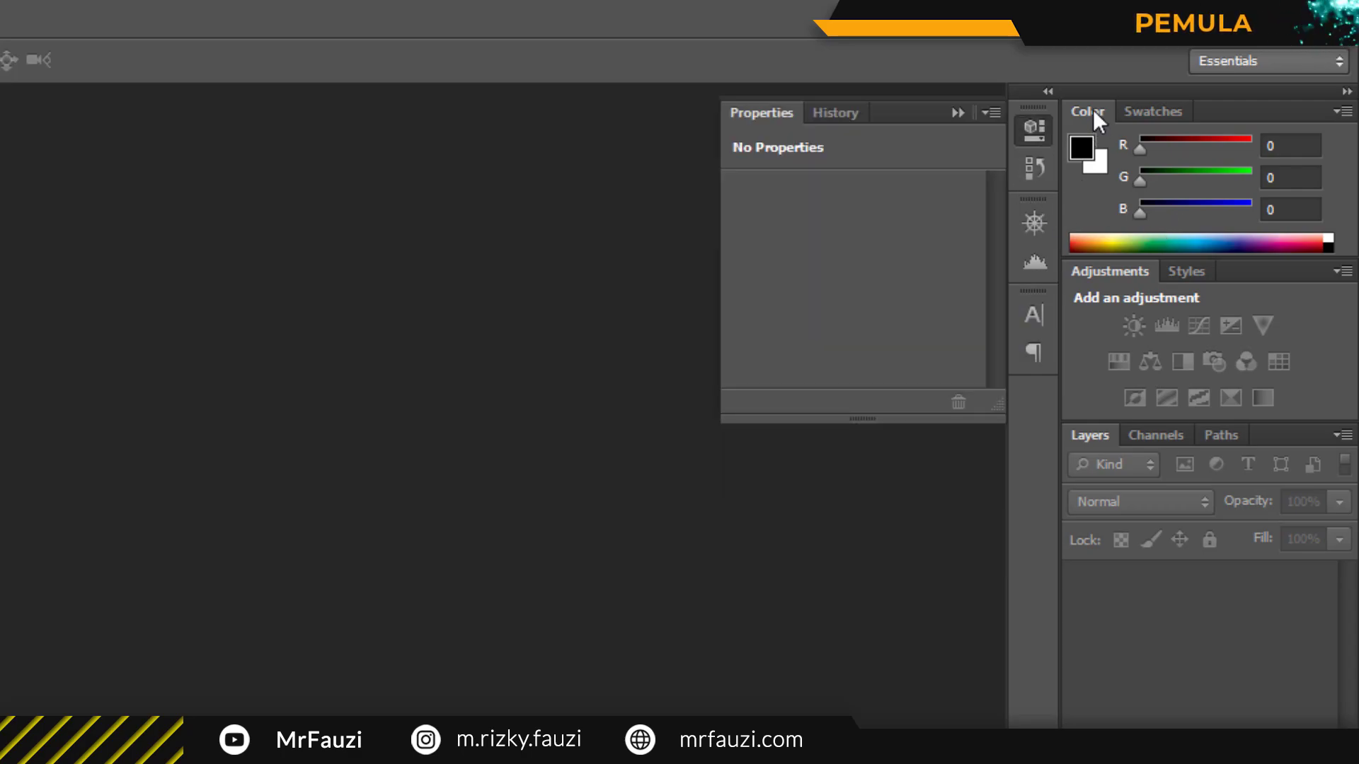
# Show the Swatches and Styles panels, then glance at Channels before returning to Layers.
pyautogui.click(1139, 111)
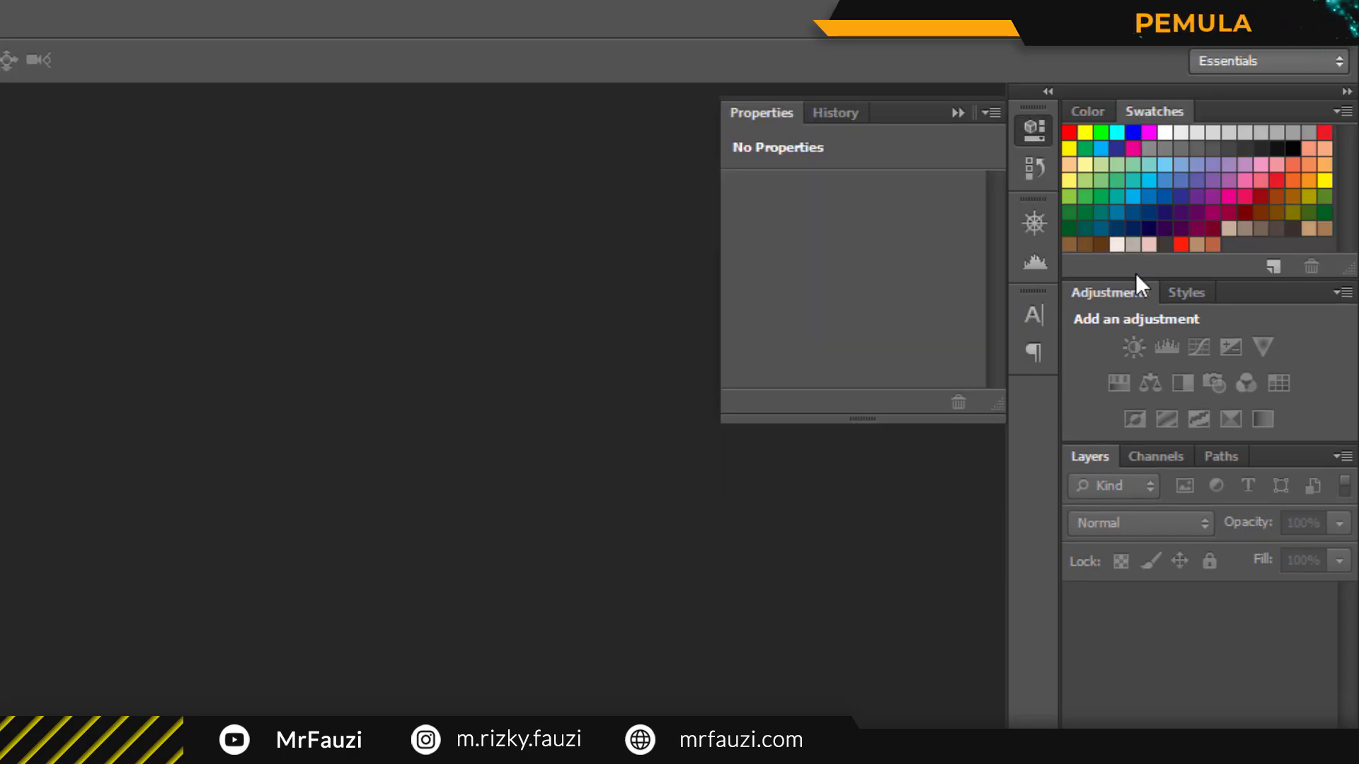
pyautogui.click(1119, 287)
pyautogui.click(1175, 294)
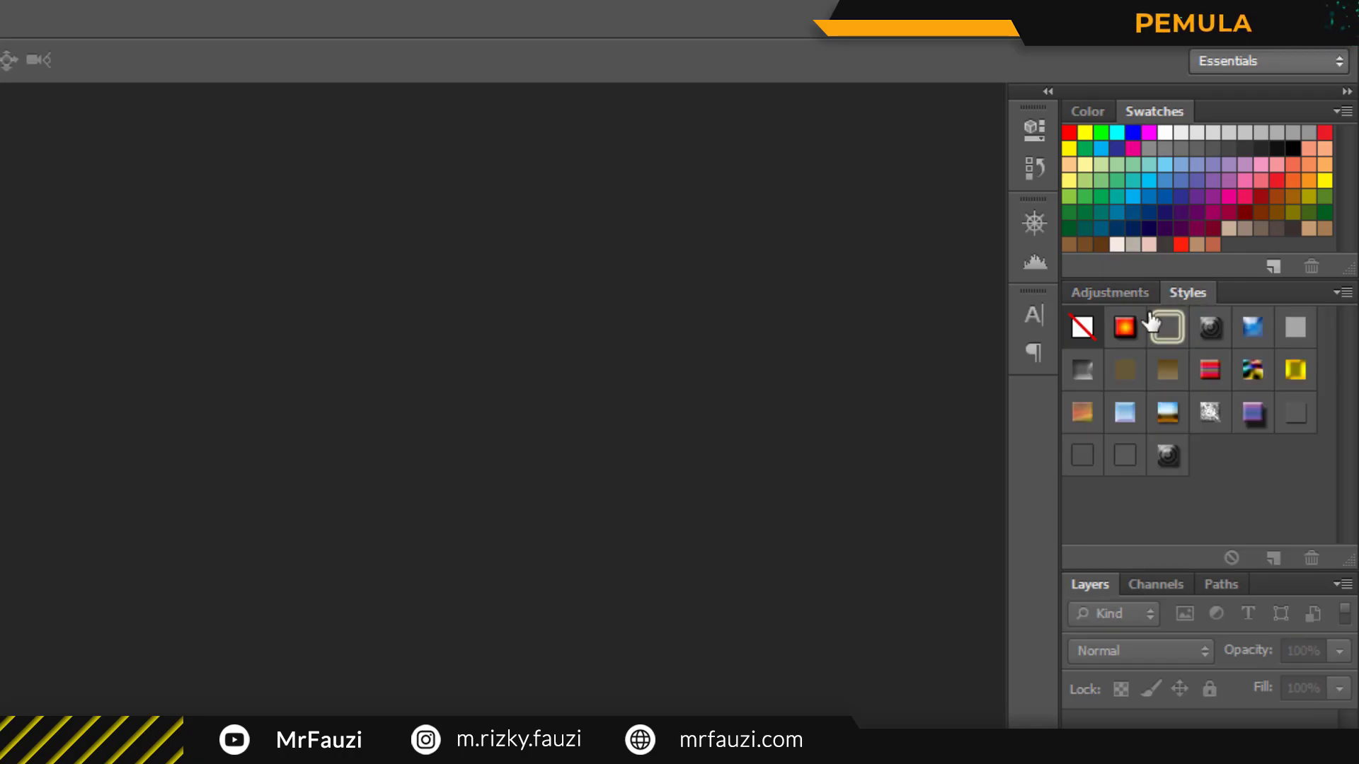
pyautogui.click(1157, 586)
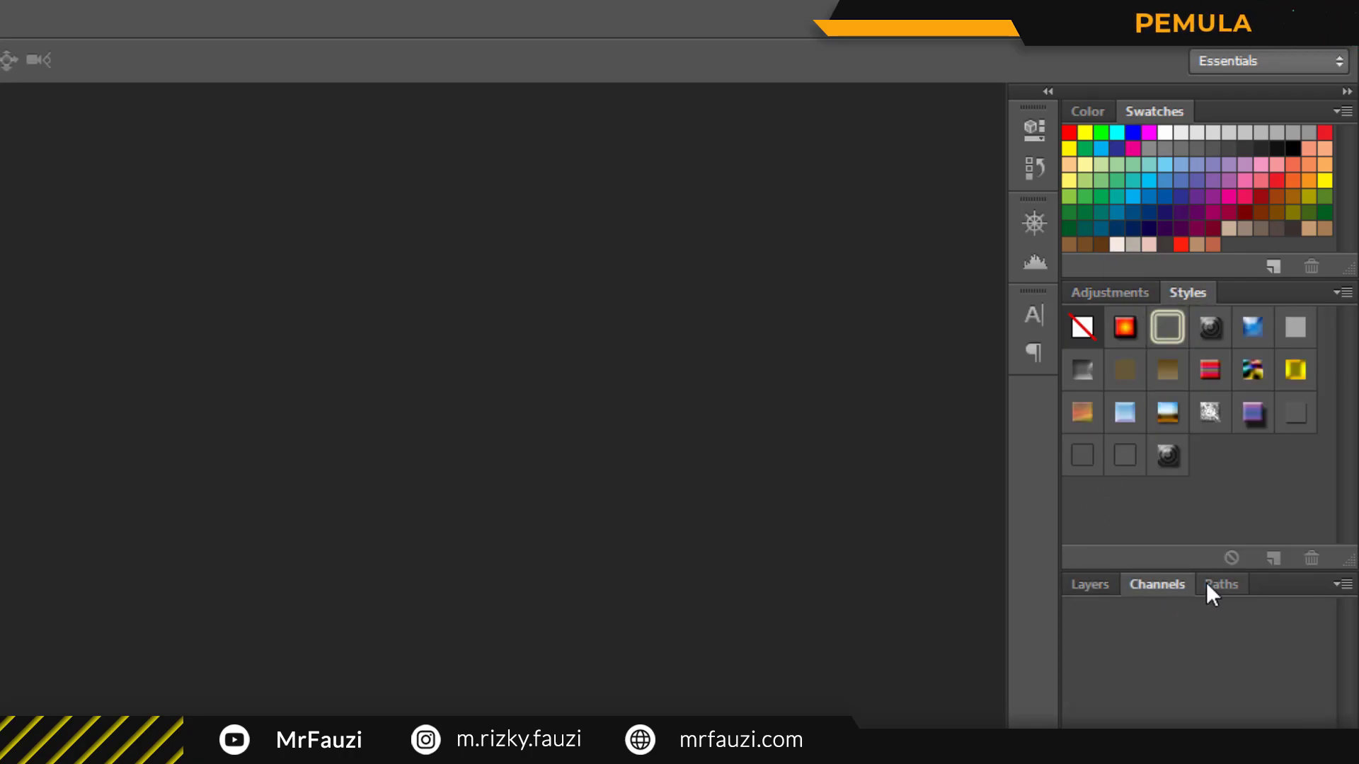
pyautogui.click(1098, 583)
# Revisit Paragraph, Character, Histogram, History and Properties, then bring up the workspace preset list.
pyautogui.click(1033, 362)
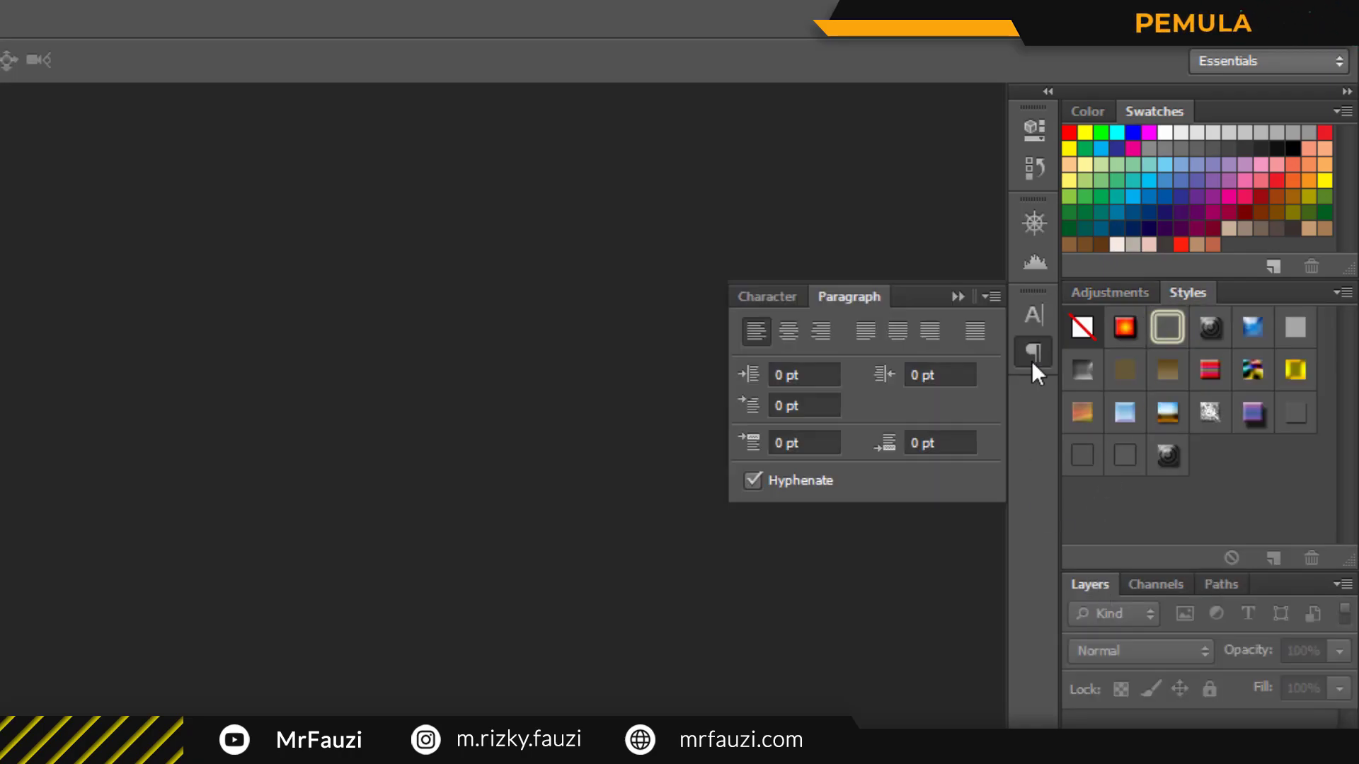
pyautogui.click(773, 296)
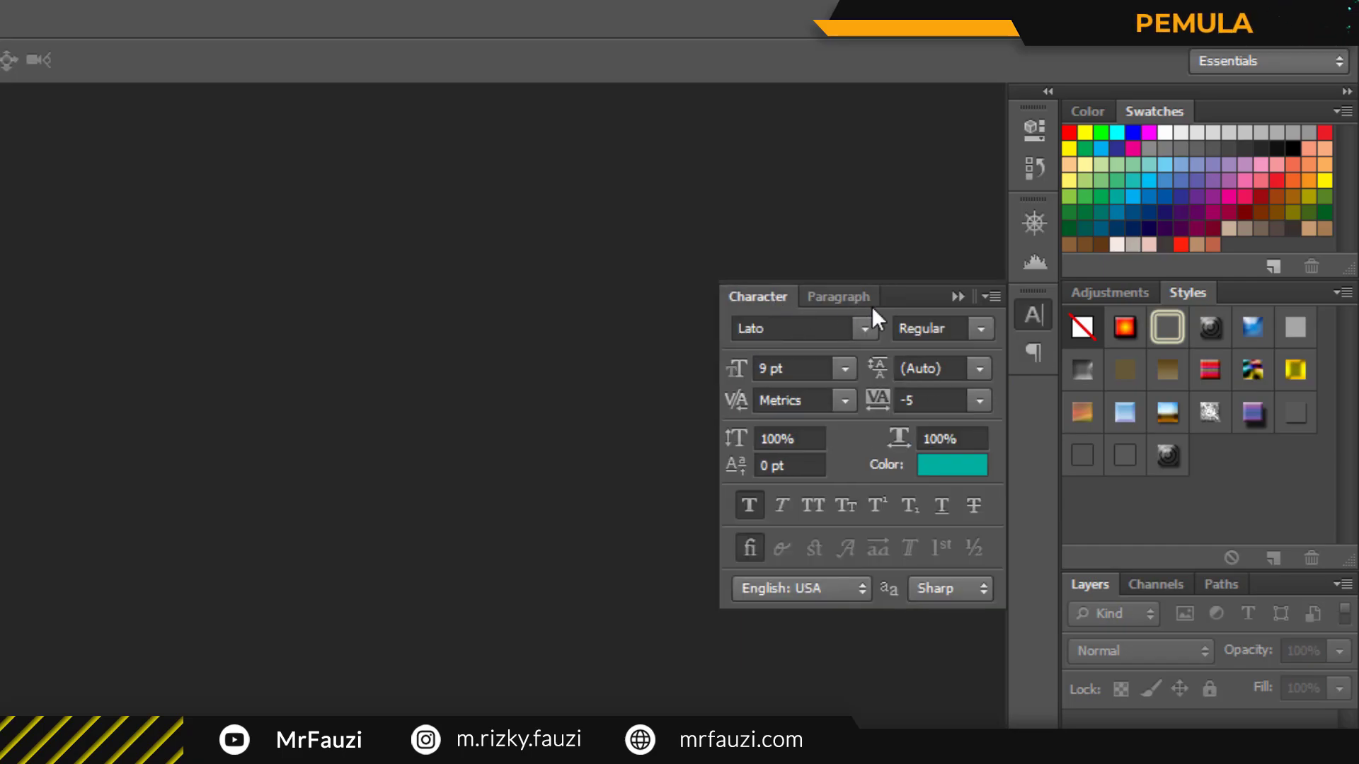
pyautogui.click(1030, 264)
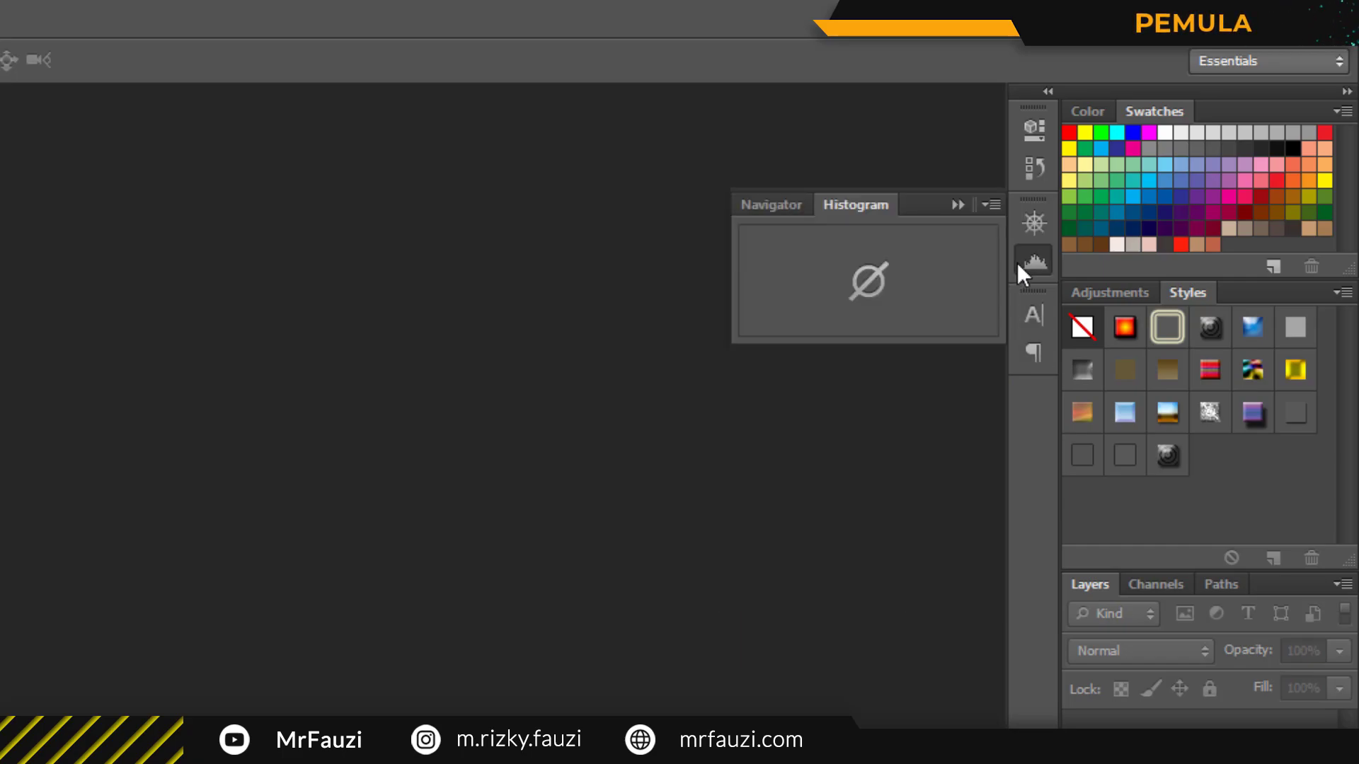
pyautogui.click(1034, 167)
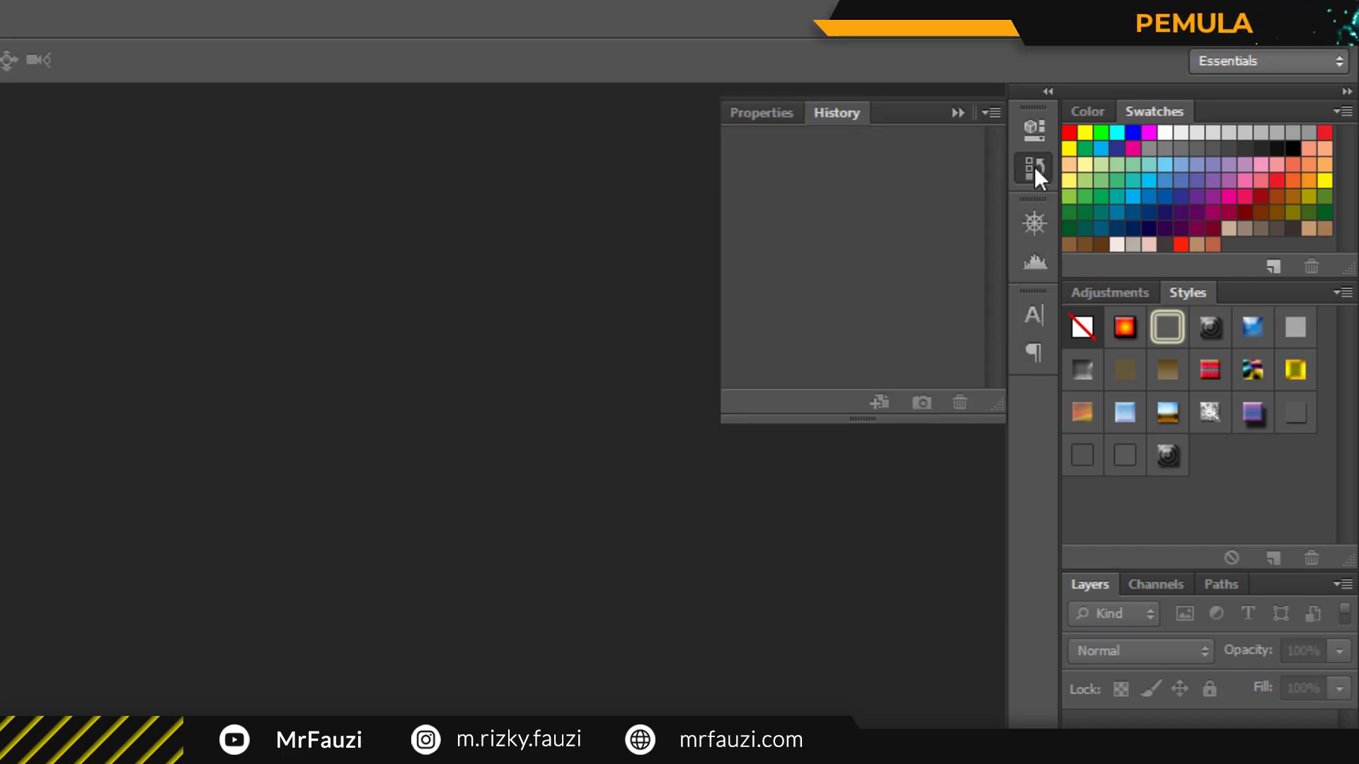
pyautogui.click(1032, 127)
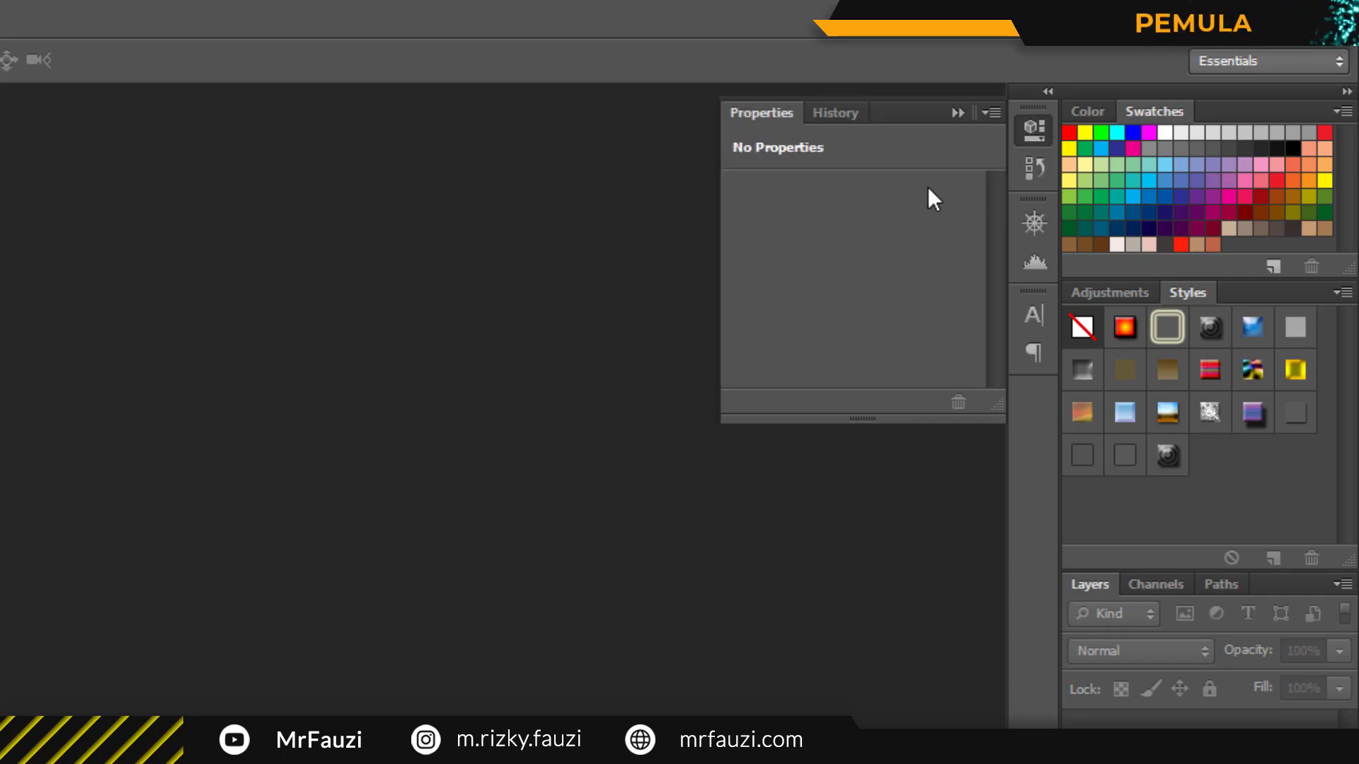
pyautogui.click(1032, 130)
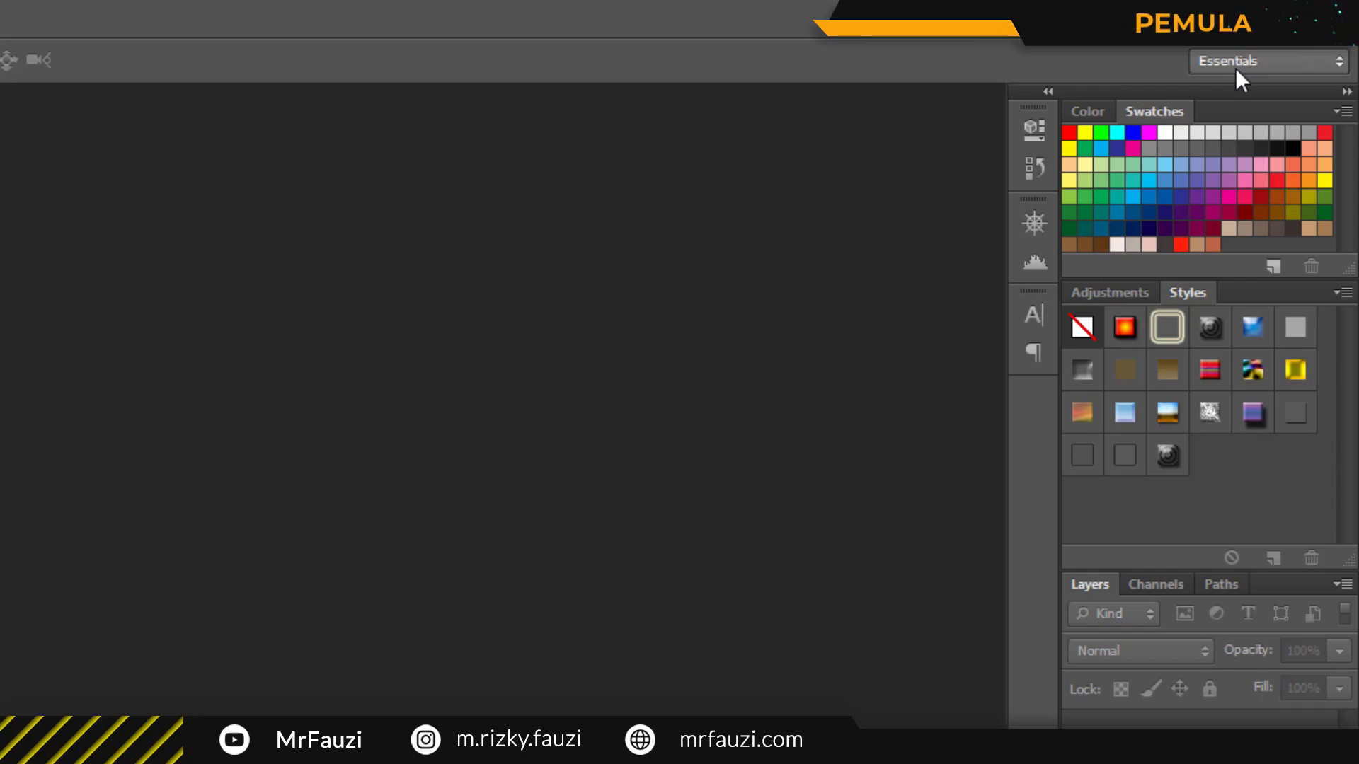
pyautogui.click(1259, 60)
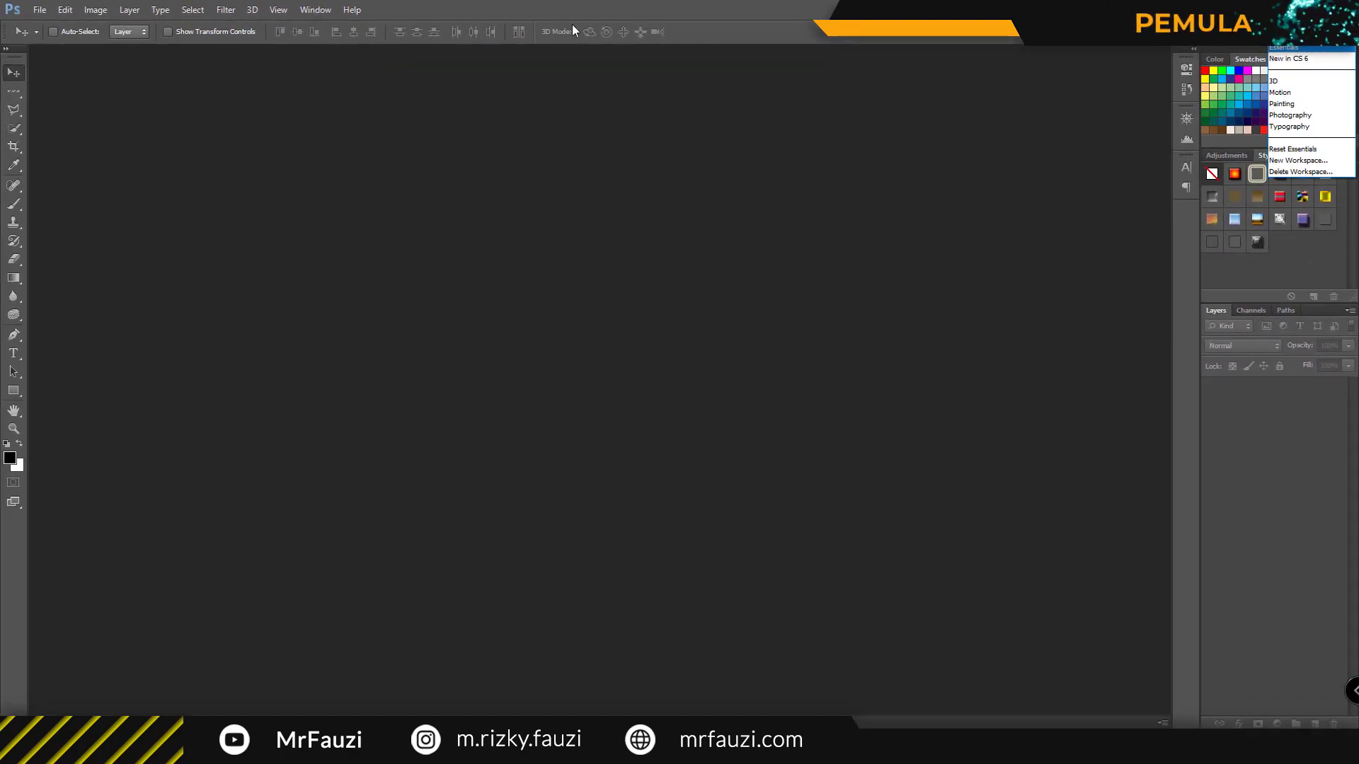
# Try the New in CS6, 3D, Motion, Painting, Photography and Typography workspaces in turn.
pyautogui.click(1318, 59)
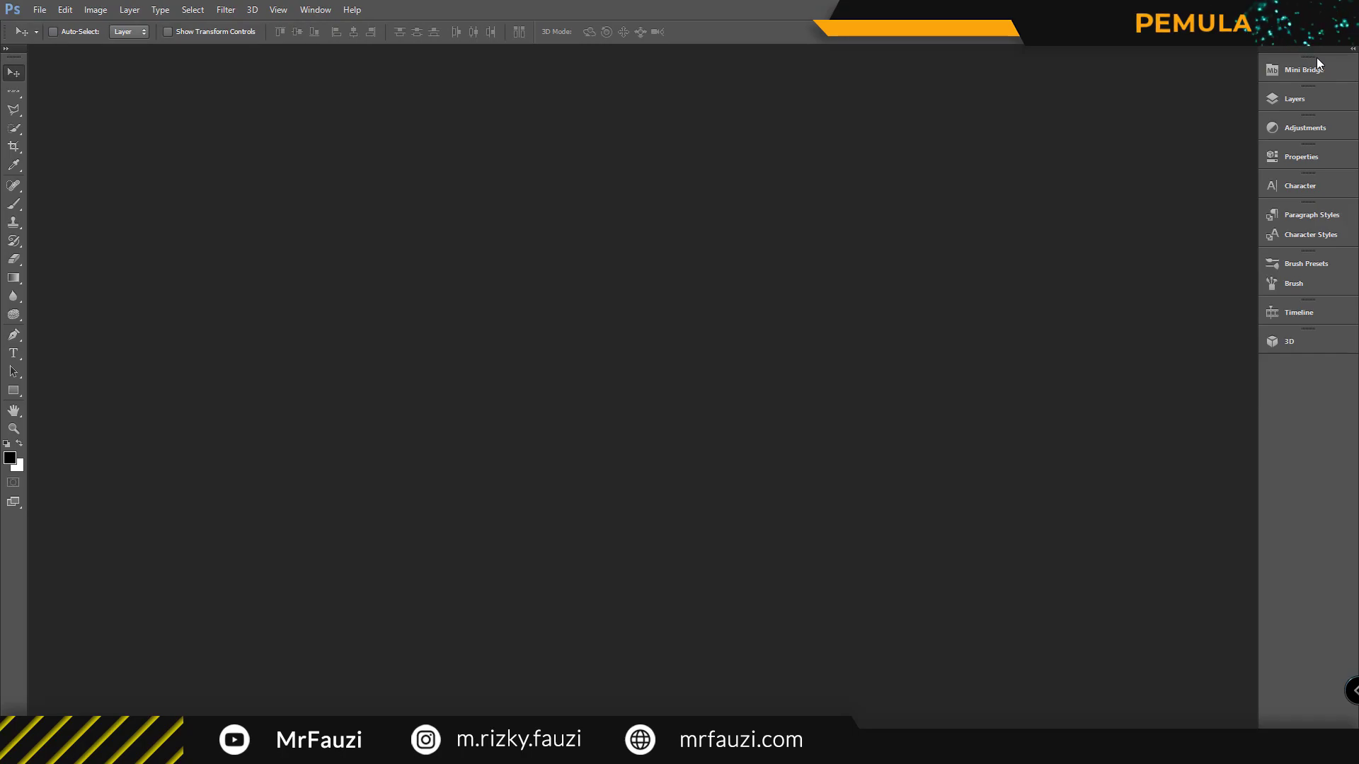
pyautogui.click(1312, 31)
pyautogui.click(1290, 83)
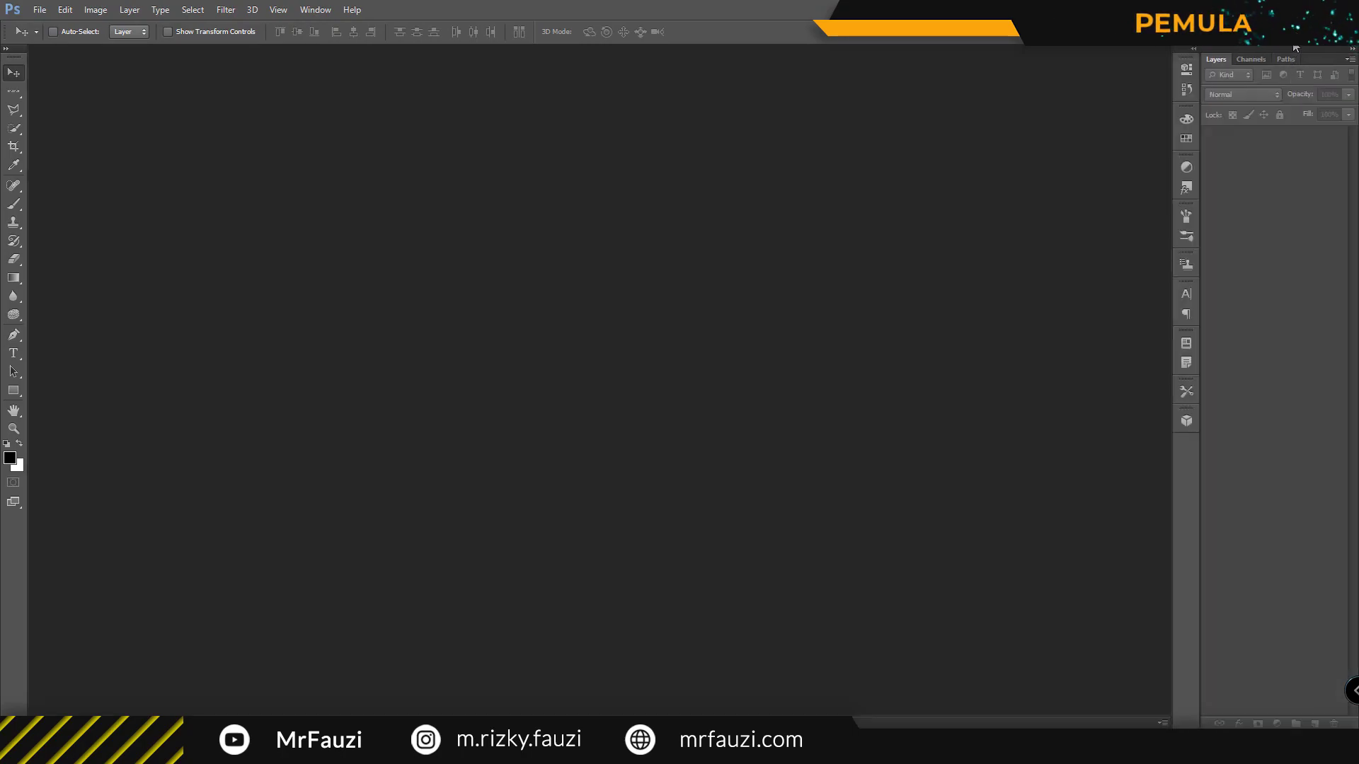
pyautogui.click(1313, 31)
pyautogui.click(1283, 92)
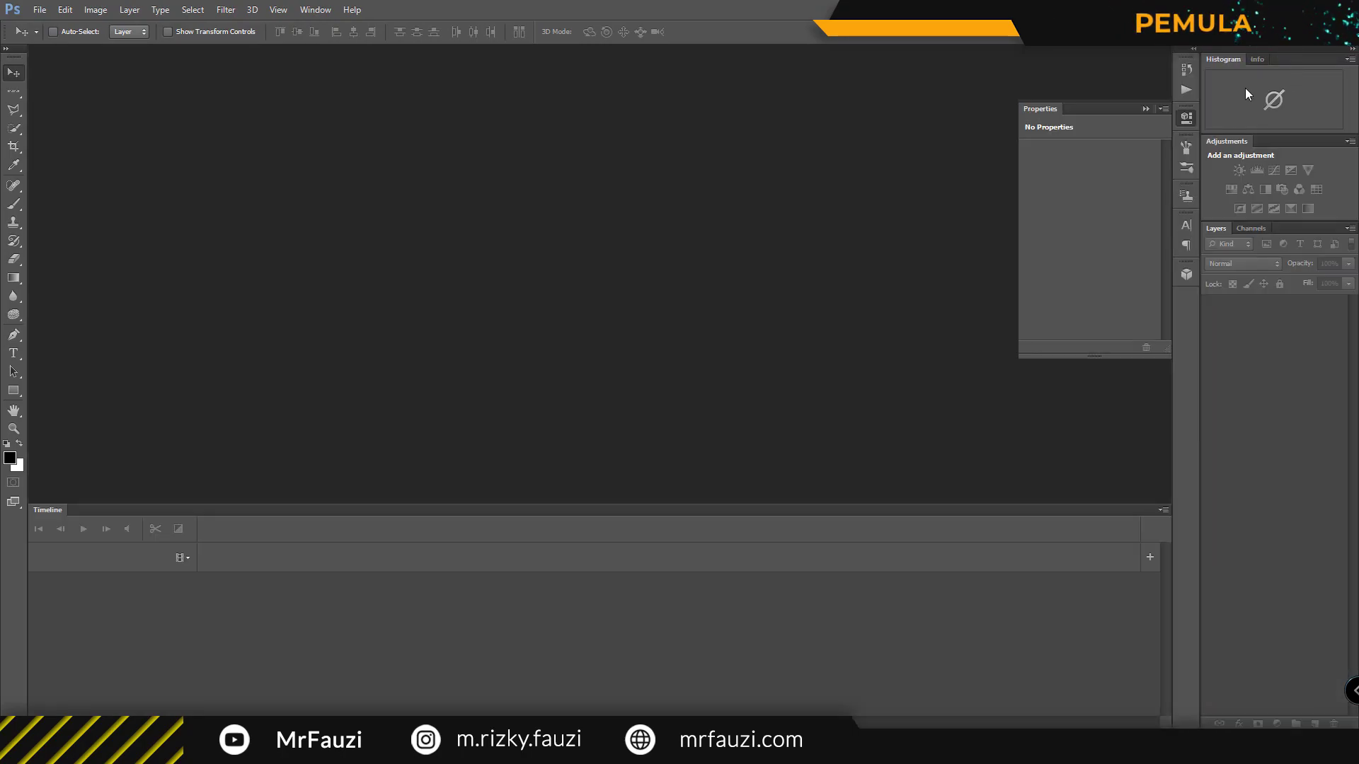
pyautogui.click(1312, 31)
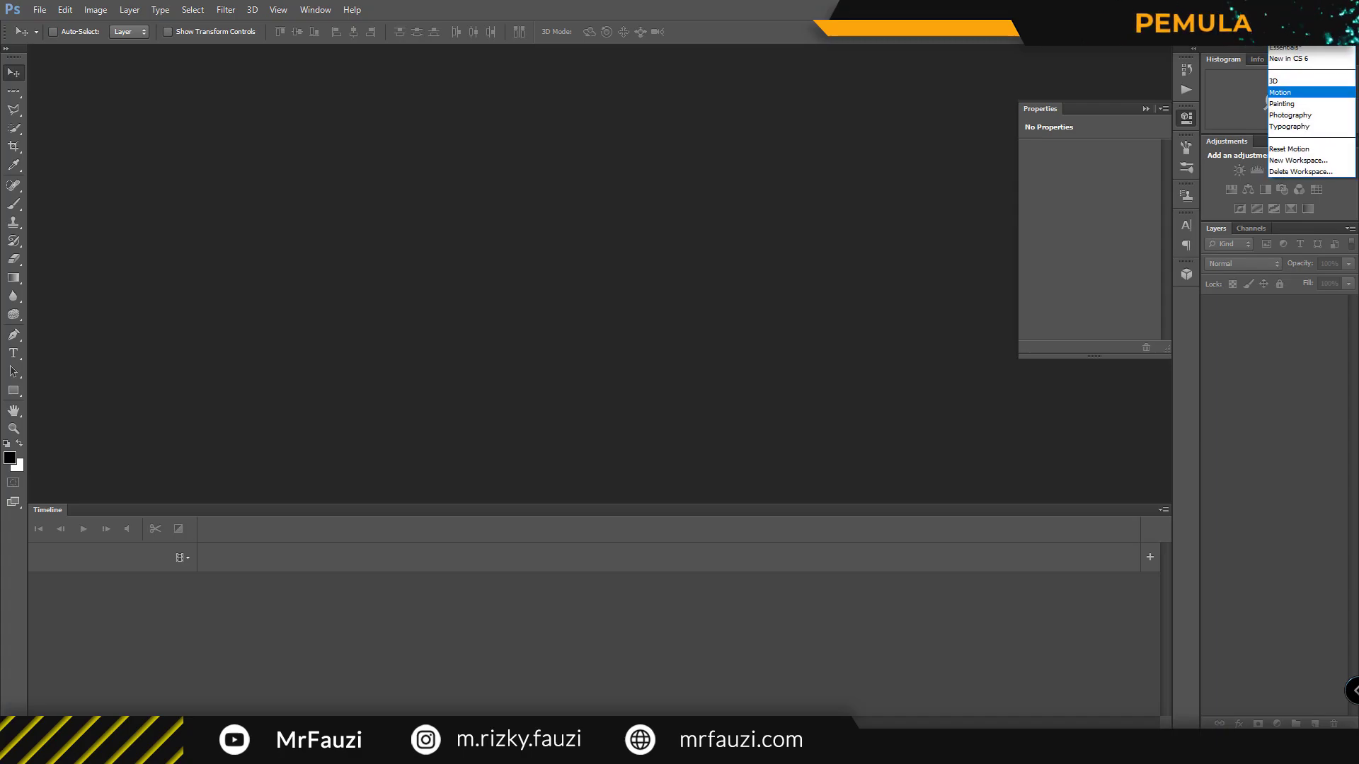
pyautogui.click(1296, 73)
pyautogui.click(1313, 31)
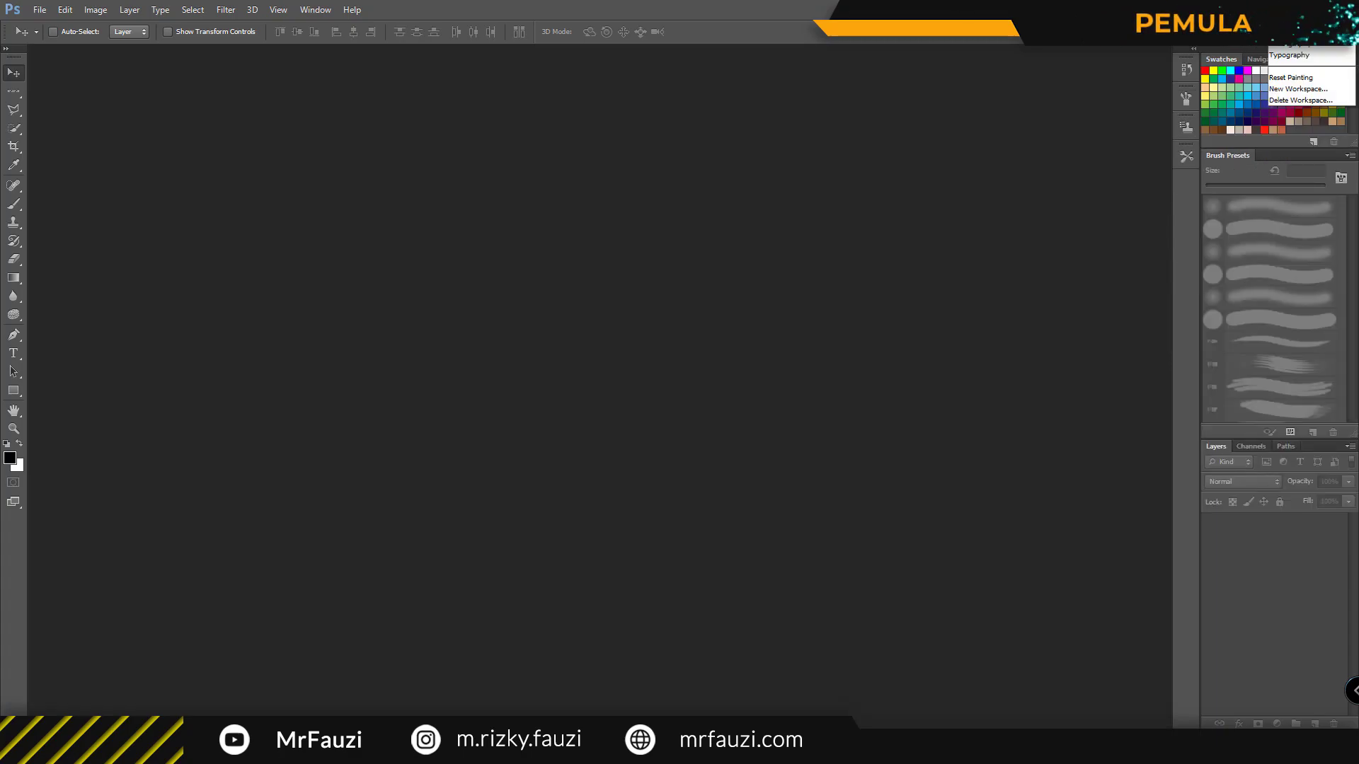
pyautogui.click(1296, 106)
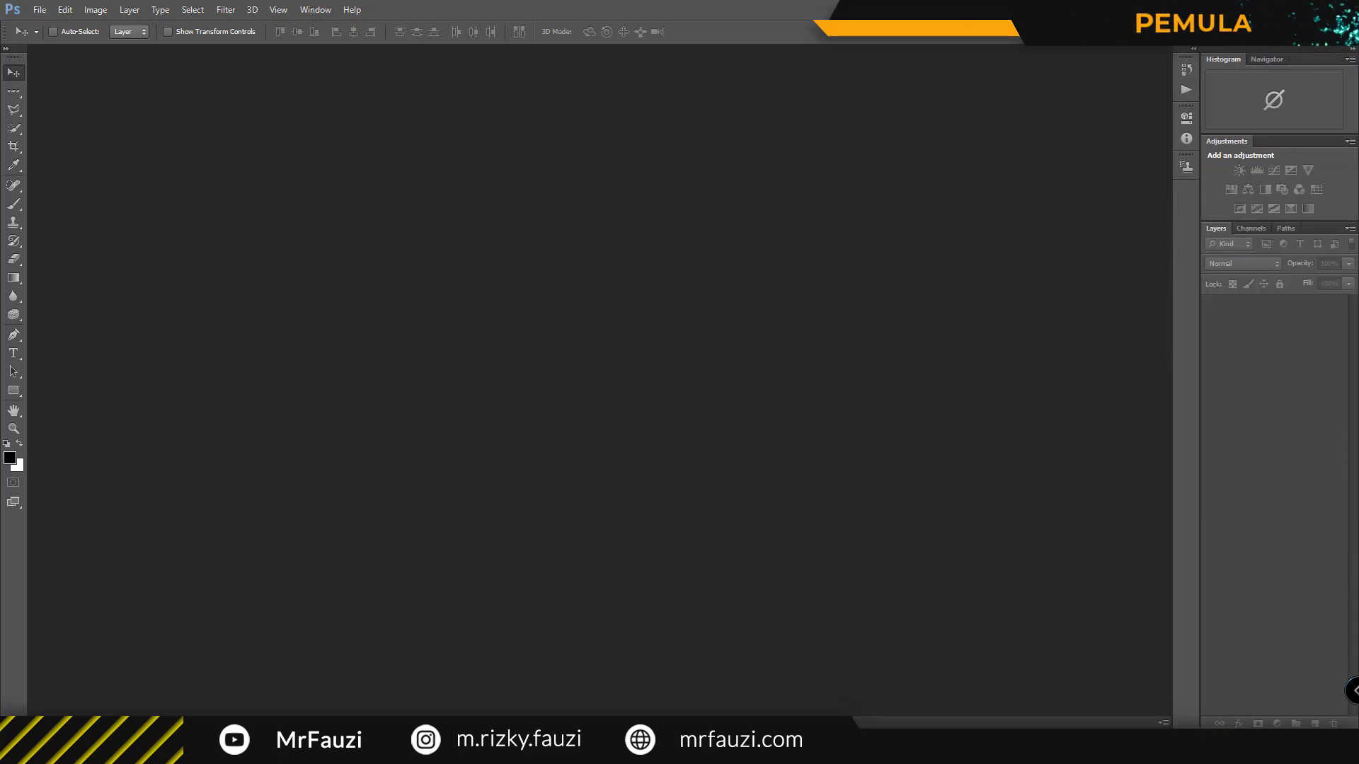
pyautogui.click(1313, 31)
pyautogui.click(1302, 129)
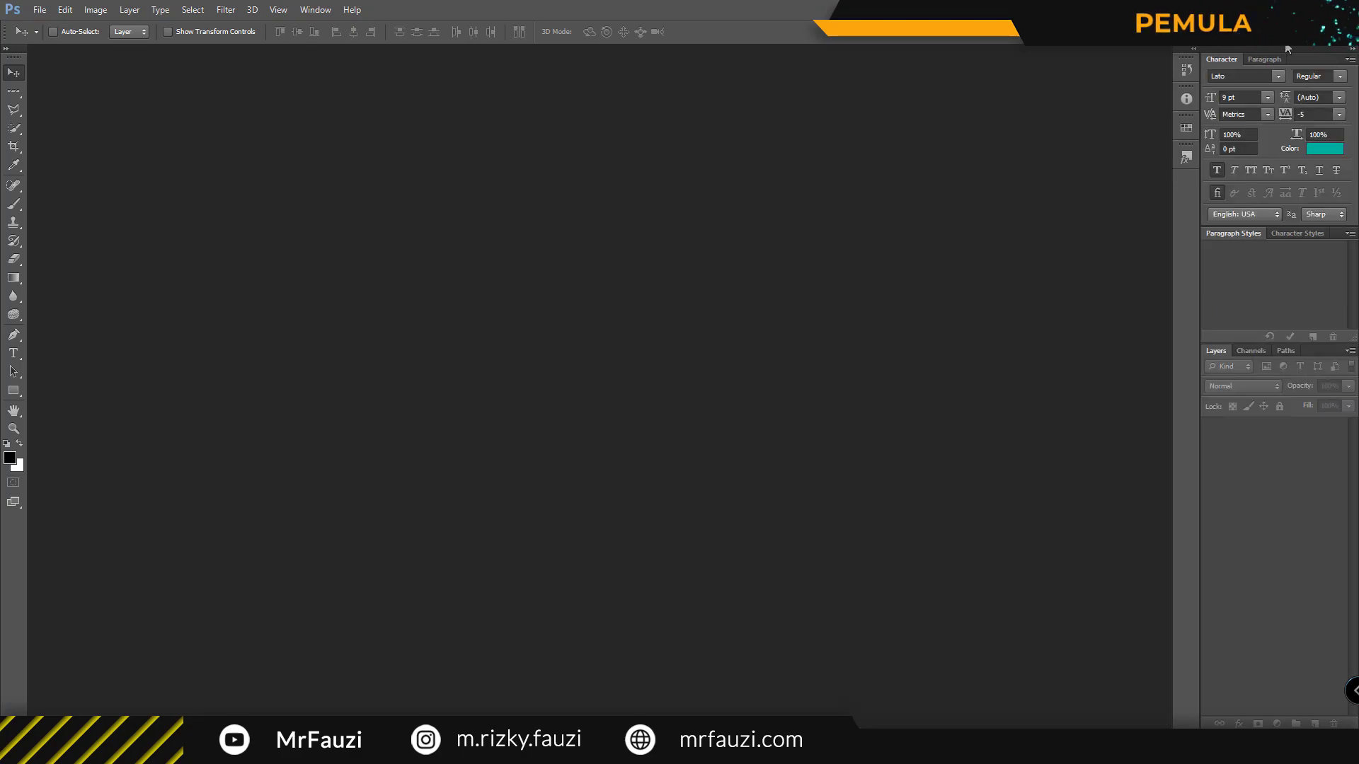
pyautogui.click(1313, 31)
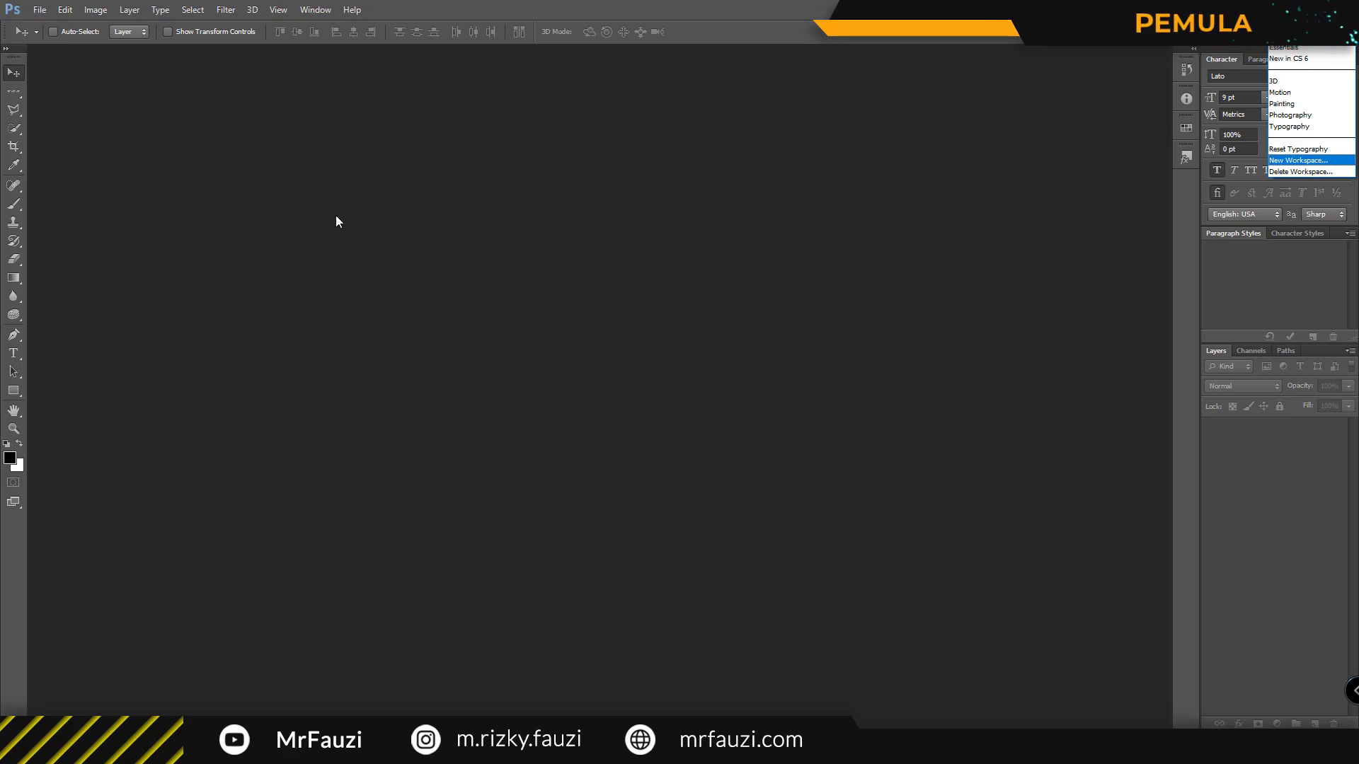
# Return to Essentials, show the RGB Color sliders, and open the File menu.
pyautogui.click(1299, 48)
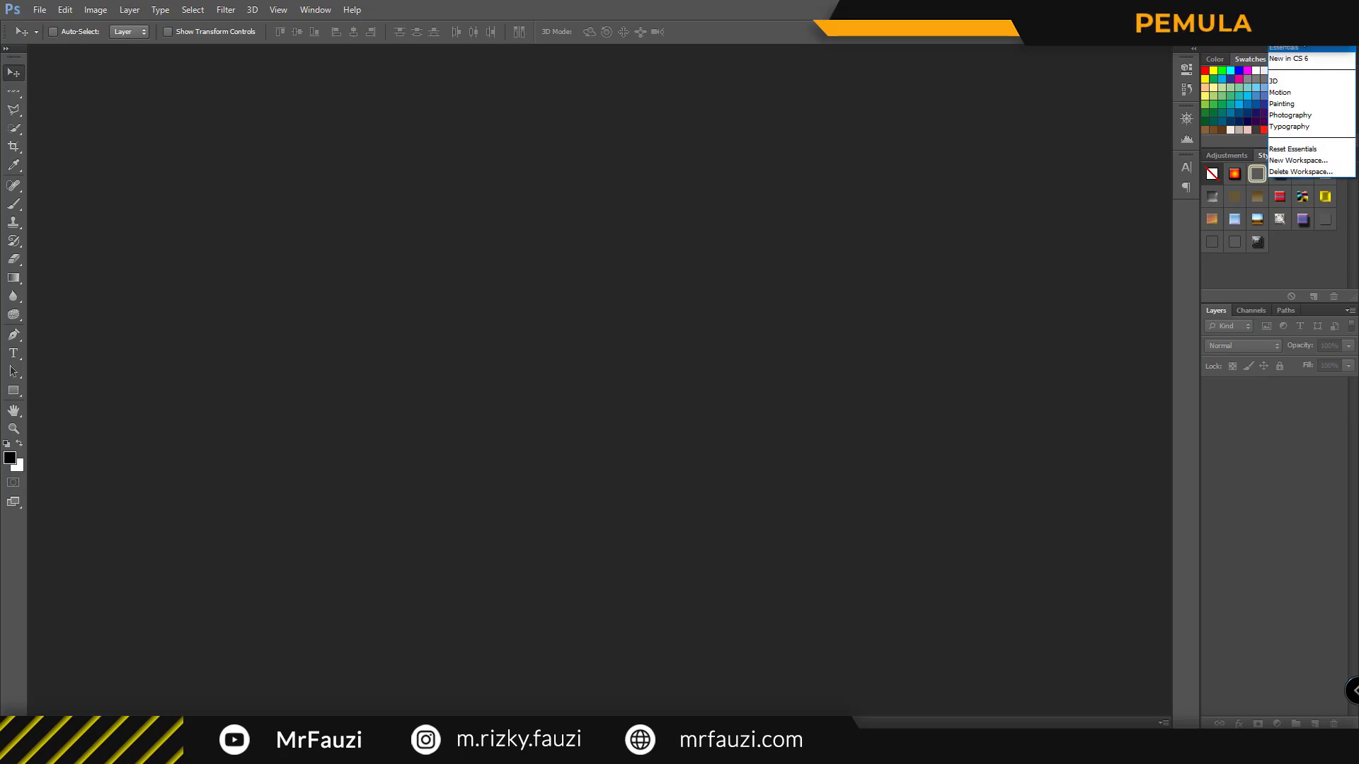
pyautogui.click(1213, 60)
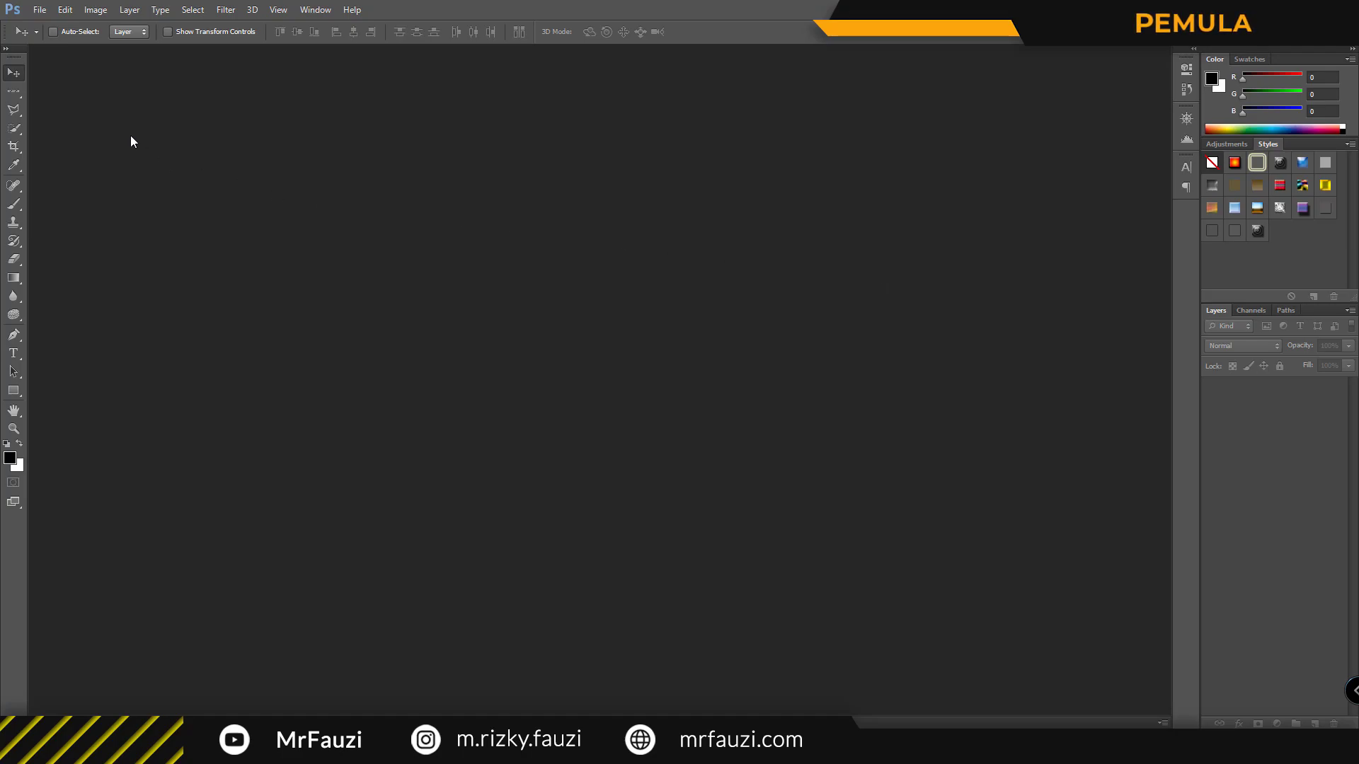
pyautogui.click(43, 12)
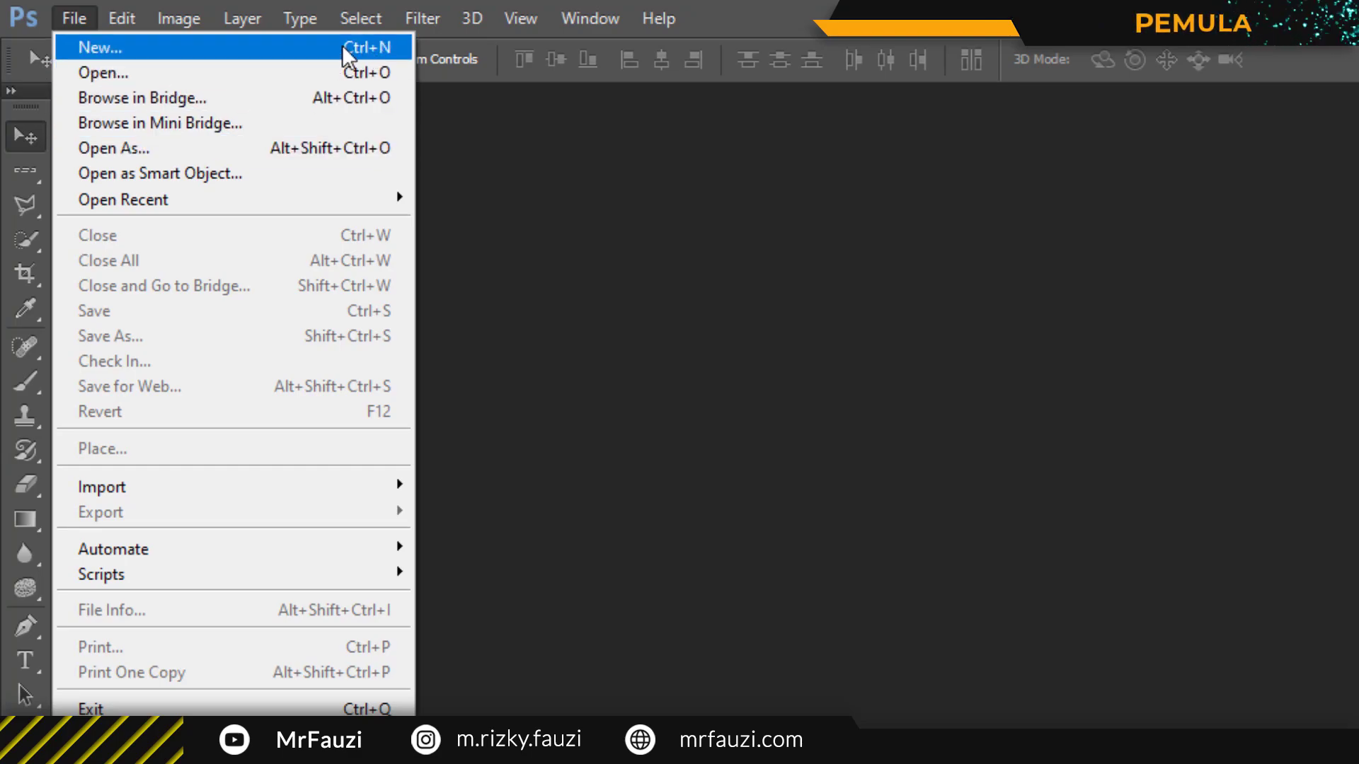
# Start a new document and switch its preset from Clipboard through Web to U.S. Paper.
pyautogui.click(347, 50)
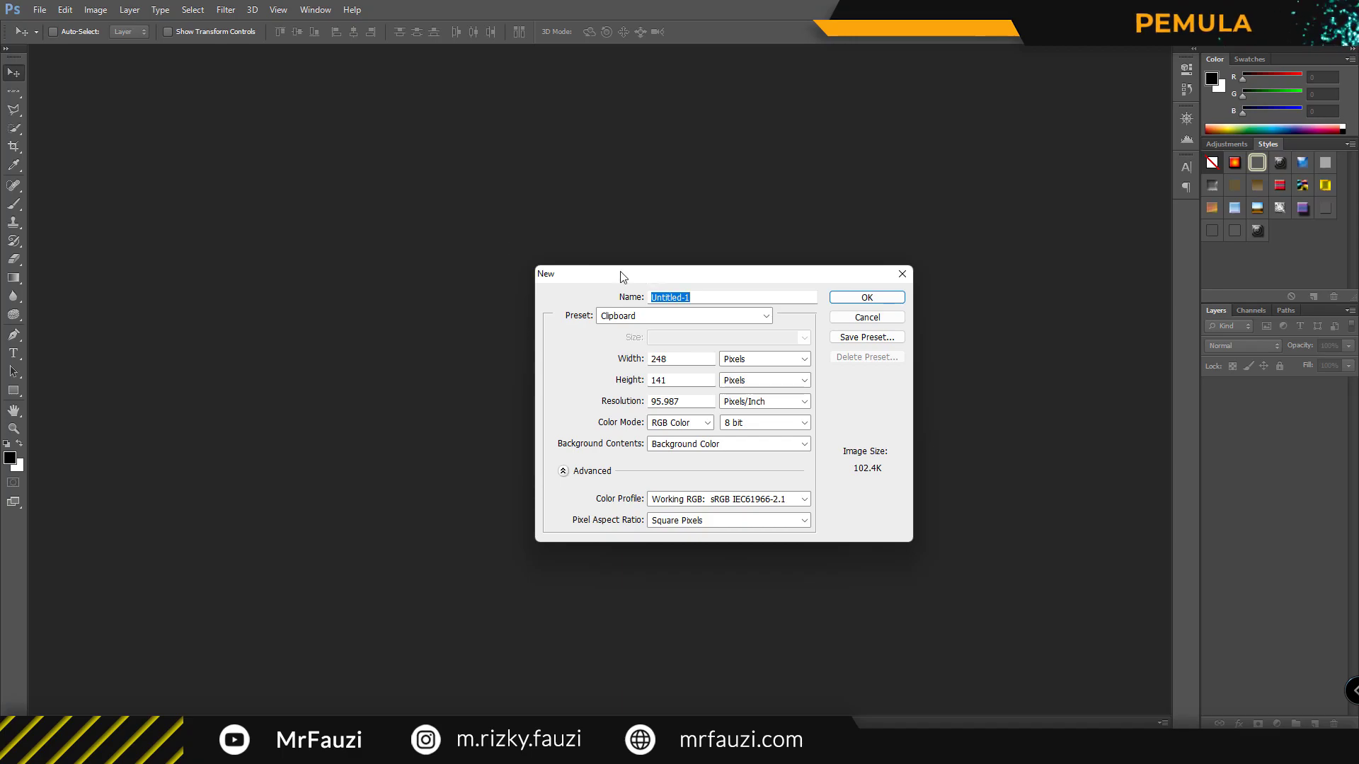
pyautogui.click(683, 316)
pyautogui.click(569, 352)
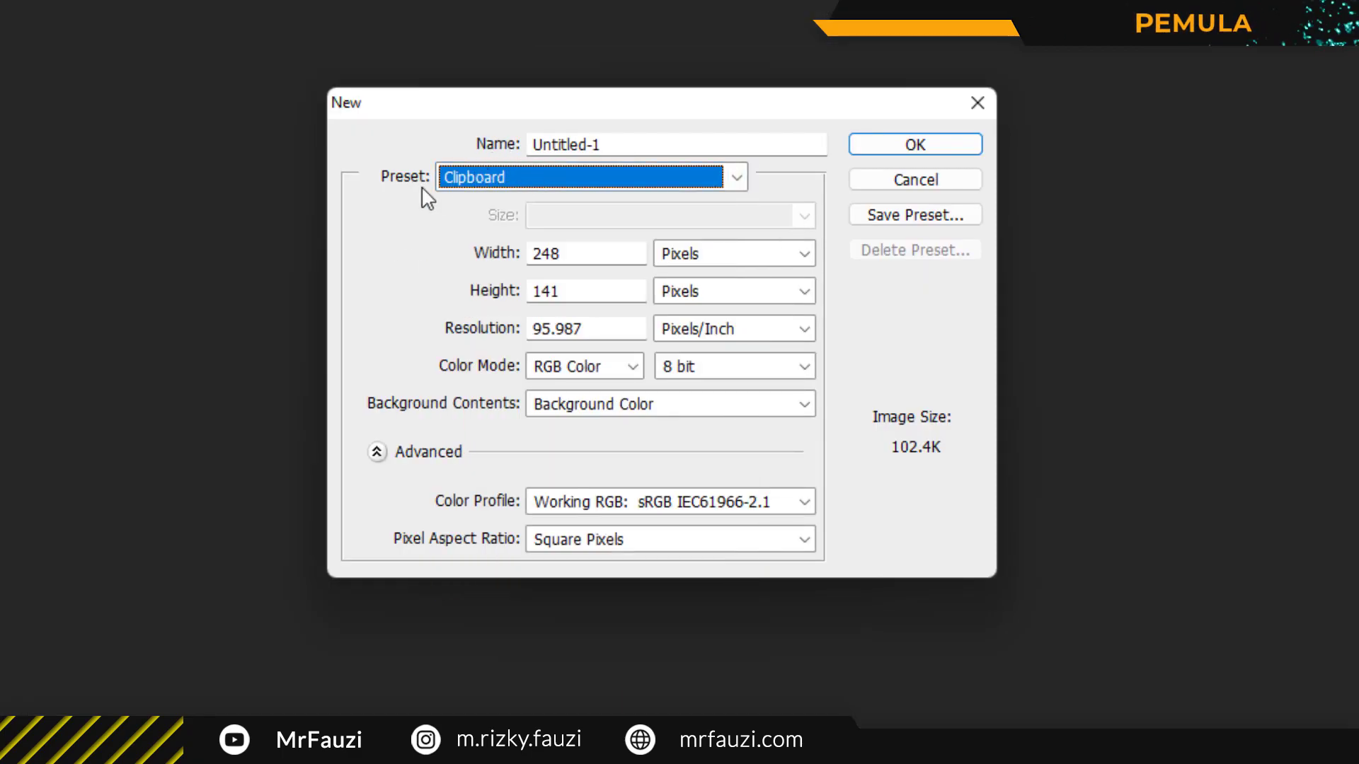
pyautogui.click(442, 181)
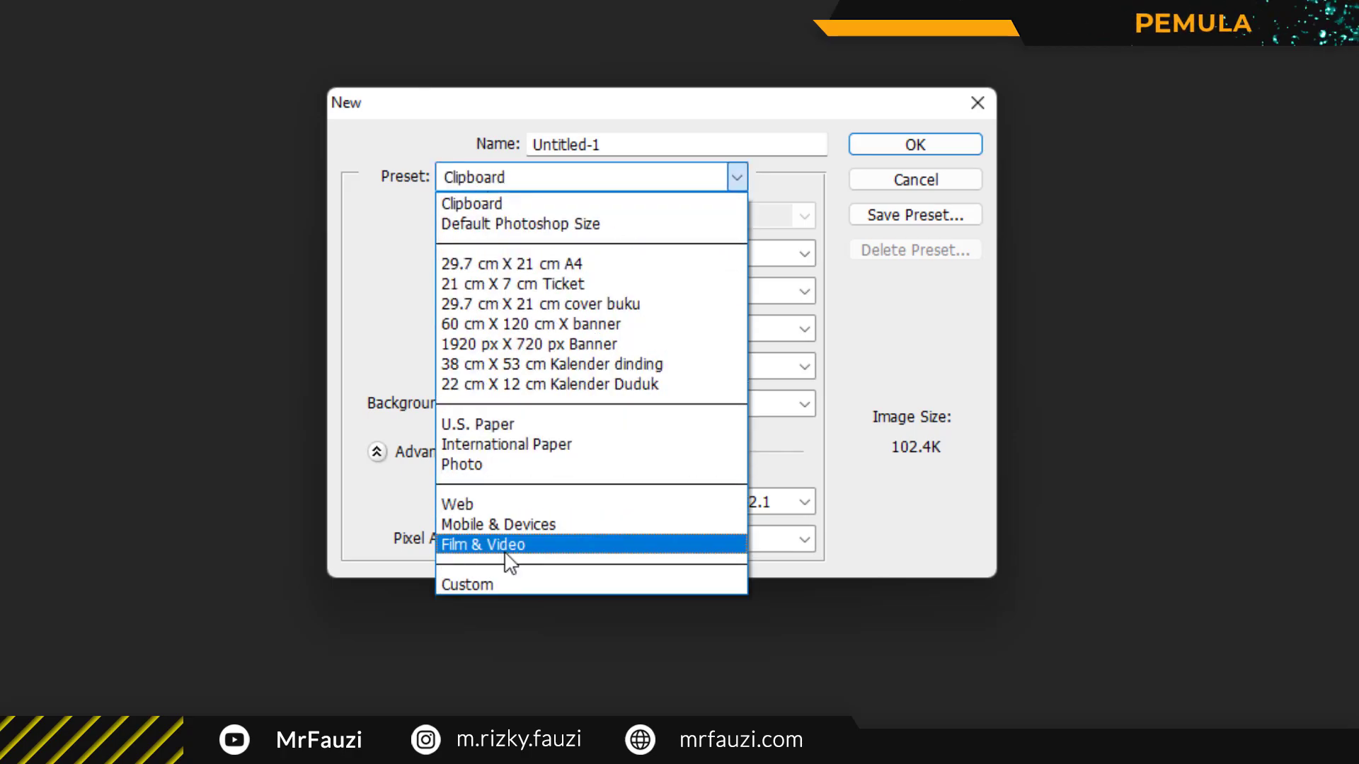
pyautogui.click(512, 517)
pyautogui.click(504, 177)
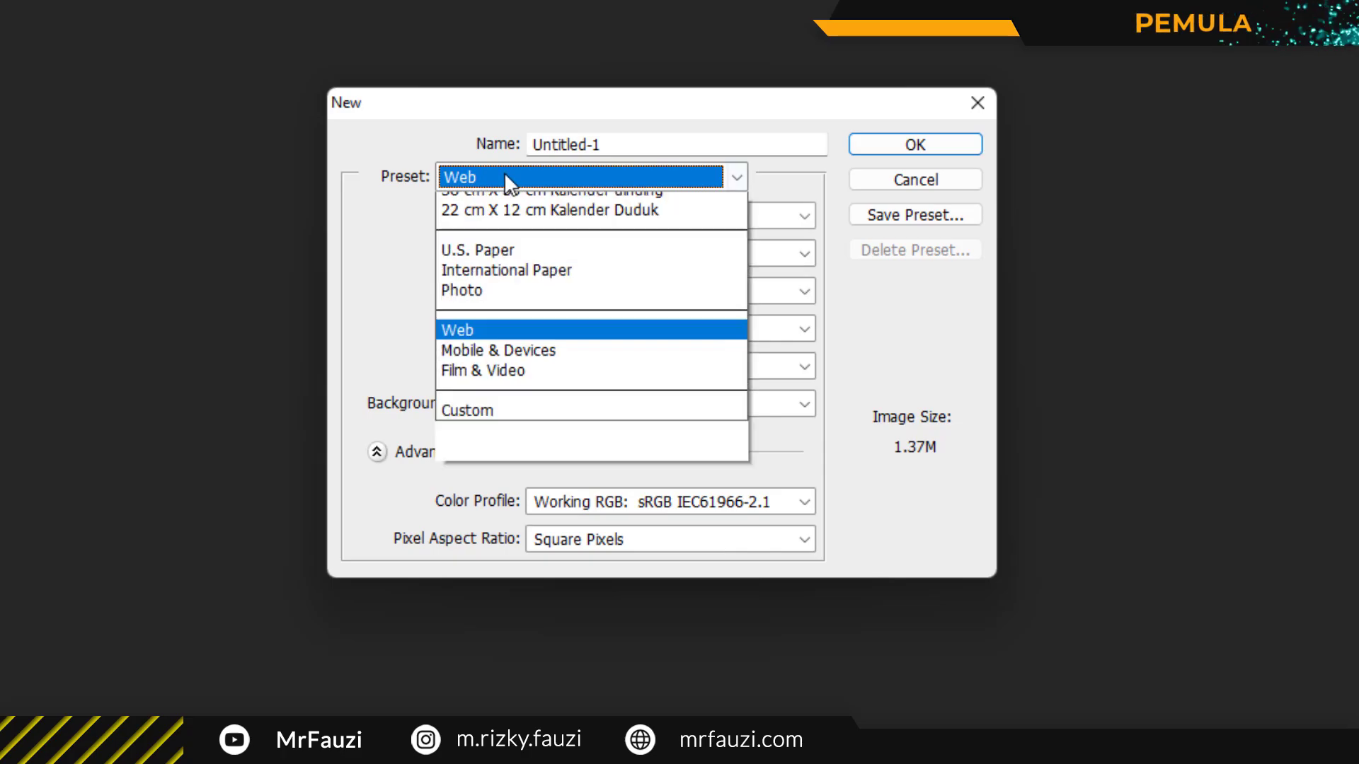
pyautogui.click(479, 422)
pyautogui.click(515, 171)
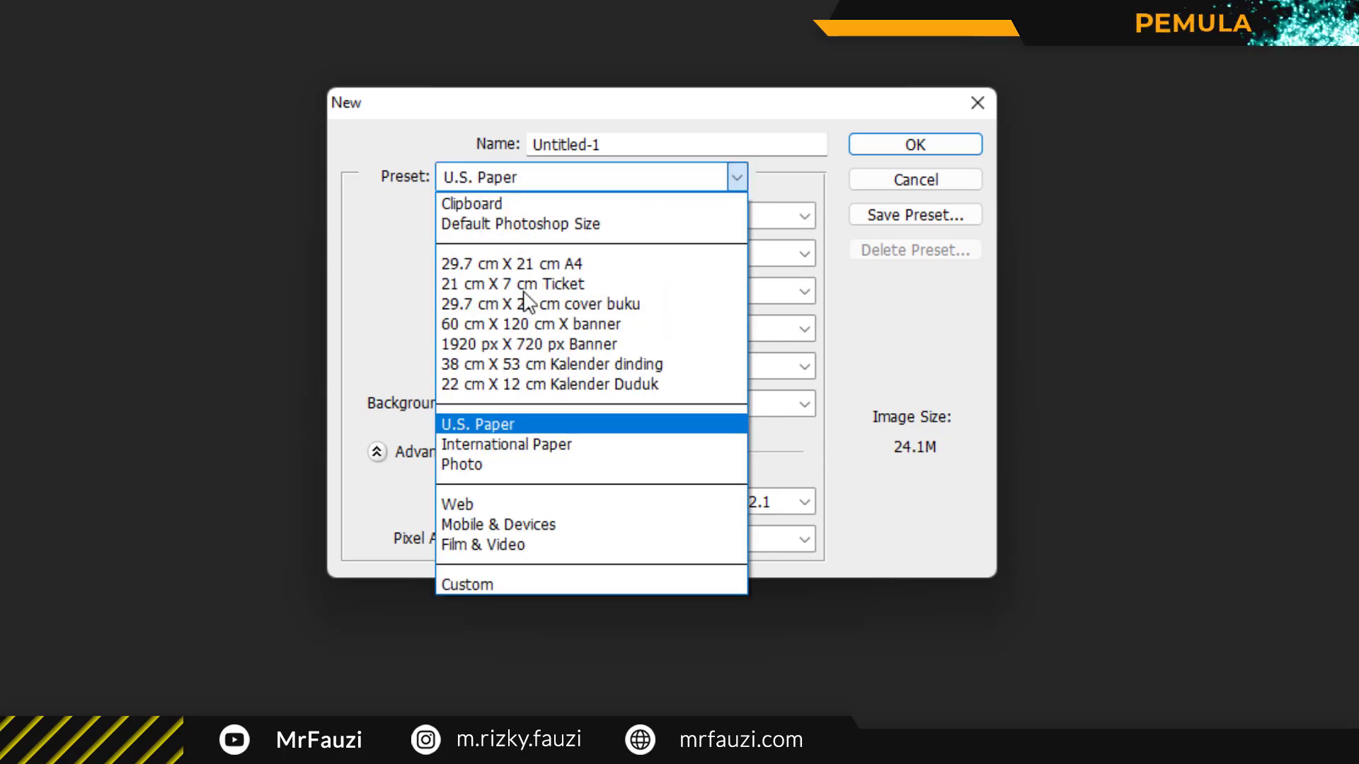
pyautogui.click(422, 388)
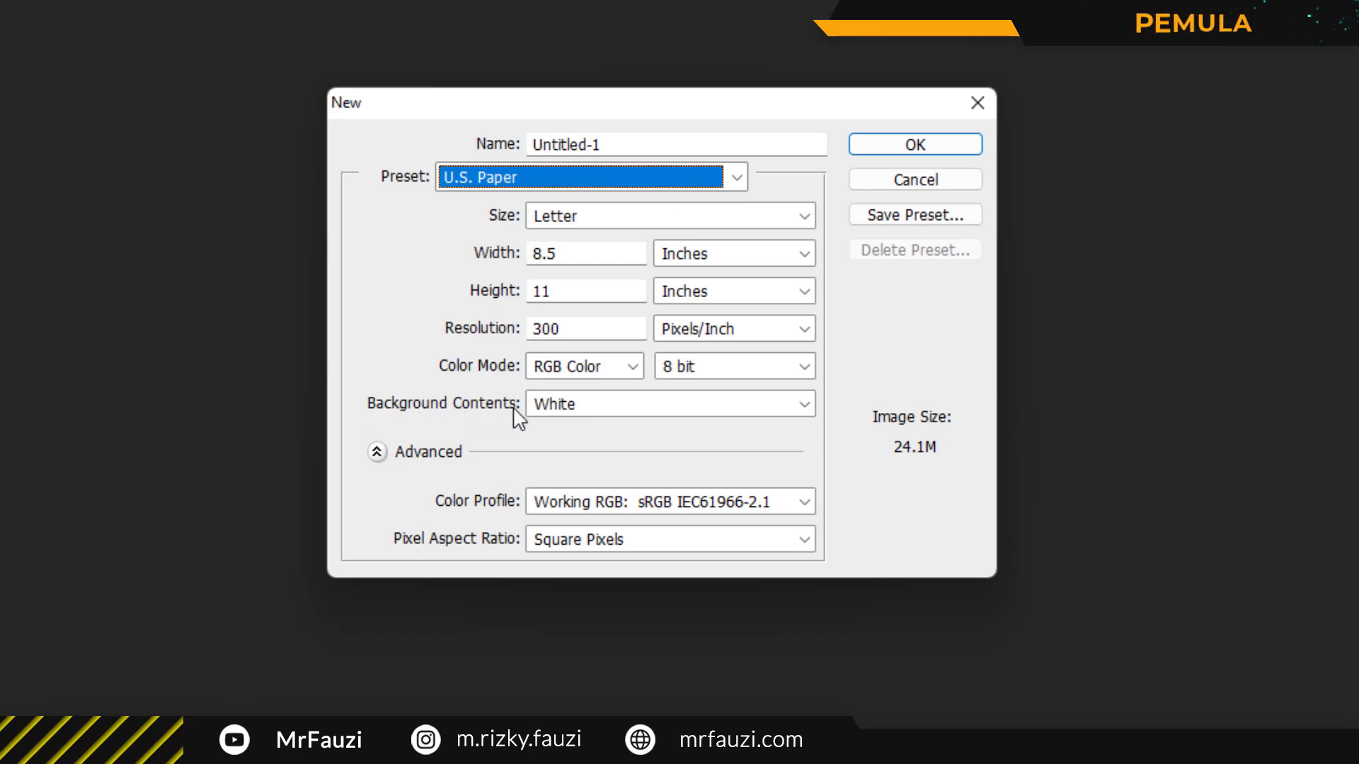
# Review the advanced options, keeping the sRGB colour profile and Square Pixels aspect ratio.
pyautogui.click(377, 454)
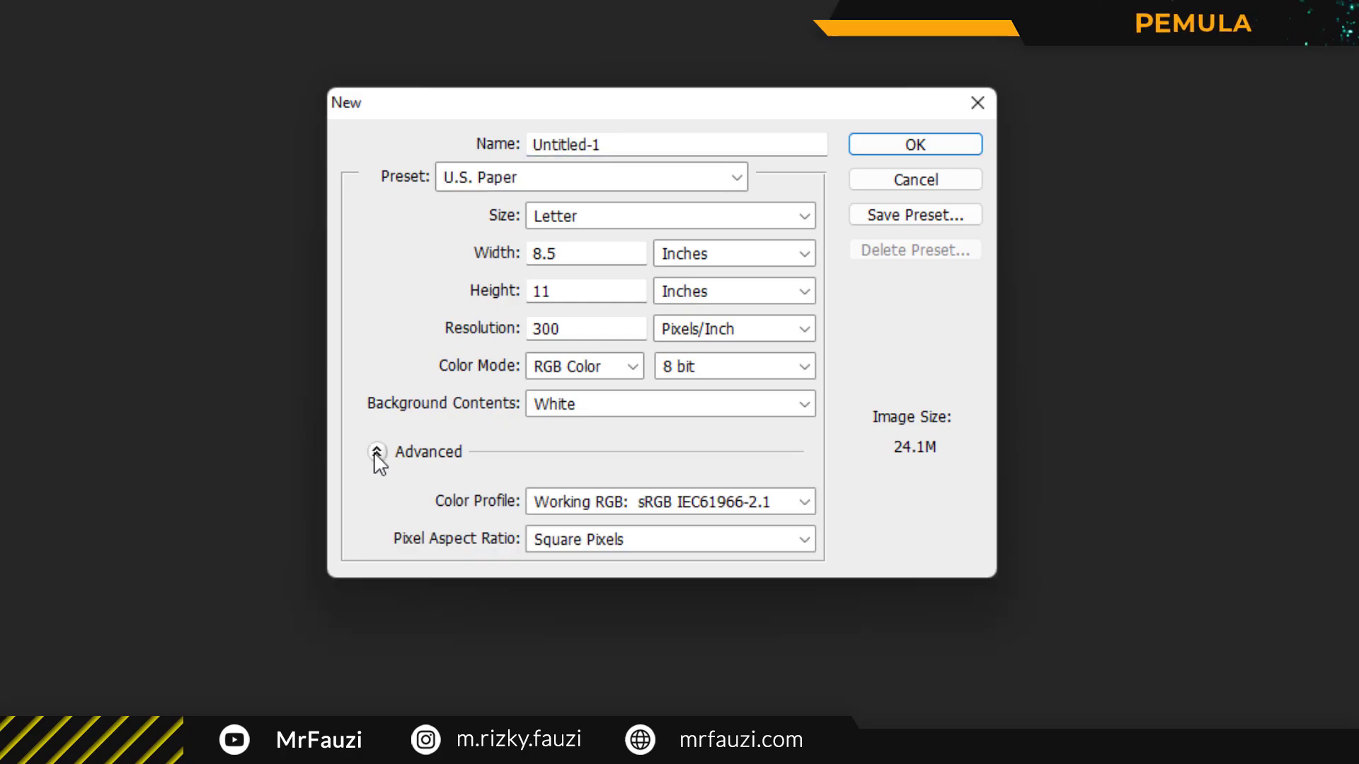
pyautogui.click(538, 503)
pyautogui.scroll(-5, 542, 507)
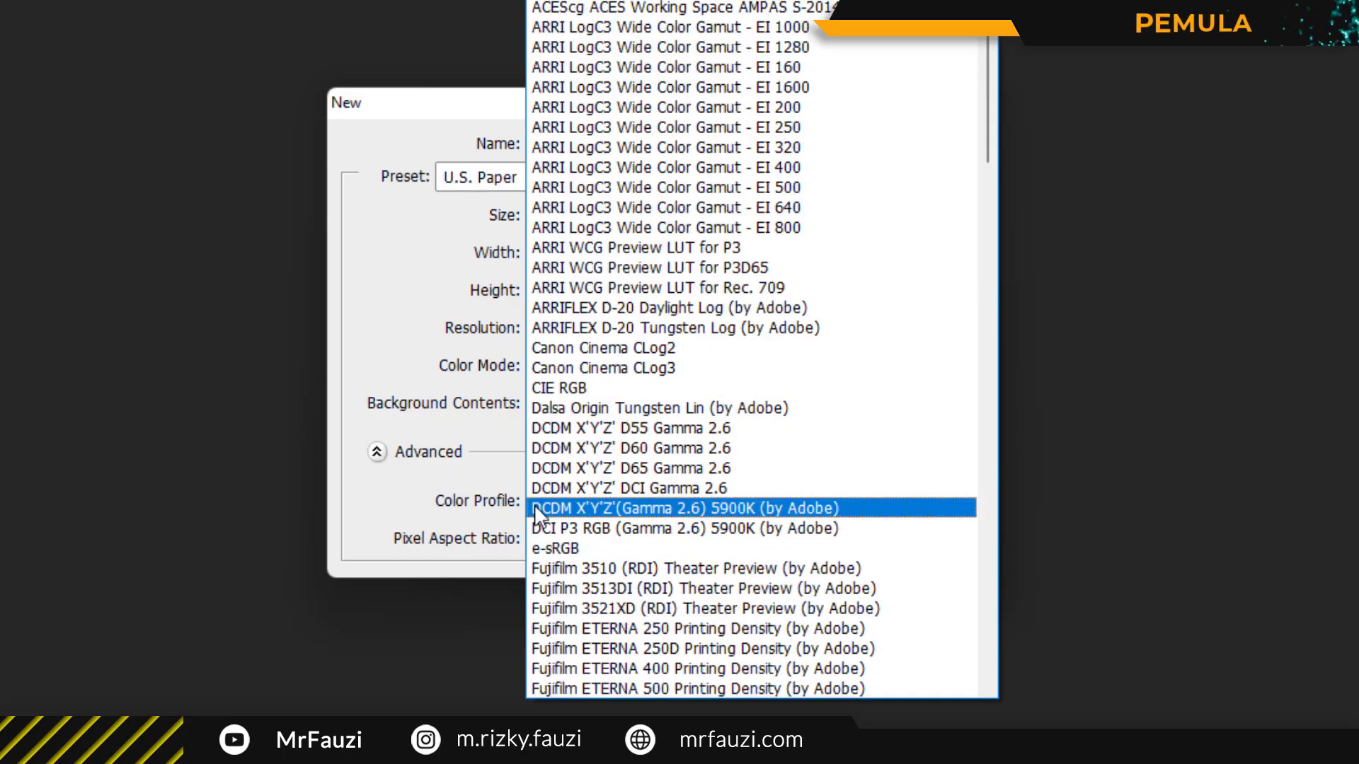
pyautogui.press('Escape')
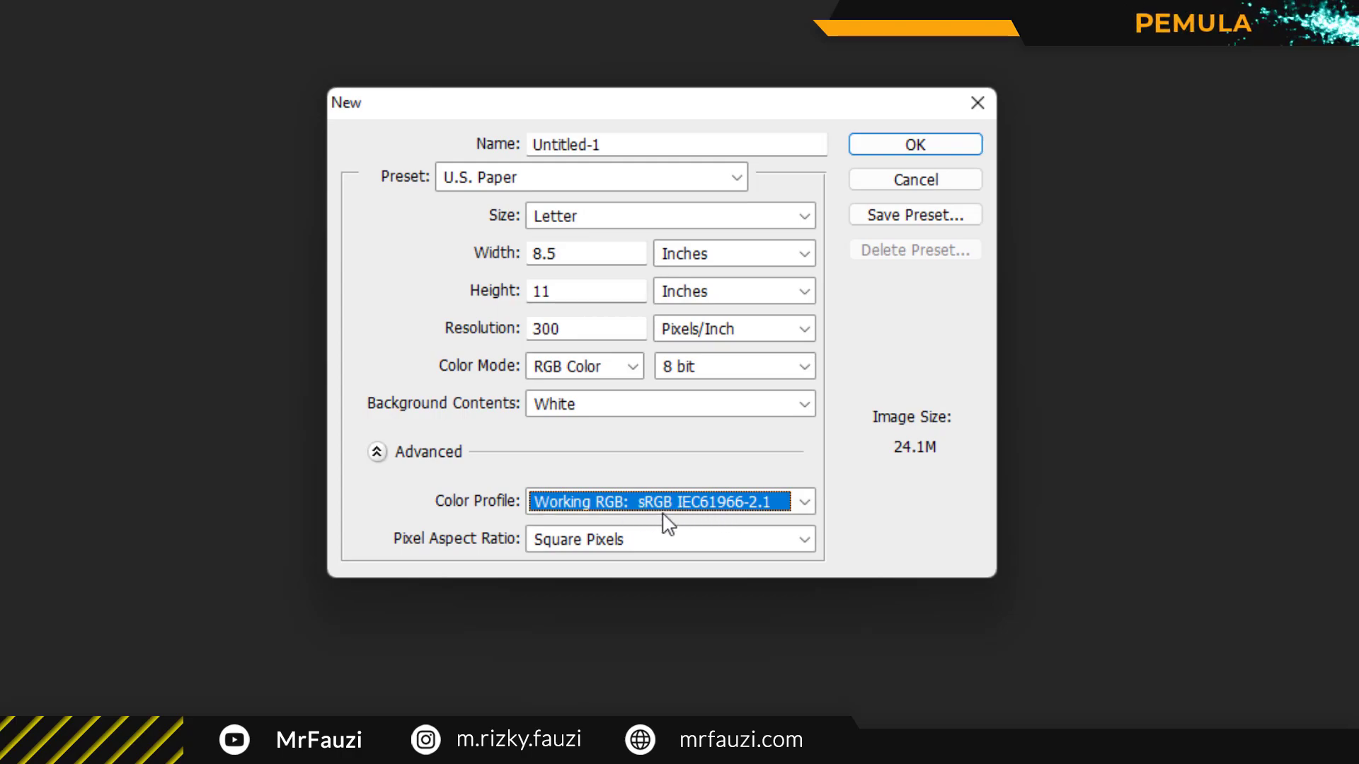
pyautogui.click(469, 541)
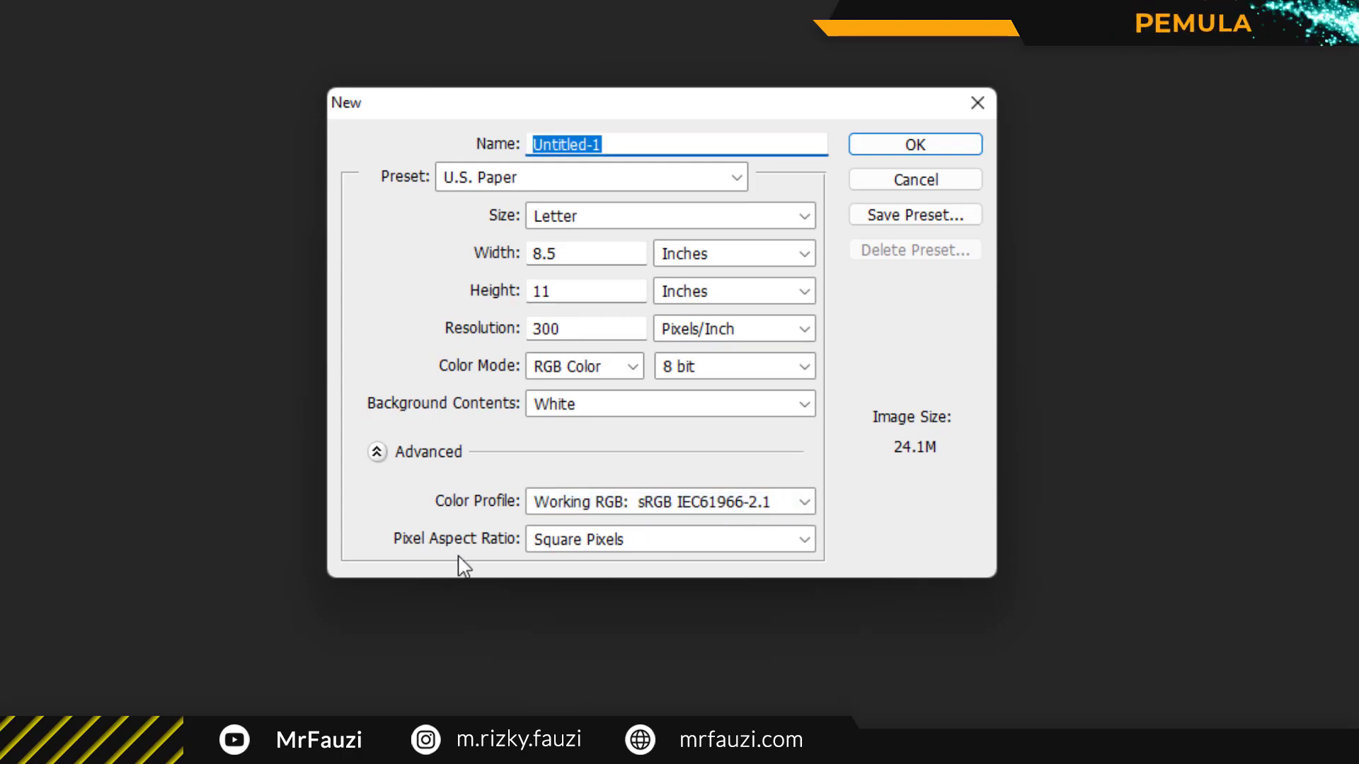
pyautogui.click(589, 543)
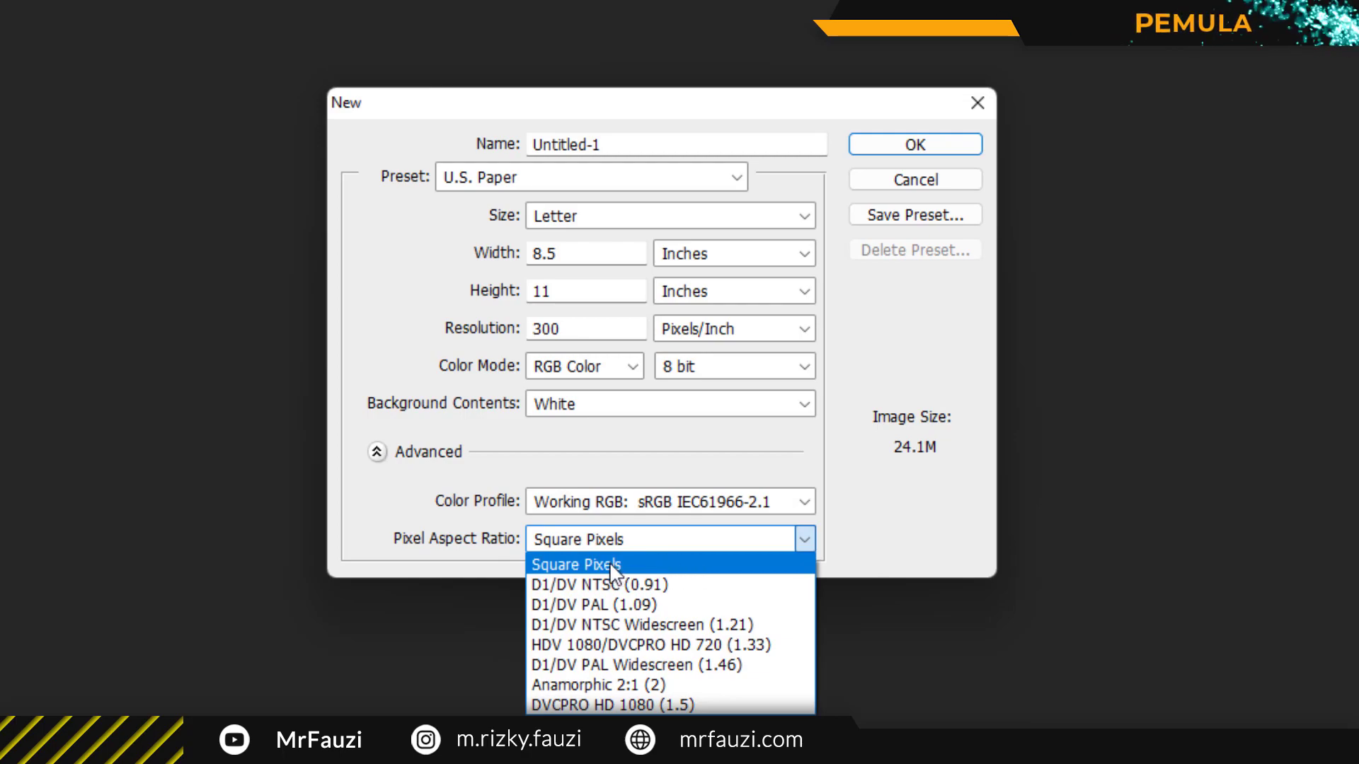
pyautogui.click(611, 564)
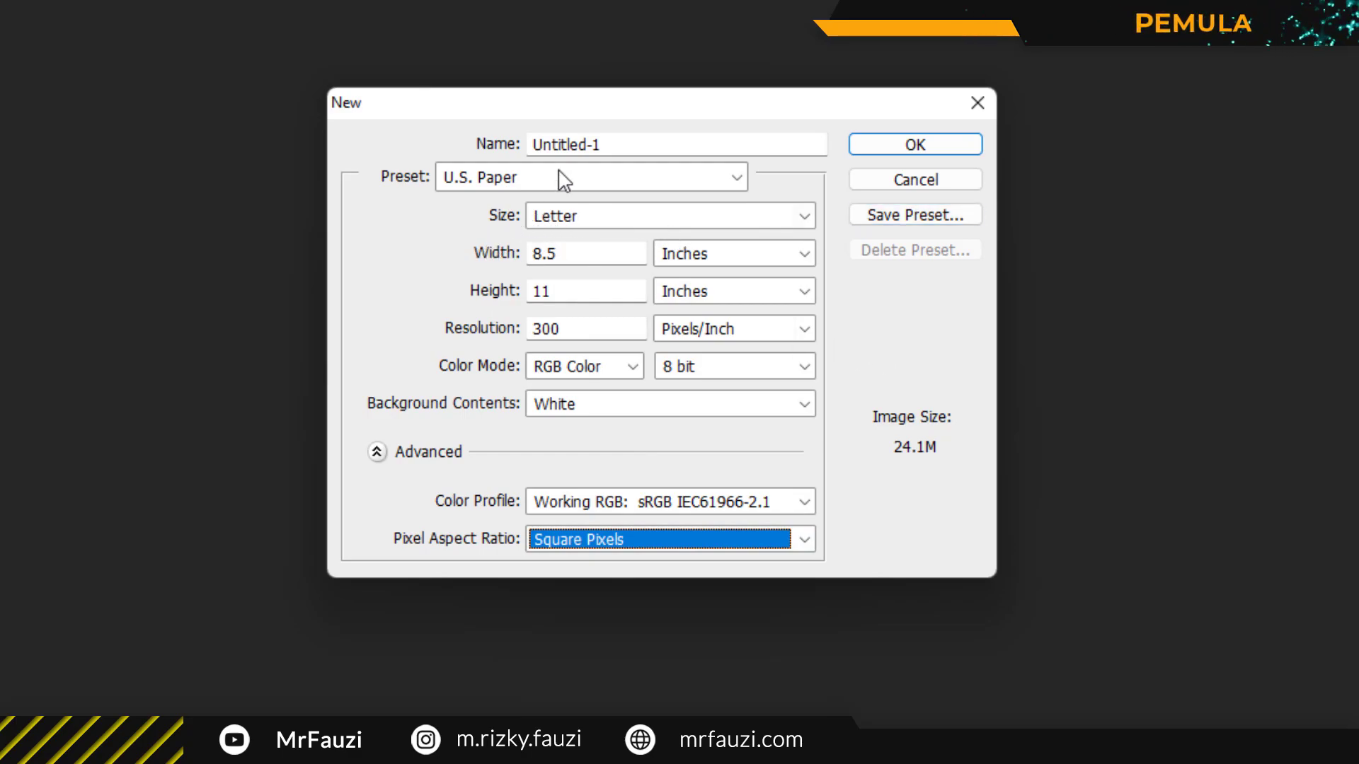
# Name the document 'dokumen baru' and keep Letter as the paper size.
pyautogui.moveTo(641, 145); pyautogui.dragTo(509, 148)
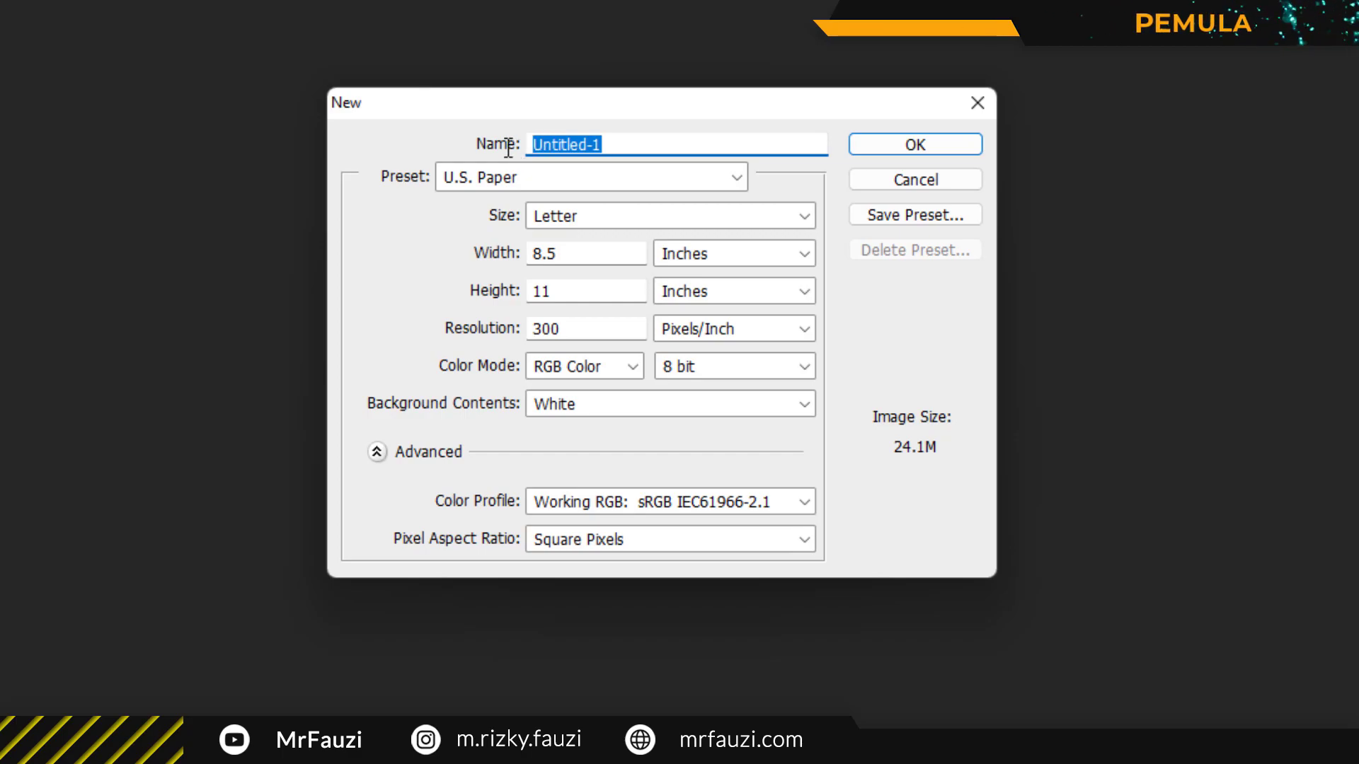
pyautogui.write('dokumen baru')
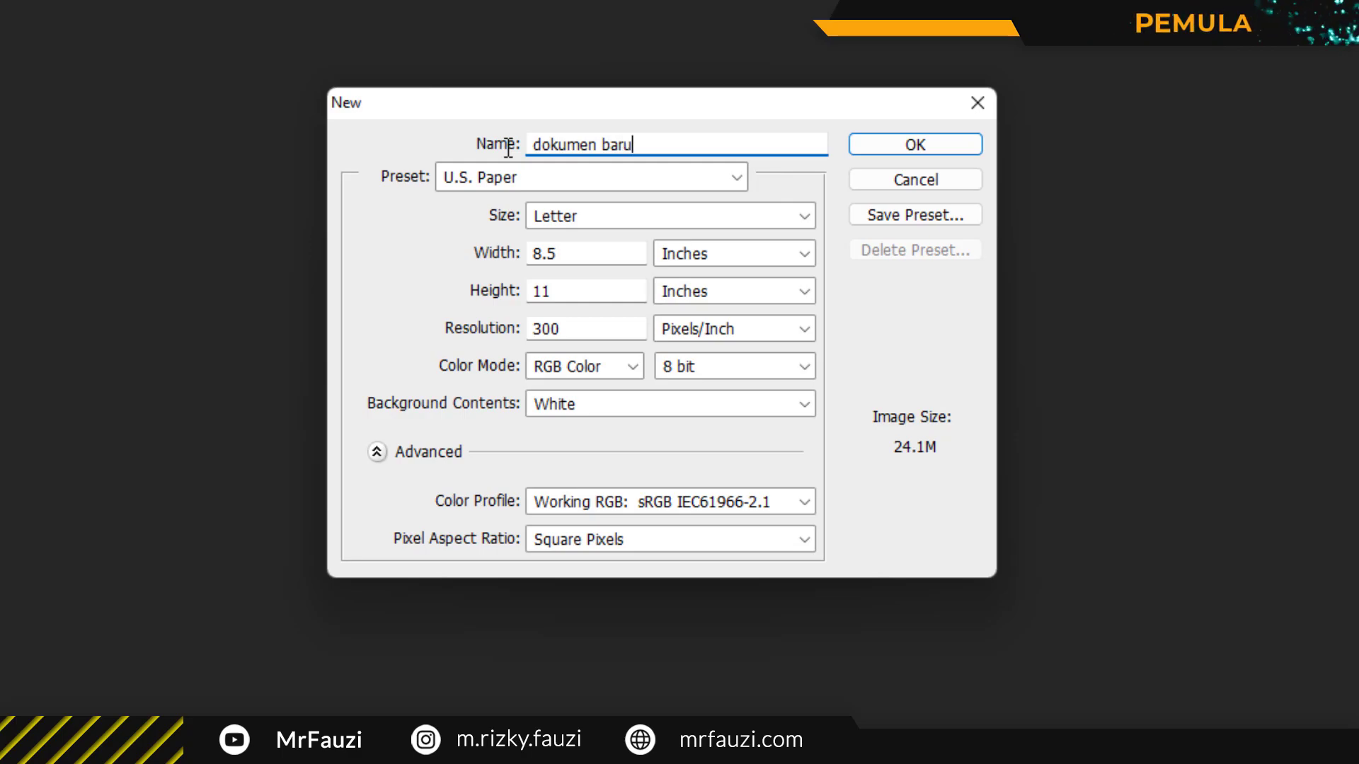
pyautogui.click(591, 216)
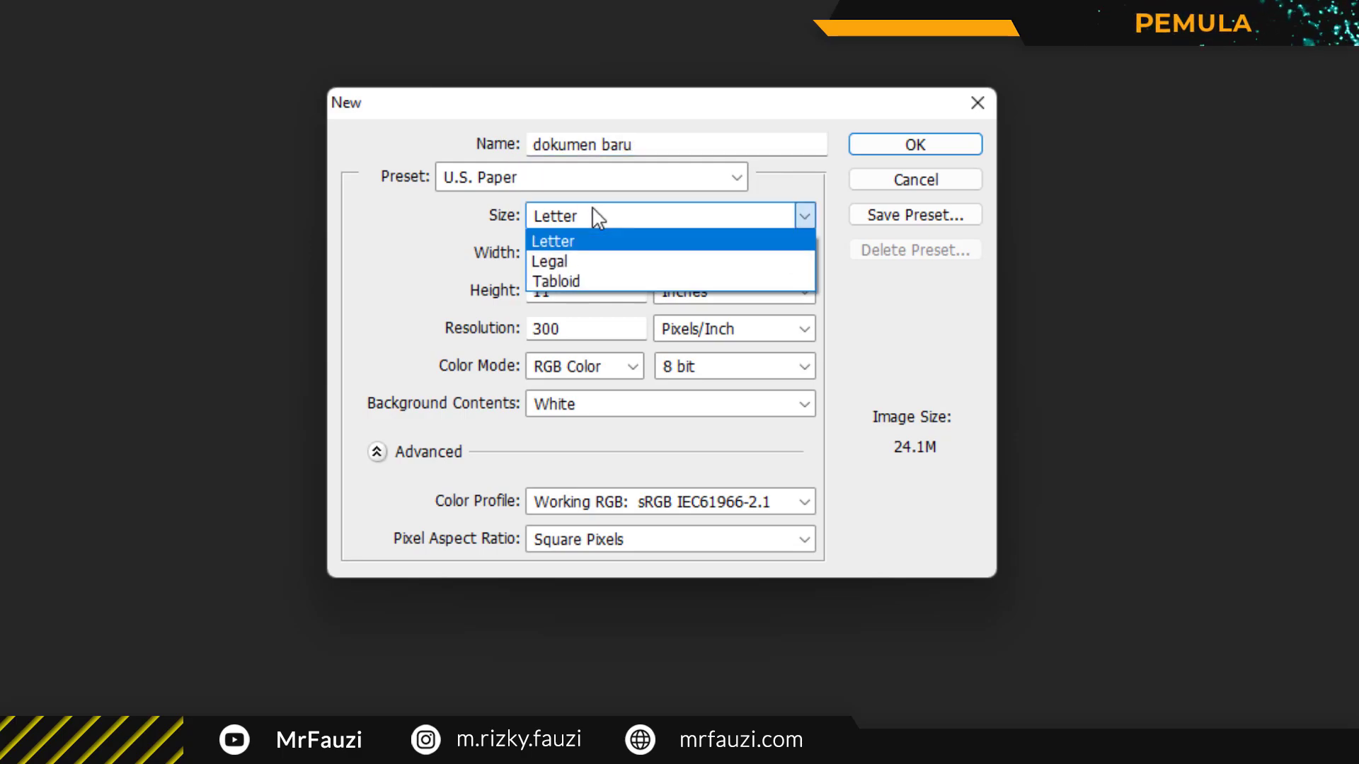
pyautogui.click(670, 246)
# Show the page size in pixels, then centimetres (21.59 × 27.94), and select the 300 resolution.
pyautogui.click(754, 255)
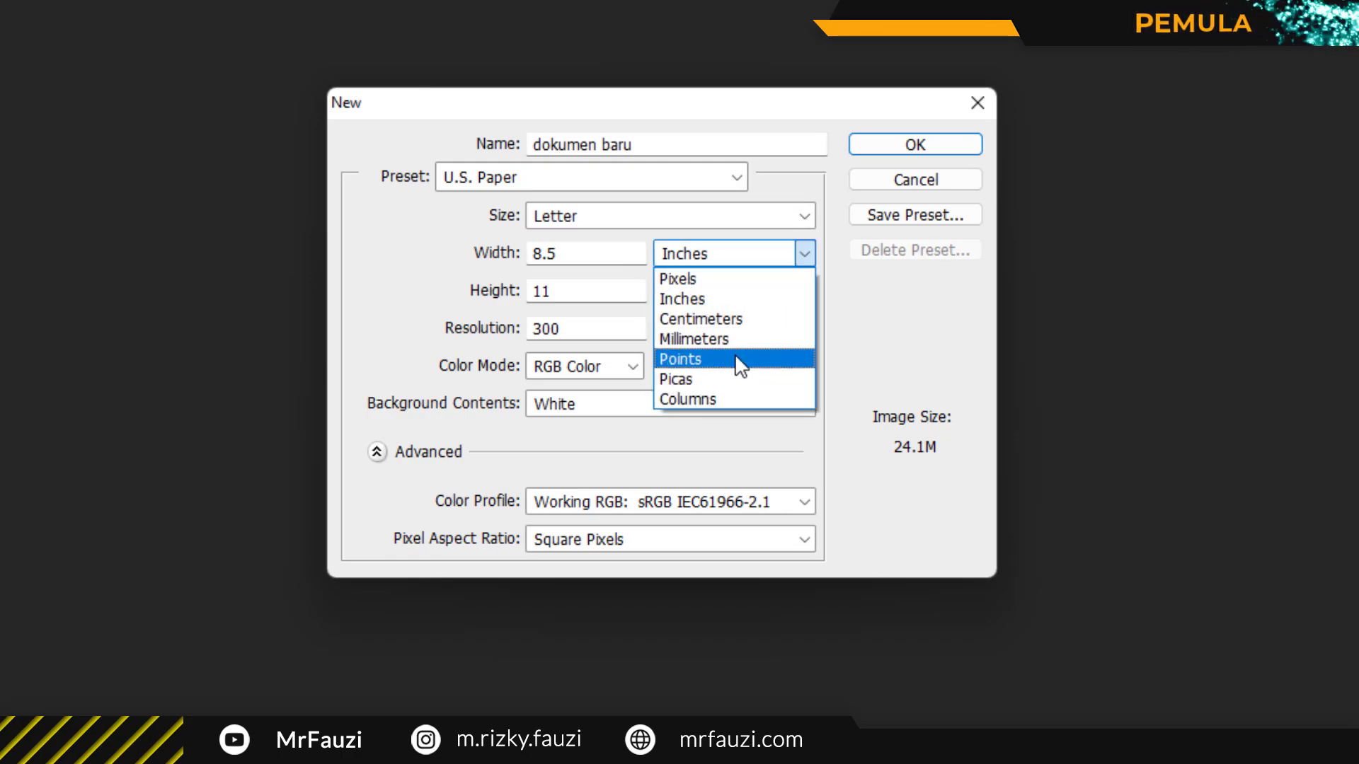
pyautogui.click(694, 278)
pyautogui.click(721, 252)
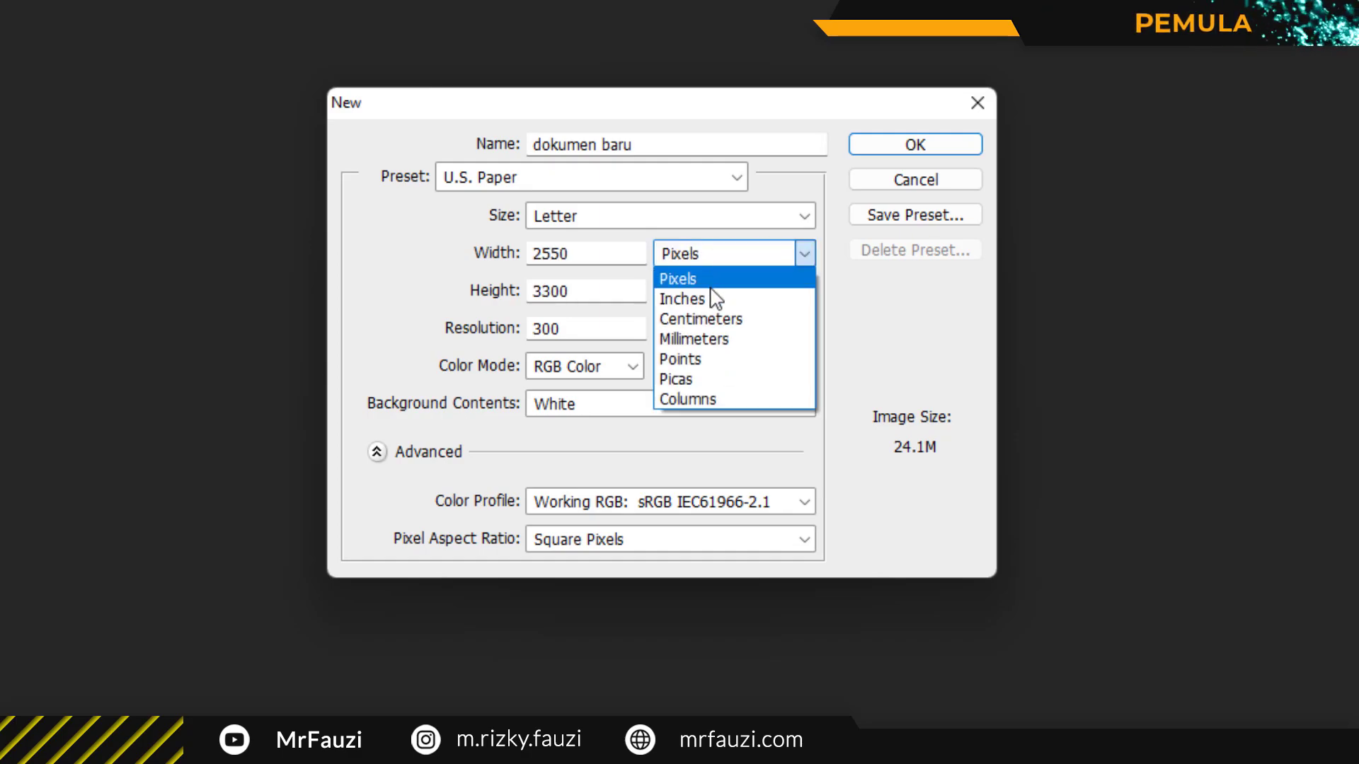
pyautogui.click(701, 320)
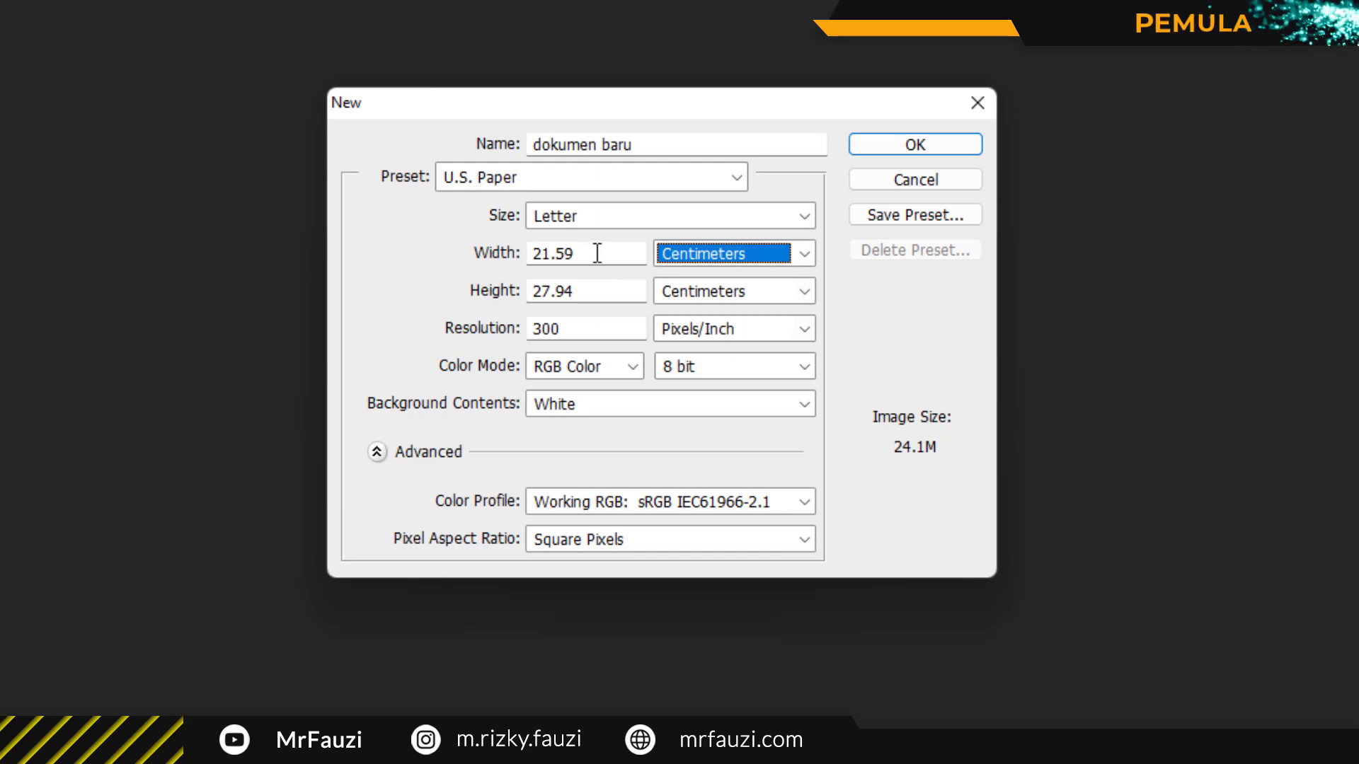
pyautogui.doubleClick(598, 328)
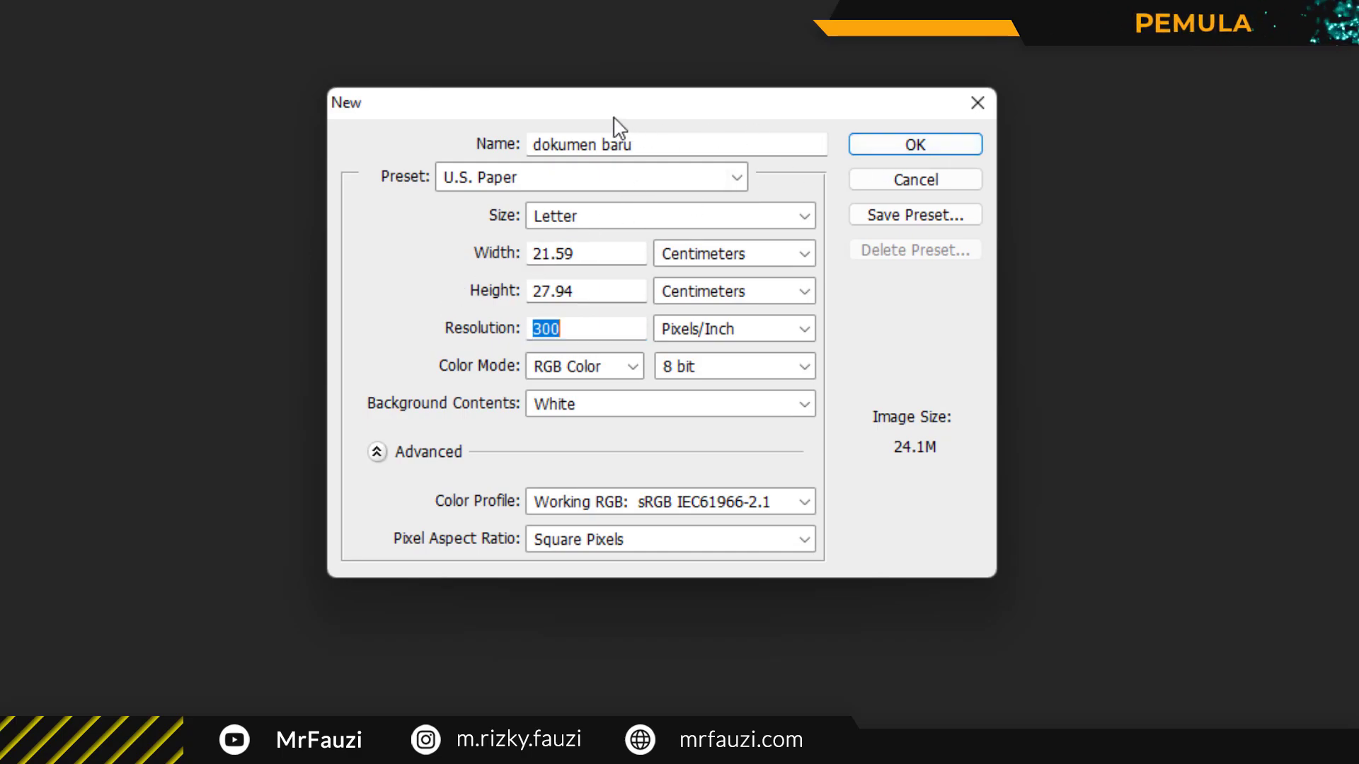
pyautogui.moveTo(614, 116); pyautogui.dragTo(620, 155)
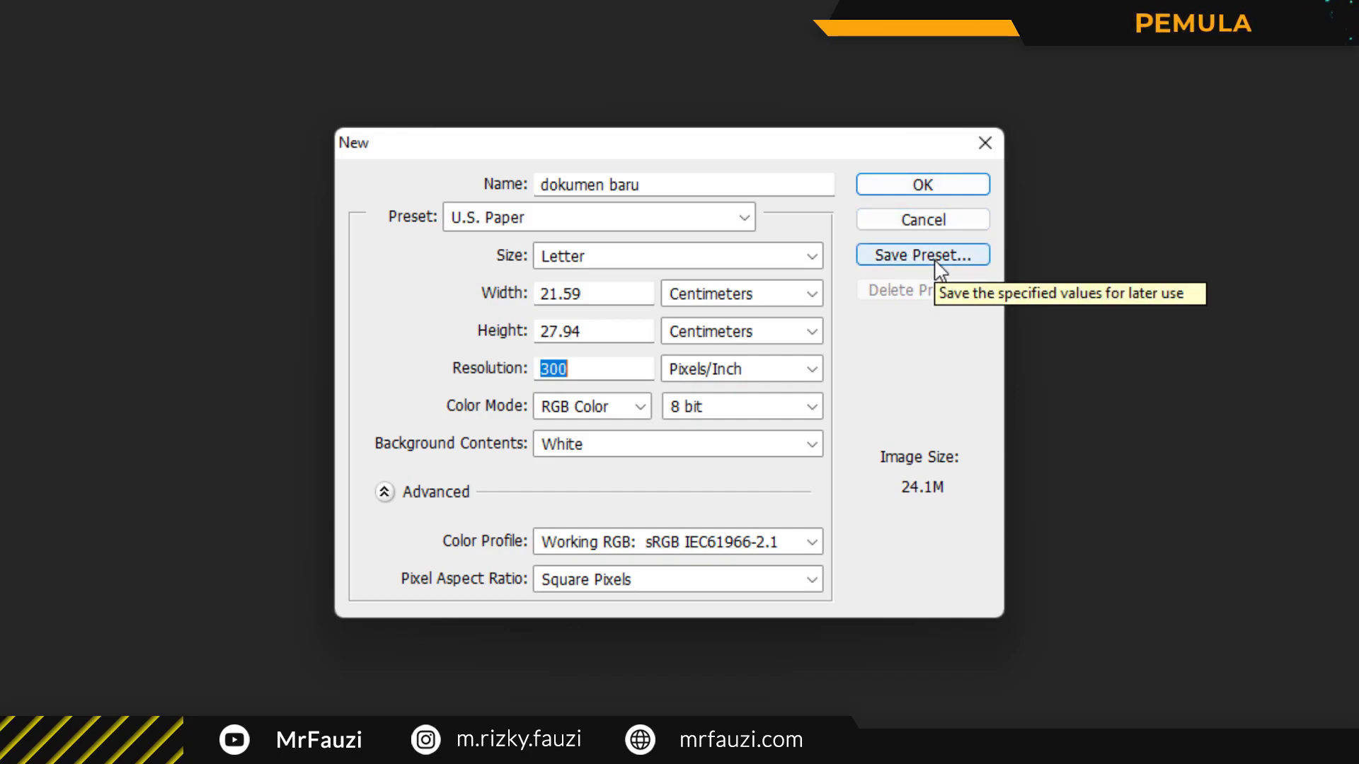
# Check the preset list and select the 8.5 × 11 inch width and height values.
pyautogui.click(567, 294)
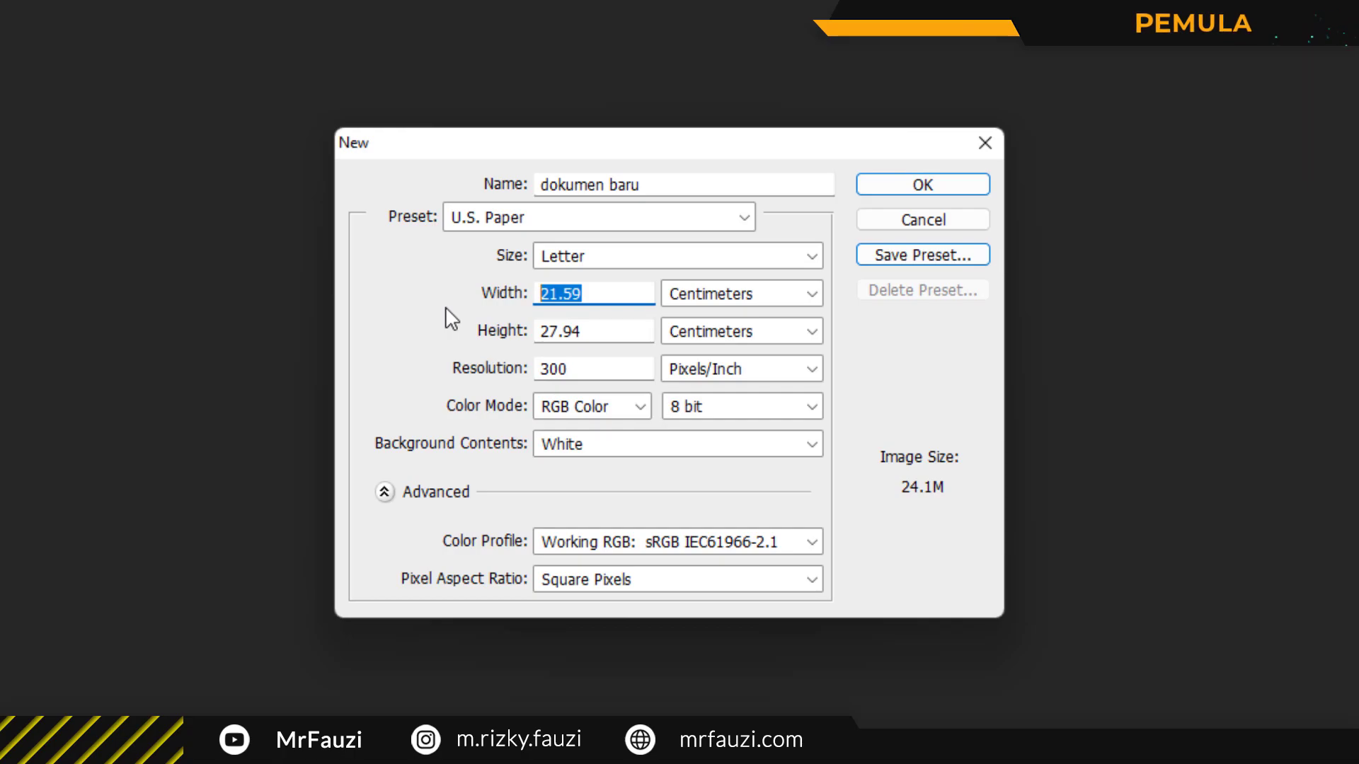
pyautogui.click(612, 219)
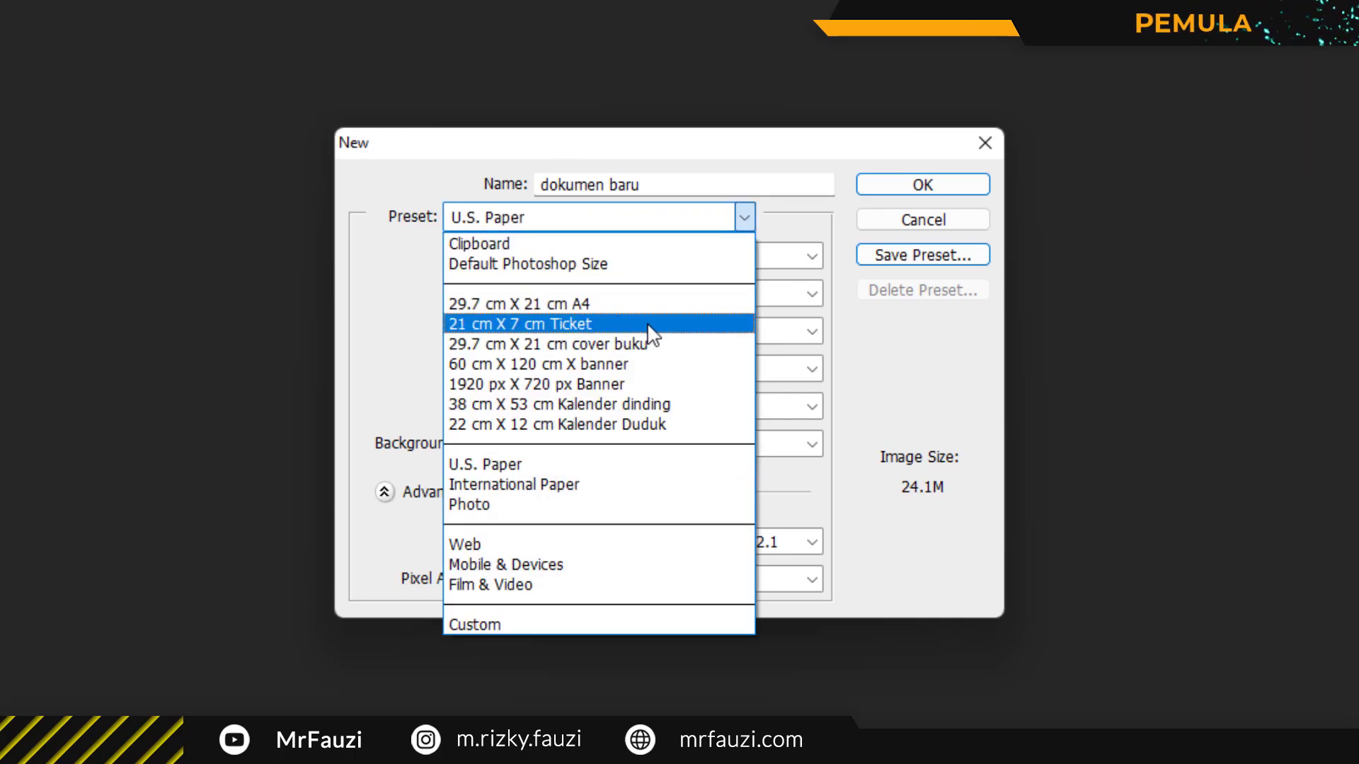
pyautogui.click(410, 338)
pyautogui.doubleClick(588, 293)
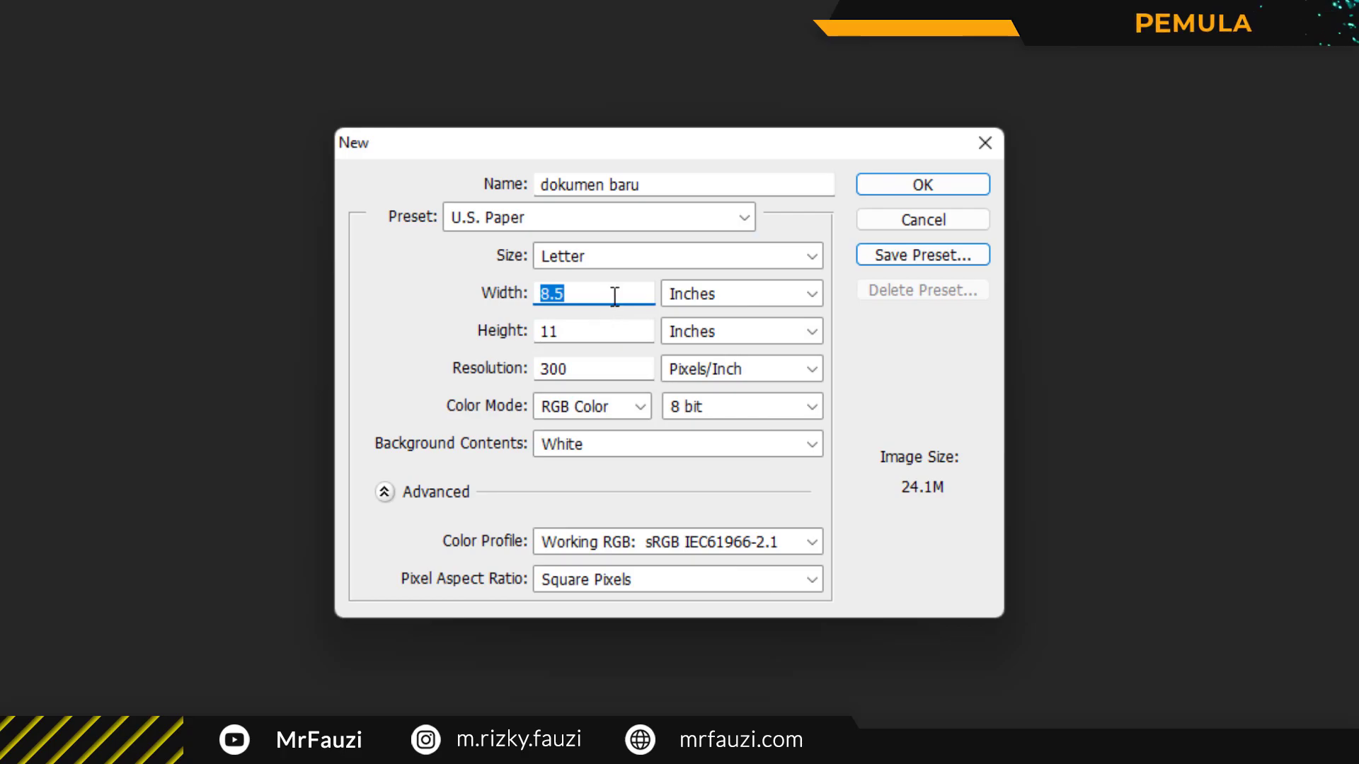
pyautogui.doubleClick(560, 333)
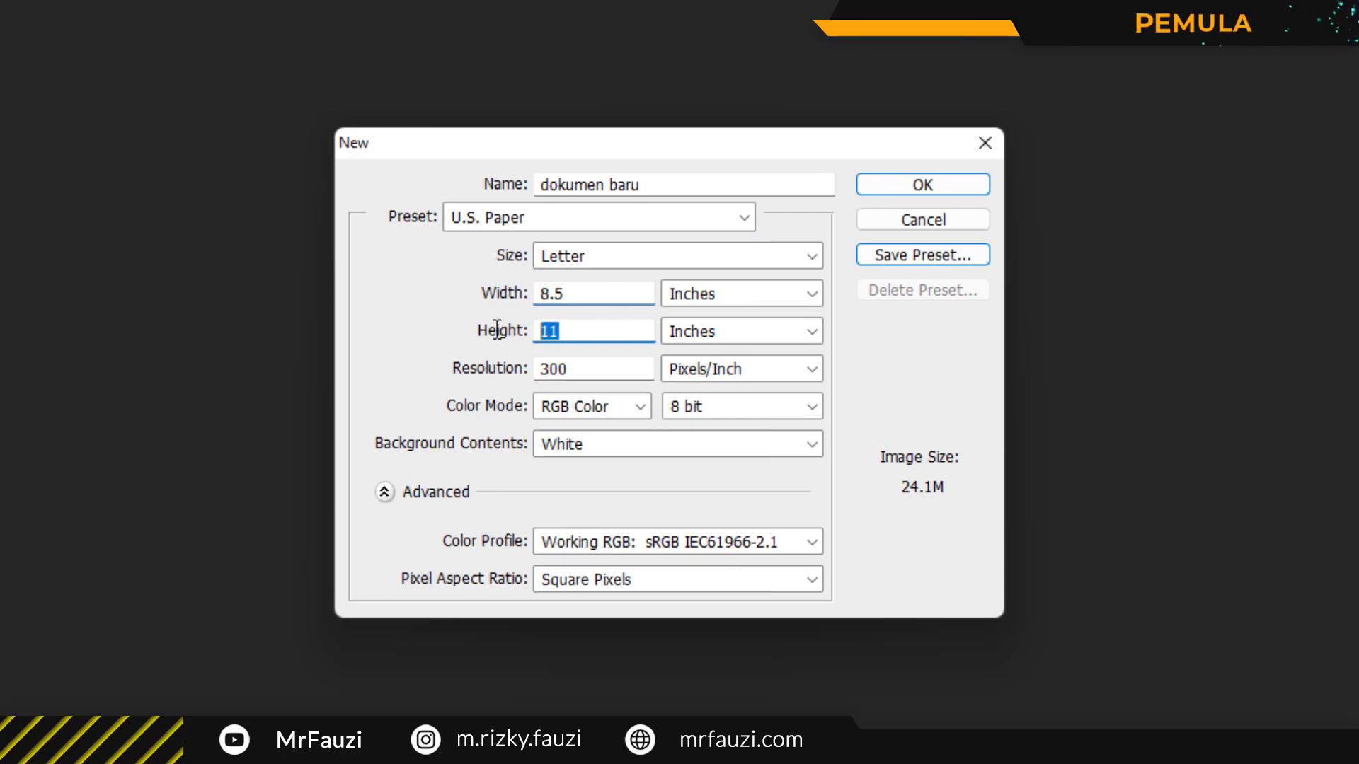
# Open the Save Preset window and close it unsaved, then review the preset list unchanged.
pyautogui.click(918, 261)
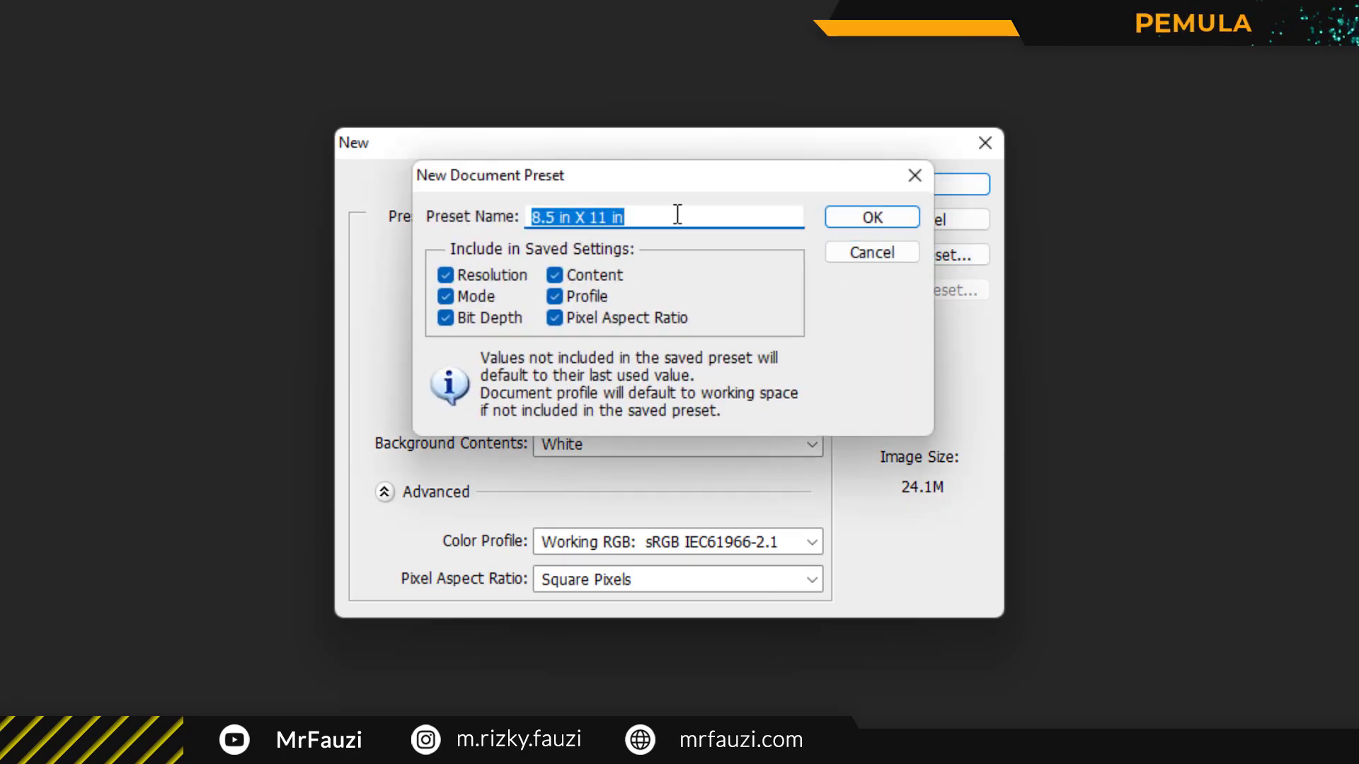
pyautogui.click(677, 213)
pyautogui.moveTo(690, 183); pyautogui.dragTo(692, 223)
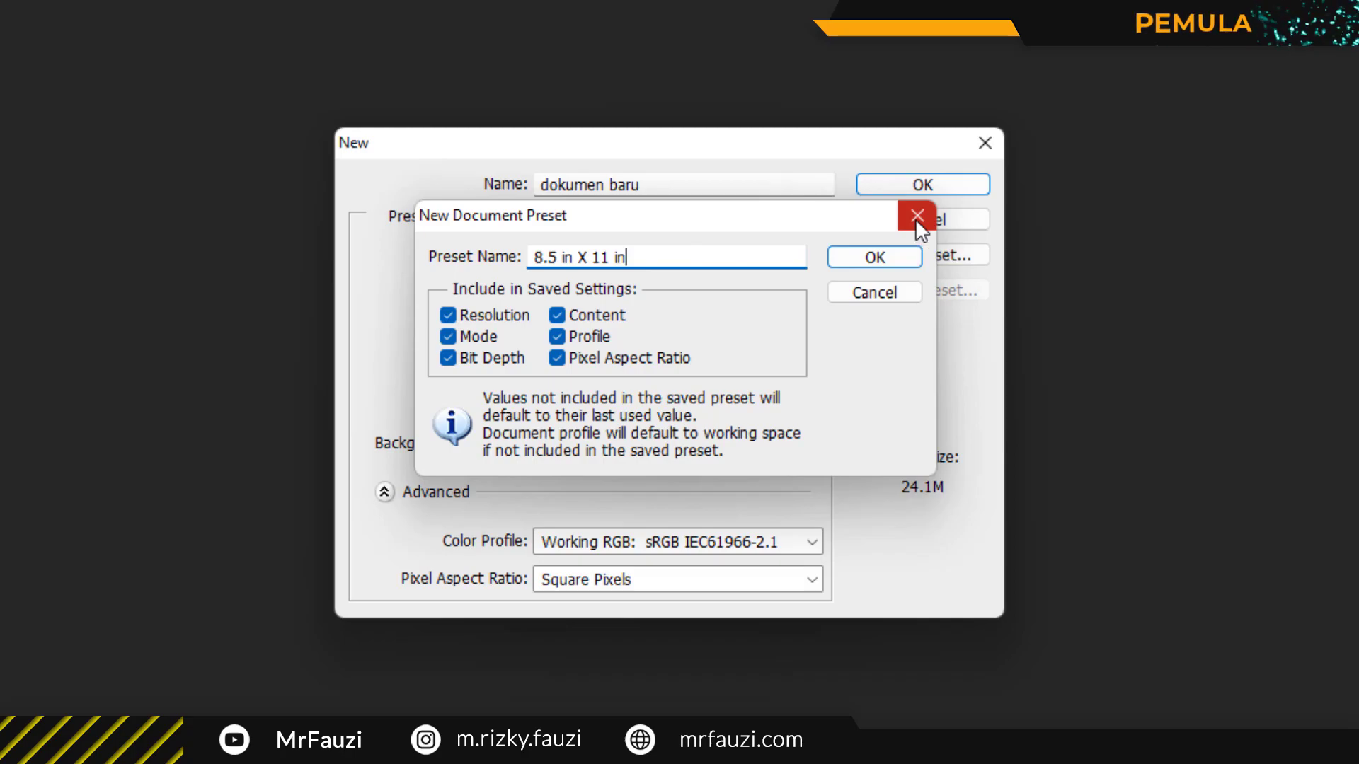
pyautogui.click(916, 217)
pyautogui.click(647, 219)
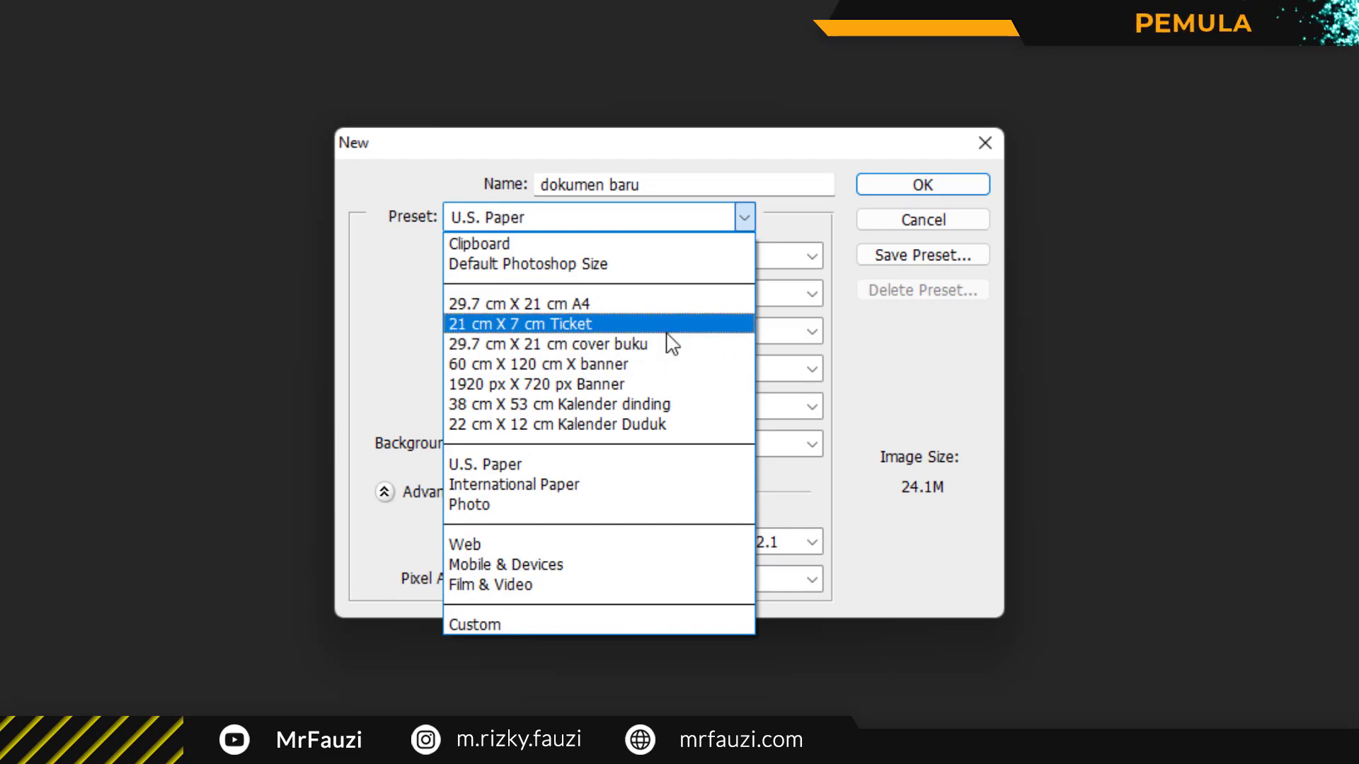
pyautogui.click(394, 325)
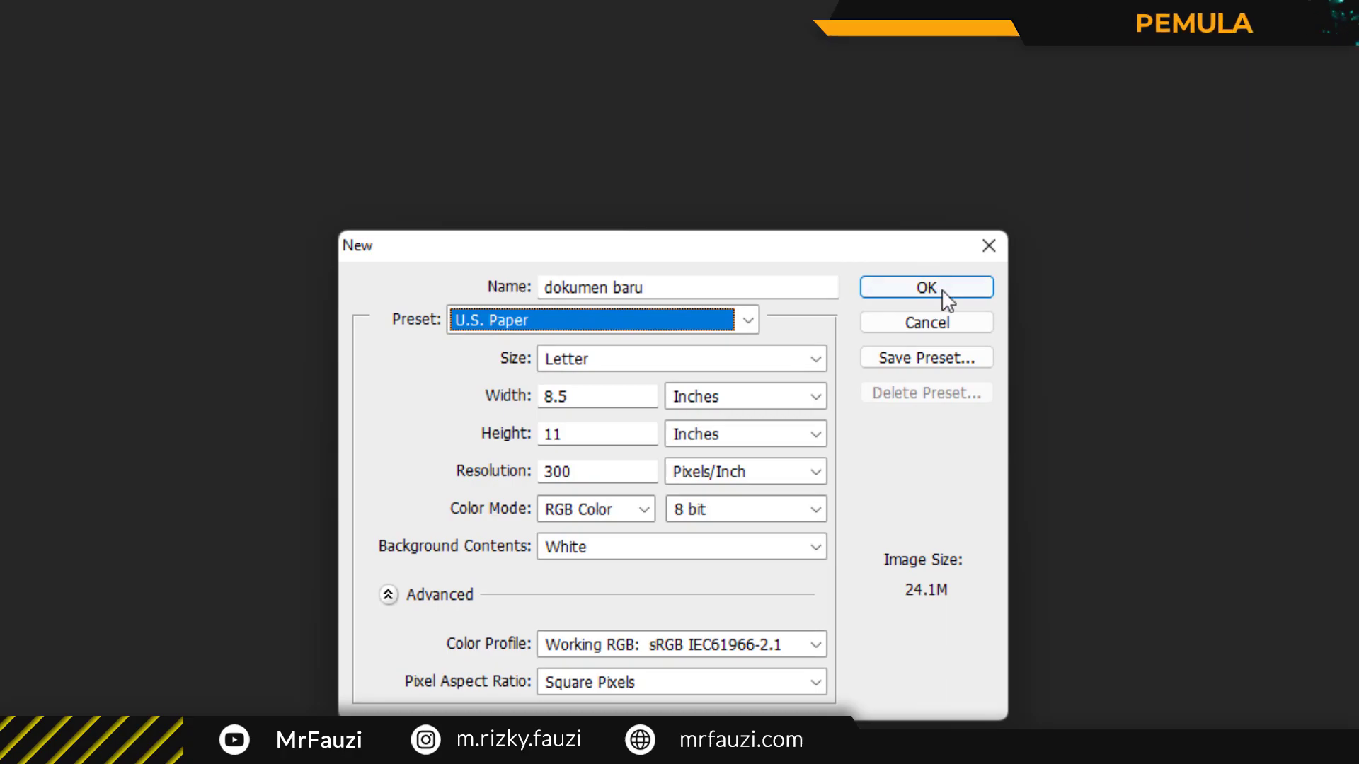
# Confirm the New dialog to create 'dokumen baru' at 8.5 × 11 inches, then open the View menu.
pyautogui.click(943, 294)
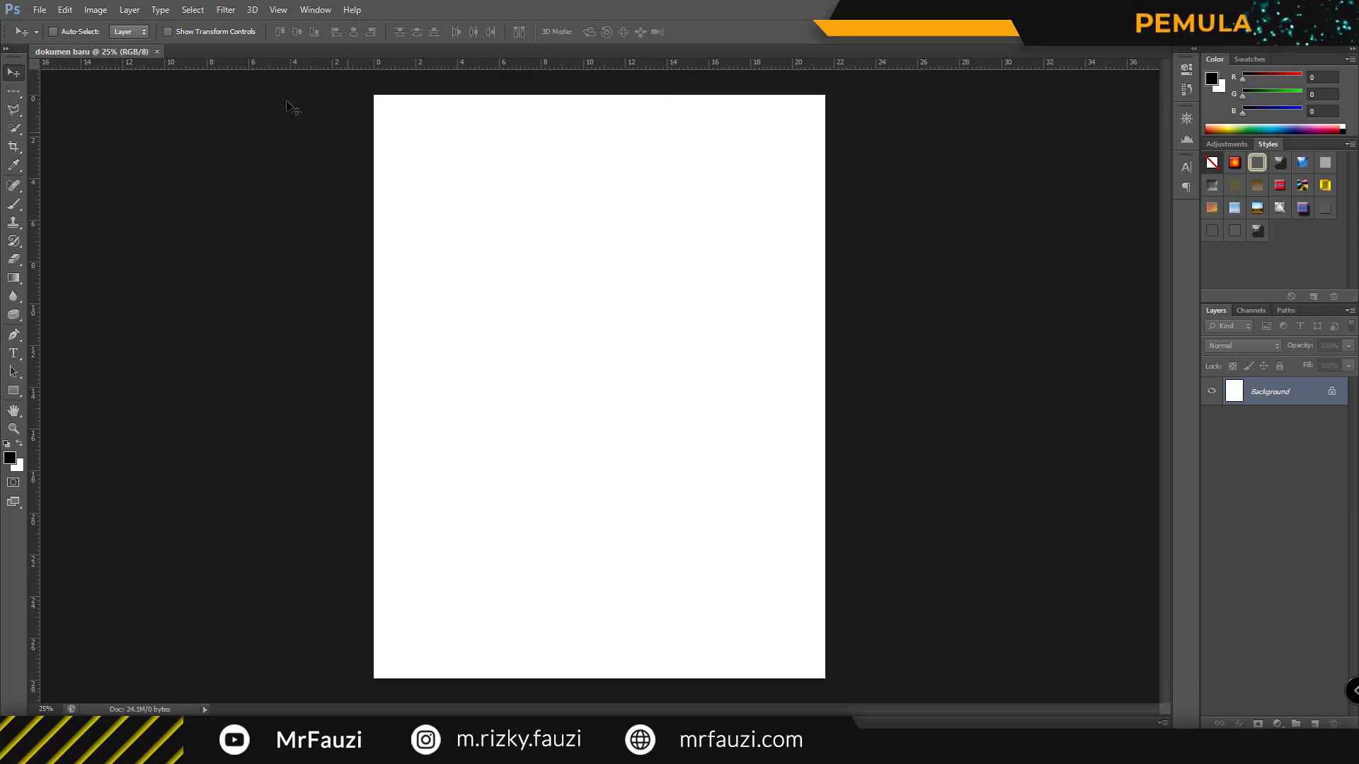
pyautogui.click(283, 10)
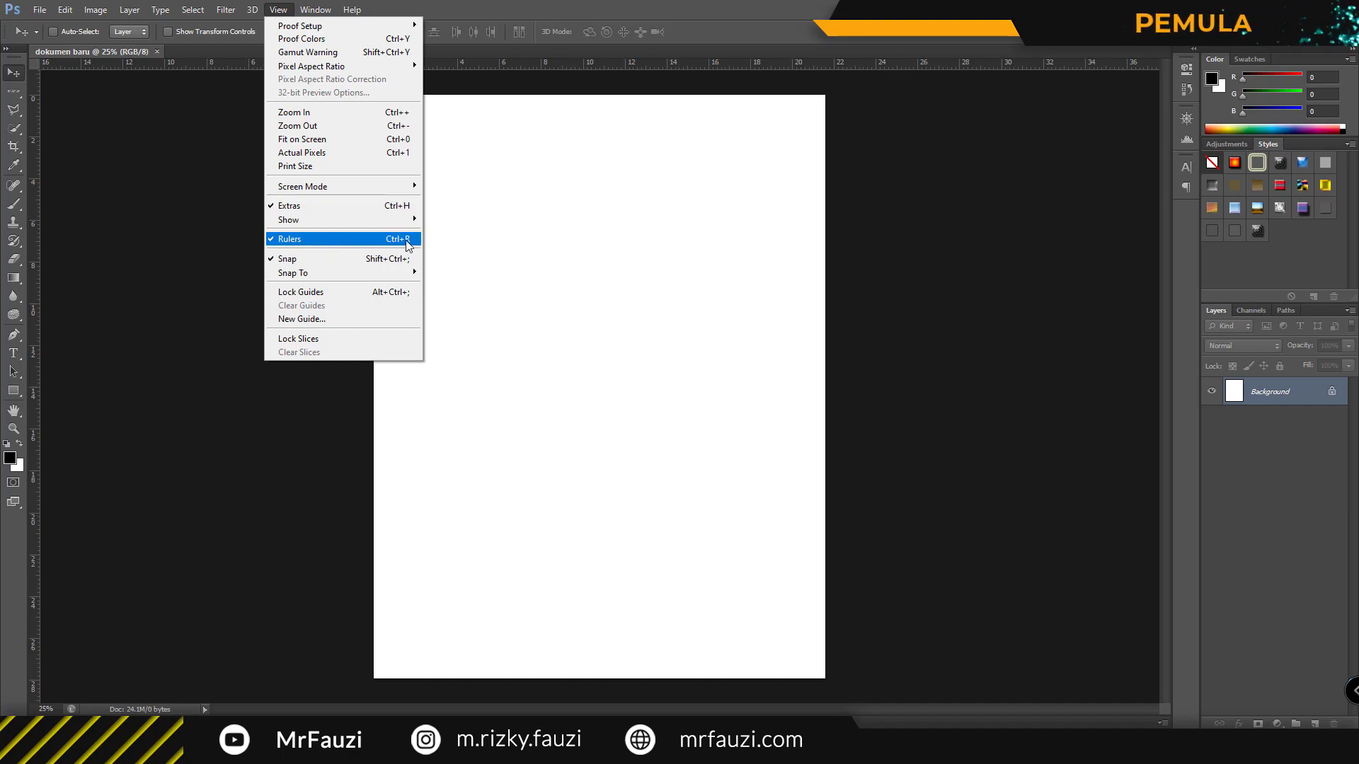
pyautogui.moveTo(278, 10)
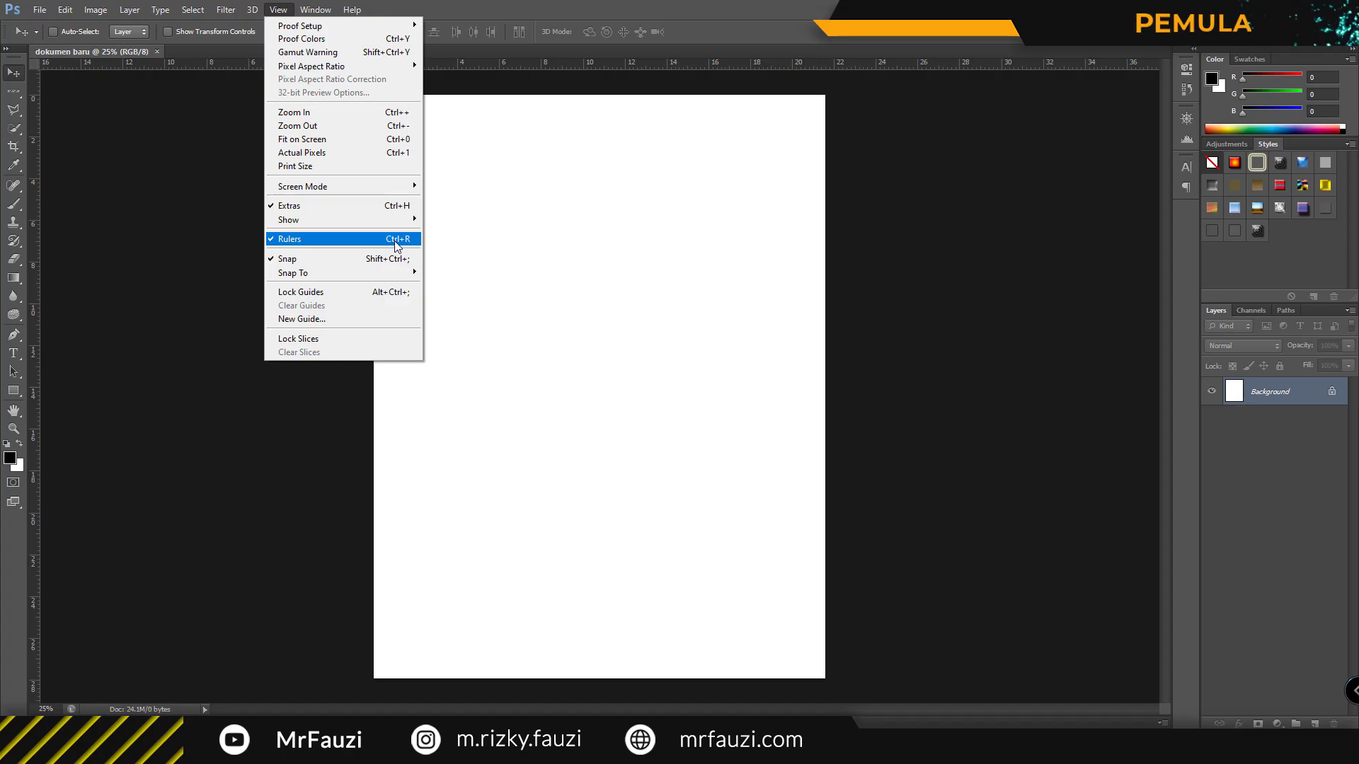
pyautogui.click(397, 240)
pyautogui.click(277, 9)
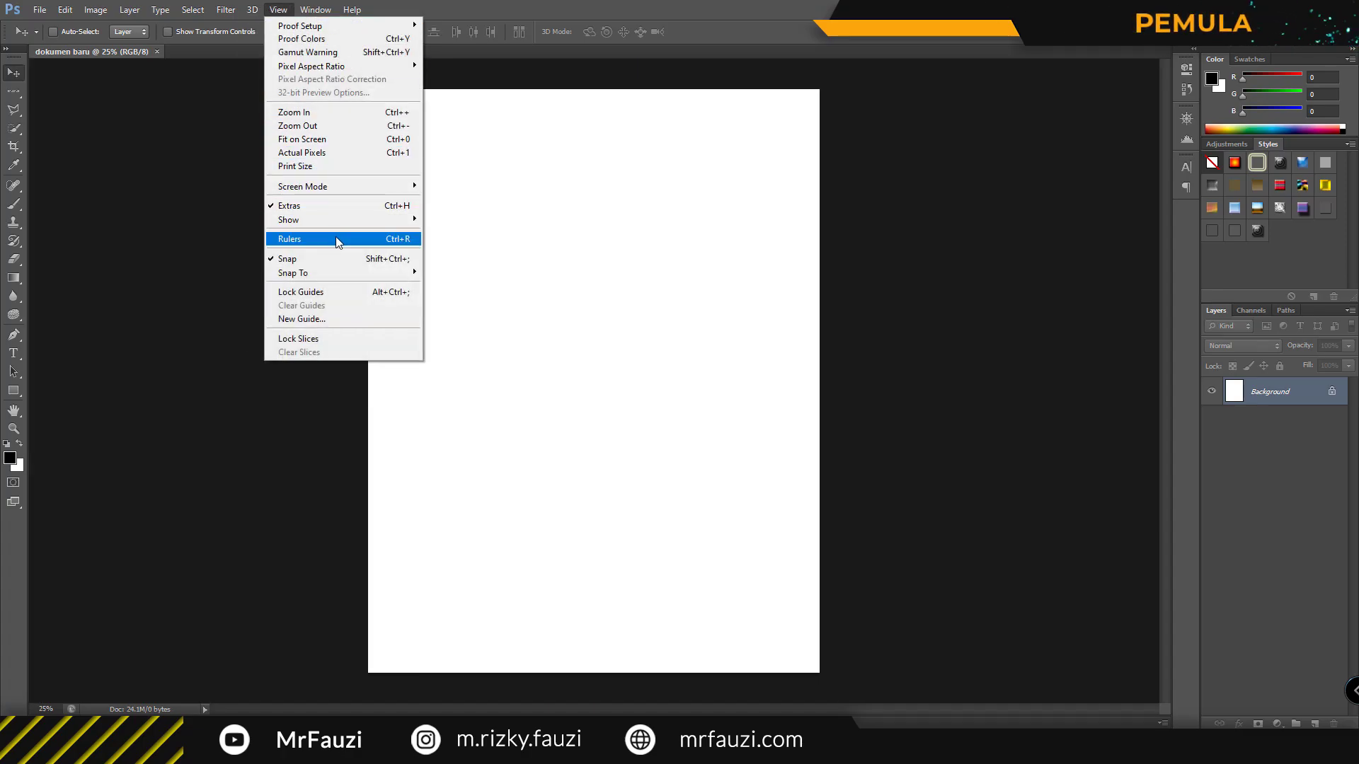
pyautogui.click(337, 241)
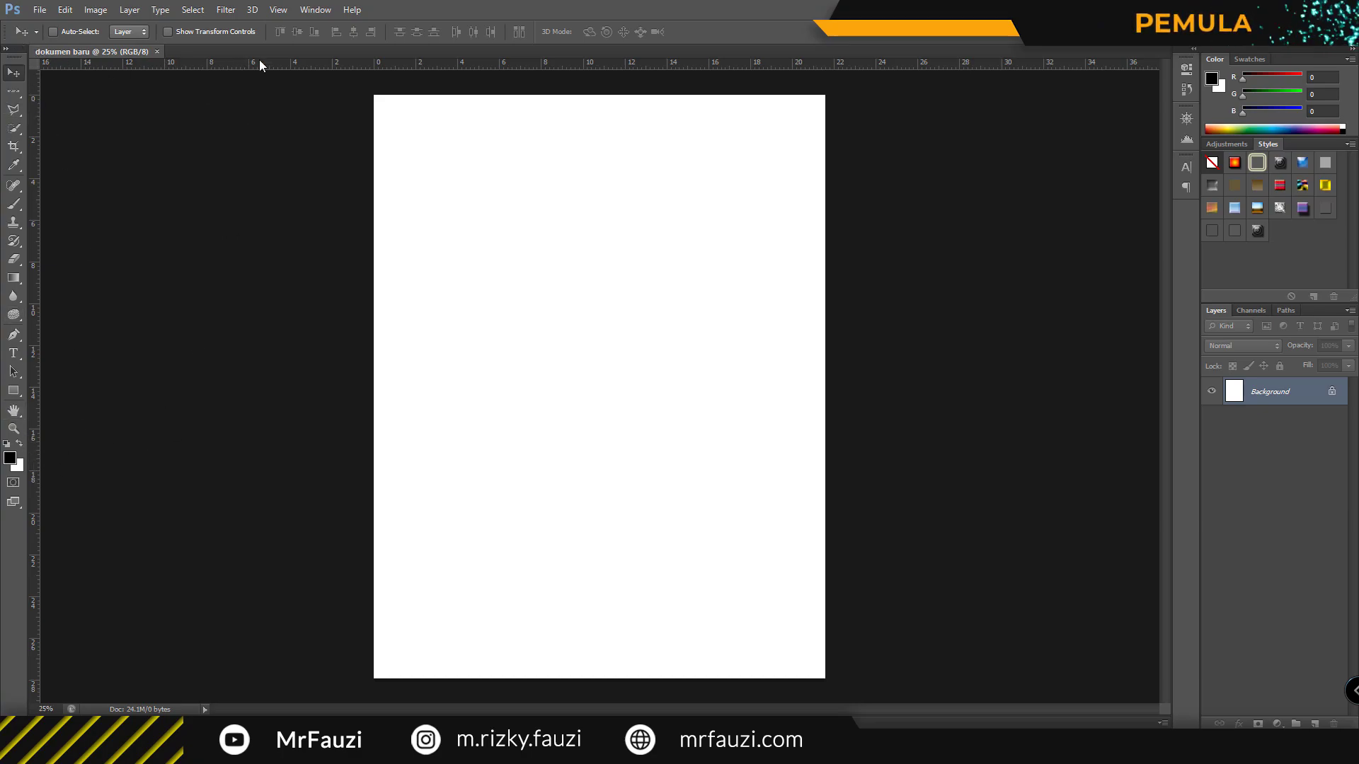
pyautogui.moveTo(14, 390); pyautogui.dragTo(77, 428)
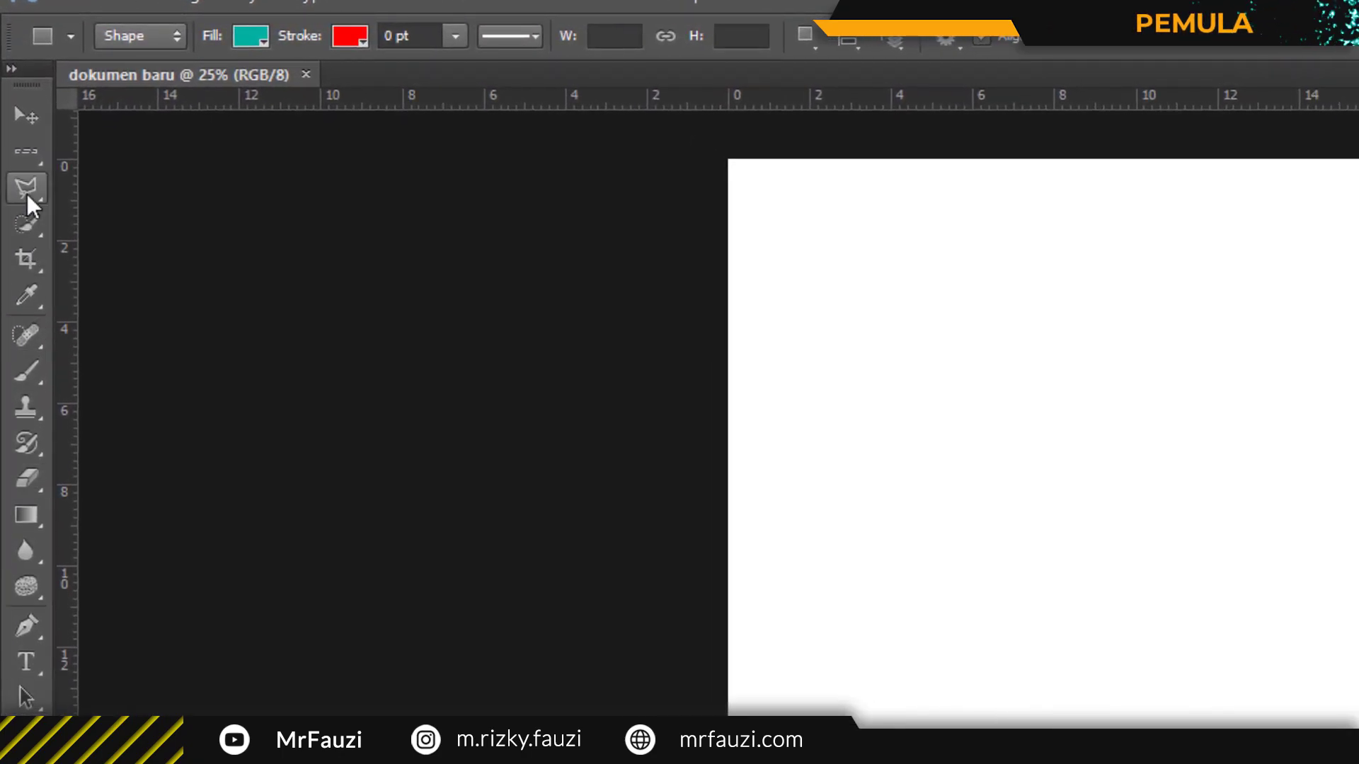
pyautogui.click(14, 112)
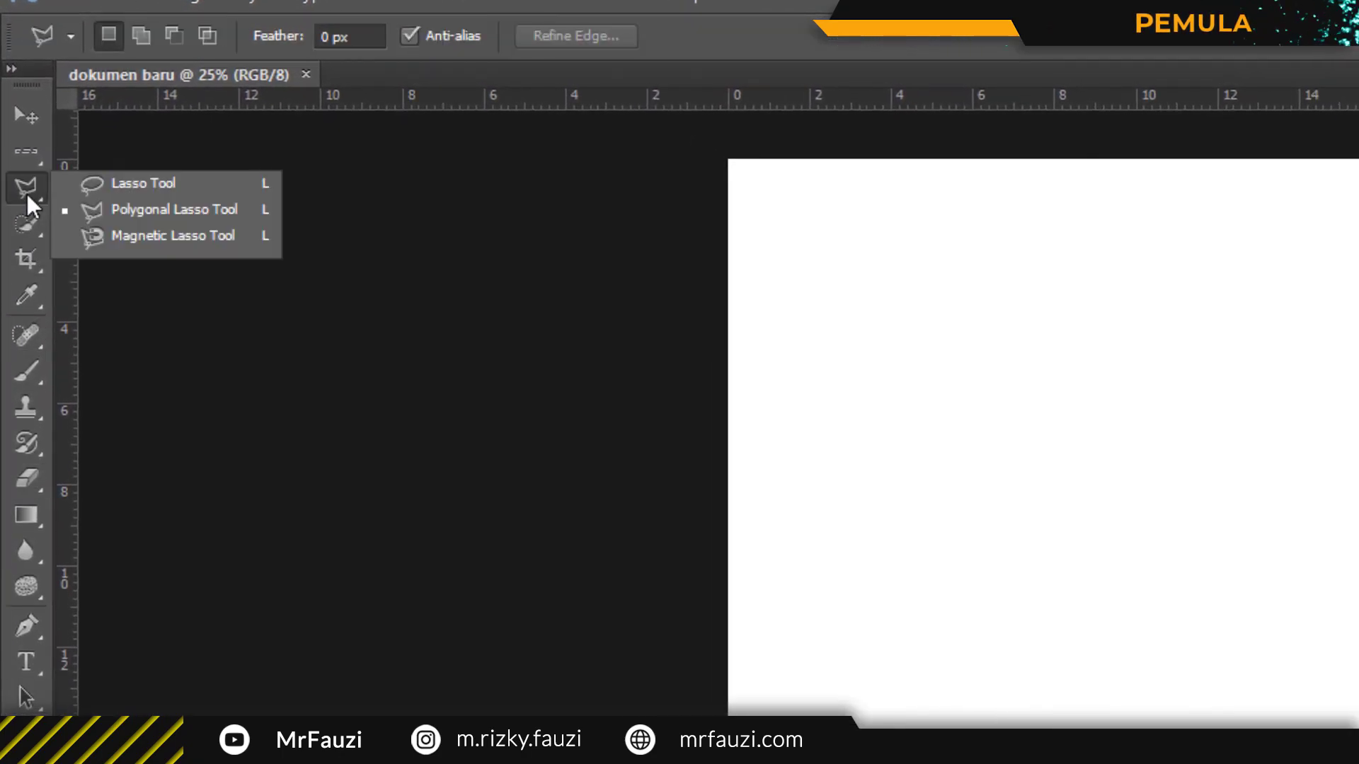
pyautogui.click(22, 164)
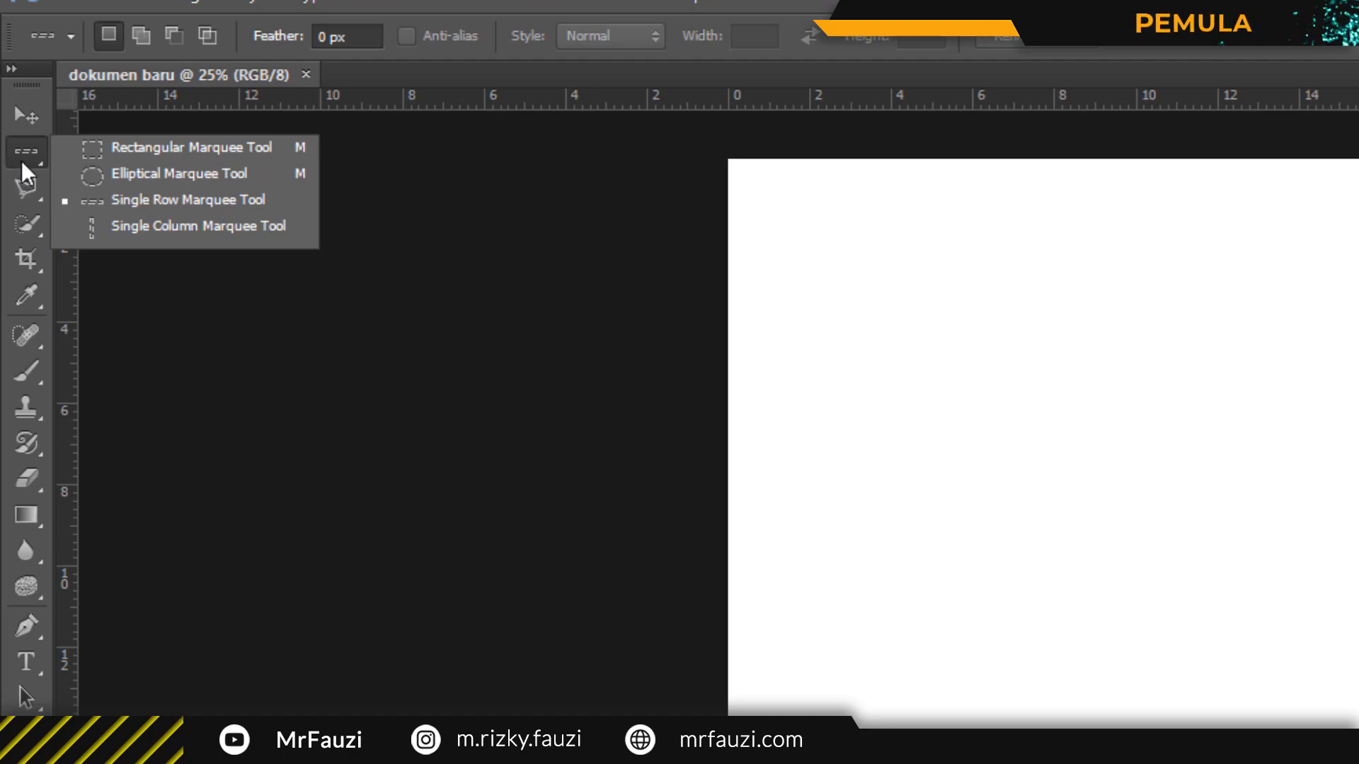
pyautogui.click(27, 274)
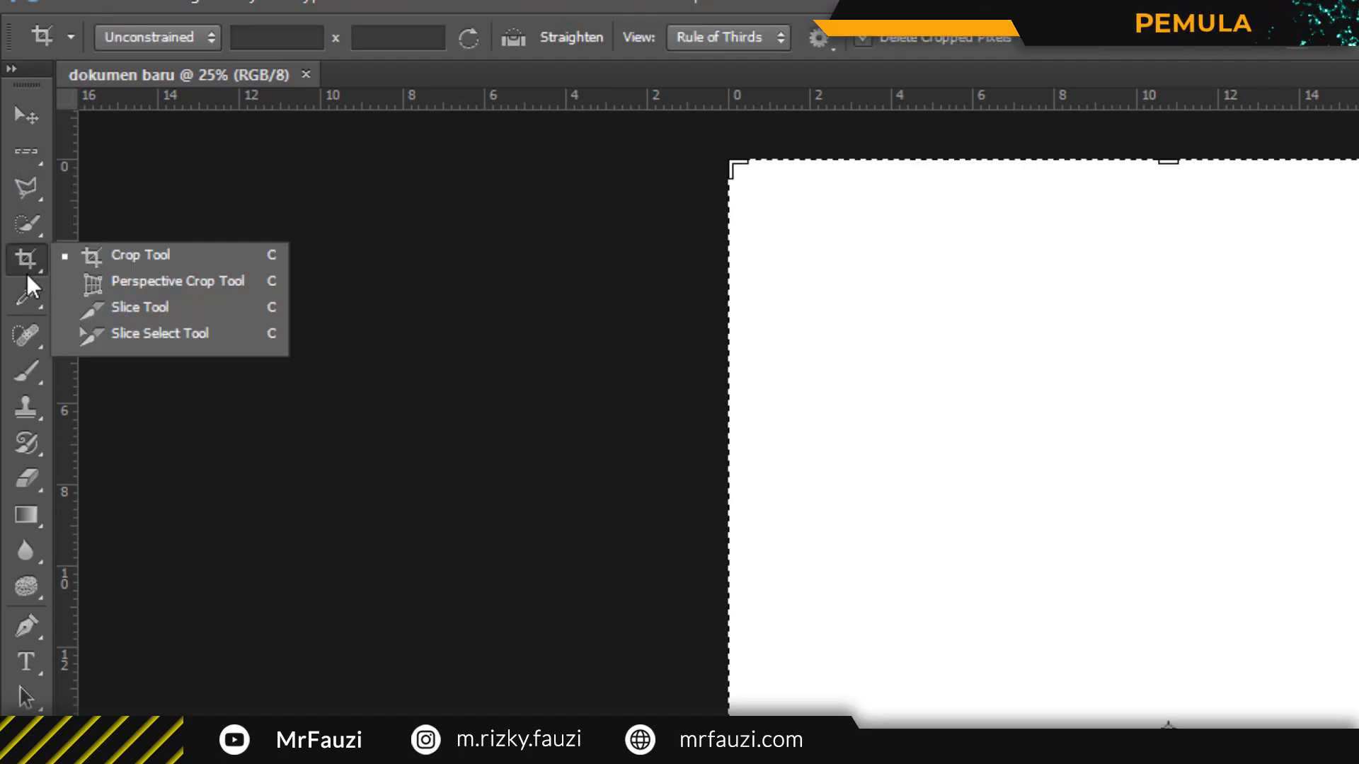
pyautogui.click(19, 300)
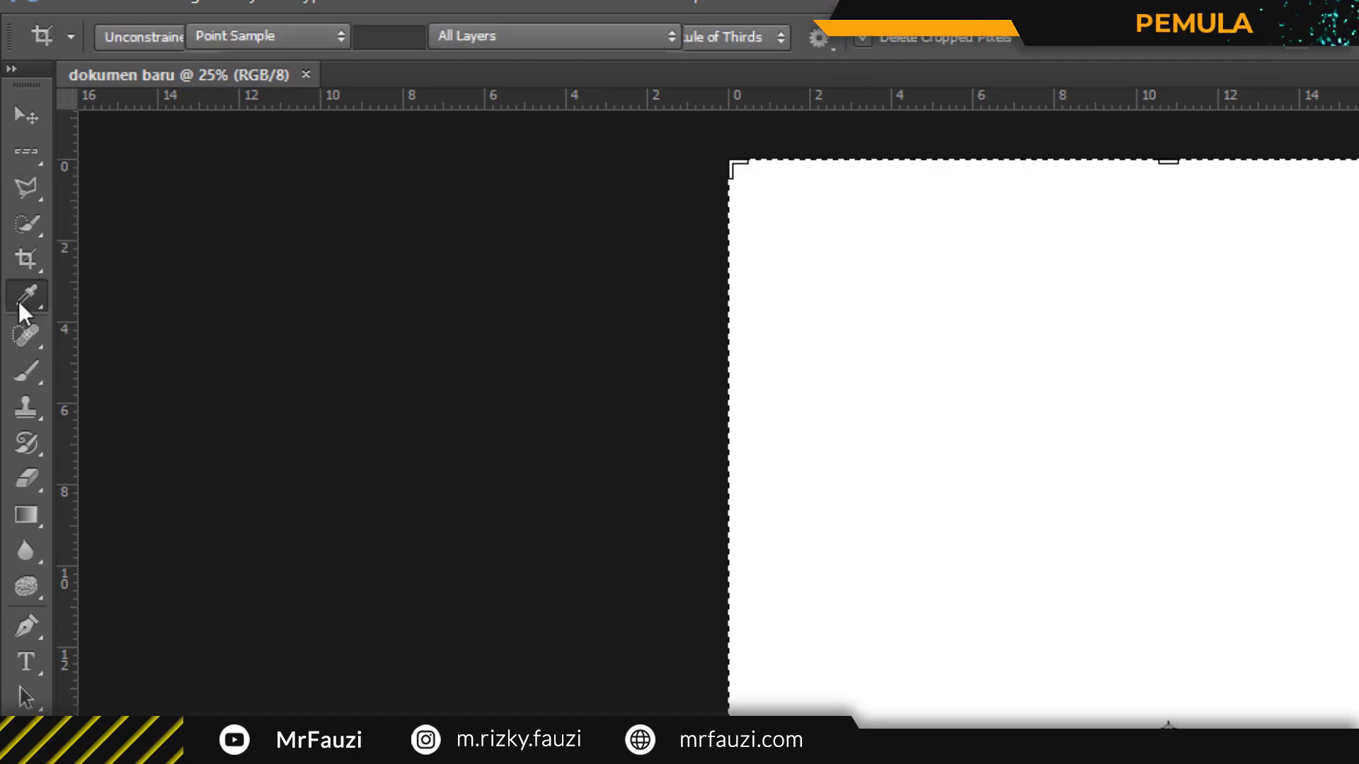
pyautogui.click(35, 343)
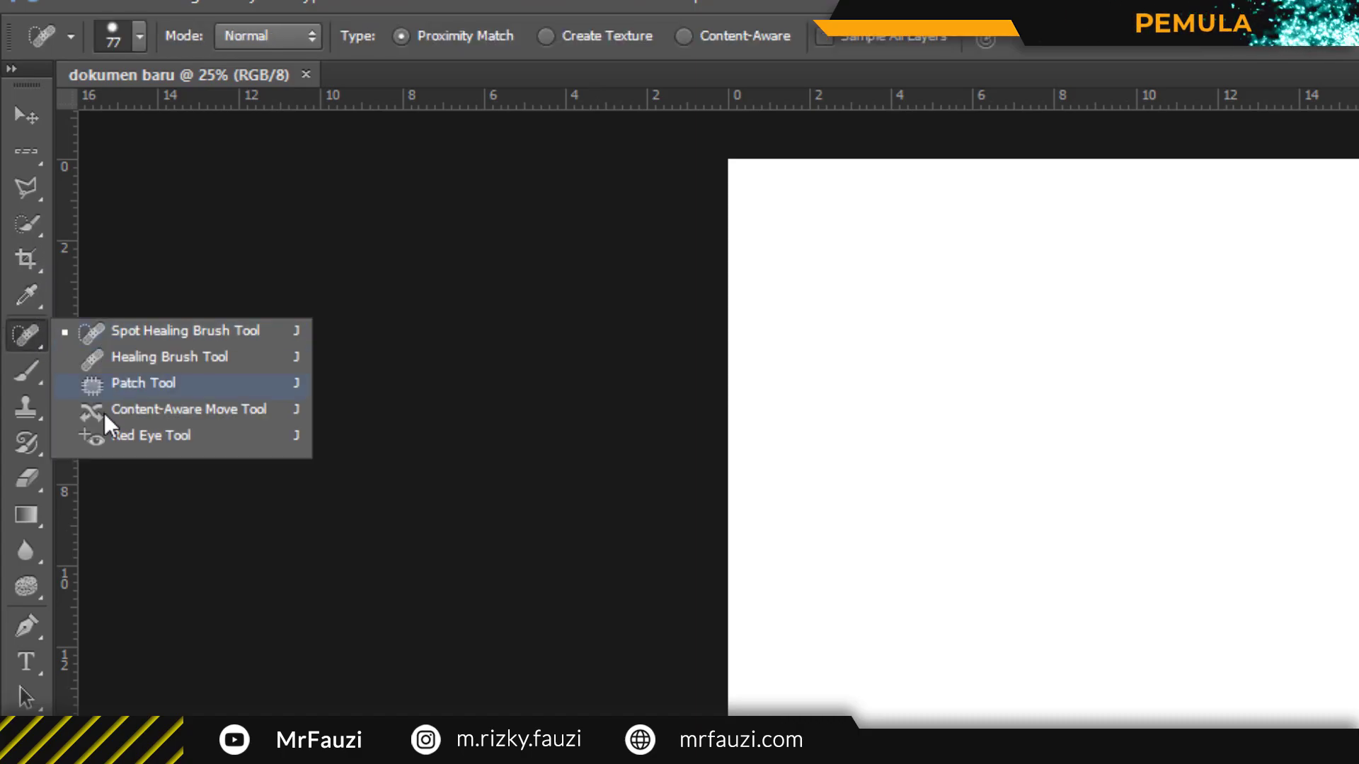
pyautogui.click(27, 303)
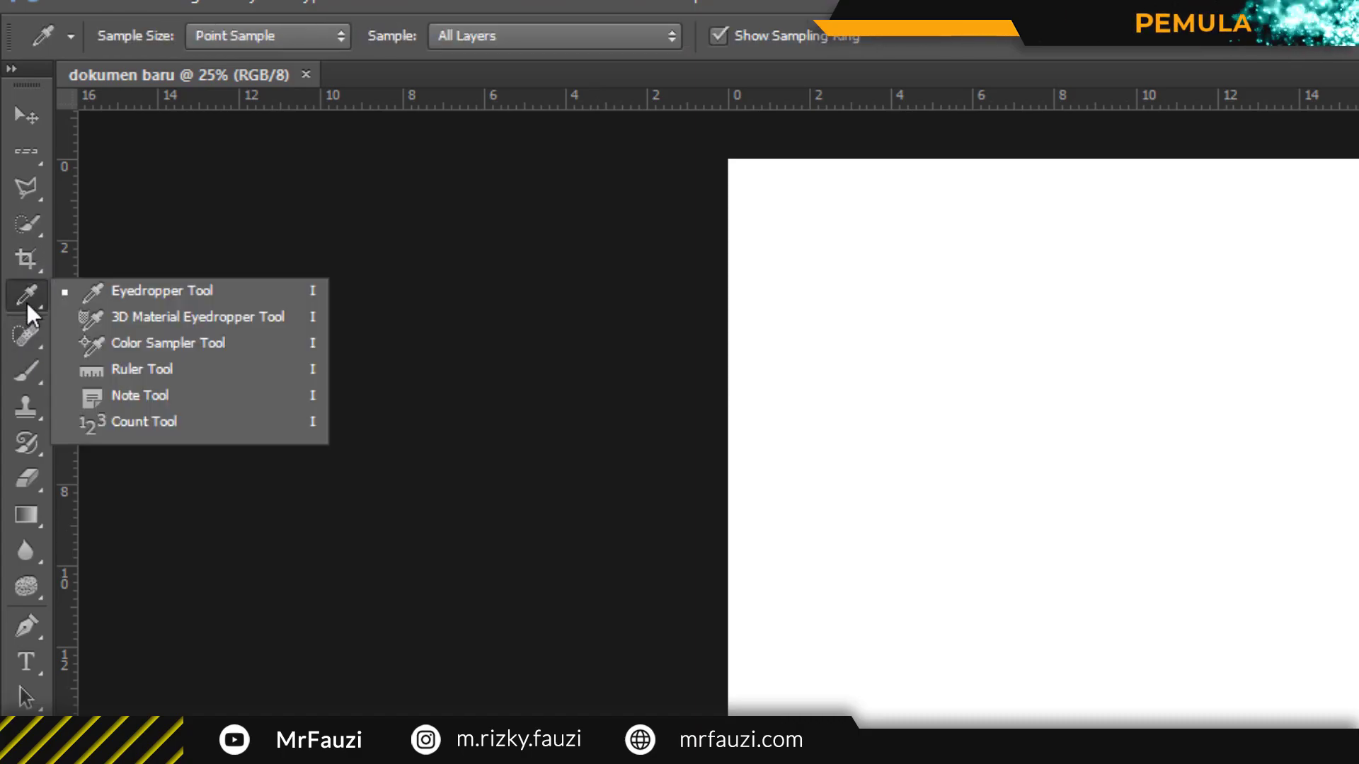
pyautogui.click(26, 254)
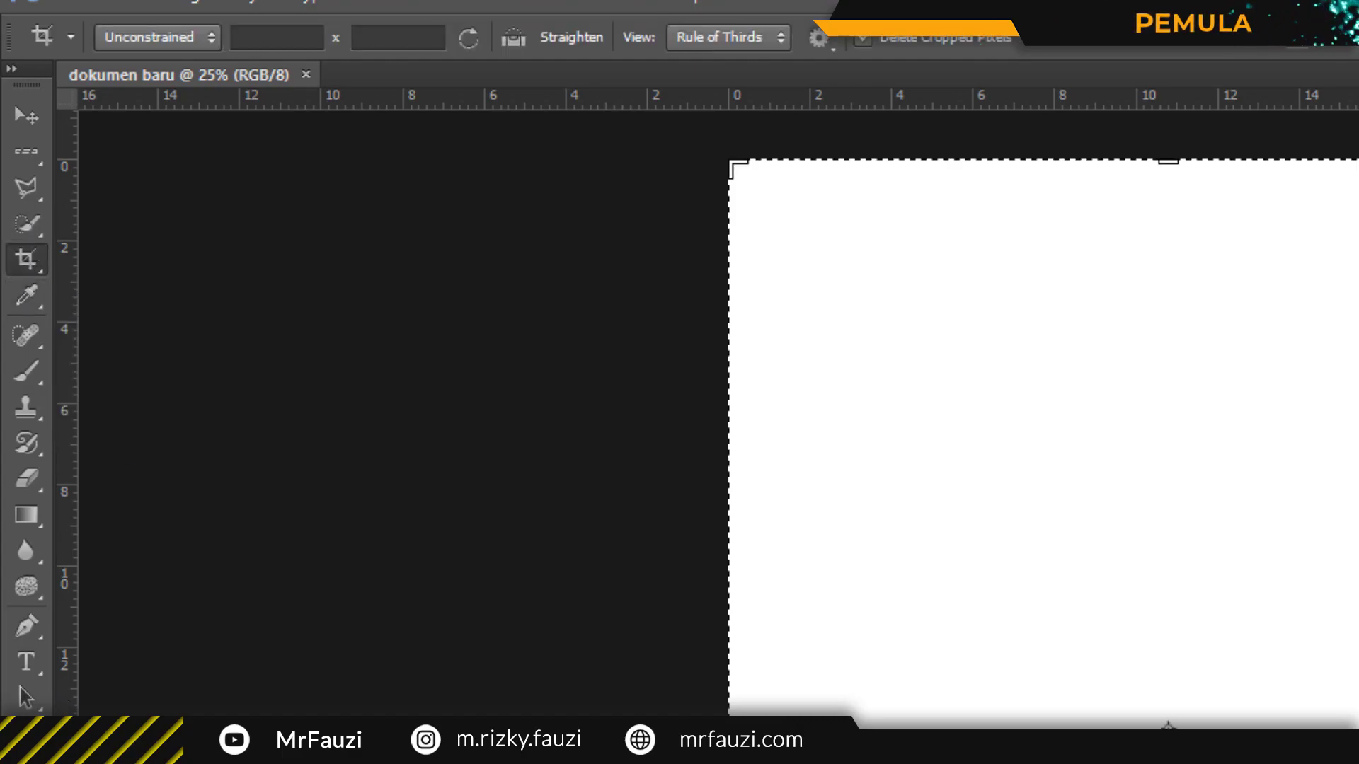
pyautogui.press('z')
pyautogui.click(36, 118)
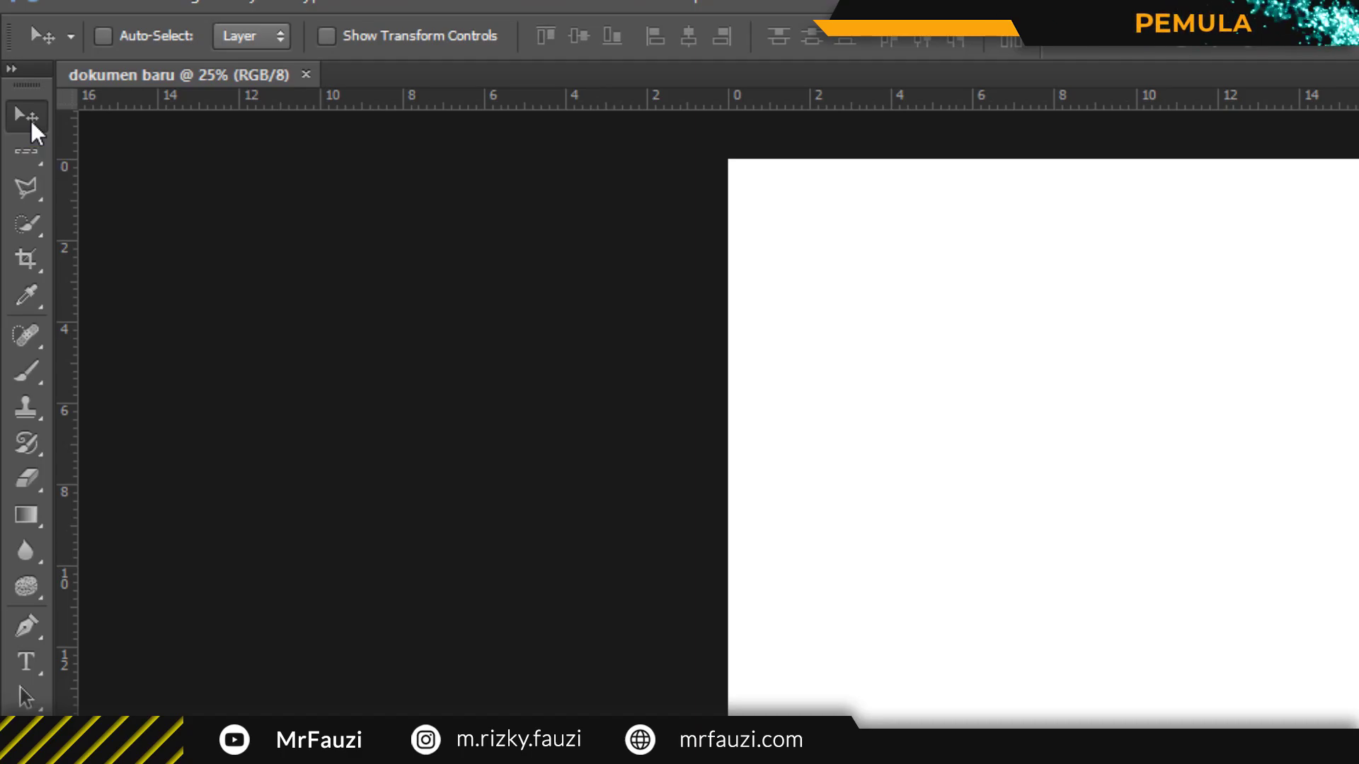
pyautogui.click(13, 451)
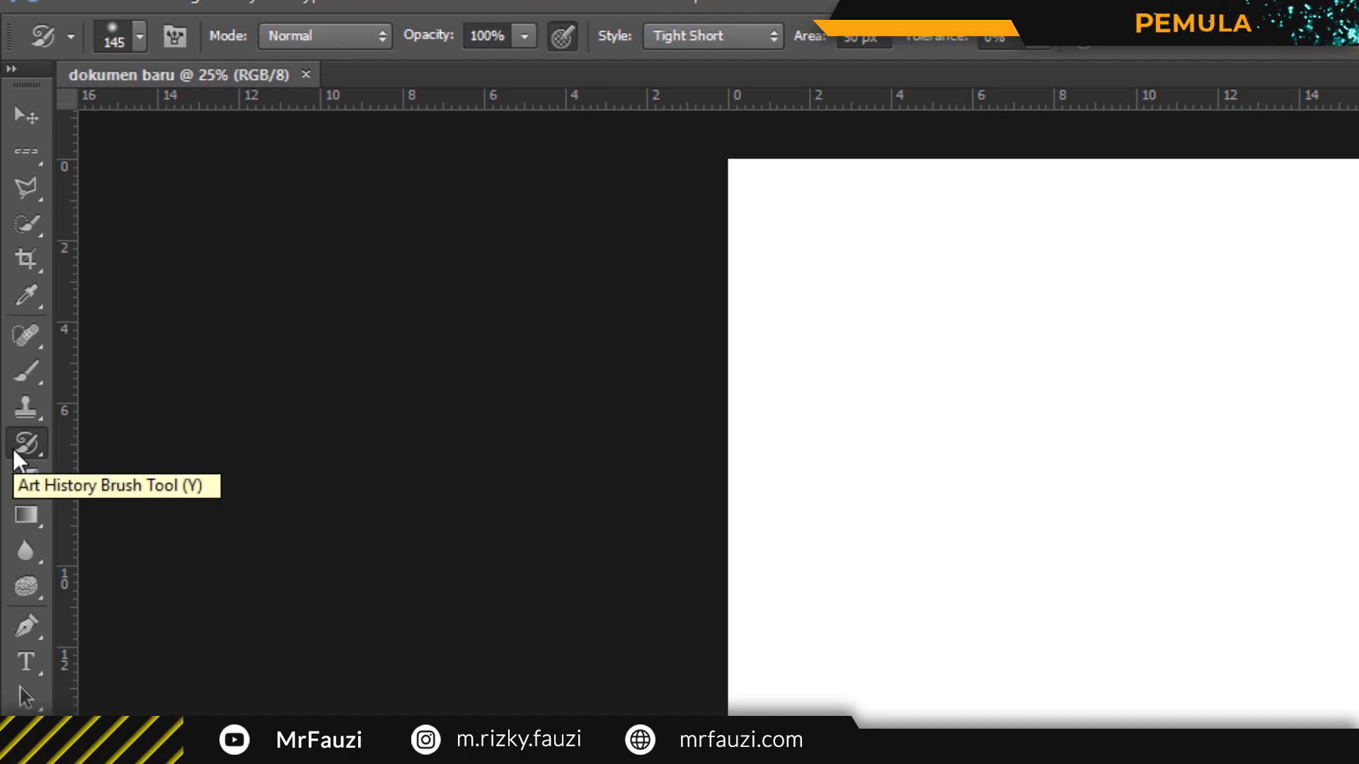
pyautogui.press('v')
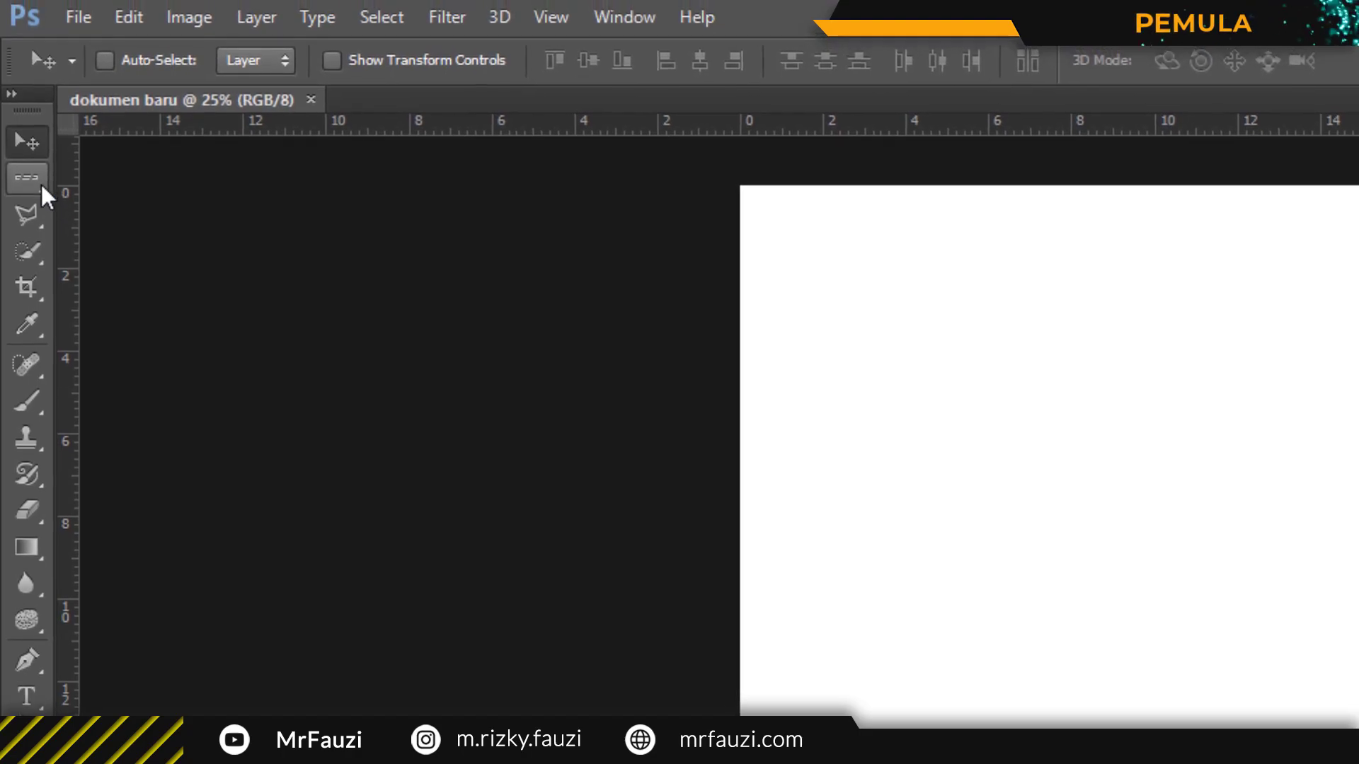
pyautogui.click(34, 187)
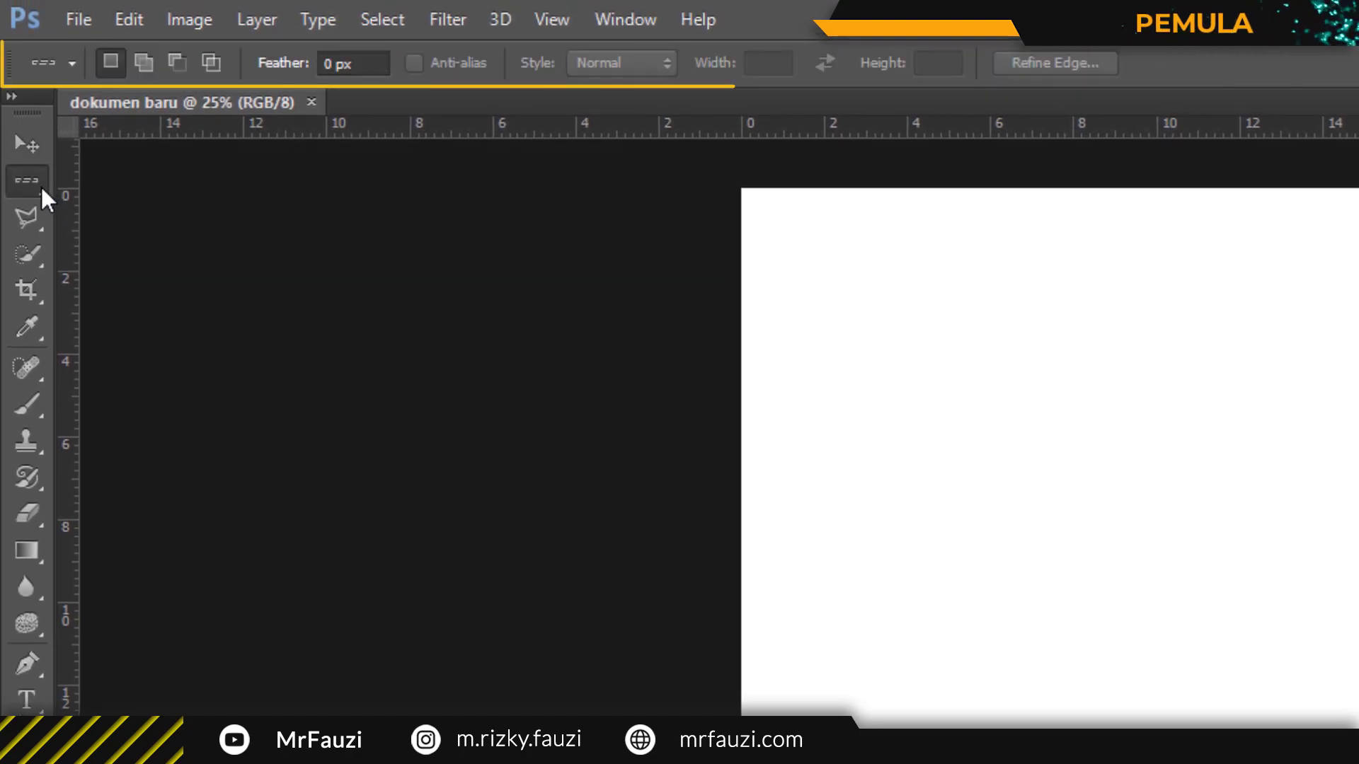
pyautogui.click(27, 254)
pyautogui.click(27, 327)
pyautogui.click(27, 367)
pyautogui.click(27, 404)
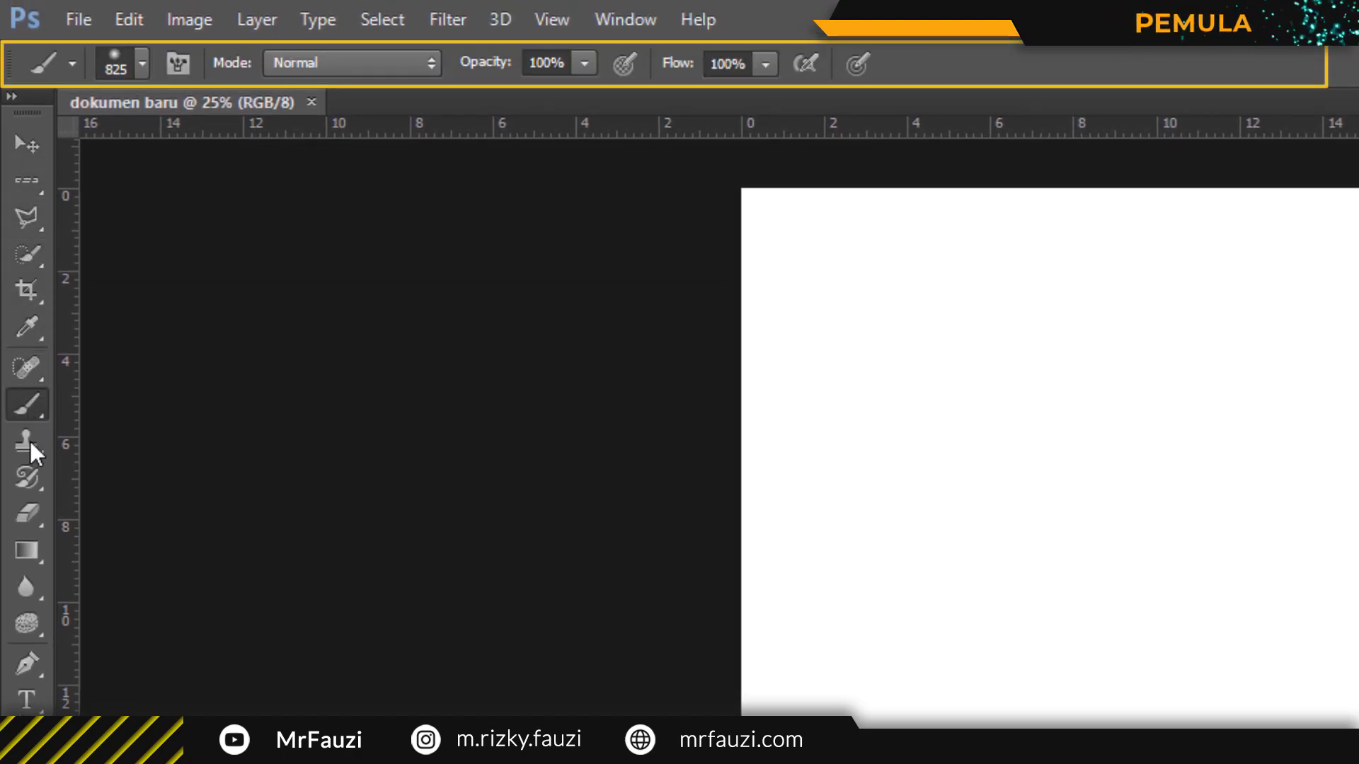
pyautogui.click(27, 440)
pyautogui.click(28, 512)
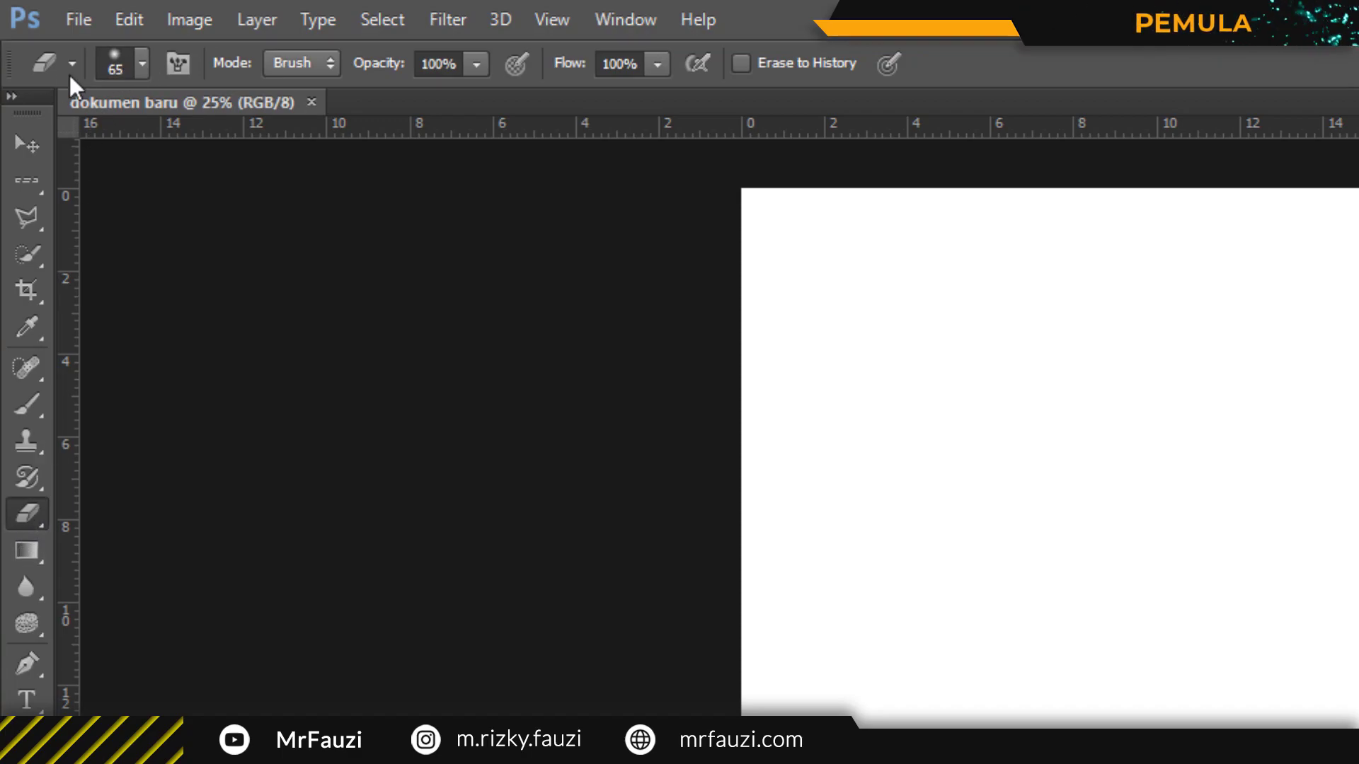
pyautogui.click(34, 213)
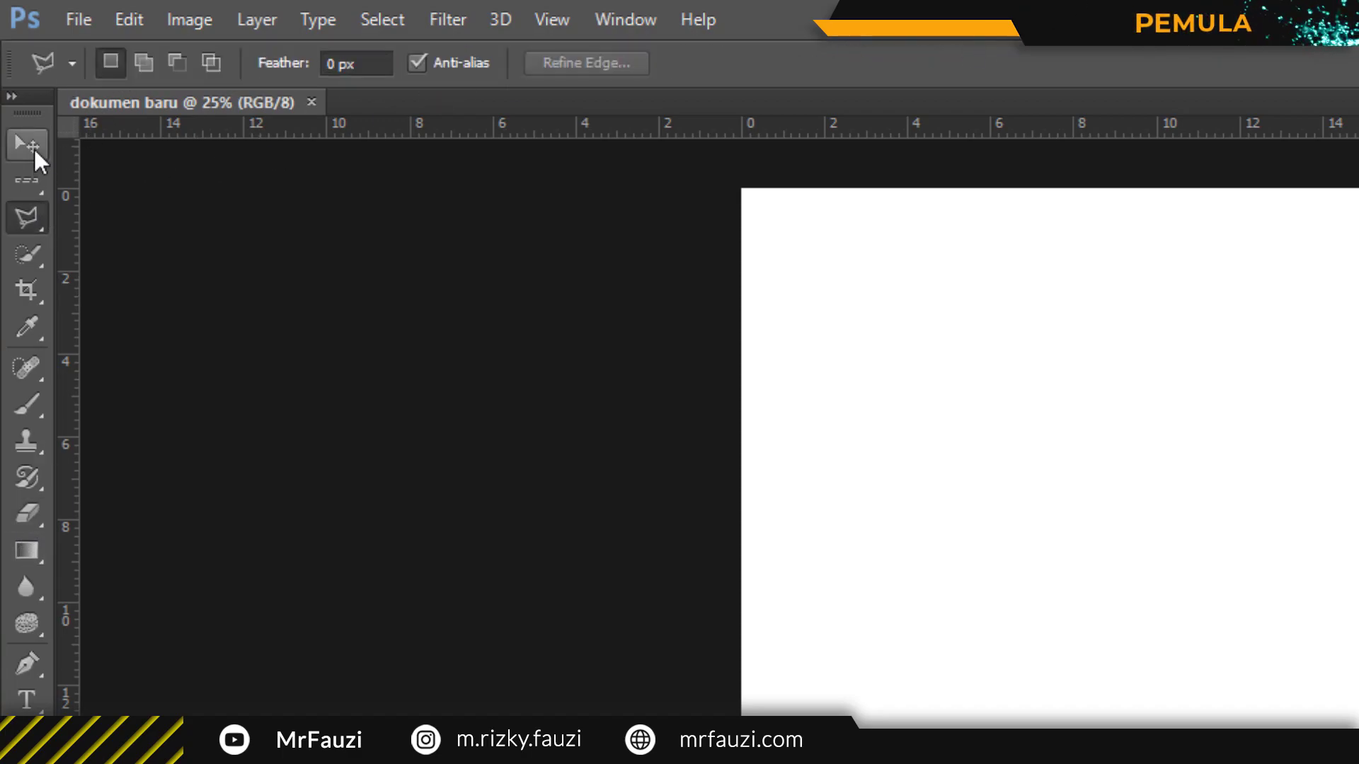
pyautogui.click(32, 147)
pyautogui.click(13, 182)
pyautogui.click(12, 219)
pyautogui.click(20, 256)
pyautogui.click(23, 297)
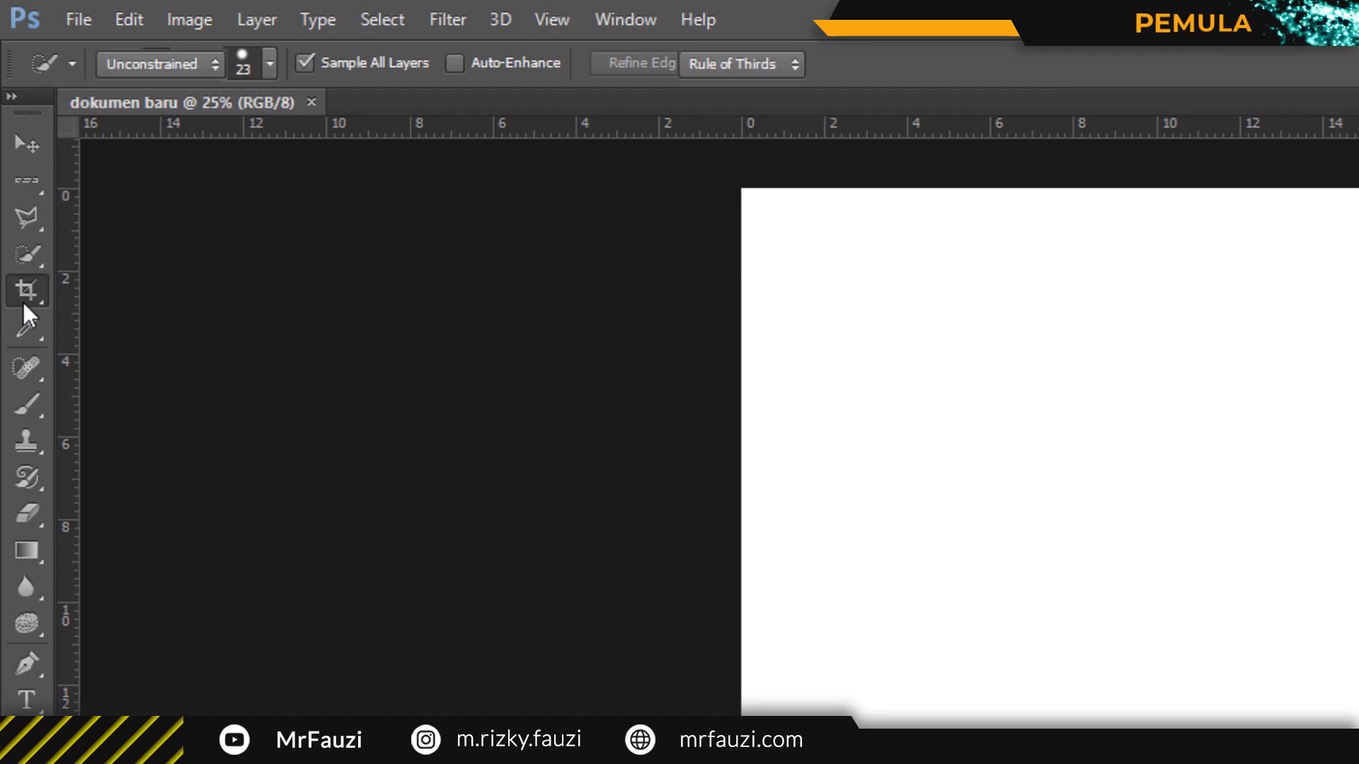
pyautogui.click(27, 327)
pyautogui.click(27, 368)
pyautogui.click(32, 411)
pyautogui.click(32, 475)
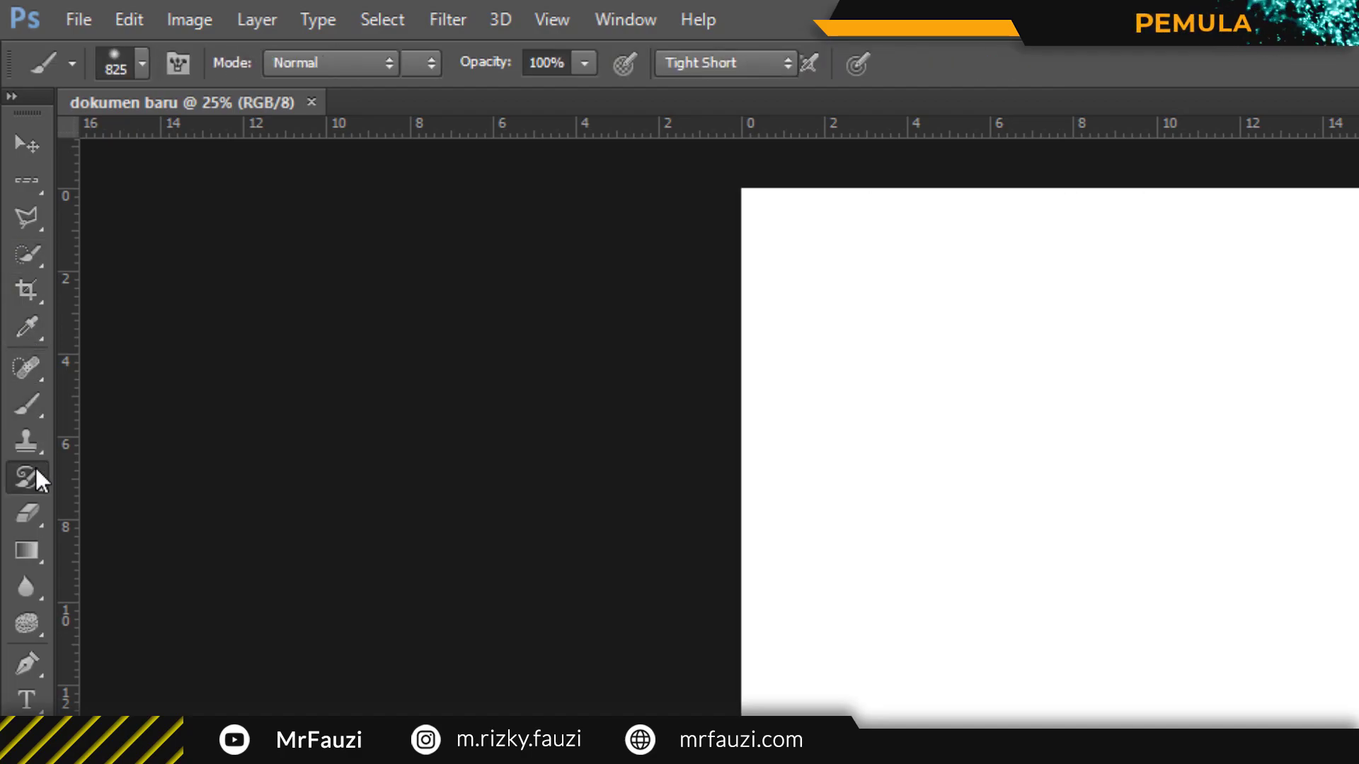
pyautogui.click(37, 511)
pyautogui.click(36, 152)
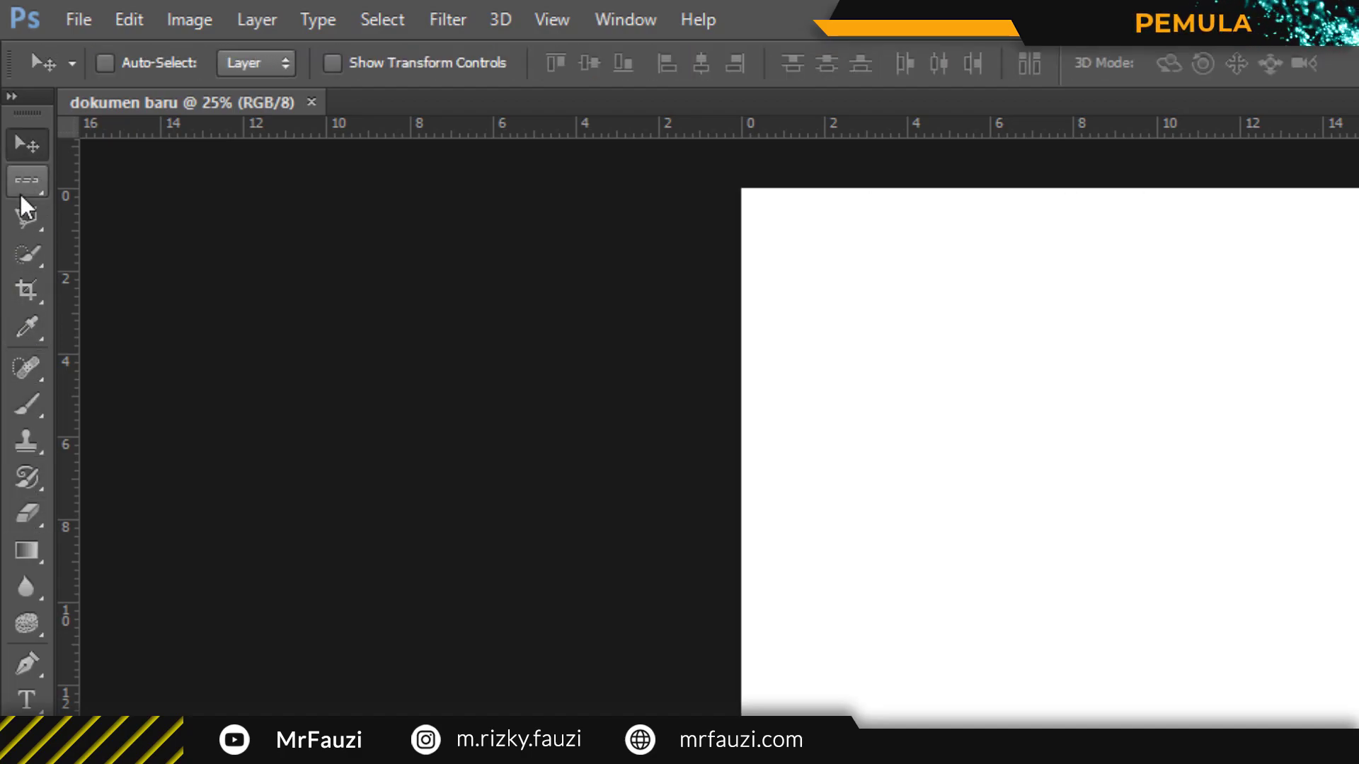
pyautogui.click(22, 189)
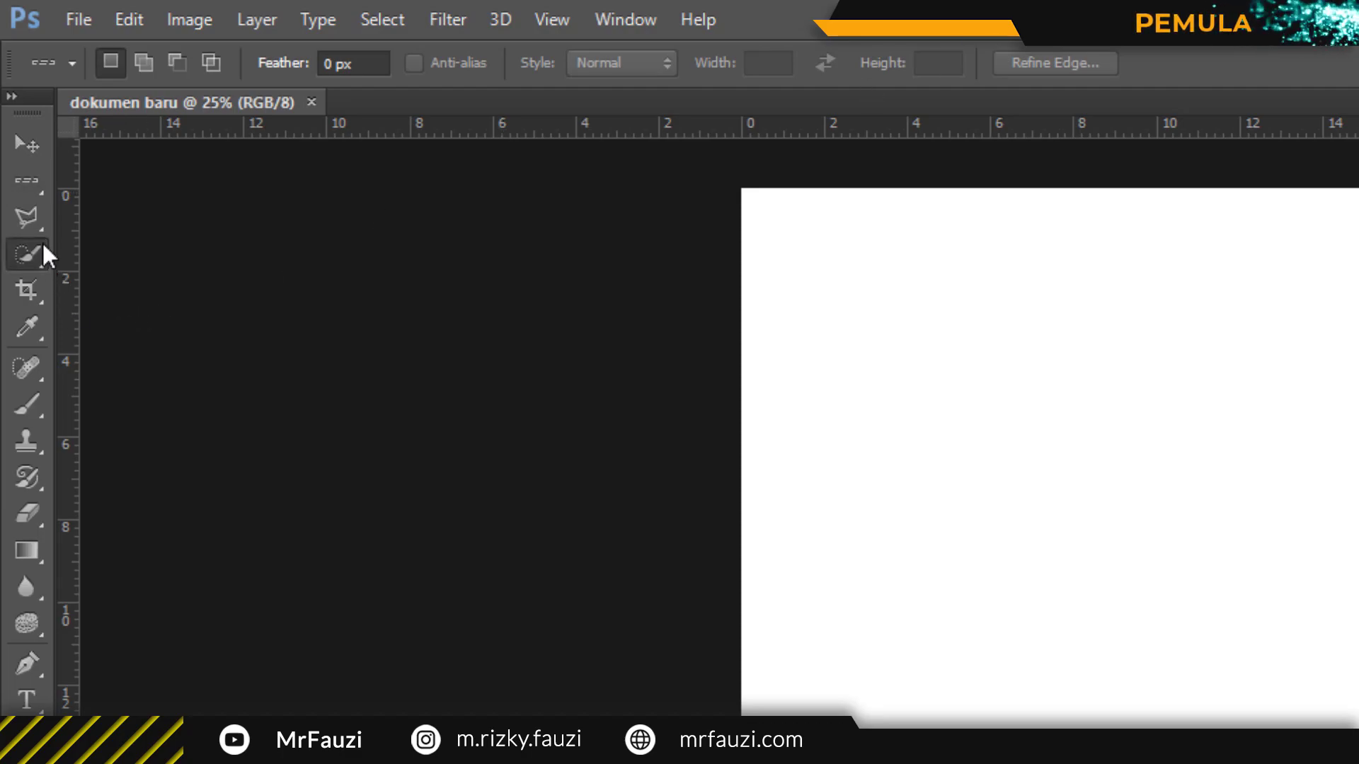
pyautogui.click(32, 219)
pyautogui.click(29, 150)
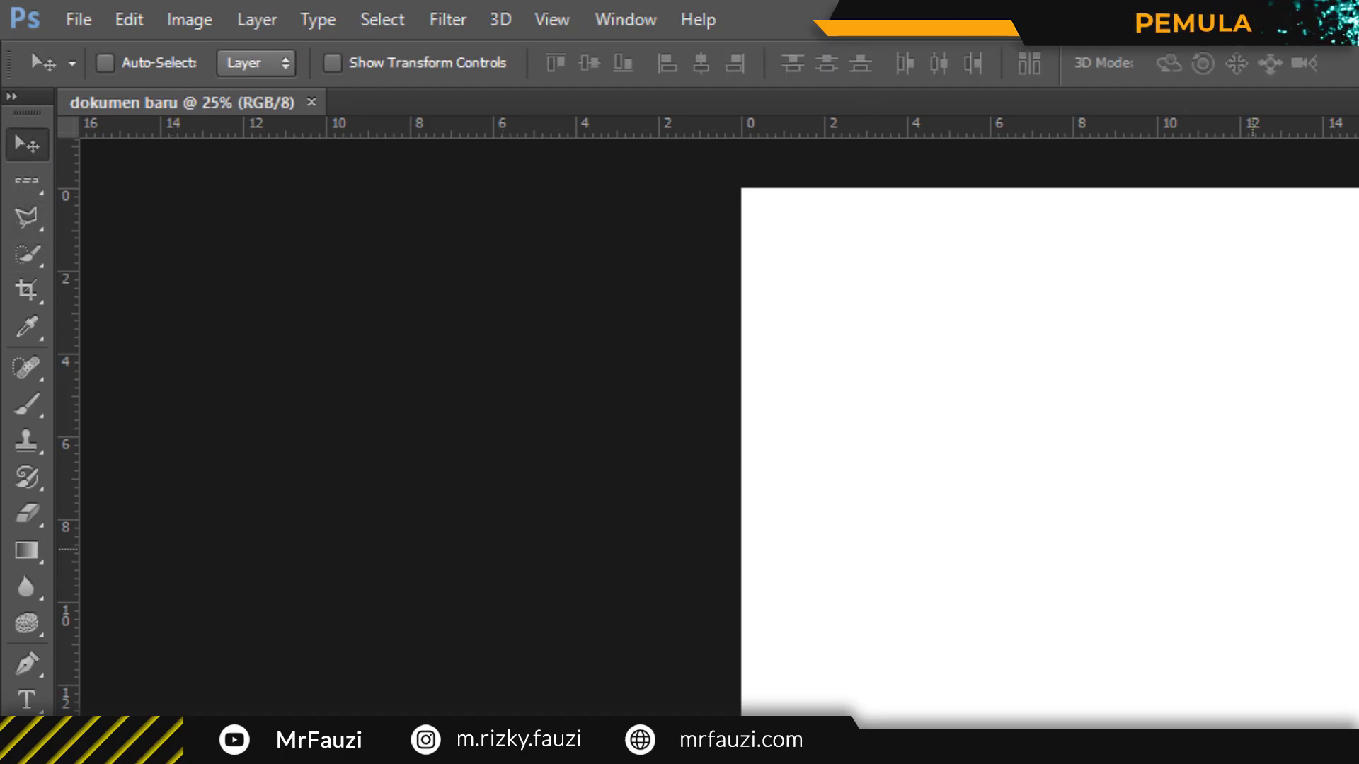
# Draw a teal rectangle with the Rectangle tool (U) and nudge it into place with Move.
pyautogui.press('u')
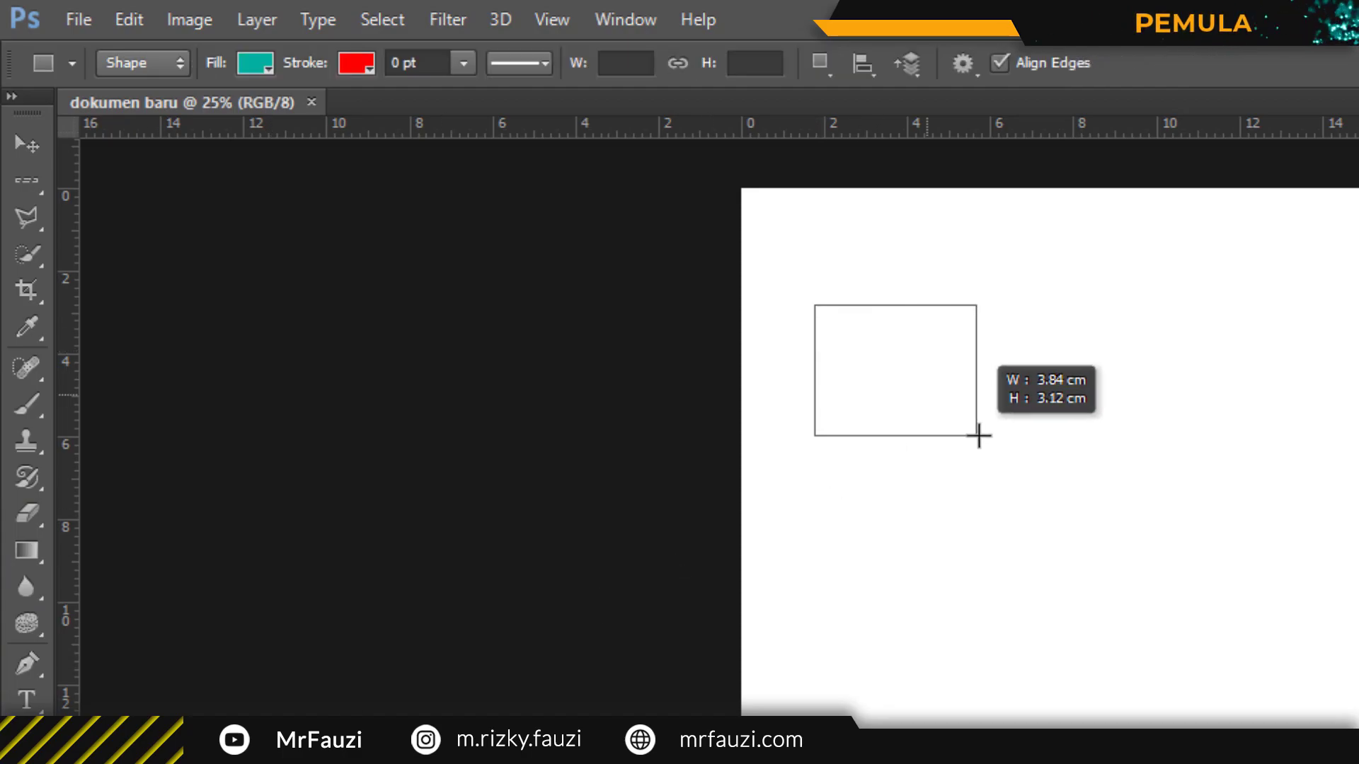
pyautogui.moveTo(815, 305); pyautogui.dragTo(1000, 443)
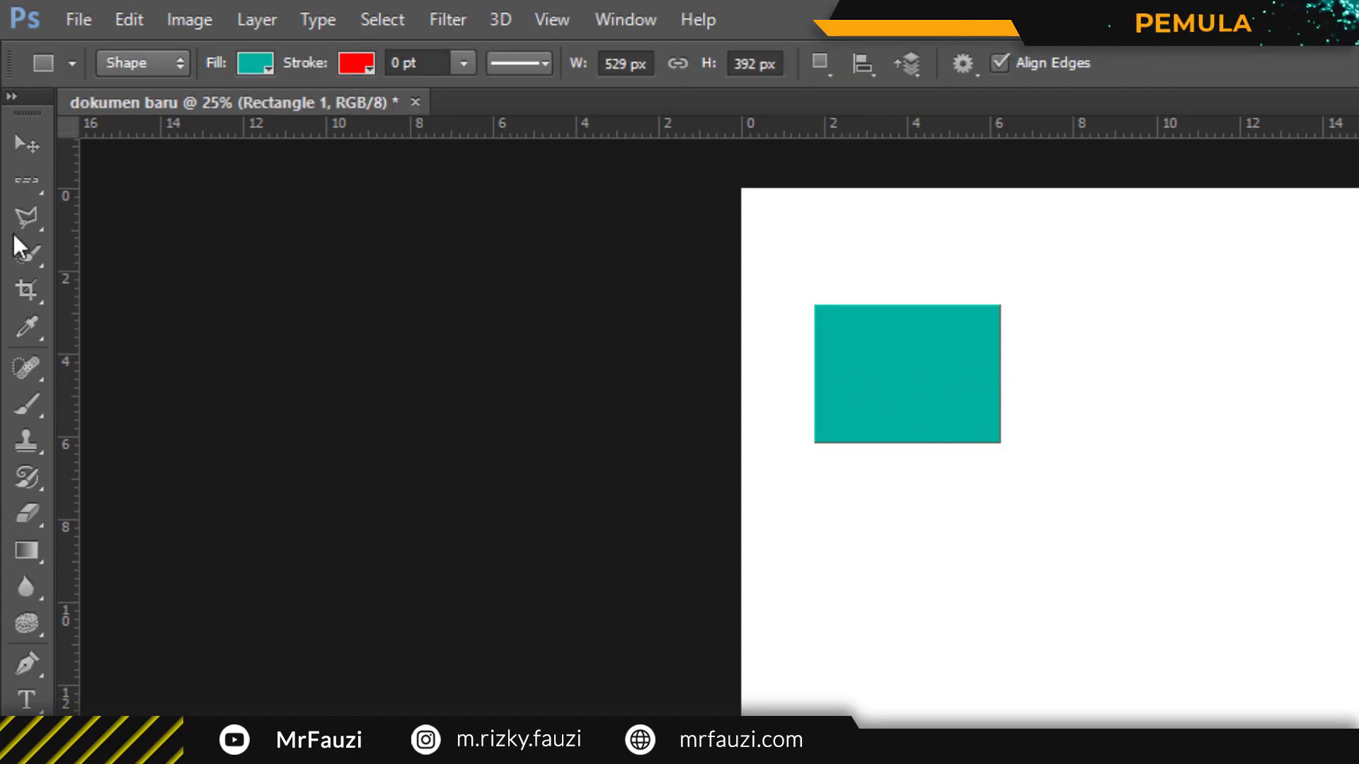
pyautogui.click(28, 156)
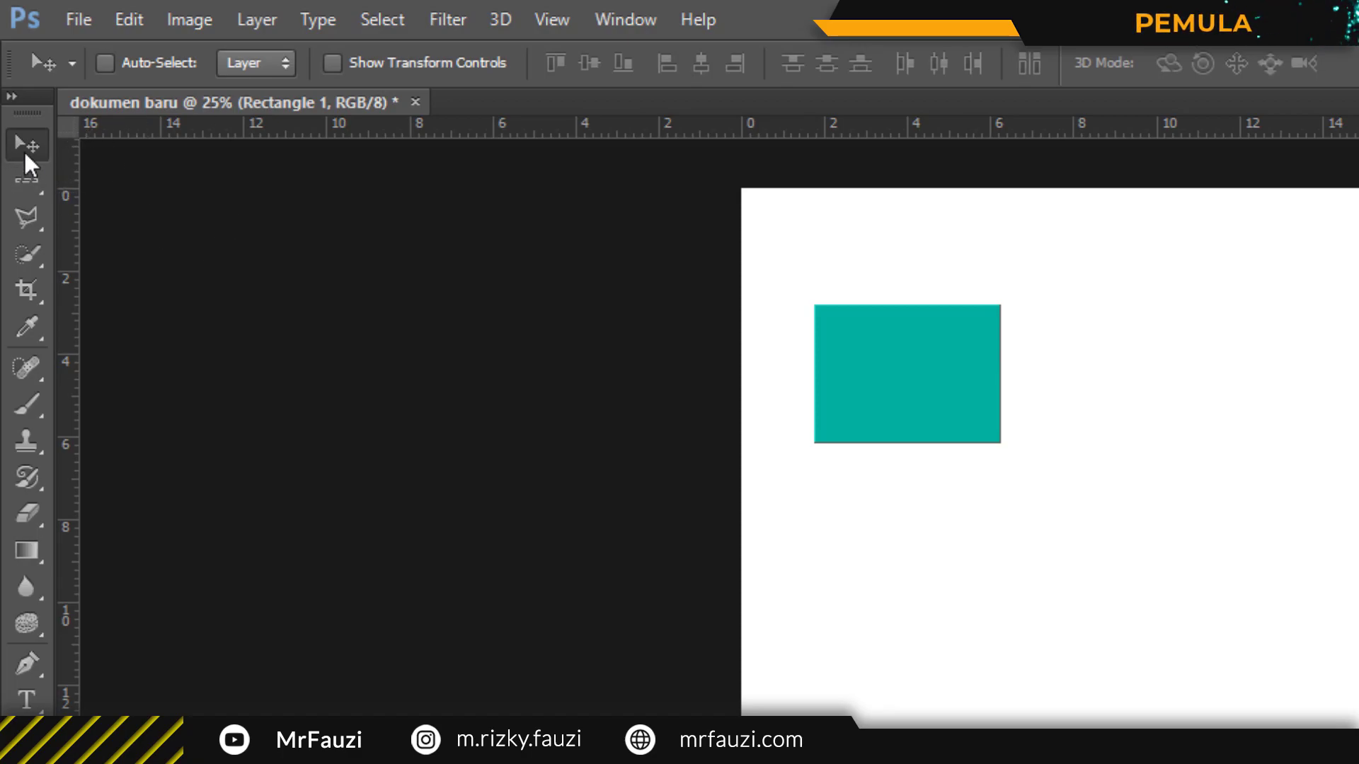
pyautogui.moveTo(913, 363)
pyautogui.mouseDown()
pyautogui.moveTo(951, 420)
pyautogui.moveTo(1082, 400)
pyautogui.moveTo(960, 476)
pyautogui.moveTo(918, 328)
pyautogui.mouseUp()
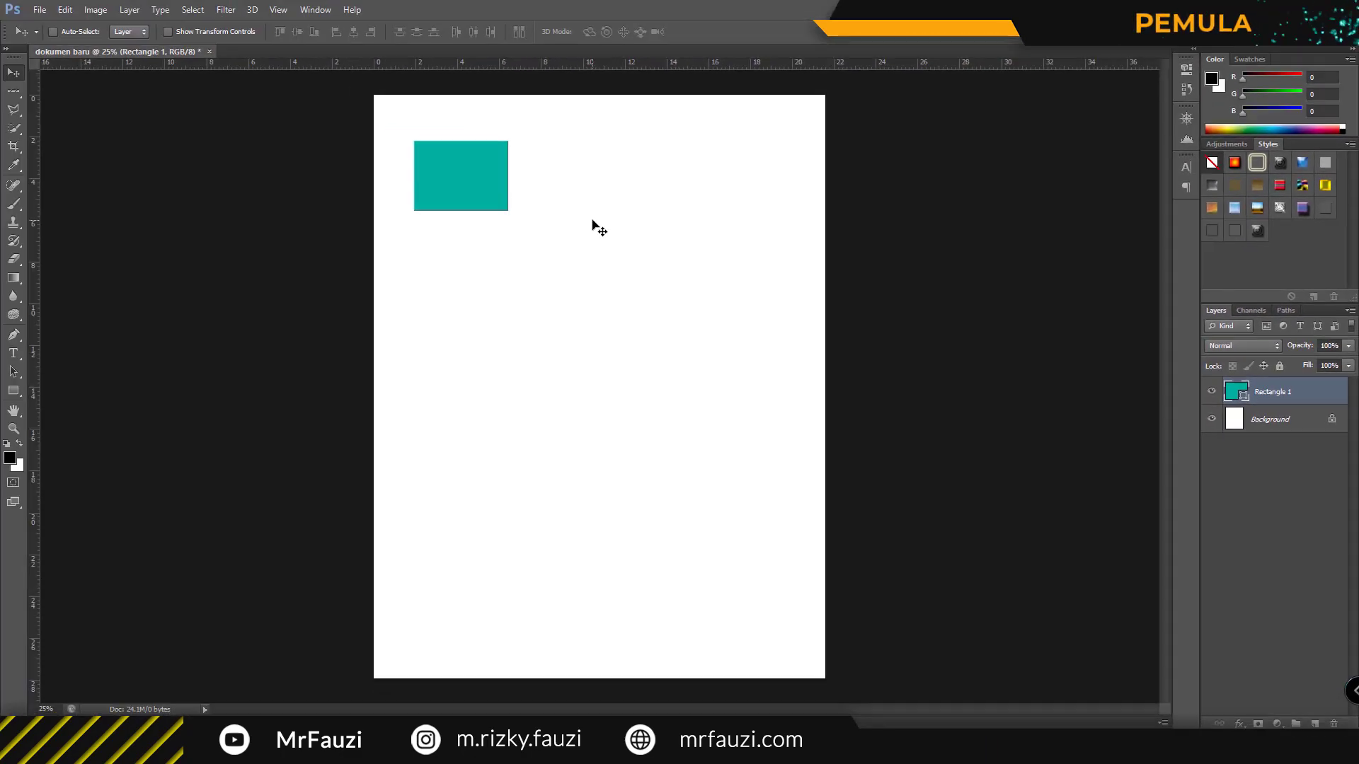
# Duplicate Rectangle 1 with Ctrl+J and drag the copies down, below, and to the upper right.
pyautogui.hotkey('ctrl', 'j')
pyautogui.hotkey('ctrl', 'j')
pyautogui.hotkey('ctrl', 'j')
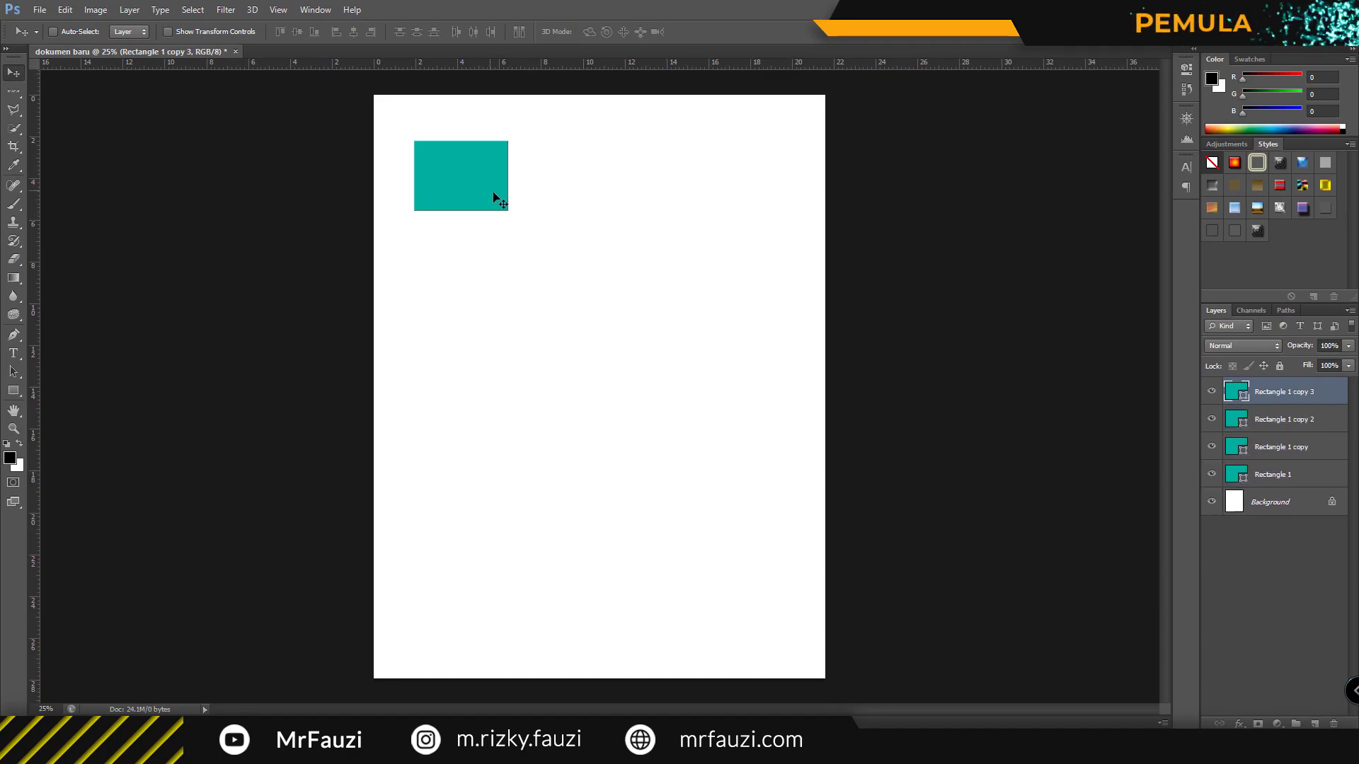
pyautogui.moveTo(487, 191)
pyautogui.mouseDown()
pyautogui.moveTo(699, 374)
pyautogui.moveTo(619, 317)
pyautogui.mouseUp()
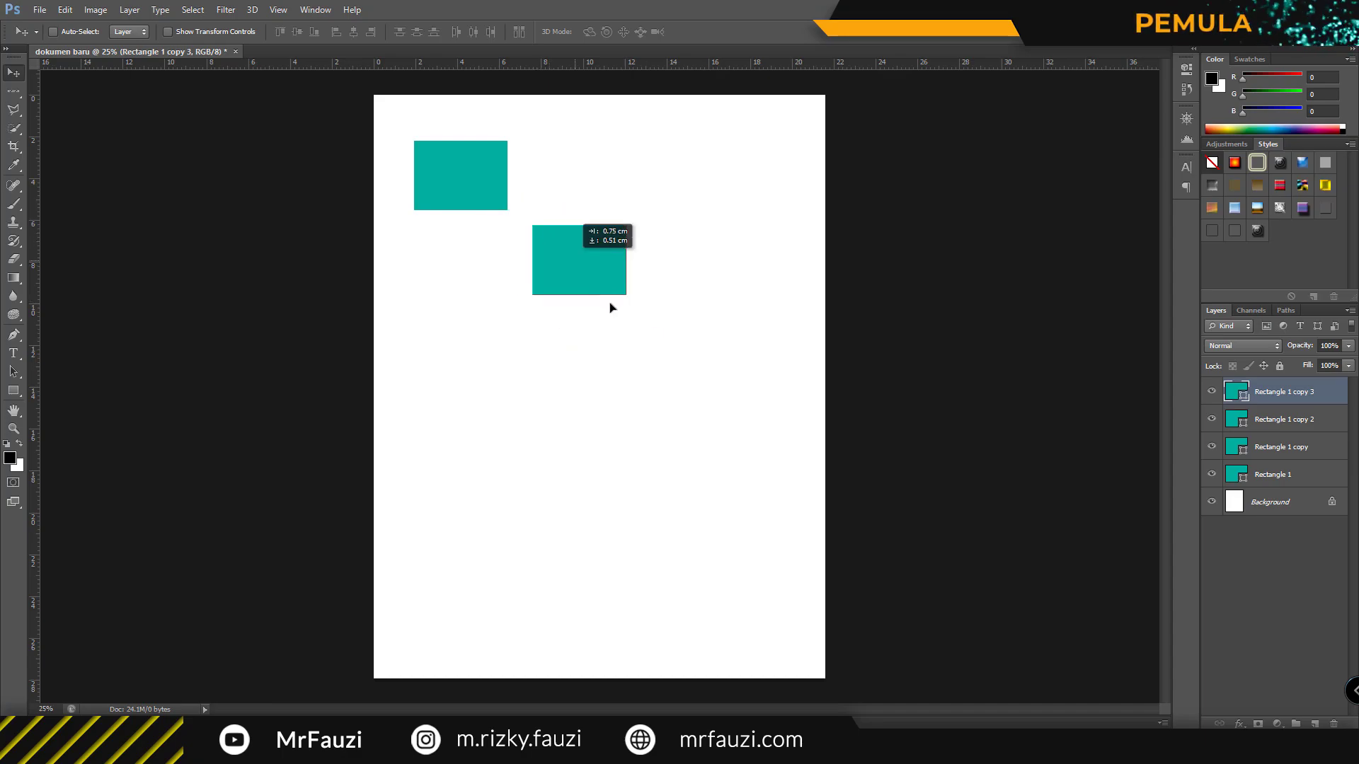
pyautogui.click(1282, 420)
pyautogui.moveTo(561, 234); pyautogui.dragTo(563, 381)
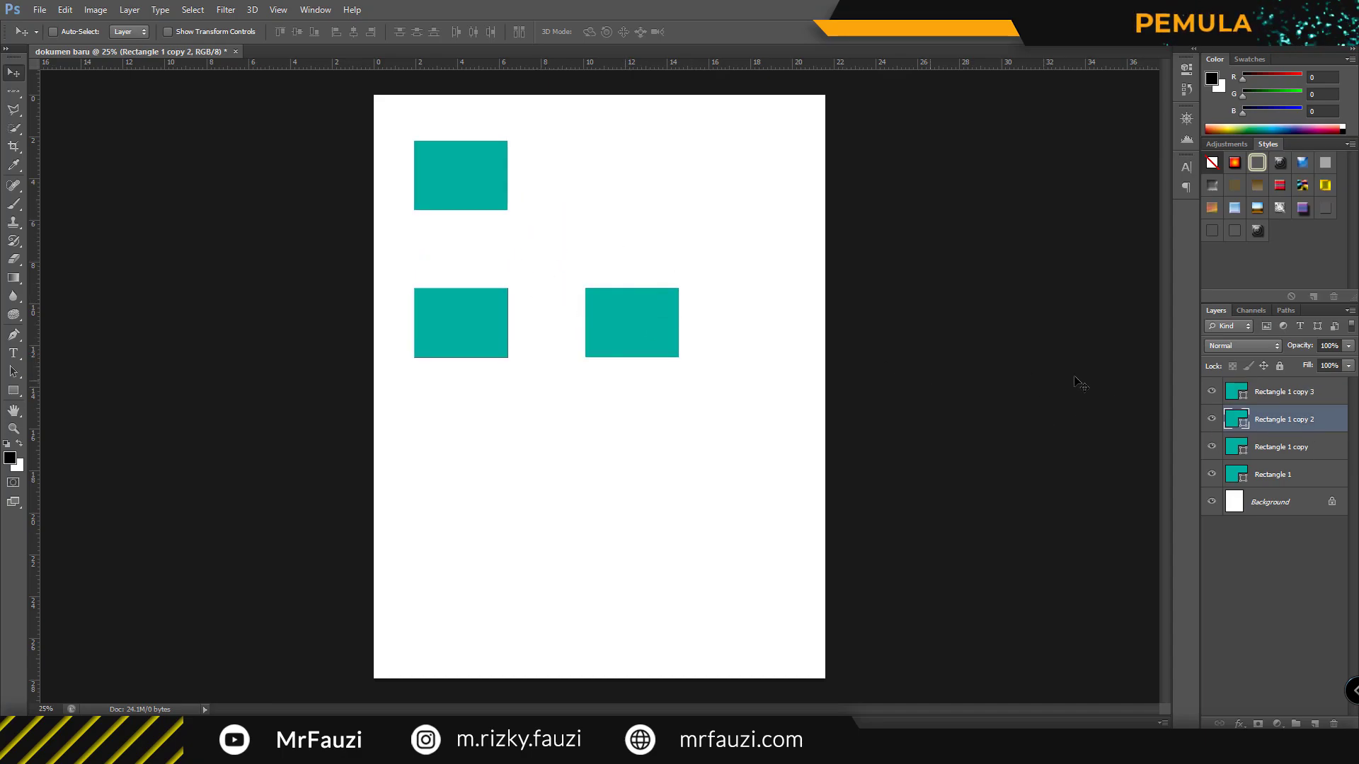
pyautogui.click(1270, 444)
pyautogui.moveTo(464, 239); pyautogui.dragTo(676, 247)
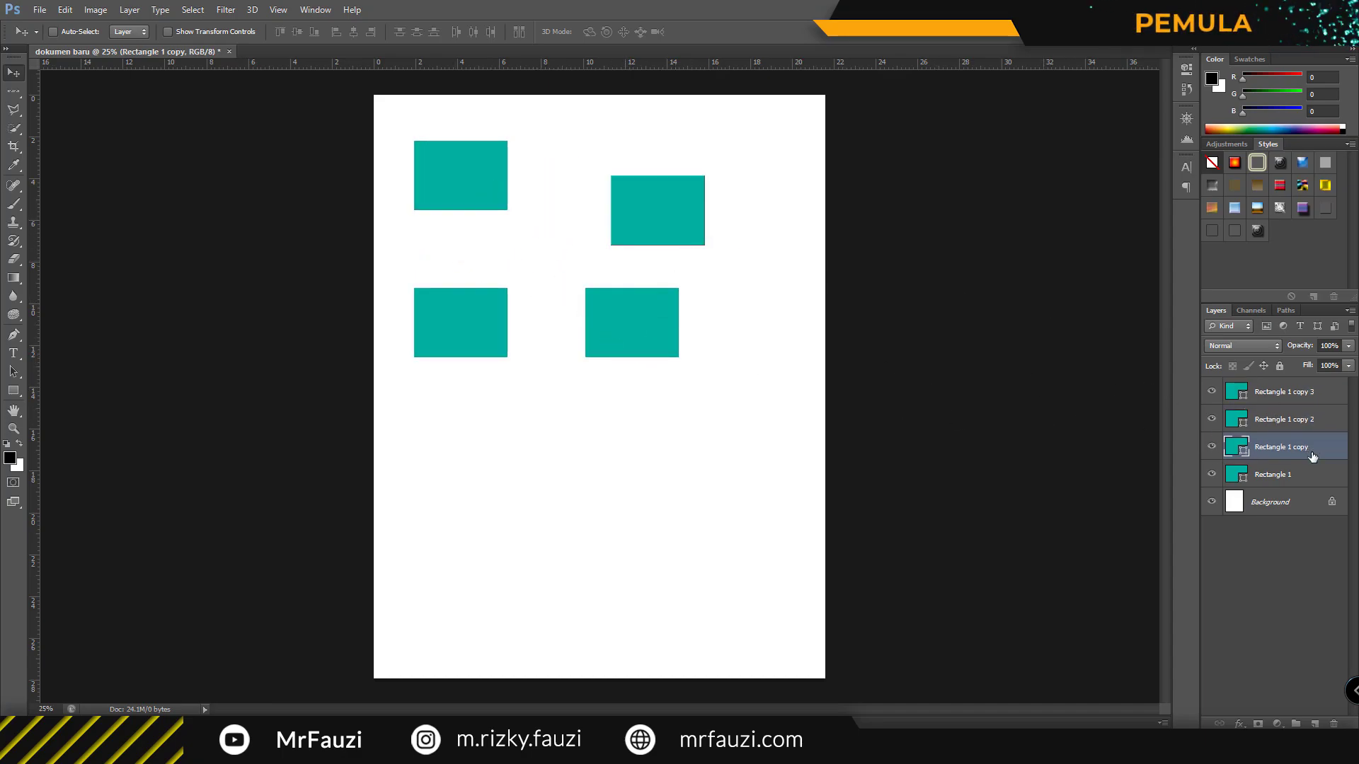
# Fine-tune the top-left and lower-right rectangles so all four sit apart.
pyautogui.click(1295, 475)
pyautogui.moveTo(515, 199); pyautogui.dragTo(531, 234)
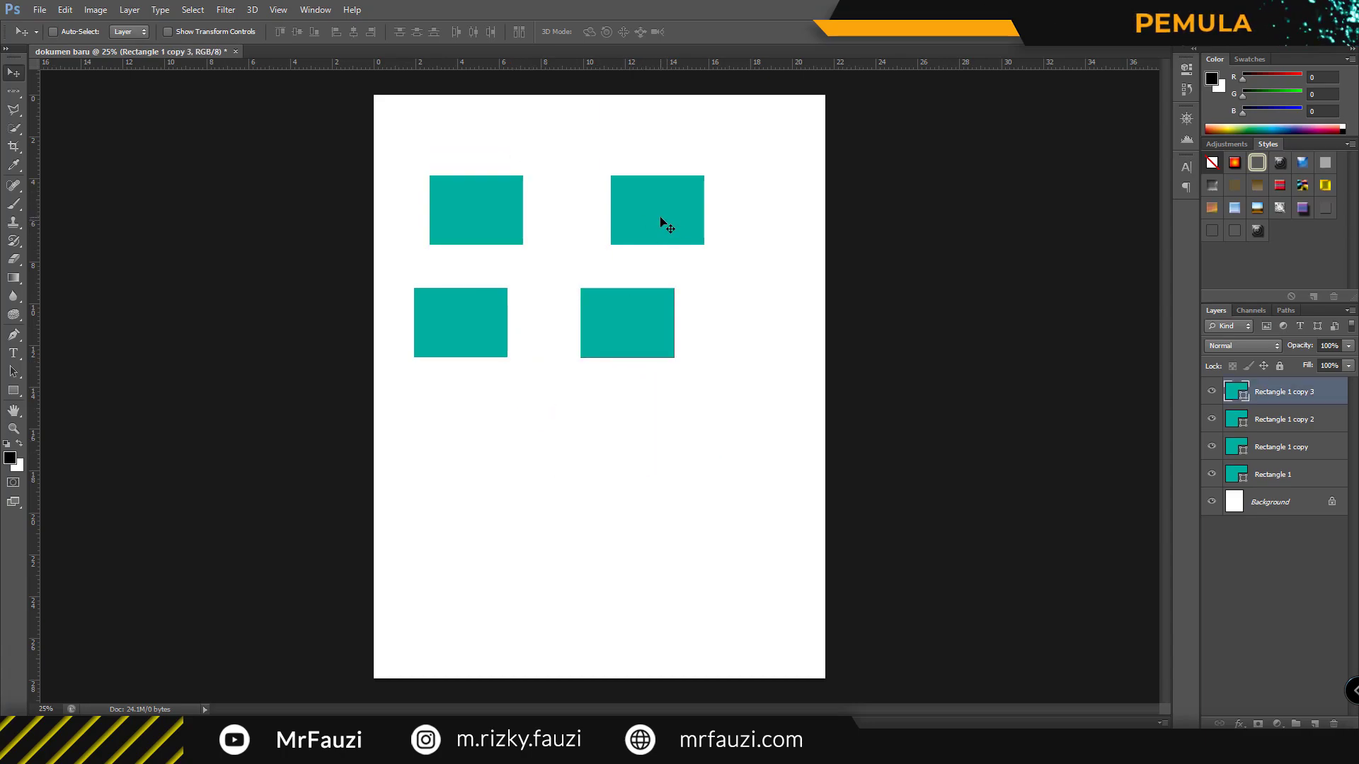
pyautogui.moveTo(671, 212)
pyautogui.mouseDown()
pyautogui.moveTo(653, 286)
pyautogui.moveTo(662, 238)
pyautogui.mouseUp()
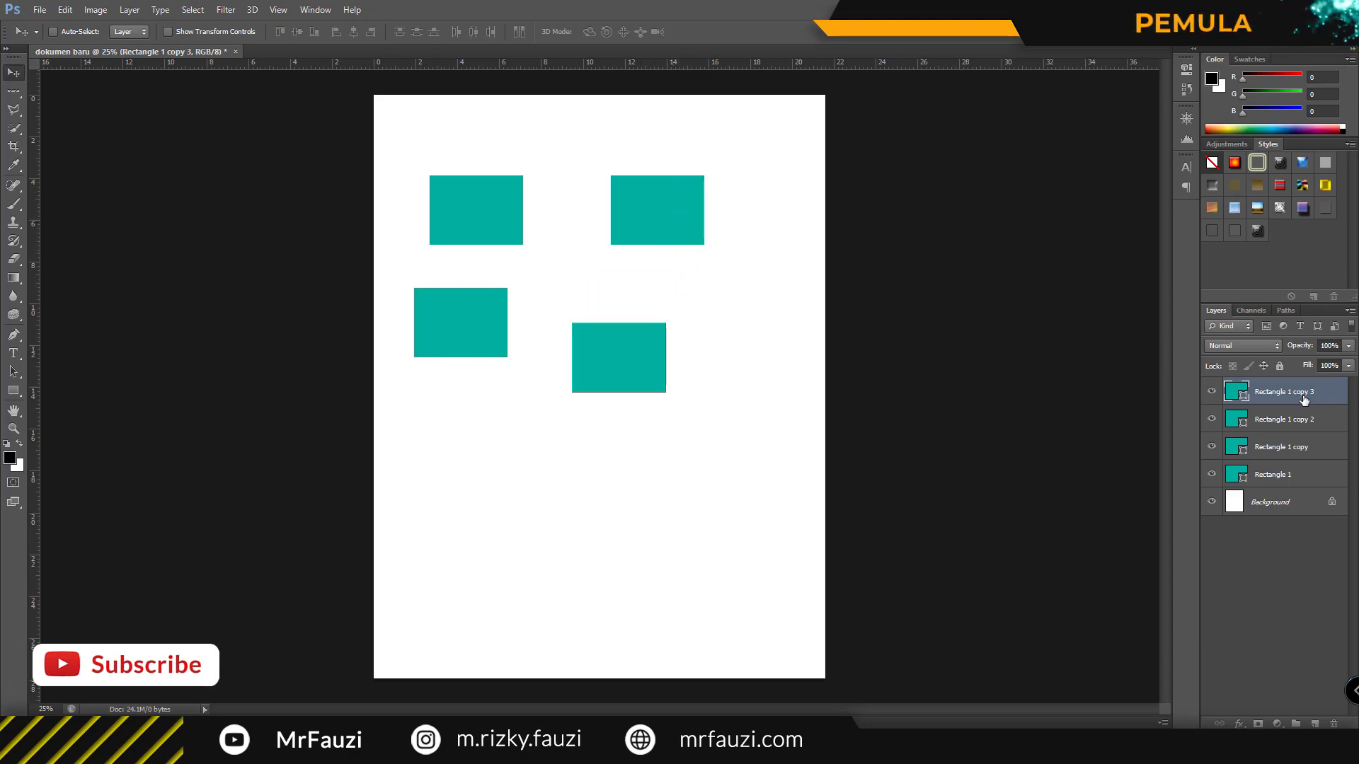
pyautogui.moveTo(640, 362); pyautogui.dragTo(655, 341)
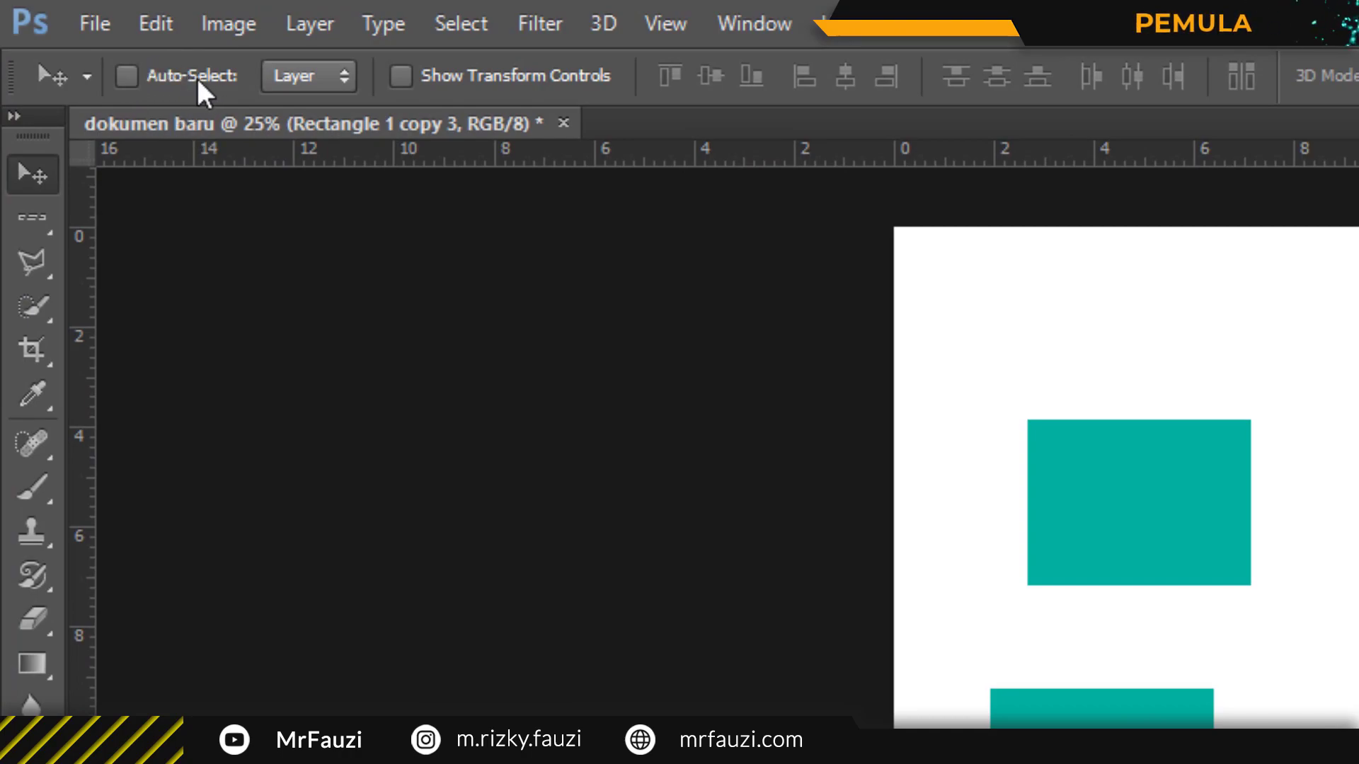
# Turn on Auto-Select and drag rectangles directly on the canvas to new spots.
pyautogui.click(197, 75)
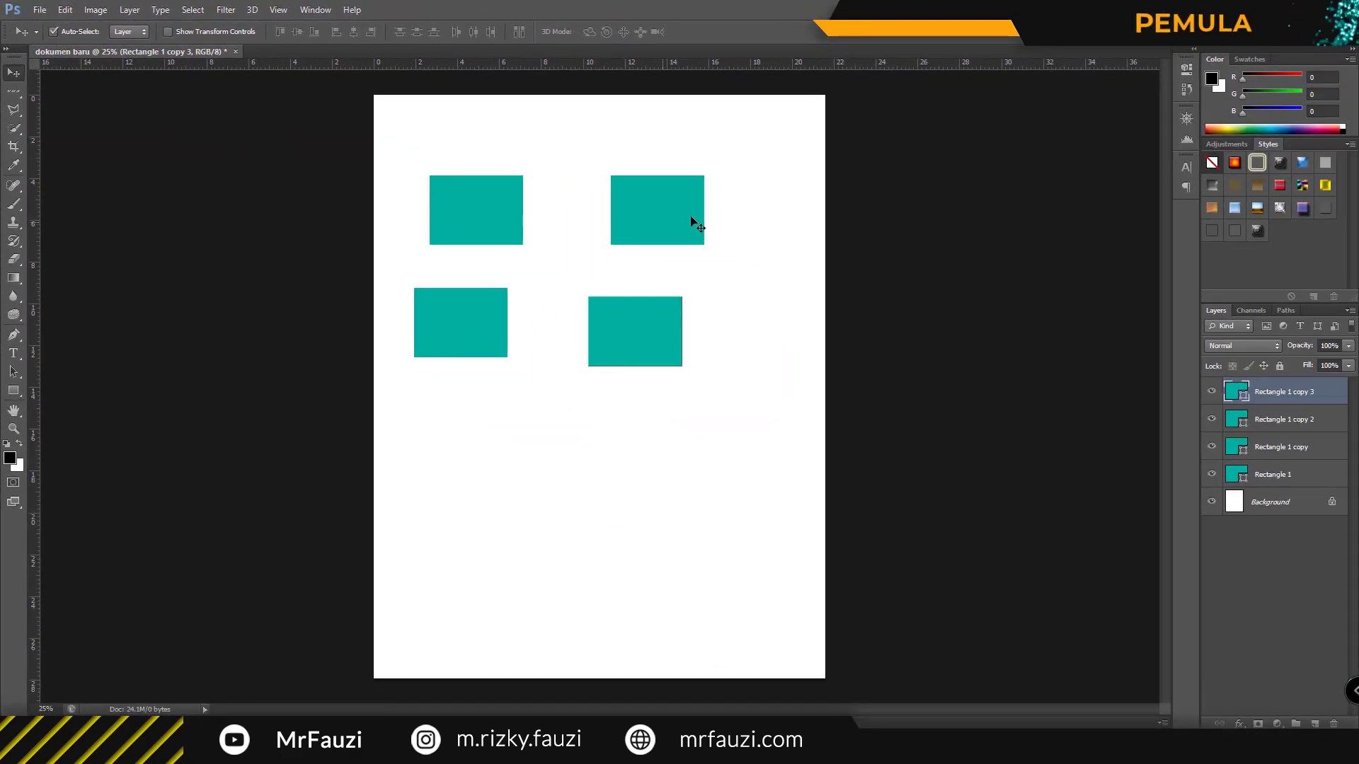
pyautogui.click(687, 217)
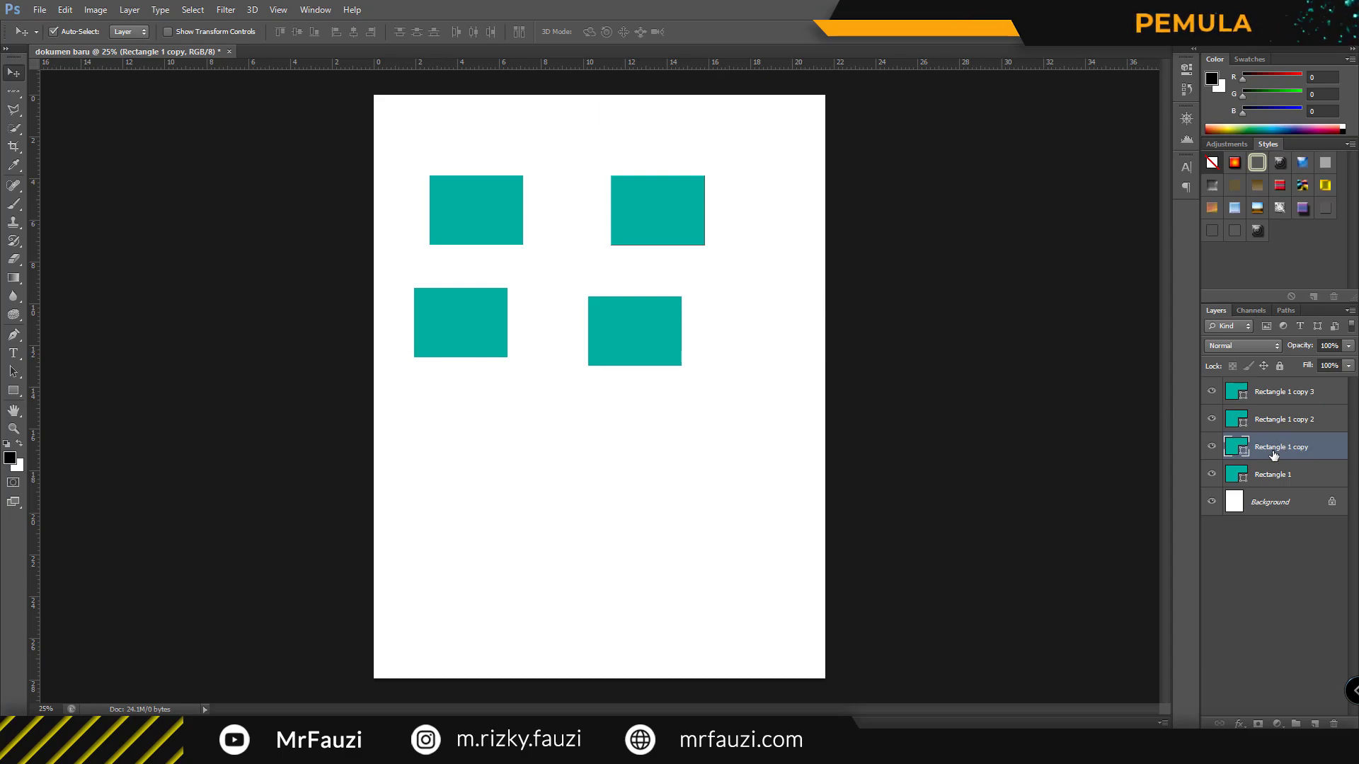
pyautogui.moveTo(665, 218); pyautogui.dragTo(612, 449)
pyautogui.moveTo(651, 335); pyautogui.dragTo(659, 225)
pyautogui.moveTo(467, 326); pyautogui.dragTo(603, 329)
# Shuffle the four teal rectangles into a new scattered arrangement across the page.
pyautogui.moveTo(501, 233); pyautogui.dragTo(477, 377)
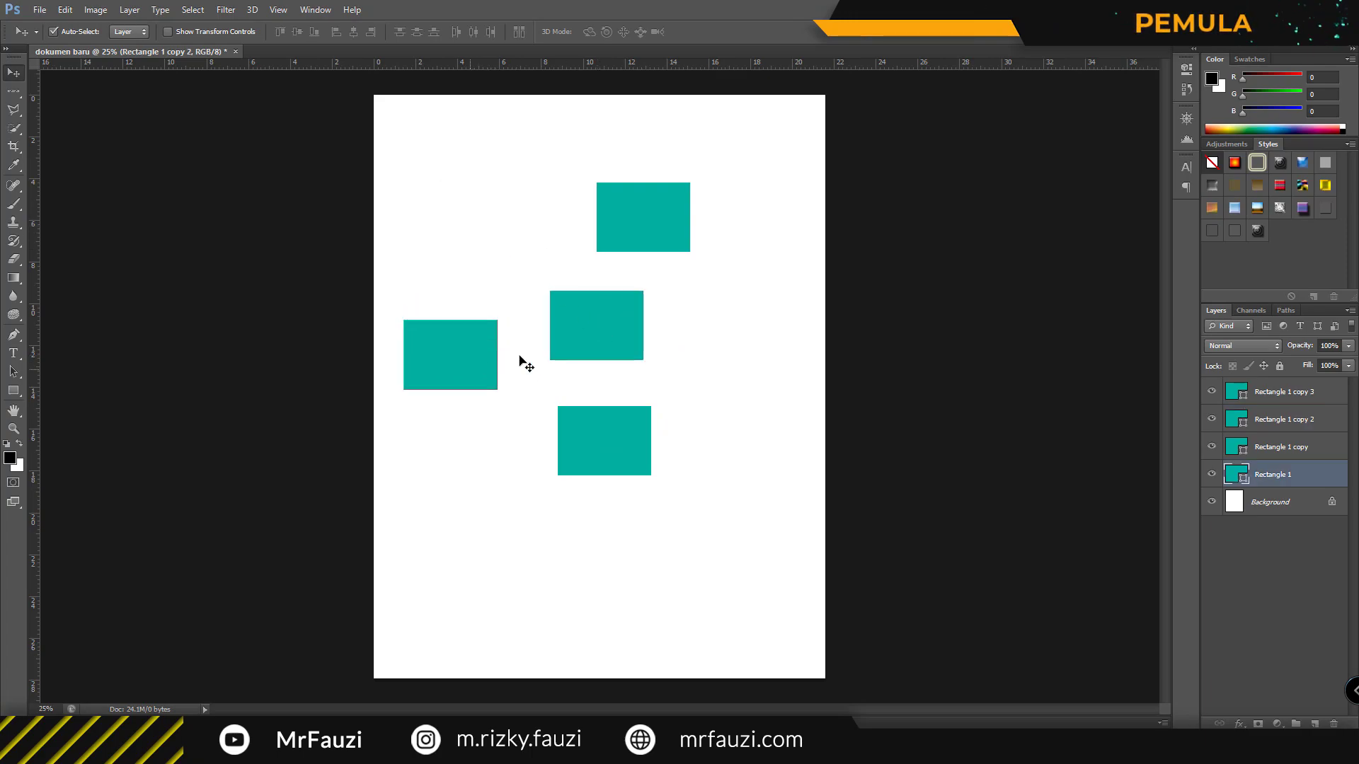
pyautogui.moveTo(615, 318); pyautogui.dragTo(477, 230)
pyautogui.moveTo(473, 355); pyautogui.dragTo(628, 319)
pyautogui.moveTo(652, 230); pyautogui.dragTo(474, 384)
pyautogui.moveTo(625, 446); pyautogui.dragTo(649, 206)
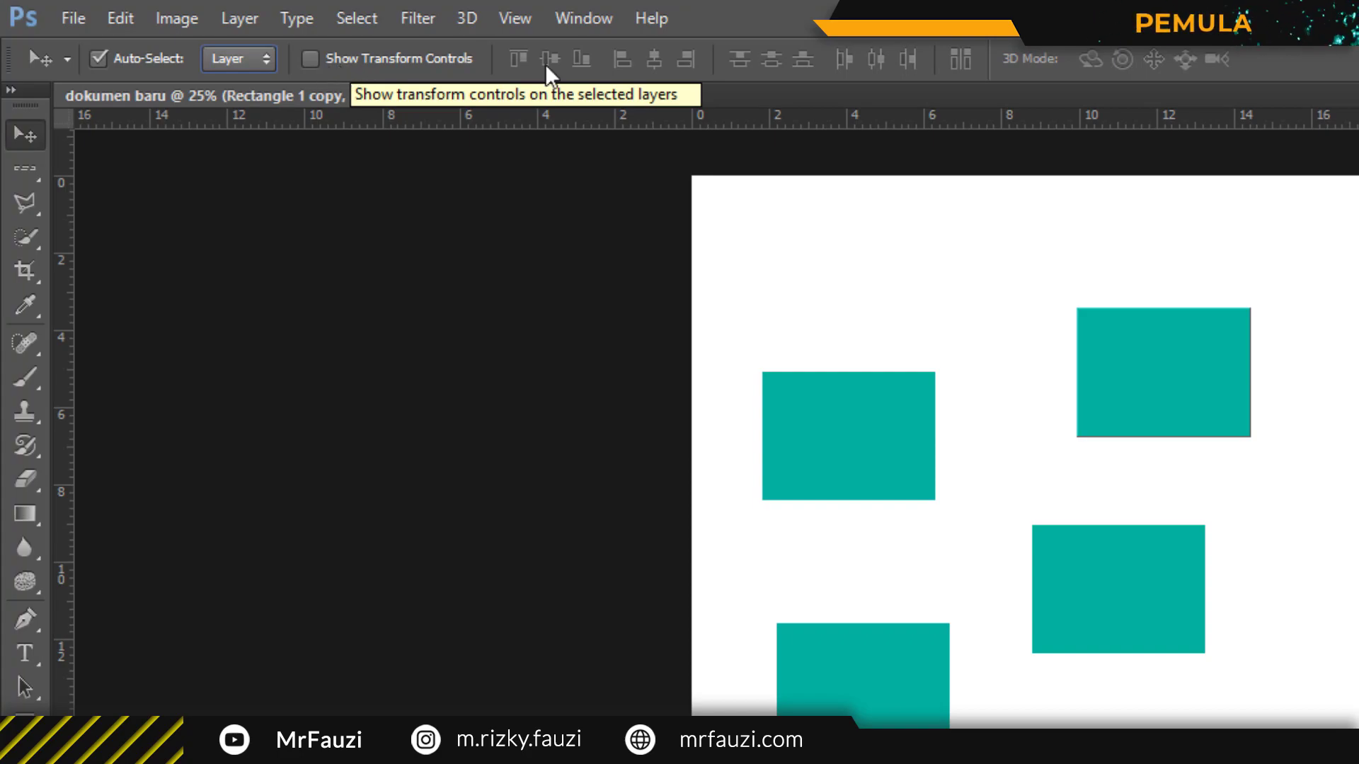
# Show transform controls and nudge the upper-right teal rectangle slightly down and right.
pyautogui.click(363, 57)
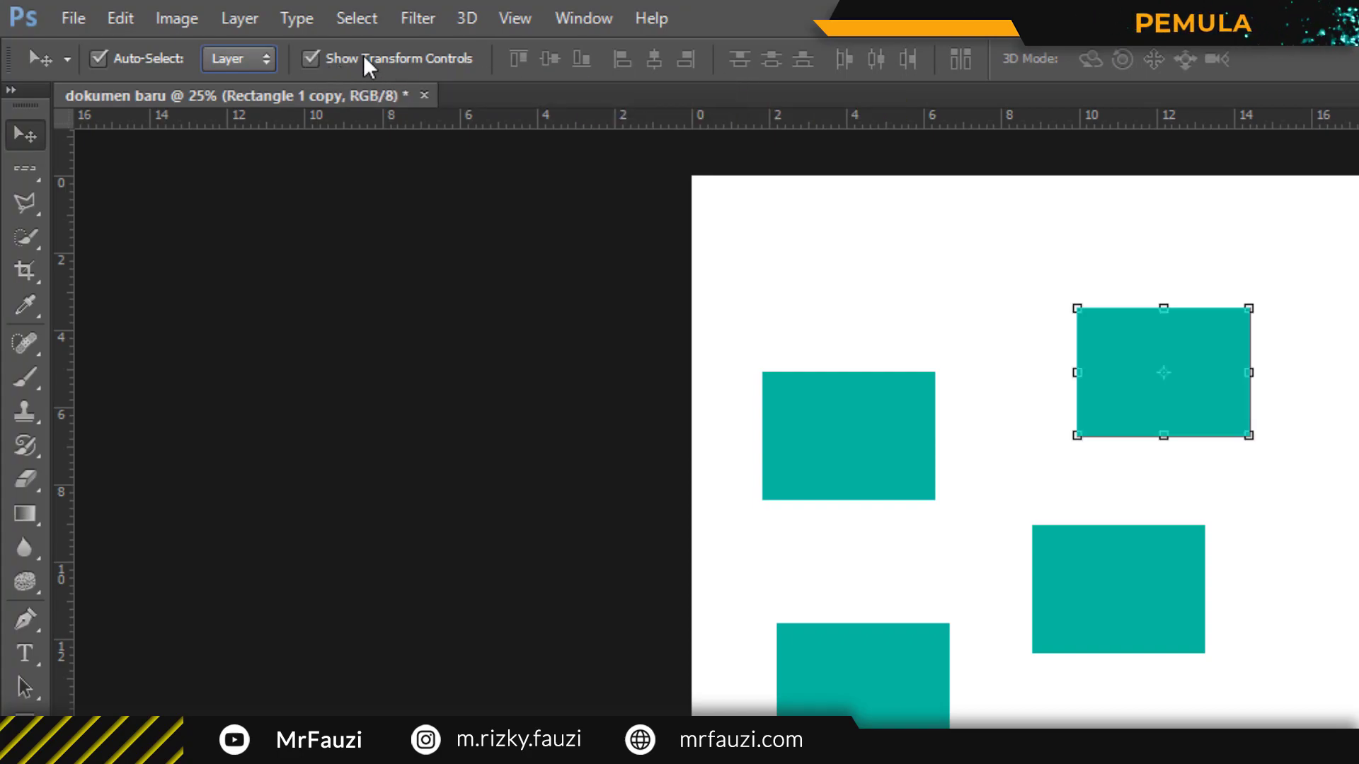
pyautogui.click(363, 57)
pyautogui.click(363, 56)
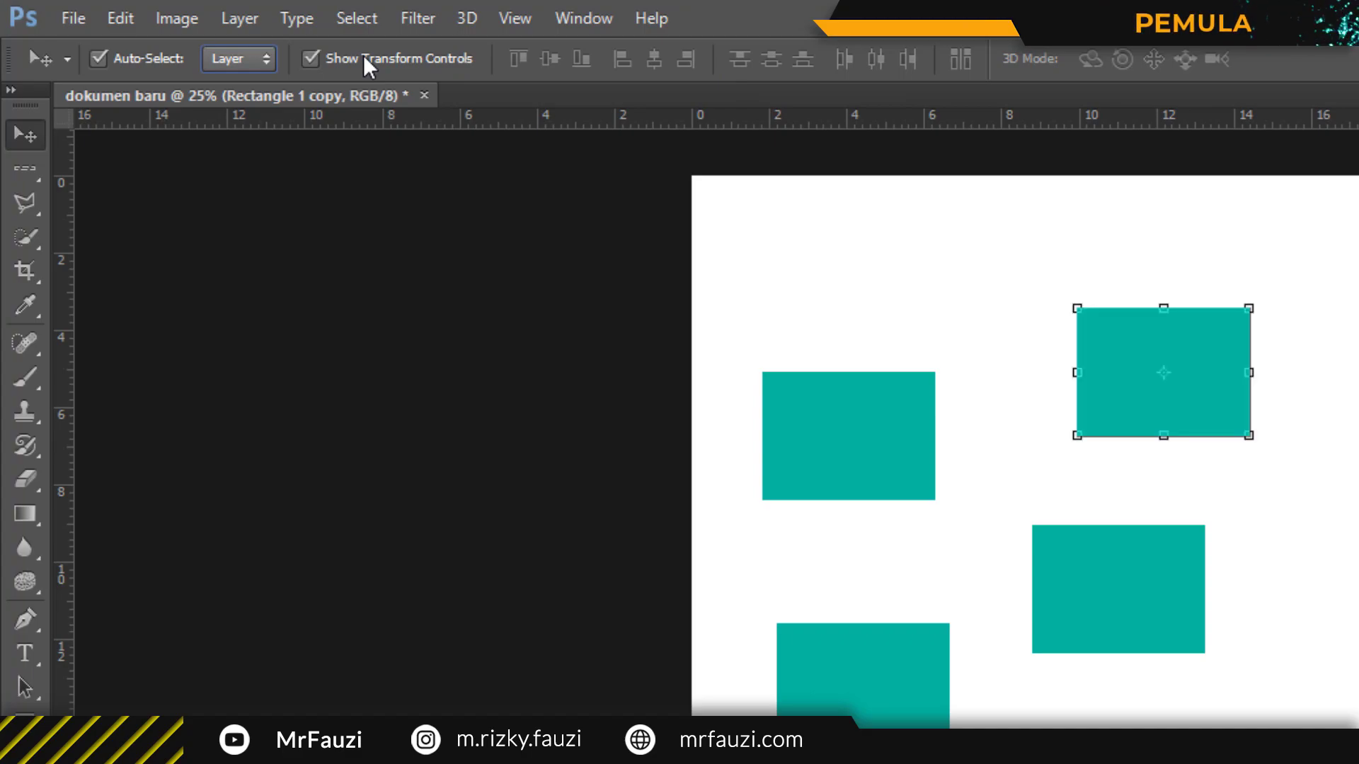
pyautogui.click(363, 57)
pyautogui.moveTo(1114, 309)
pyautogui.mouseDown()
pyautogui.moveTo(1129, 331)
pyautogui.moveTo(1024, 289)
pyautogui.moveTo(1156, 325)
pyautogui.moveTo(974, 316)
pyautogui.moveTo(1123, 312)
pyautogui.moveTo(1027, 324)
pyautogui.moveTo(1140, 278)
pyautogui.moveTo(1042, 341)
pyautogui.moveTo(1079, 245)
pyautogui.moveTo(1103, 365)
pyautogui.moveTo(1124, 250)
pyautogui.mouseUp()
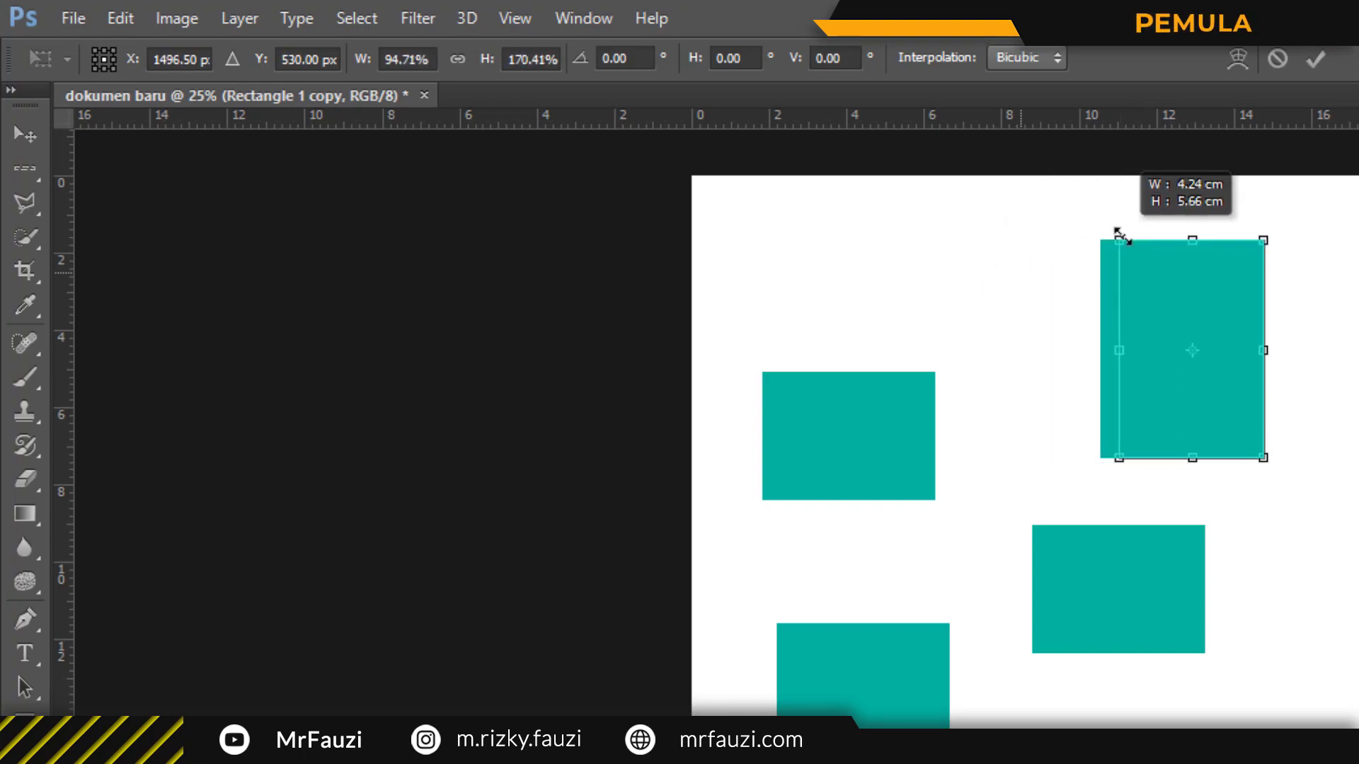
# Discard a trial corner resize to keep the original size, then hide transform controls.
pyautogui.moveTo(1109, 343); pyautogui.dragTo(1119, 345)
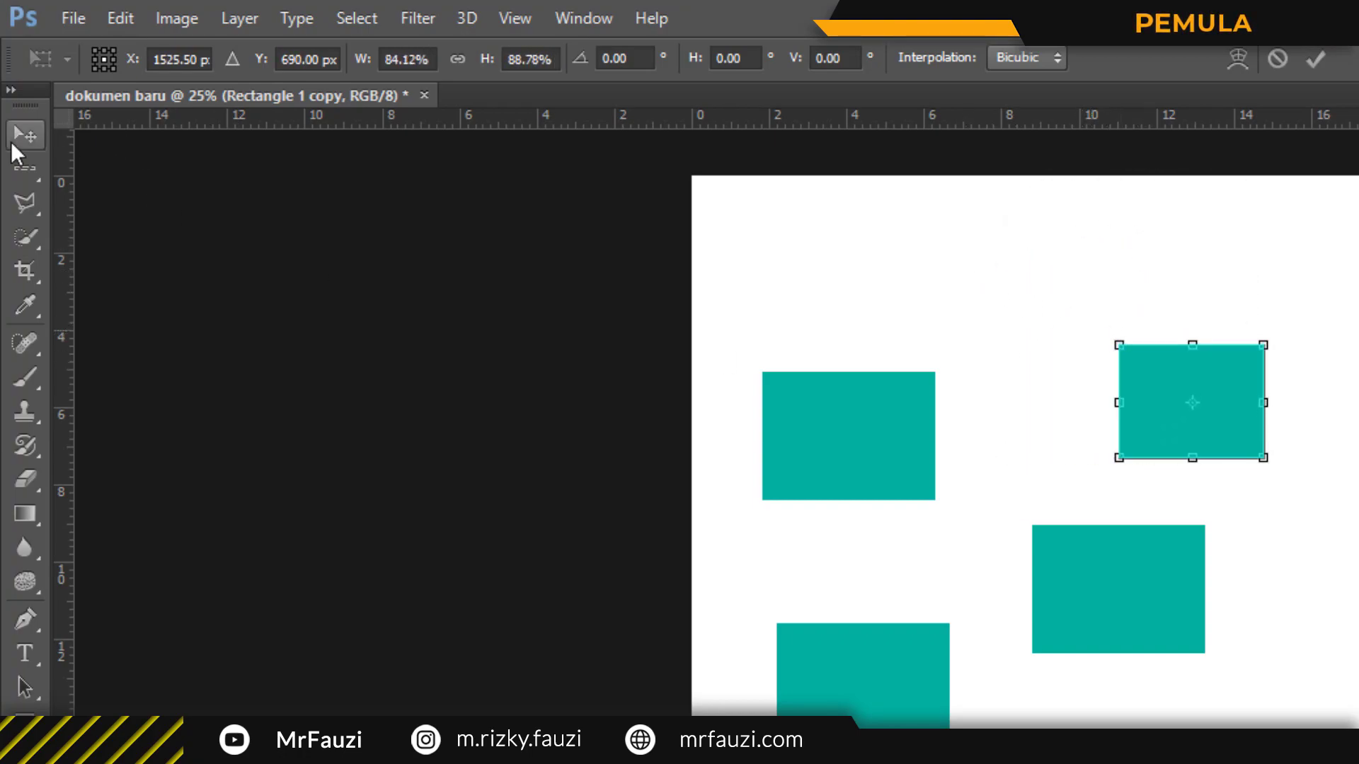
pyautogui.click(22, 136)
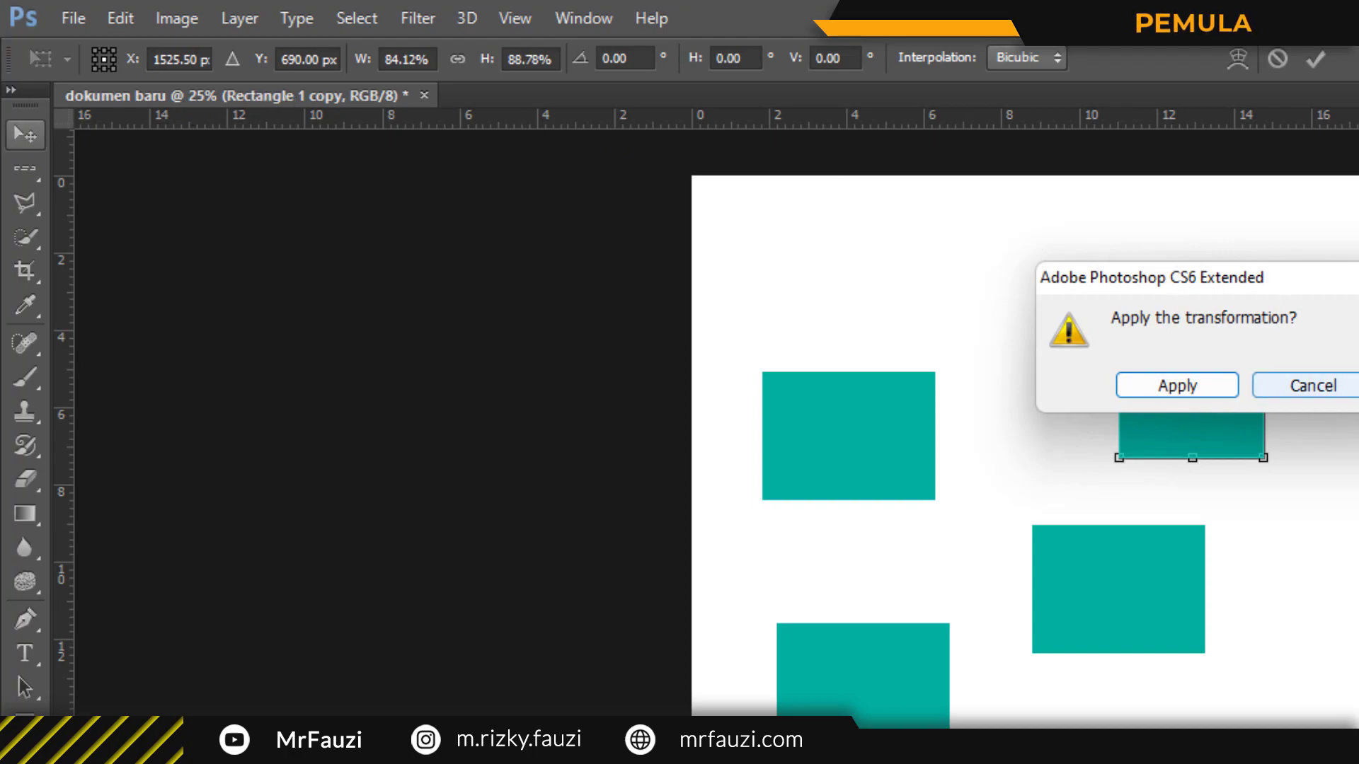
pyautogui.click(1350, 391)
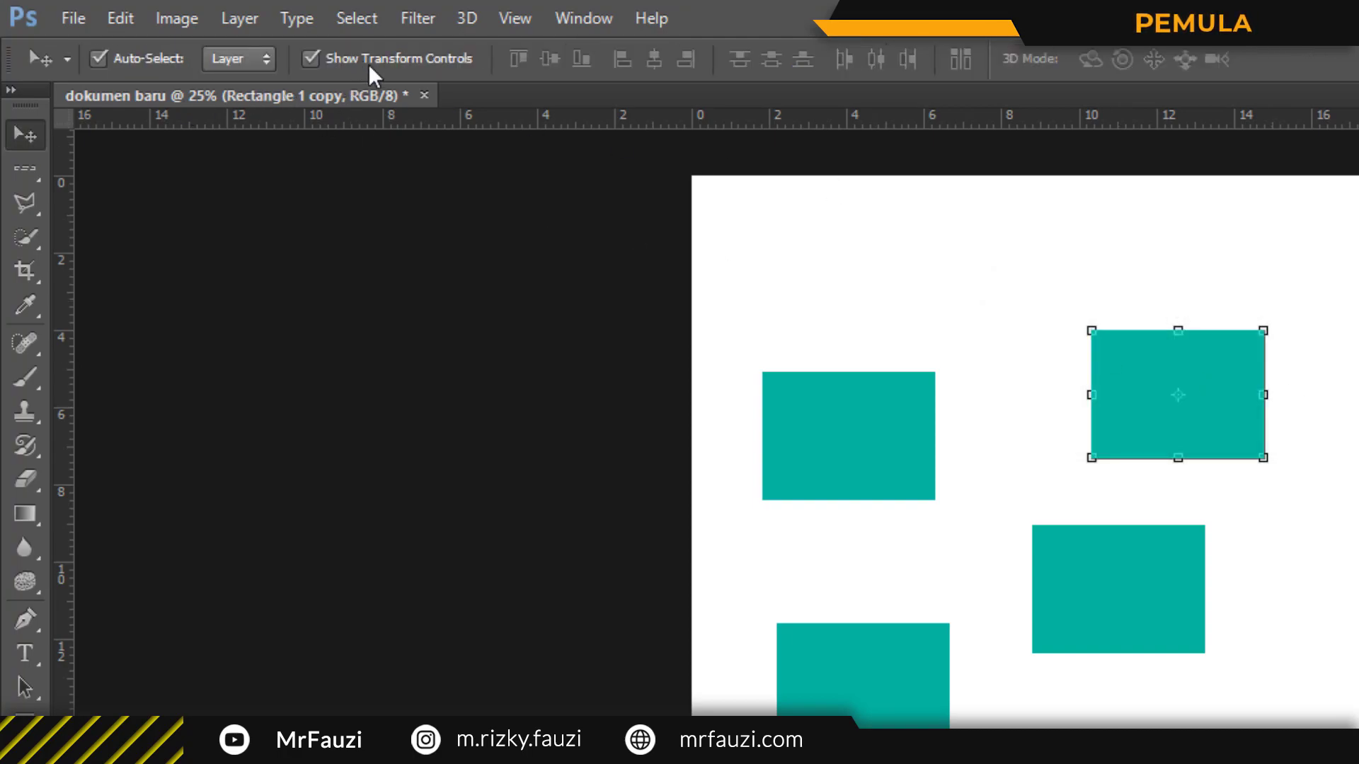
pyautogui.click(368, 64)
pyautogui.click(359, 58)
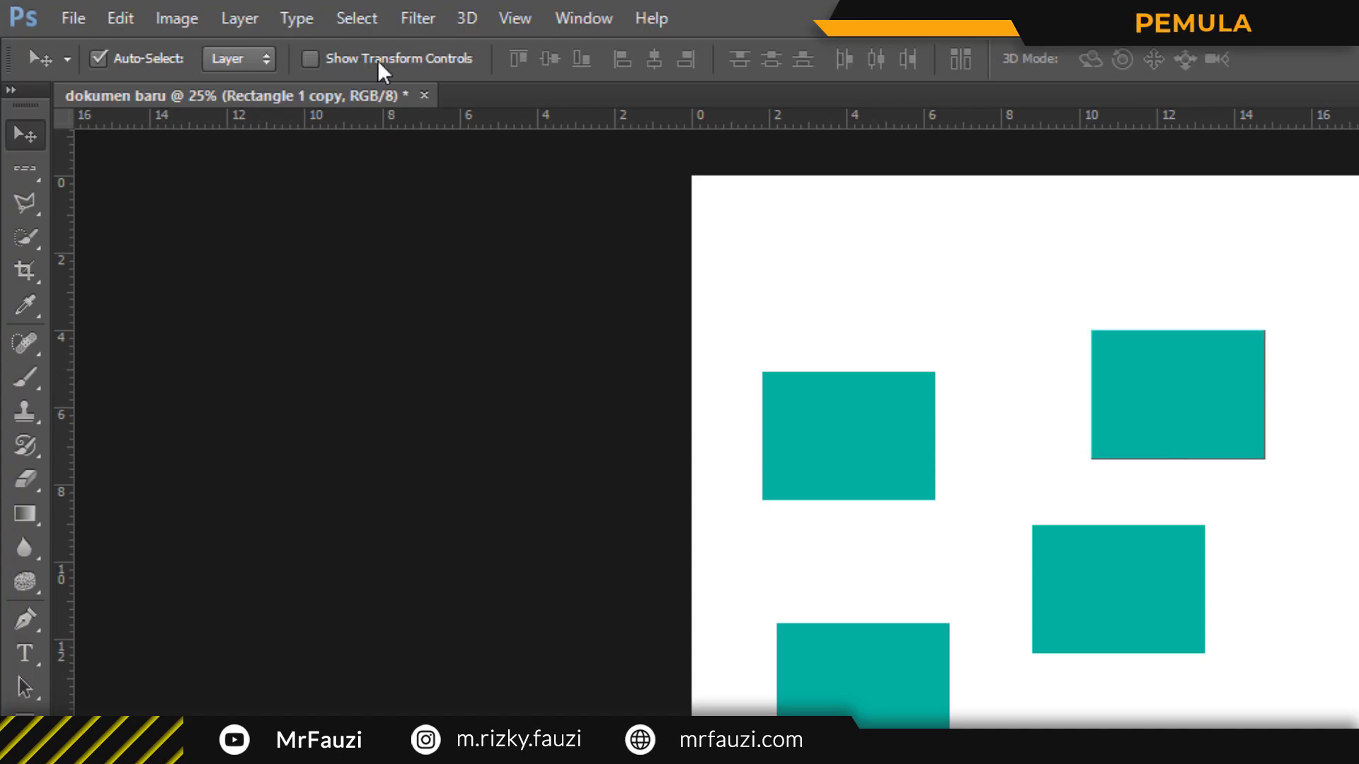
pyautogui.click(376, 61)
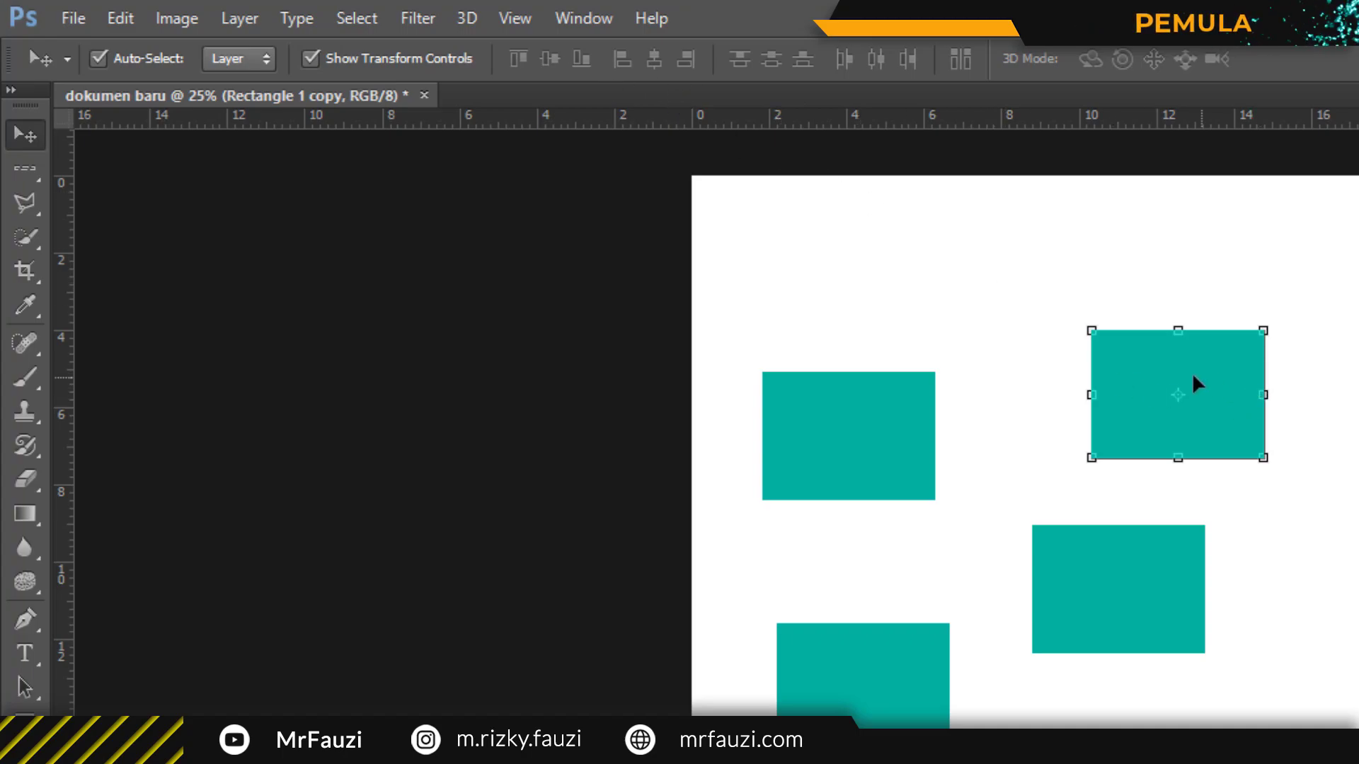
pyautogui.click(388, 68)
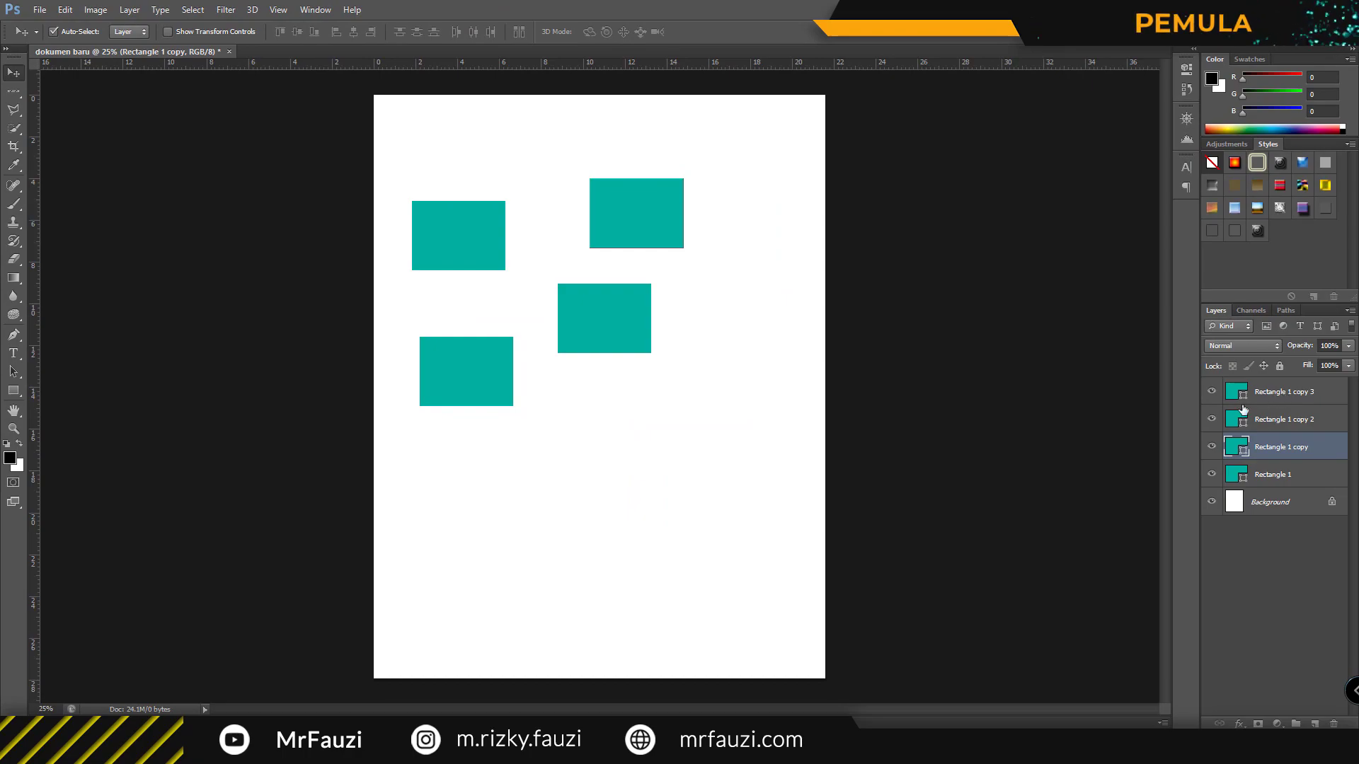
# Drag the three lower teal rectangles roughly toward a central column.
pyautogui.moveTo(609, 320)
pyautogui.mouseDown()
pyautogui.moveTo(637, 303)
pyautogui.moveTo(601, 313)
pyautogui.mouseUp()
pyautogui.moveTo(488, 379)
pyautogui.mouseDown()
pyautogui.moveTo(587, 417)
pyautogui.moveTo(649, 397)
pyautogui.mouseUp()
pyautogui.moveTo(446, 262)
pyautogui.mouseDown()
pyautogui.moveTo(637, 429)
pyautogui.moveTo(596, 491)
pyautogui.mouseUp()
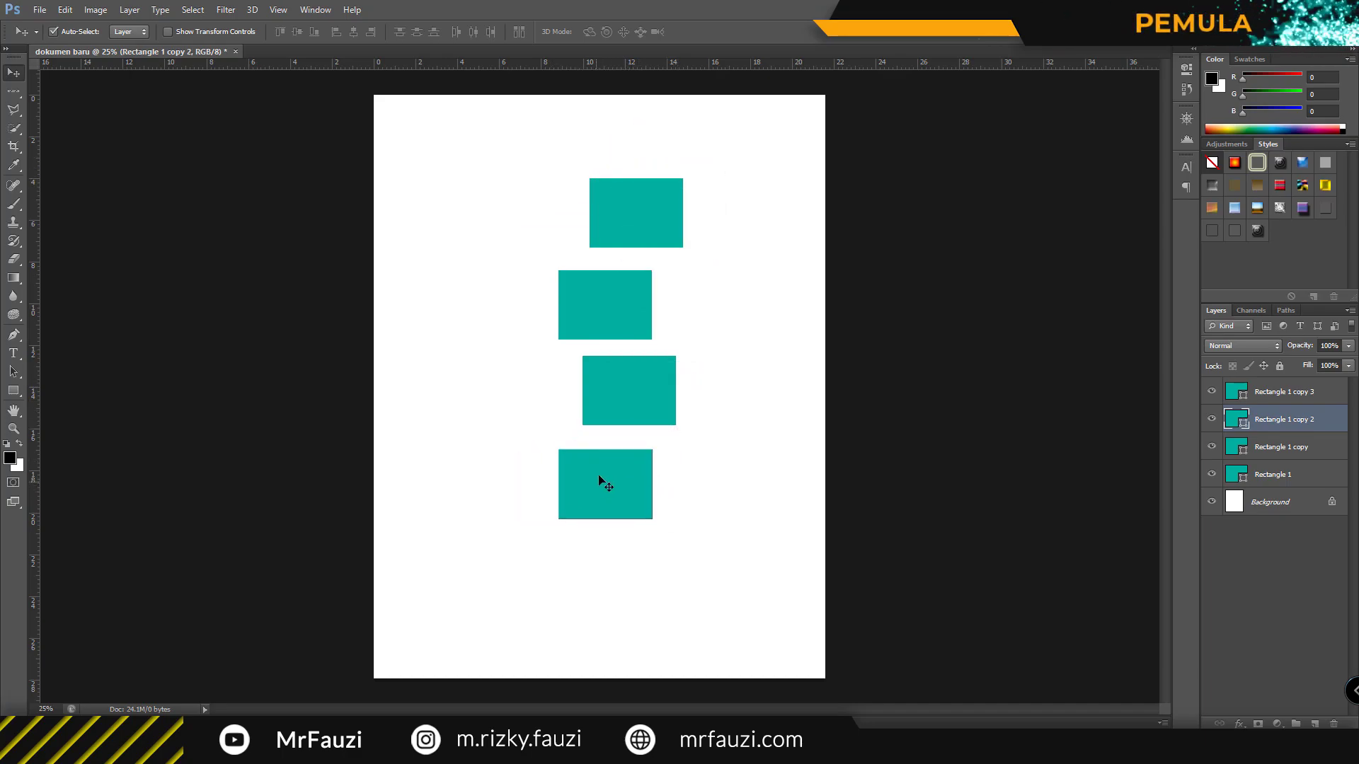
# Select all four rectangle layers, align their horizontal centers and distribute vertical centers.
pyautogui.click(1286, 400)
pyautogui.keyDown('shift'); pyautogui.click(1284, 471); pyautogui.keyUp('shift')
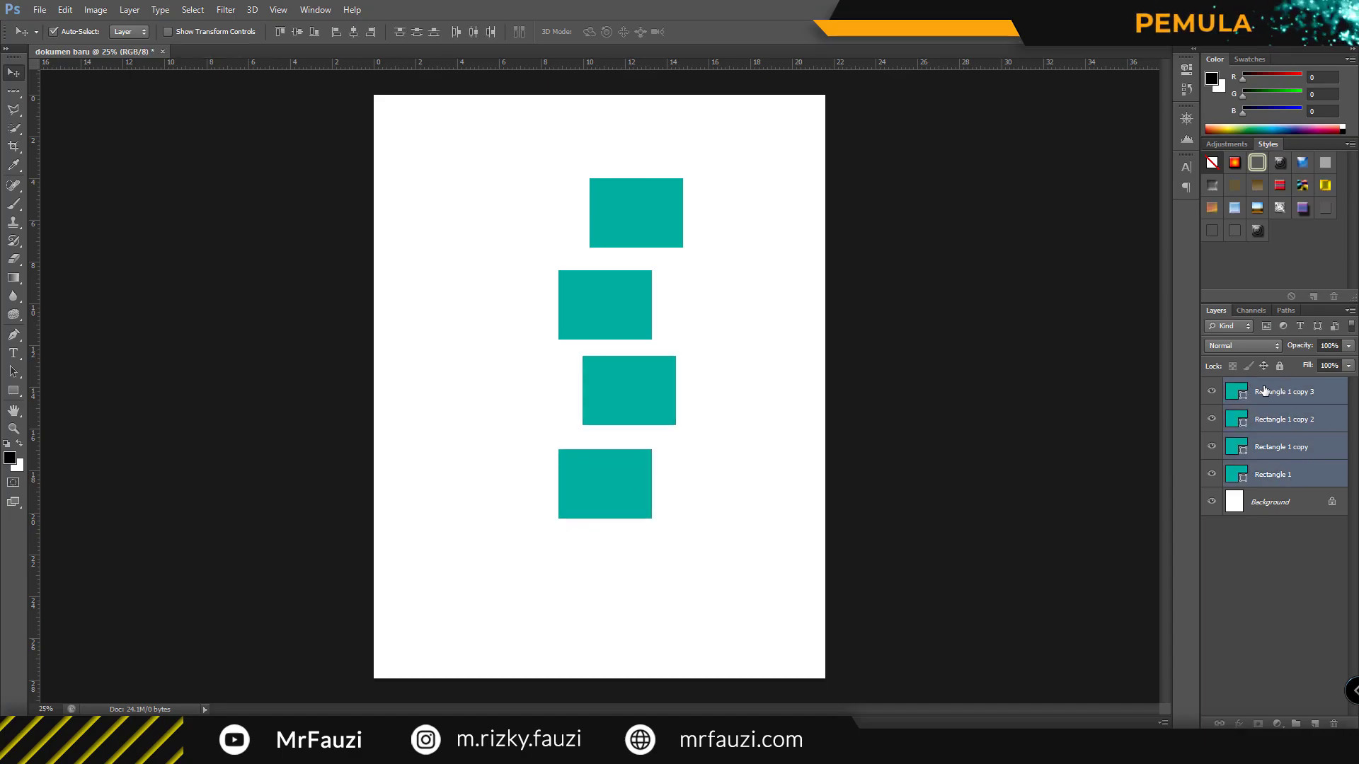
pyautogui.click(1286, 400)
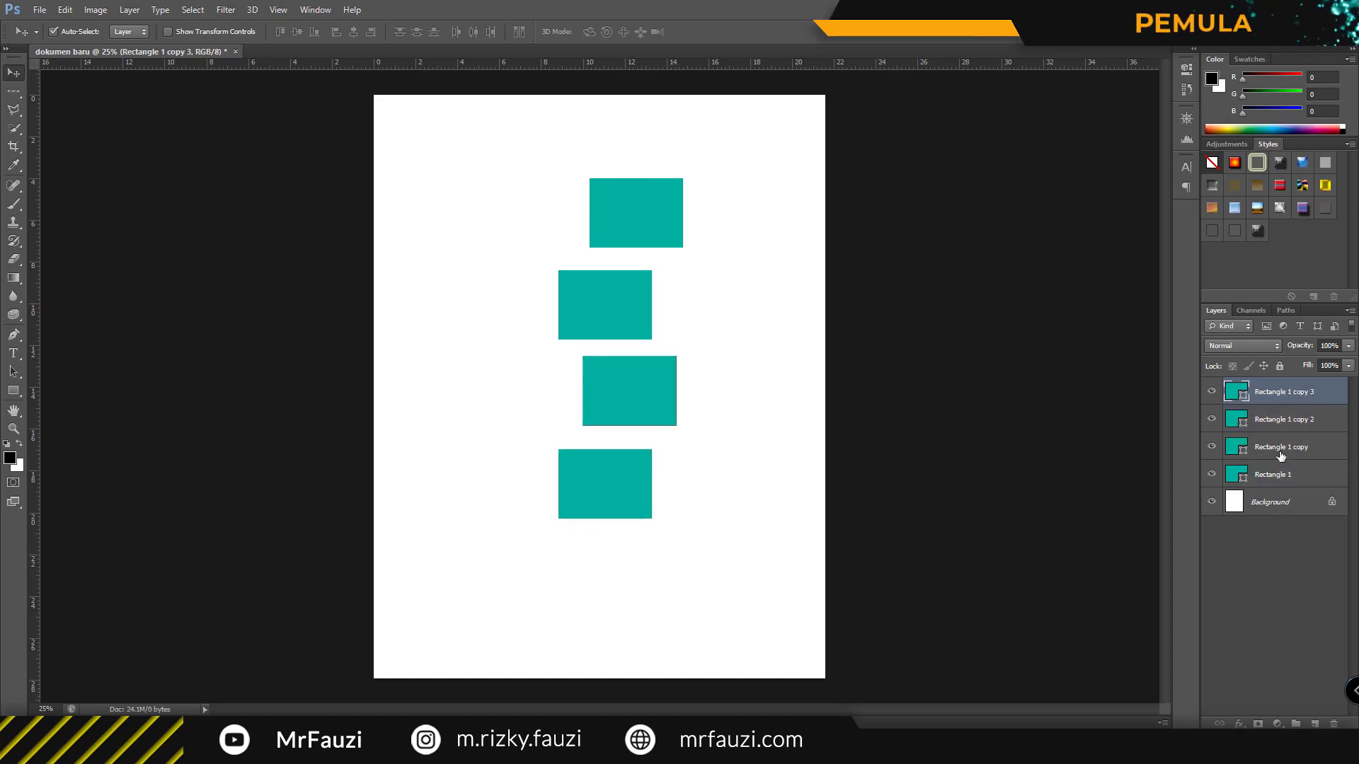
pyautogui.keyDown('shift'); pyautogui.click(1280, 470); pyautogui.keyUp('shift')
pyautogui.click(1282, 395)
pyautogui.keyDown('shift'); pyautogui.click(1281, 470); pyautogui.keyUp('shift')
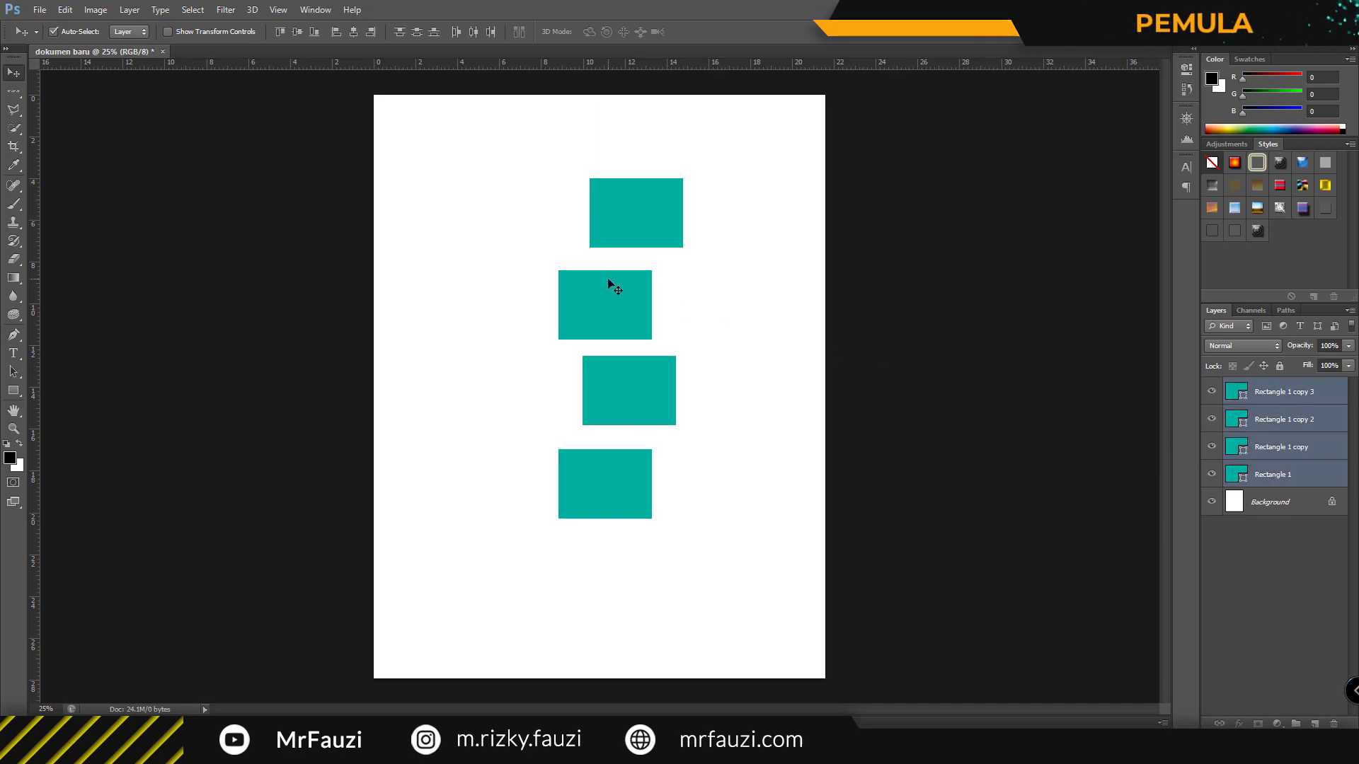
pyautogui.click(357, 34)
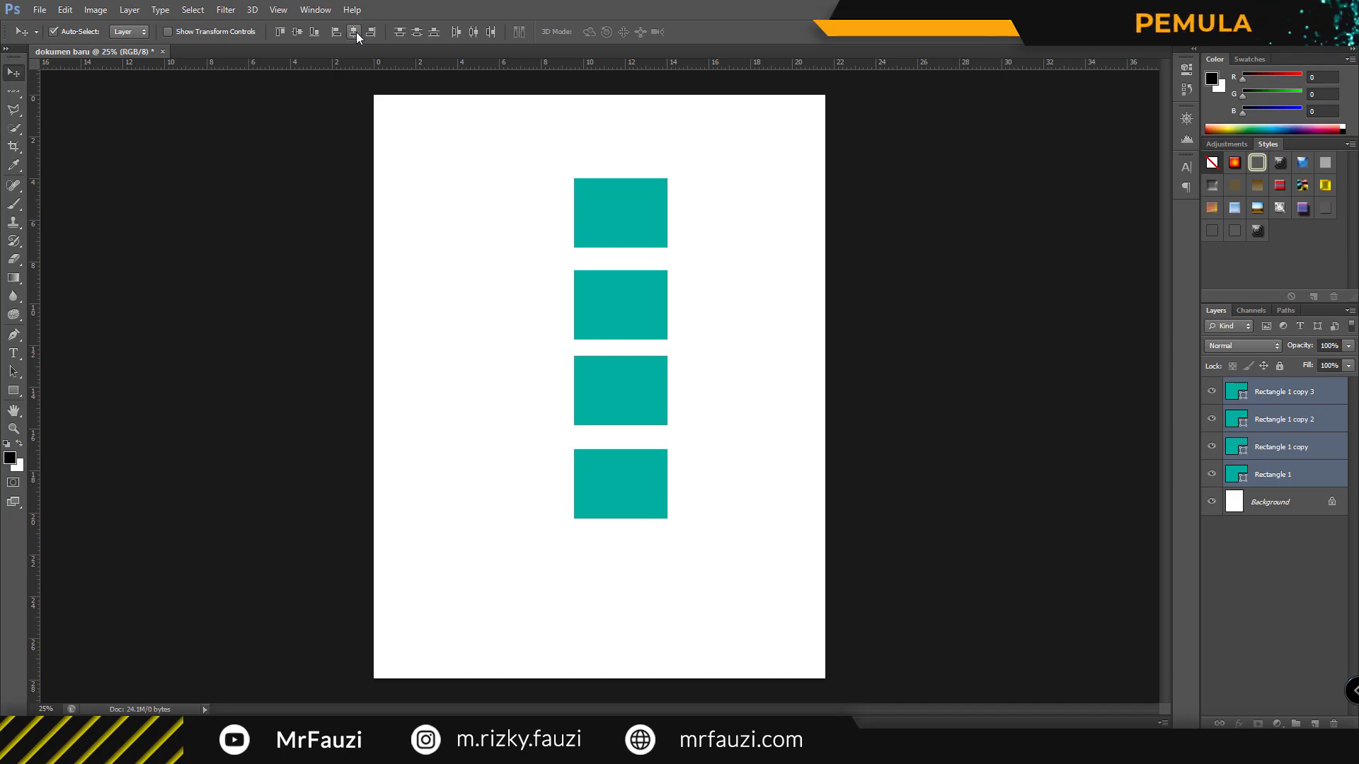
pyautogui.click(417, 33)
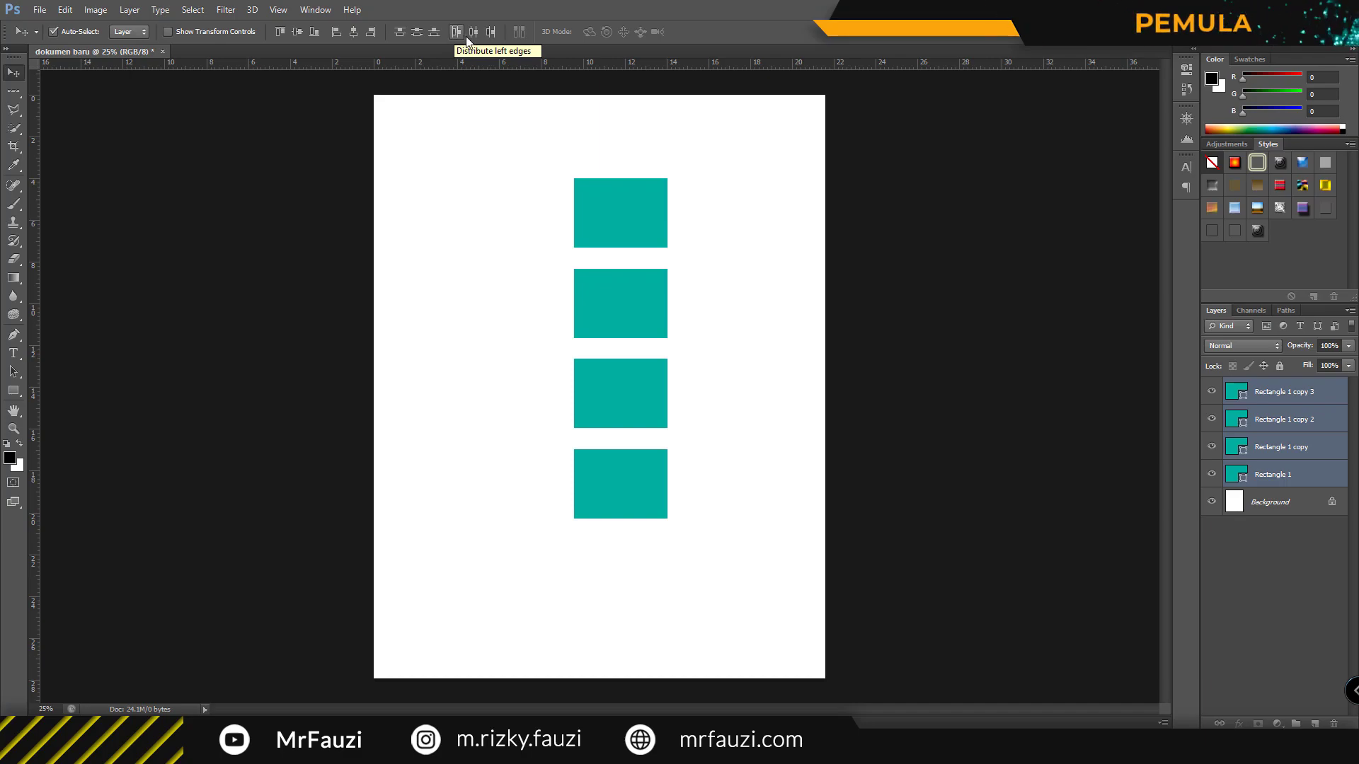
# Drag the four teal rectangles up into a rough row across the top.
pyautogui.click(1242, 395)
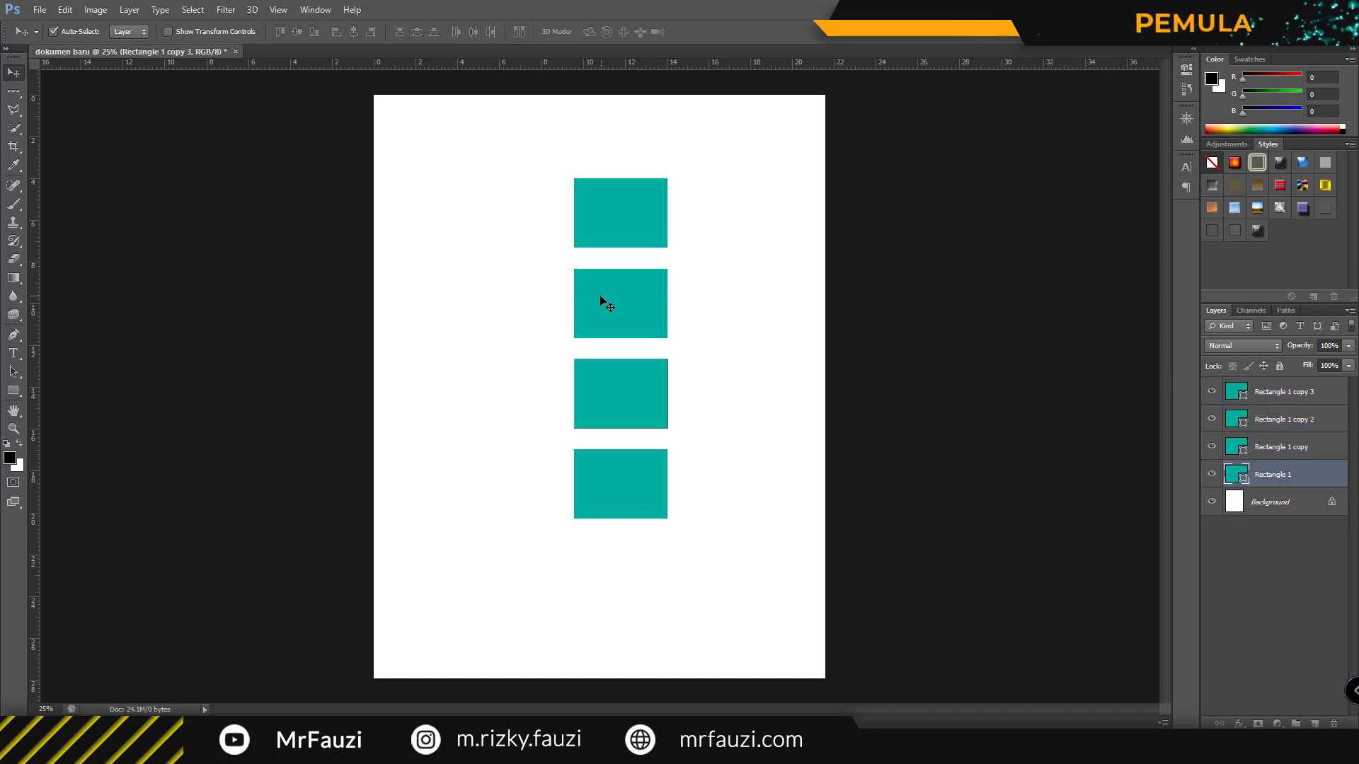
pyautogui.moveTo(607, 304); pyautogui.dragTo(473, 213)
pyautogui.moveTo(622, 393)
pyautogui.mouseDown()
pyautogui.moveTo(694, 296)
pyautogui.moveTo(709, 234)
pyautogui.moveTo(639, 228)
pyautogui.mouseUp()
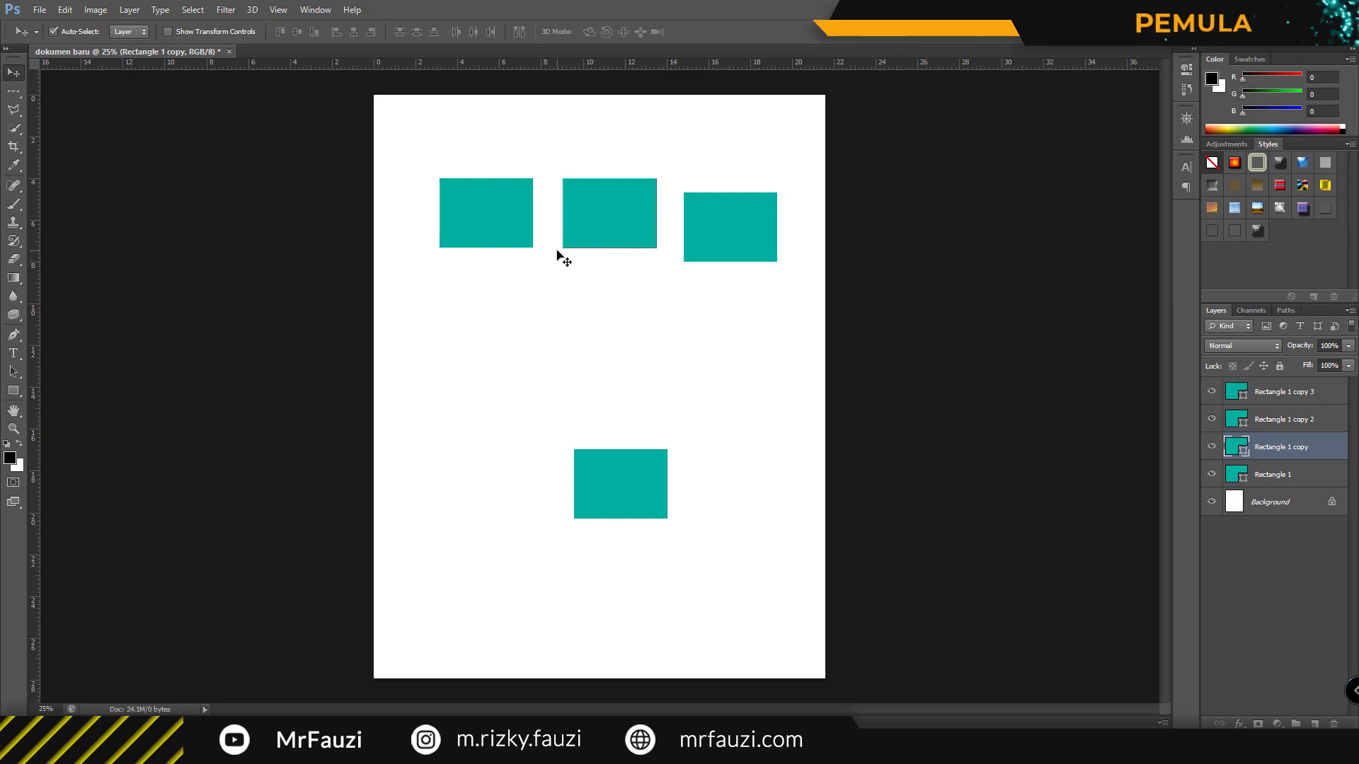
pyautogui.moveTo(618, 496); pyautogui.dragTo(371, 225)
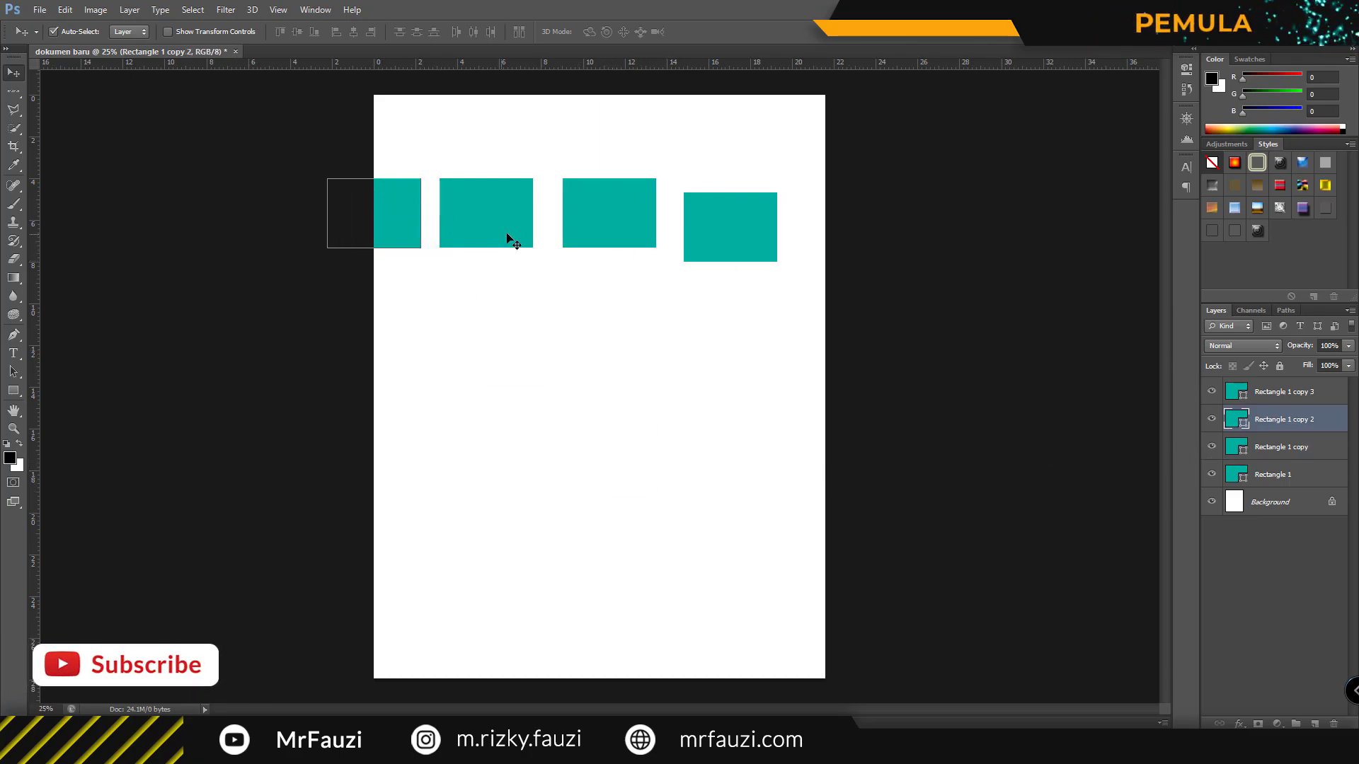
pyautogui.moveTo(397, 212); pyautogui.dragTo(404, 226)
# Distribute the four rectangles' horizontal centers, align vertical centers, and move the row up.
pyautogui.click(1283, 392)
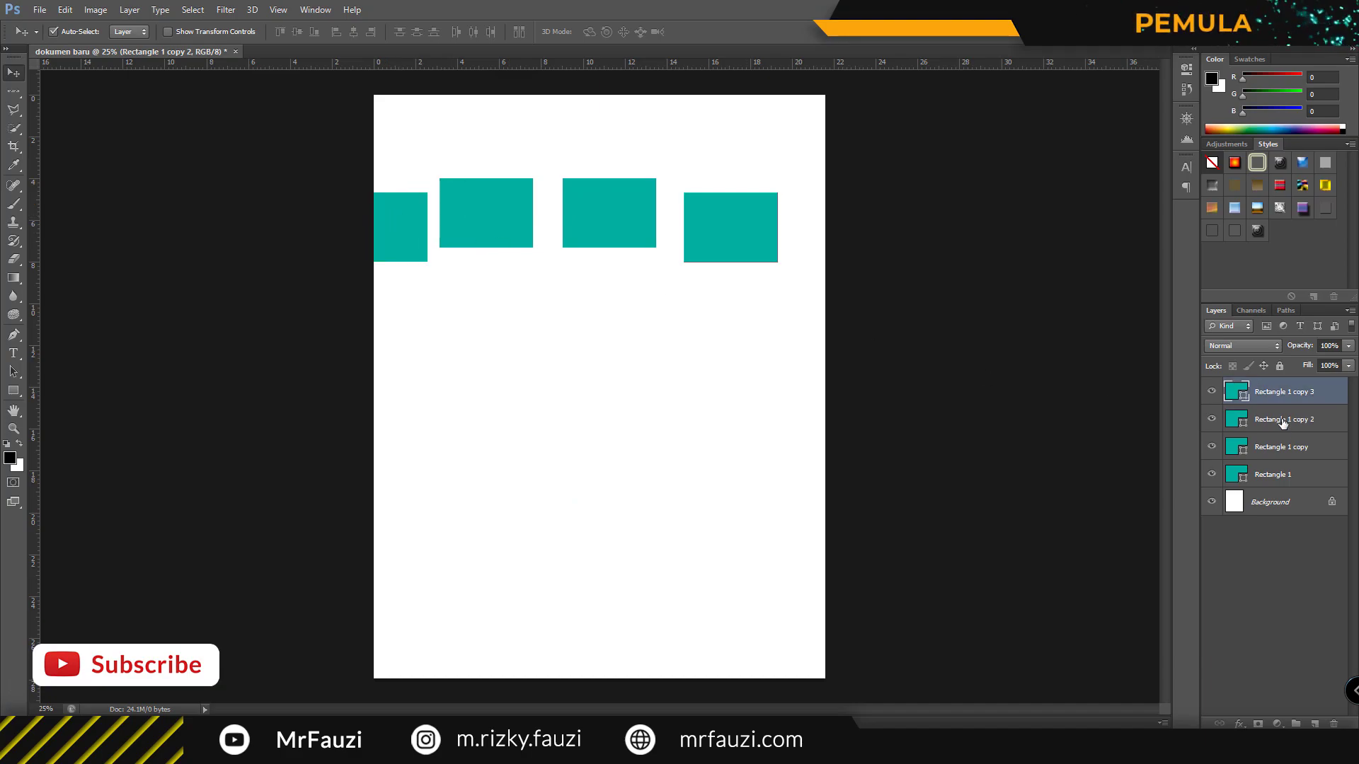
pyautogui.keyDown('shift'); pyautogui.click(1281, 474); pyautogui.keyUp('shift')
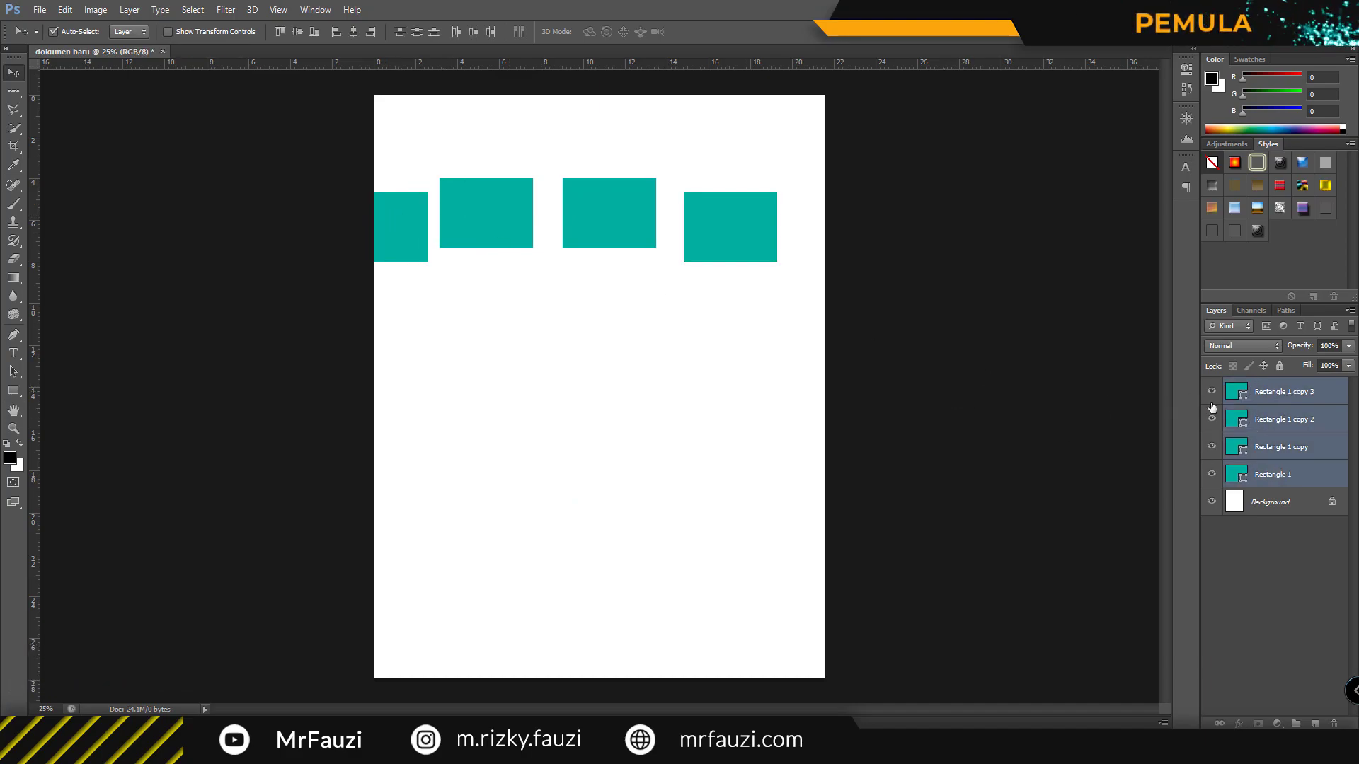
pyautogui.click(477, 36)
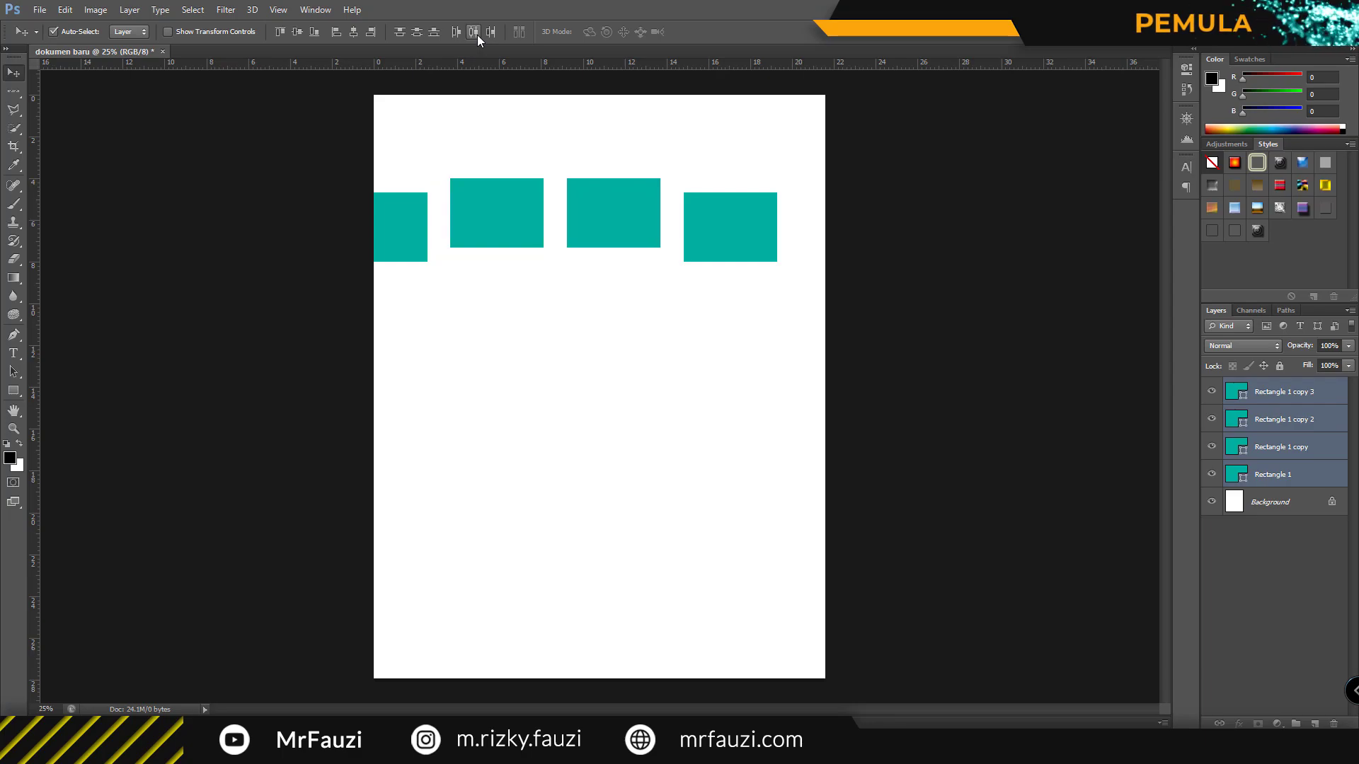
pyautogui.click(297, 35)
pyautogui.moveTo(619, 232)
pyautogui.mouseDown()
pyautogui.moveTo(665, 248)
pyautogui.moveTo(660, 142)
pyautogui.moveTo(648, 200)
pyautogui.mouseUp()
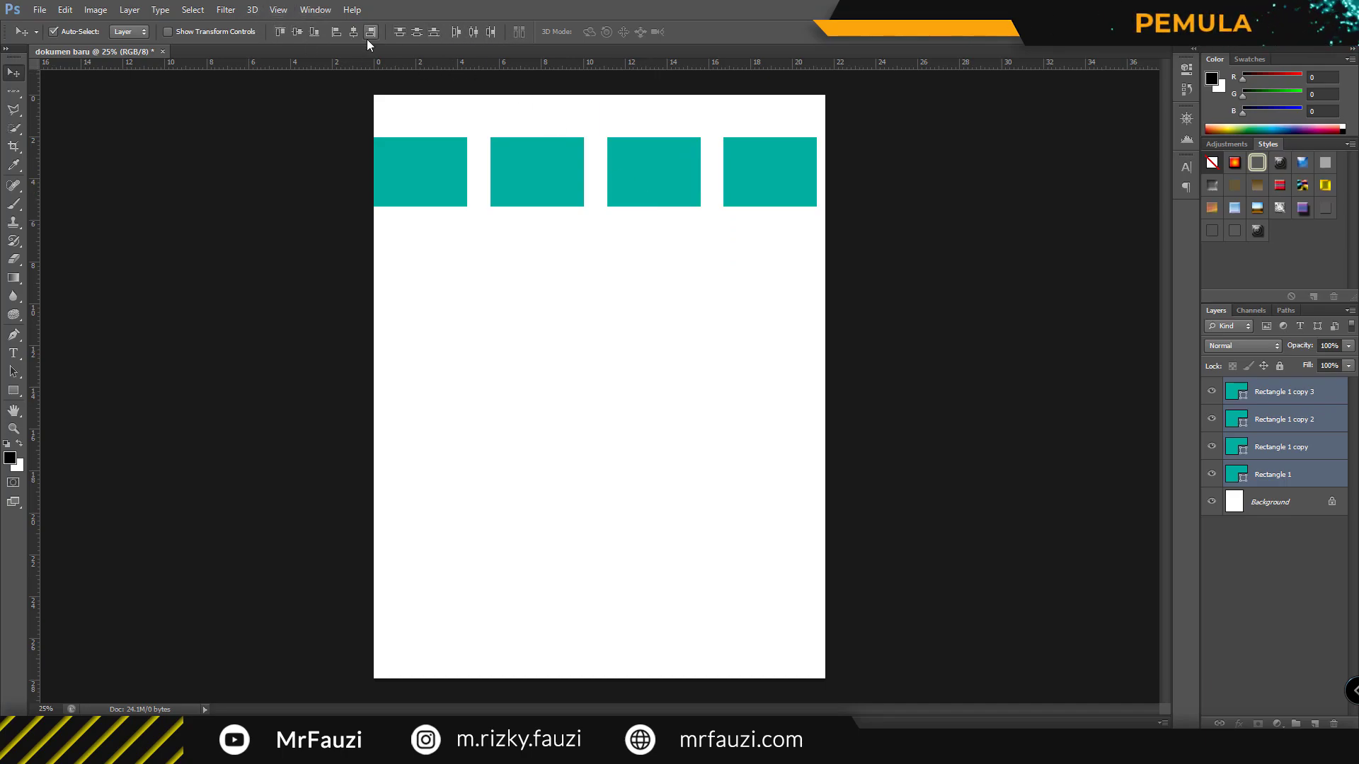
pyautogui.click(1263, 399)
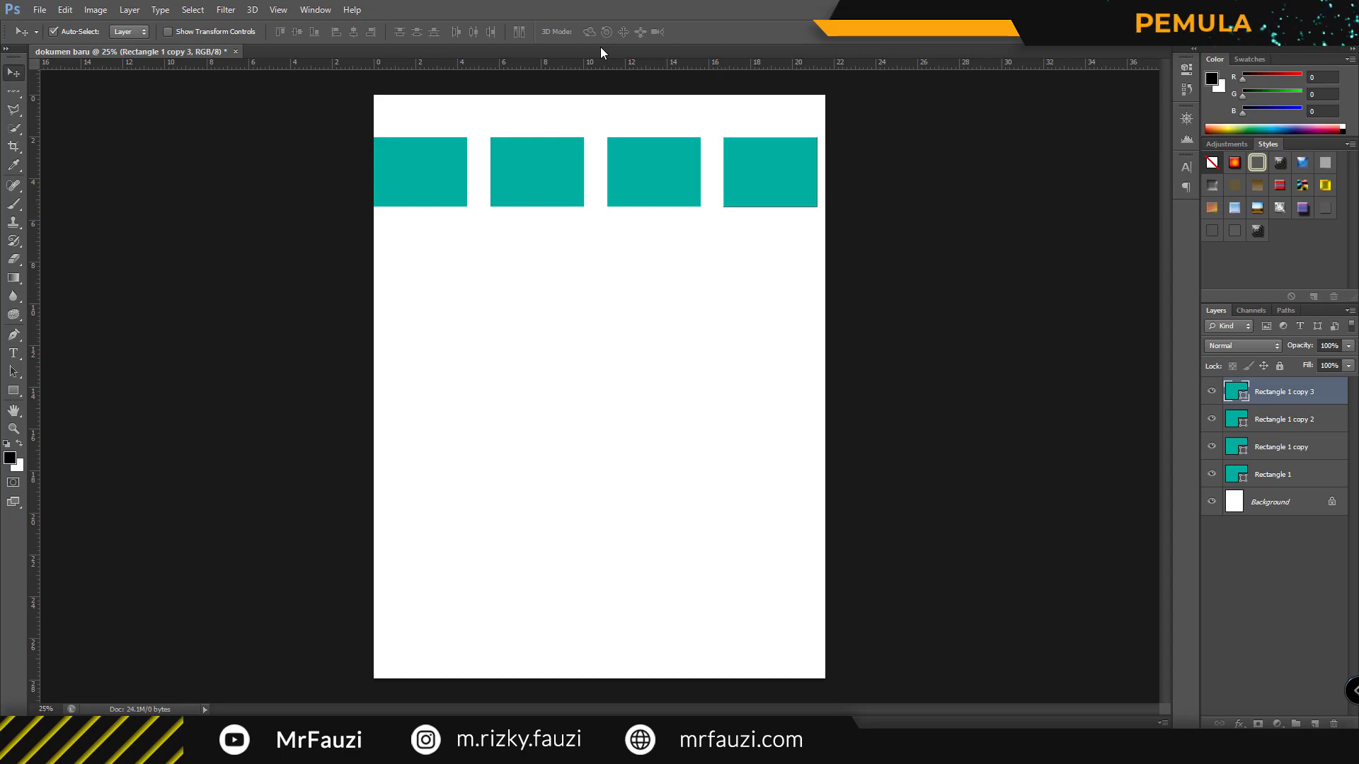
pyautogui.click(1295, 419)
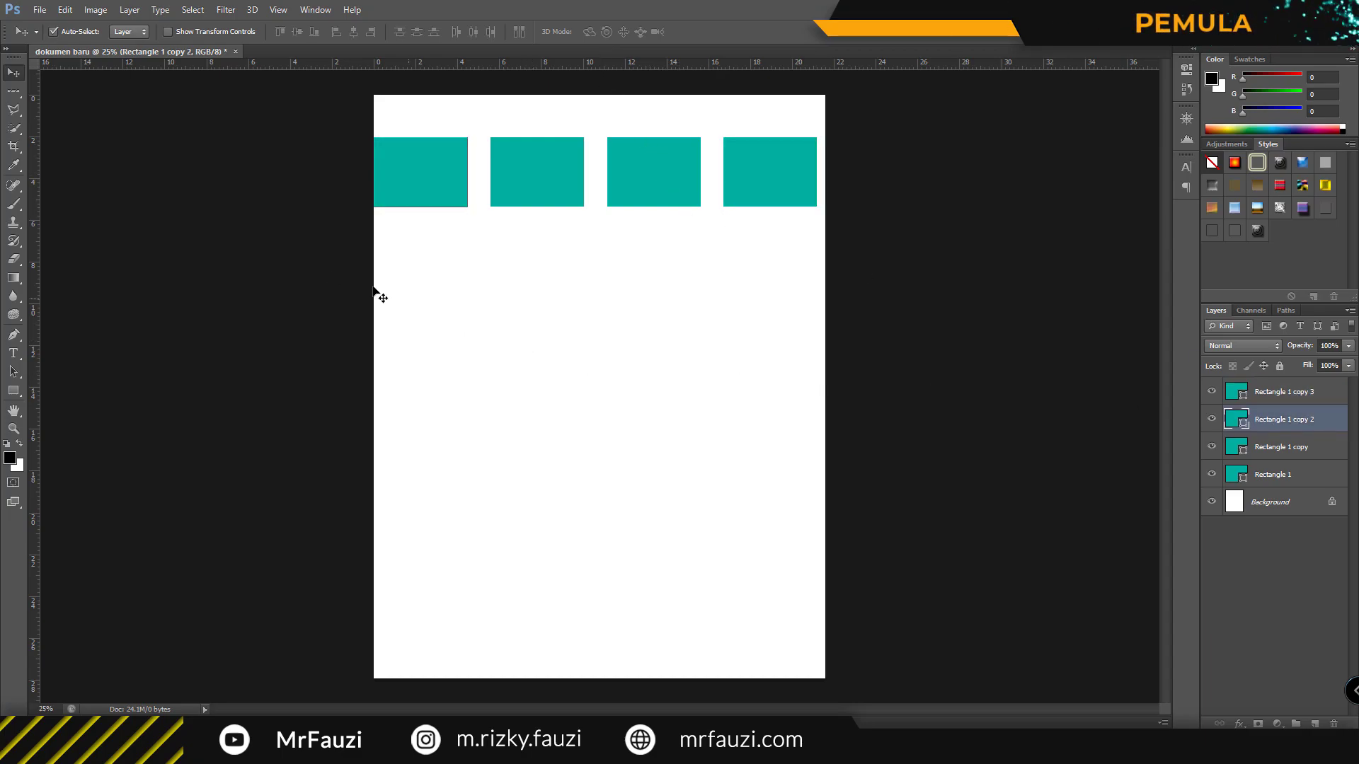
# Browse the Marquee, Lasso and Quick Selection tool variants.
pyautogui.click(8, 97)
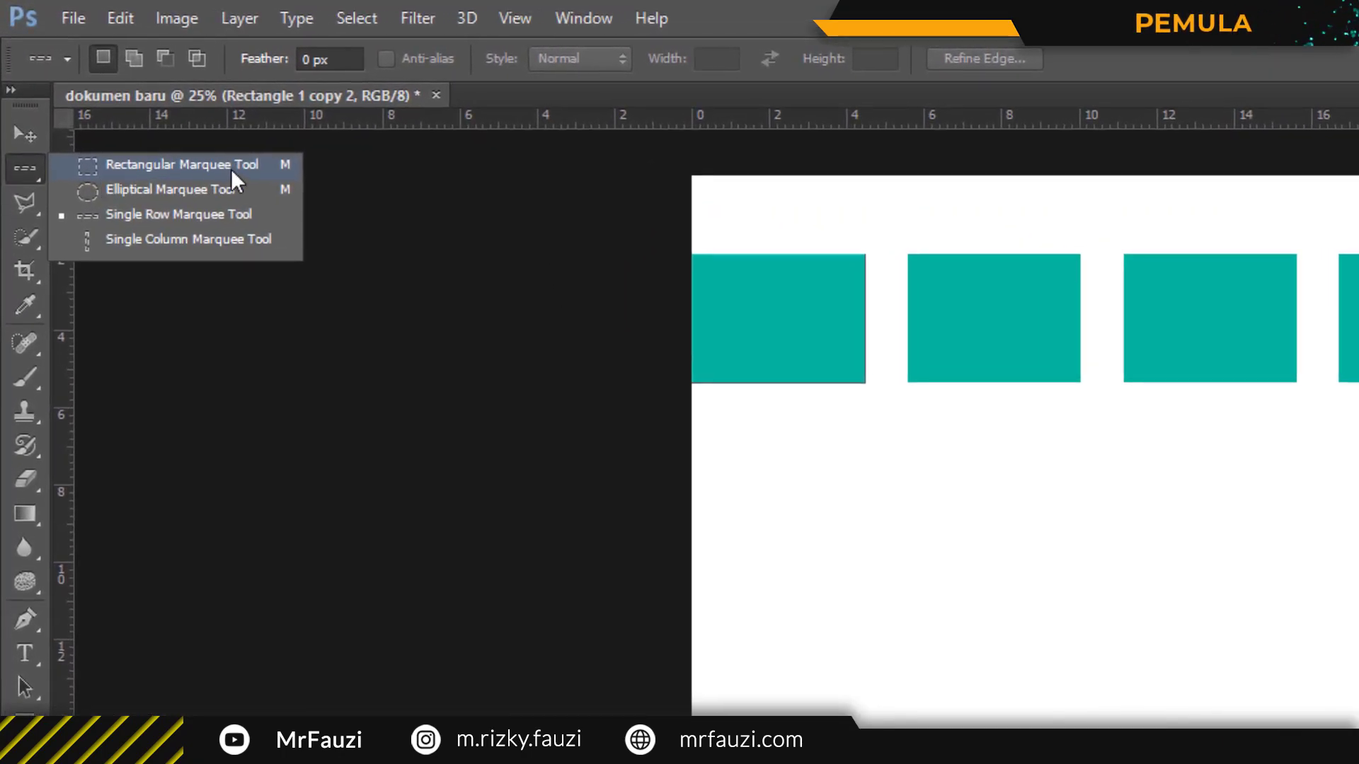
pyautogui.click(249, 169)
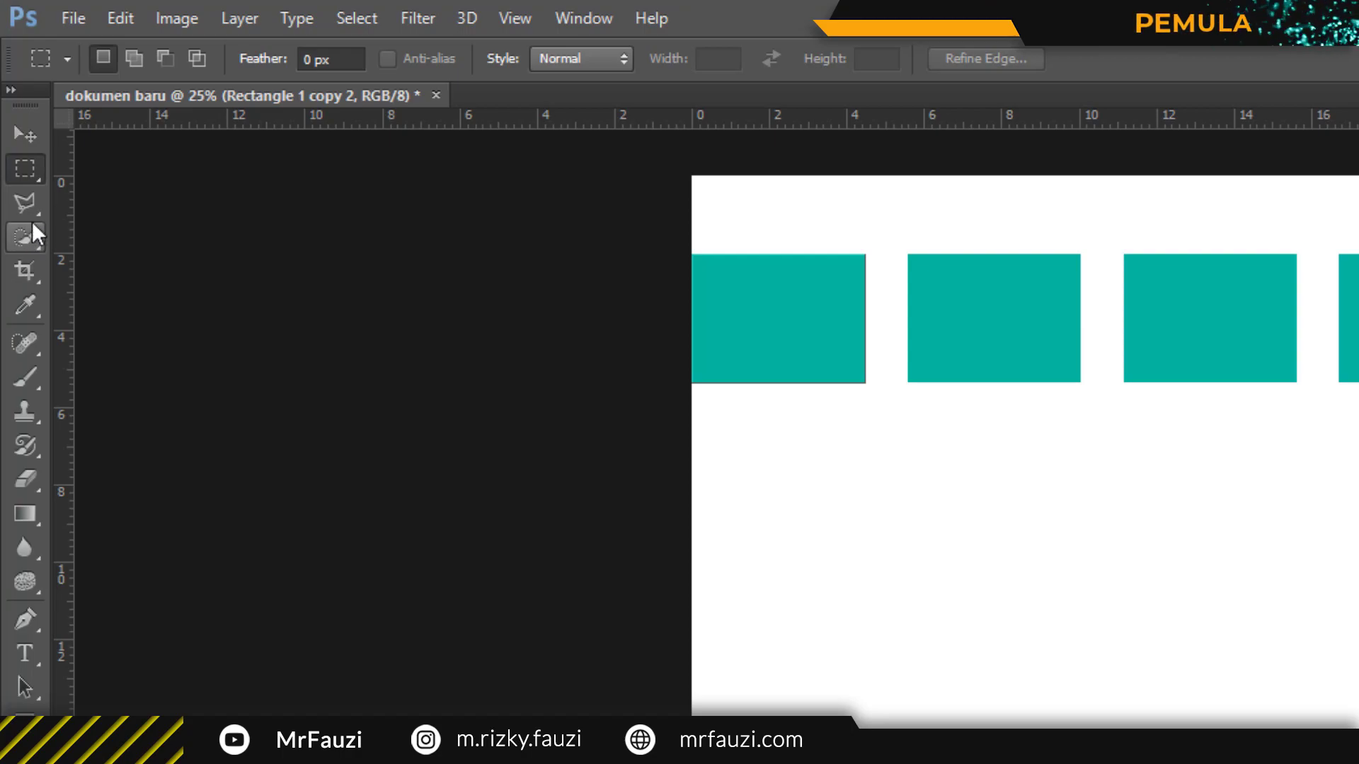
pyautogui.rightClick(29, 171)
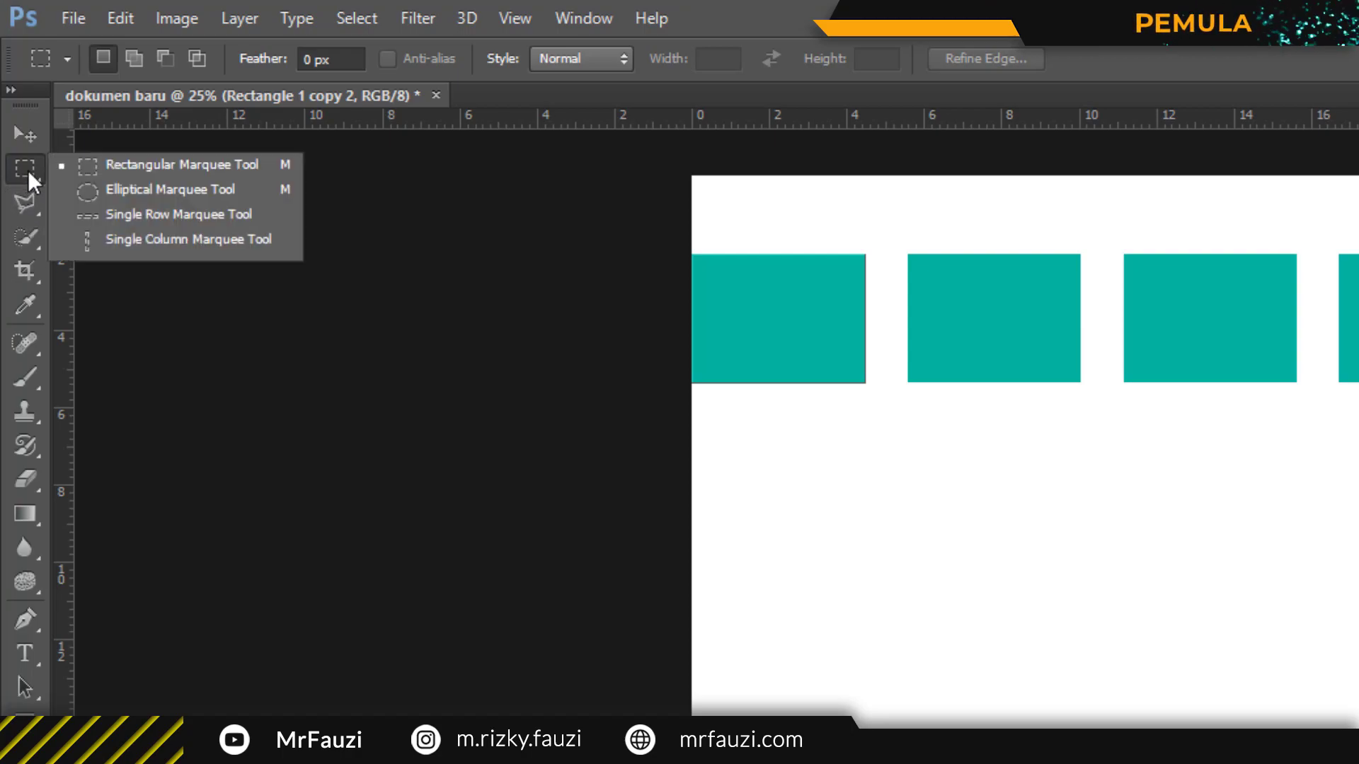
pyautogui.click(24, 214)
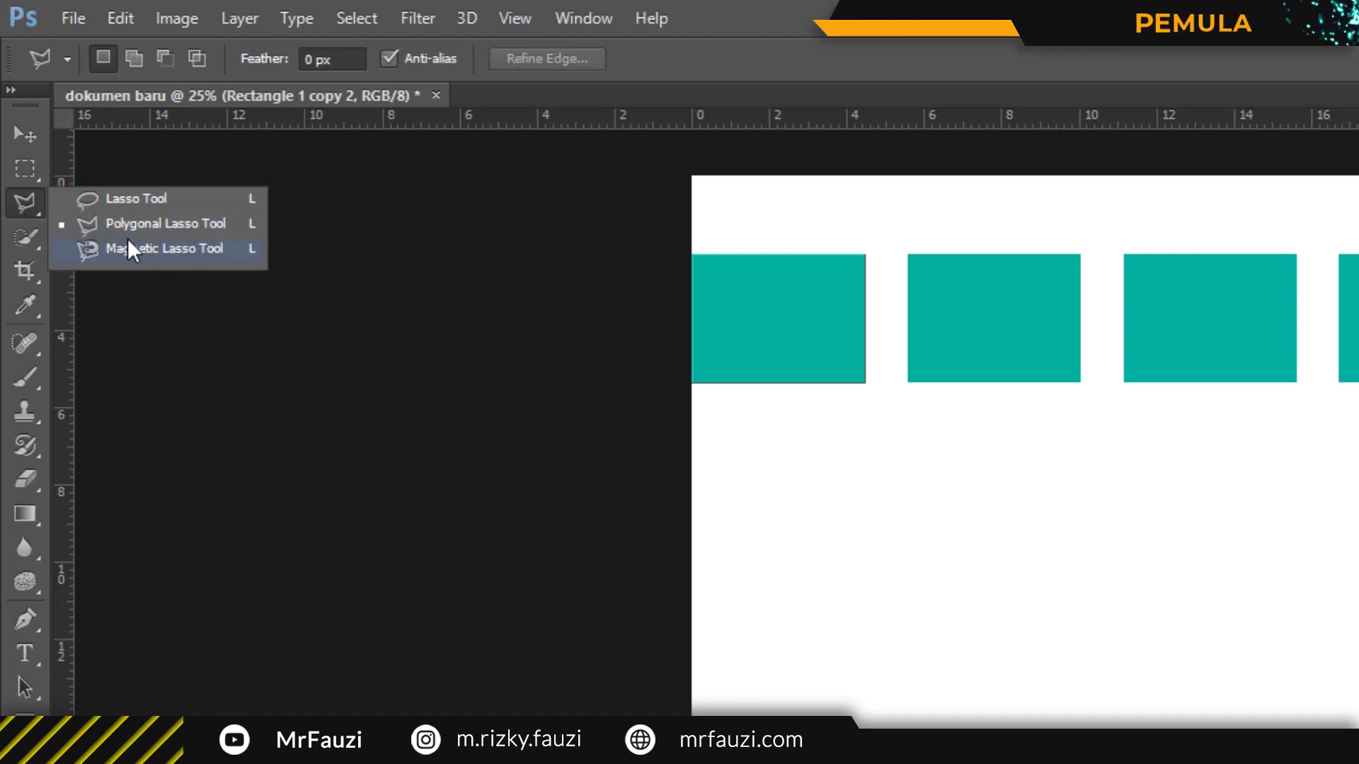
pyautogui.click(18, 234)
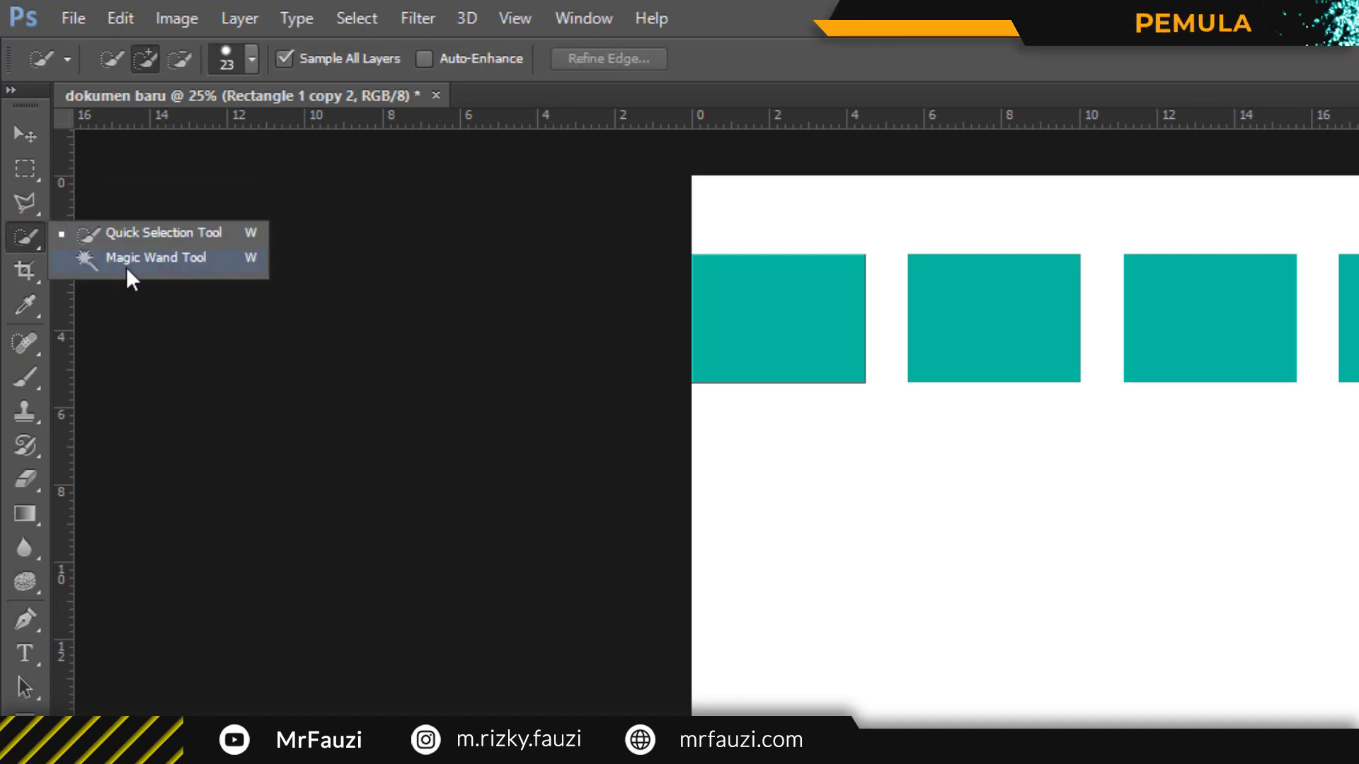
# Browse the Crop and Eyedropper variants, ending on the Rectangular Marquee tool.
pyautogui.click(30, 272)
pyautogui.click(27, 274)
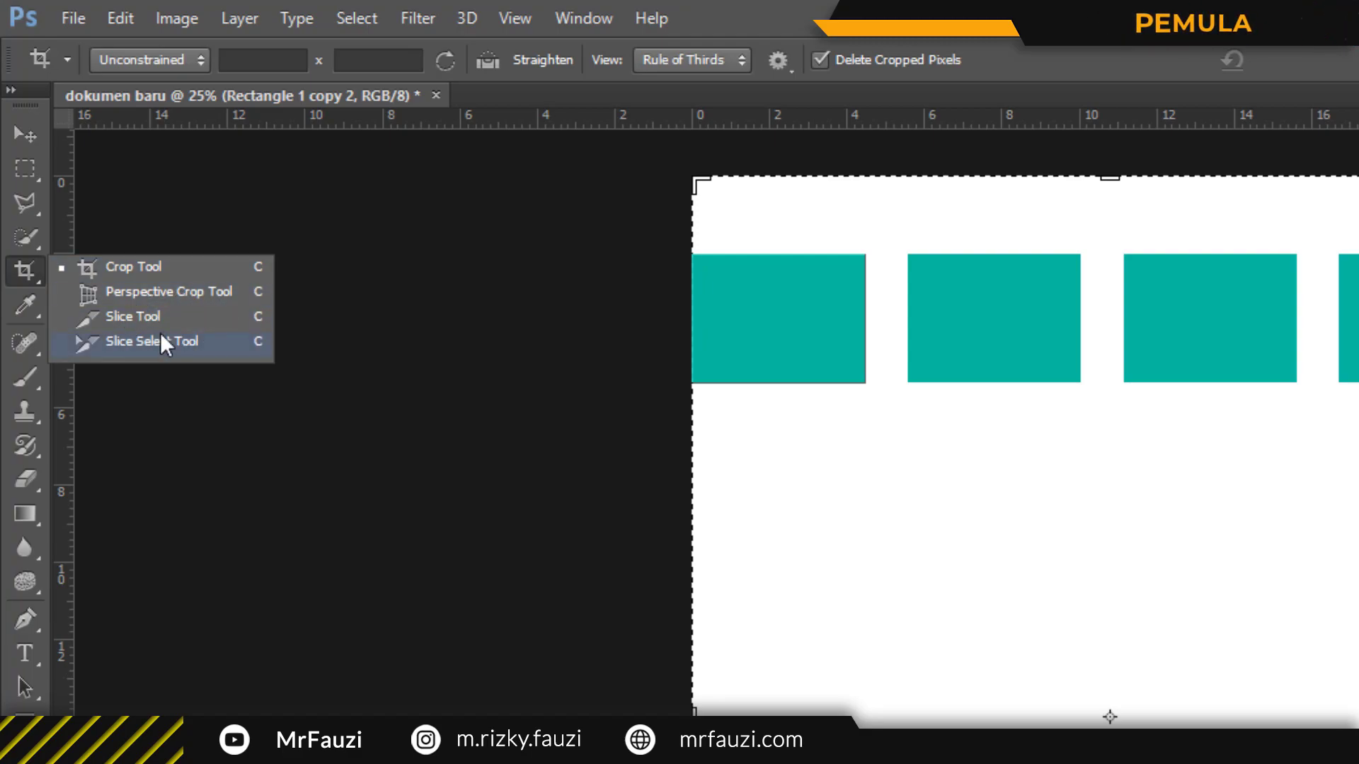
pyautogui.click(23, 303)
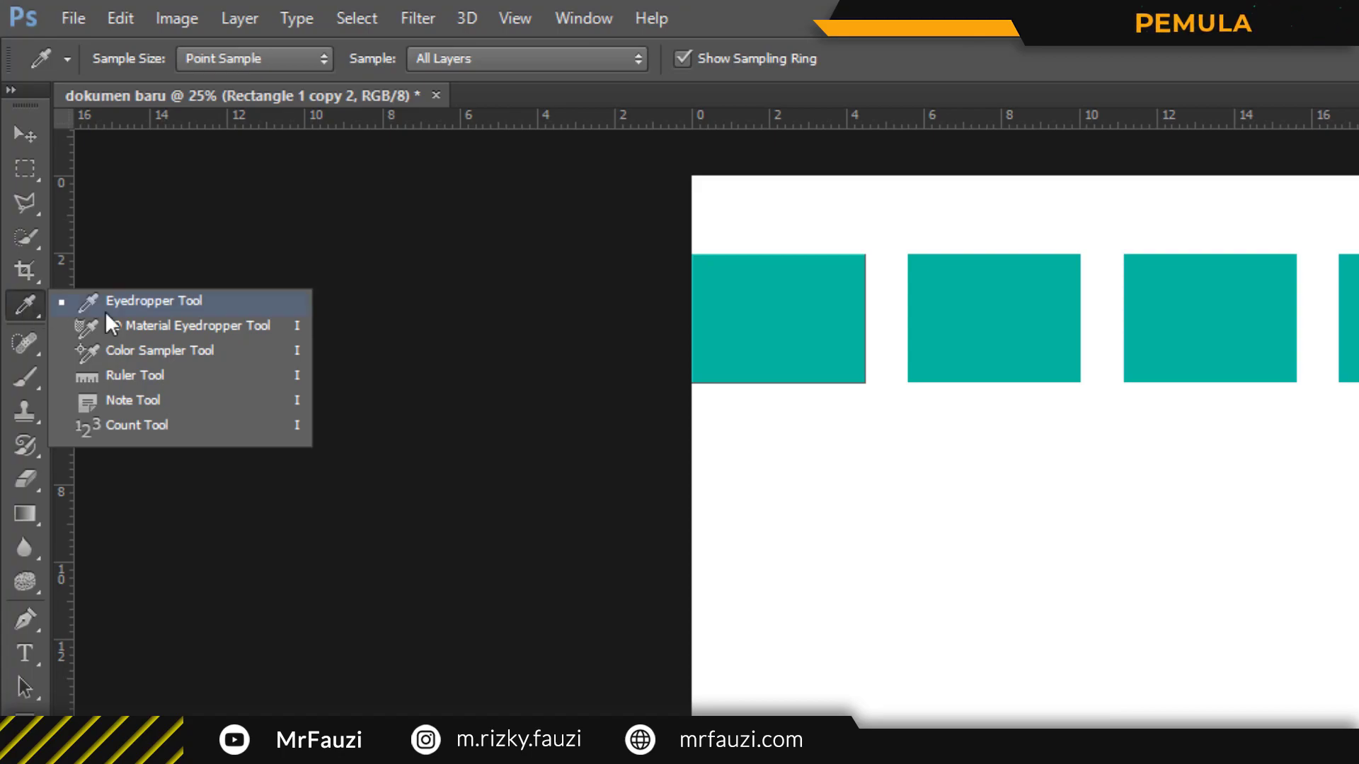
pyautogui.click(24, 273)
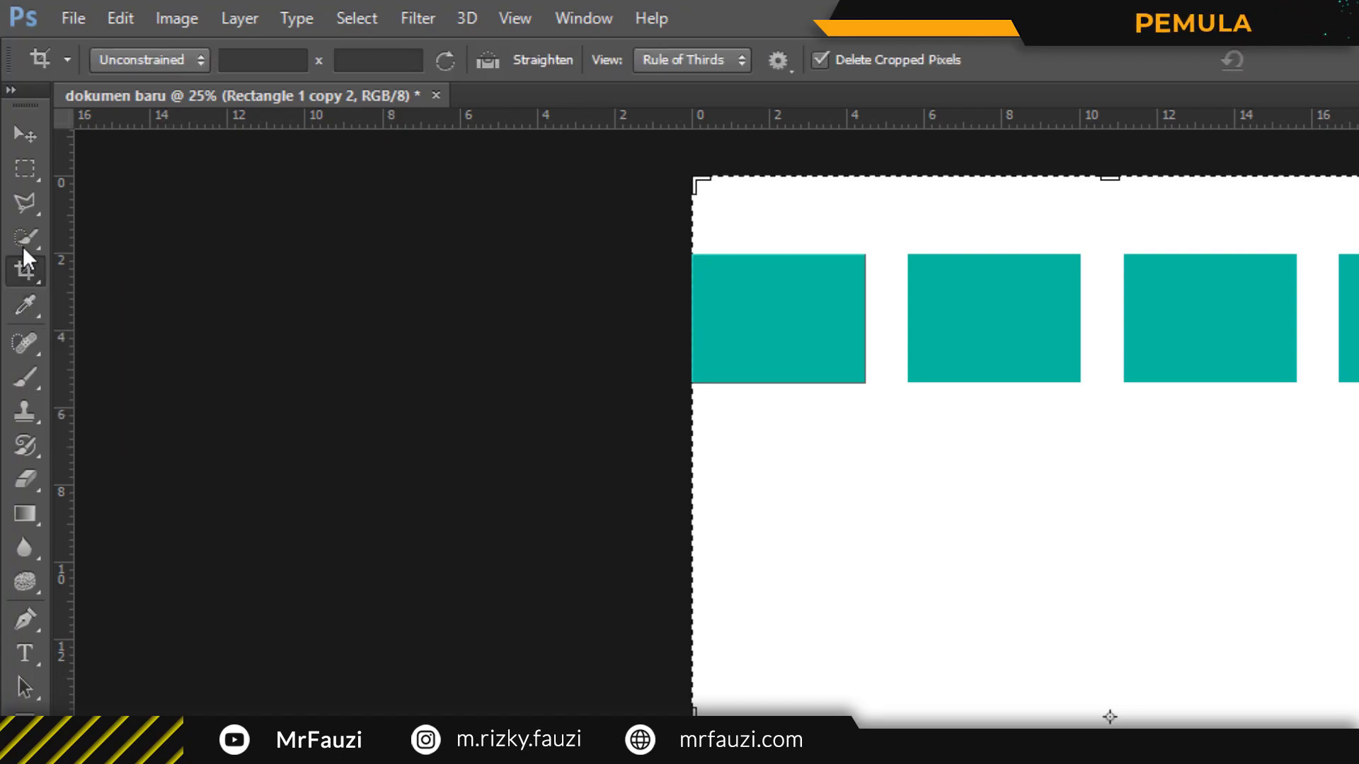
pyautogui.click(23, 239)
pyautogui.click(24, 205)
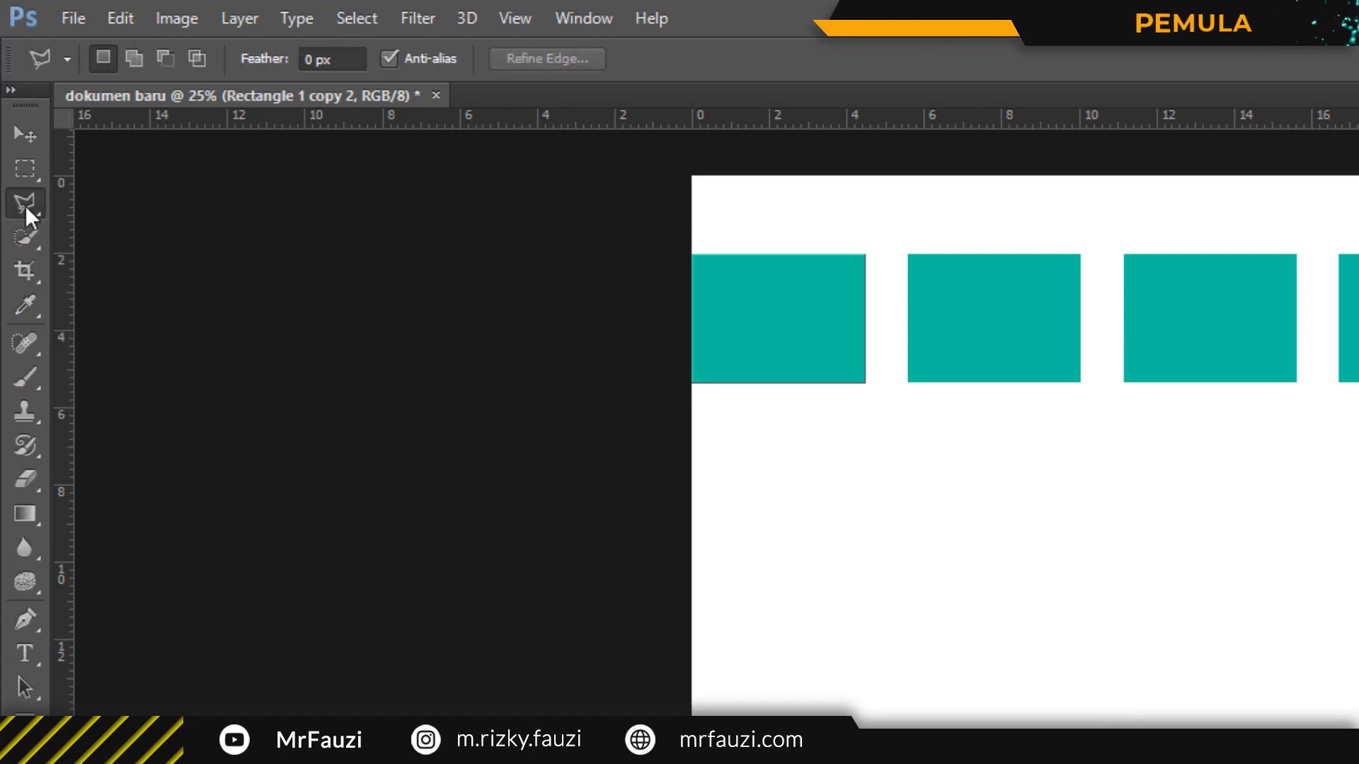
pyautogui.click(24, 171)
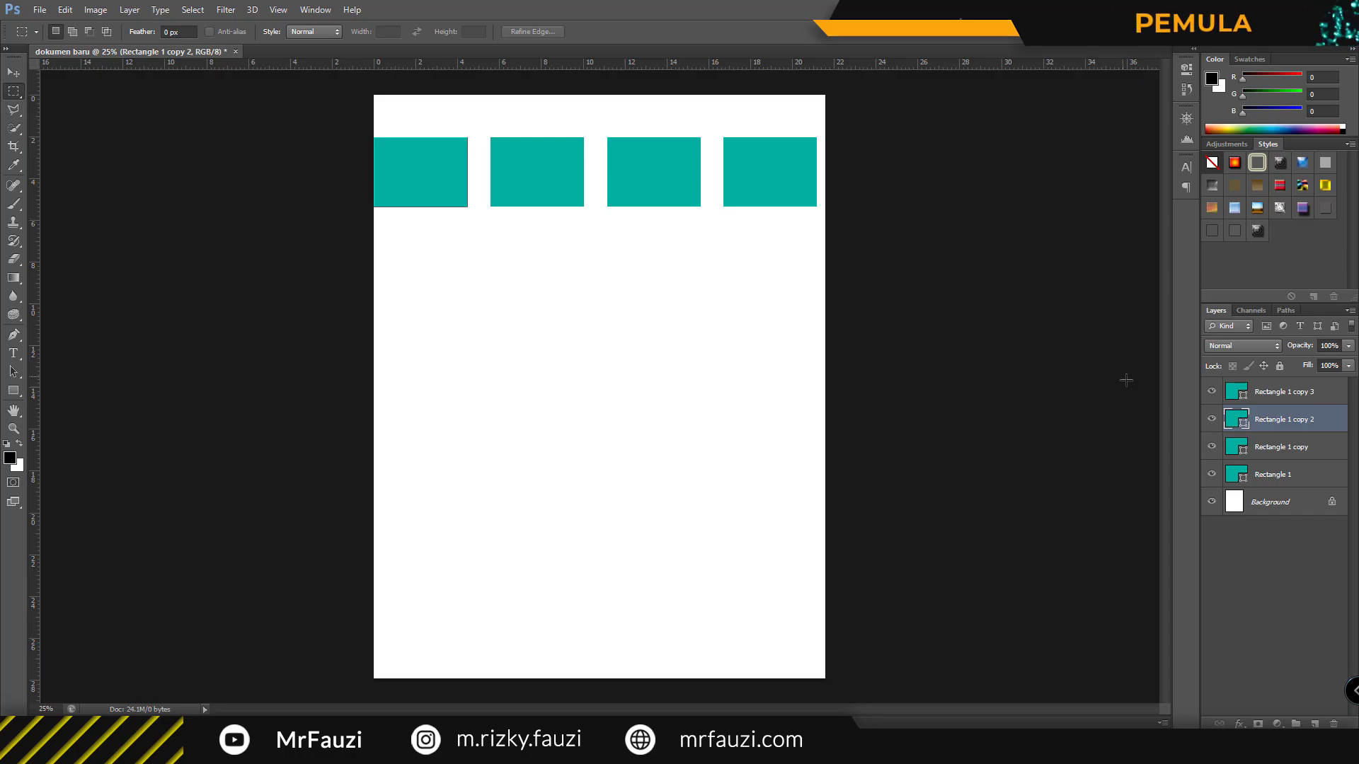
# Rasterize the Rectangle 1 copy 3 layer.
pyautogui.click(1302, 398)
pyautogui.rightClick(1281, 397)
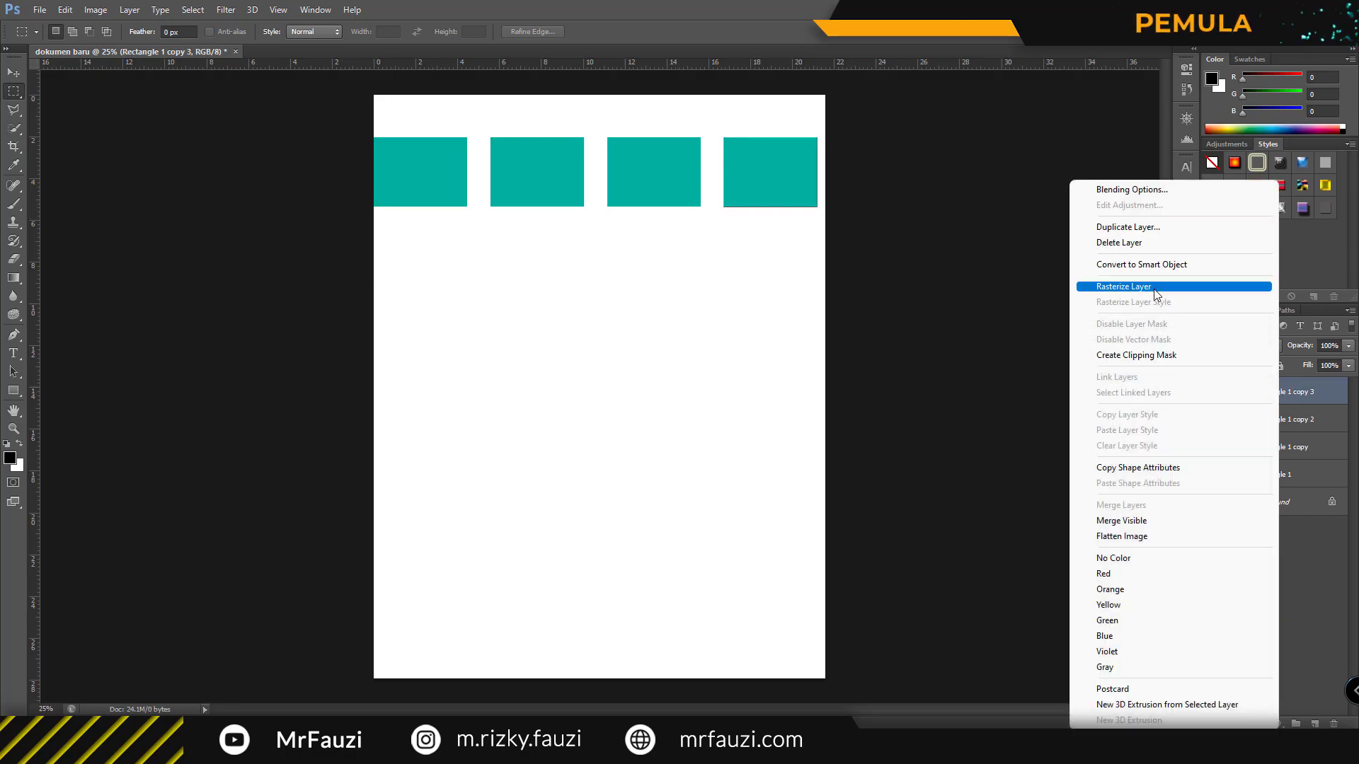
pyautogui.click(1156, 287)
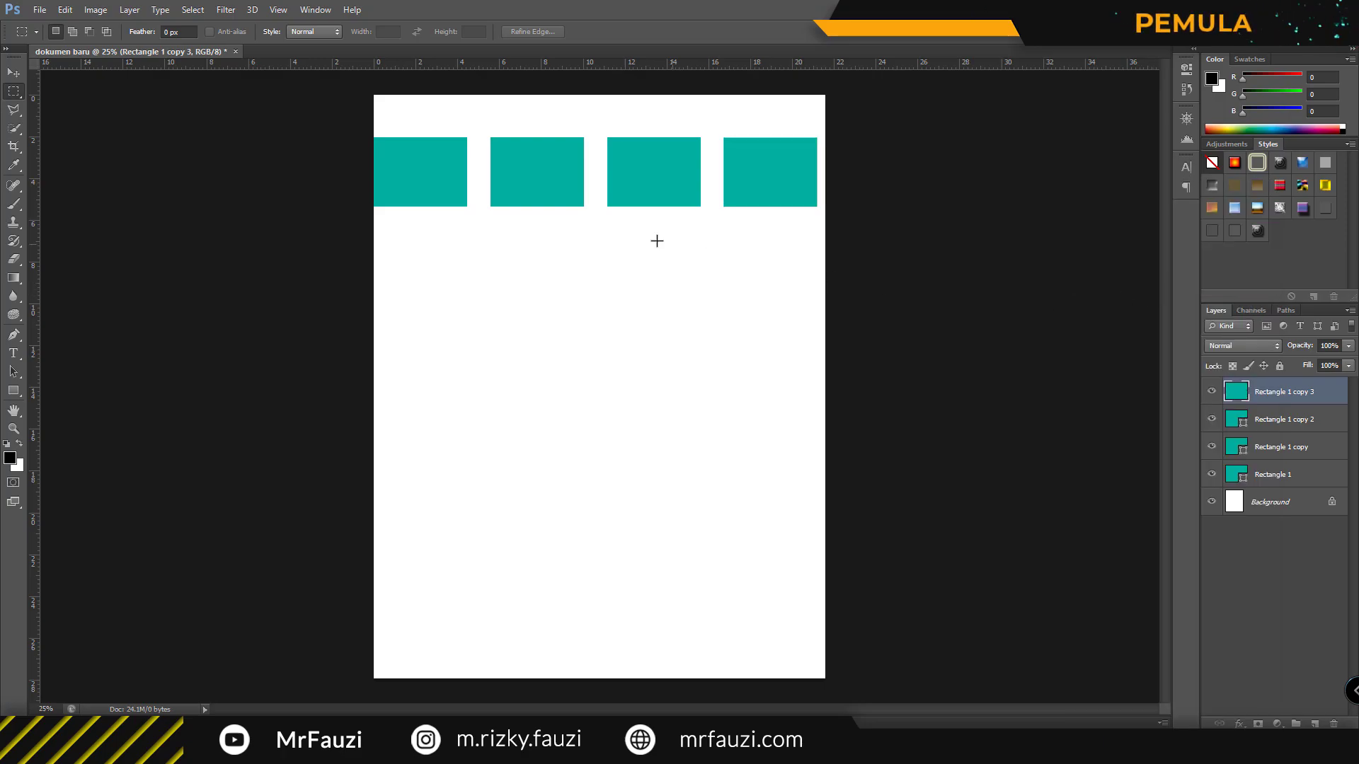
# Scatter the teal rectangles to new spots around the page.
pyautogui.click(14, 74)
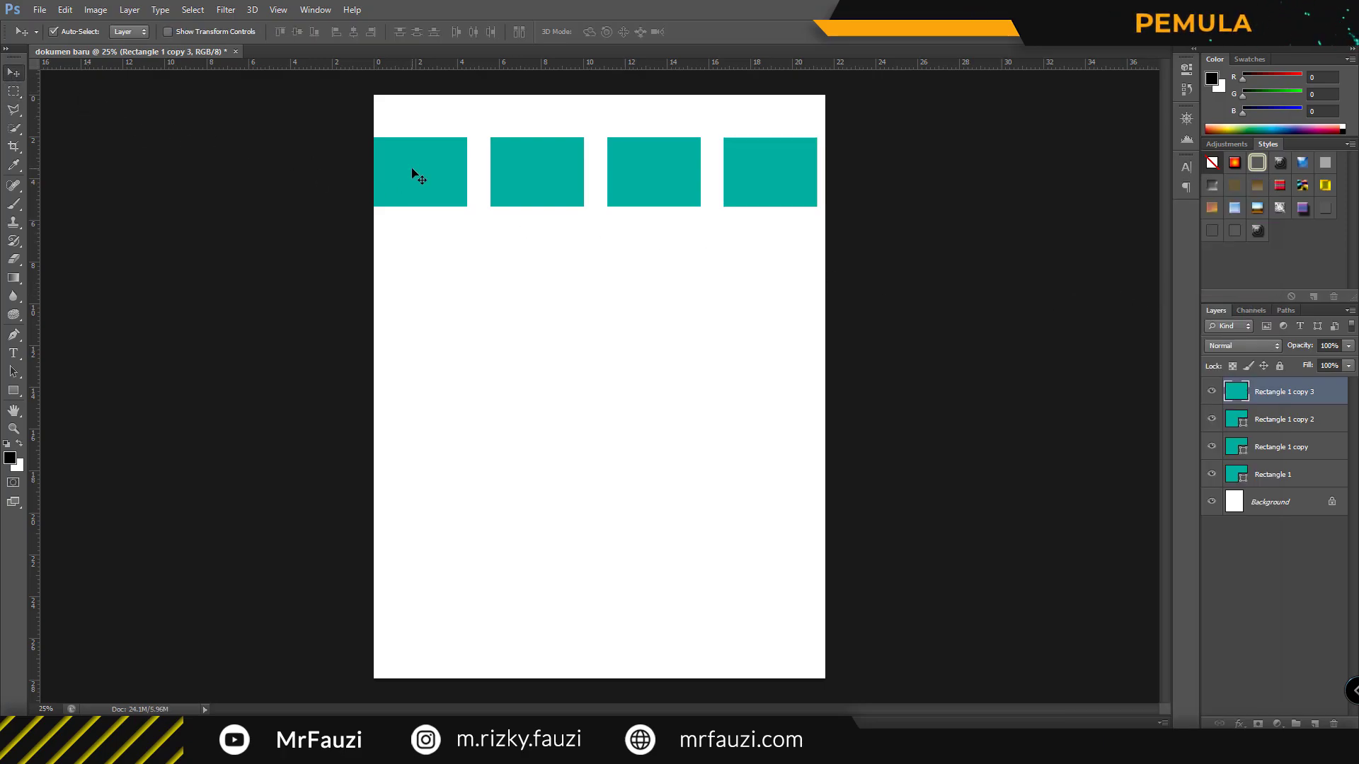
pyautogui.moveTo(418, 177); pyautogui.dragTo(535, 340)
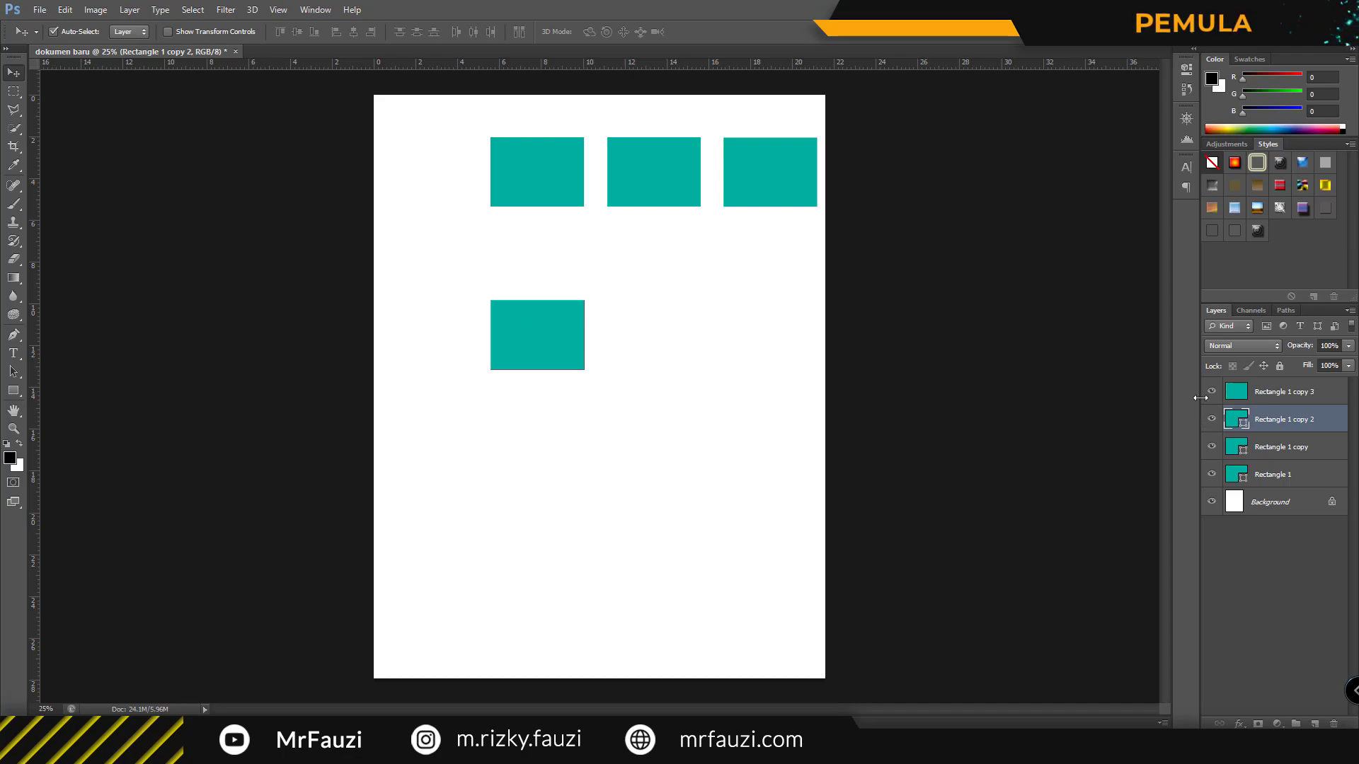
pyautogui.moveTo(534, 172); pyautogui.dragTo(698, 438)
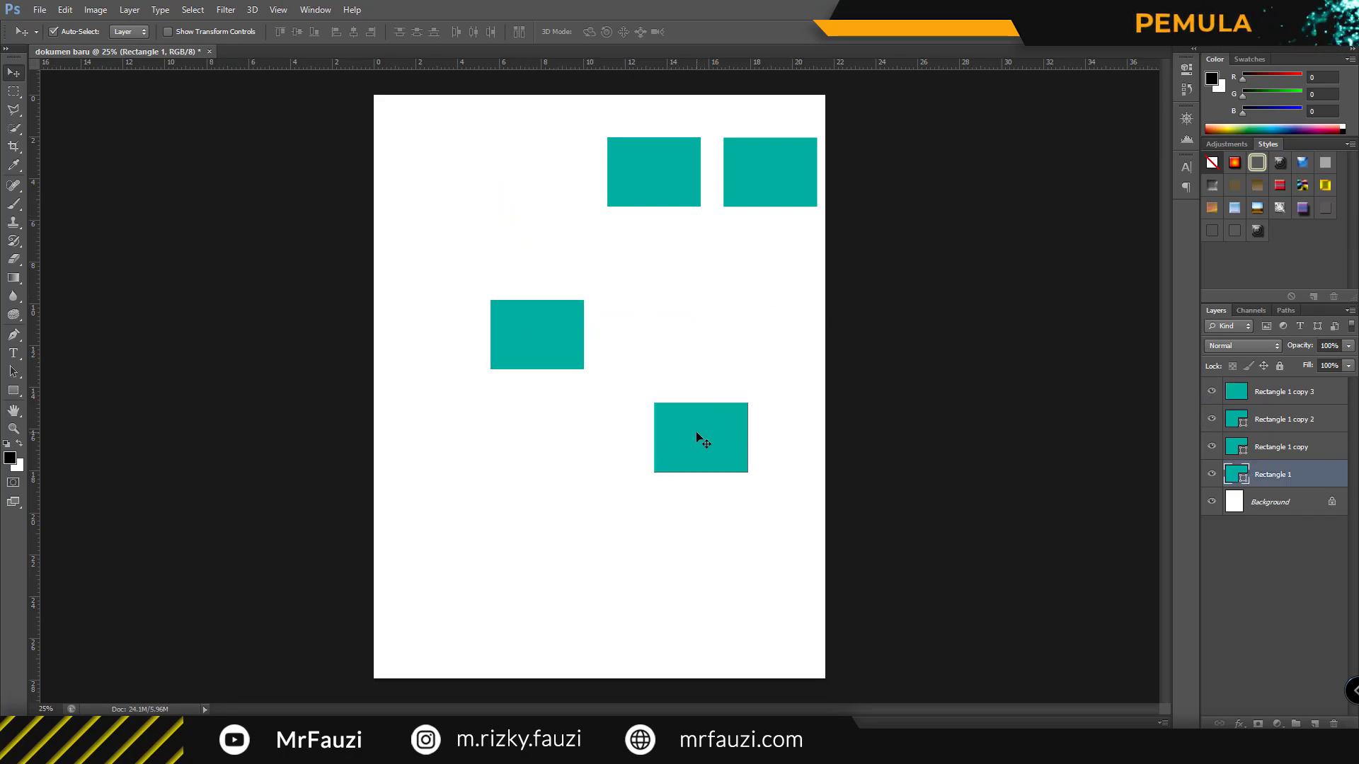
pyautogui.click(1302, 397)
pyautogui.moveTo(722, 191)
pyautogui.mouseDown()
pyautogui.moveTo(691, 259)
pyautogui.moveTo(454, 214)
pyautogui.mouseUp()
pyautogui.click(14, 91)
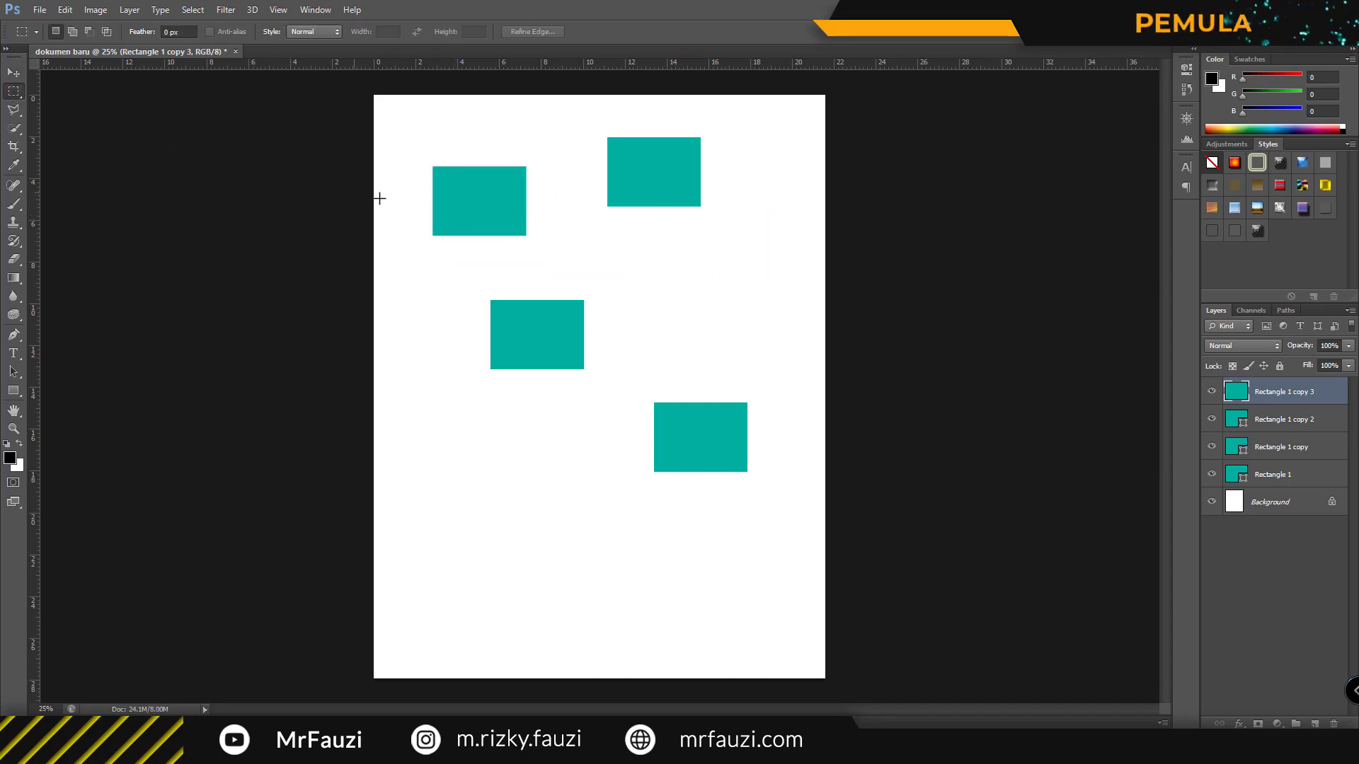
# Erase the lower-right part of the top-left rectangle, then clear the selection.
pyautogui.moveTo(551, 196); pyautogui.dragTo(477, 248)
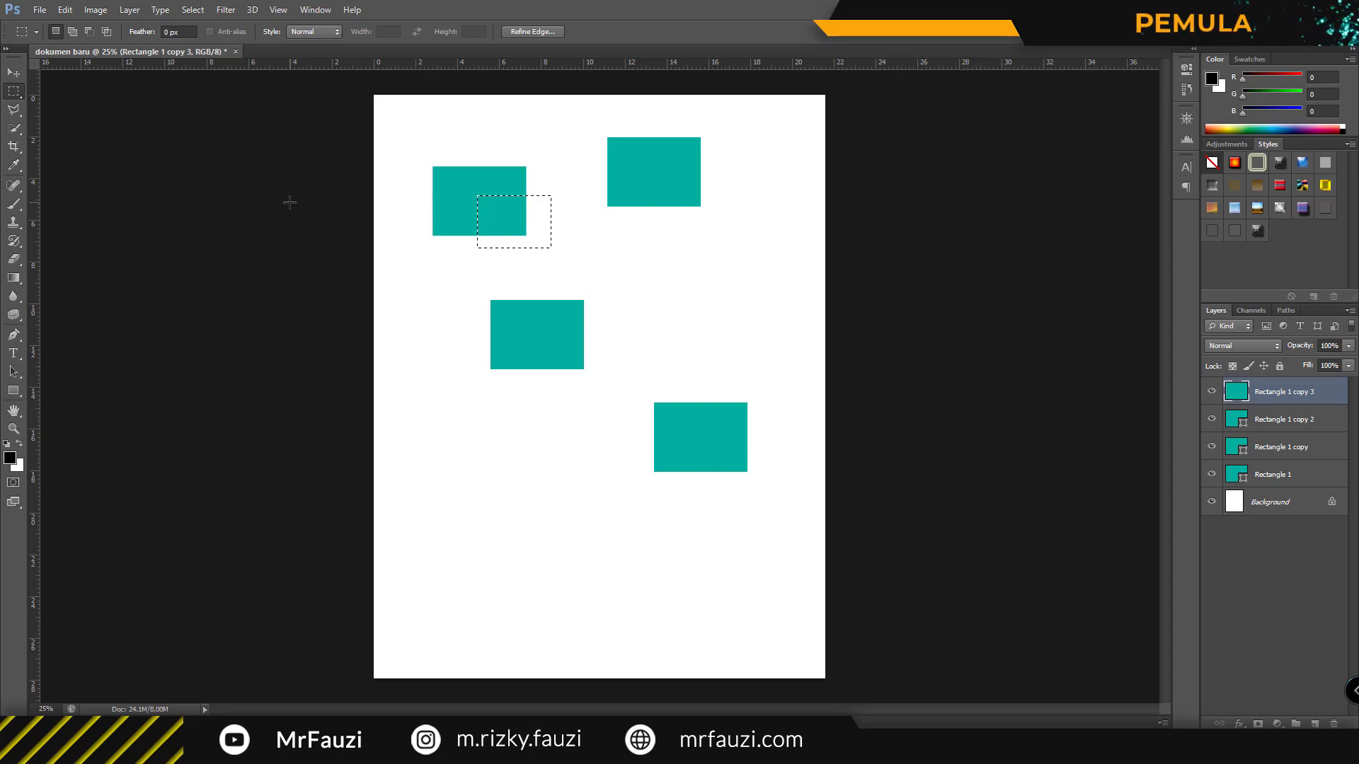
pyautogui.press('Delete')
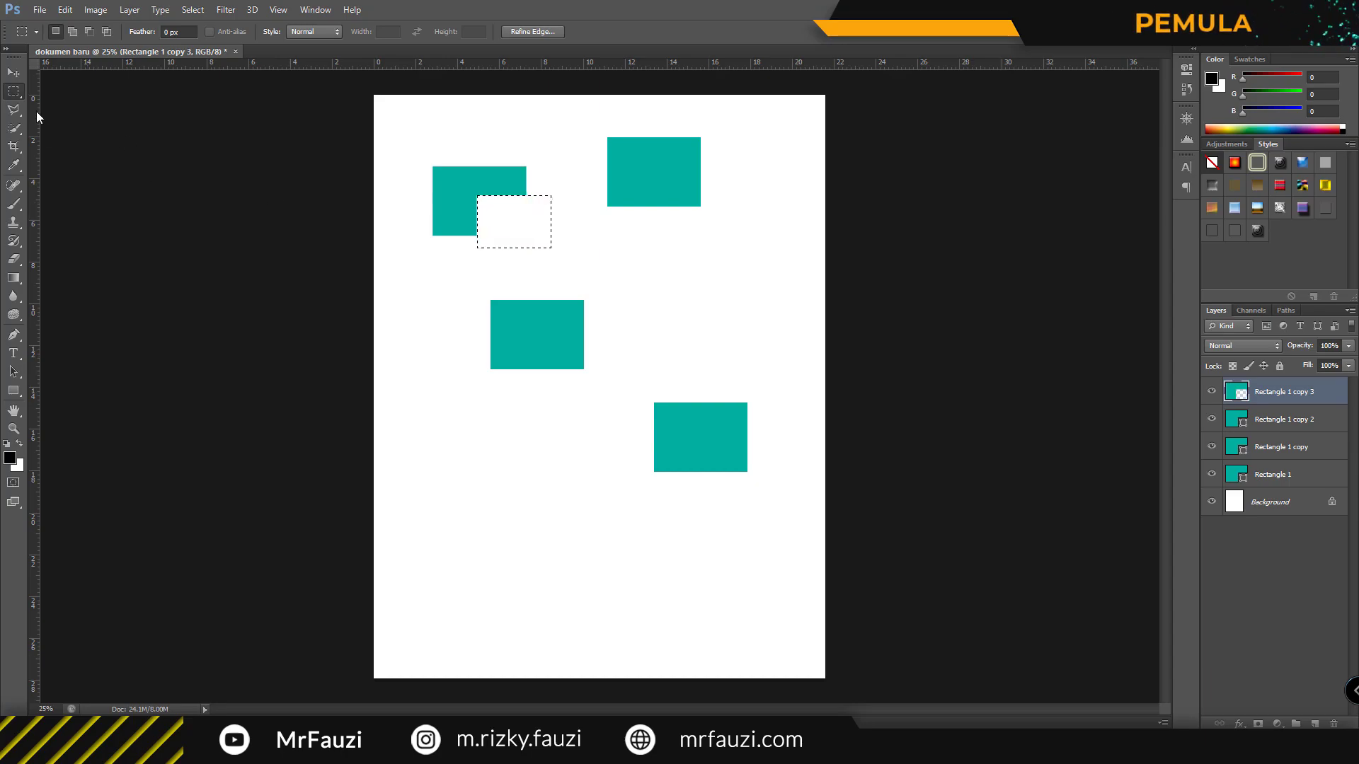
pyautogui.click(14, 72)
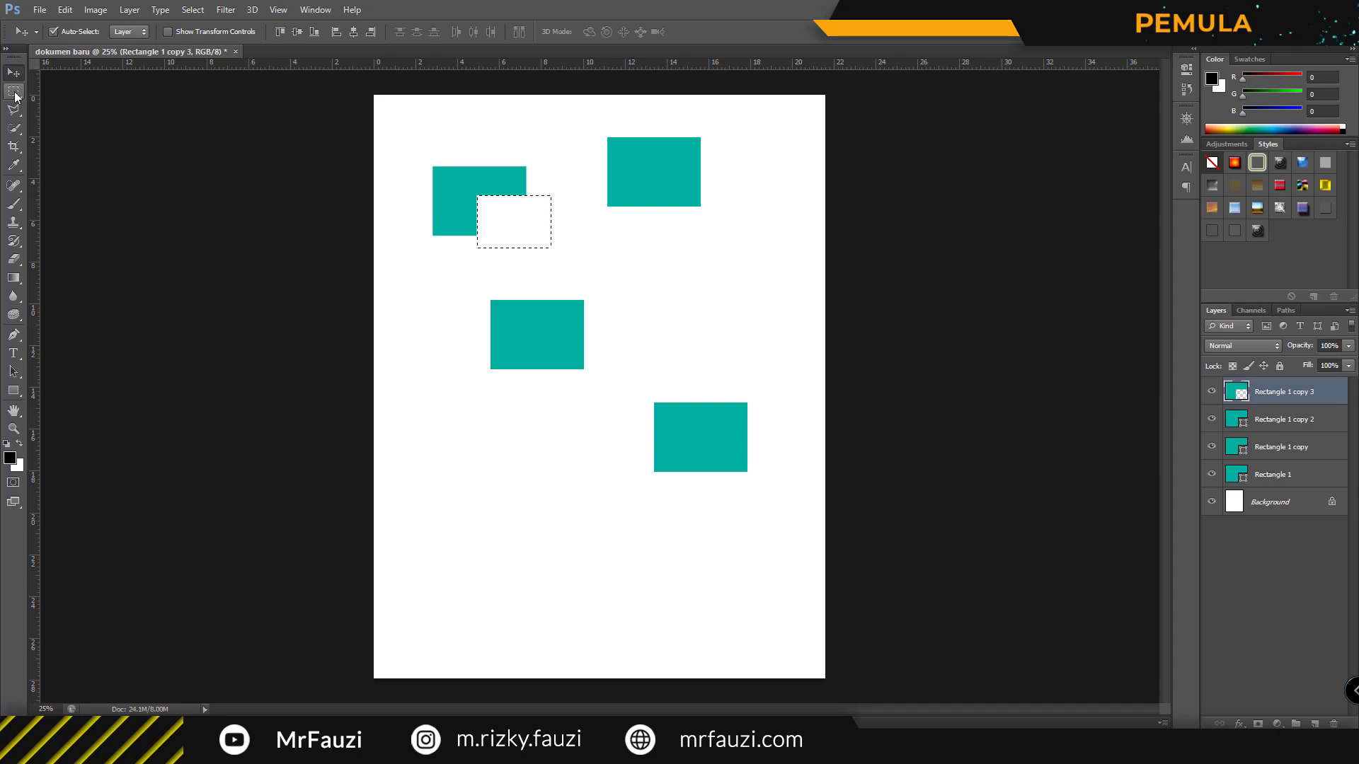
pyautogui.click(15, 93)
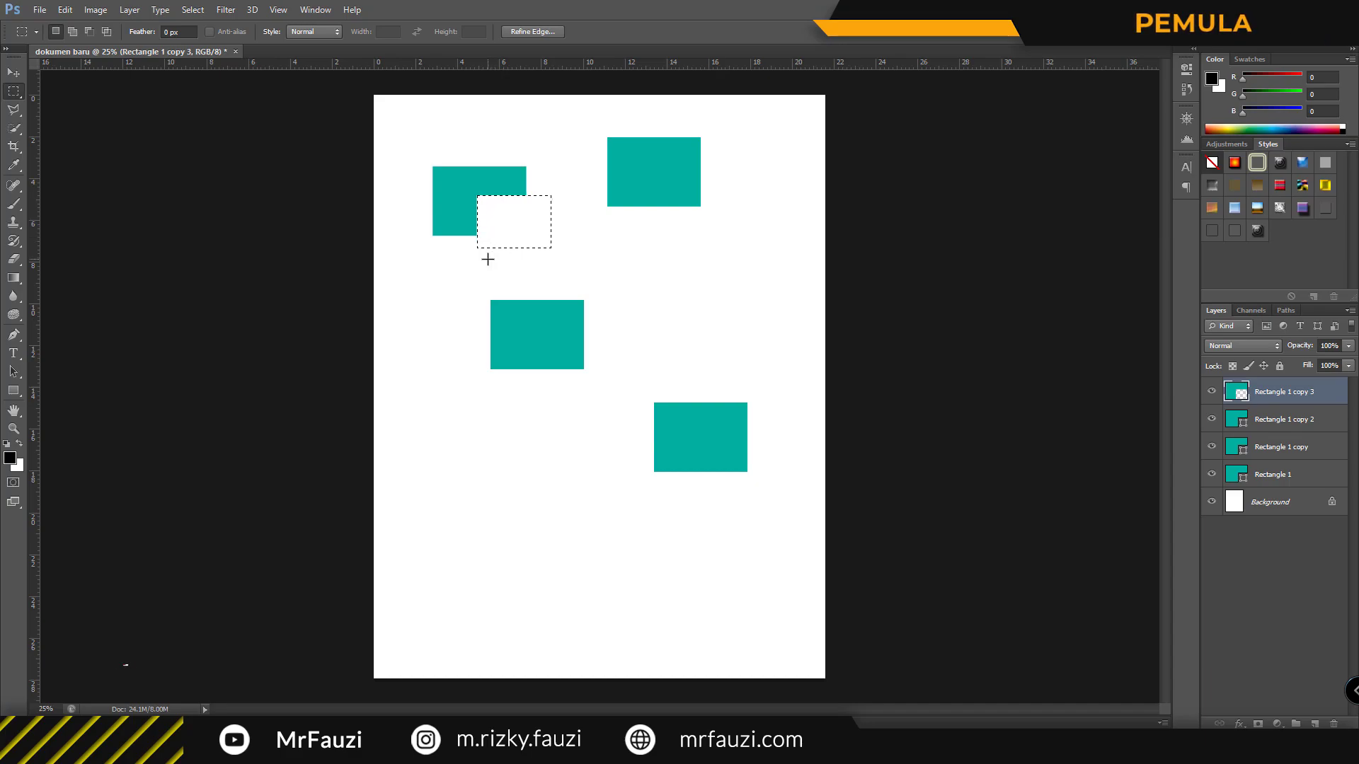
pyautogui.click(486, 258)
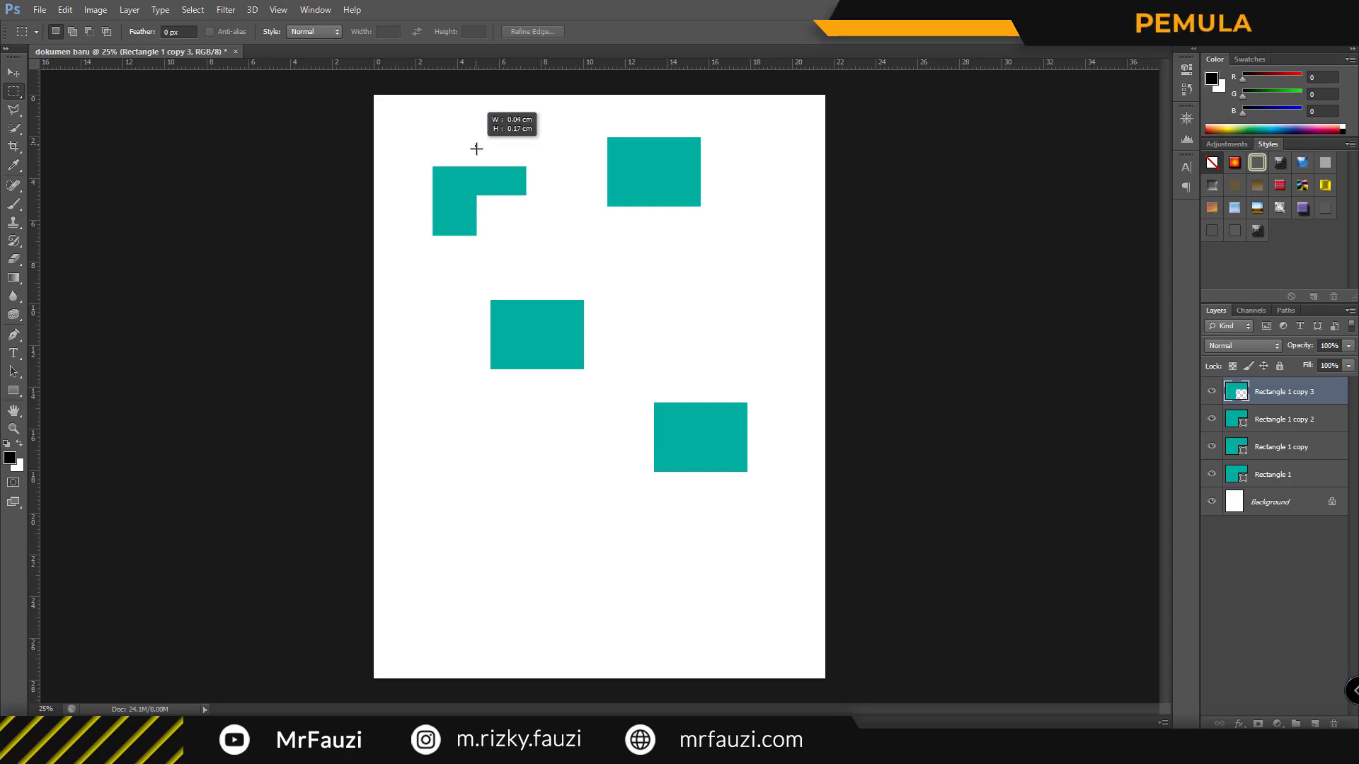
# Erase the upper-middle part and leftover sliver, leaving a narrow left strip.
pyautogui.moveTo(477, 144); pyautogui.dragTo(516, 214)
pyautogui.press('Delete')
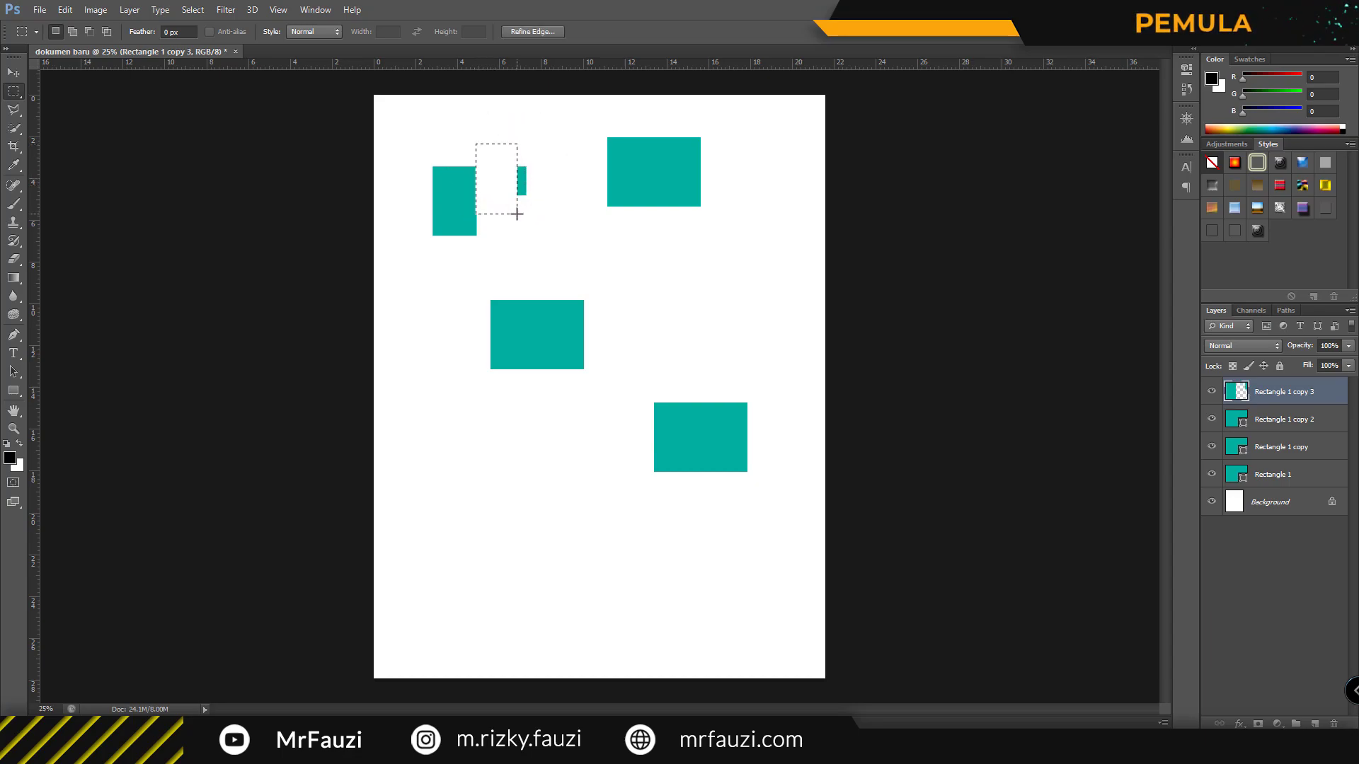
pyautogui.moveTo(540, 153); pyautogui.dragTo(512, 215)
pyautogui.press('Delete')
# Erase a circular elliptical-marquee bite from the lower part of the top-left strip.
pyautogui.rightClick(14, 91)
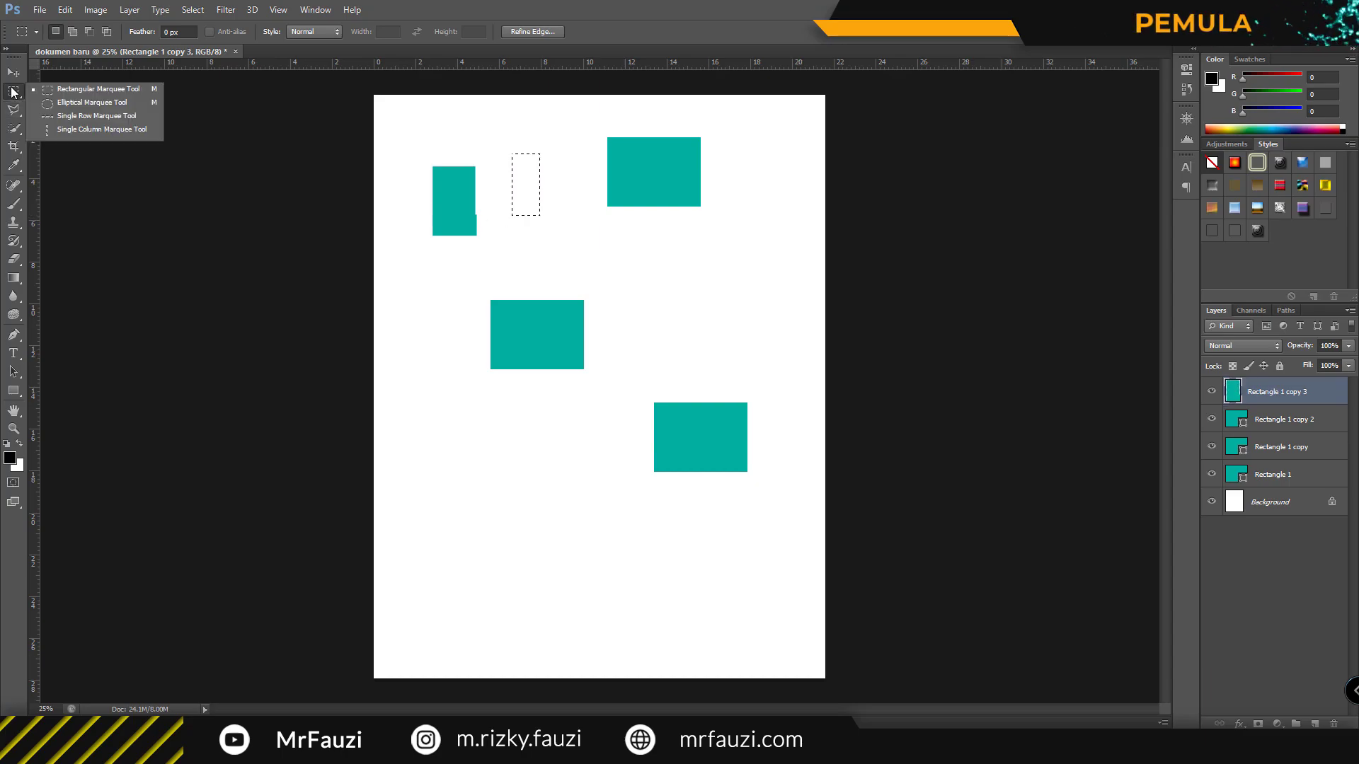
pyautogui.click(86, 104)
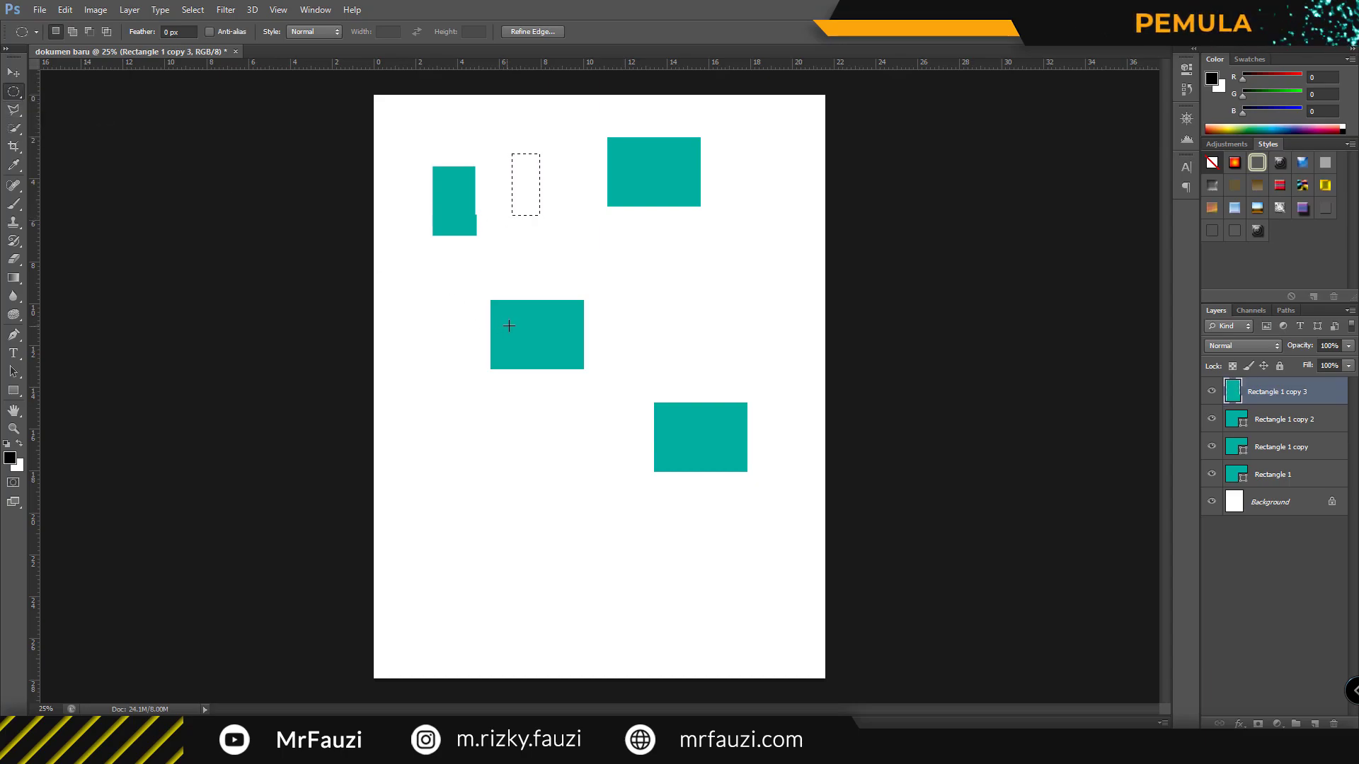
pyautogui.moveTo(491, 292); pyautogui.dragTo(551, 348)
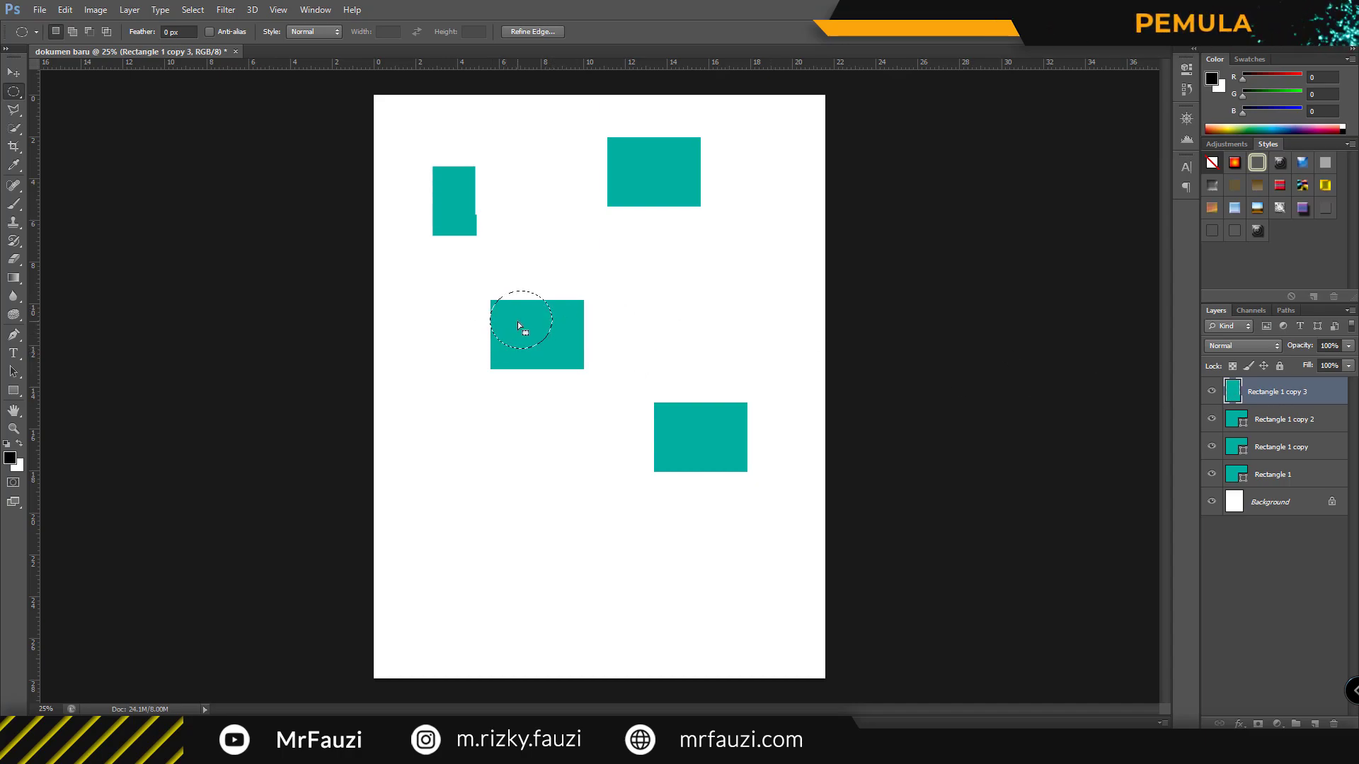
pyautogui.moveTo(517, 322); pyautogui.dragTo(464, 221)
pyautogui.press('Delete')
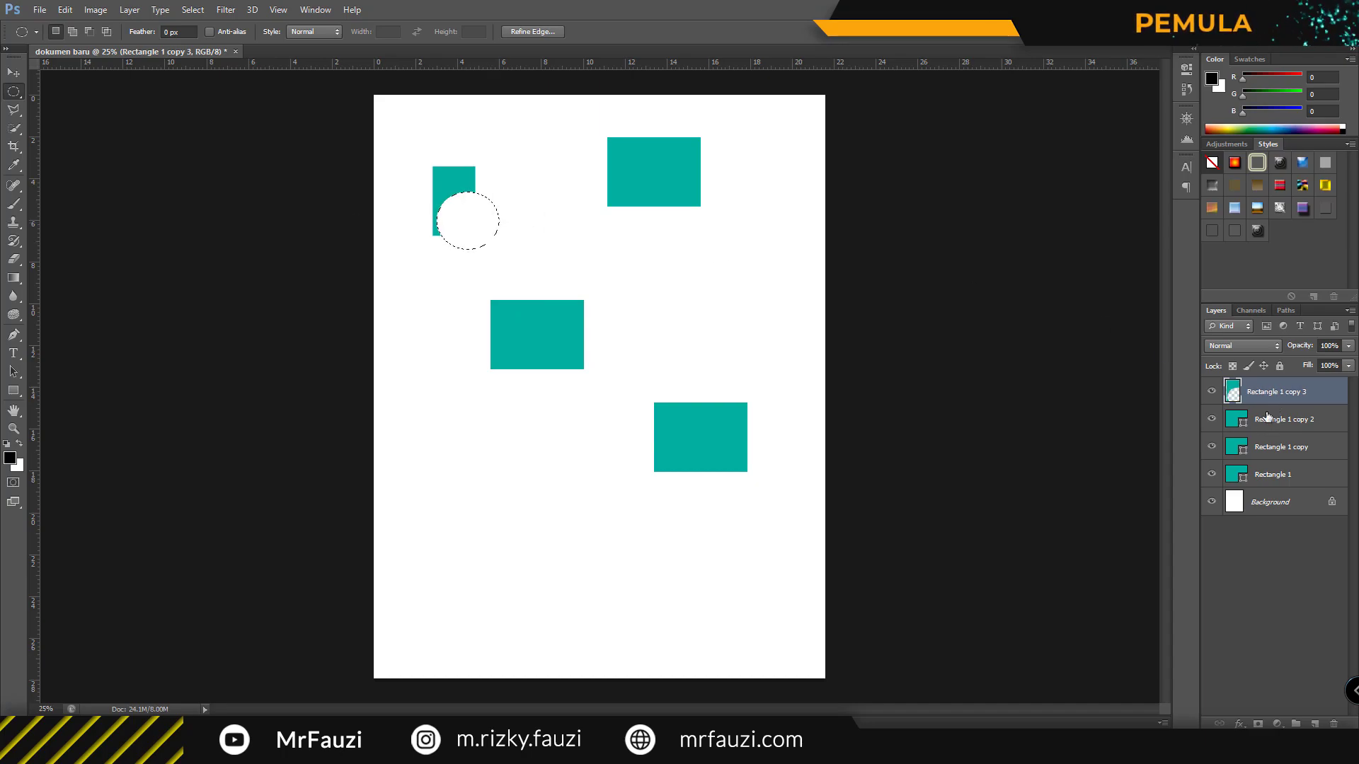
# Deselect the circle and make Rectangle 1 copy 2 the active layer.
pyautogui.click(1269, 420)
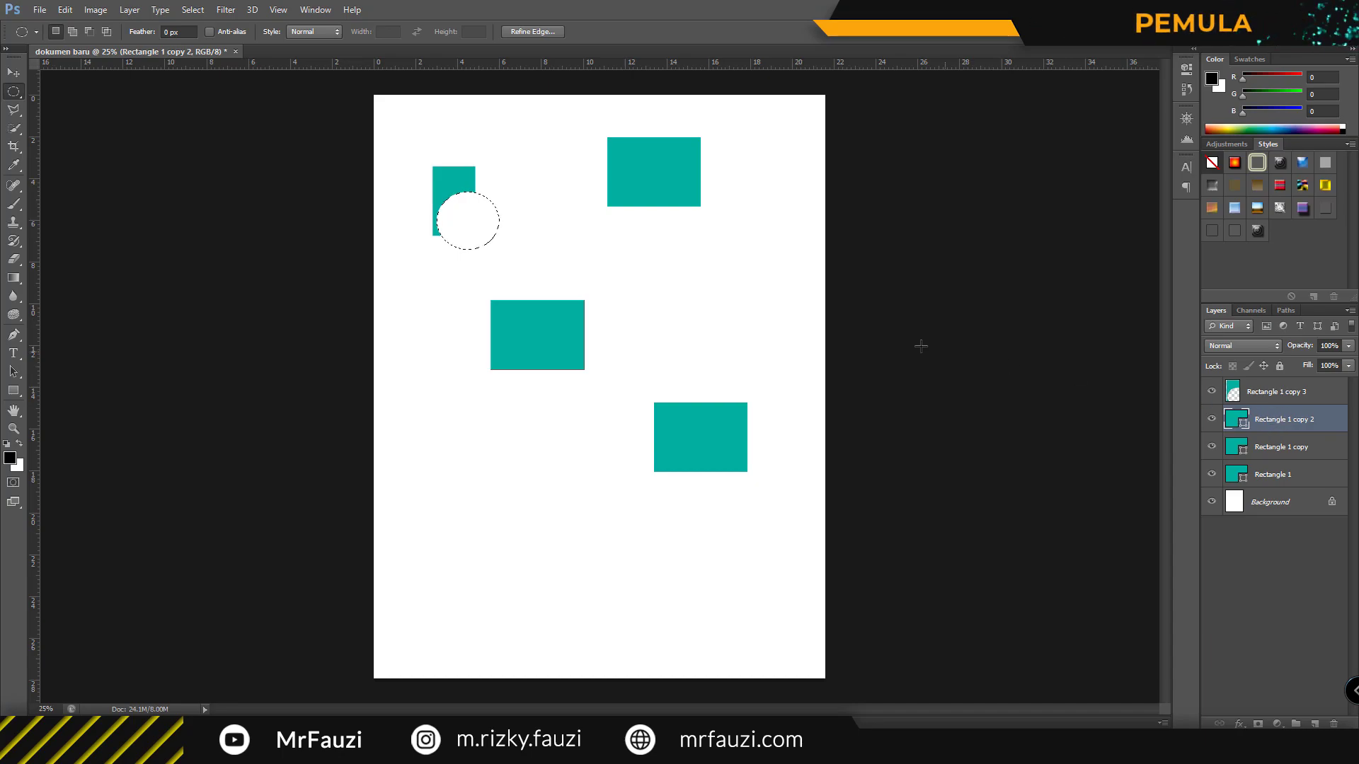
pyautogui.click(1228, 395)
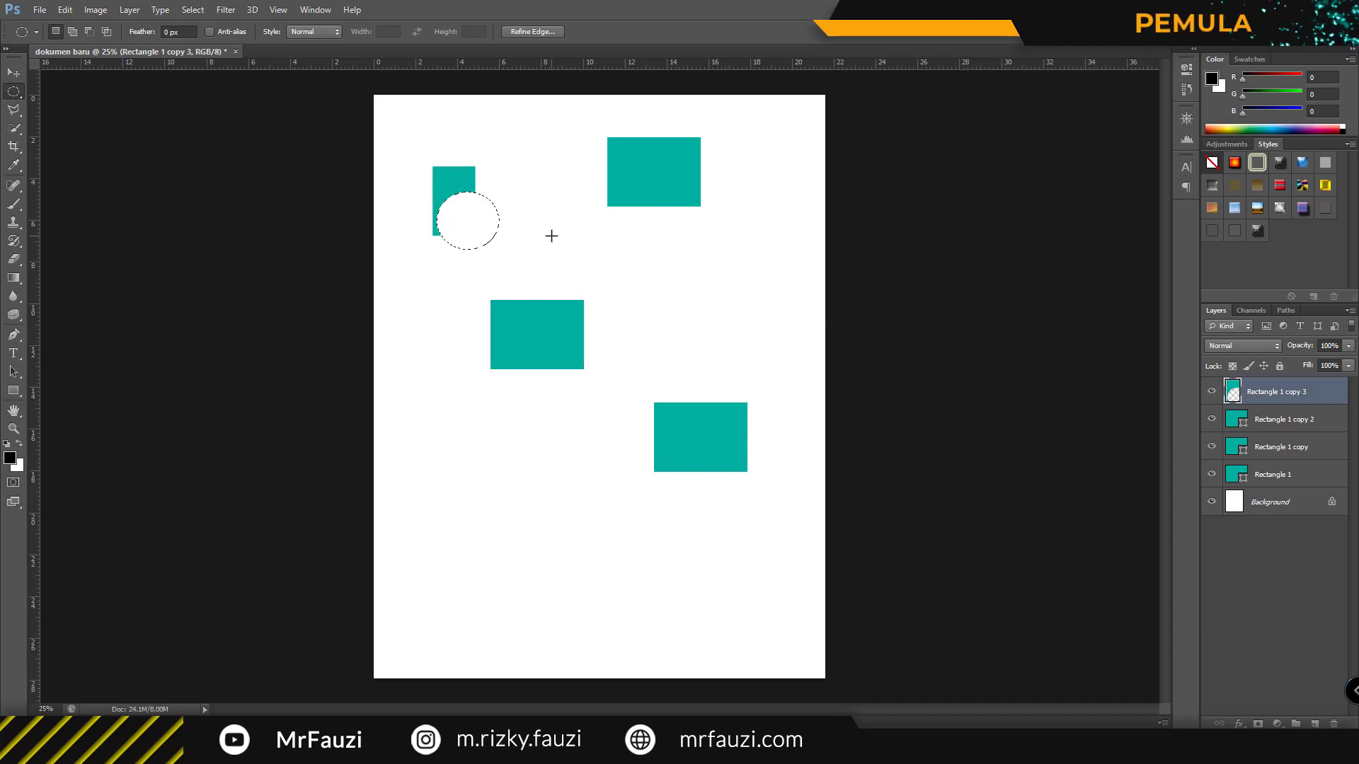
pyautogui.hotkey('ctrl', 'd')
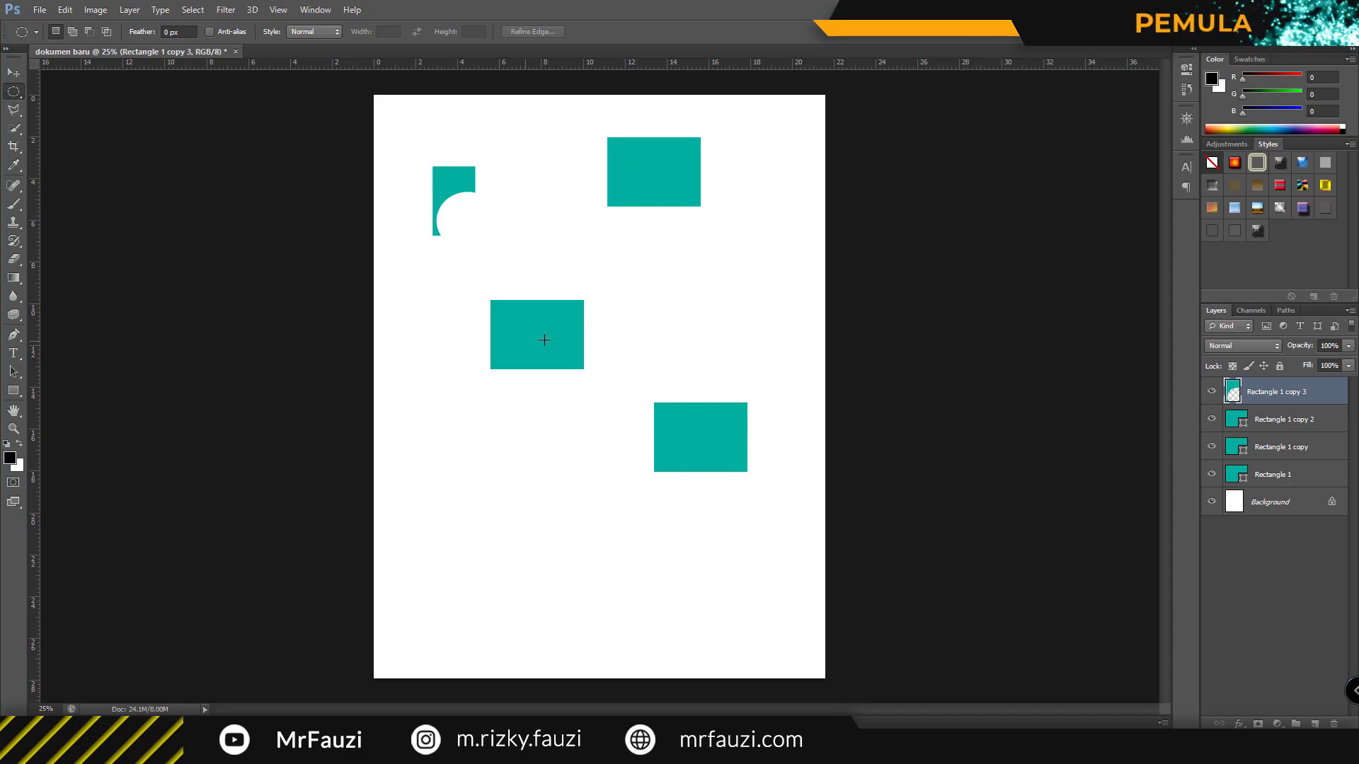
pyautogui.click(1244, 425)
# Rasterize the Rectangle 1 copy 2 layer and choose the Lasso tool.
pyautogui.rightClick(1274, 419)
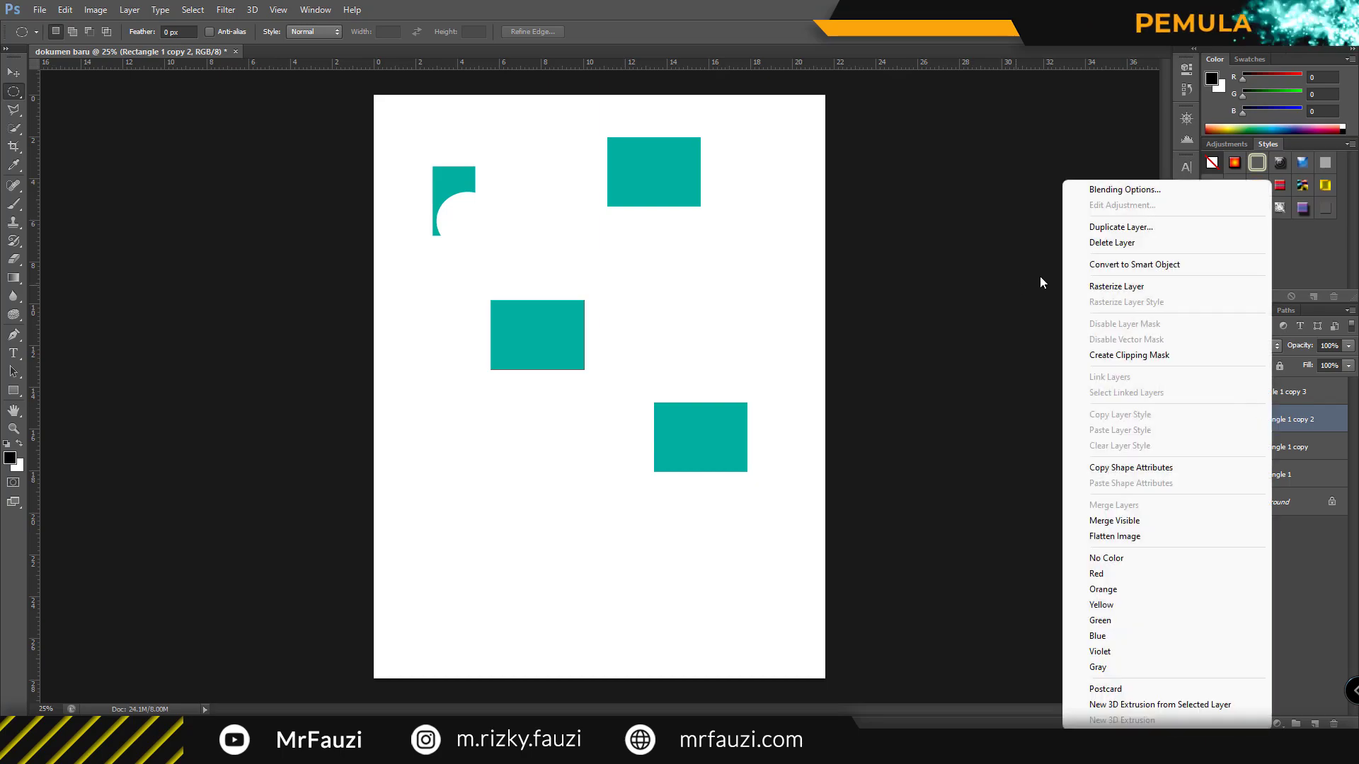
pyautogui.click(1153, 287)
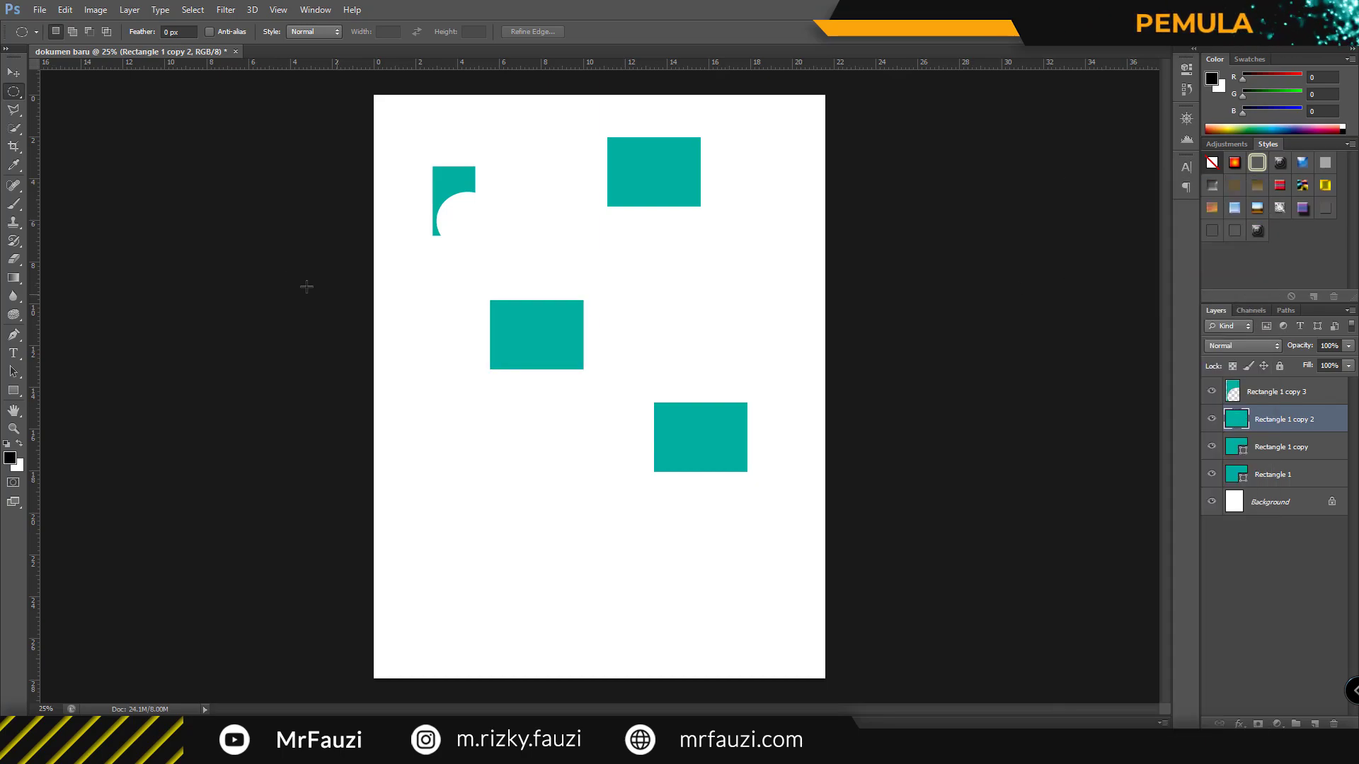
pyautogui.rightClick(15, 98)
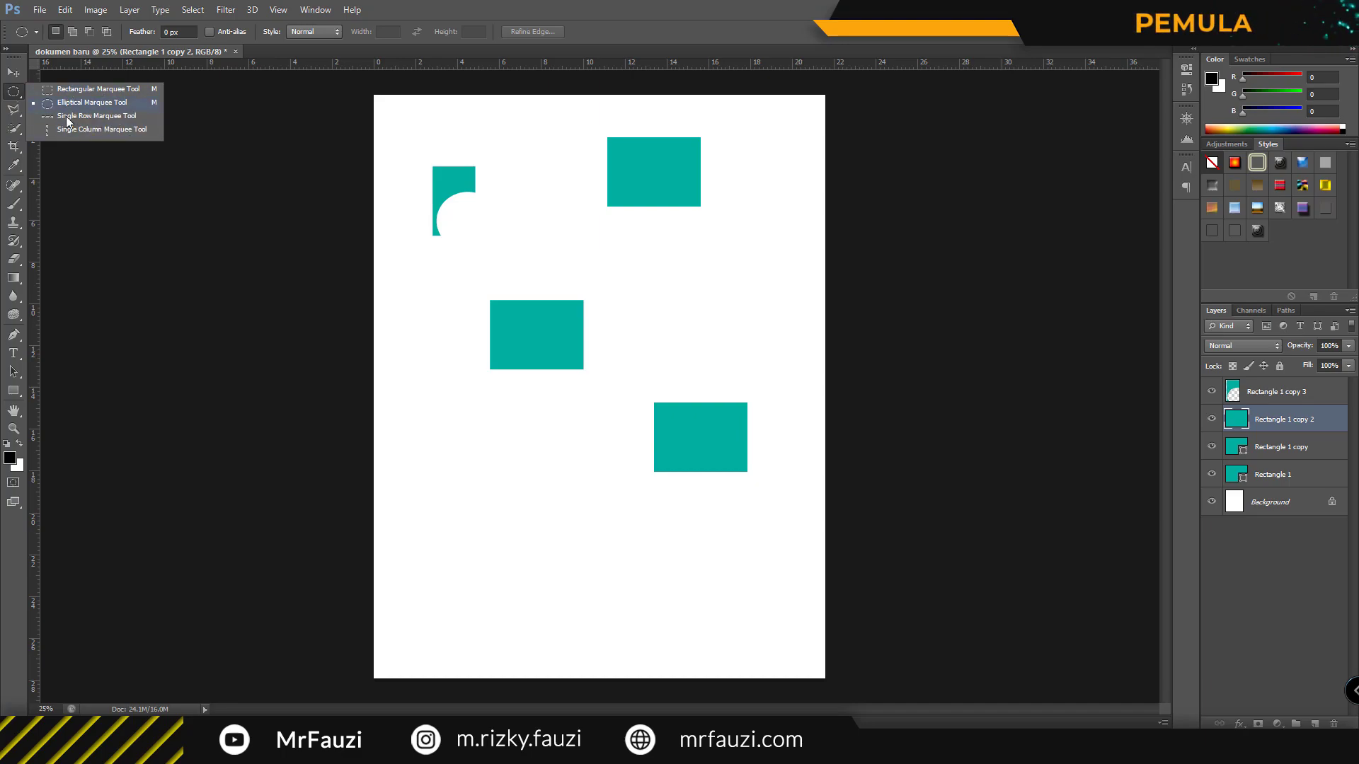
pyautogui.click(8, 112)
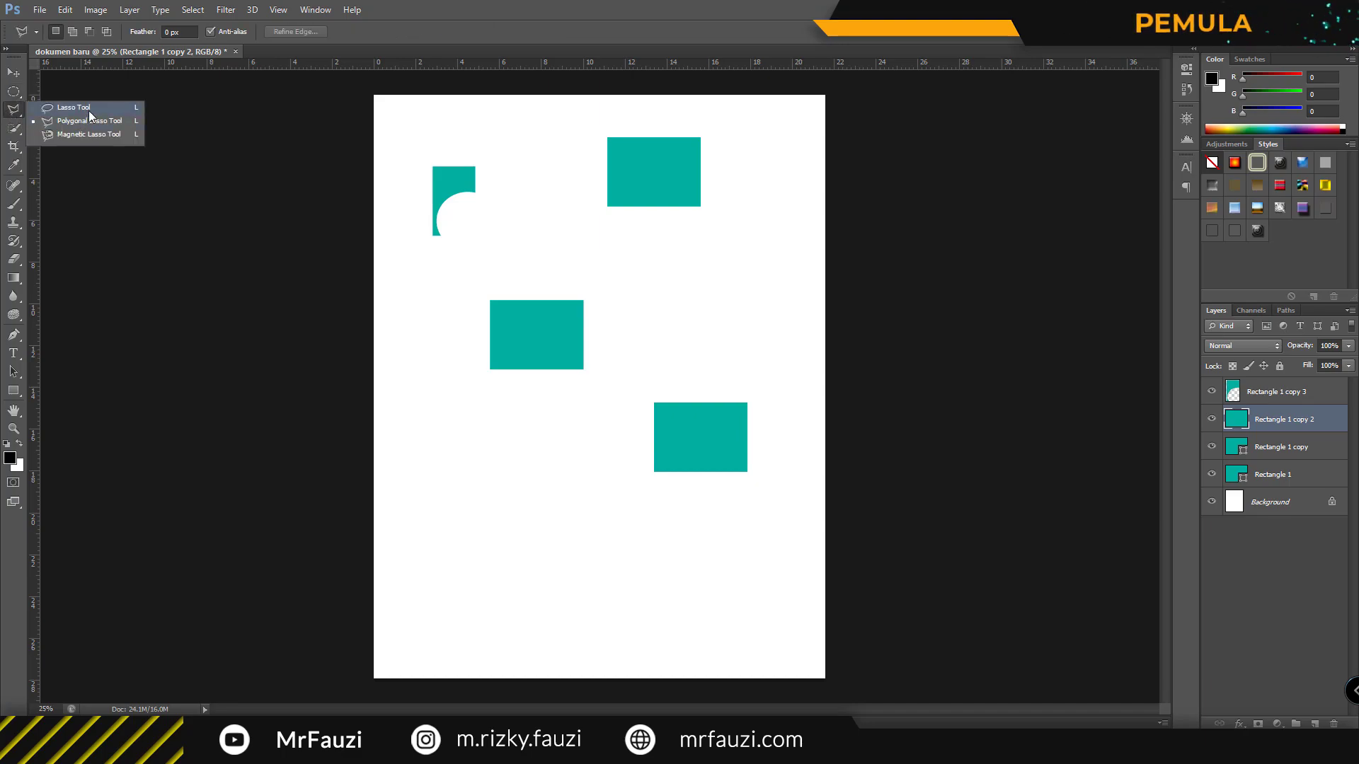
pyautogui.click(73, 108)
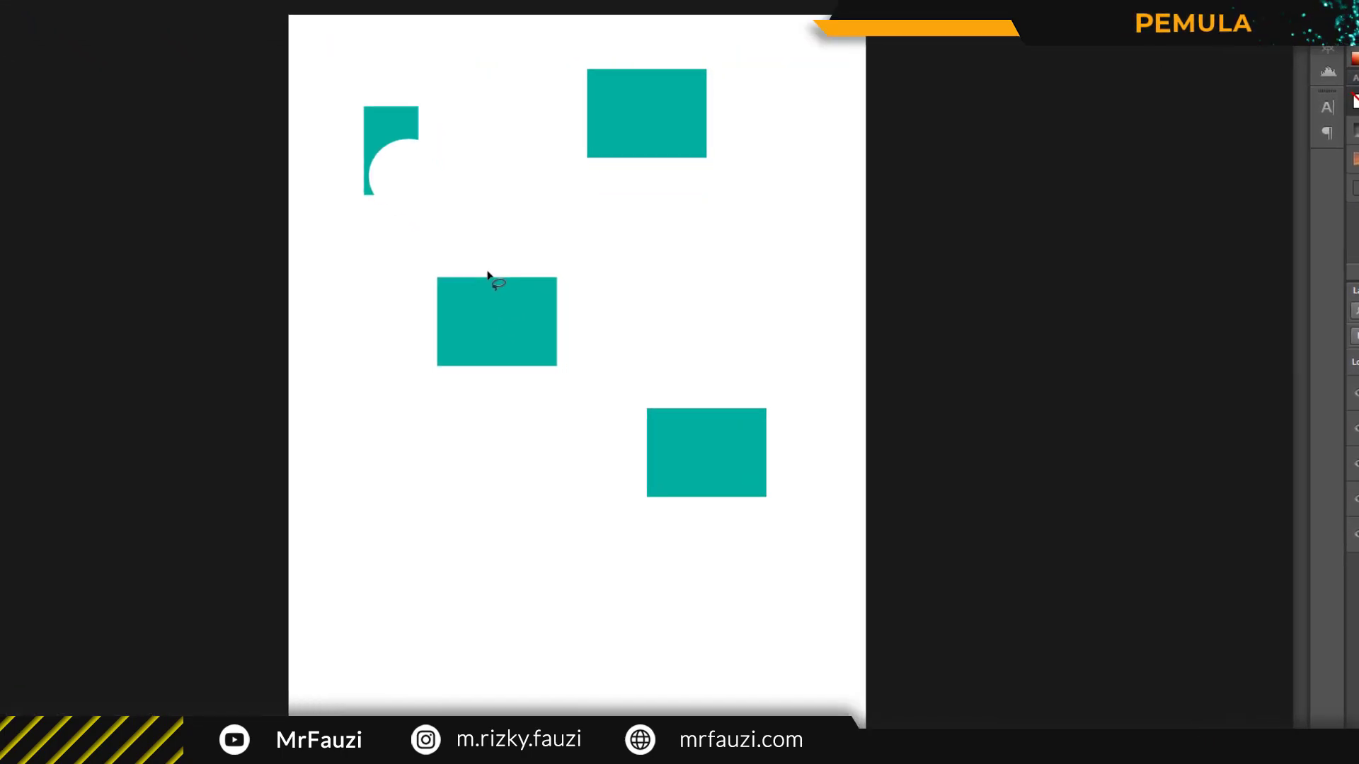
# Erase a freehand lasso-traced hole from the middle-left rectangle and deselect.
pyautogui.moveTo(373, 217); pyautogui.dragTo(396, 221)
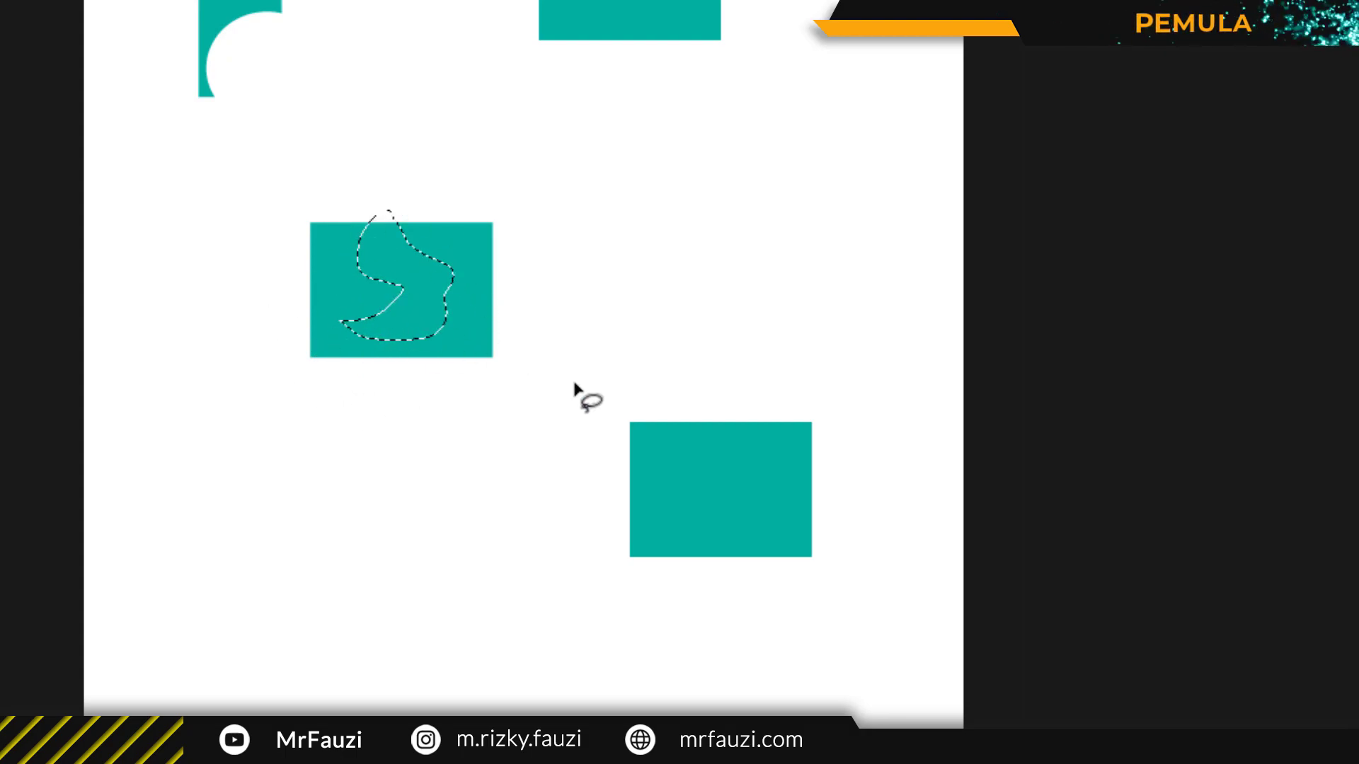
pyautogui.press('Delete')
pyautogui.hotkey('ctrl', 'd')
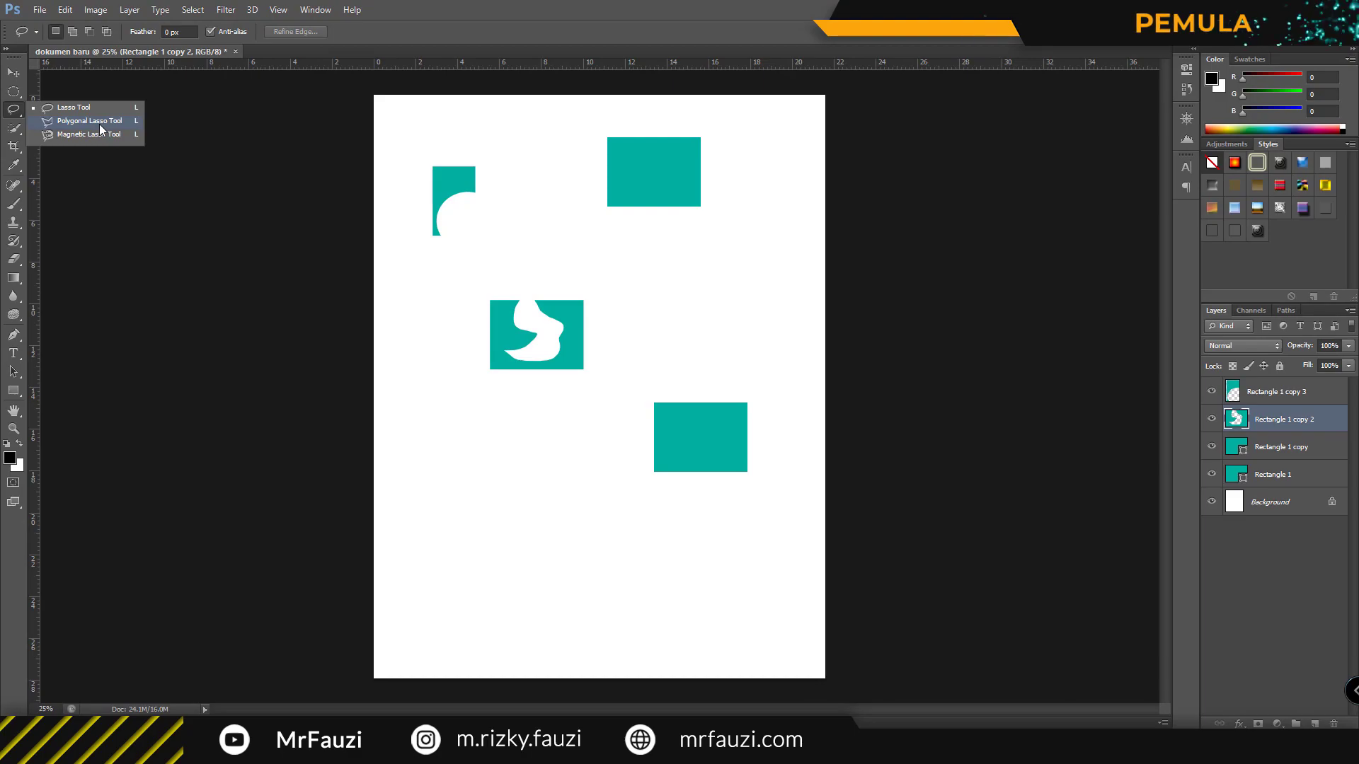
pyautogui.click(100, 125)
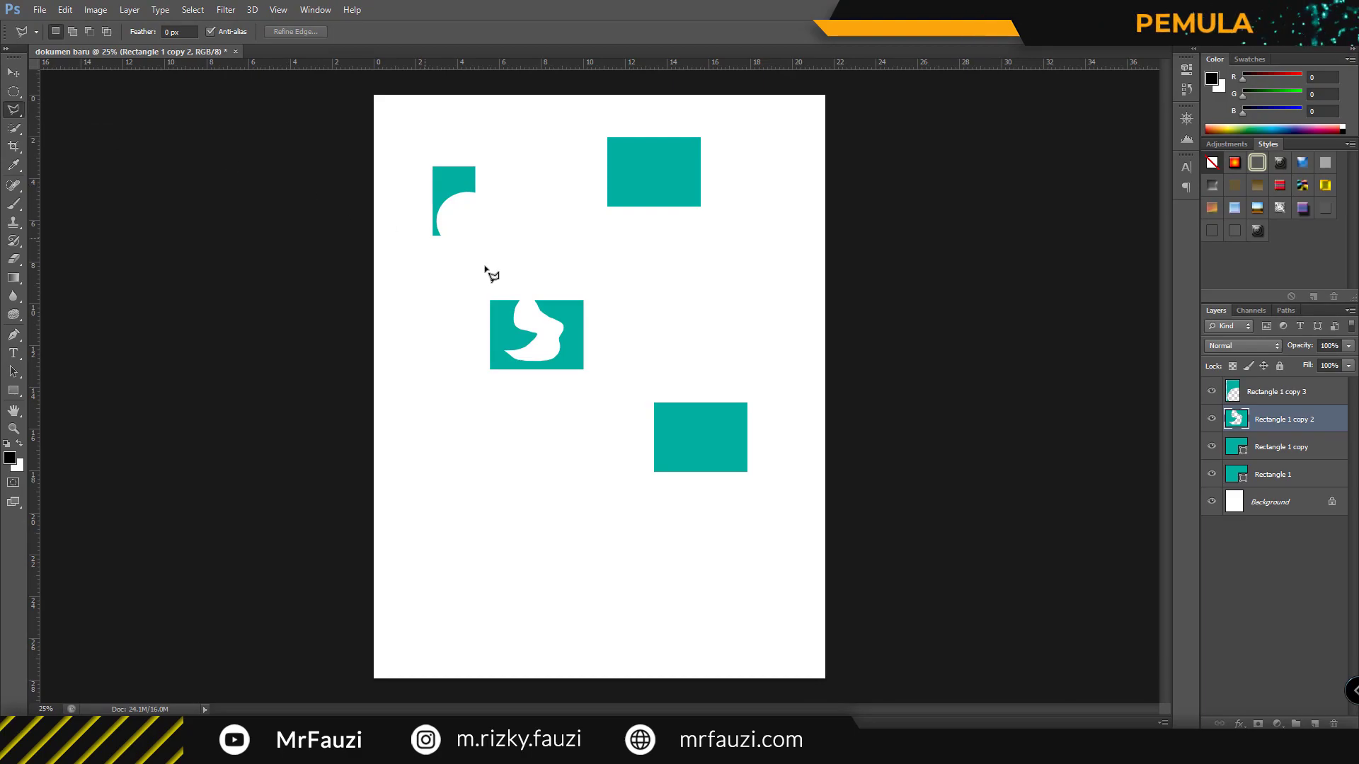
pyautogui.click(536, 237)
pyautogui.click(564, 312)
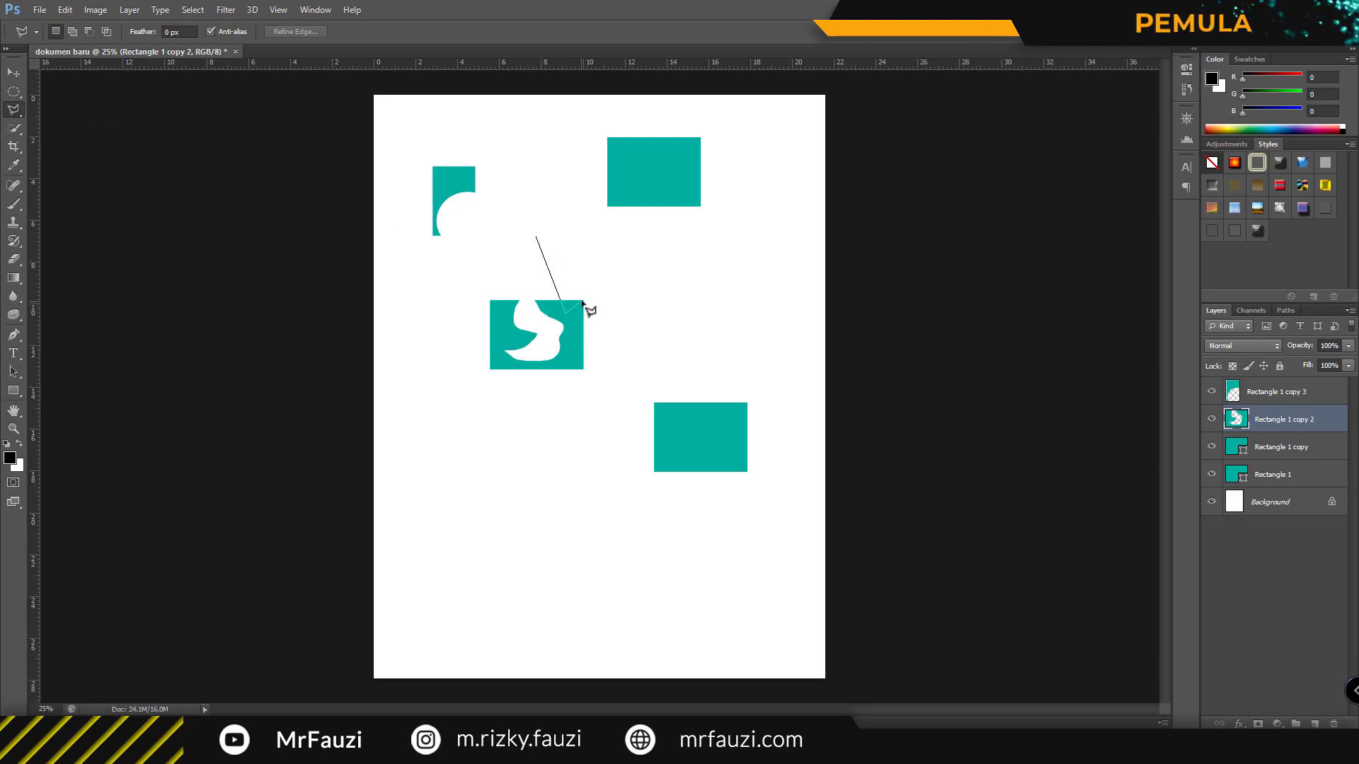
pyautogui.click(566, 262)
pyautogui.click(537, 236)
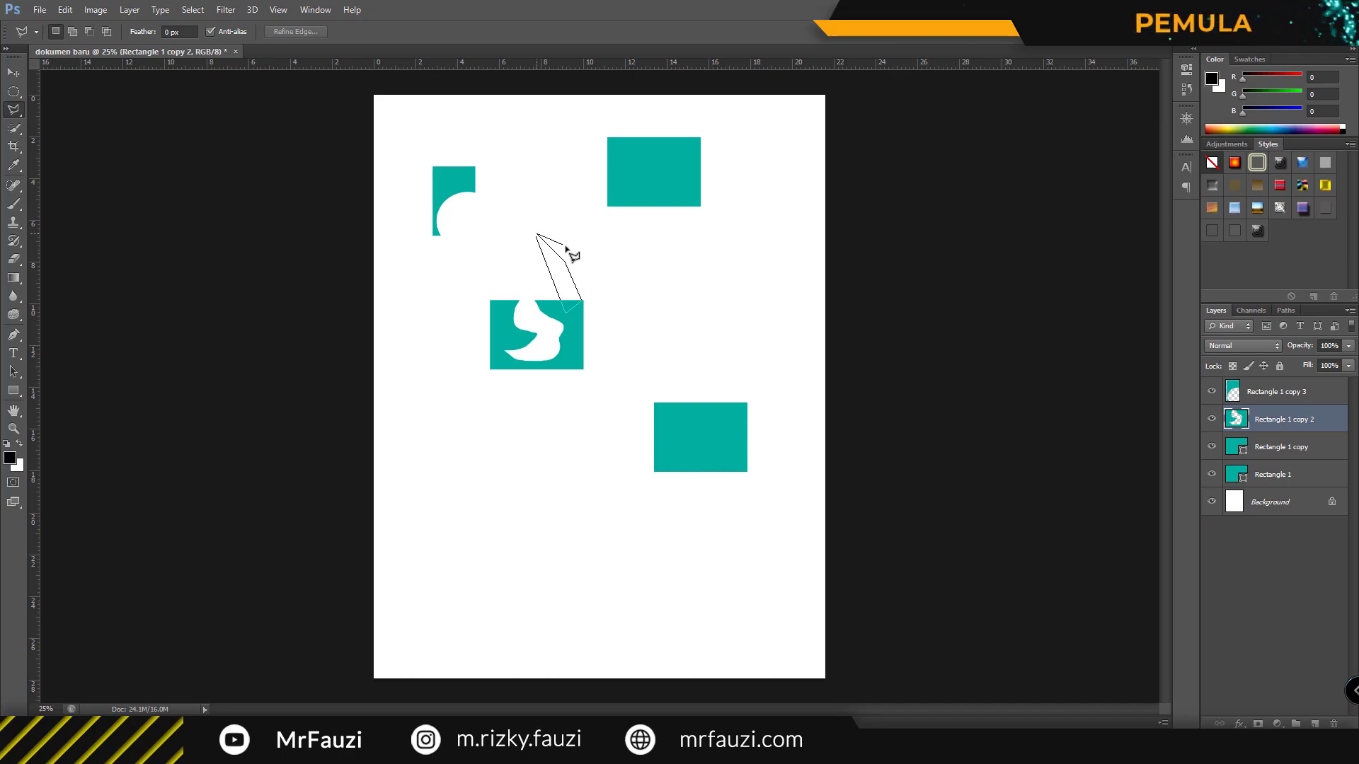
pyautogui.click(588, 255)
pyautogui.click(540, 209)
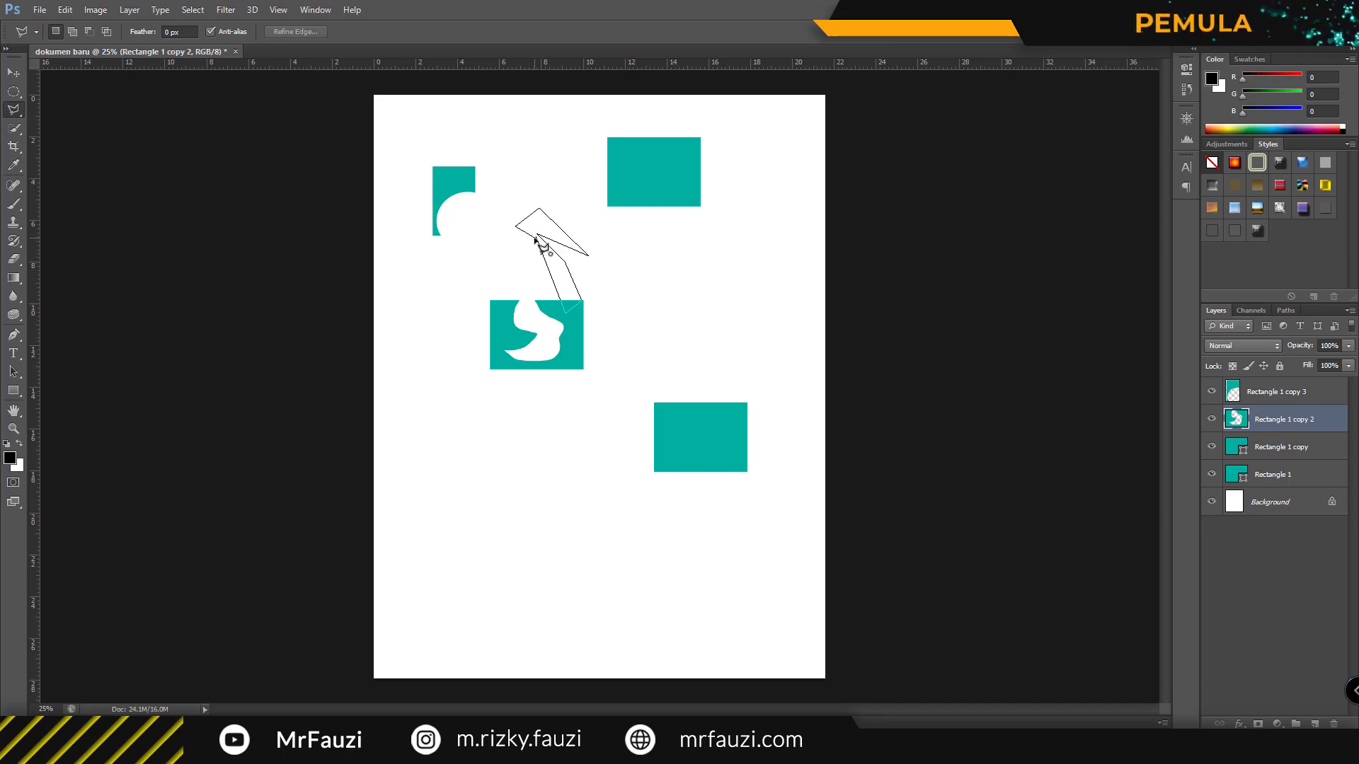
pyautogui.click(536, 240)
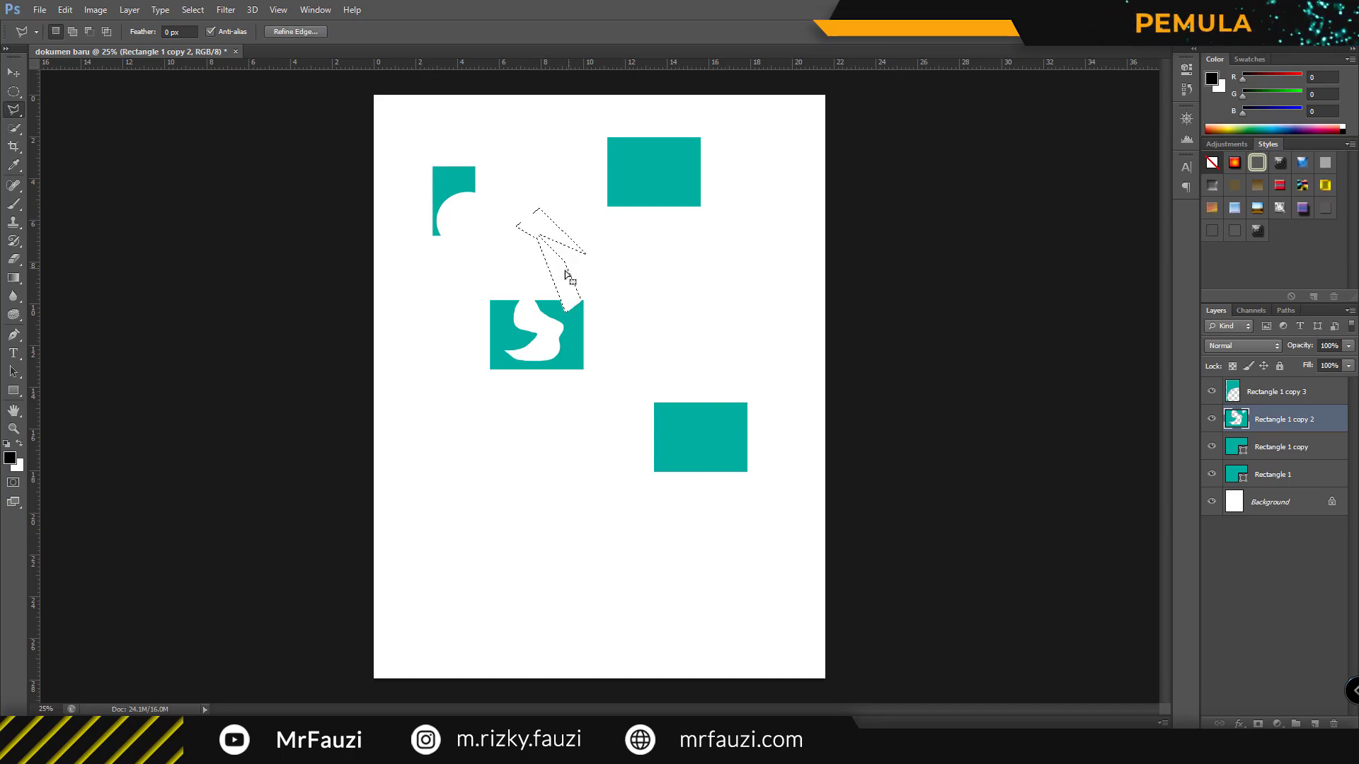
pyautogui.click(664, 296)
pyautogui.click(601, 310)
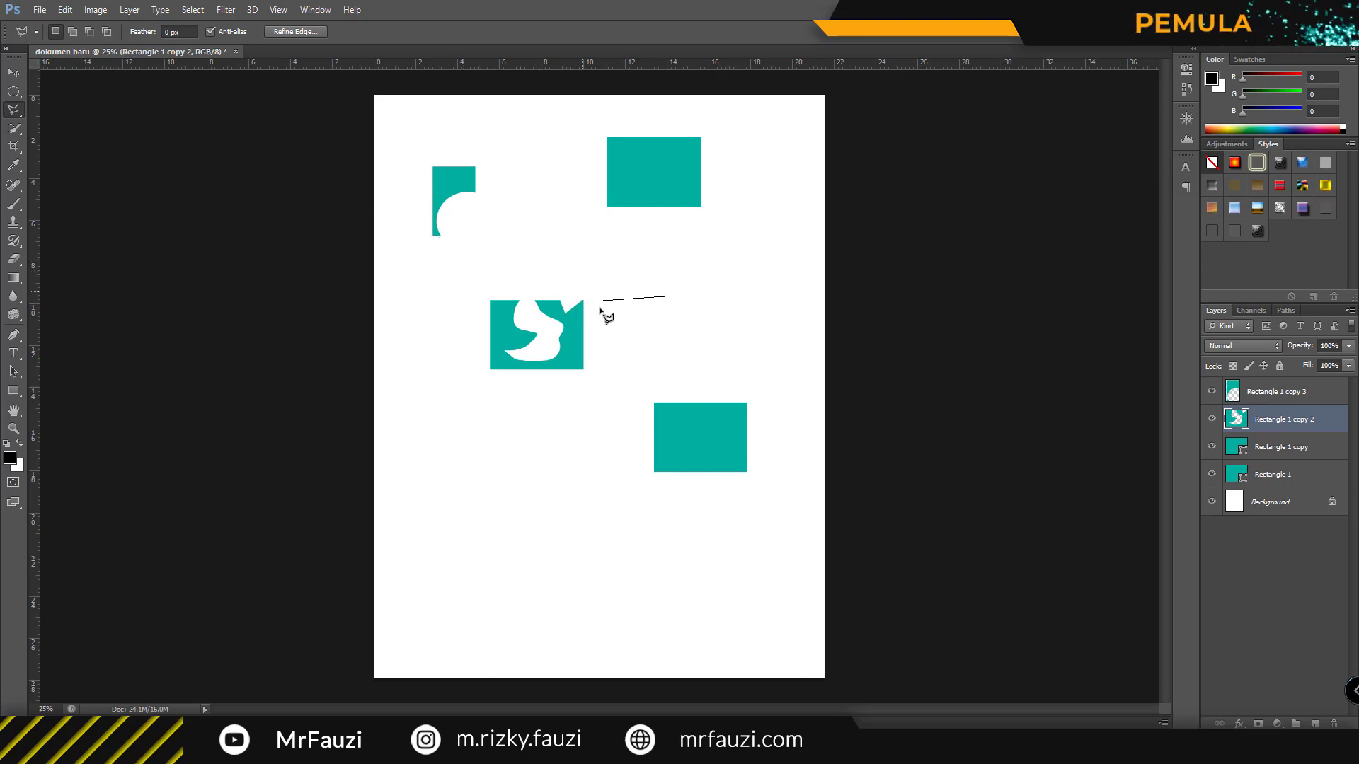
pyautogui.click(673, 343)
pyautogui.click(684, 304)
pyautogui.click(670, 298)
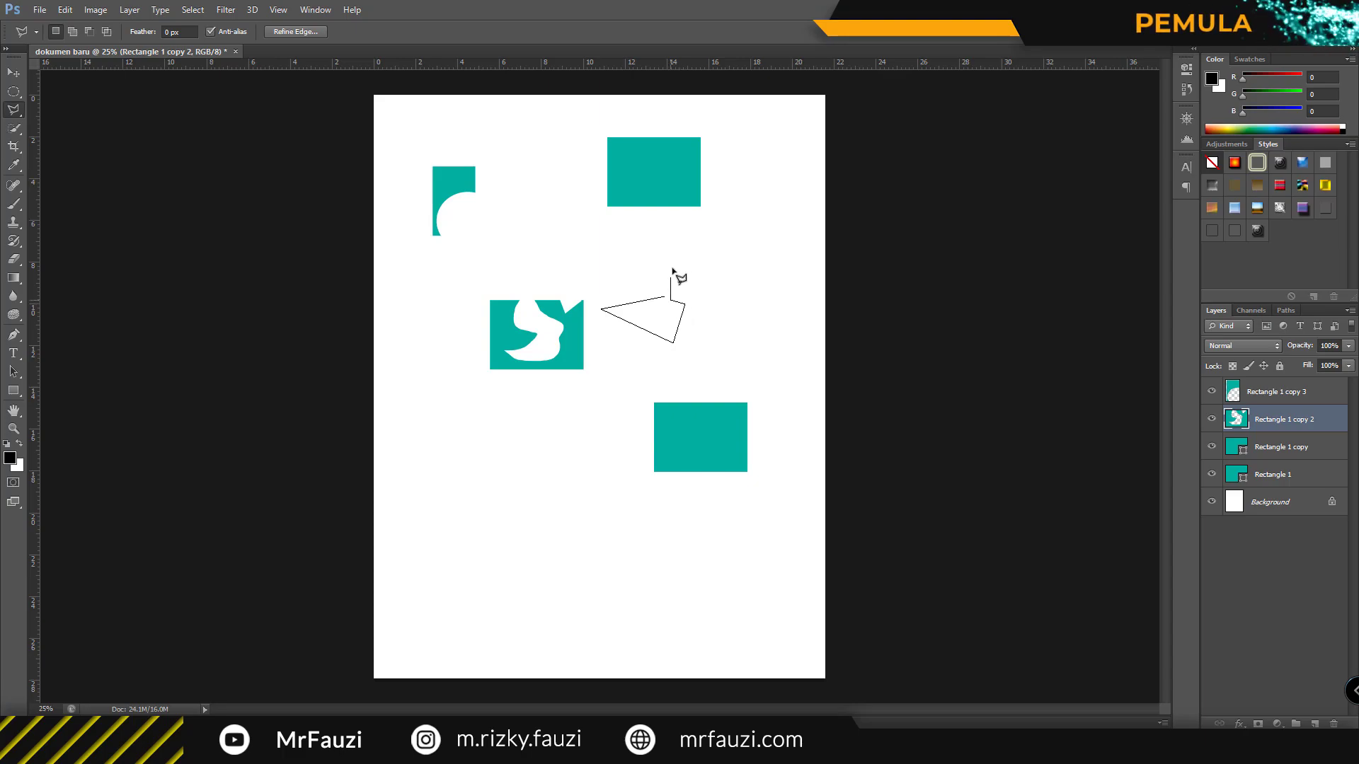
pyautogui.click(674, 256)
pyautogui.click(646, 290)
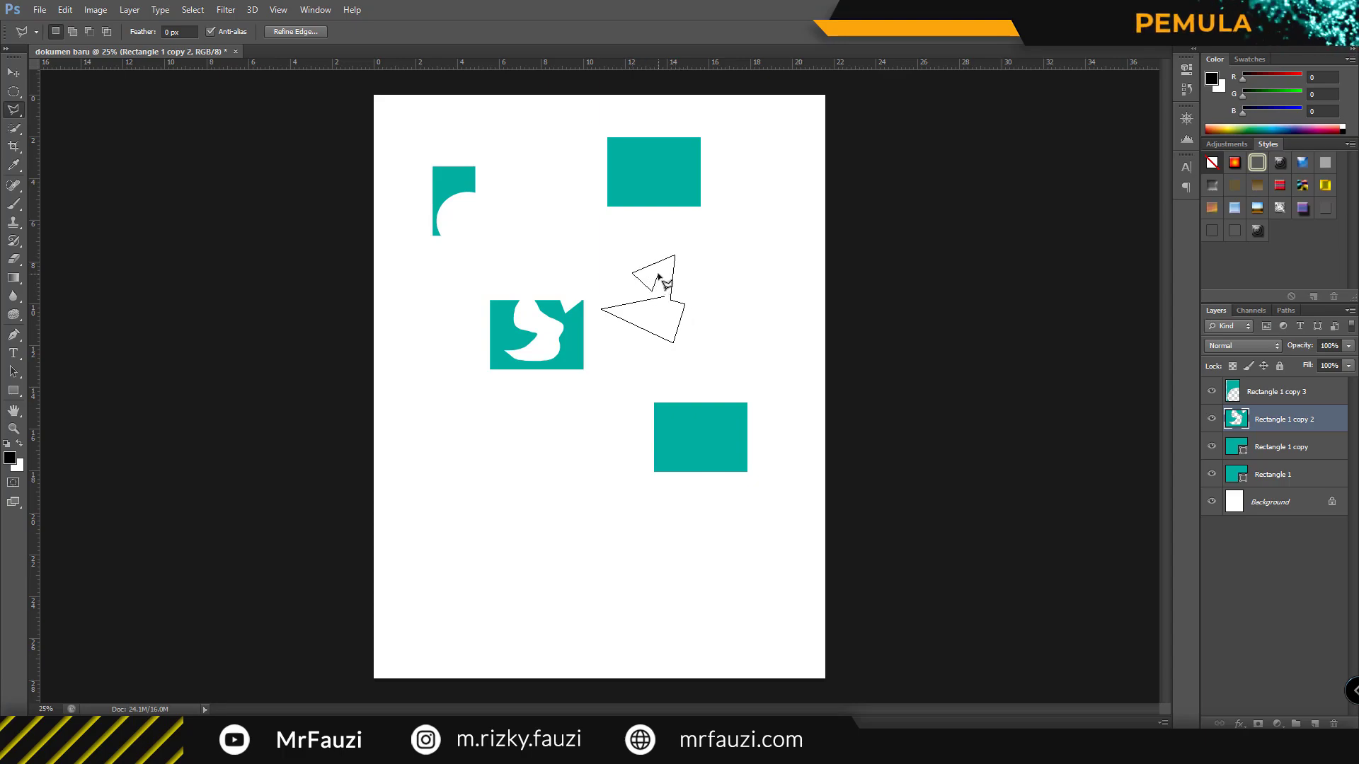
pyautogui.click(662, 310)
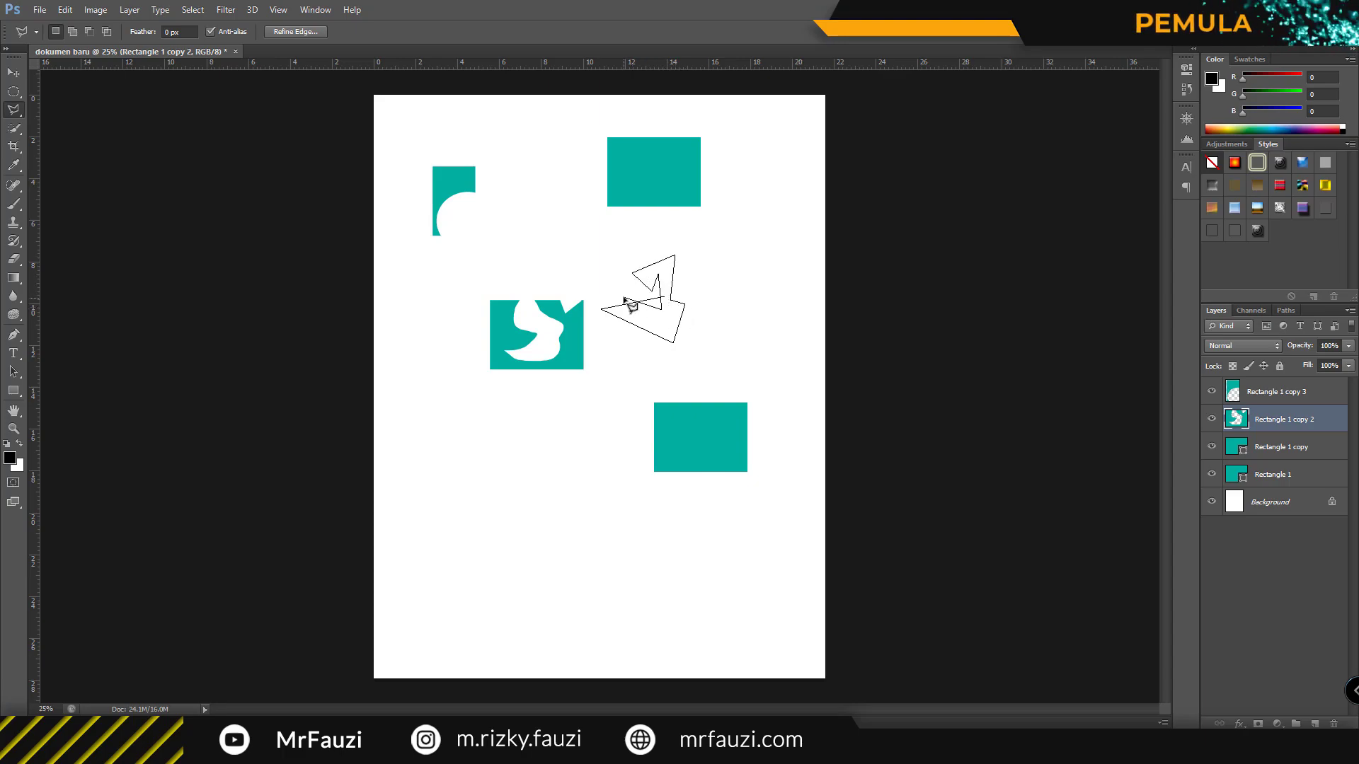
pyautogui.click(623, 298)
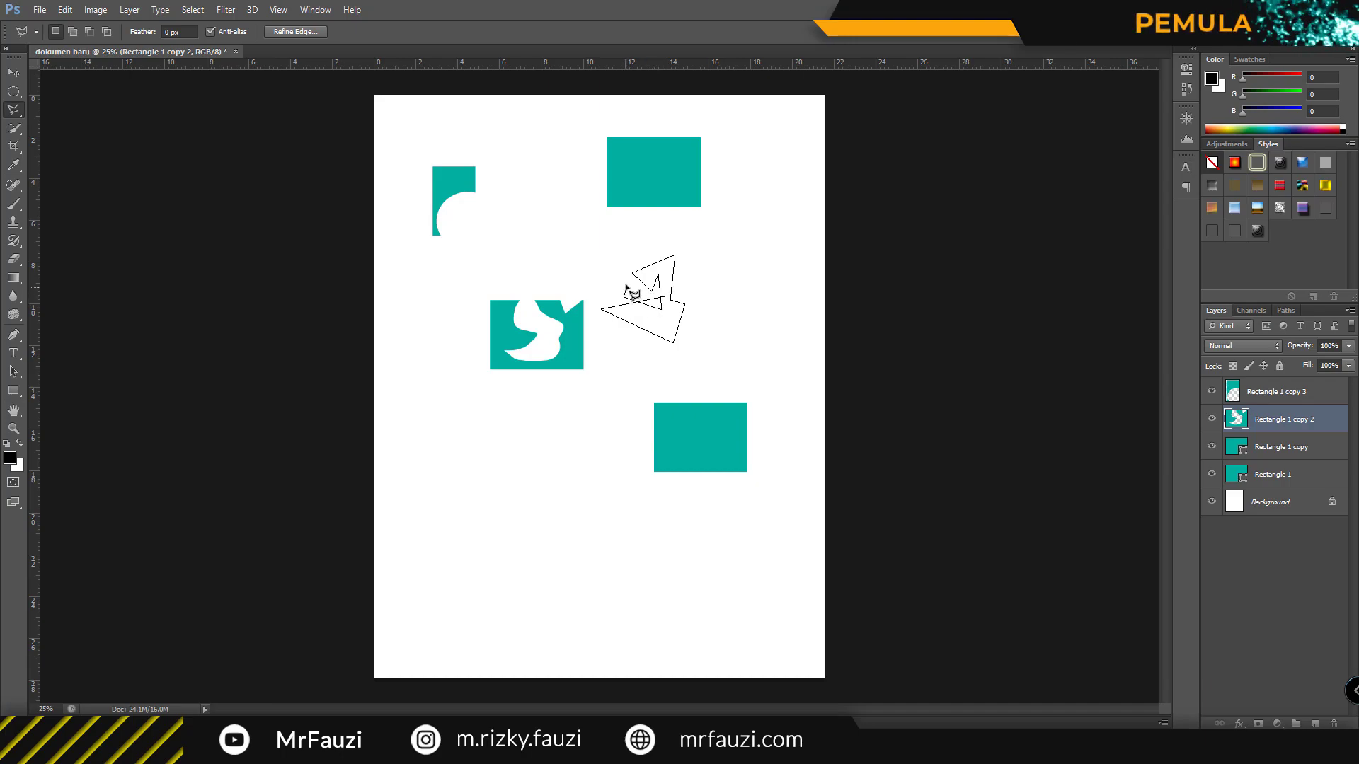
pyautogui.click(613, 250)
pyautogui.click(637, 249)
pyautogui.click(647, 196)
pyautogui.click(593, 217)
pyautogui.click(581, 248)
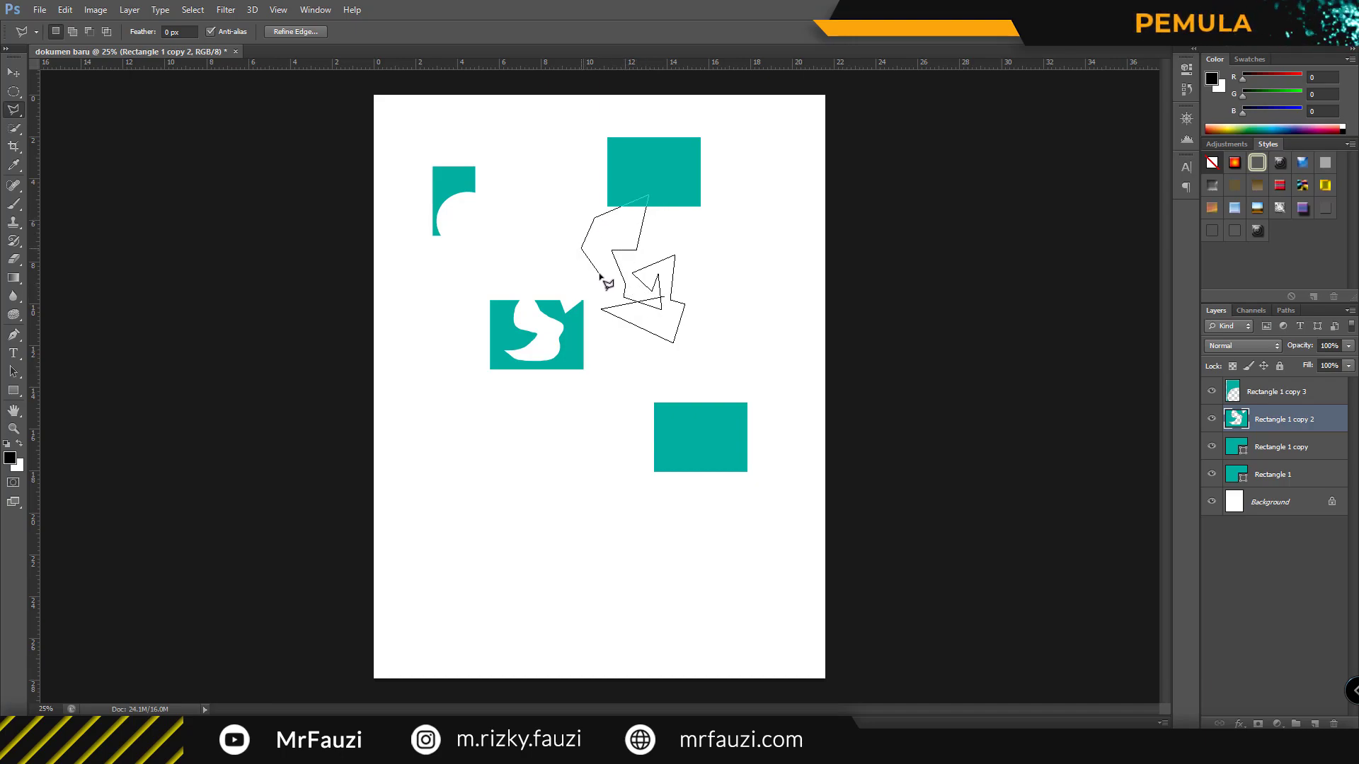
pyautogui.click(599, 274)
pyautogui.click(592, 291)
pyautogui.click(592, 338)
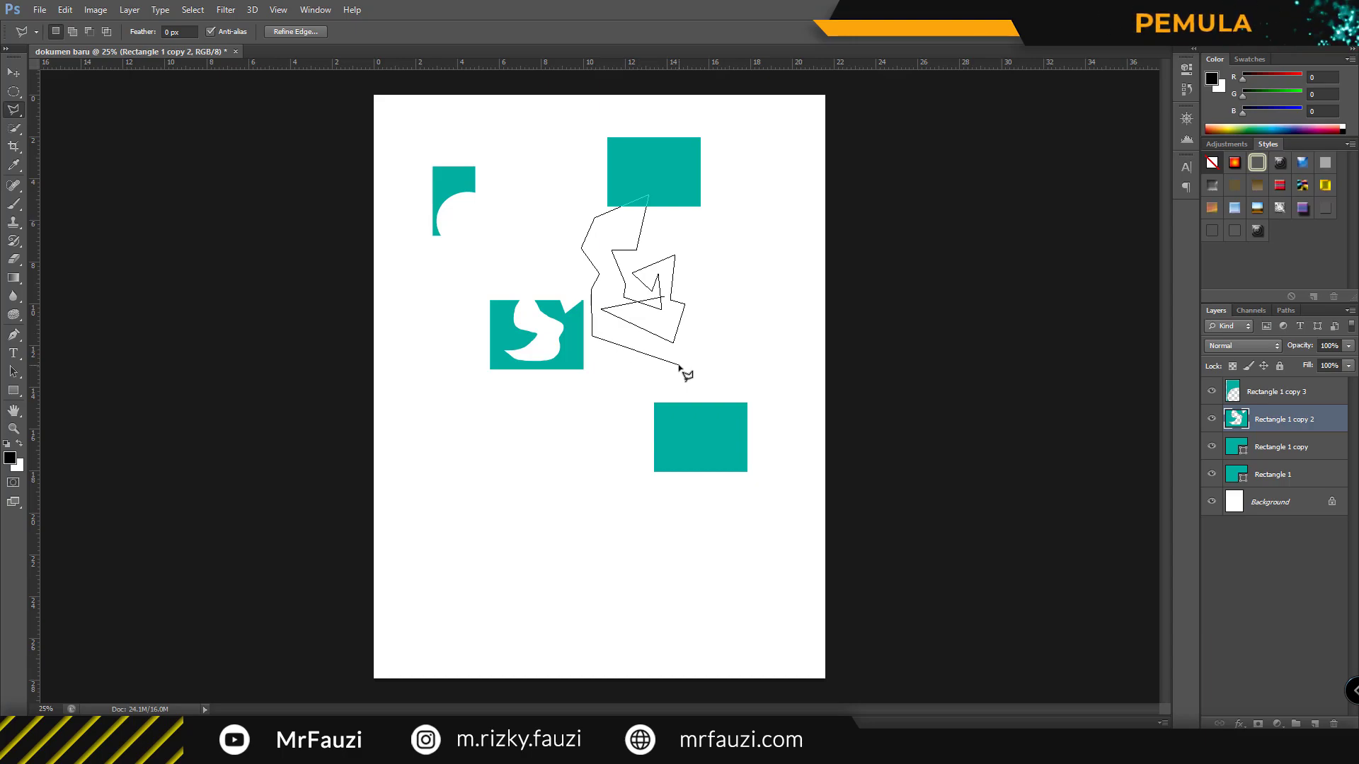
pyautogui.doubleClick(680, 366)
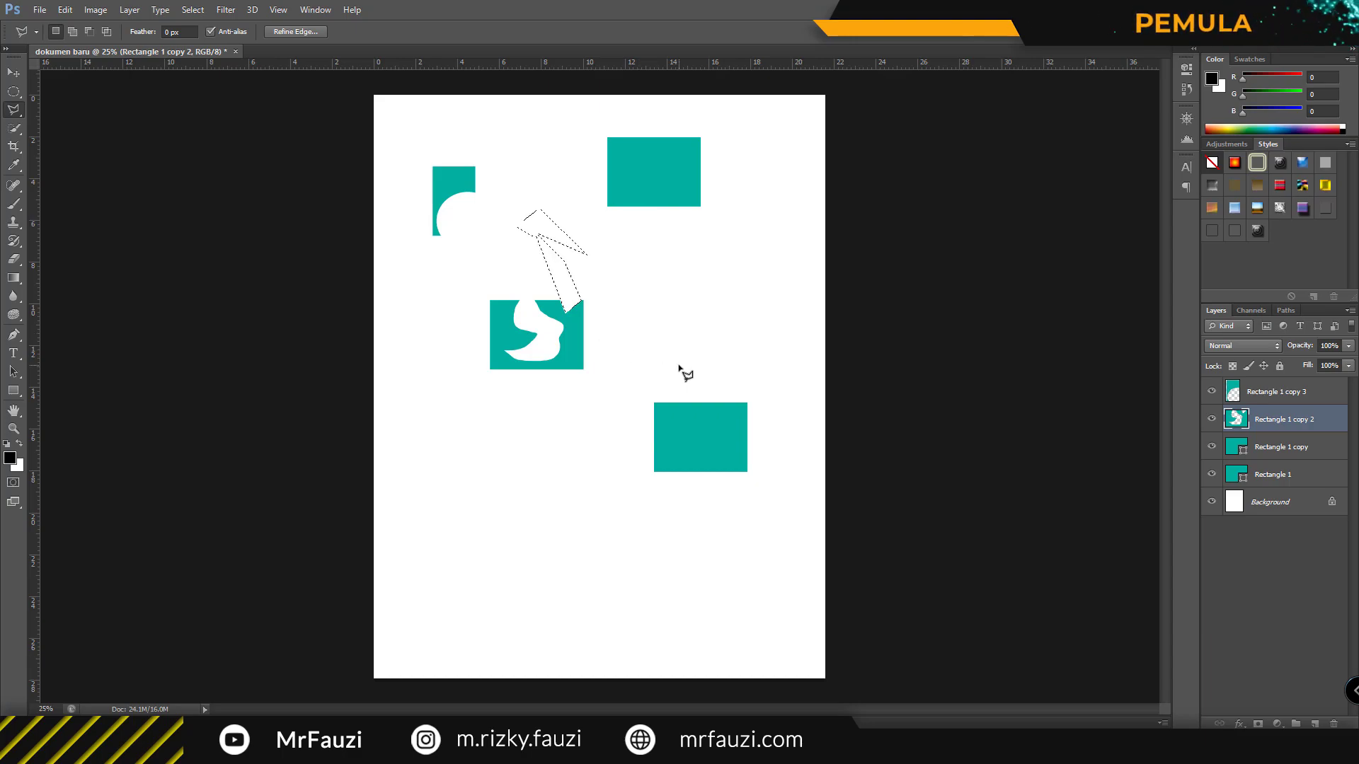
pyautogui.hotkey('ctrl', 'd')
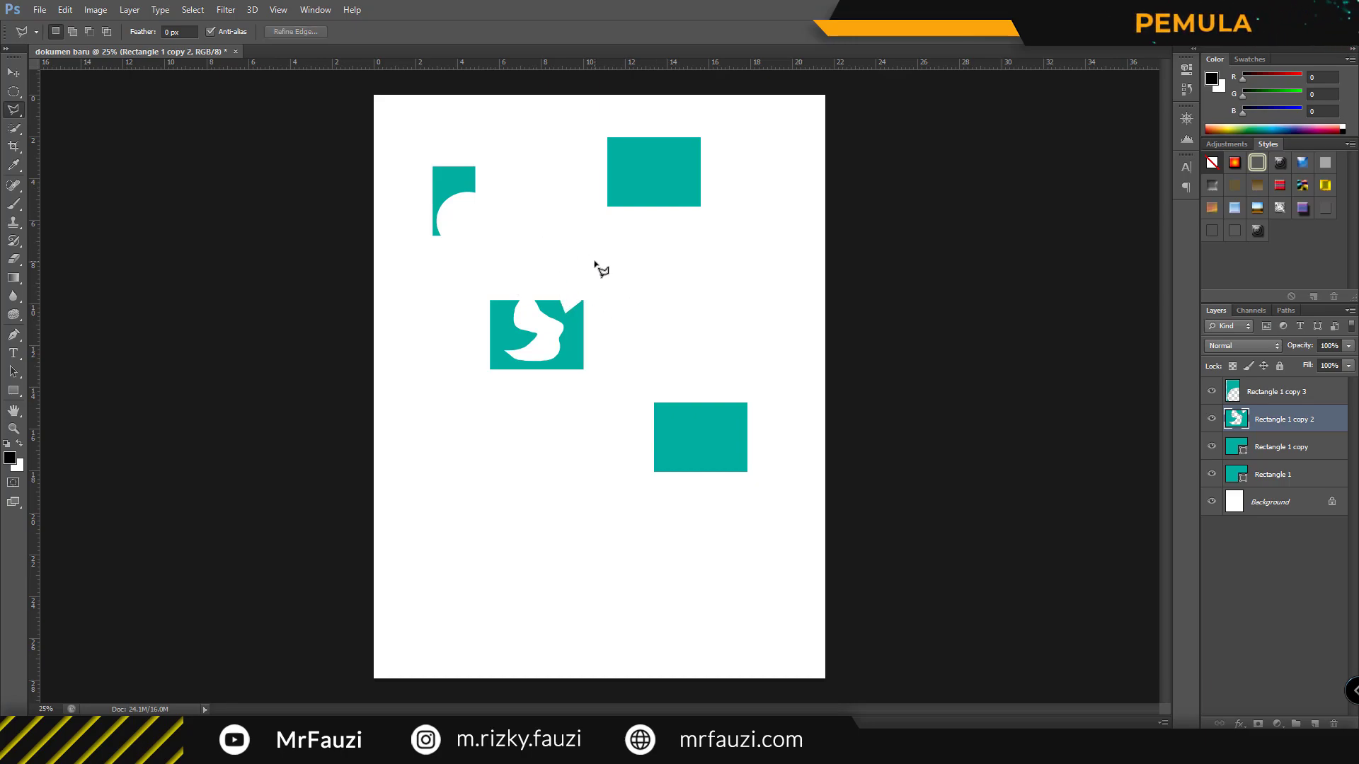
# Trace the white cut-out with the Magnetic Lasso tool, then deselect.
pyautogui.rightClick(16, 113)
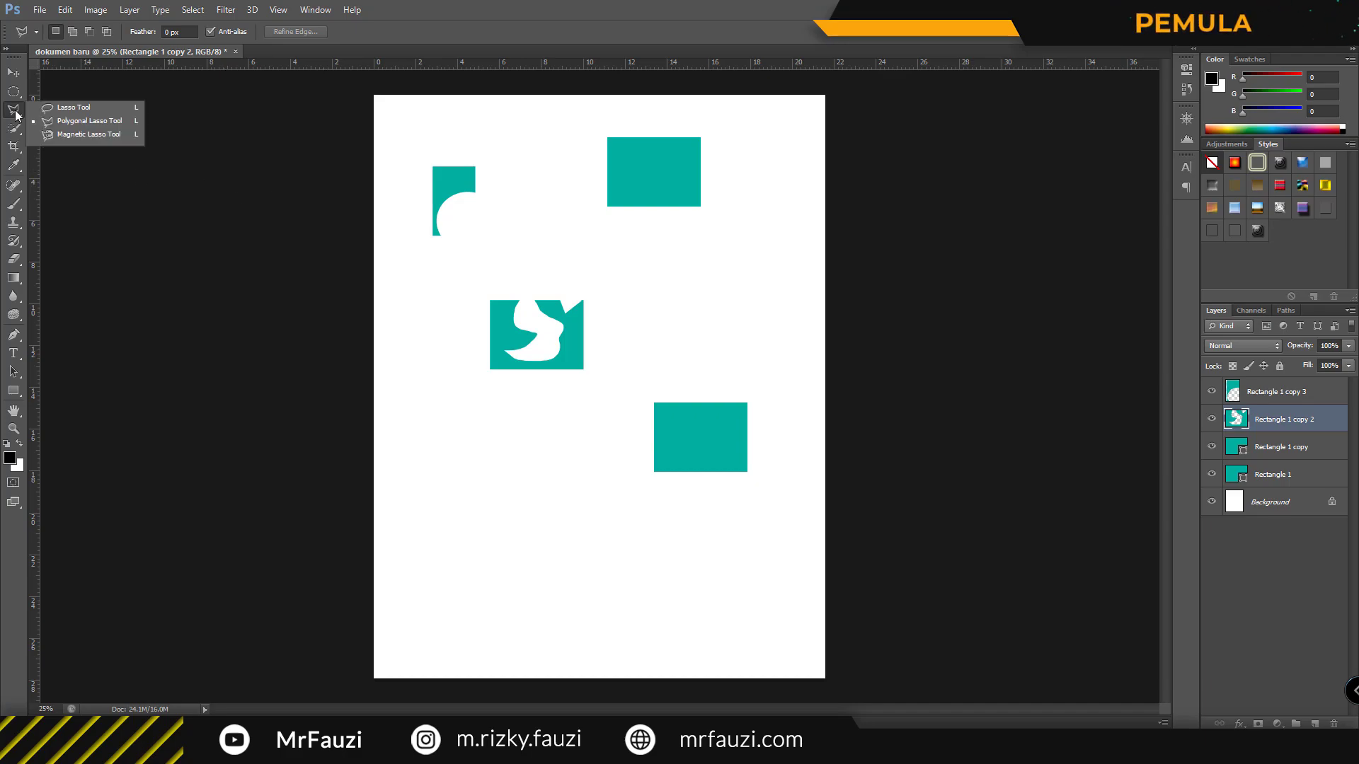
pyautogui.click(85, 134)
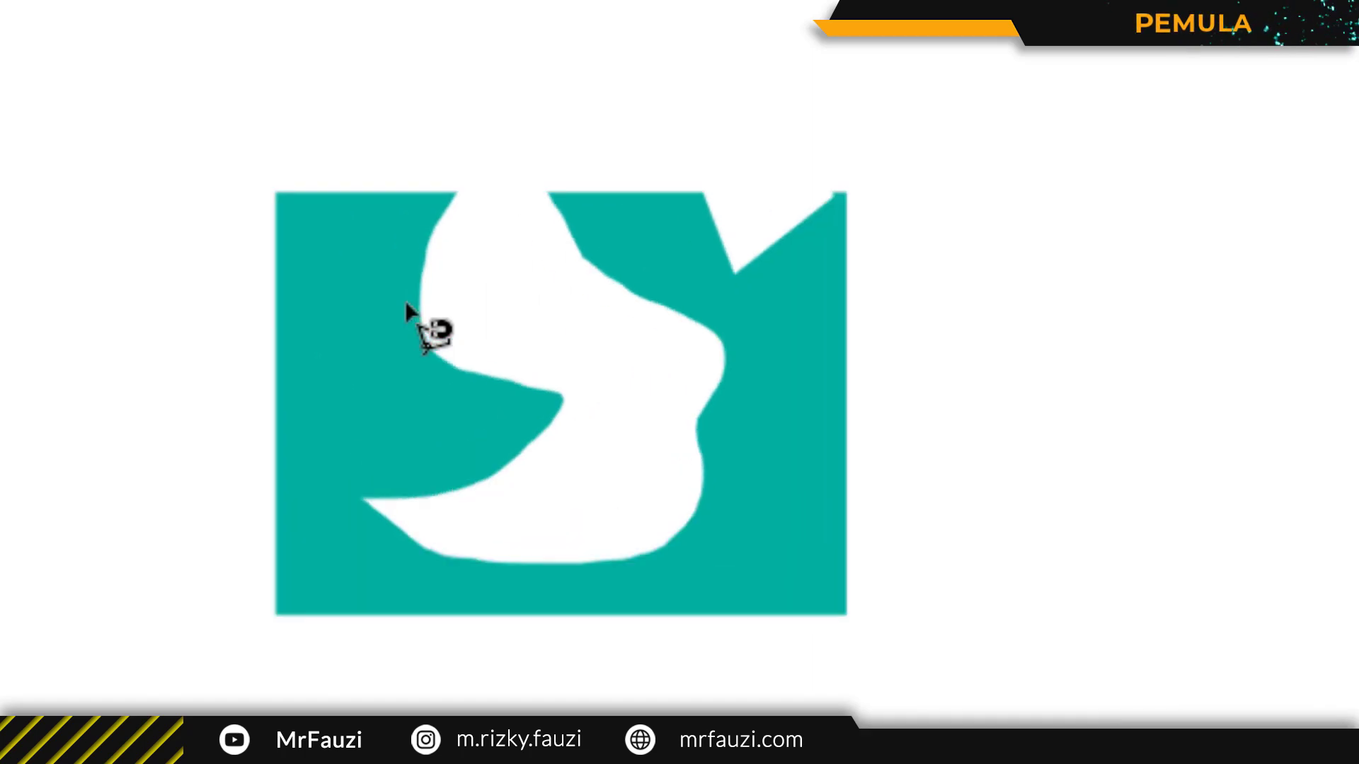
pyautogui.click(453, 198)
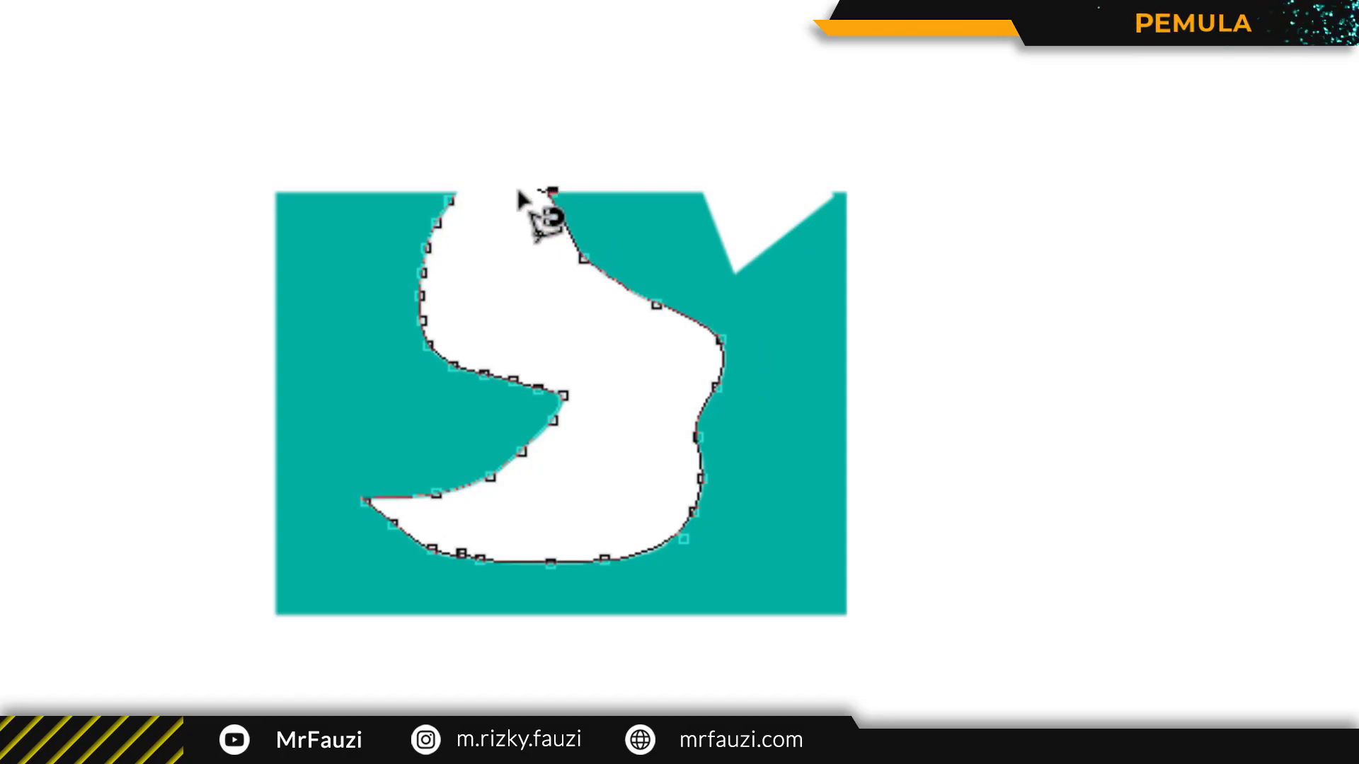
pyautogui.click(450, 205)
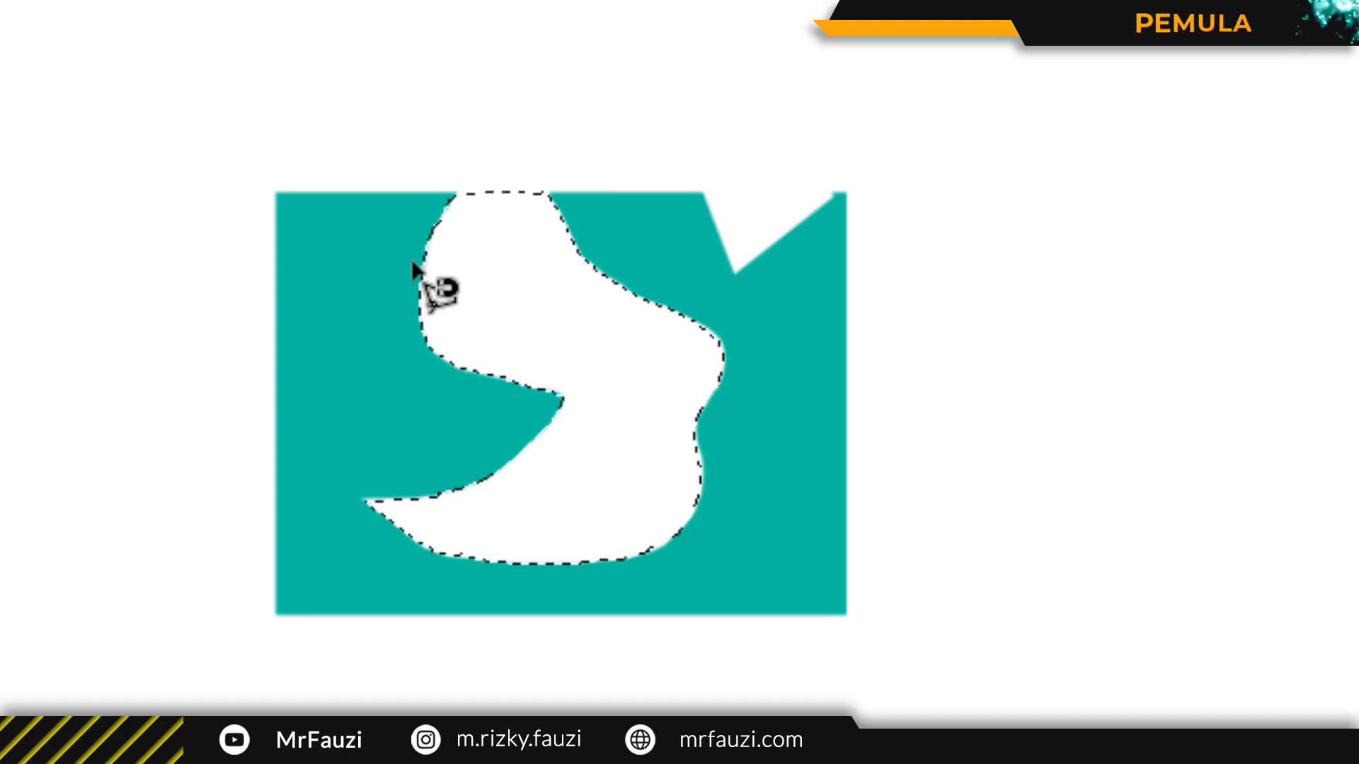
pyautogui.hotkey('ctrl', 'd')
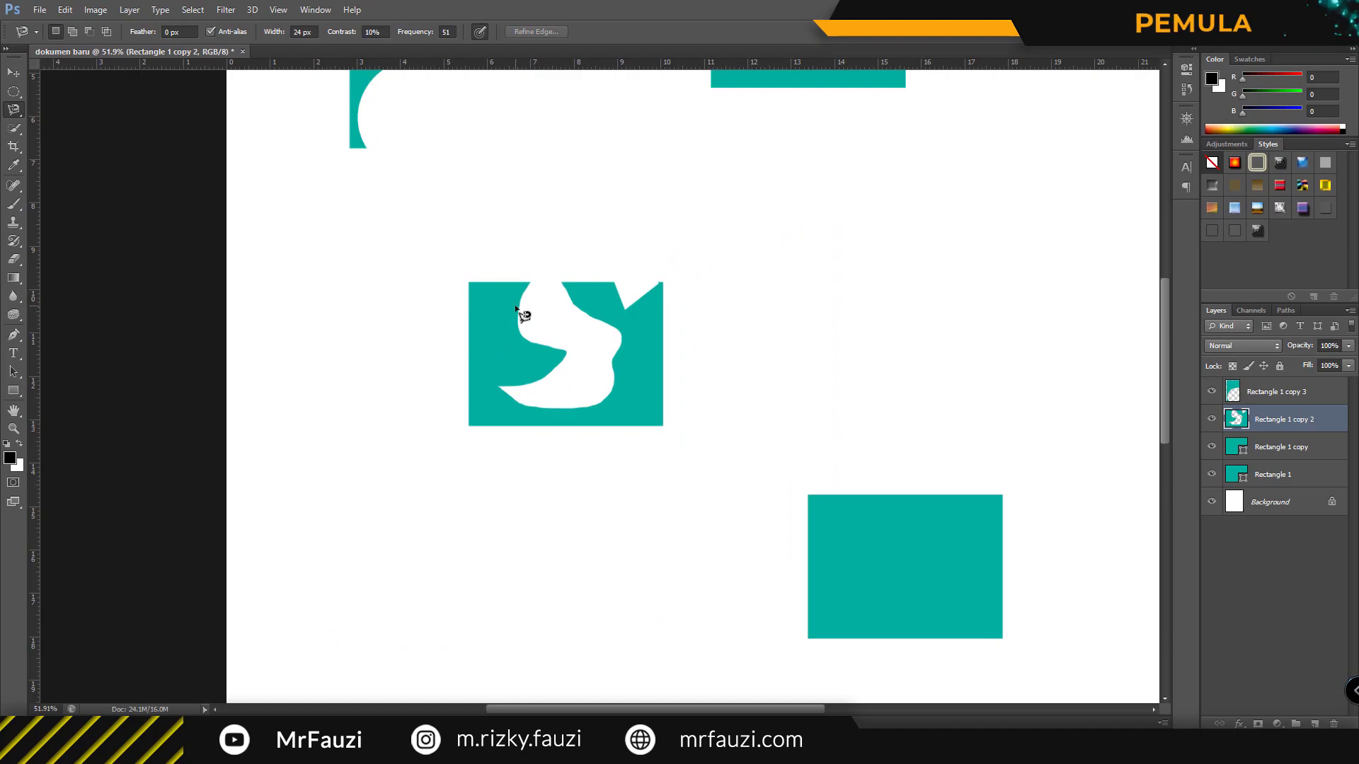
# Test Quick Selection three times on the cut-out teal rectangle, deselecting each time.
pyautogui.click(16, 128)
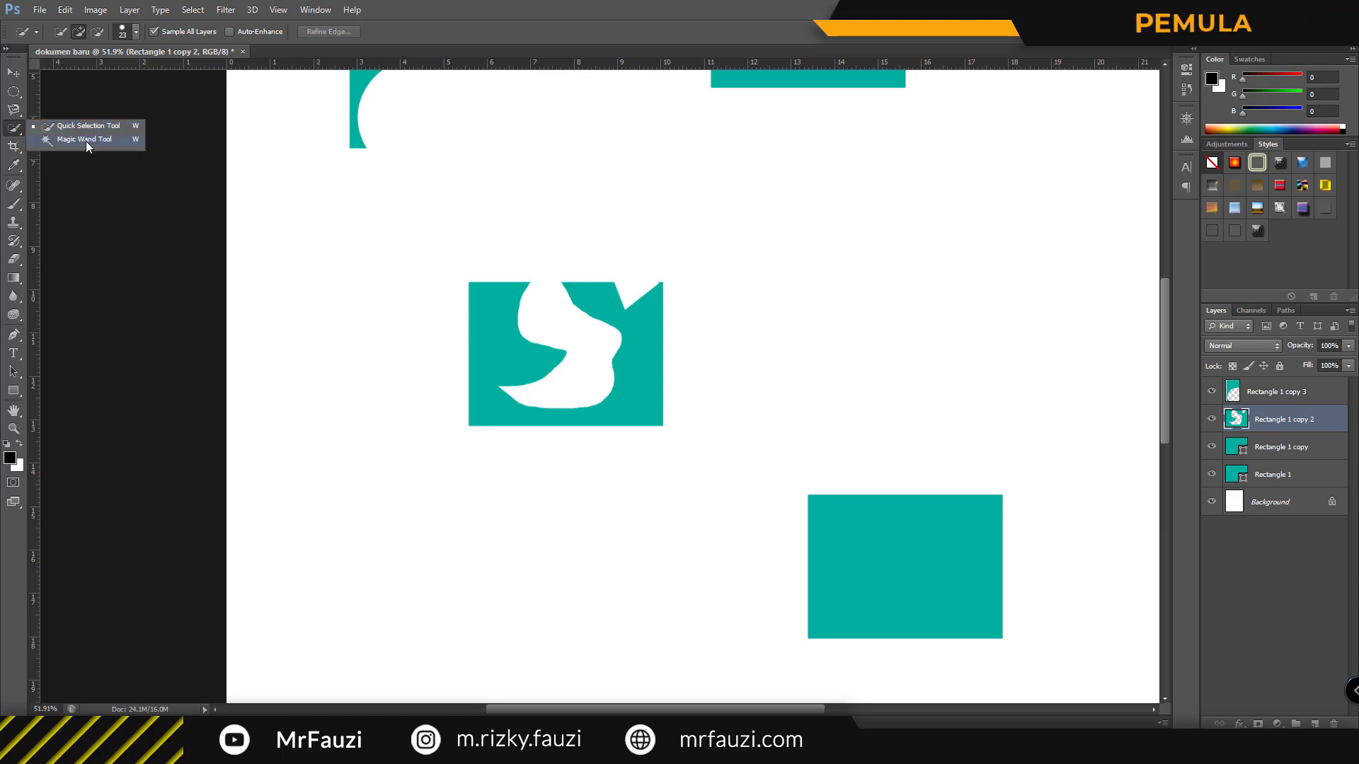
pyautogui.click(83, 125)
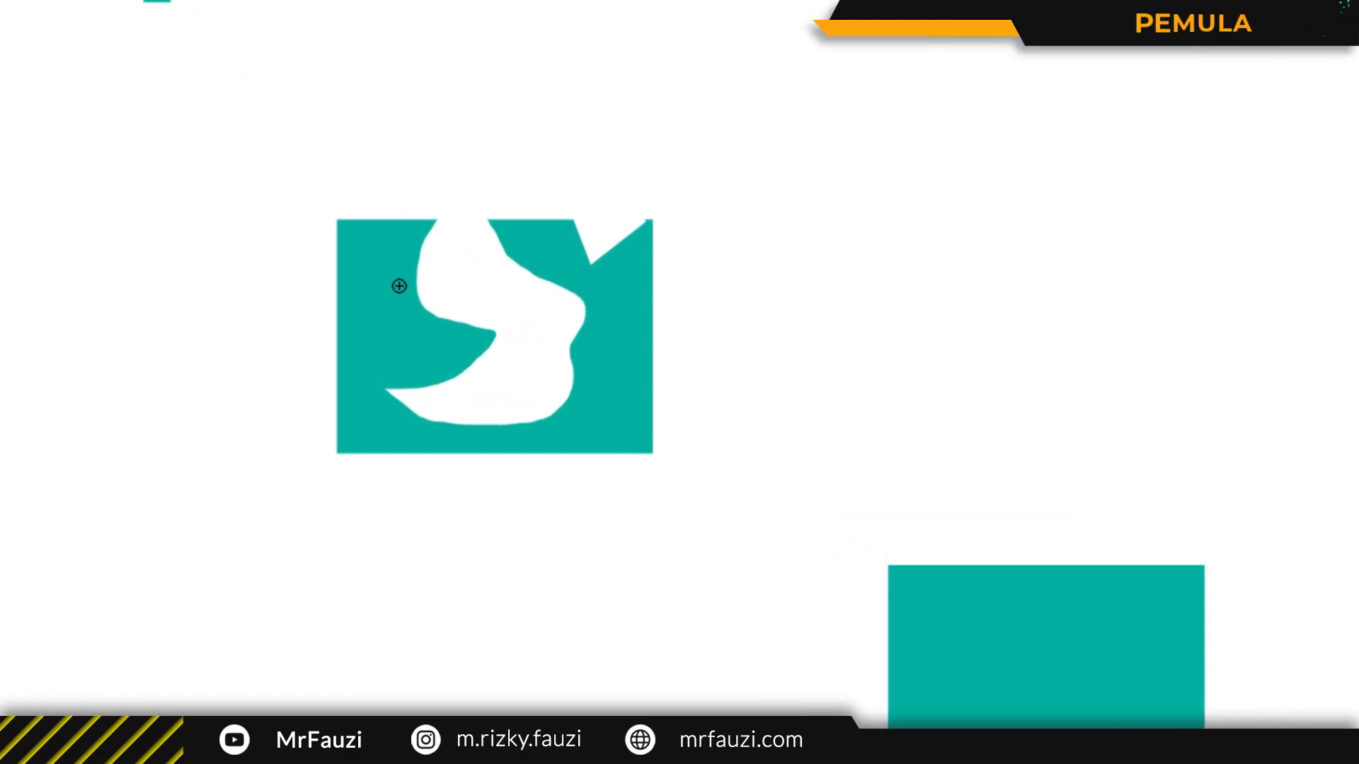
pyautogui.click(318, 267)
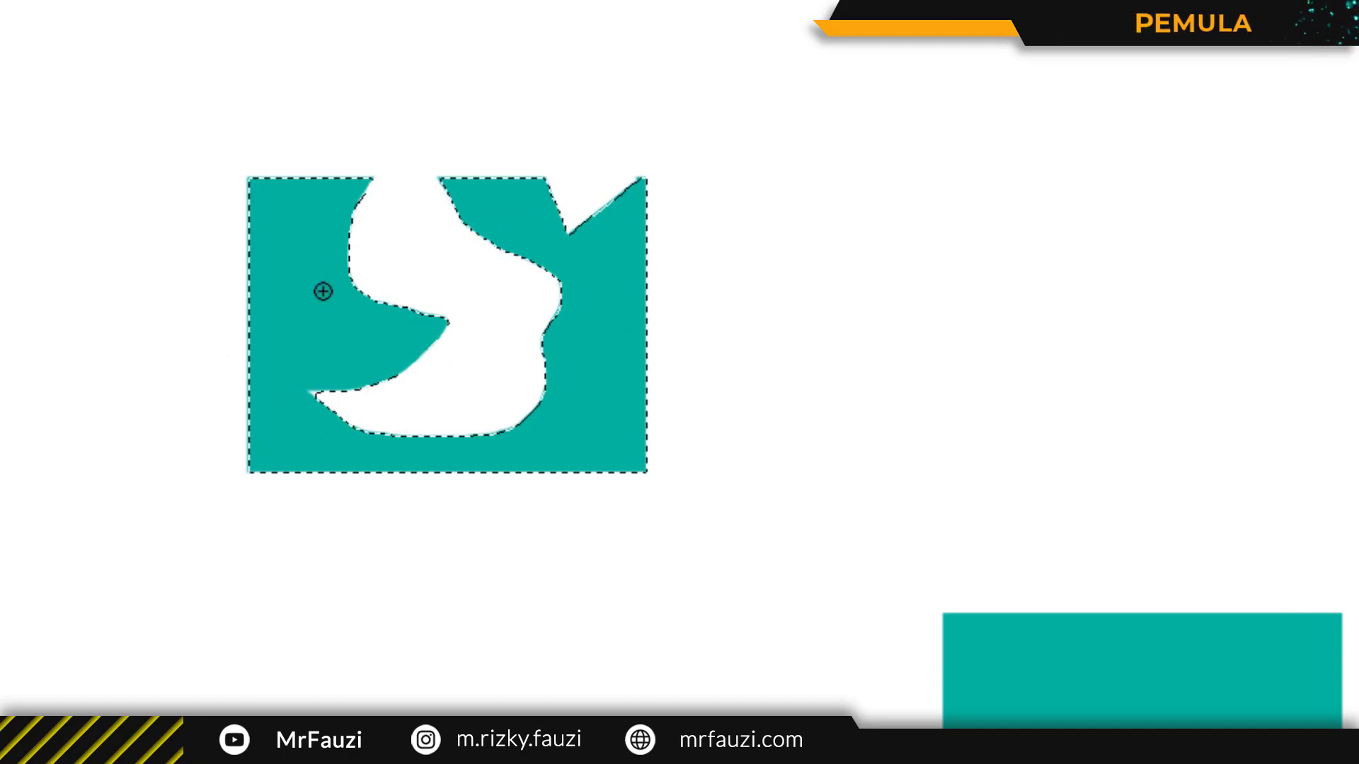
pyautogui.hotkey('ctrl', 'd')
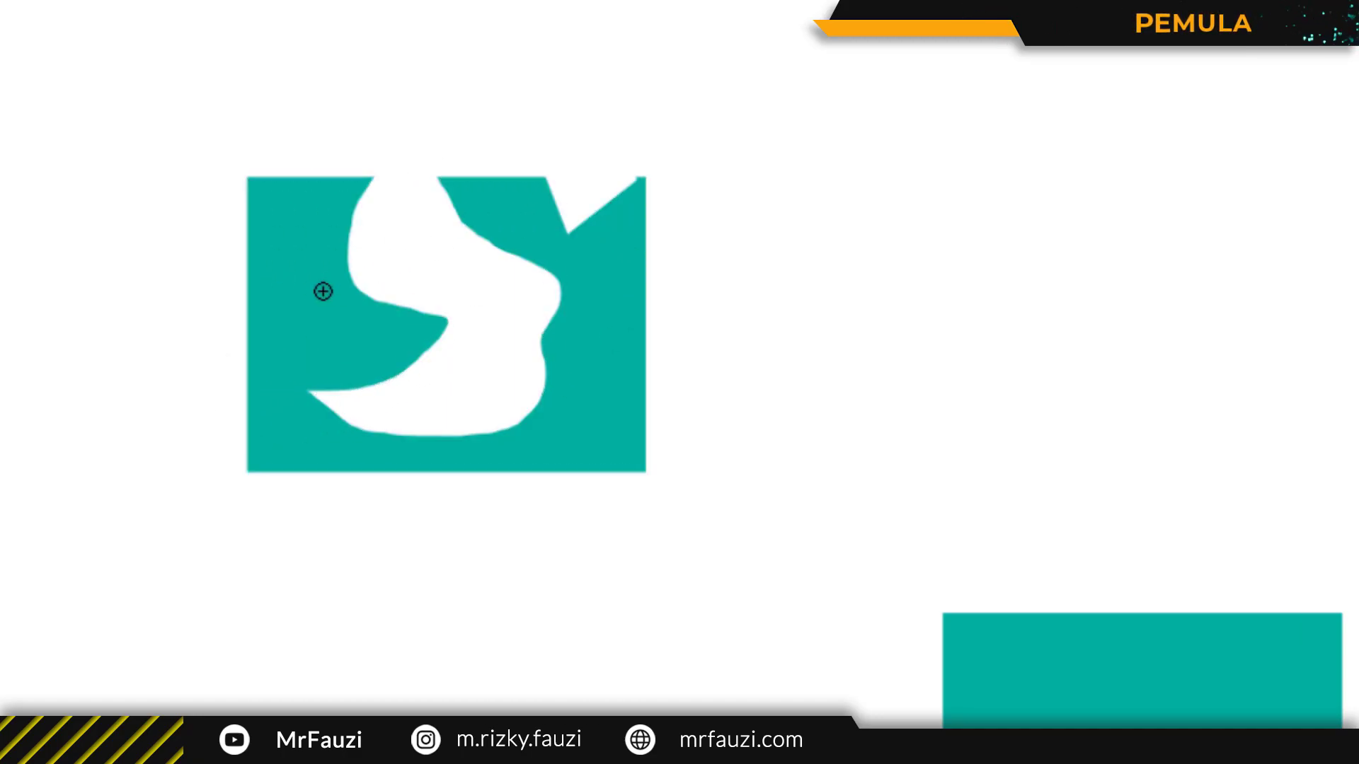
pyautogui.click(323, 291)
pyautogui.hotkey('ctrl', 'd')
pyautogui.click(323, 291)
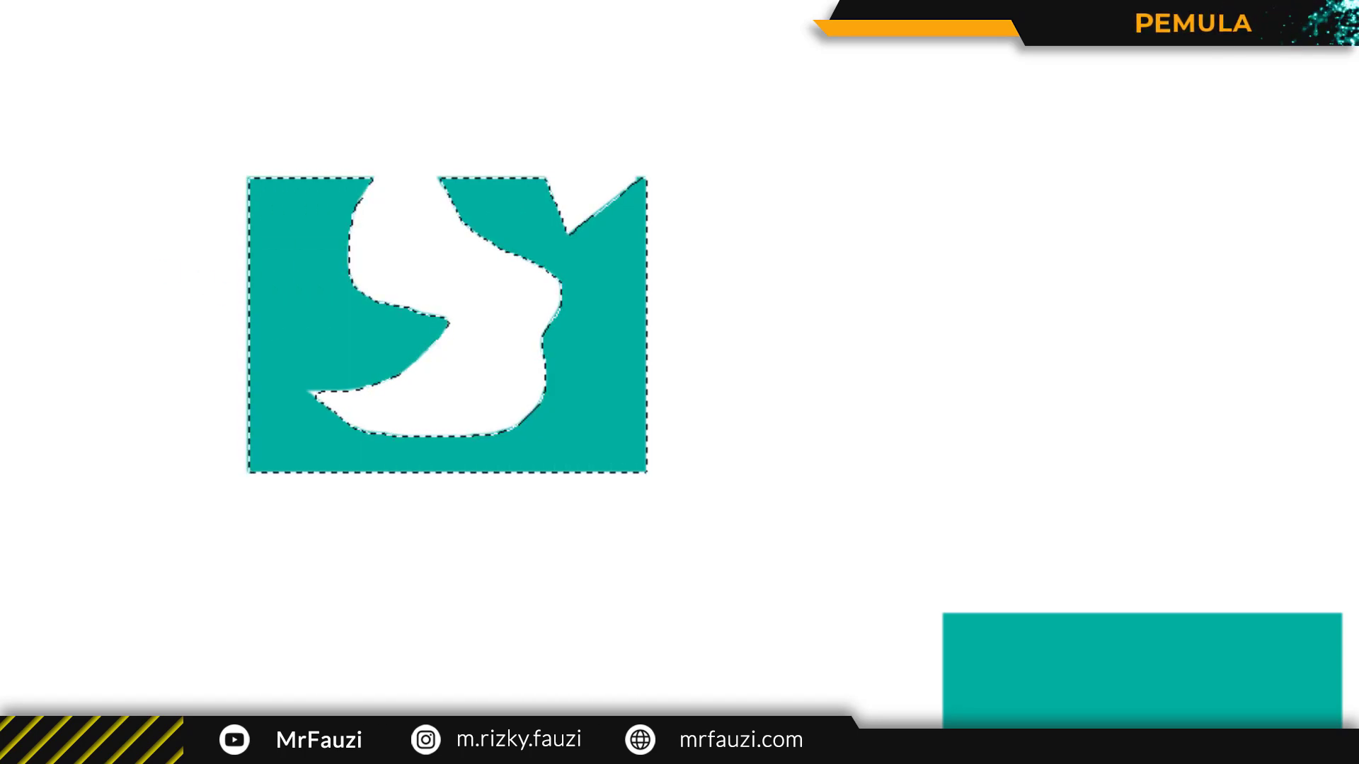
pyautogui.hotkey('ctrl', 'd')
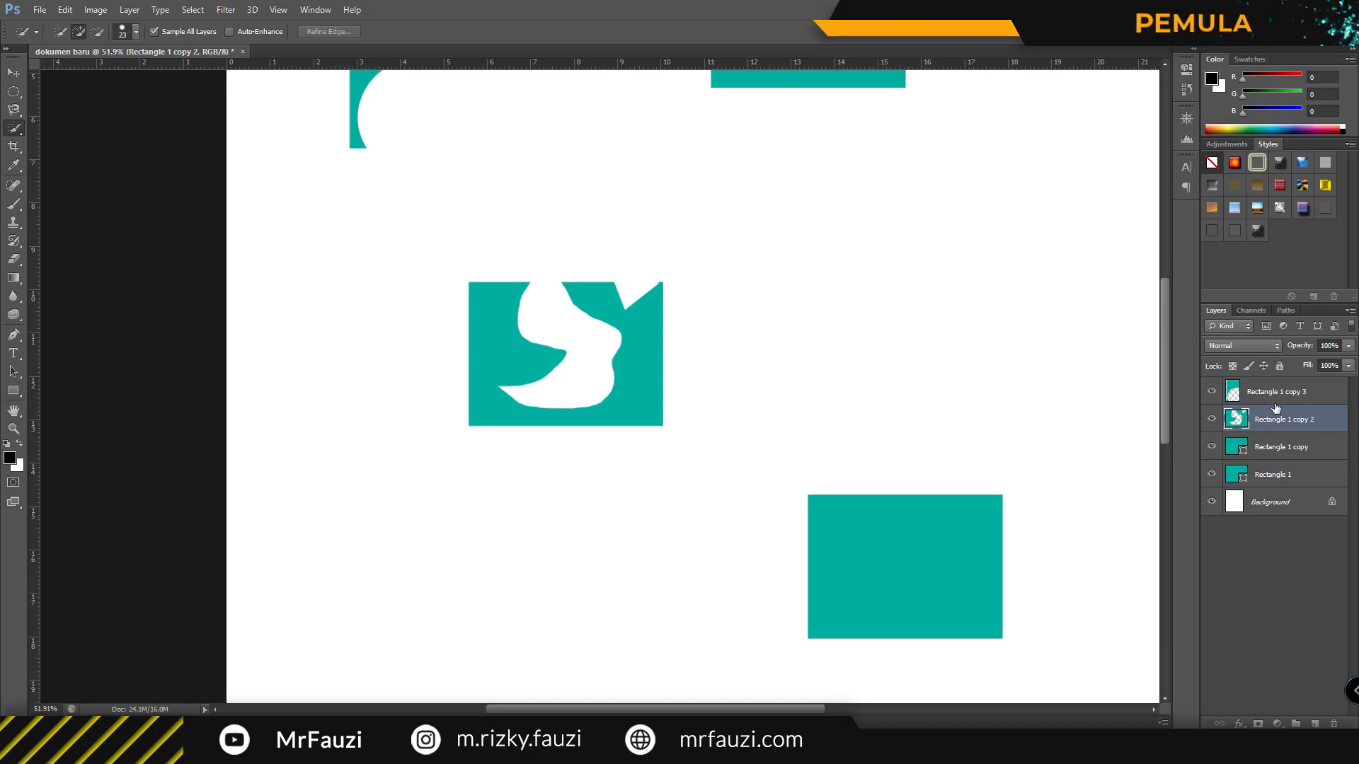
# Change the Rectangle 1 copy layer's fill from solid teal to a vertical white-to-black gradient.
pyautogui.click(1272, 459)
pyautogui.scroll(2, 982, 446)
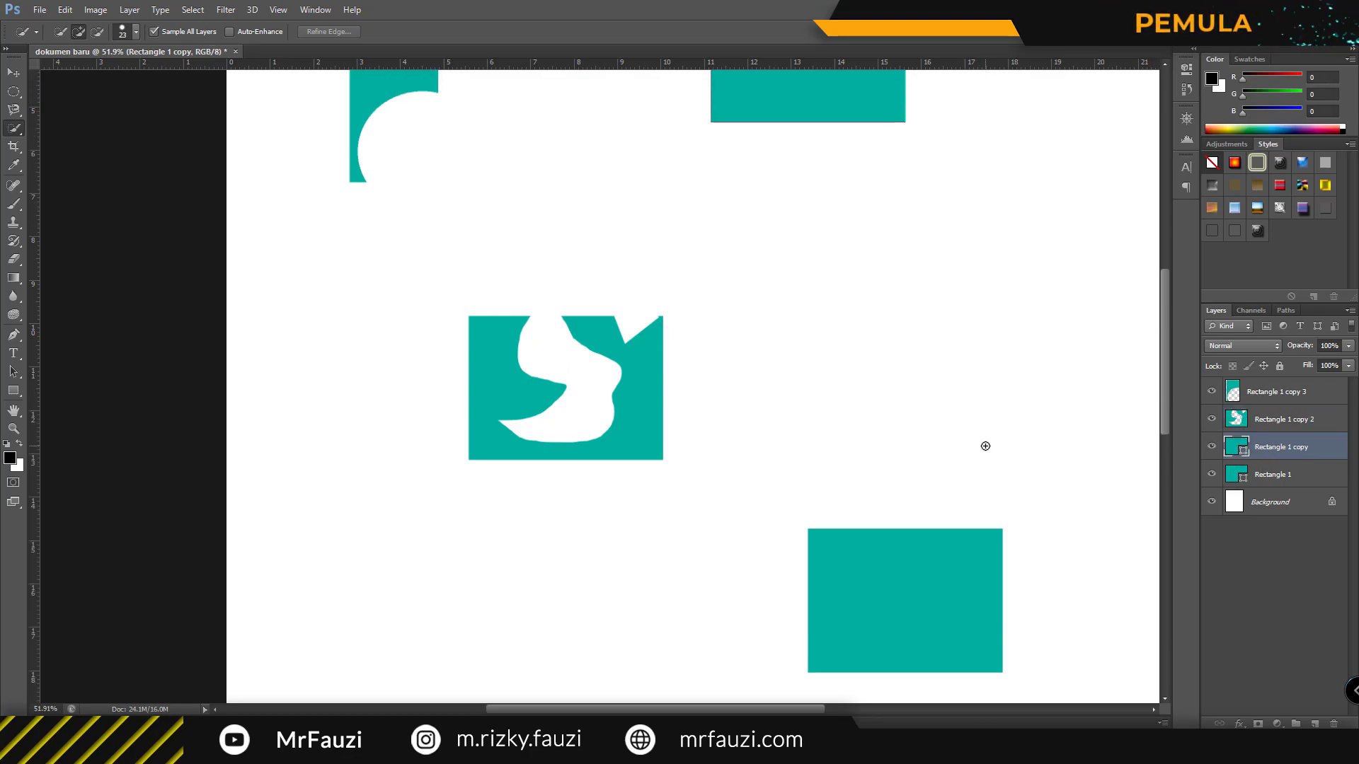
pyautogui.doubleClick(1234, 450)
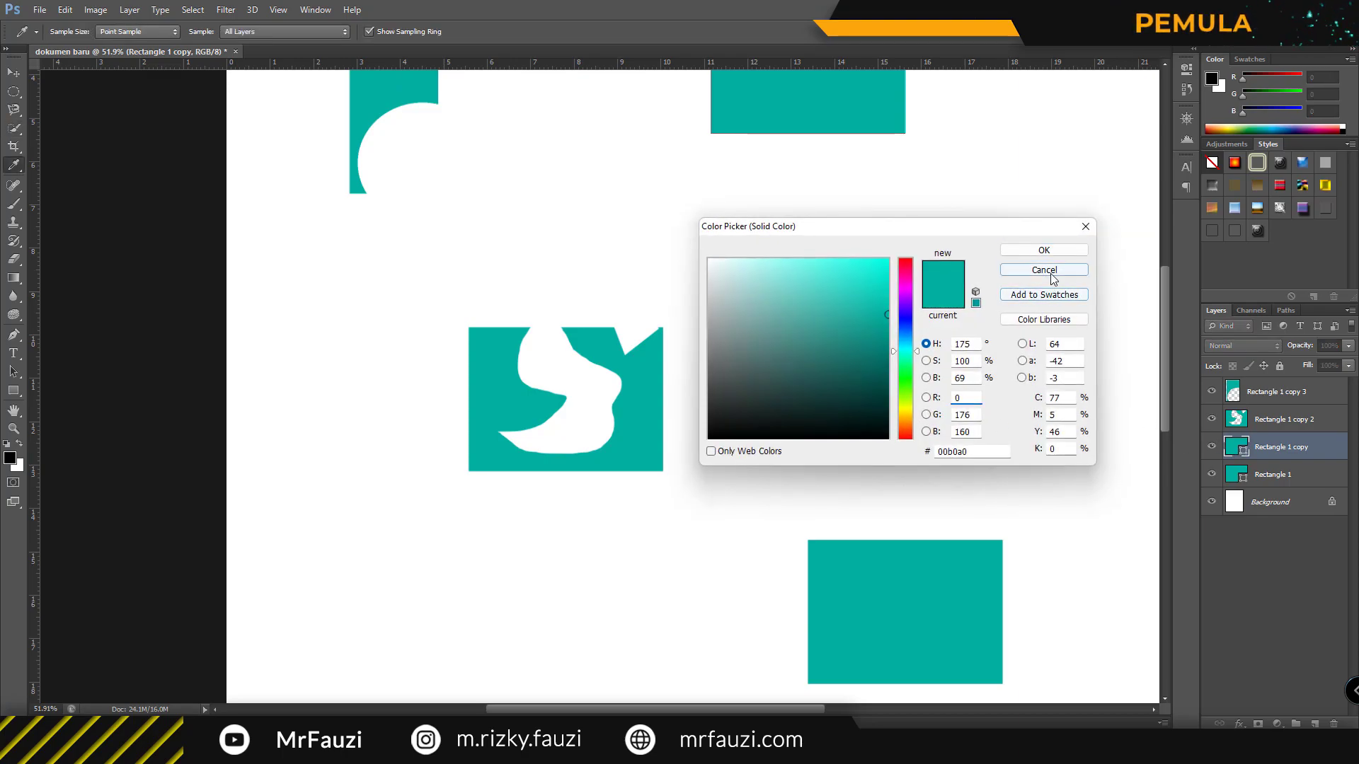
pyautogui.click(1044, 250)
pyautogui.click(17, 392)
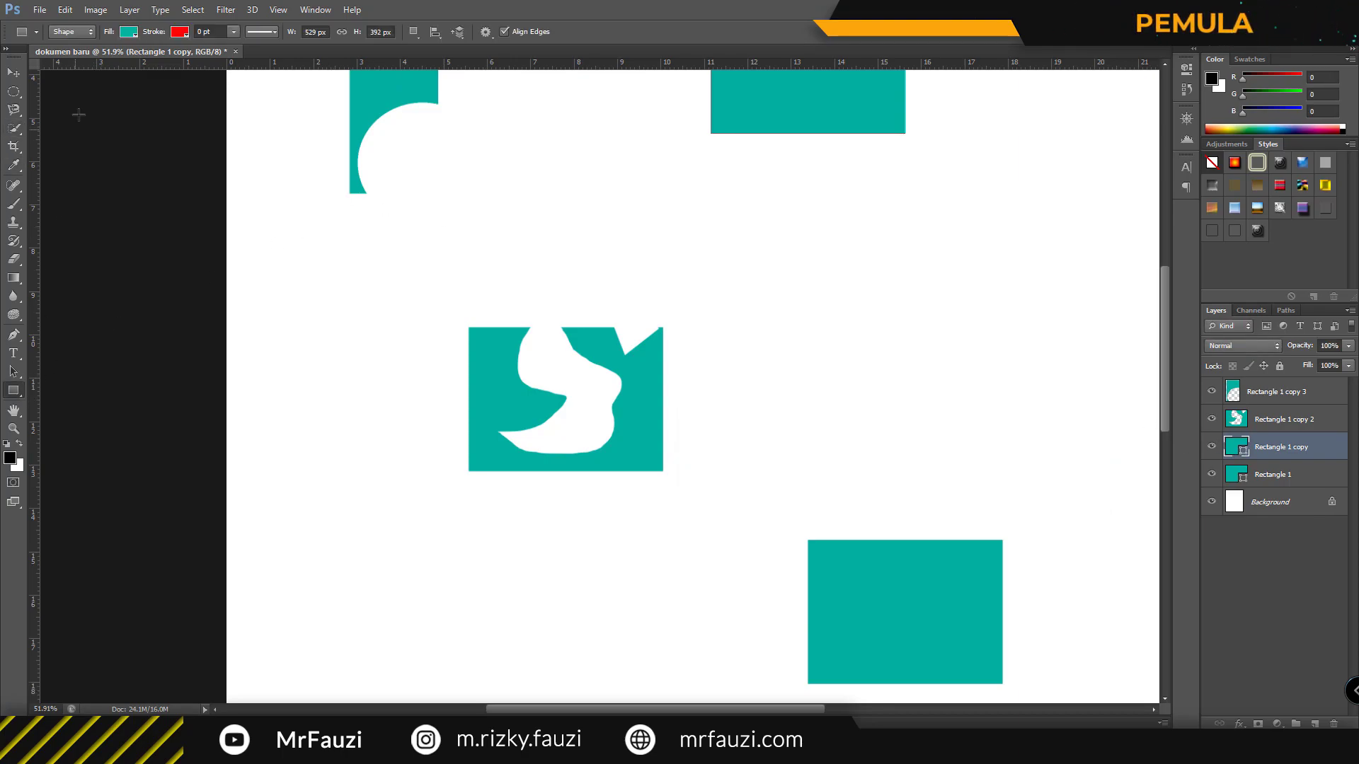
pyautogui.click(129, 33)
pyautogui.click(124, 59)
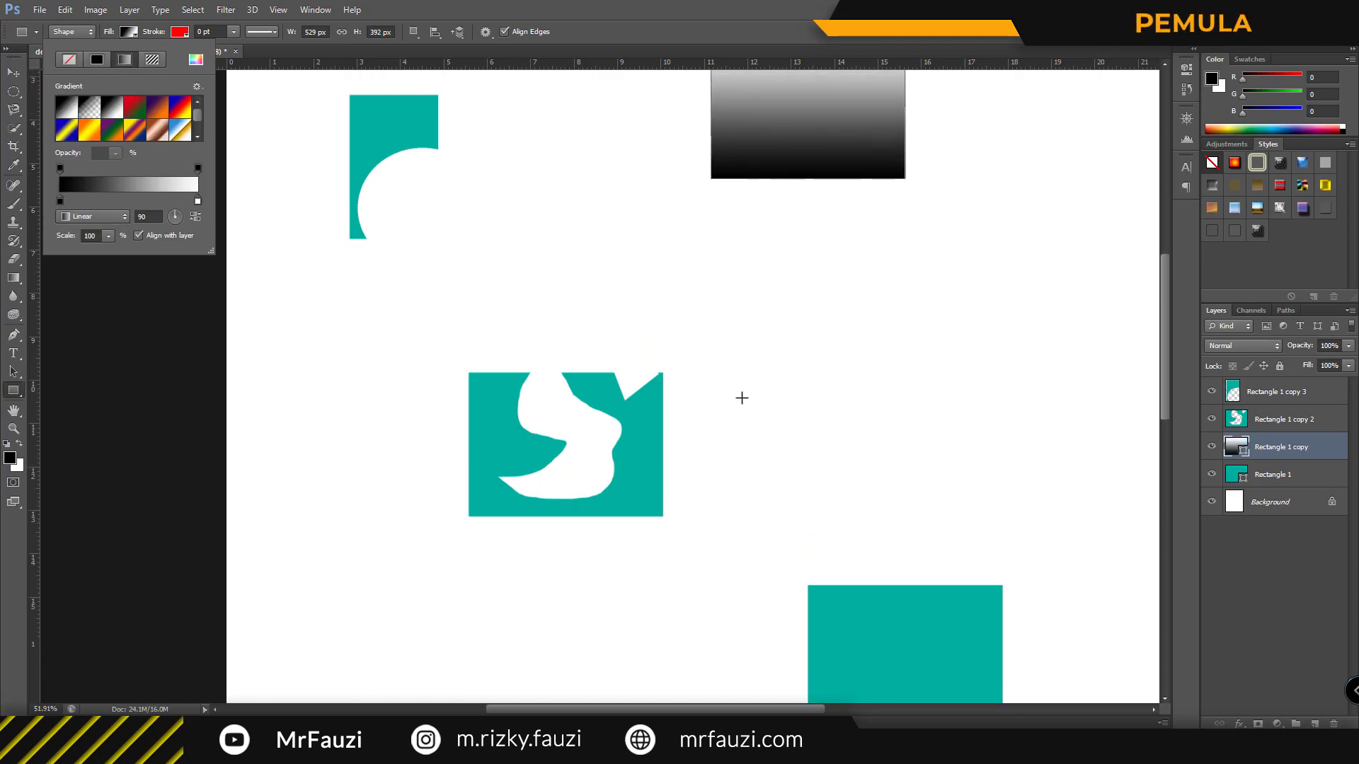
pyautogui.scroll(5, 739, 397)
# Quick-select the gradient rectangle and the bottom teal shapes, then deselect with Ctrl+D.
pyautogui.click(14, 73)
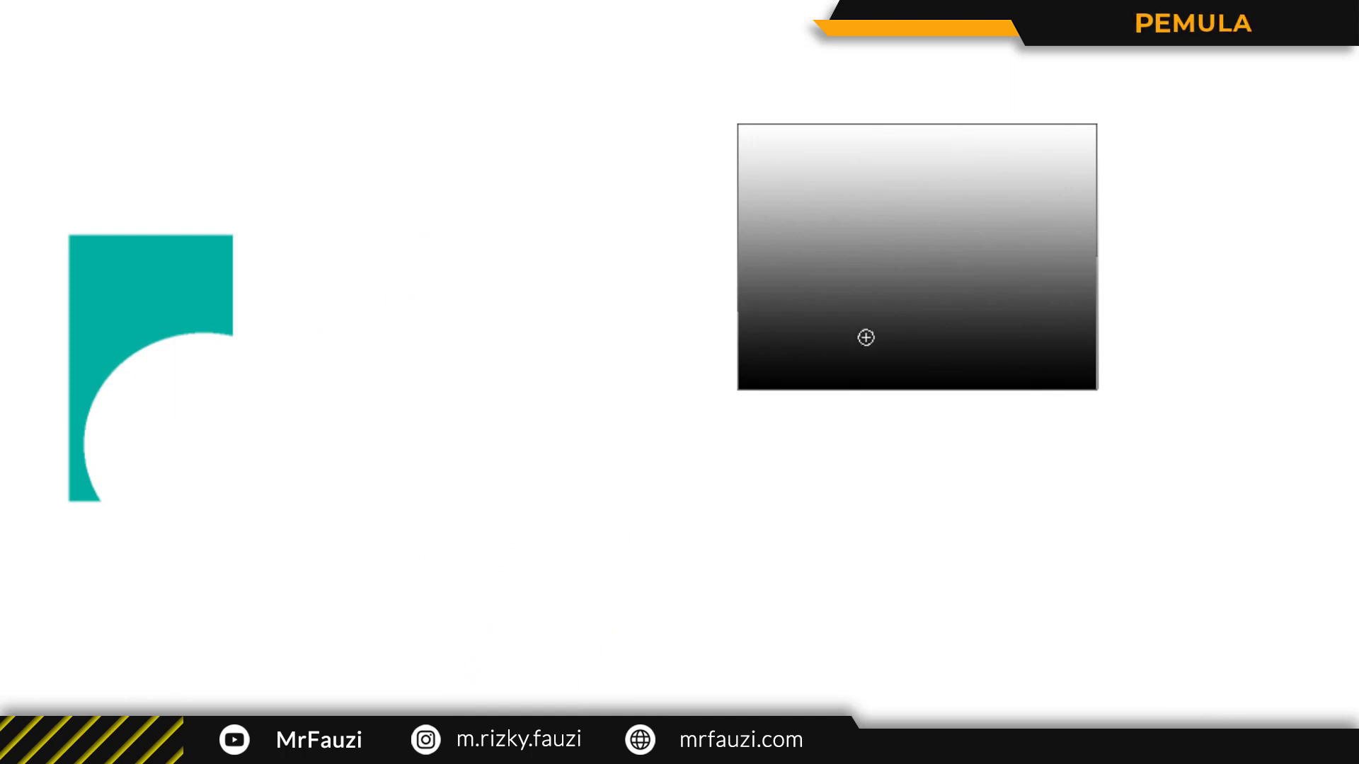
pyautogui.moveTo(857, 341); pyautogui.dragTo(822, 337)
pyautogui.moveTo(940, 342)
pyautogui.mouseDown()
pyautogui.moveTo(1032, 321)
pyautogui.moveTo(923, 254)
pyautogui.mouseUp()
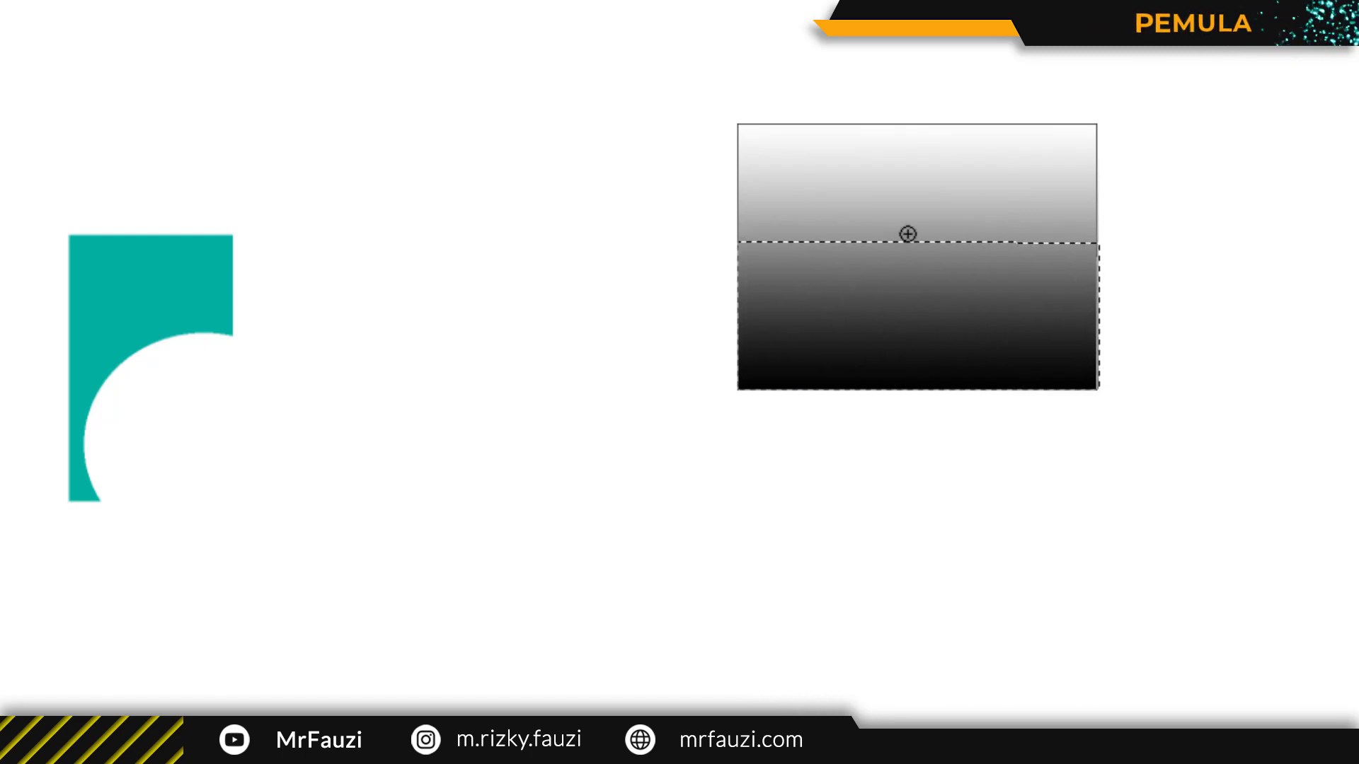
pyautogui.moveTo(922, 254); pyautogui.dragTo(906, 221)
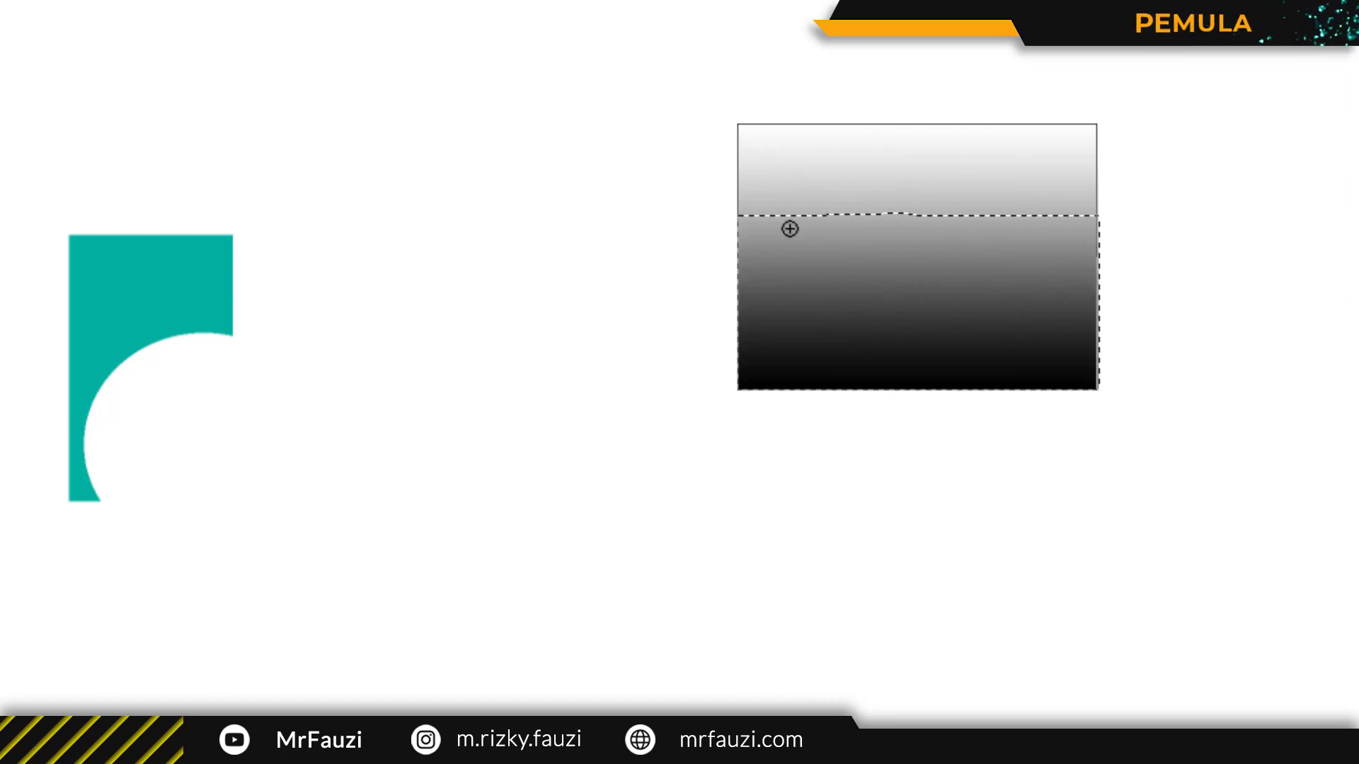
pyautogui.moveTo(904, 140)
pyautogui.mouseDown()
pyautogui.moveTo(928, 161)
pyautogui.moveTo(1010, 148)
pyautogui.mouseUp()
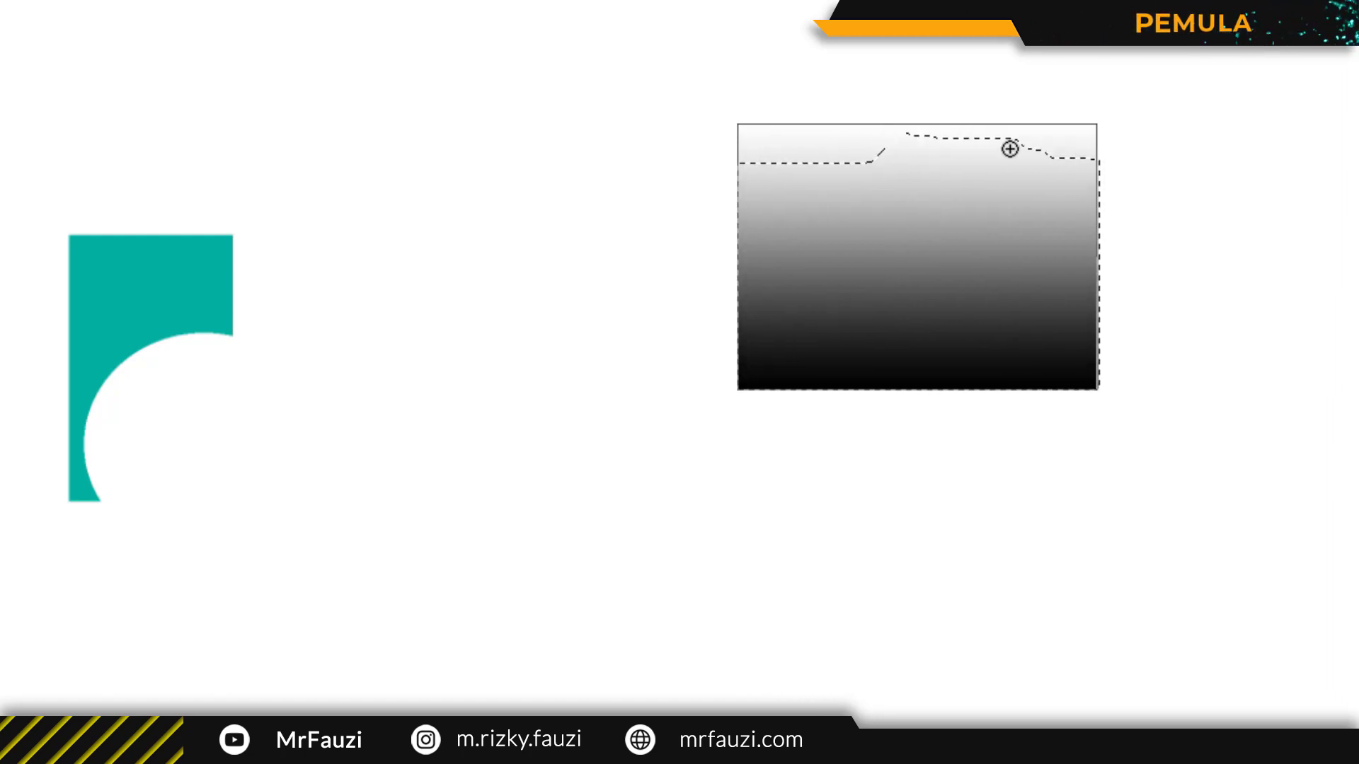
pyautogui.scroll(-3, 634, 634)
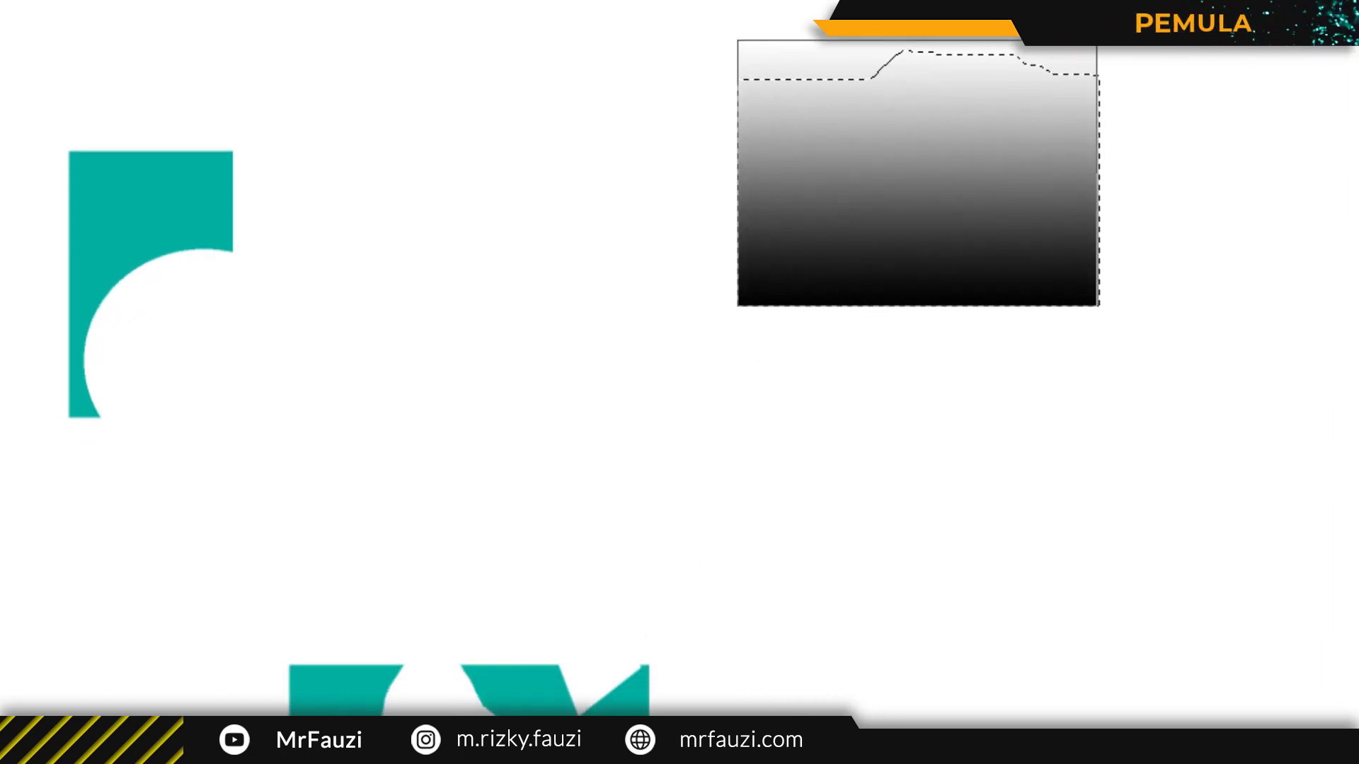
pyautogui.moveTo(340, 683); pyautogui.dragTo(581, 669)
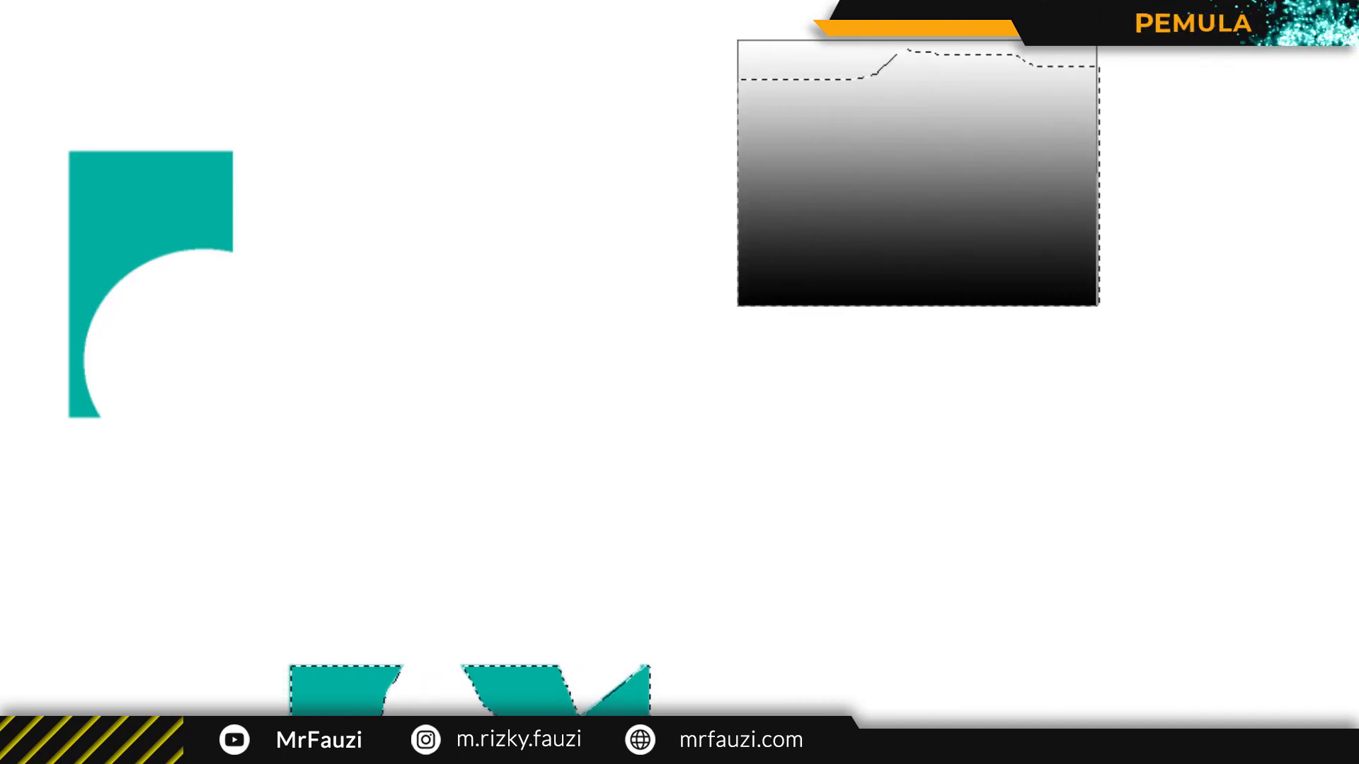
pyautogui.hotkey('ctrl', 'd')
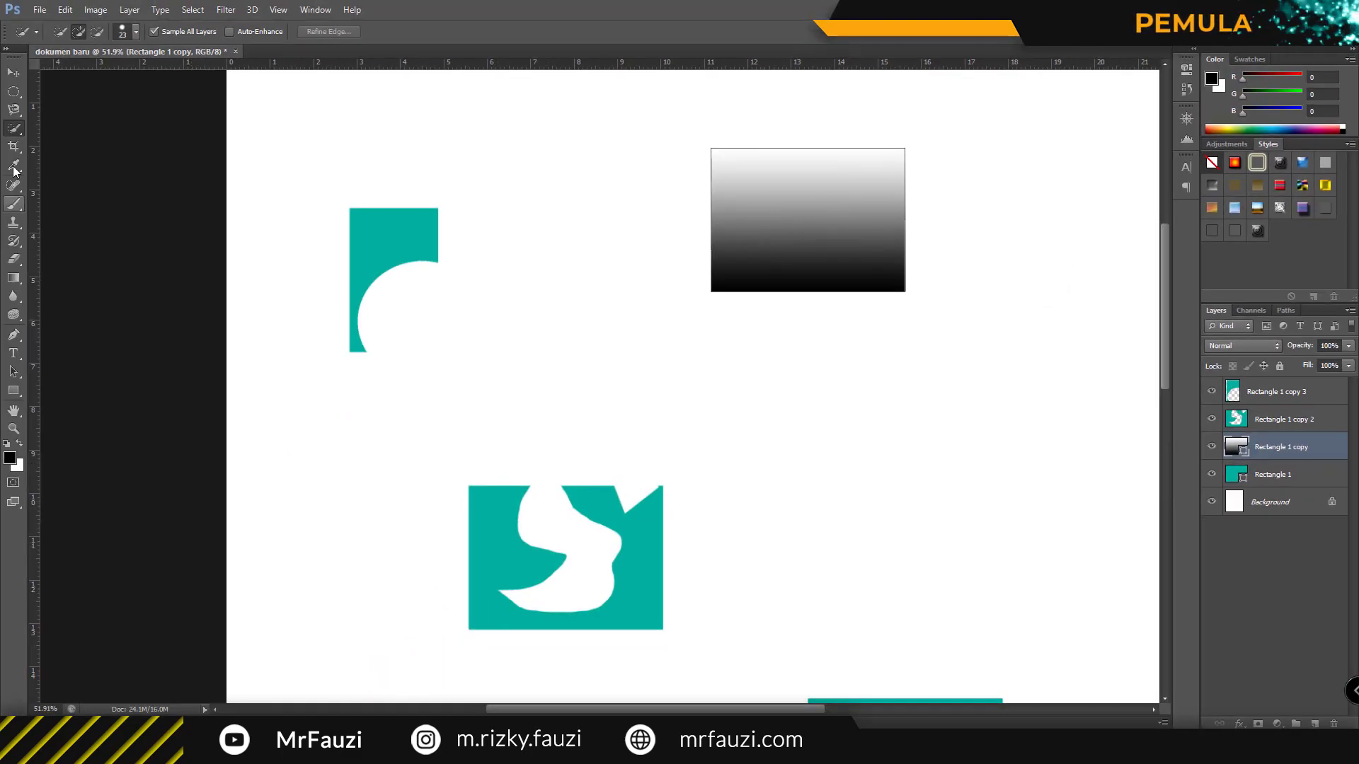
# Switch to the Magic Wand and select the solid teal area on Rectangle 1 copy 2.
pyautogui.rightClick(15, 134)
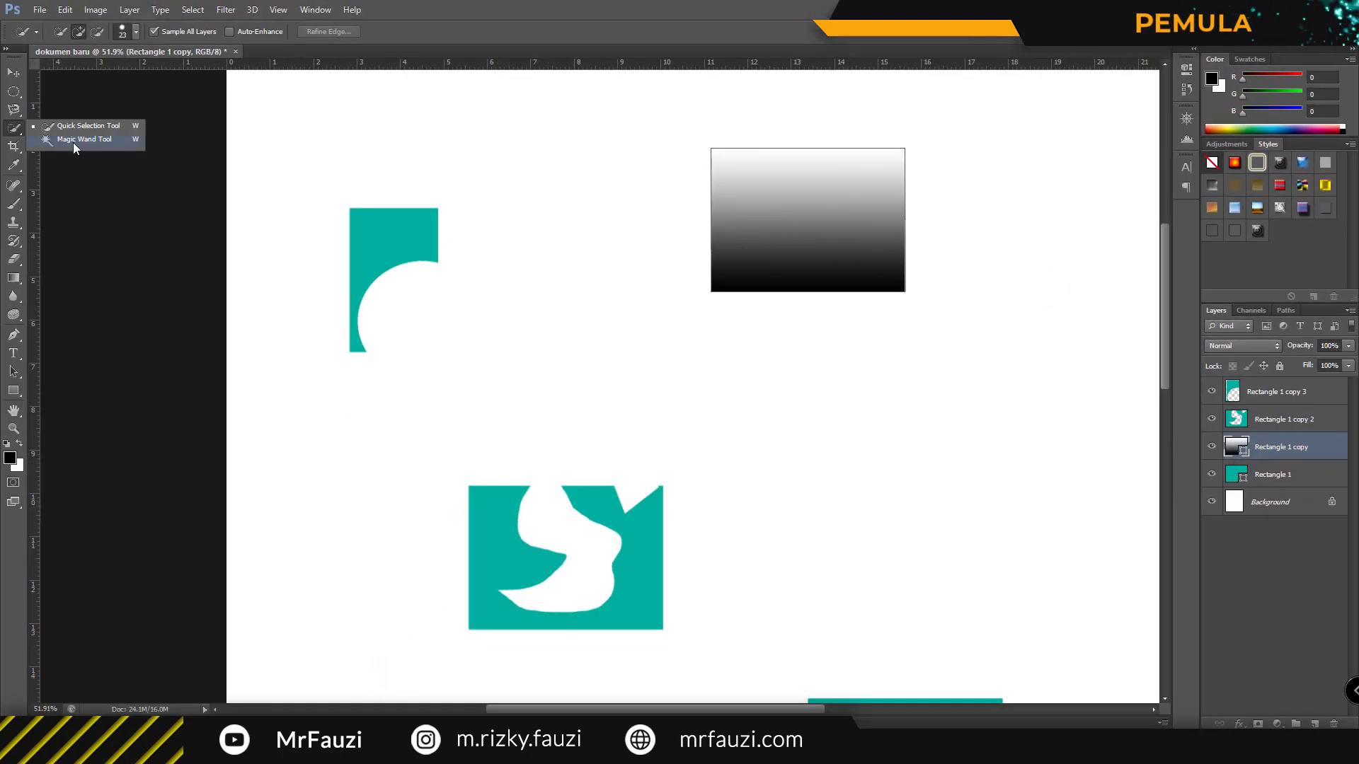
pyautogui.click(74, 140)
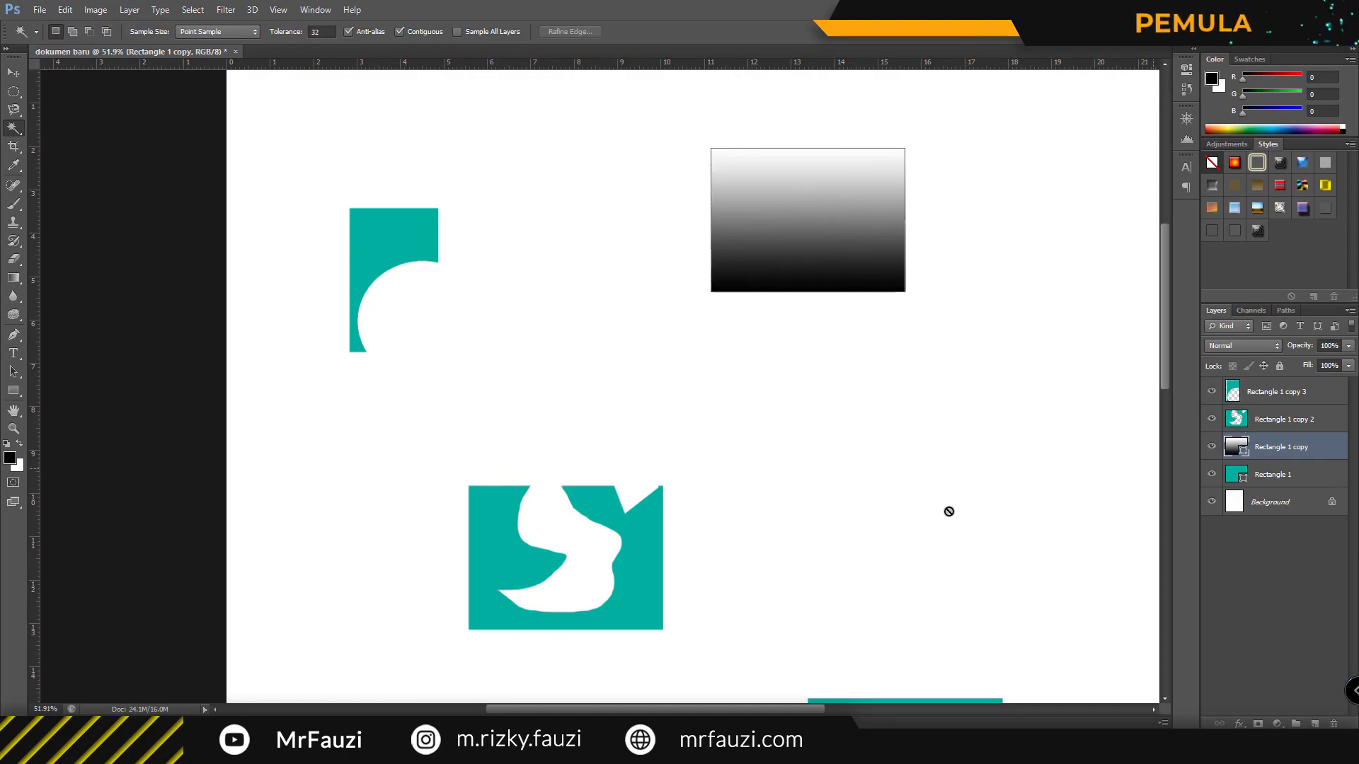
pyautogui.click(1226, 420)
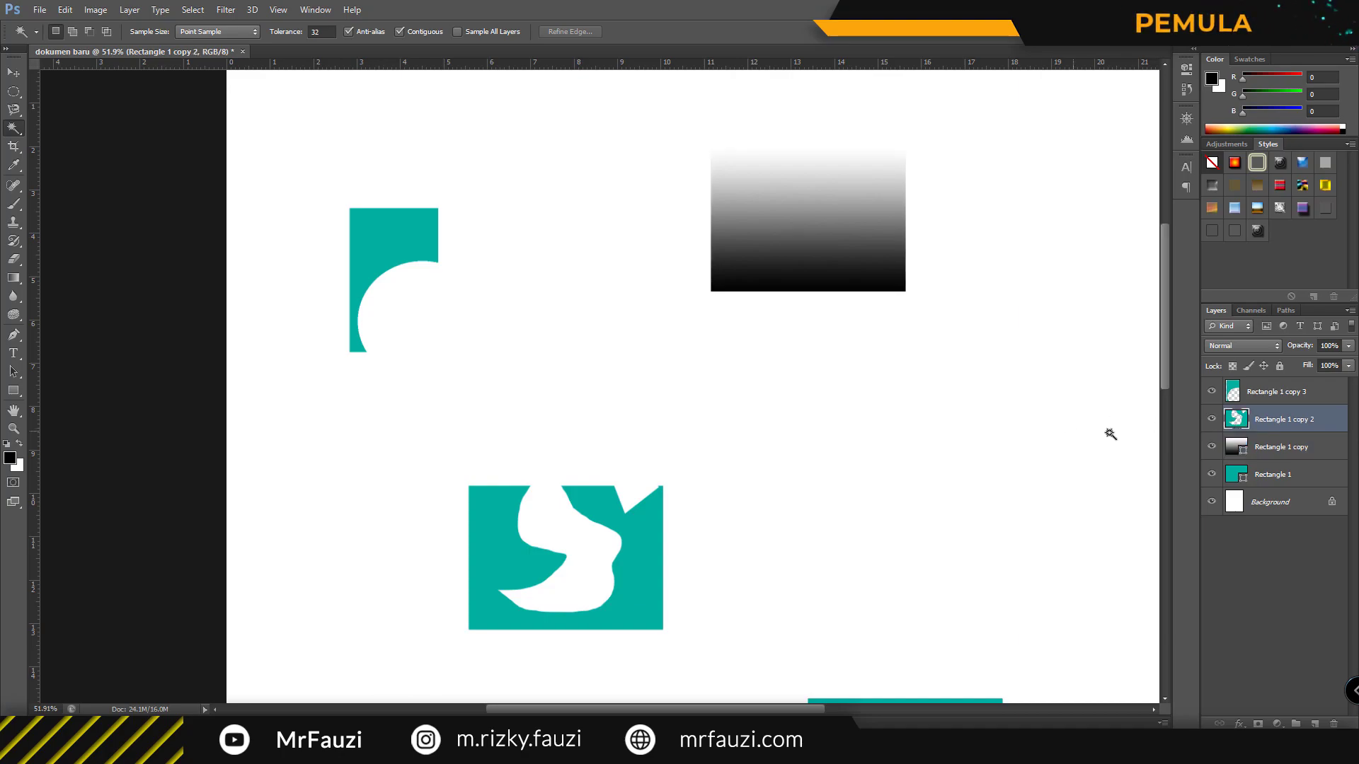
pyautogui.click(508, 571)
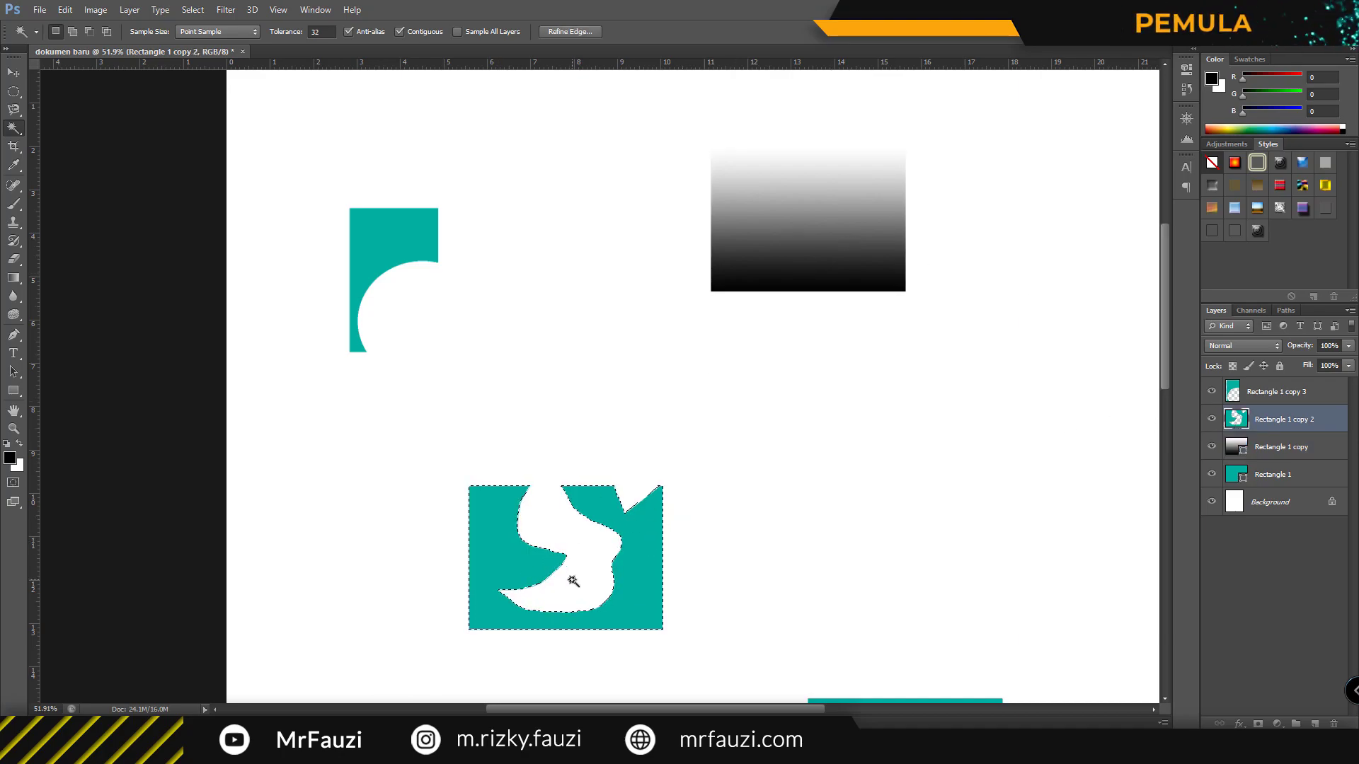
pyautogui.scroll(-1, 566, 578)
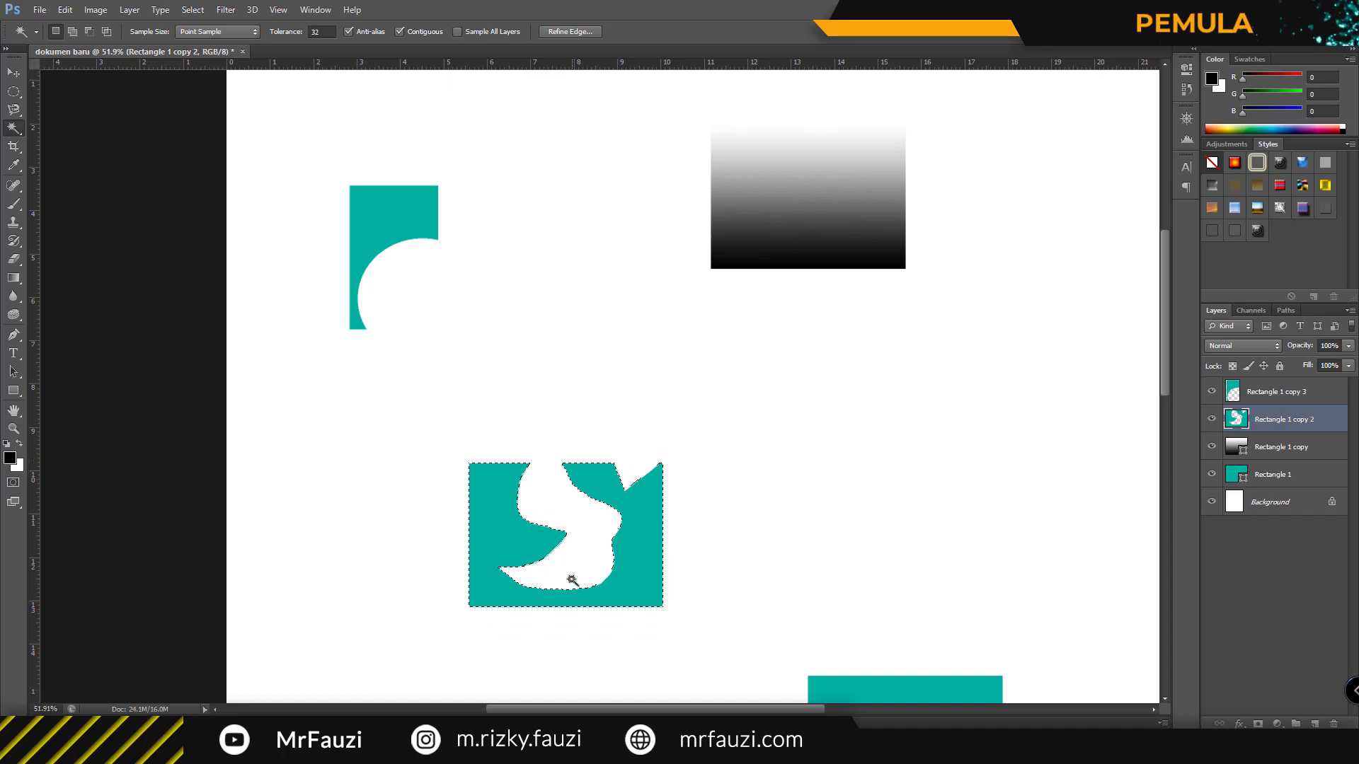
# Rasterize the gradient-filled Rectangle 1 copy layer.
pyautogui.rightClick(13, 129)
pyautogui.click(78, 143)
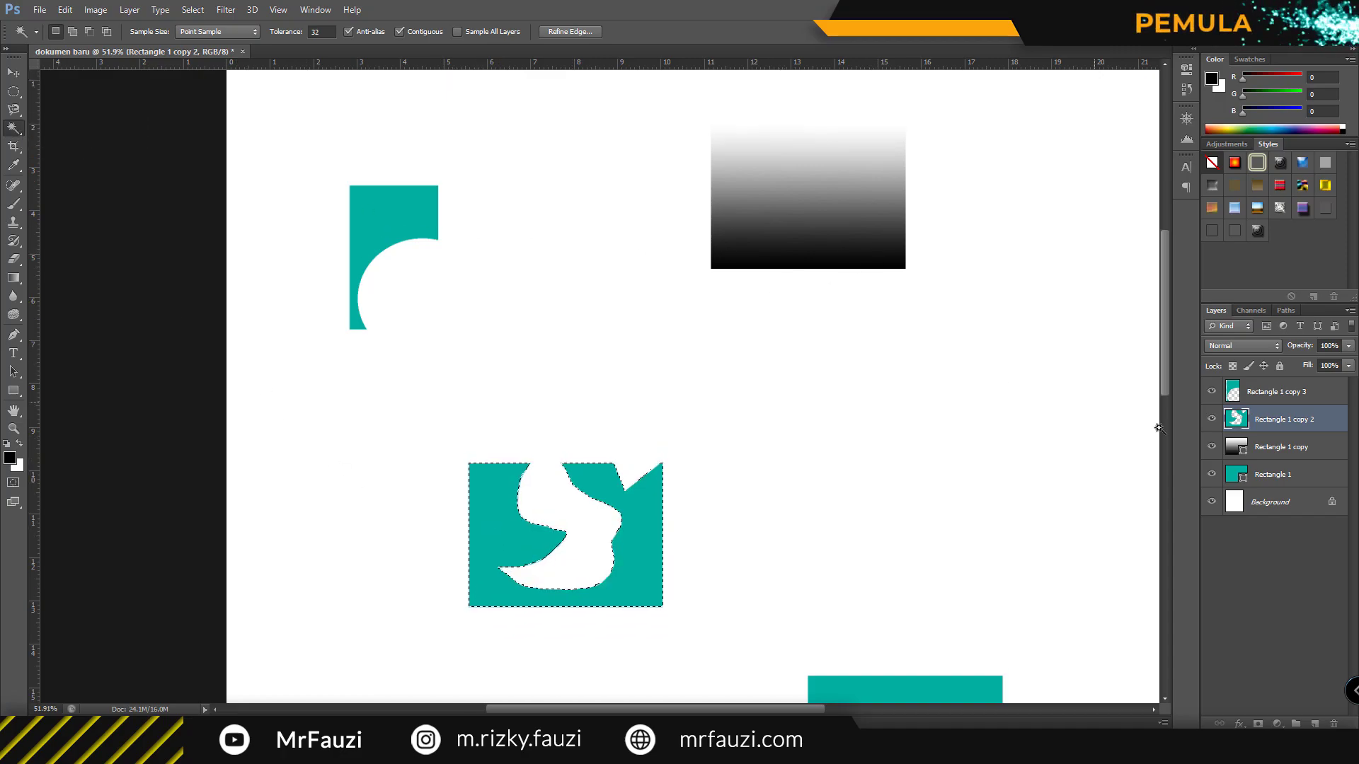
pyautogui.click(1253, 447)
pyautogui.rightClick(1274, 448)
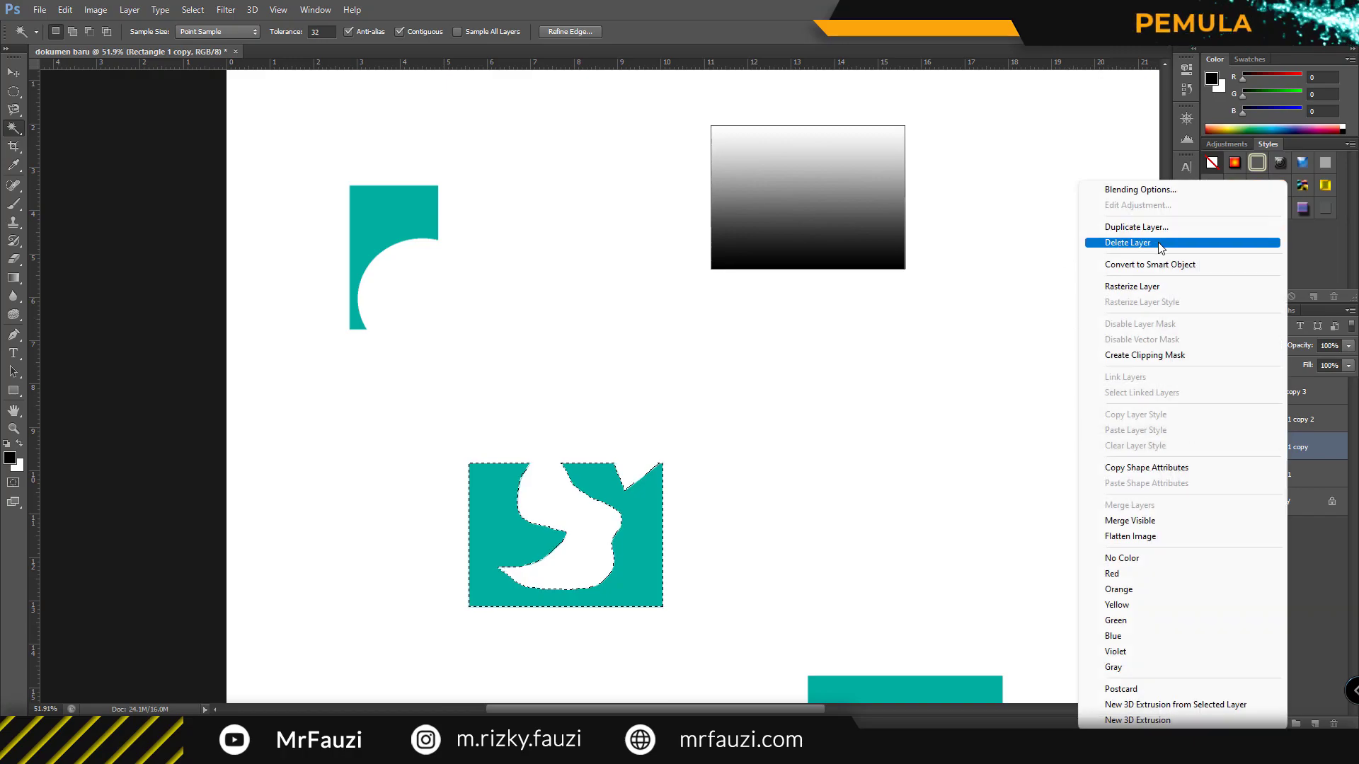
pyautogui.click(1150, 287)
pyautogui.scroll(2, 849, 233)
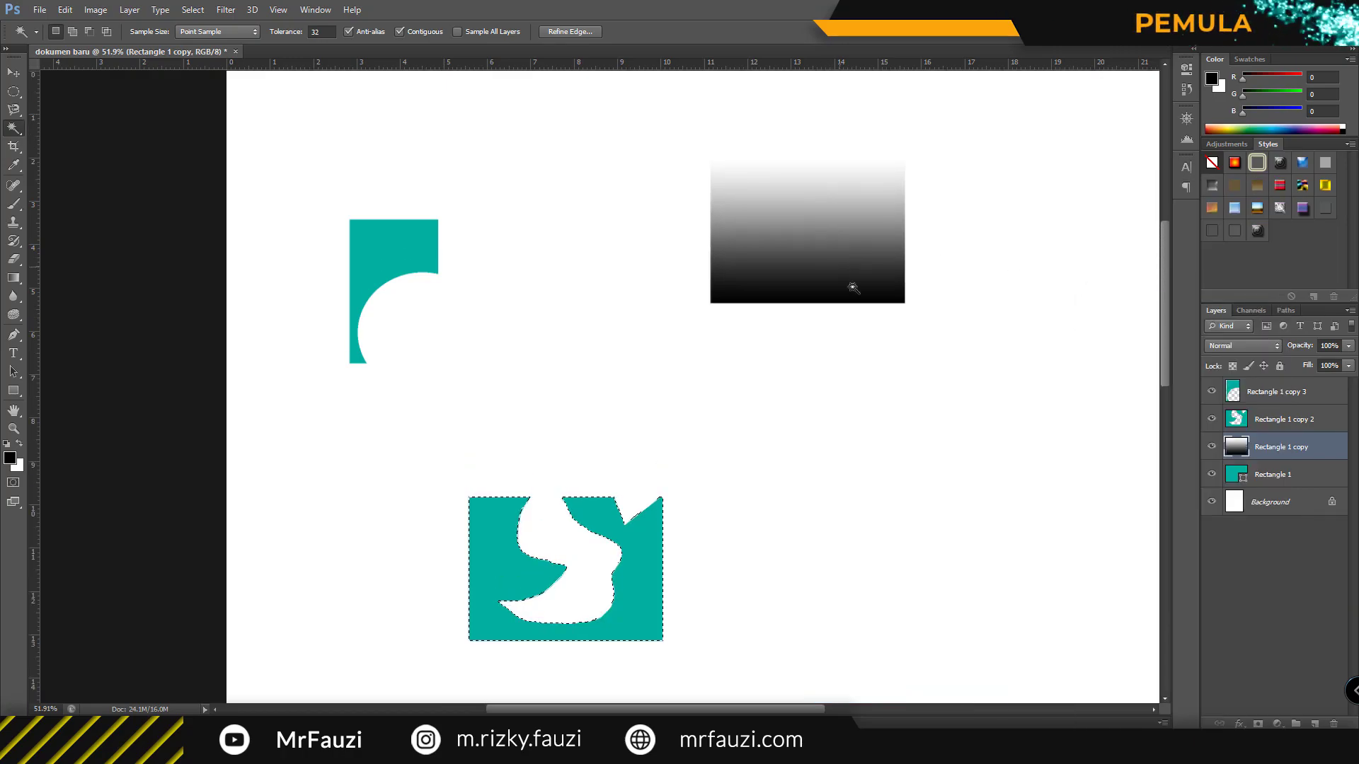
# Select successive light and dark gradient bands with the Magic Wand at Tolerance 32, then deselect.
pyautogui.click(834, 256)
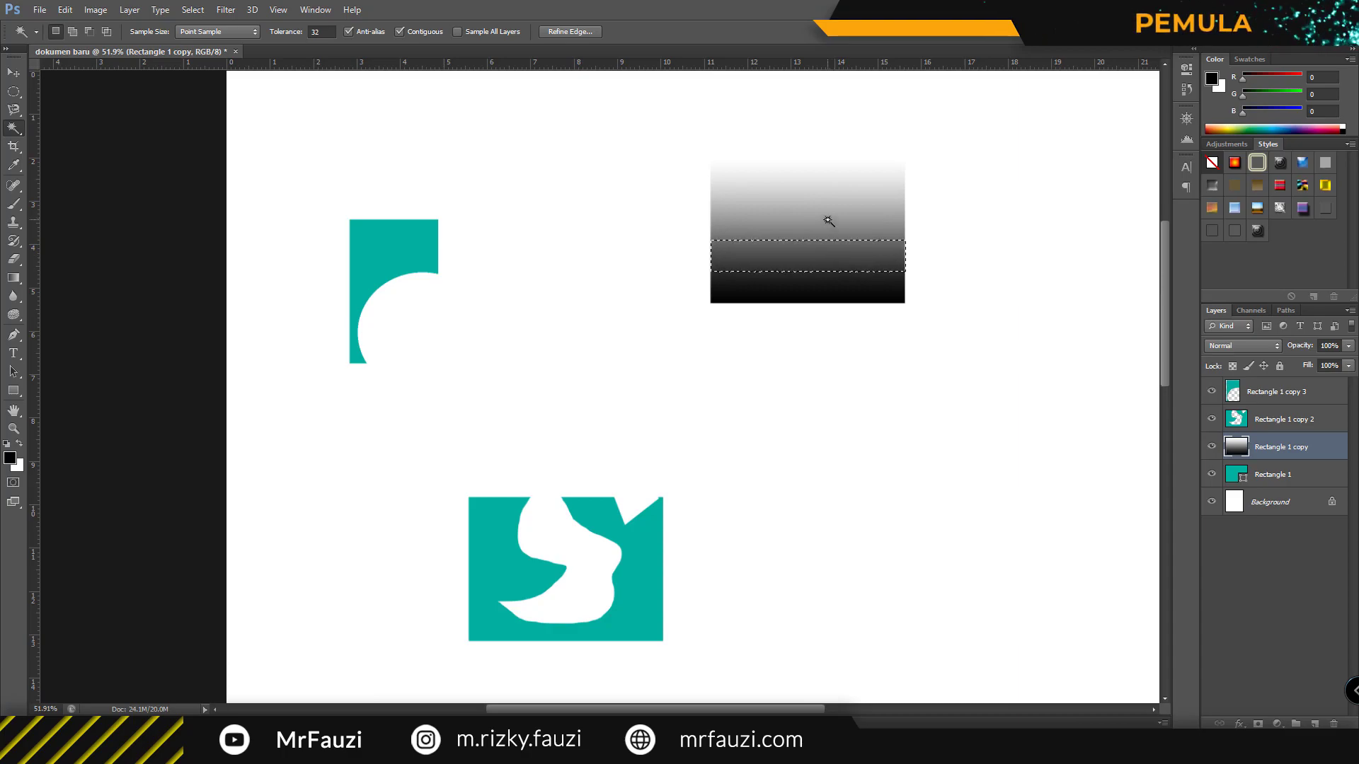
pyautogui.click(825, 221)
pyautogui.click(810, 175)
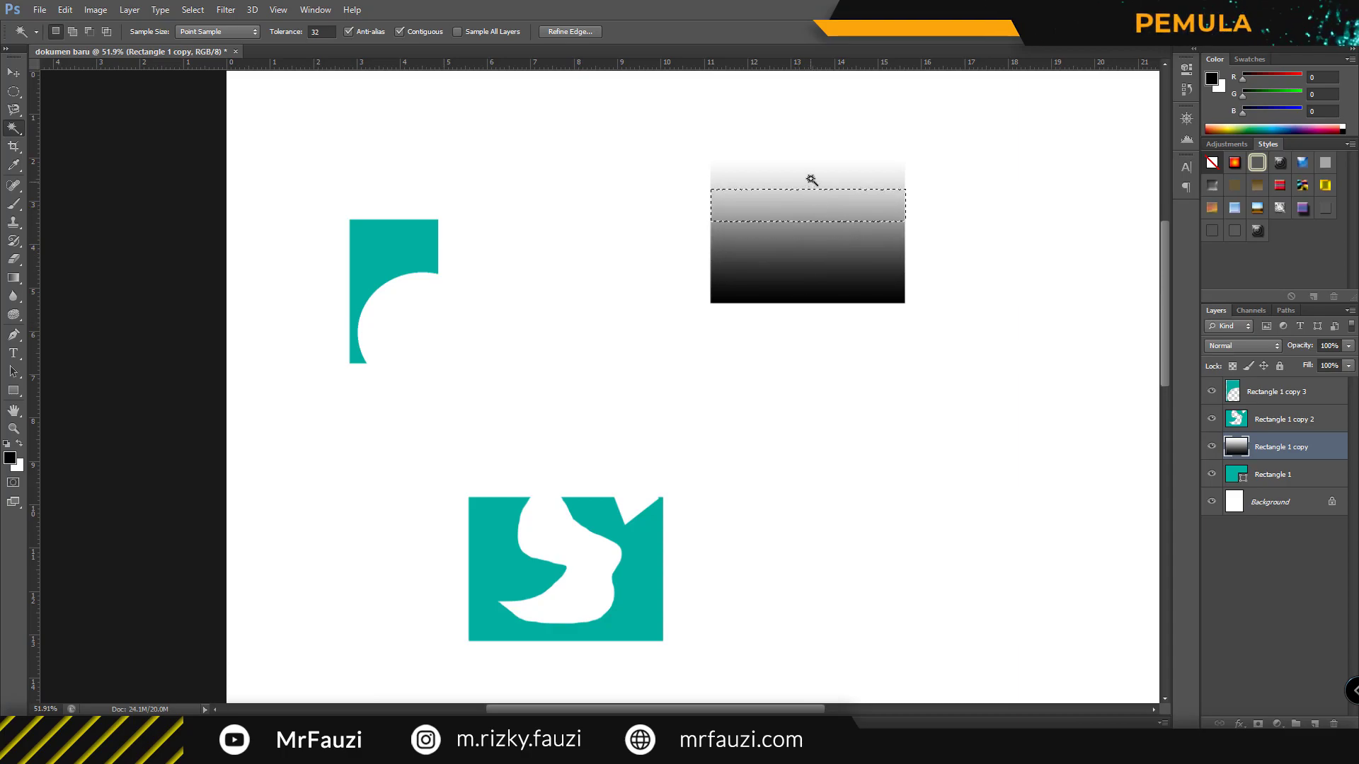
pyautogui.click(817, 228)
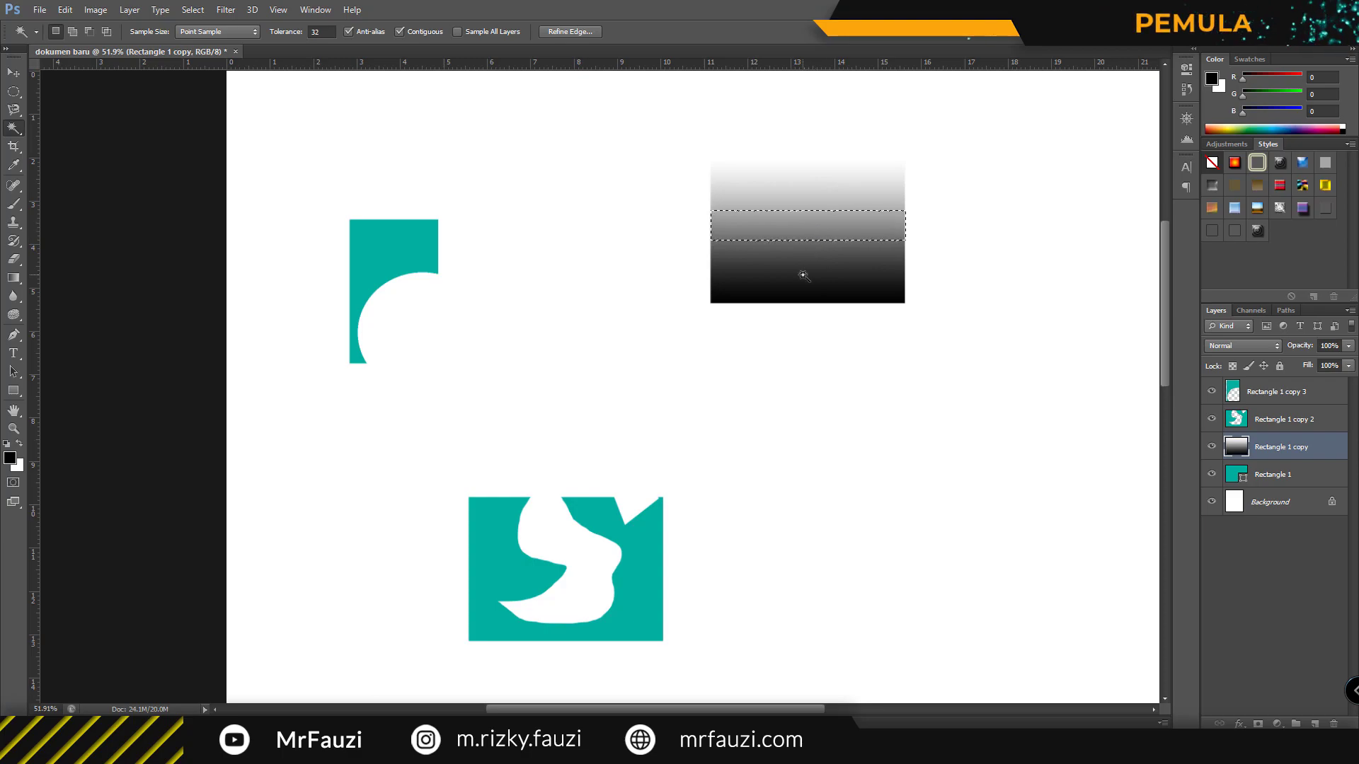
pyautogui.click(814, 173)
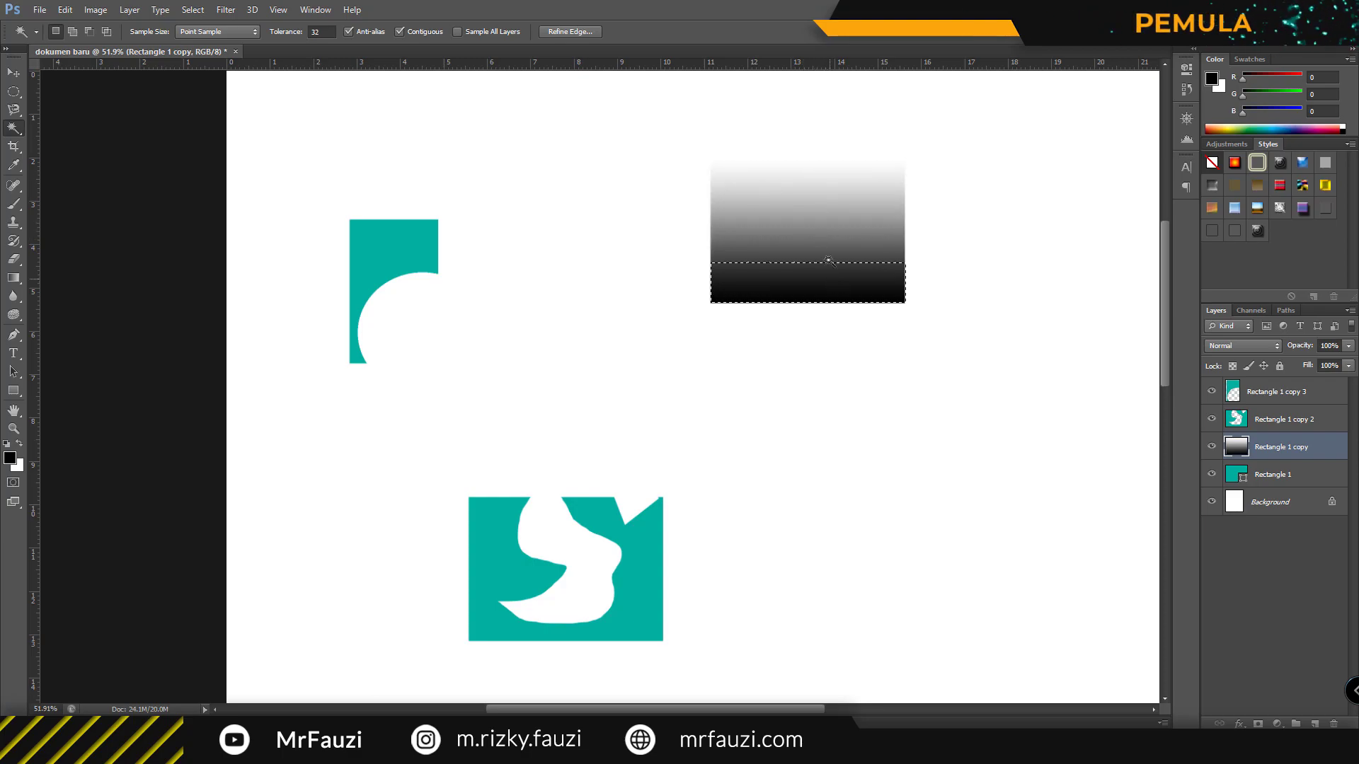
pyautogui.click(821, 205)
pyautogui.click(836, 192)
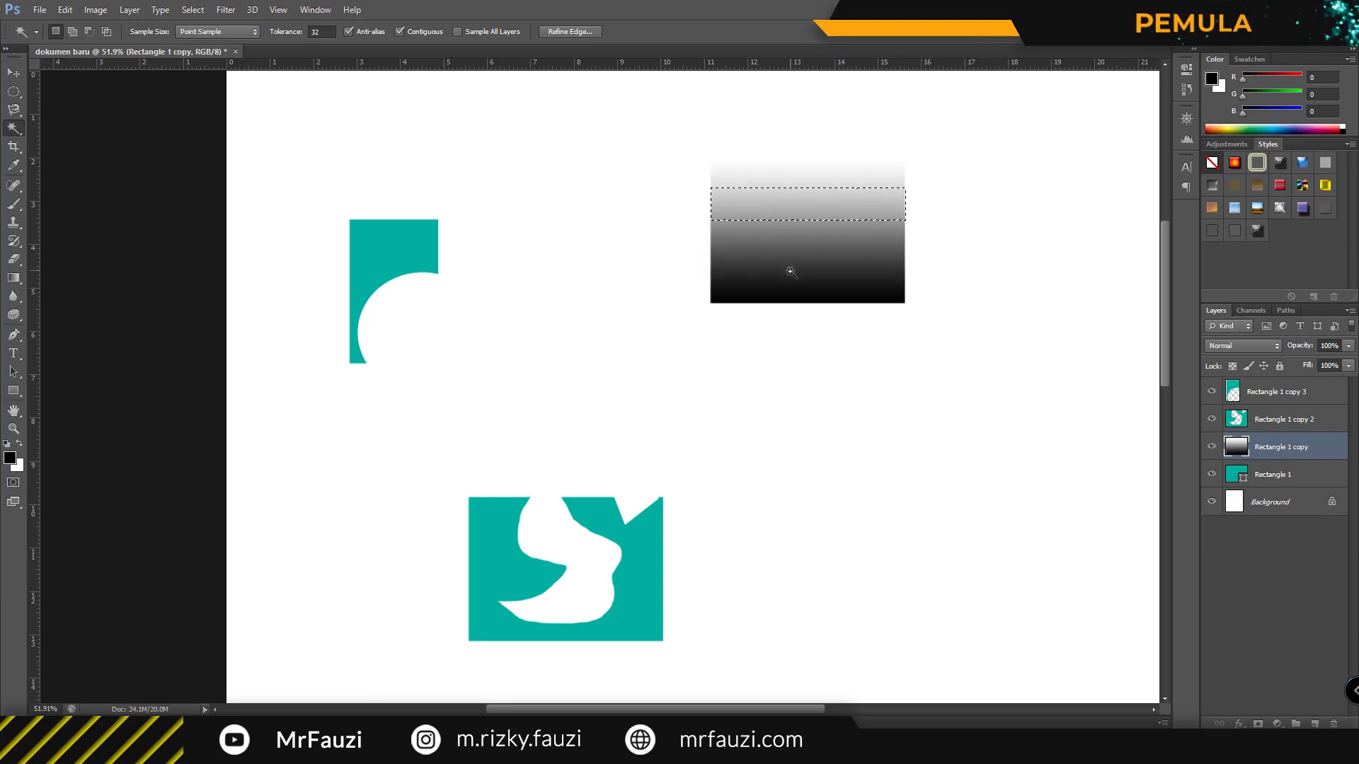
pyautogui.click(789, 269)
pyautogui.click(810, 199)
pyautogui.click(789, 258)
pyautogui.click(804, 295)
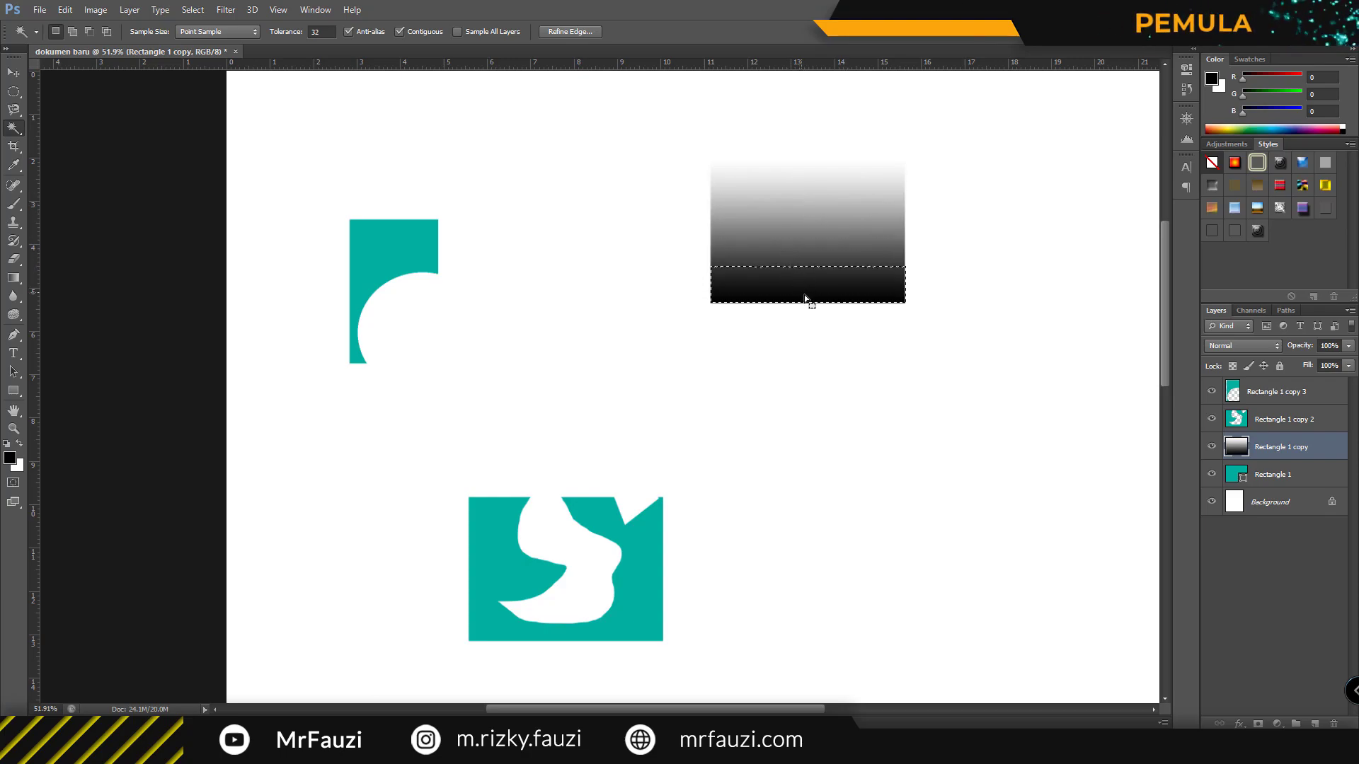
pyautogui.click(816, 239)
pyautogui.click(725, 187)
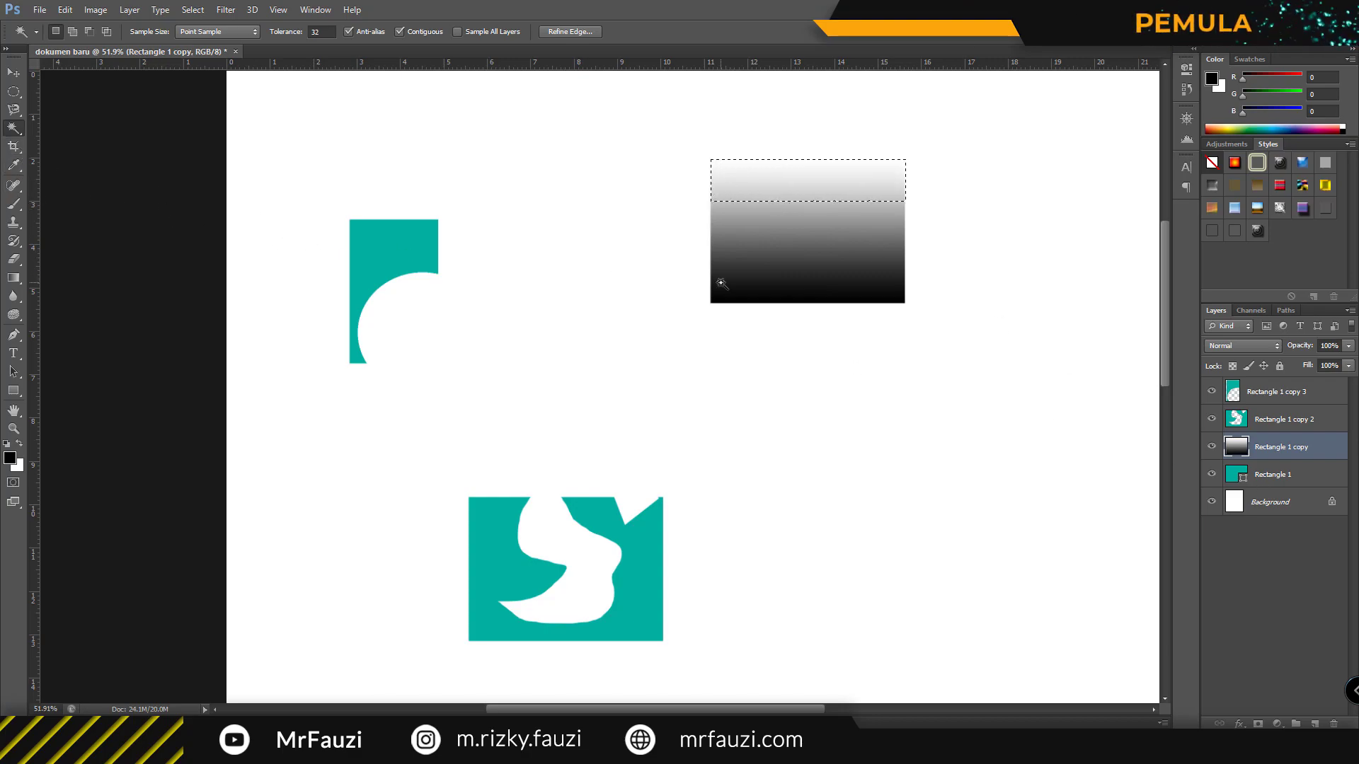
pyautogui.hotkey('ctrl', 'd')
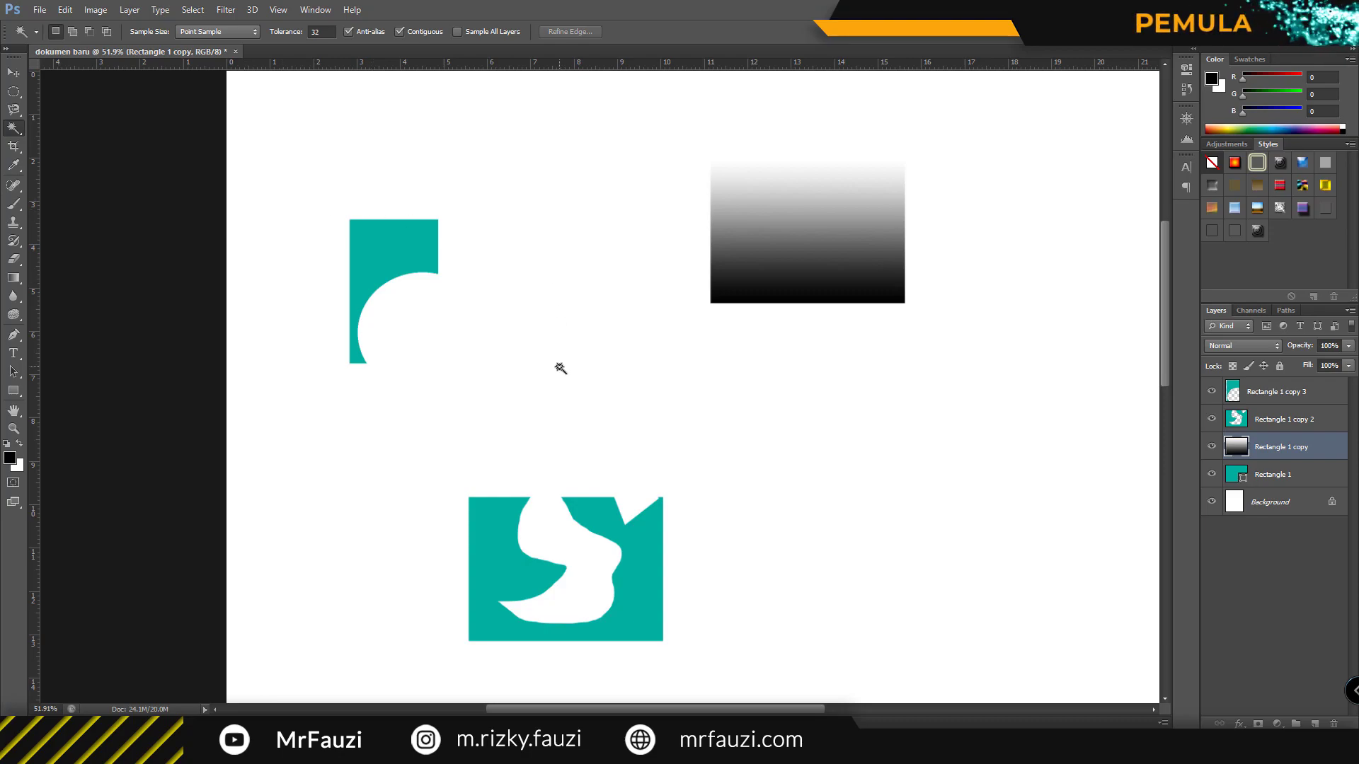
pyautogui.scroll(-4, 559, 368)
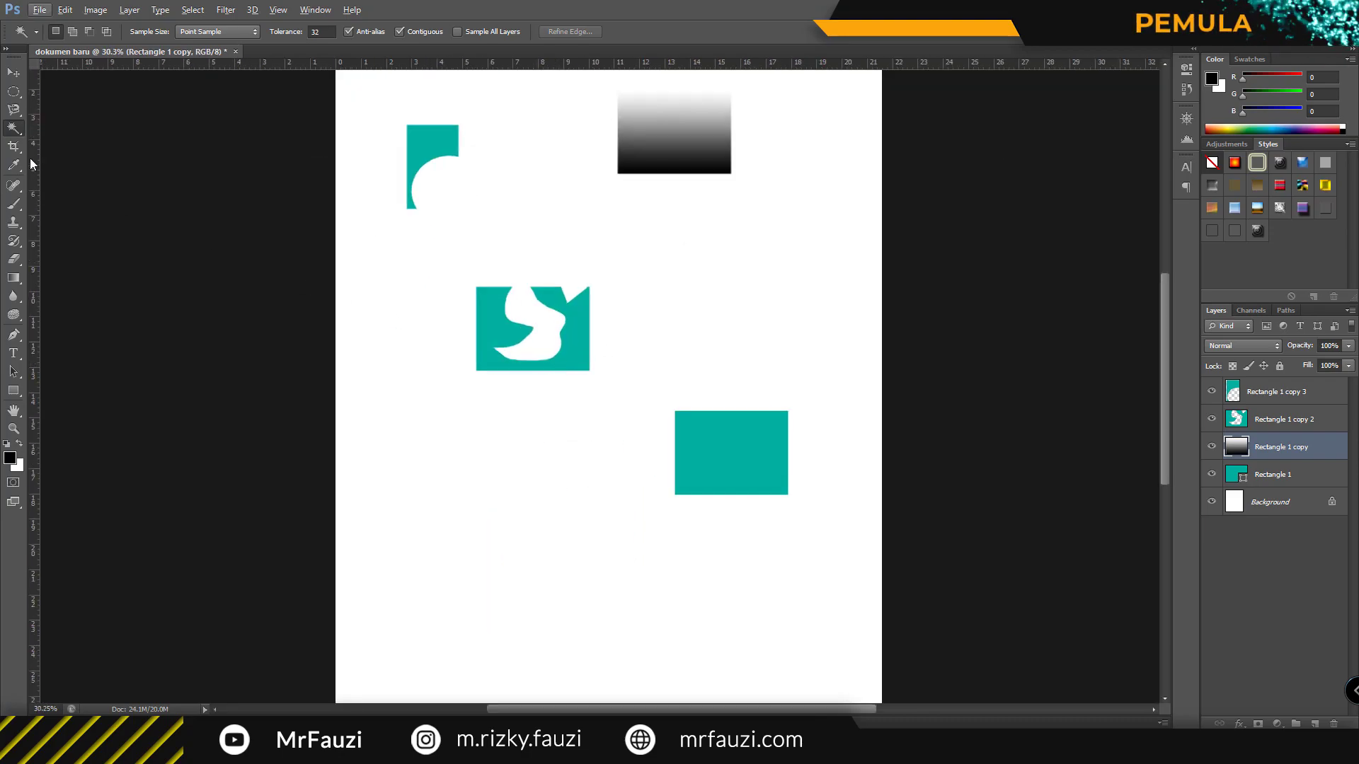
# Crop a narrow margin off the left, right, top and bottom page edges, keeping all shapes.
pyautogui.click(13, 147)
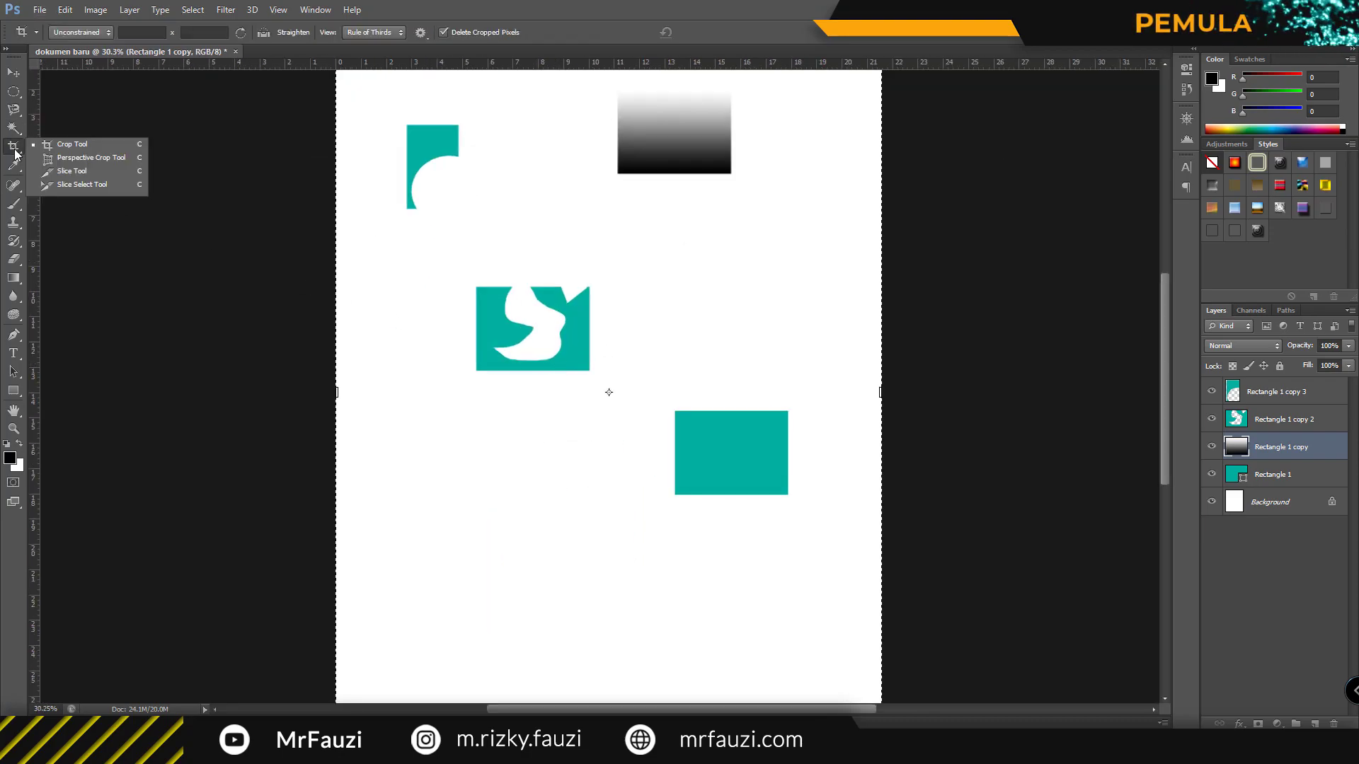
pyautogui.click(60, 146)
pyautogui.scroll(-1, 452, 394)
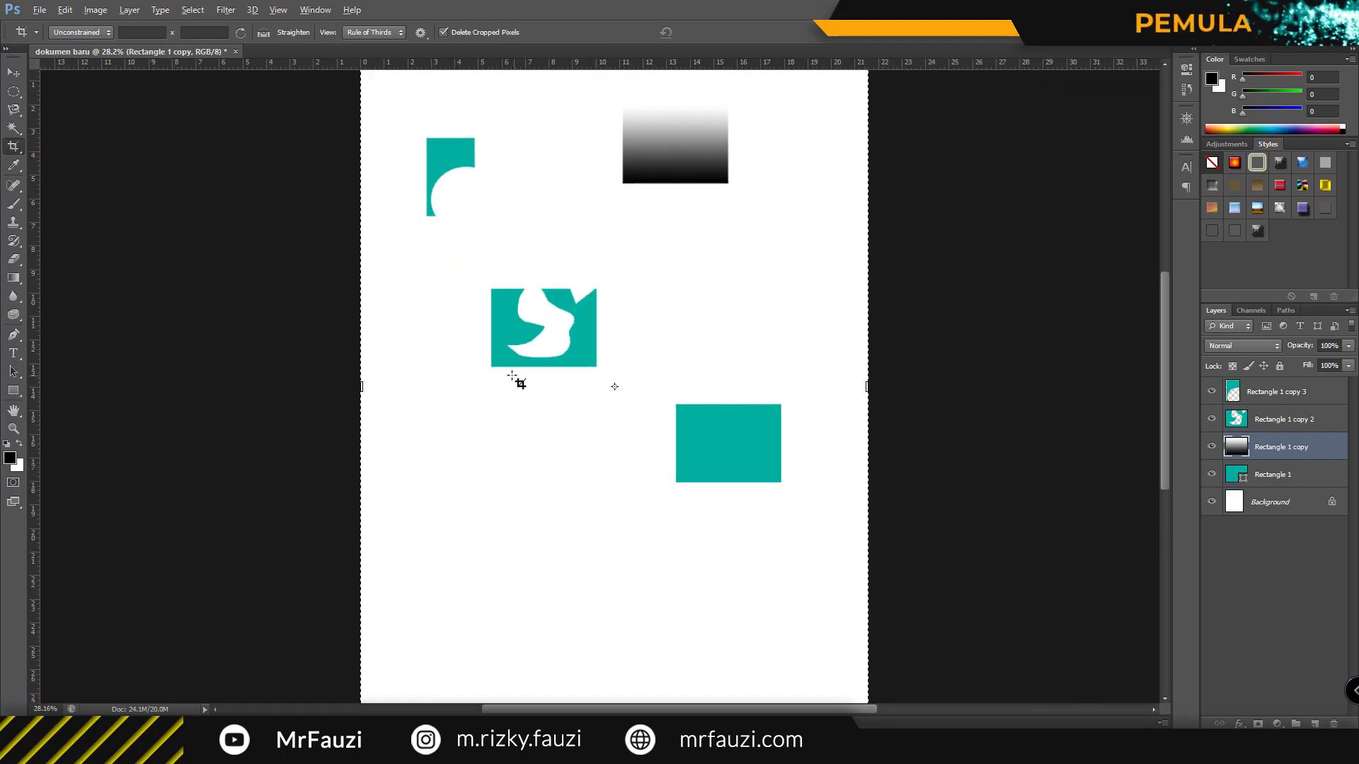
pyautogui.scroll(4, 395, 364)
pyautogui.scroll(-3, 335, 407)
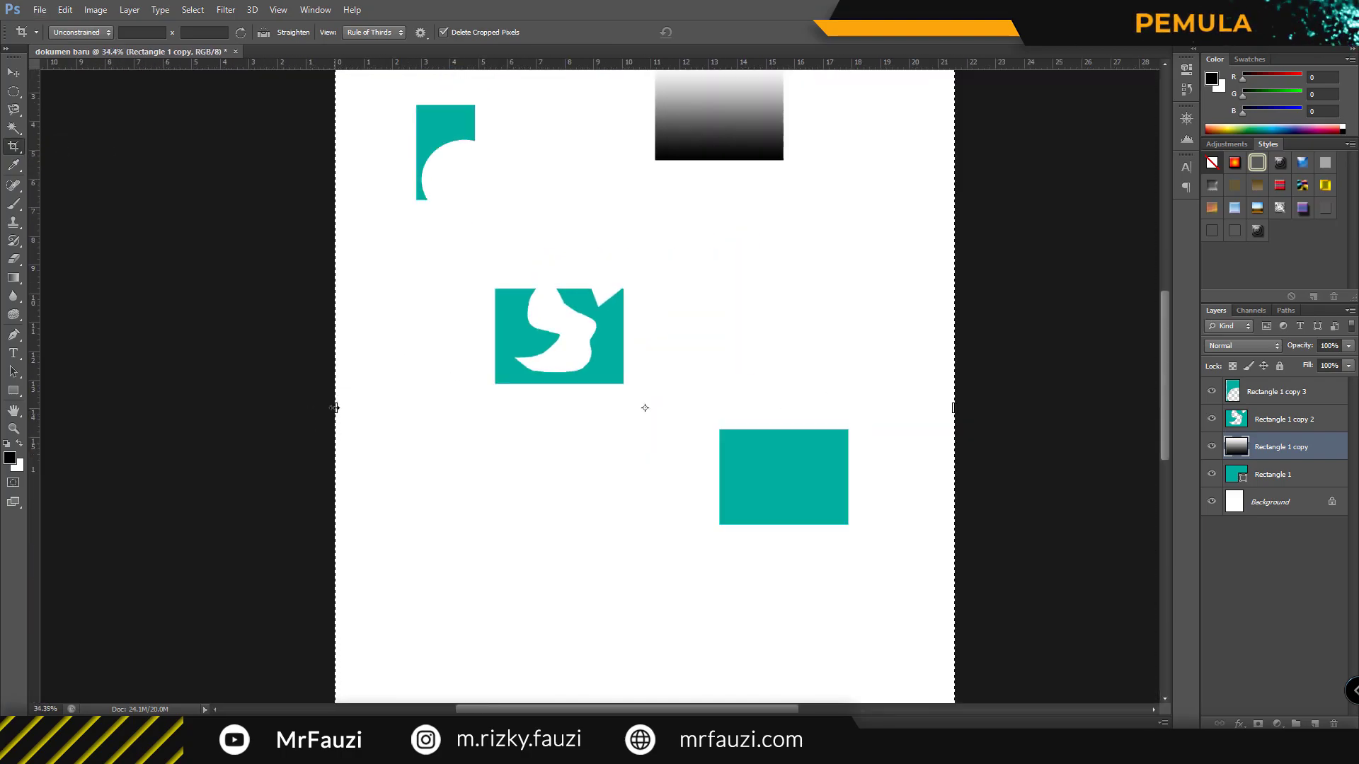
pyautogui.scroll(-3, 354, 401)
pyautogui.moveTo(388, 390); pyautogui.dragTo(400, 390)
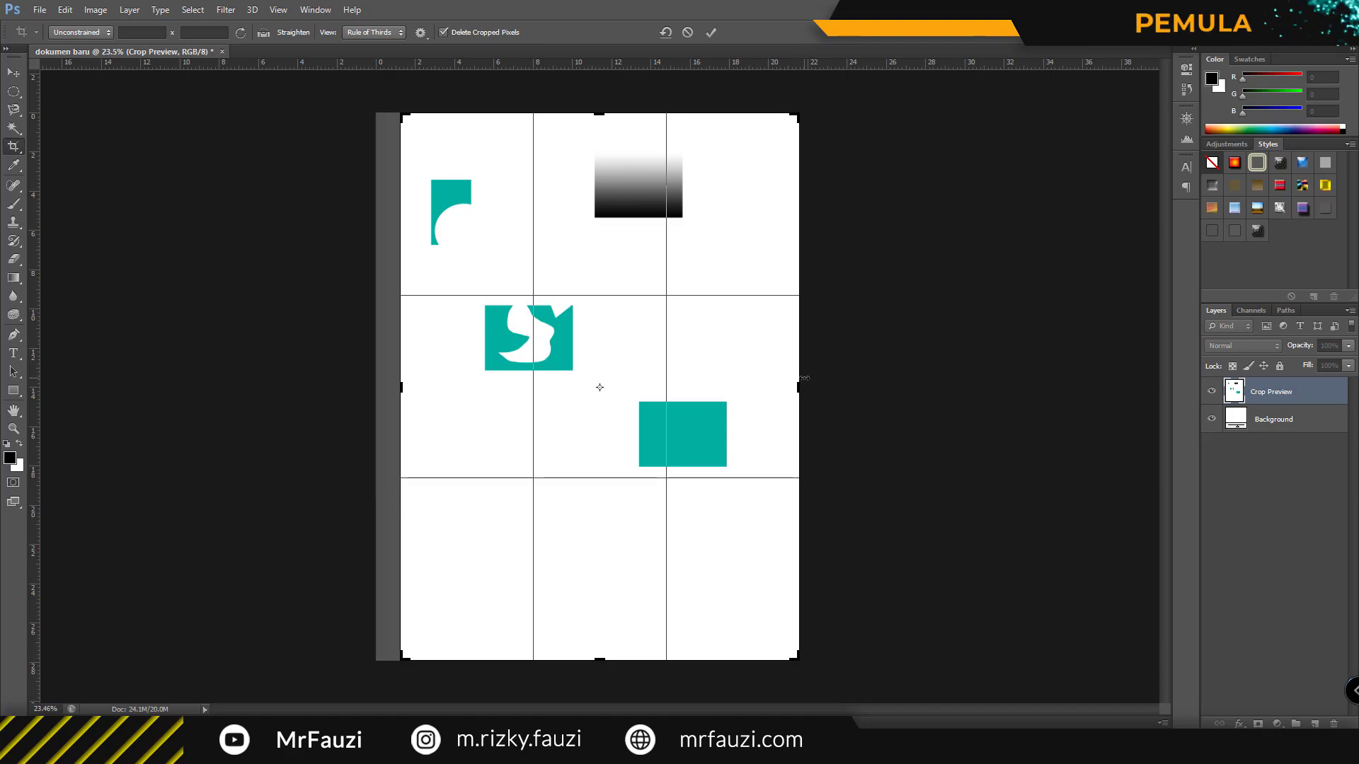
pyautogui.moveTo(804, 385); pyautogui.dragTo(790, 386)
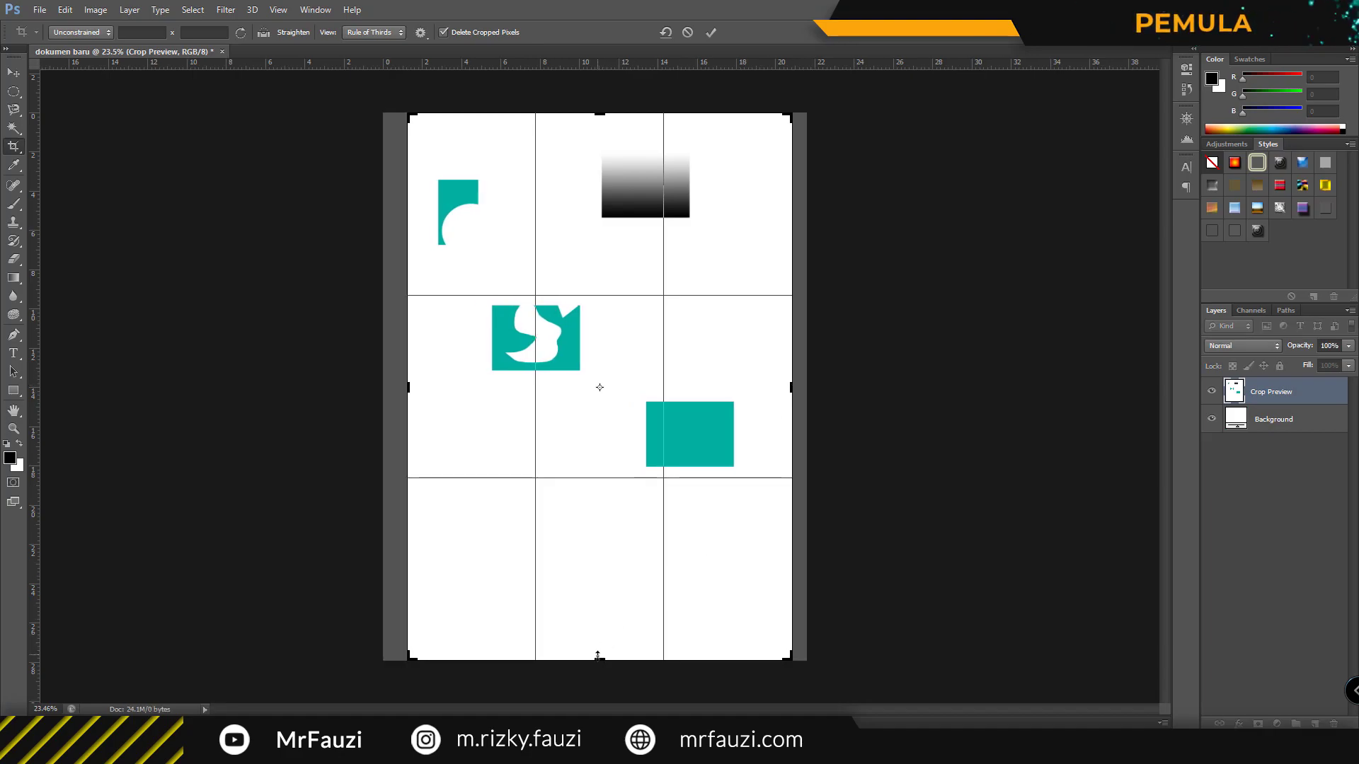
pyautogui.moveTo(597, 656); pyautogui.dragTo(598, 637)
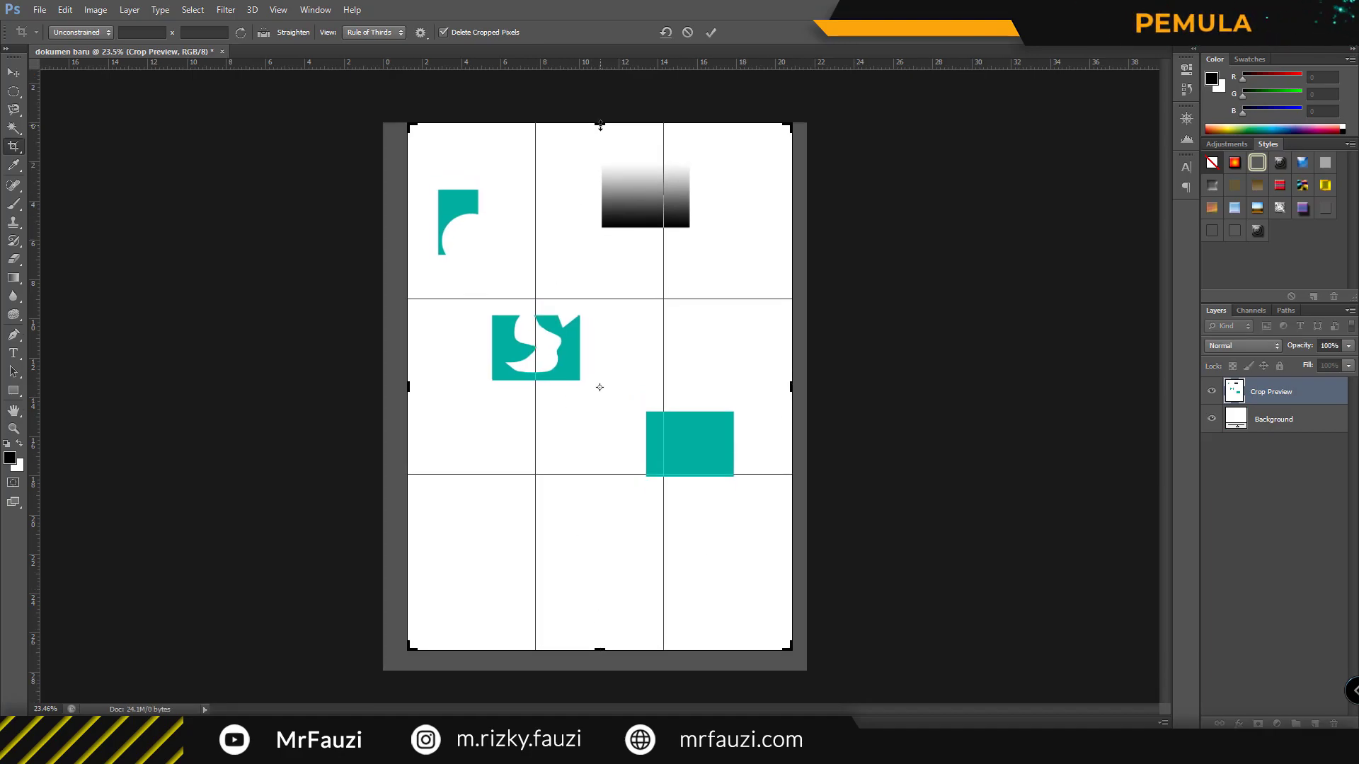
pyautogui.moveTo(600, 126); pyautogui.dragTo(601, 131)
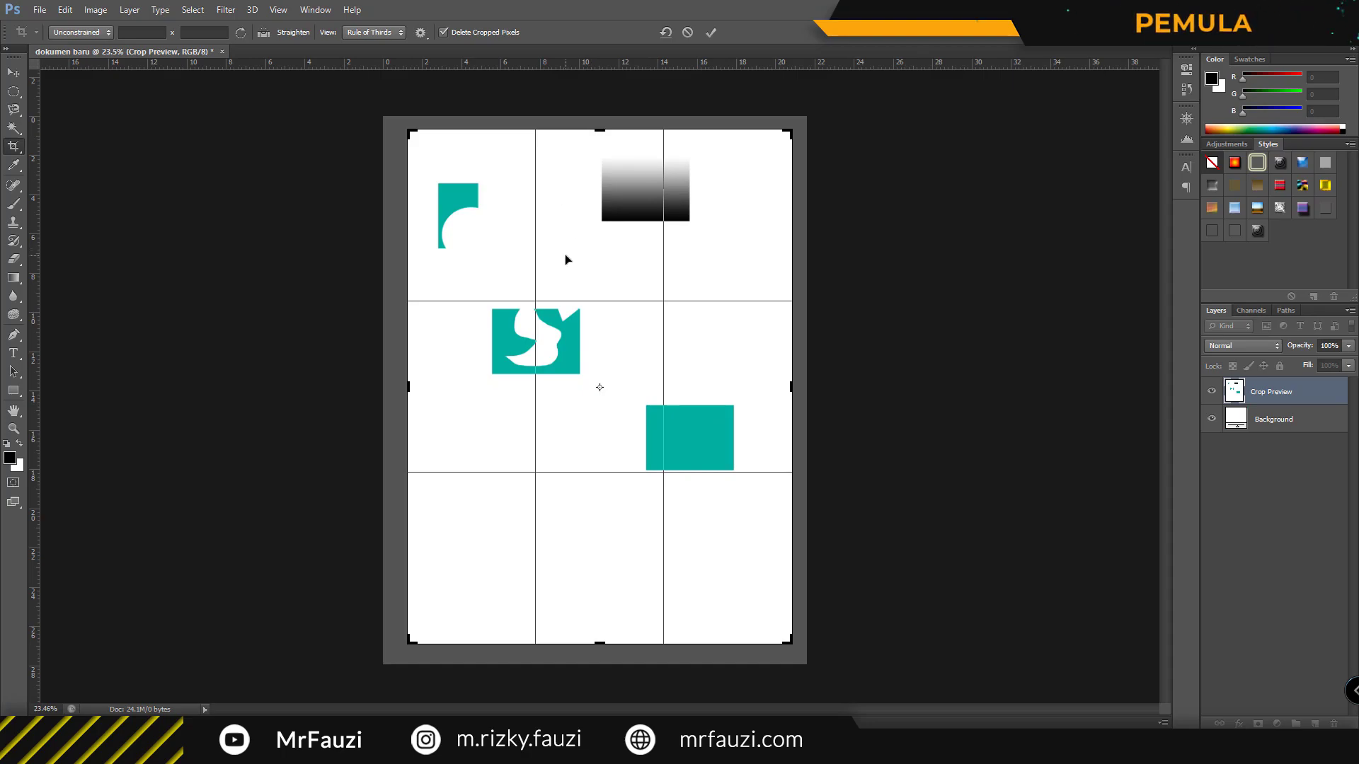
pyautogui.press('Return')
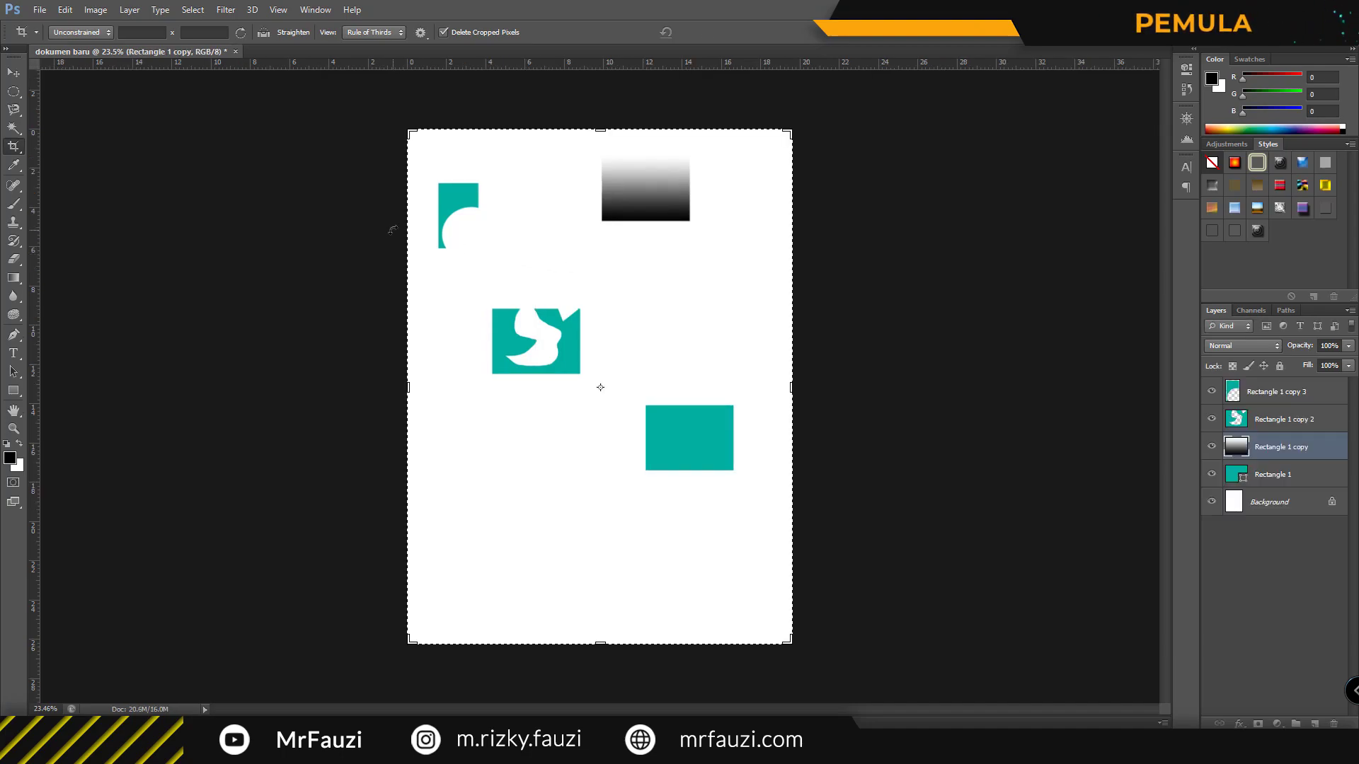
pyautogui.click(21, 68)
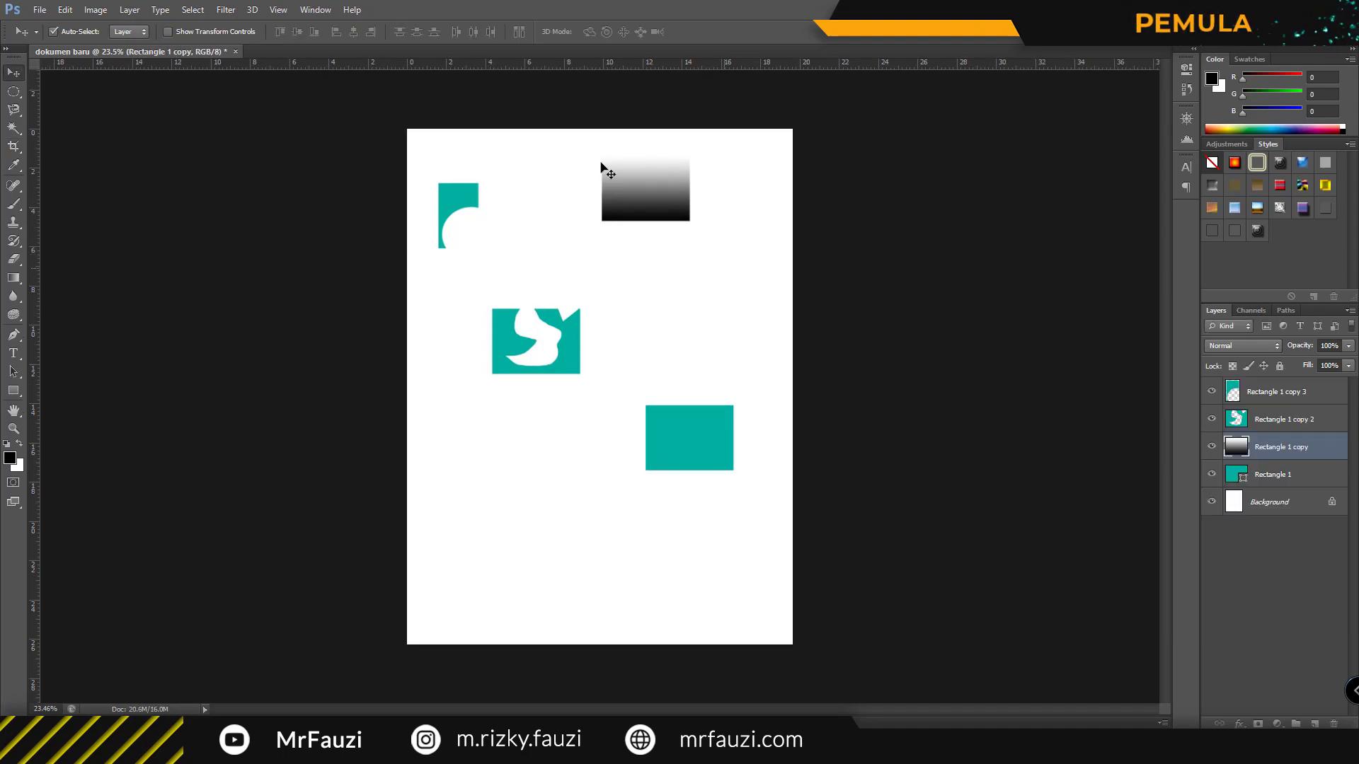
pyautogui.press('c')
pyautogui.click(80, 31)
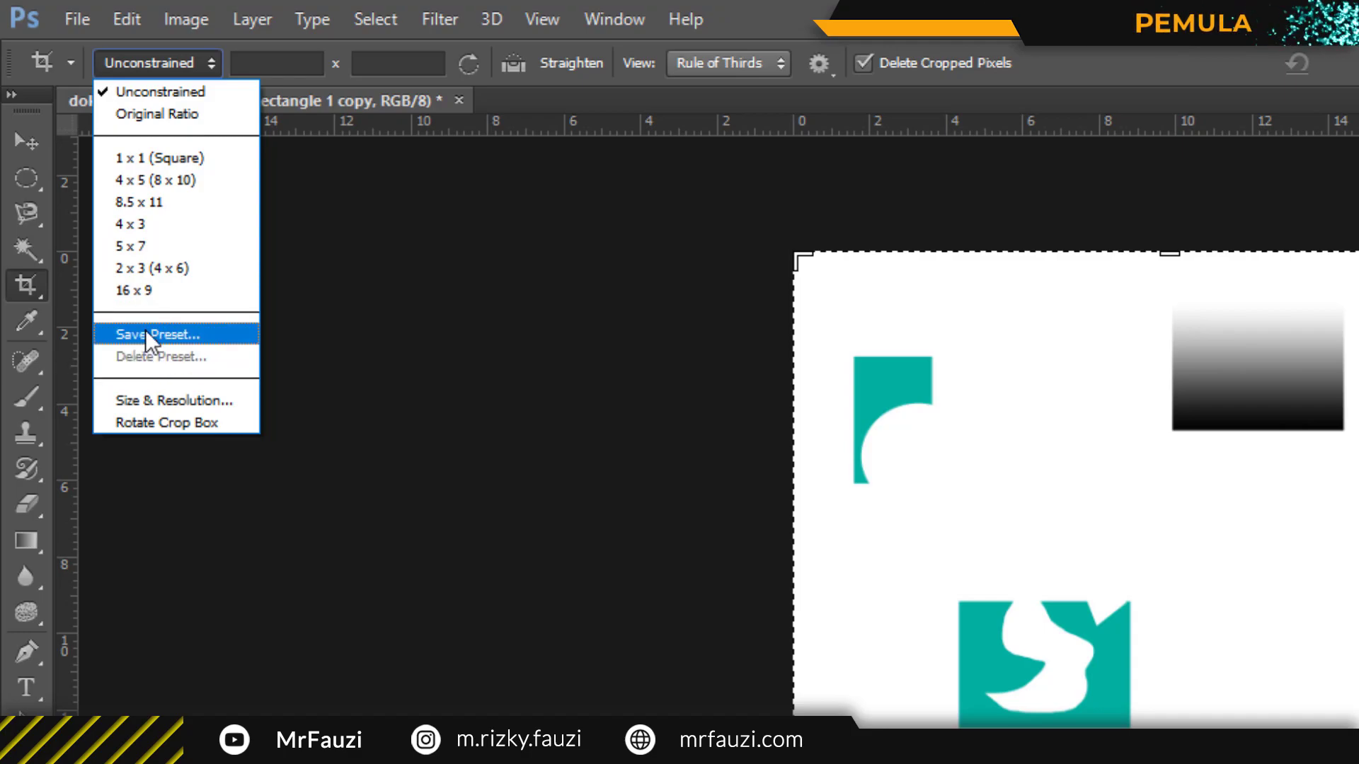
pyautogui.click(1026, 438)
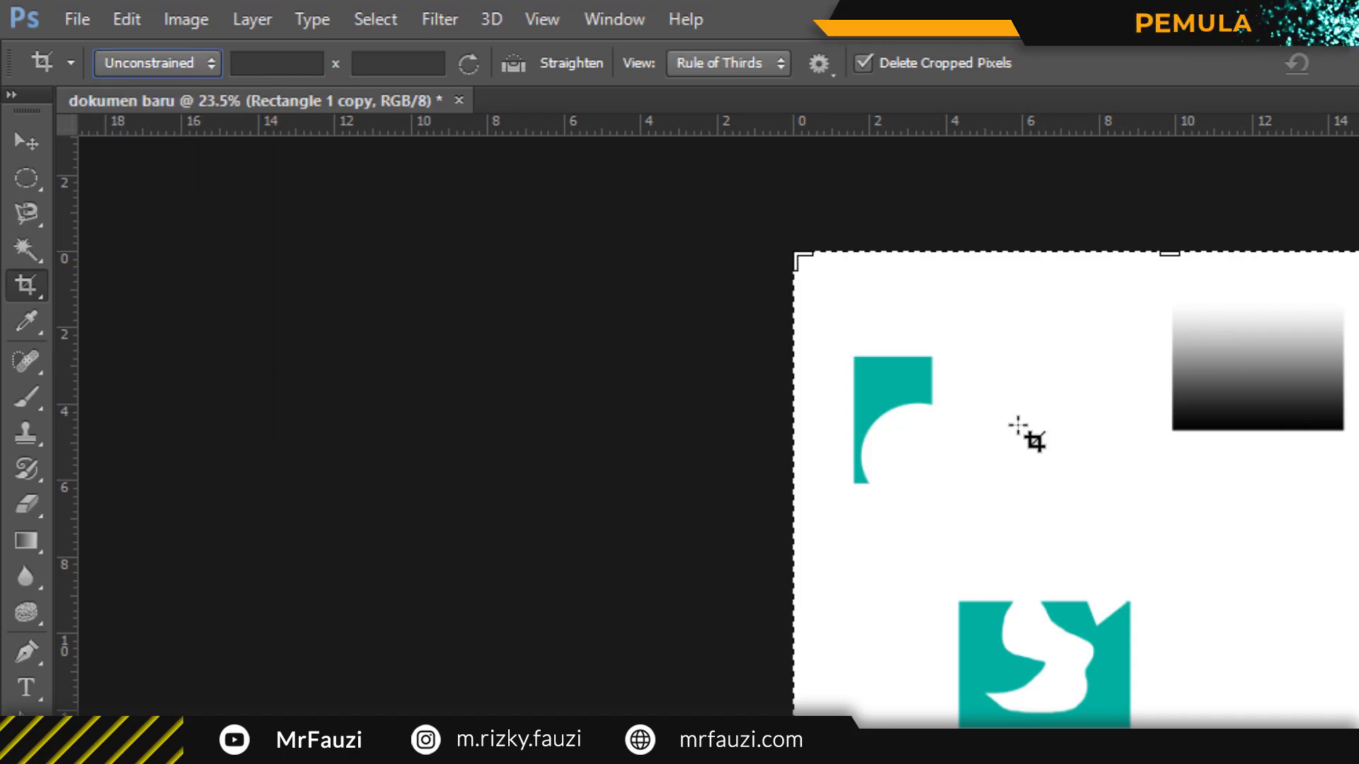
# Apply a four-corner Perspective Crop around the middle-left teal piece, then restore the full page.
pyautogui.rightClick(19, 285)
pyautogui.click(121, 307)
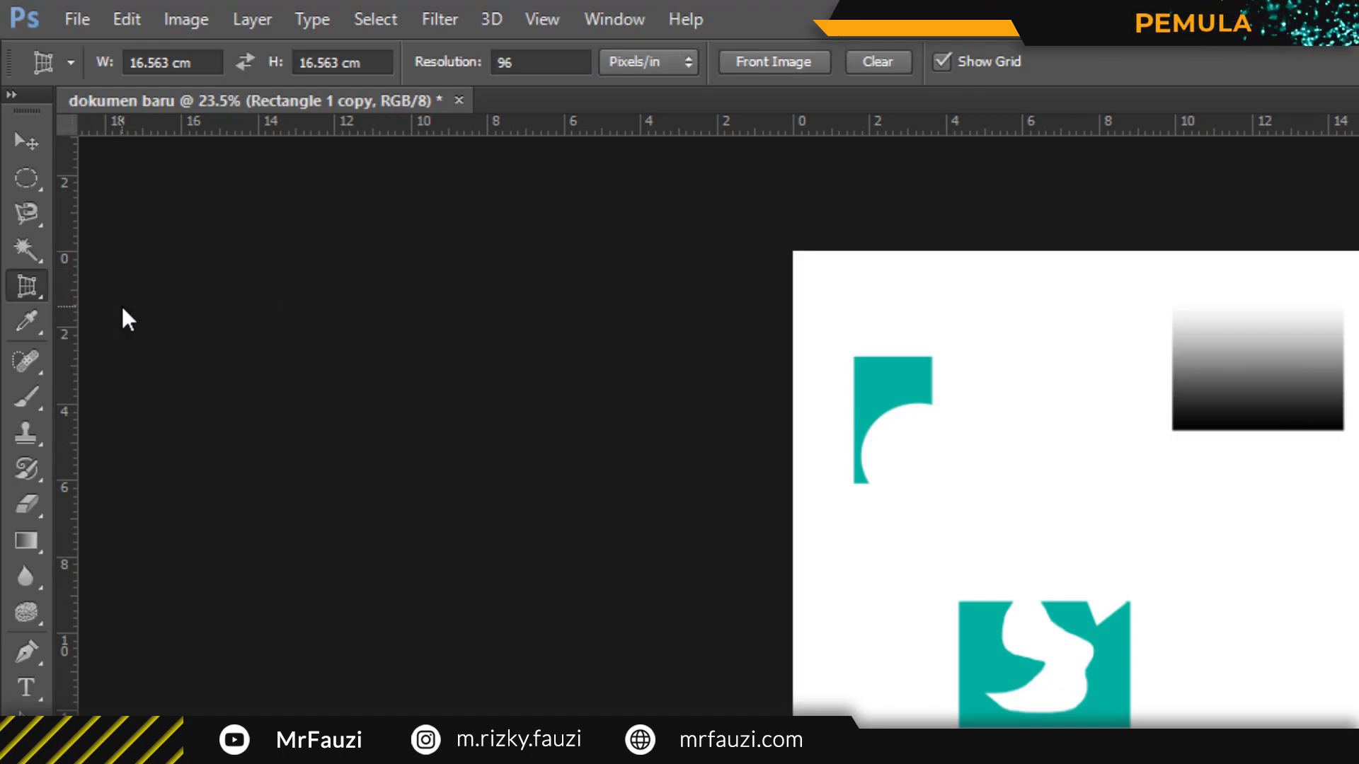
pyautogui.click(914, 508)
pyautogui.click(906, 688)
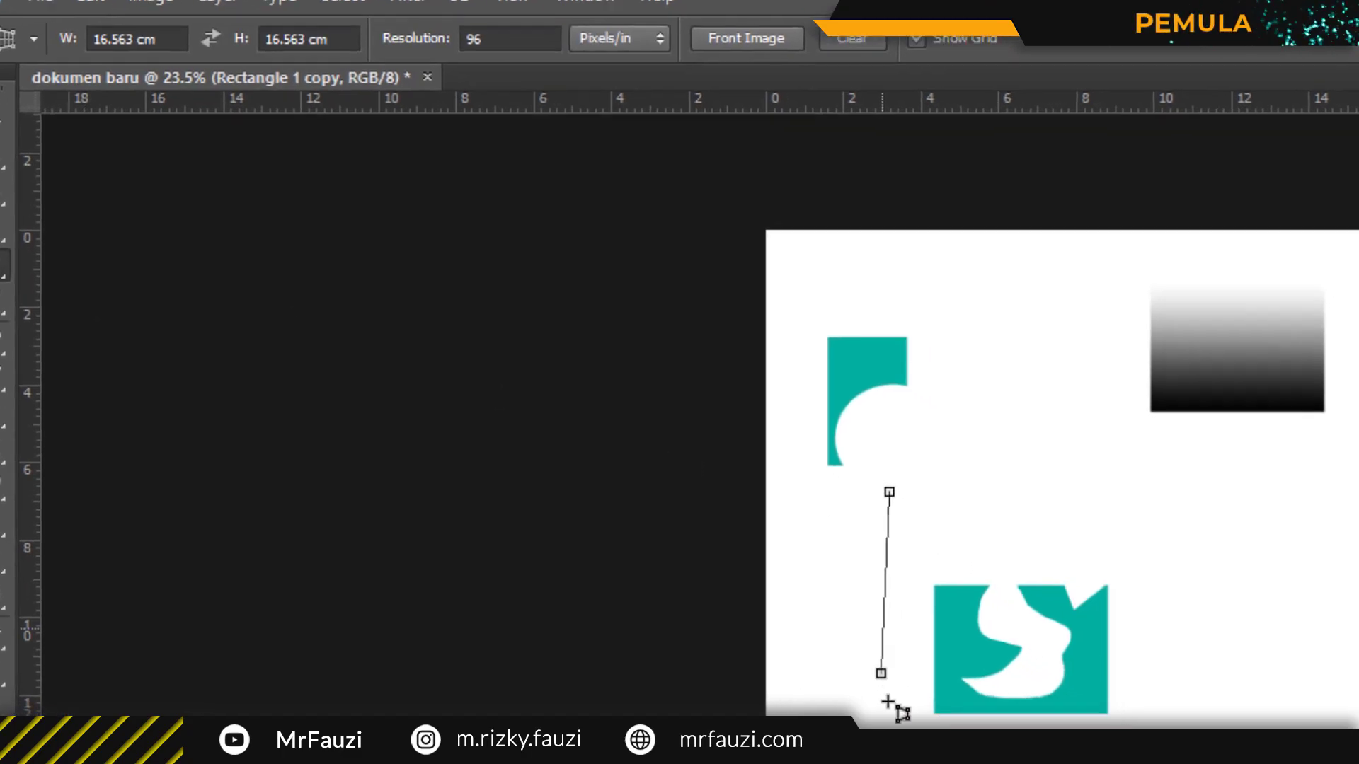
pyautogui.click(968, 453)
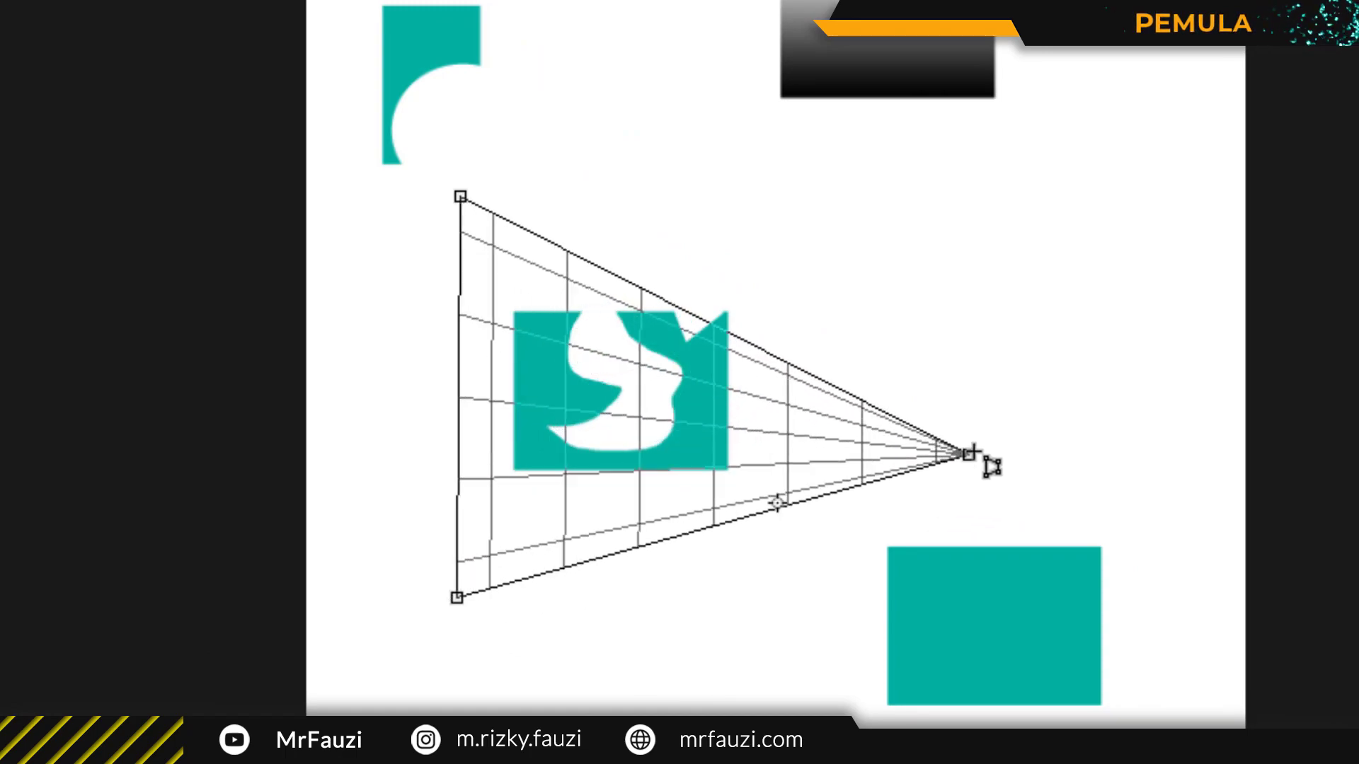
pyautogui.click(956, 187)
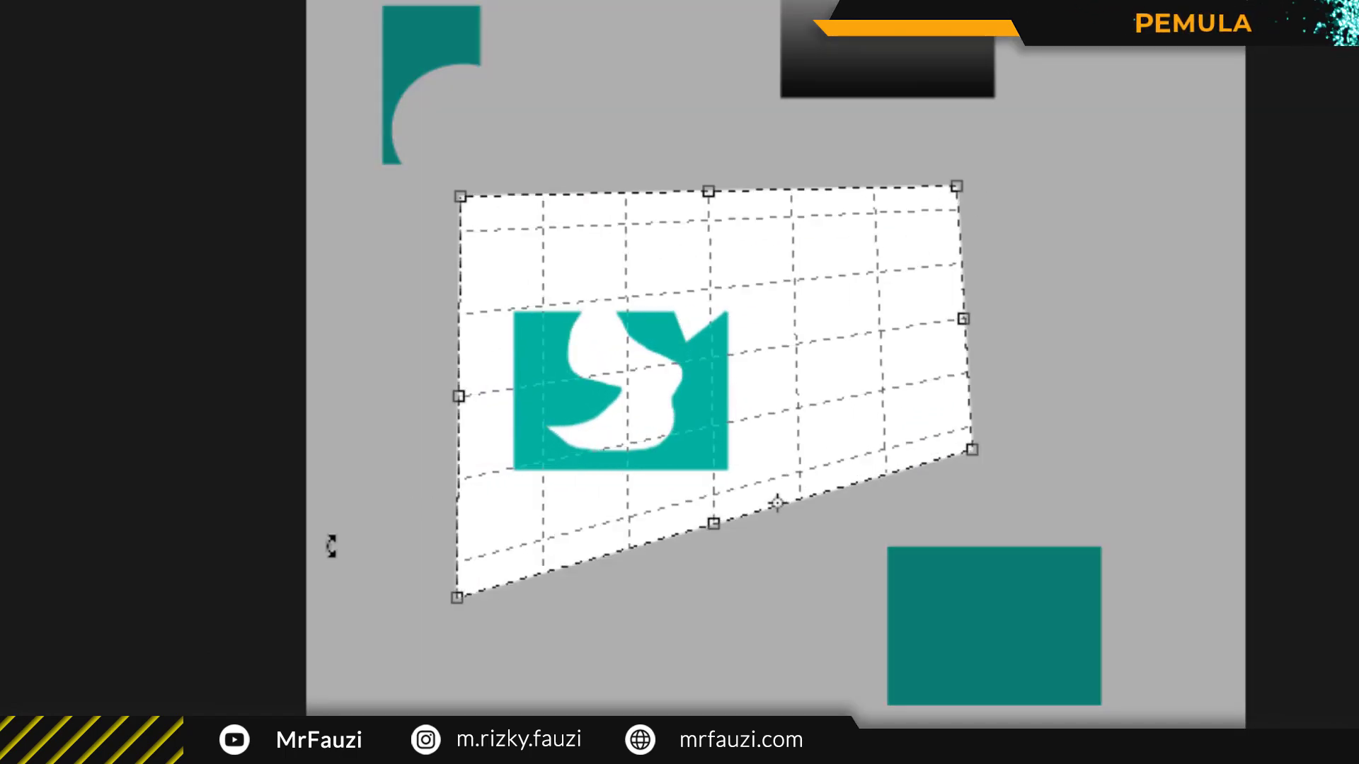
pyautogui.press('Return')
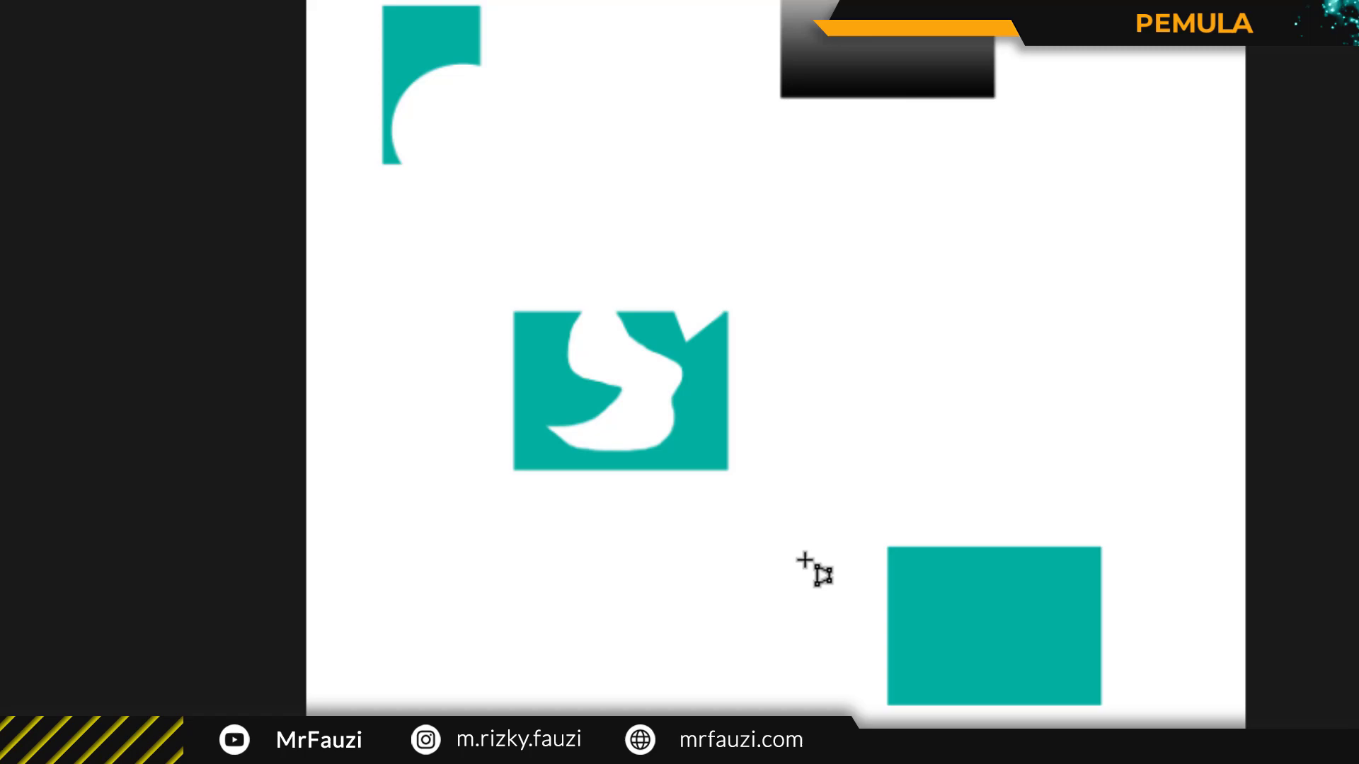
pyautogui.rightClick(804, 561)
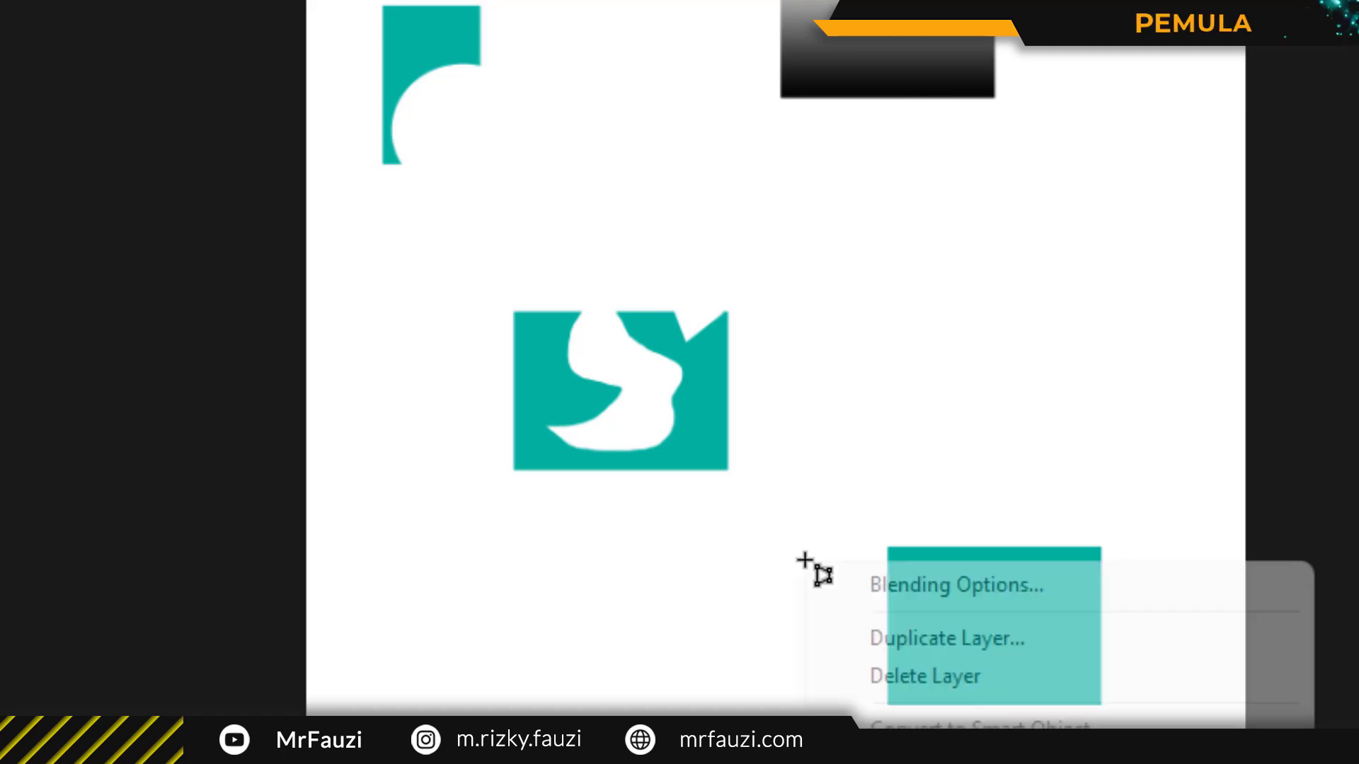
pyautogui.press('Escape')
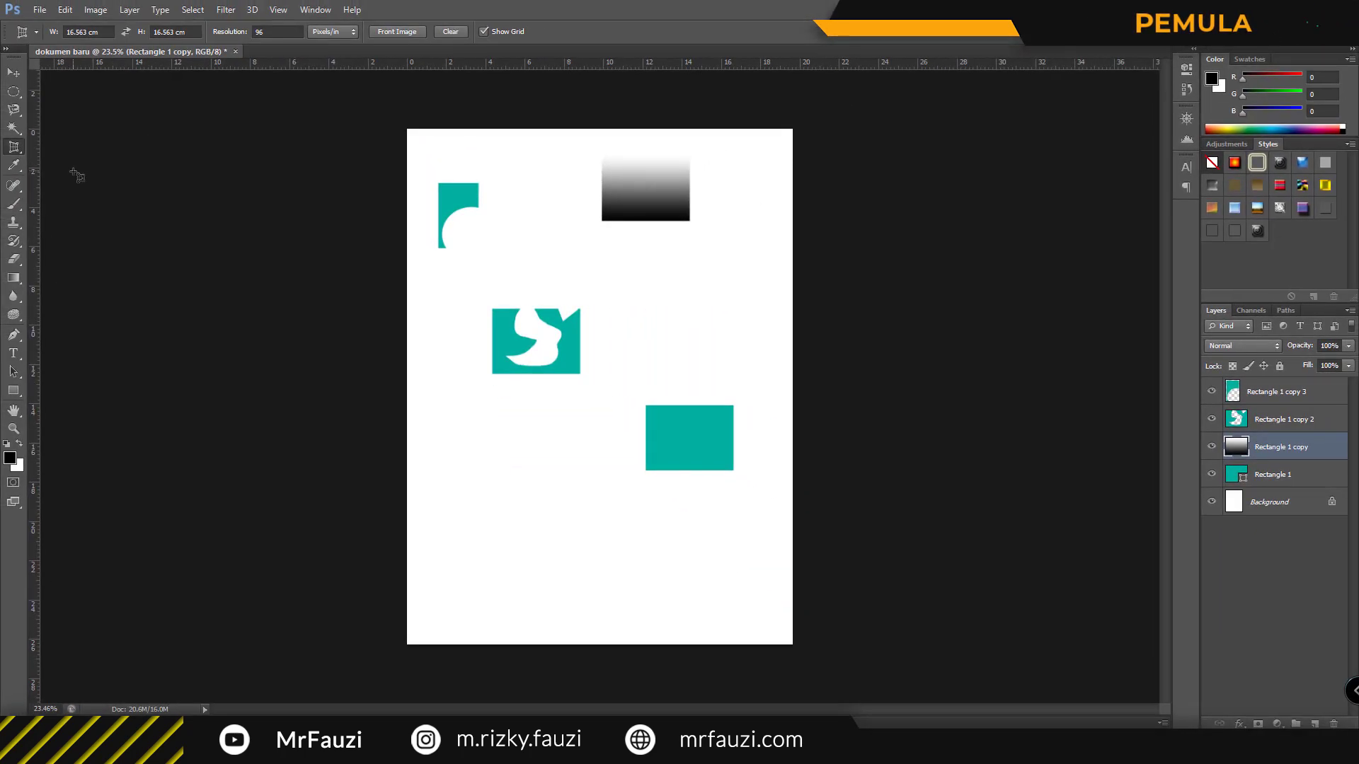
# Draw a user slice around the top-left teal shape with the Slice Tool.
pyautogui.rightClick(14, 148)
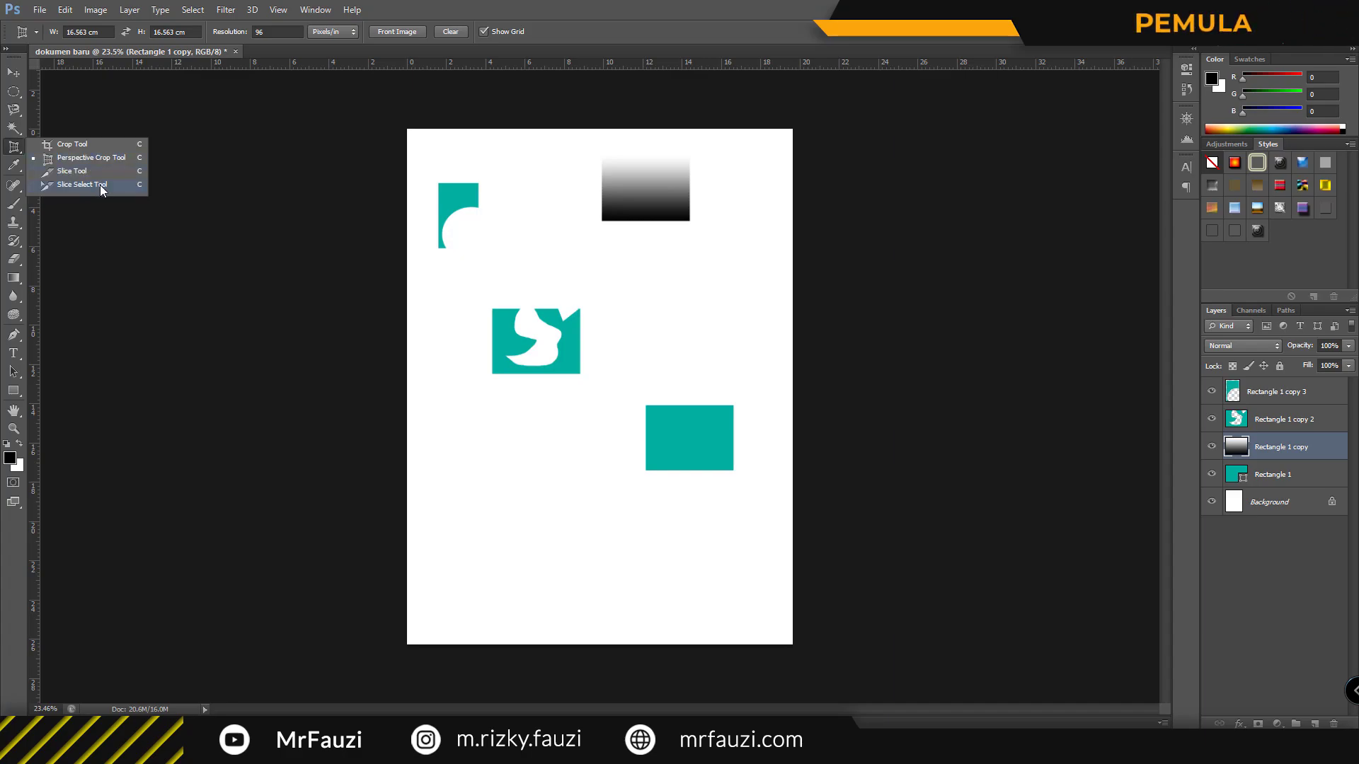
pyautogui.click(79, 172)
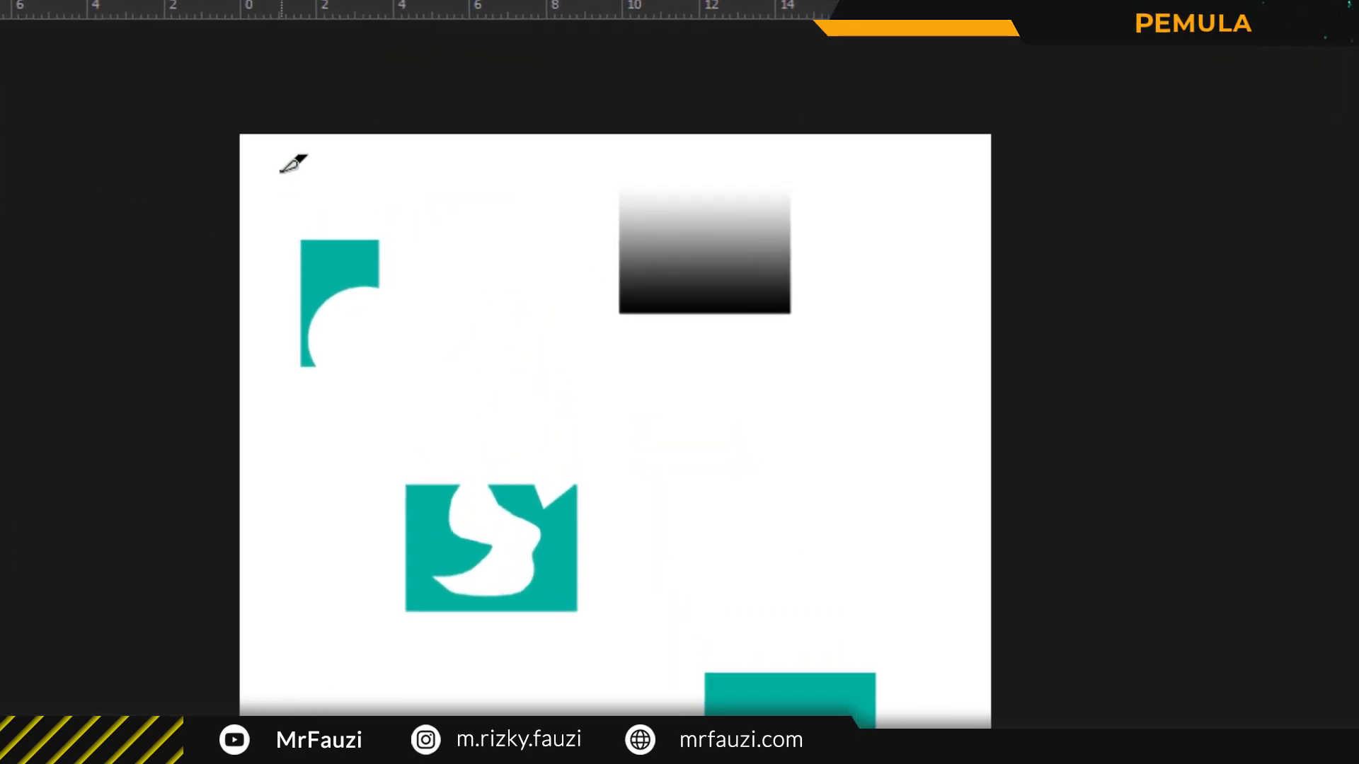
pyautogui.moveTo(286, 378); pyautogui.dragTo(405, 199)
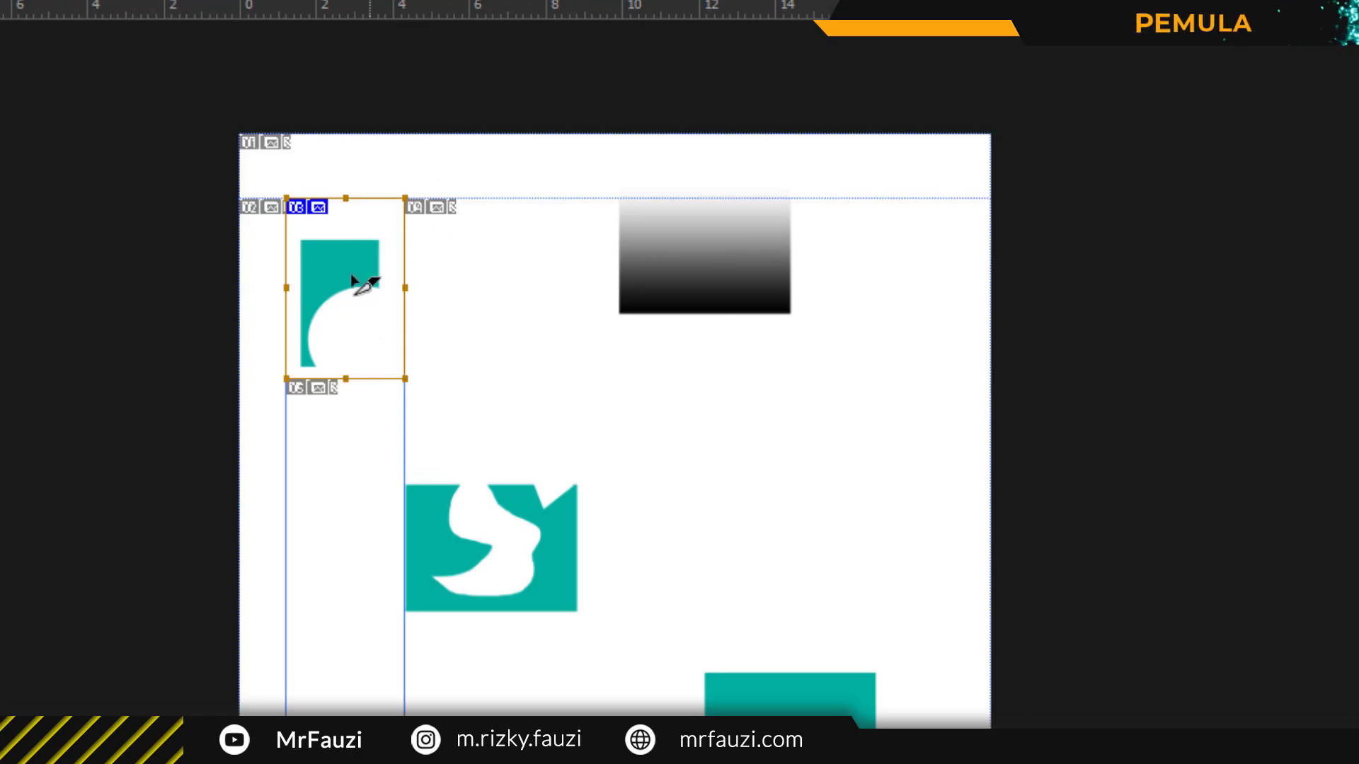
pyautogui.scroll(5, 354, 266)
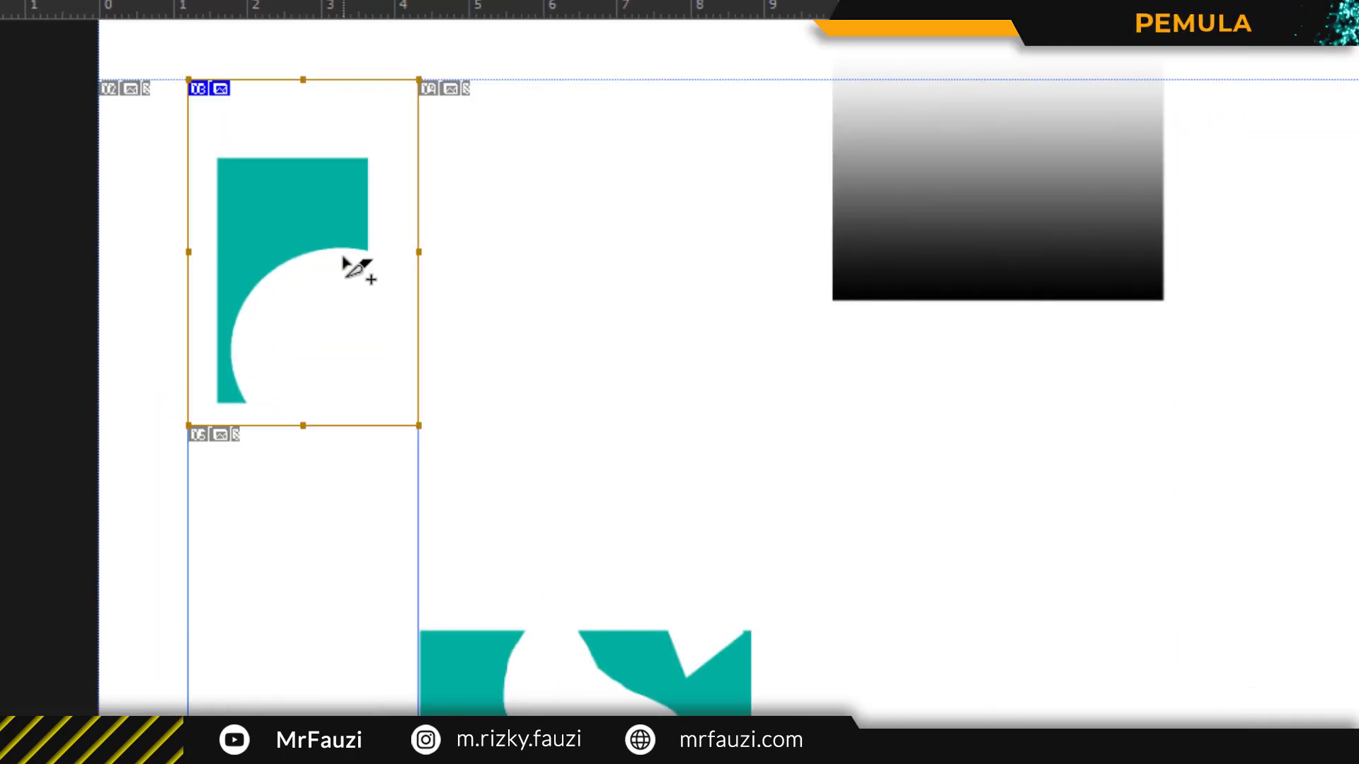
pyautogui.scroll(-2, 326, 304)
pyautogui.scroll(-1, 326, 304)
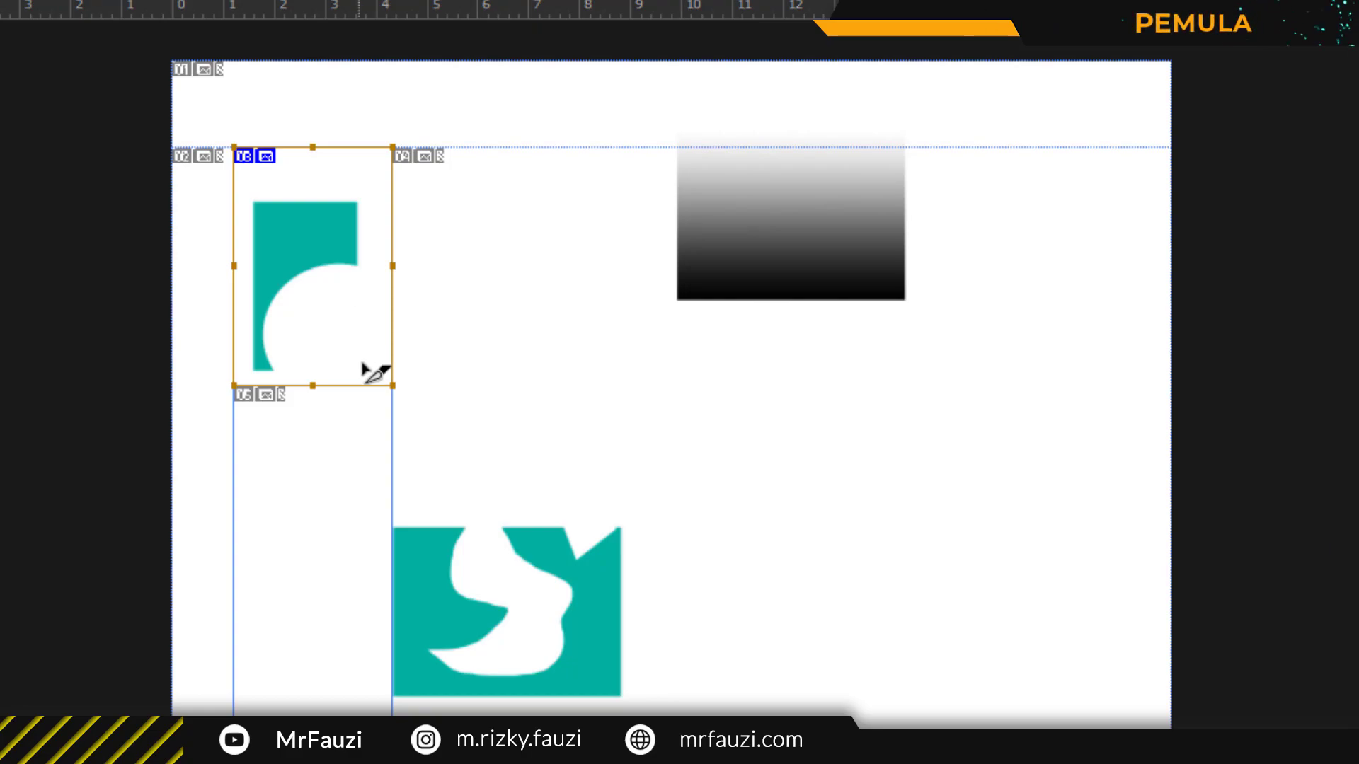
pyautogui.scroll(1, 364, 370)
pyautogui.scroll(2, 373, 376)
pyautogui.scroll(-3, 373, 376)
pyautogui.scroll(-4, 364, 370)
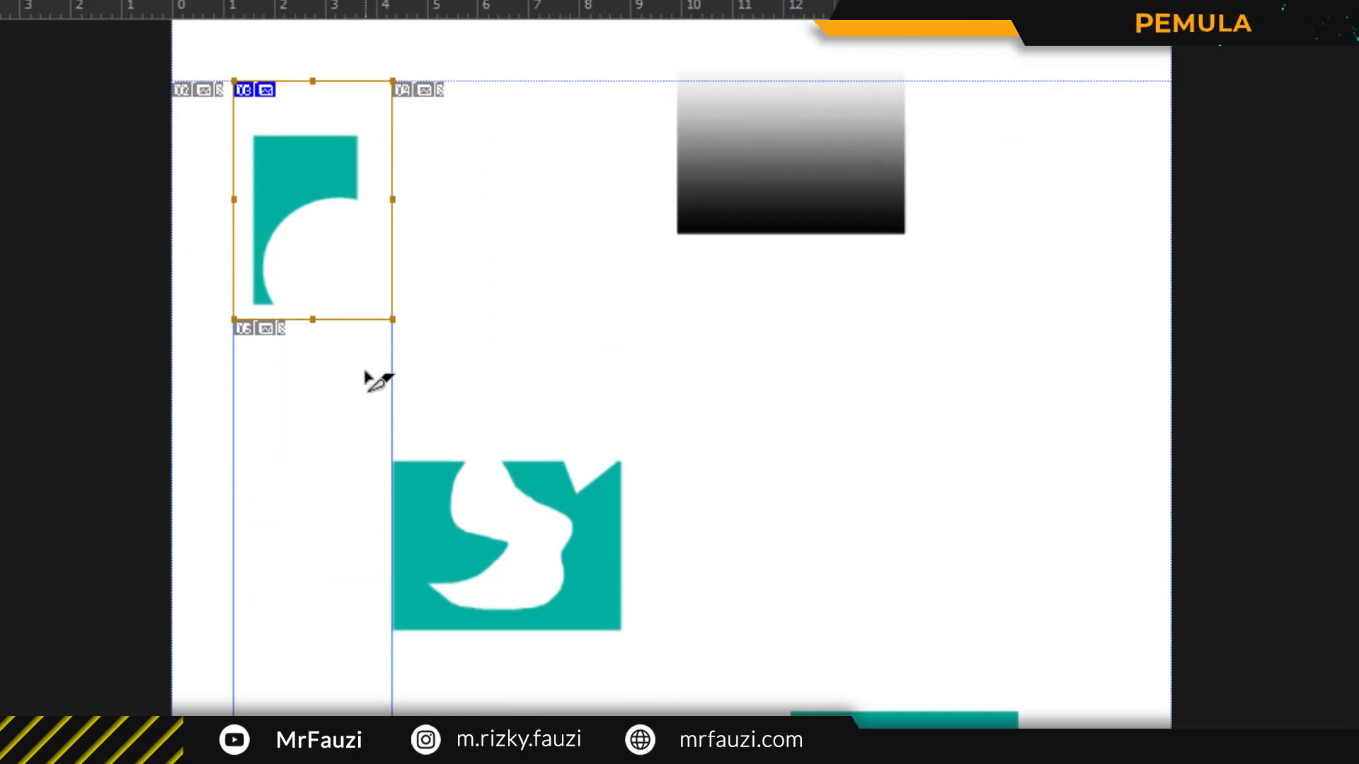
pyautogui.scroll(-1, 367, 379)
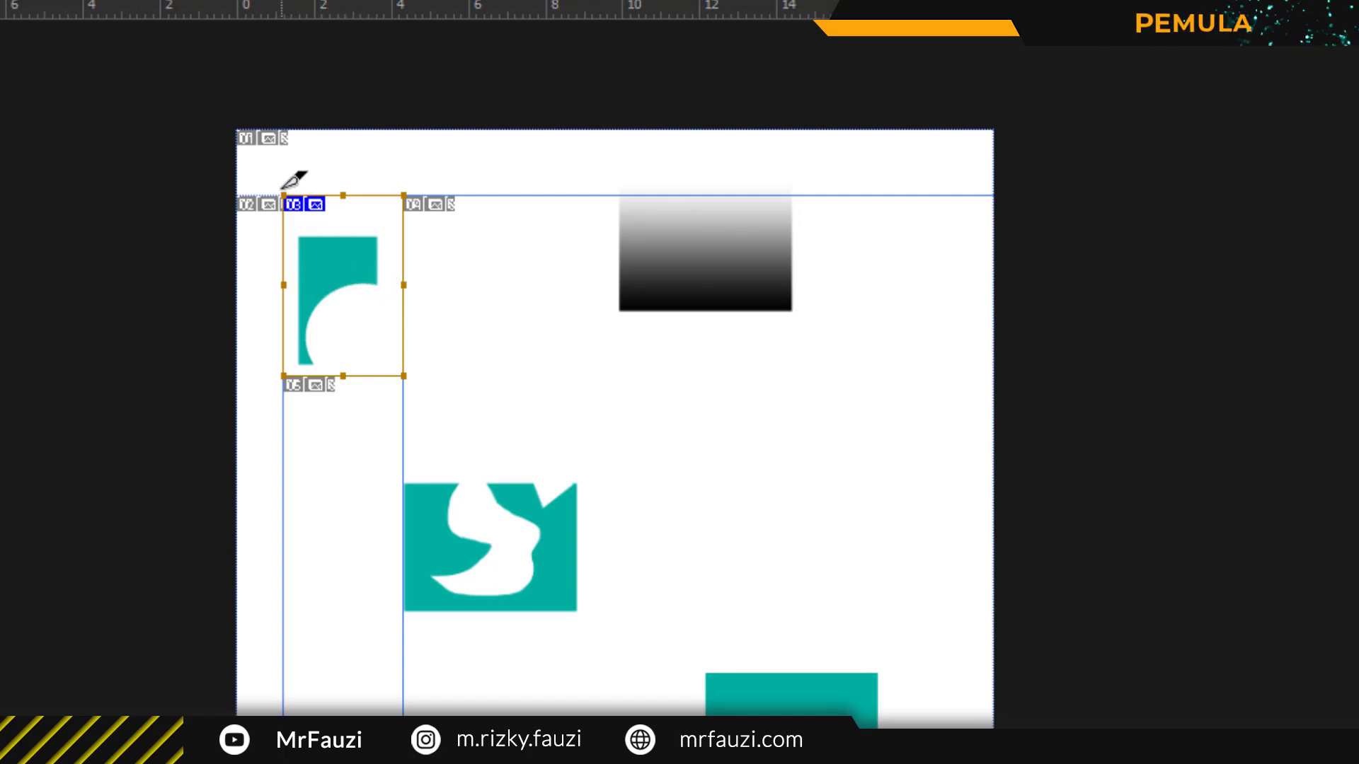
# Reposition slice 03 slightly on the page with the Slice Select Tool.
pyautogui.click(315, 273)
pyautogui.moveTo(316, 276)
pyautogui.mouseDown()
pyautogui.moveTo(548, 351)
pyautogui.moveTo(767, 247)
pyautogui.moveTo(546, 309)
pyautogui.moveTo(337, 286)
pyautogui.mouseUp()
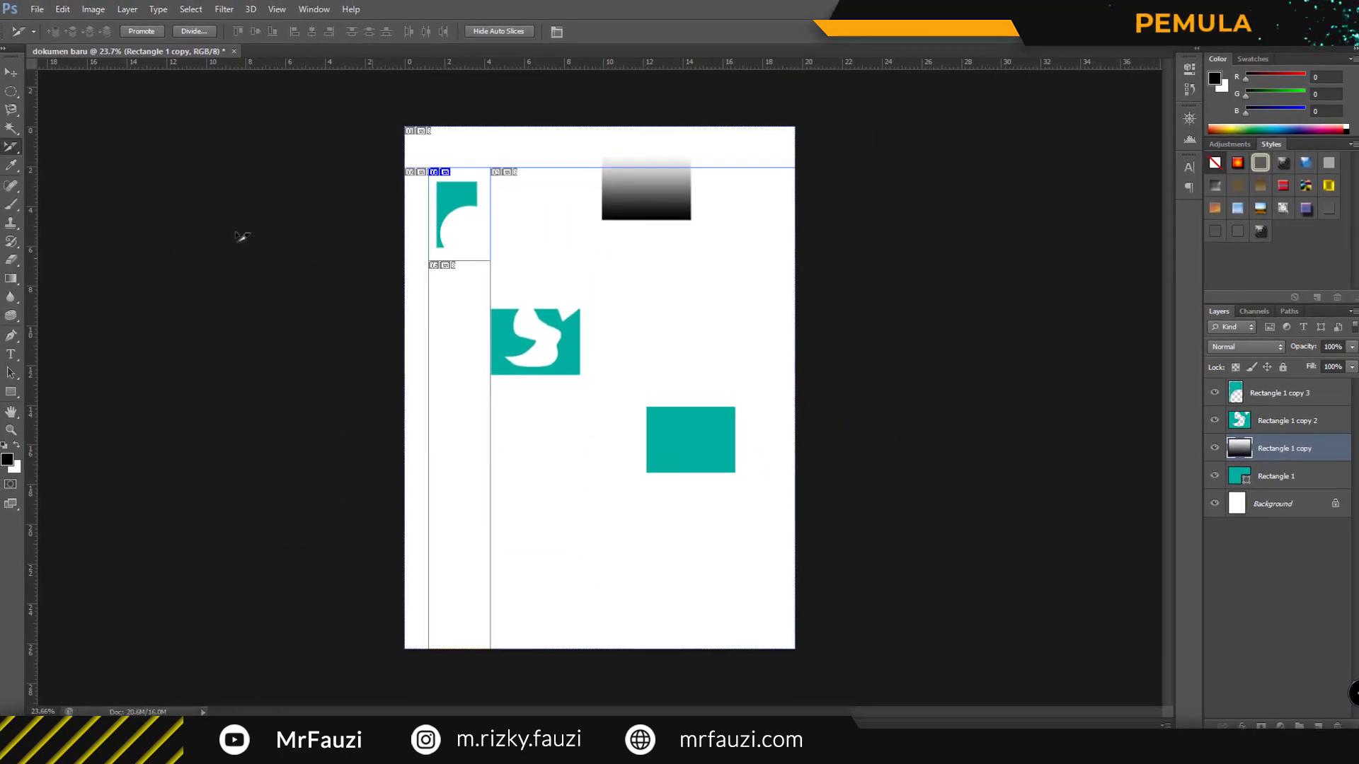
pyautogui.click(13, 146)
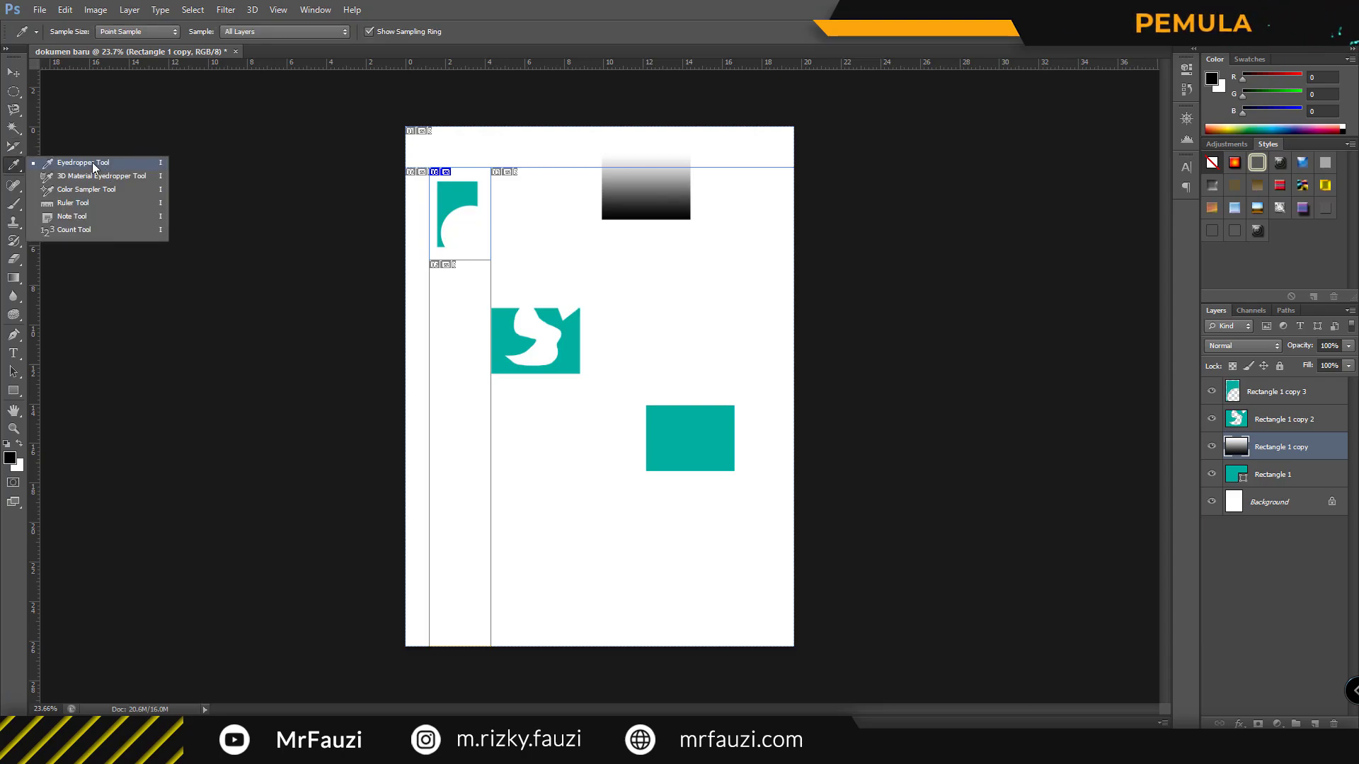
# Sample gradient and teal shapes with the Eyedropper, ending on the S shape's teal (0, 176, 160).
pyautogui.click(87, 163)
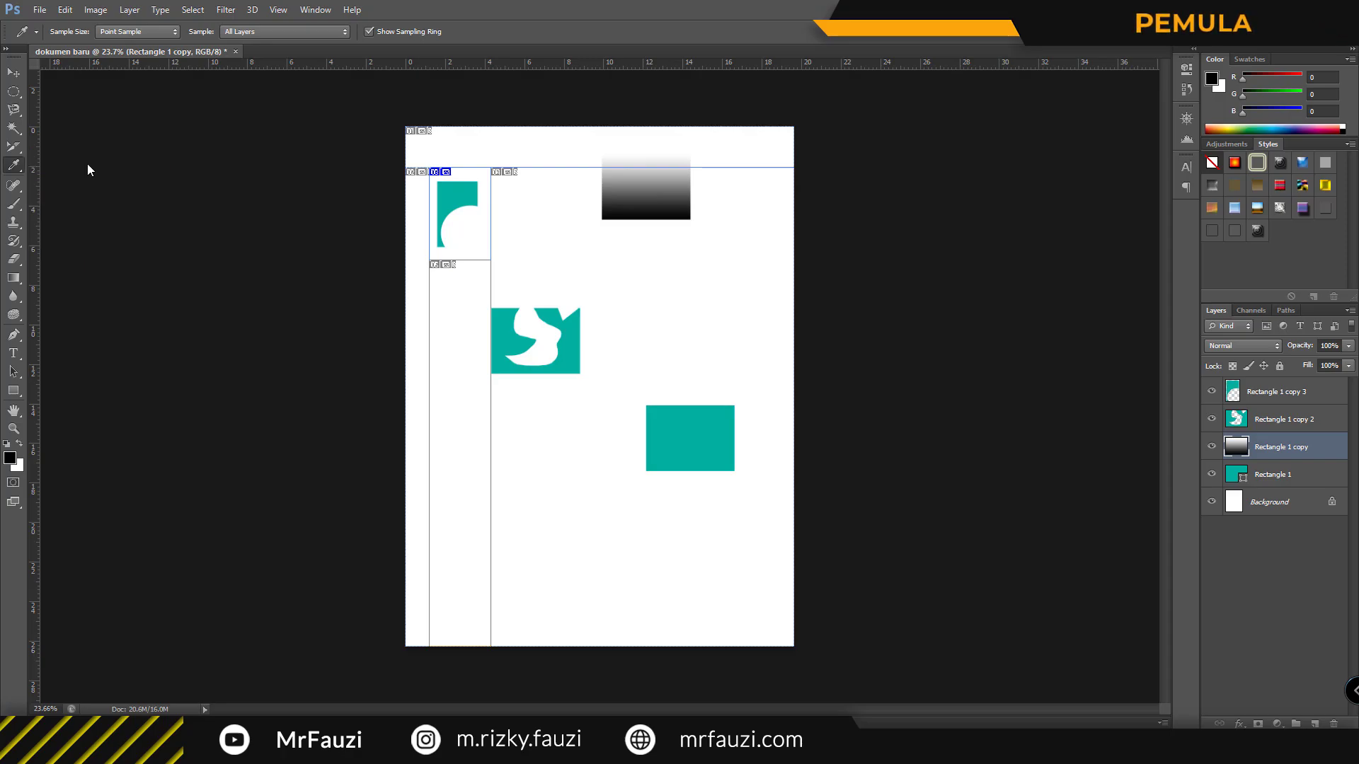
pyautogui.click(624, 201)
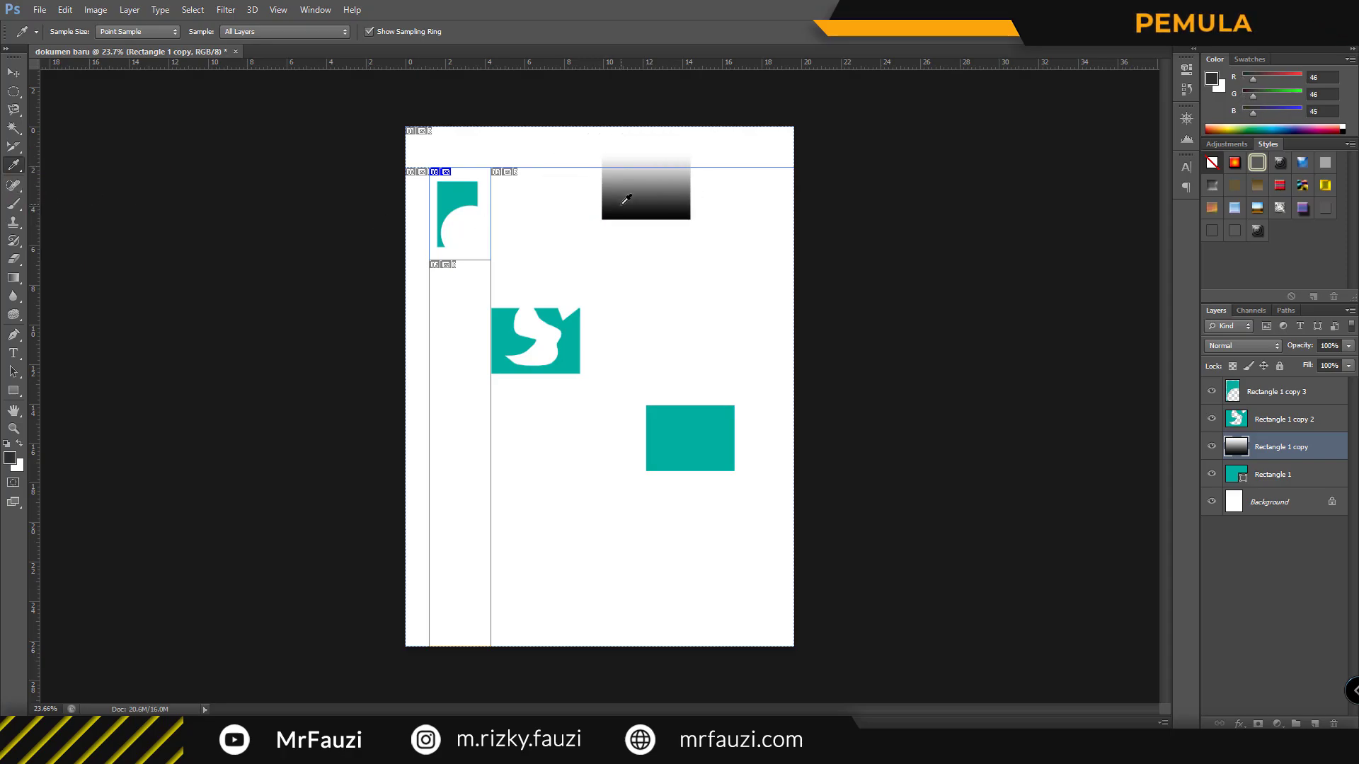
pyautogui.click(650, 210)
pyautogui.click(575, 338)
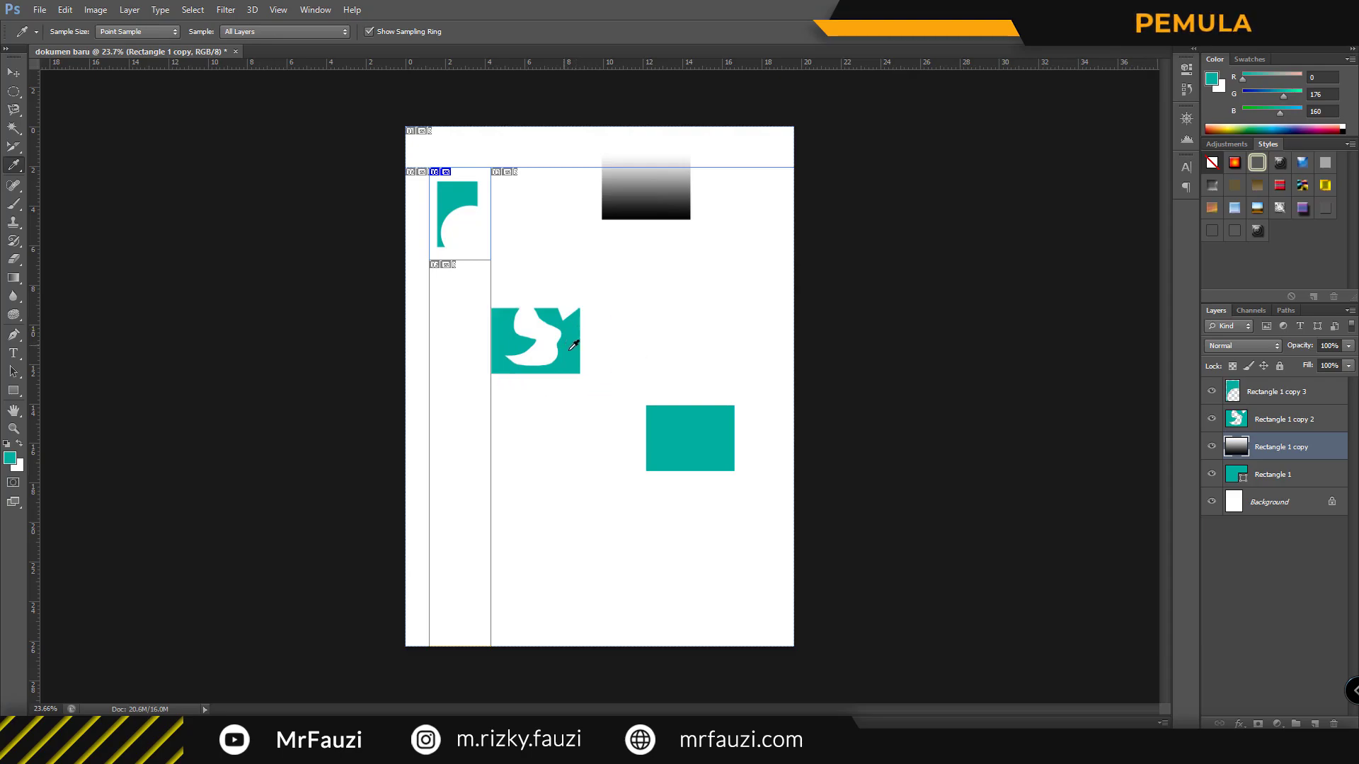
pyautogui.click(732, 438)
pyautogui.click(497, 323)
pyautogui.click(611, 216)
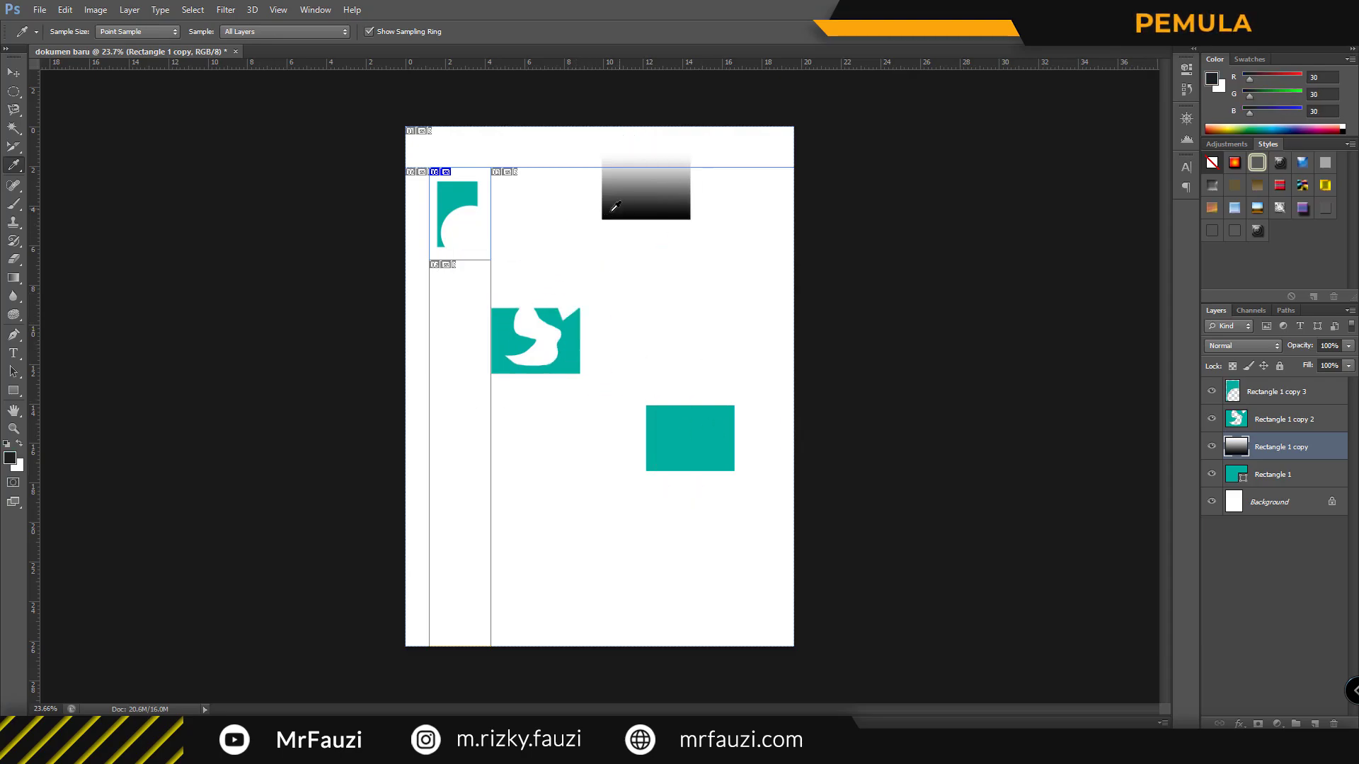
pyautogui.click(446, 202)
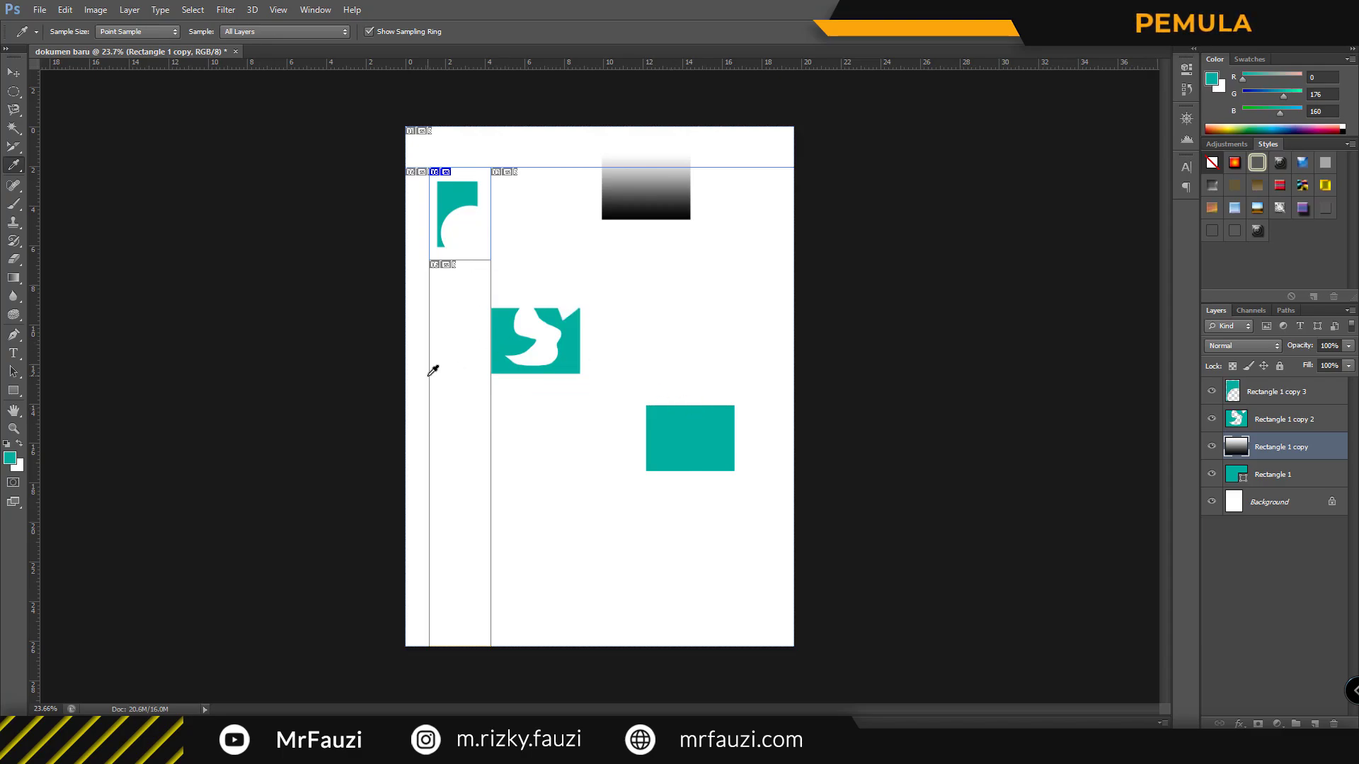
pyautogui.click(12, 185)
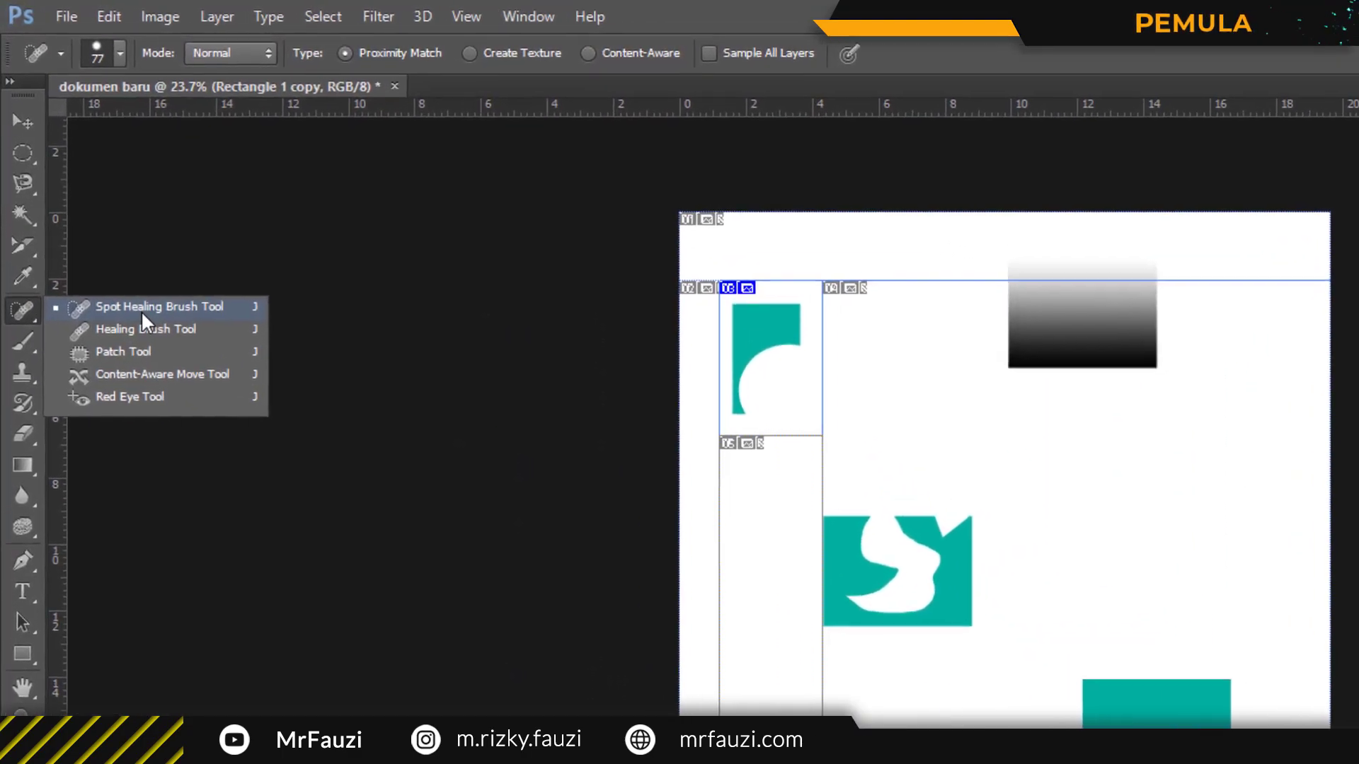
# Review the healing flyout: Spot Healing Brush, Healing Brush, Patch, Content-Aware Move and Red Eye.
pyautogui.click(46, 201)
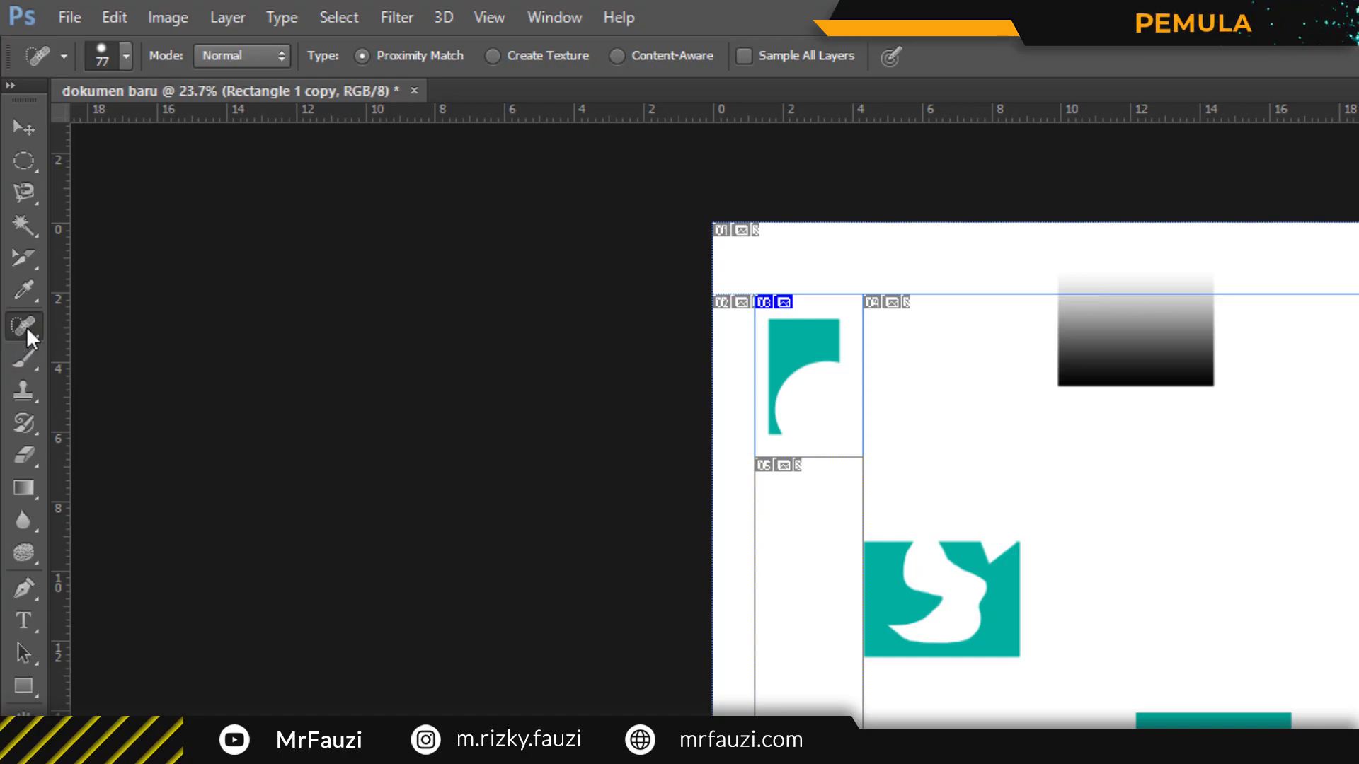
pyautogui.click(27, 326)
pyautogui.click(62, 323)
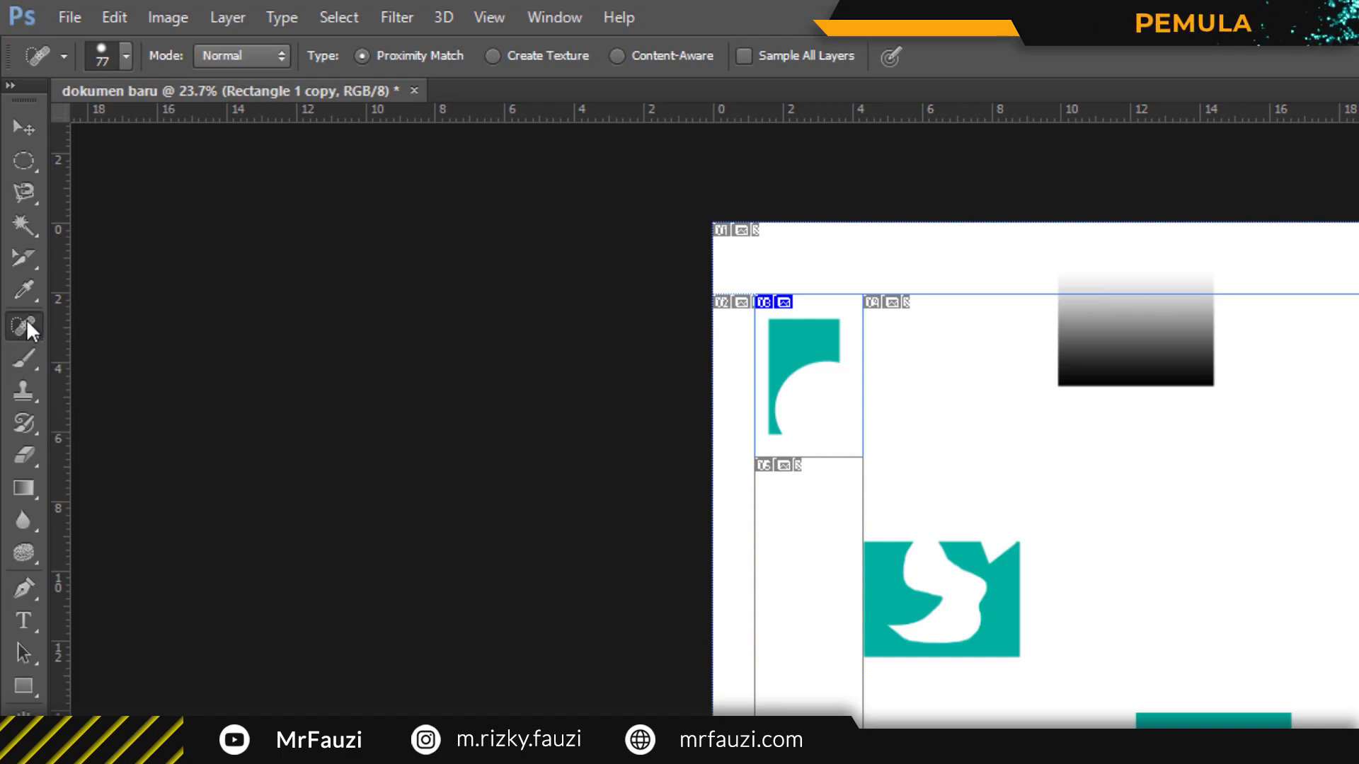
pyautogui.click(27, 322)
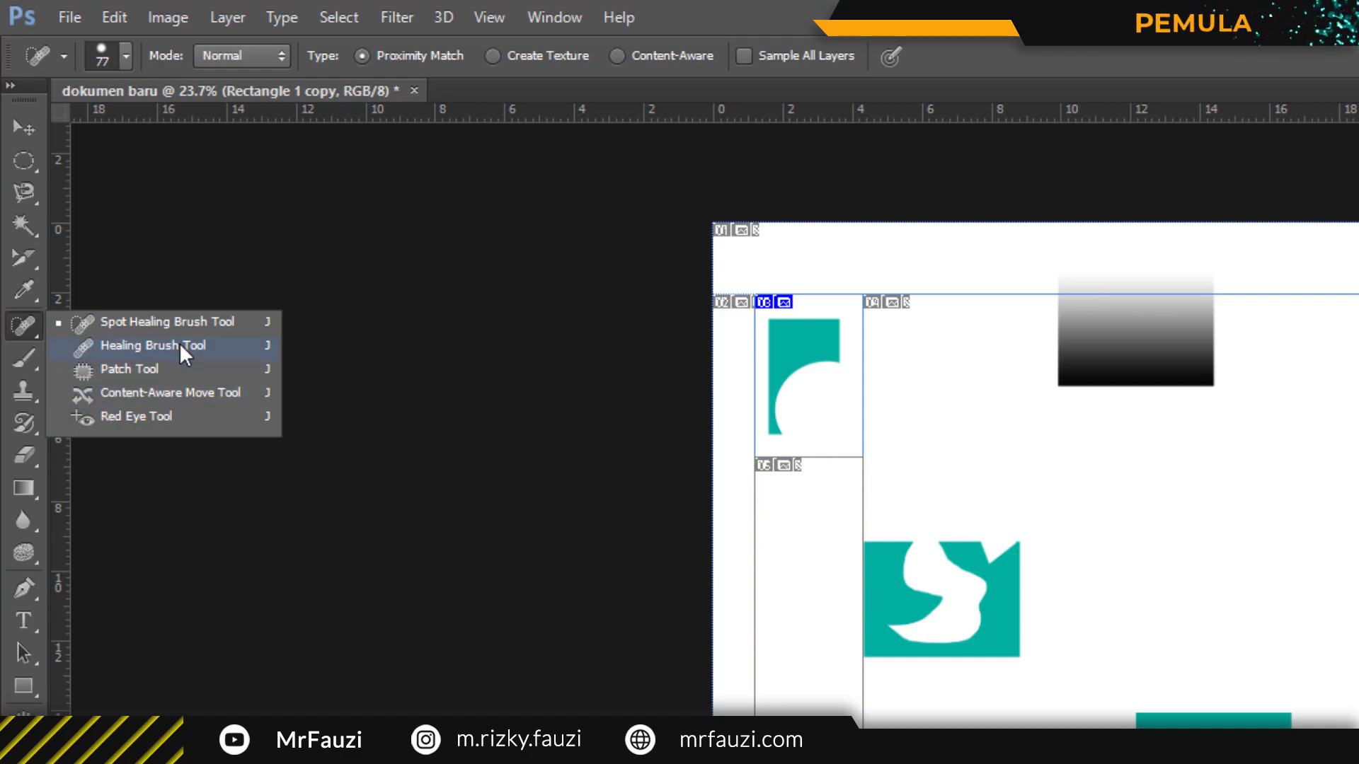
# Paint a wide teal stroke across Rectangle 1 copy 3 with the size 825 Brush.
pyautogui.click(24, 354)
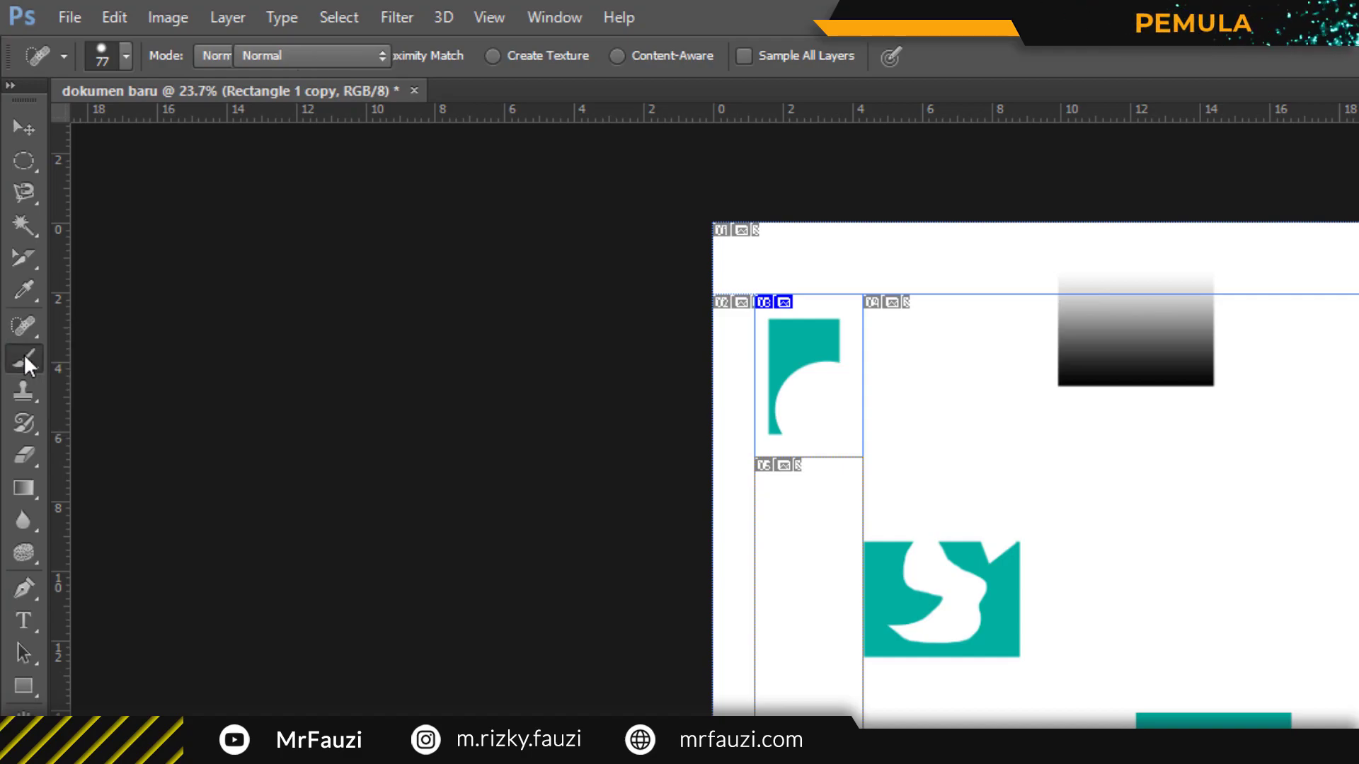
pyautogui.rightClick(24, 356)
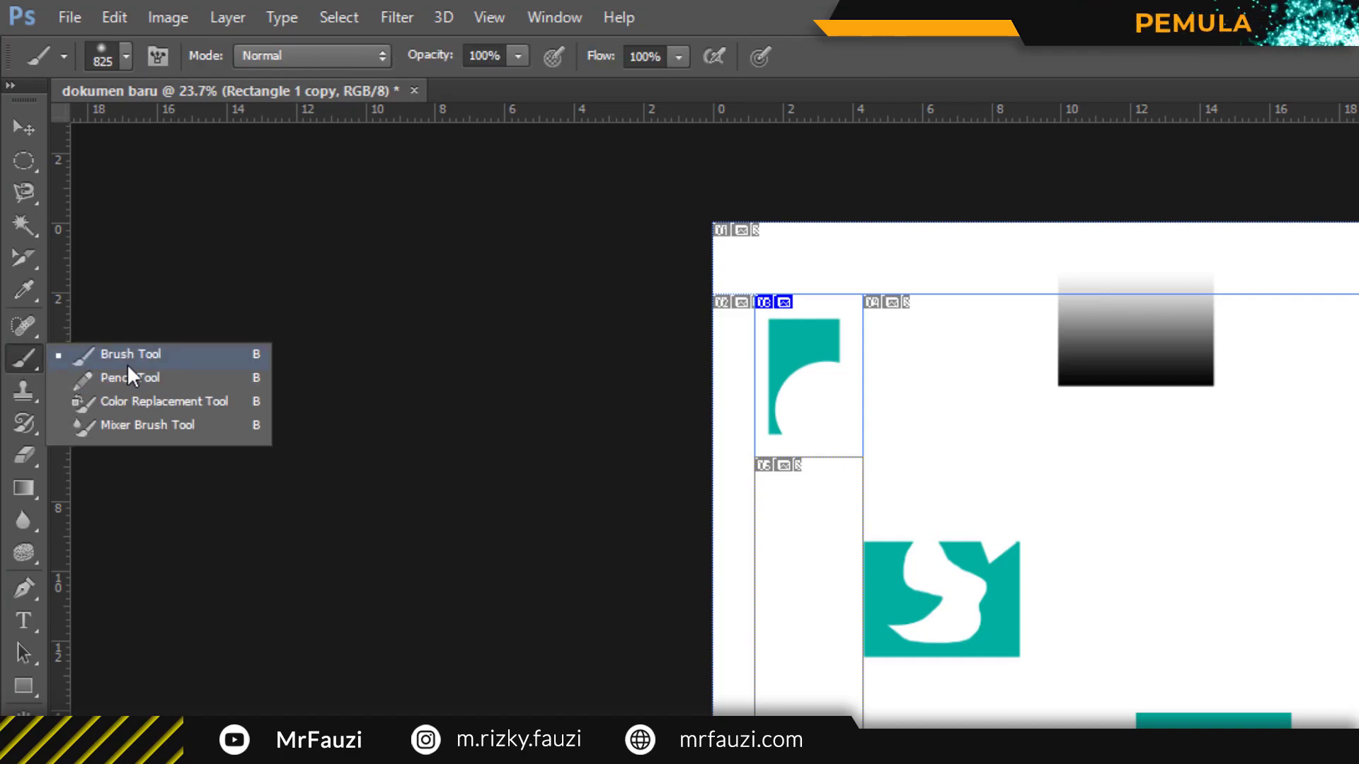
pyautogui.click(168, 361)
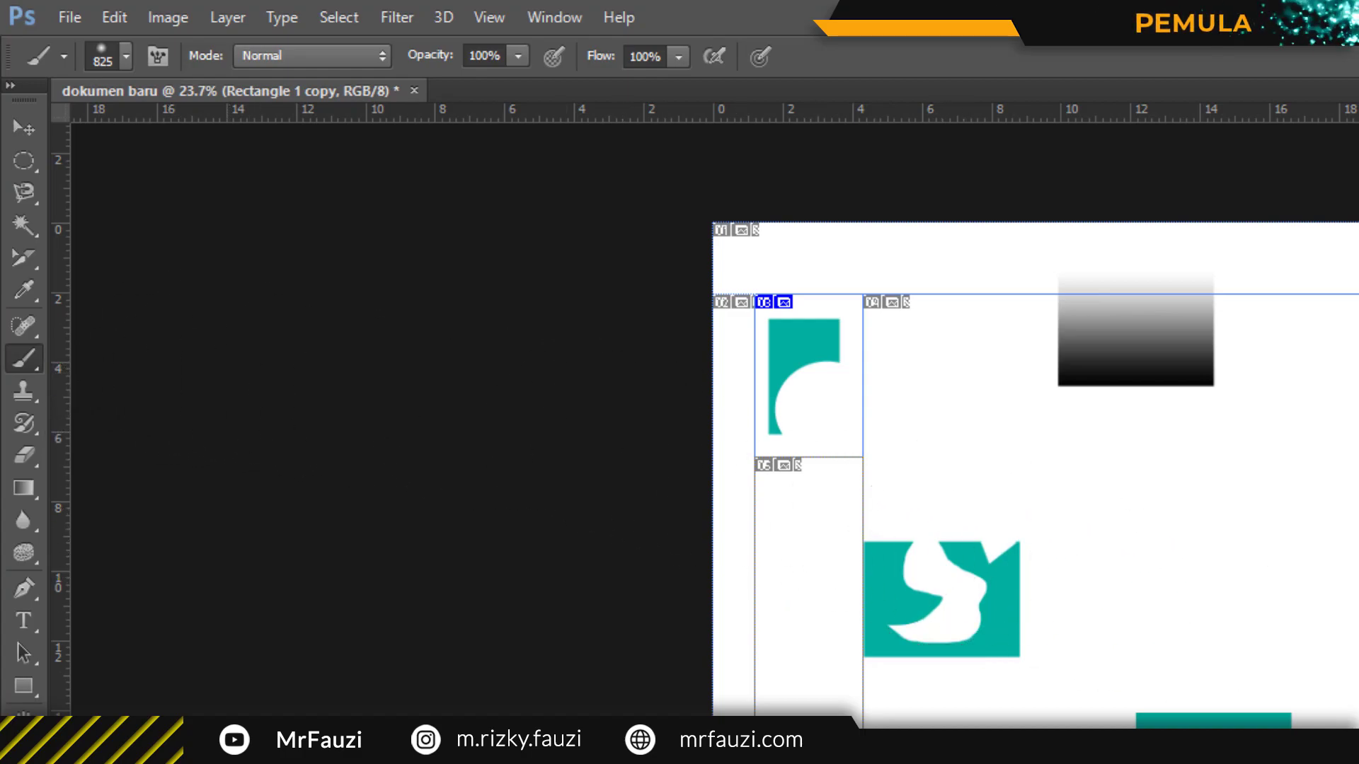
pyautogui.moveTo(1001, 470); pyautogui.dragTo(1201, 637)
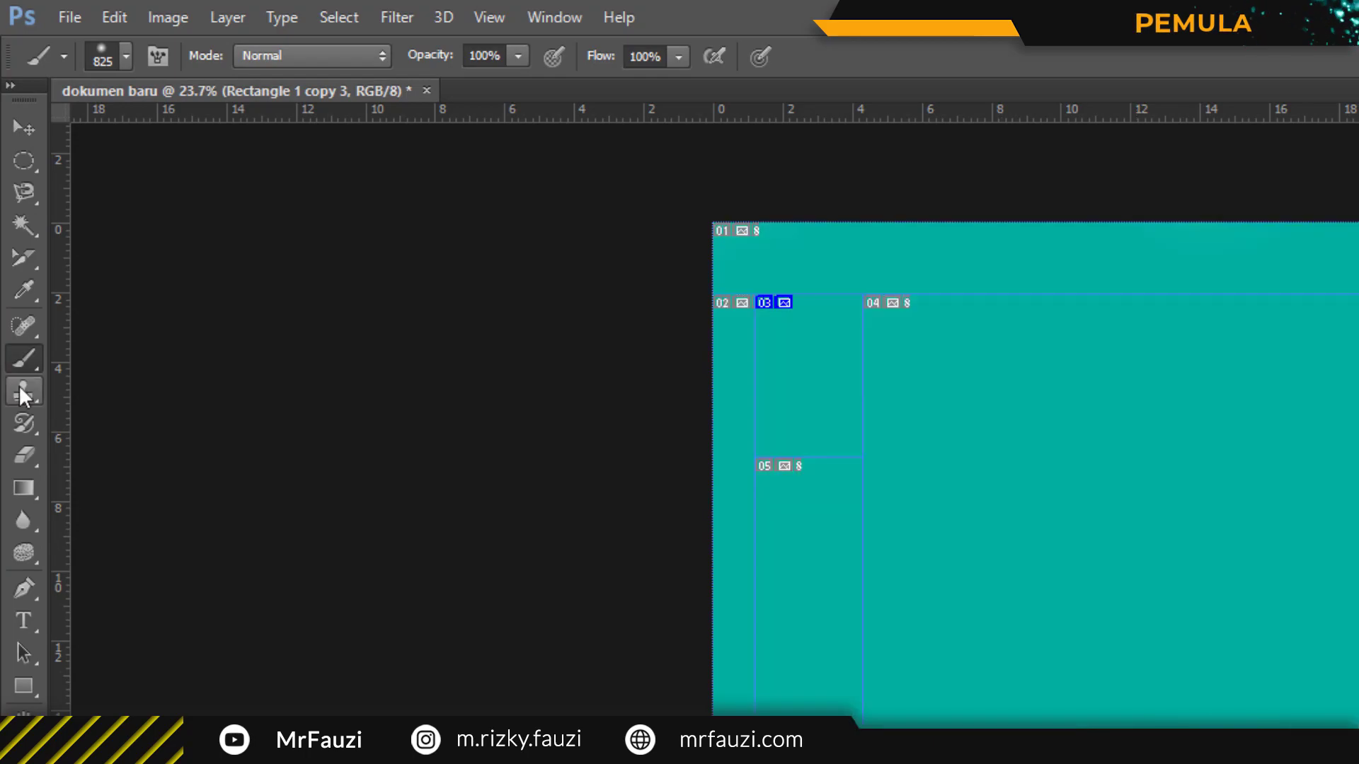
pyautogui.click(23, 394)
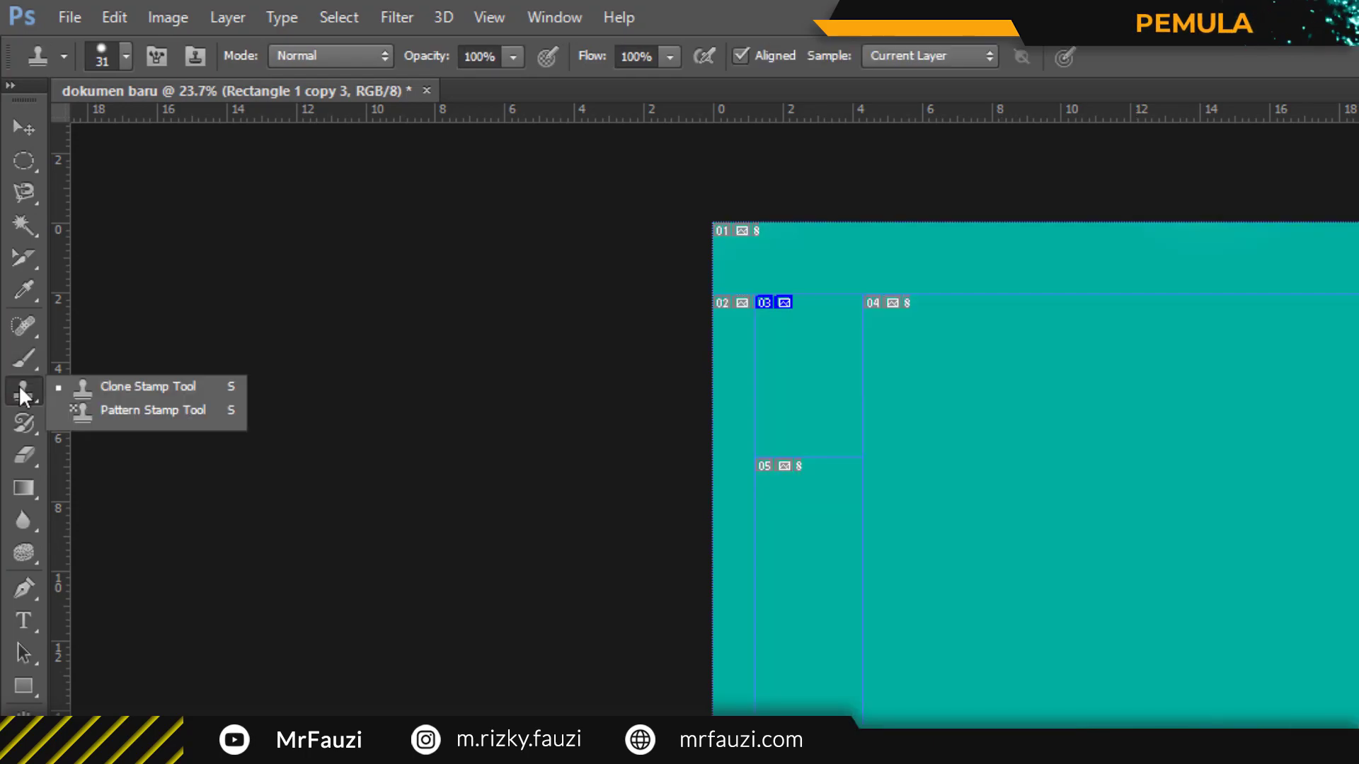
pyautogui.click(123, 385)
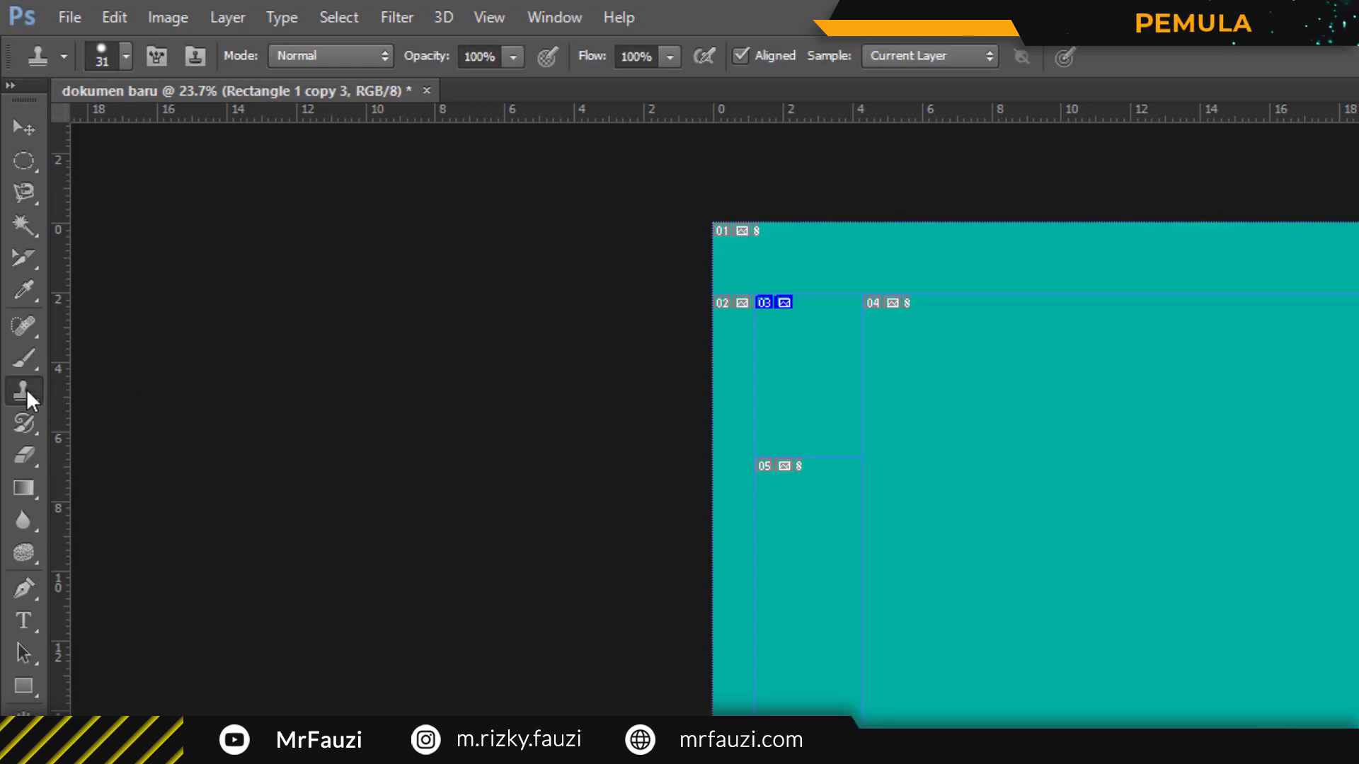
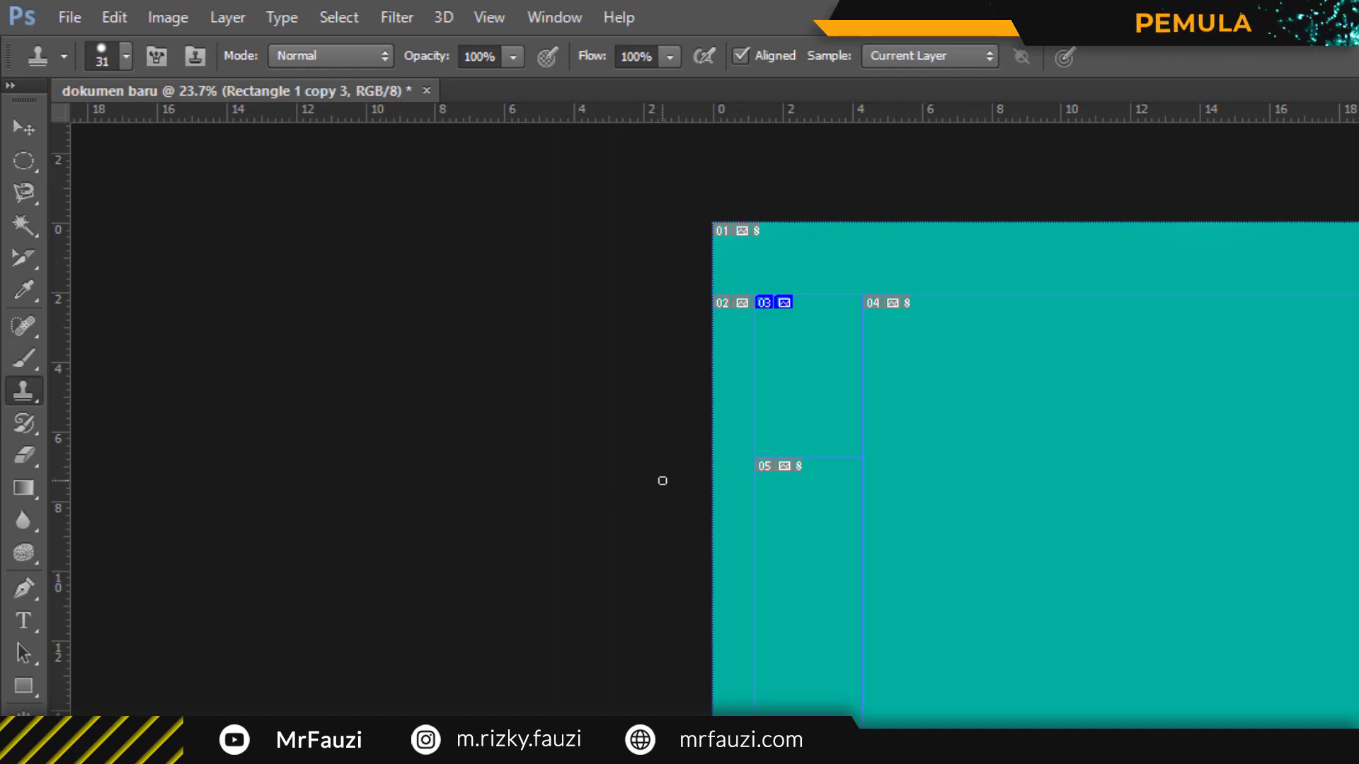
# Pass over the history brushes and select the Eraser Tool.
pyautogui.click(23, 420)
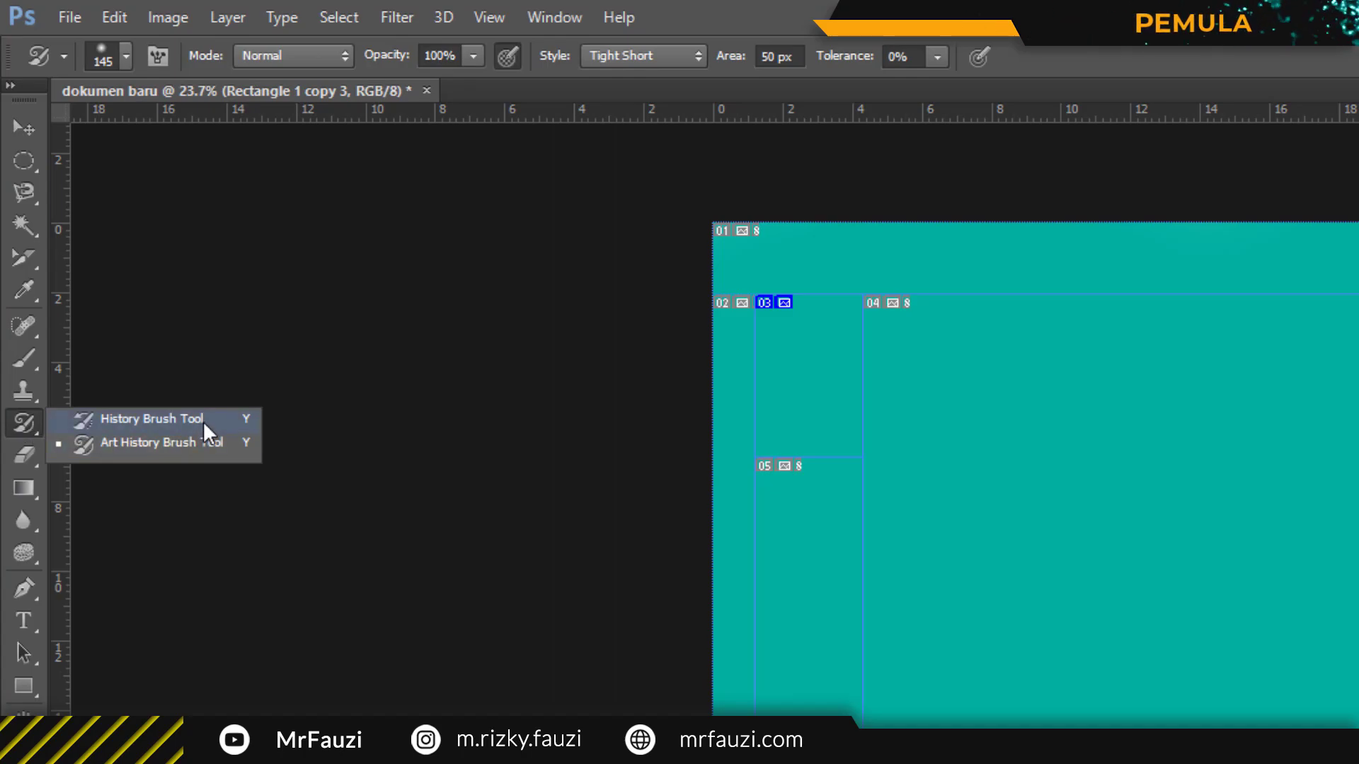
pyautogui.click(181, 427)
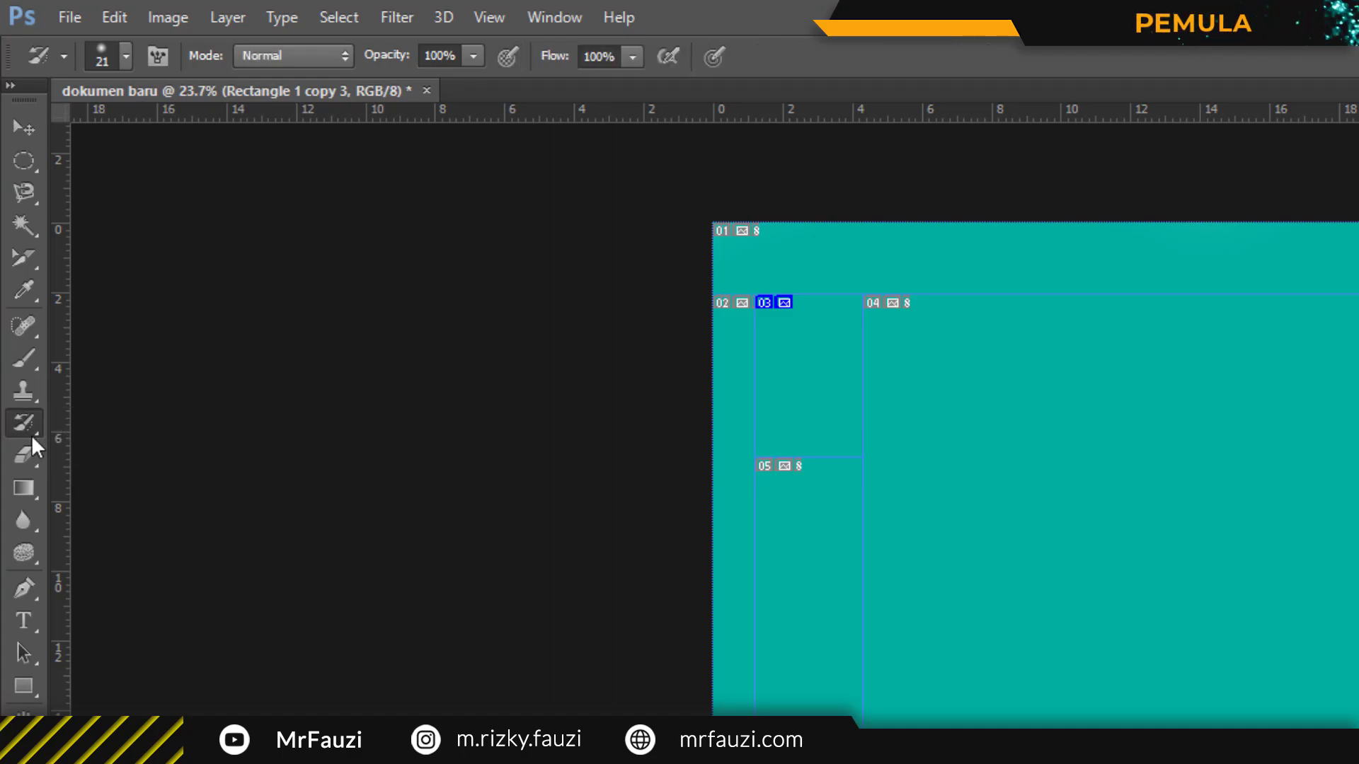
pyautogui.click(24, 457)
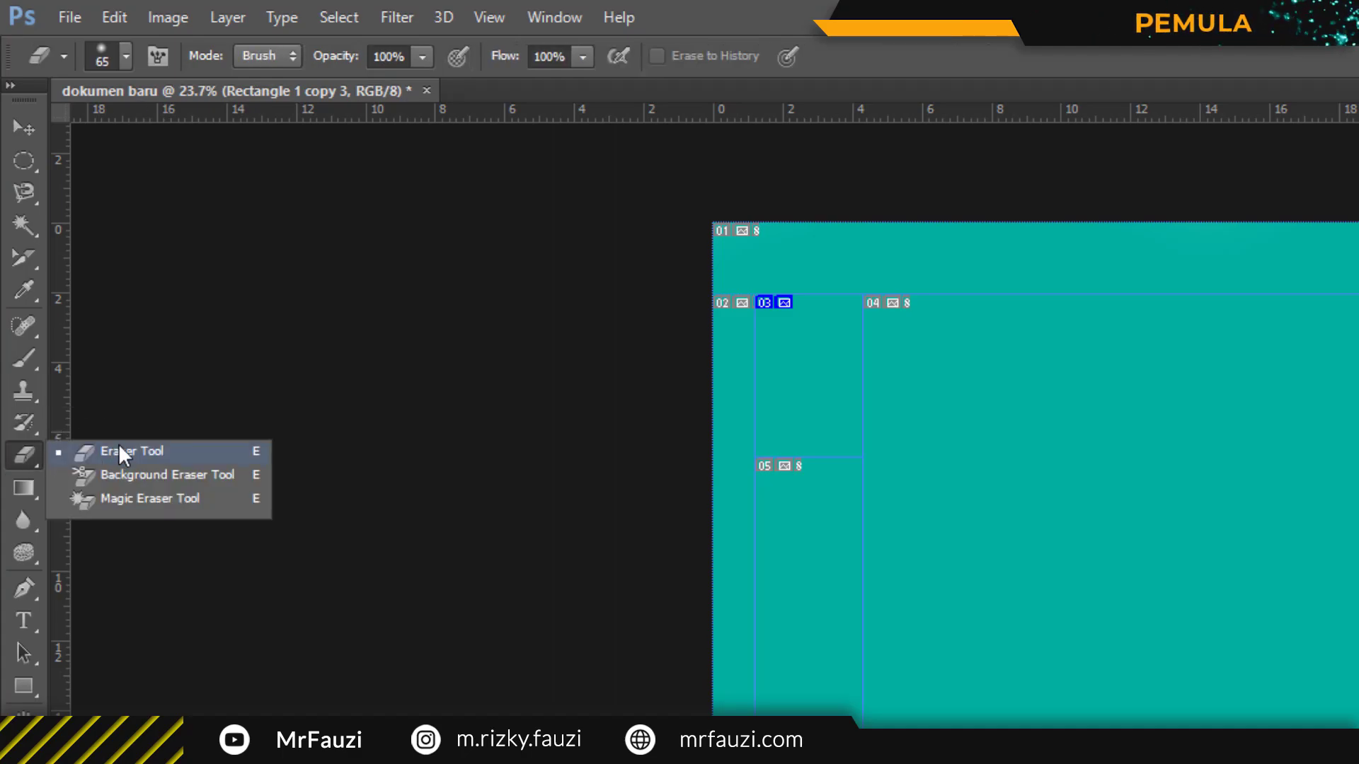
pyautogui.click(168, 451)
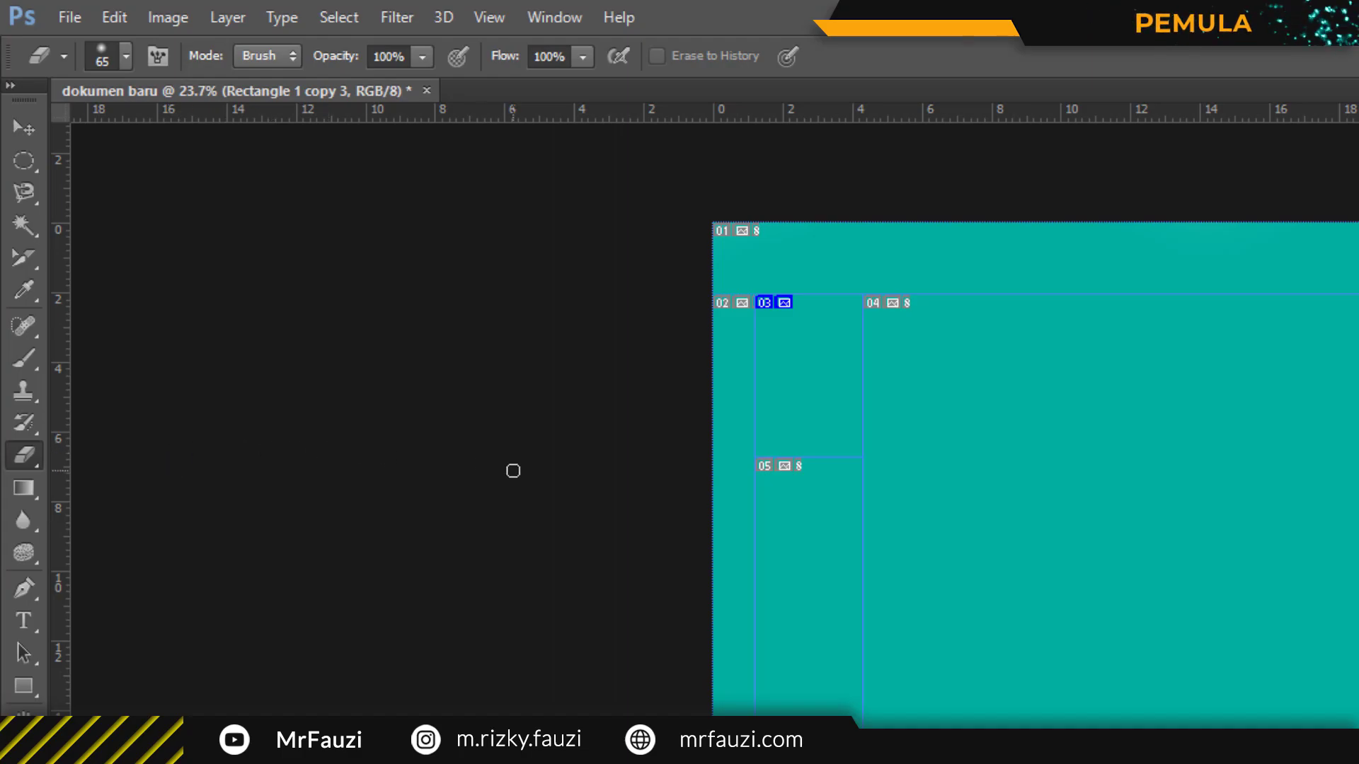
# Set the eraser size to 135 and scribble a soft white swirl across the lower teal area.
pyautogui.rightClick(1026, 530)
pyautogui.moveTo(1144, 576); pyautogui.dragTo(1198, 594)
pyautogui.press('Return')
pyautogui.moveTo(894, 448)
pyautogui.mouseDown()
pyautogui.moveTo(864, 540)
pyautogui.moveTo(1146, 609)
pyautogui.mouseUp()
pyautogui.moveTo(1073, 677)
pyautogui.mouseDown()
pyautogui.moveTo(1068, 607)
pyautogui.moveTo(1026, 588)
pyautogui.mouseUp()
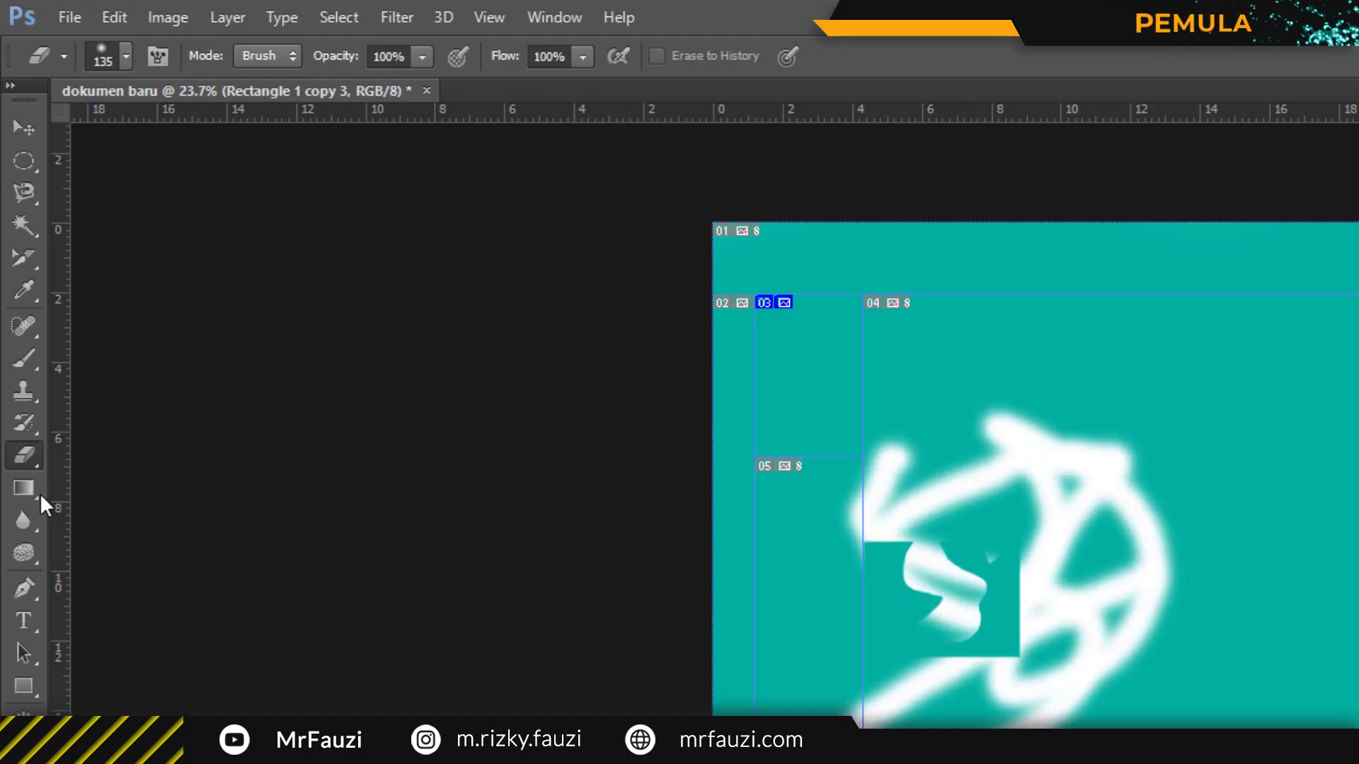
pyautogui.click(26, 488)
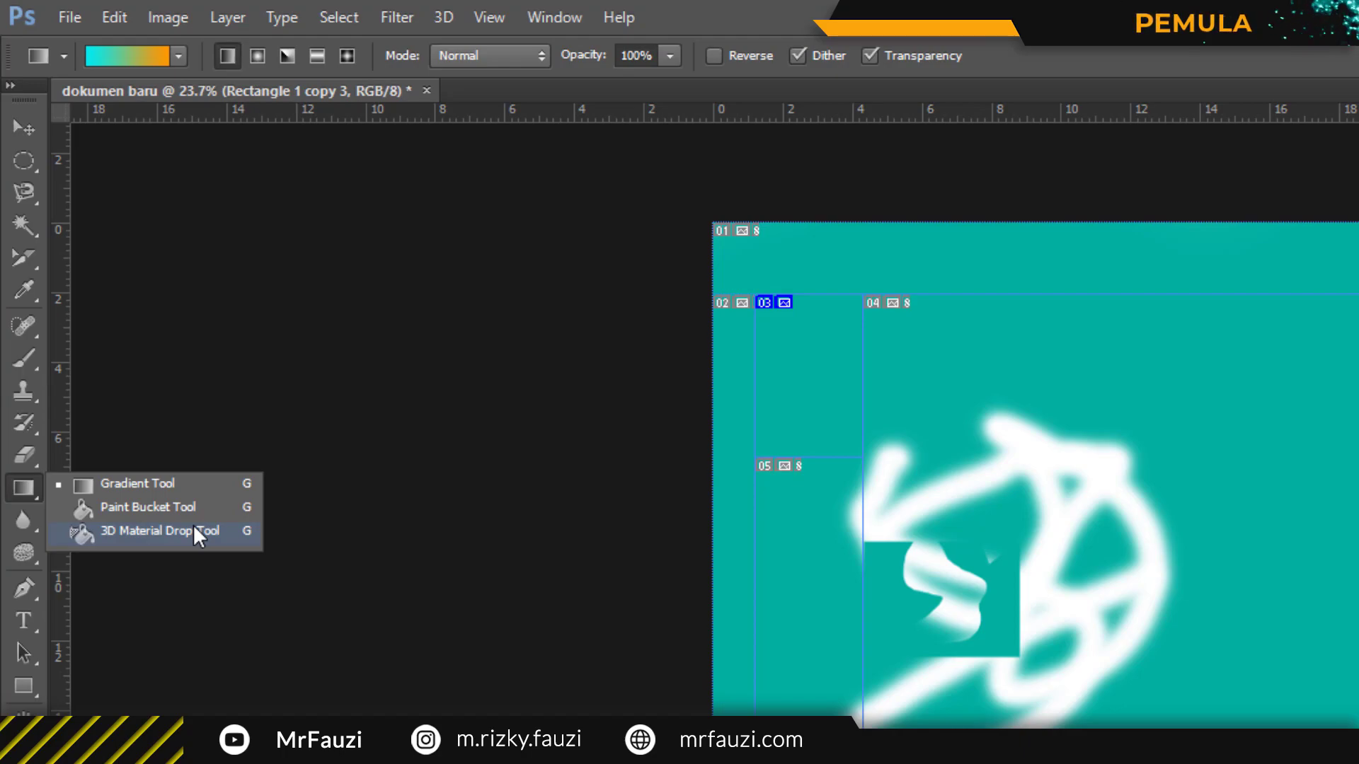
# Preview the Blur and Dodge/Burn/Sponge tool groups before moving to the Pen tools.
pyautogui.click(24, 520)
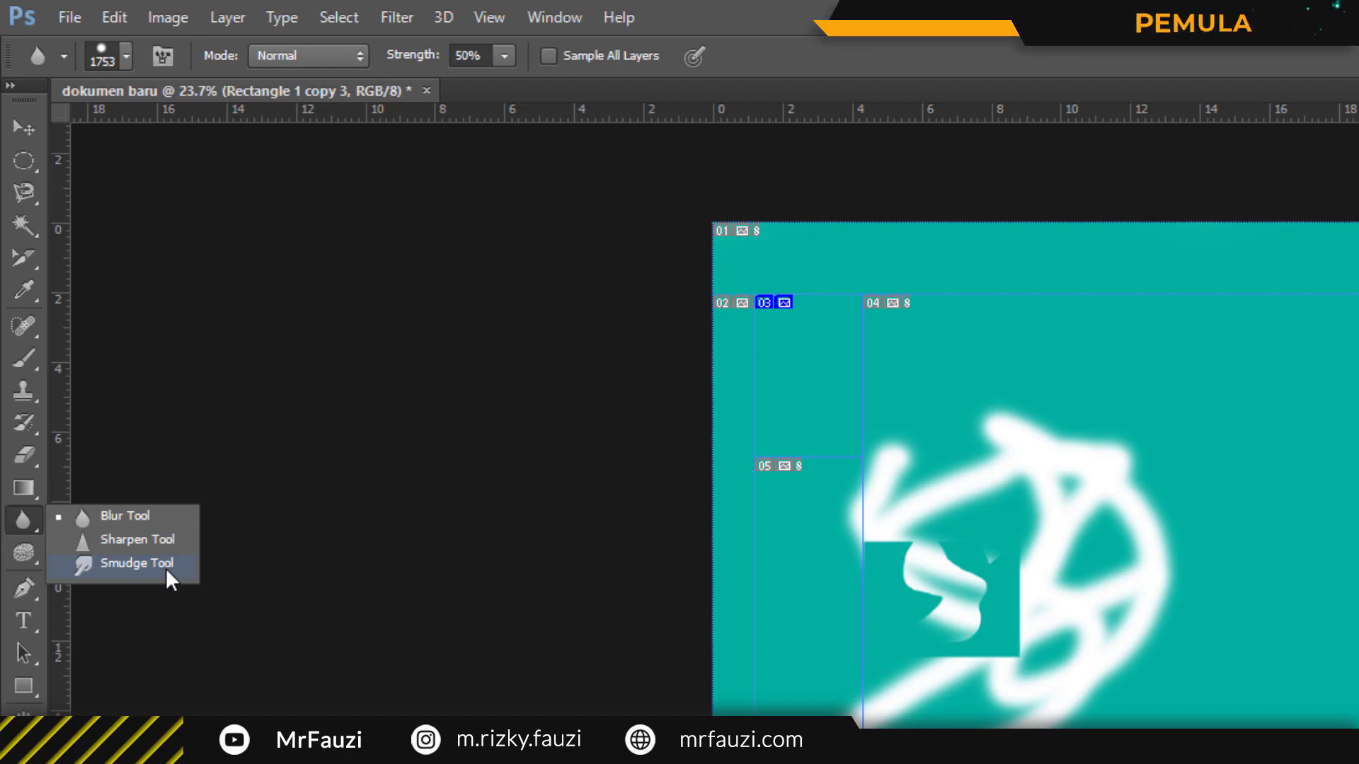
pyautogui.press('Escape')
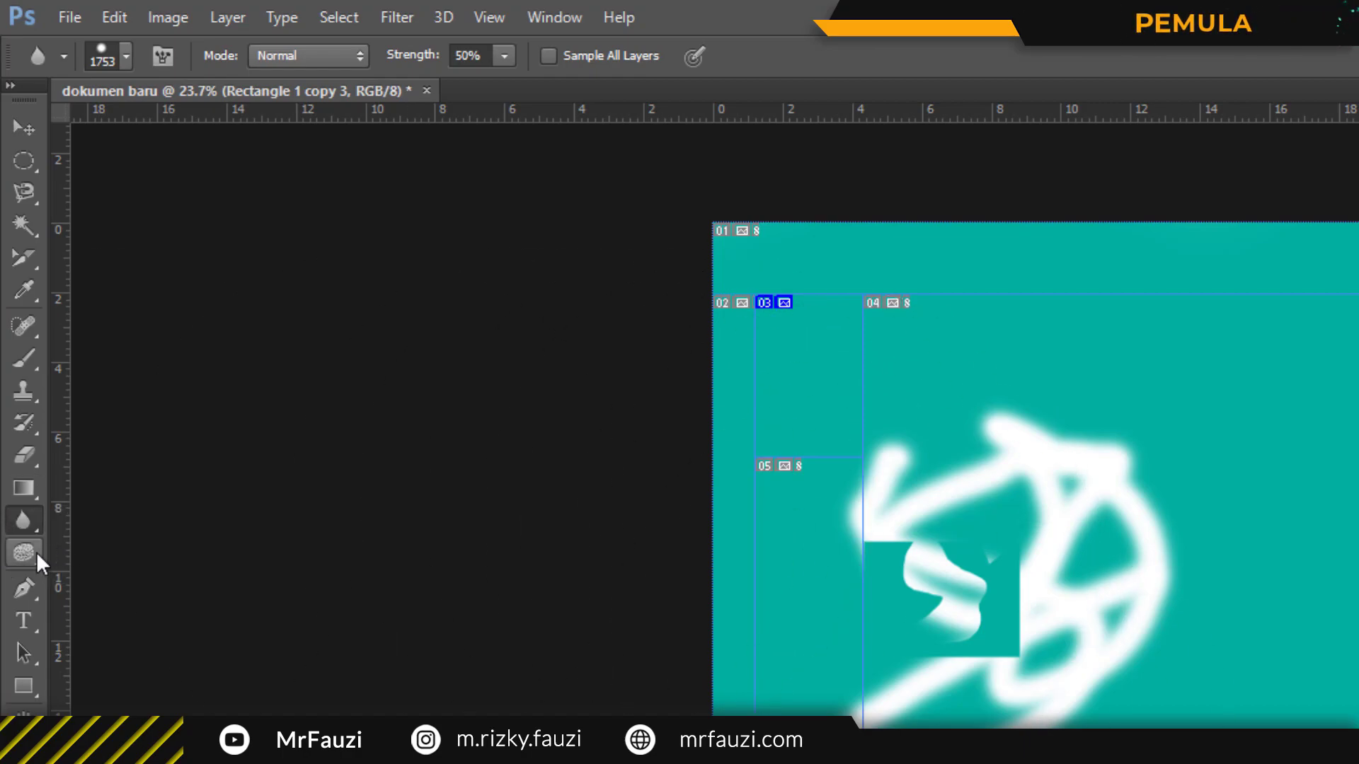
pyautogui.click(33, 556)
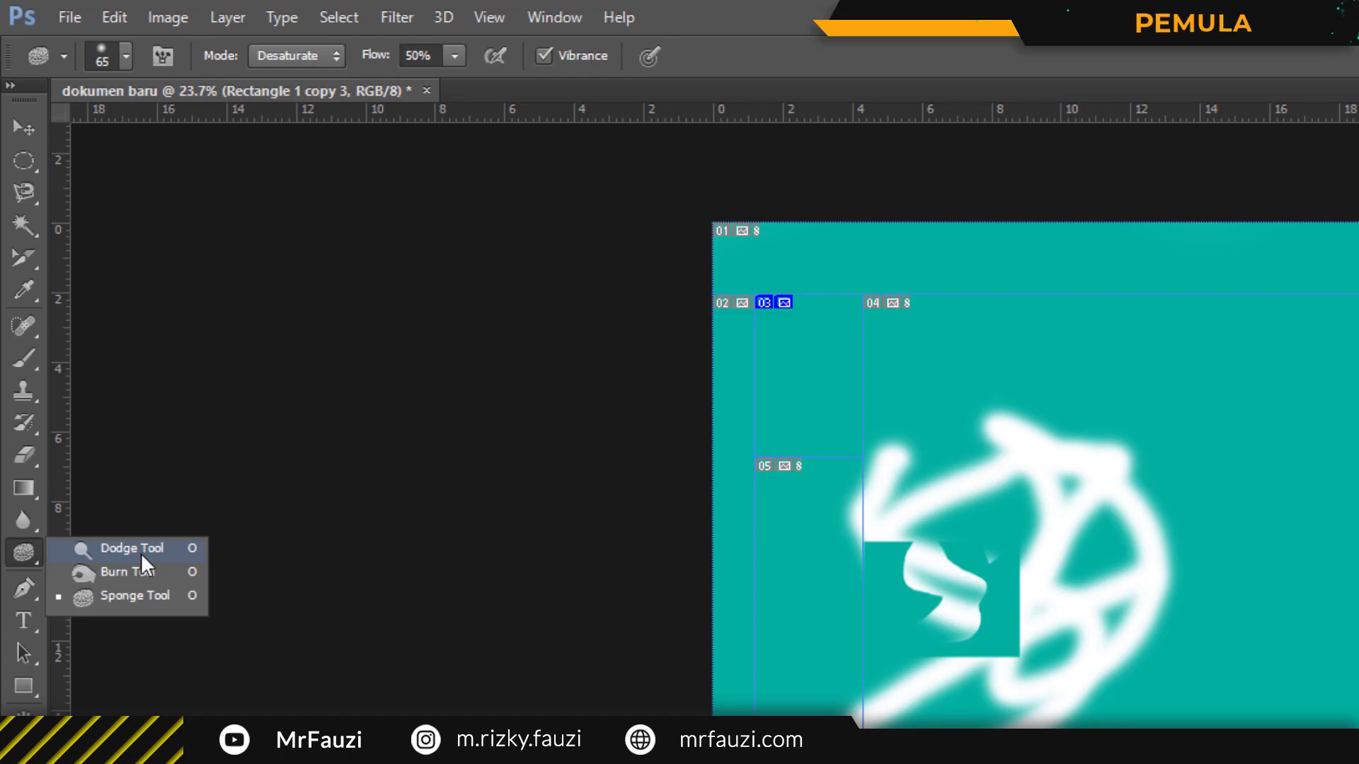
pyautogui.click(150, 596)
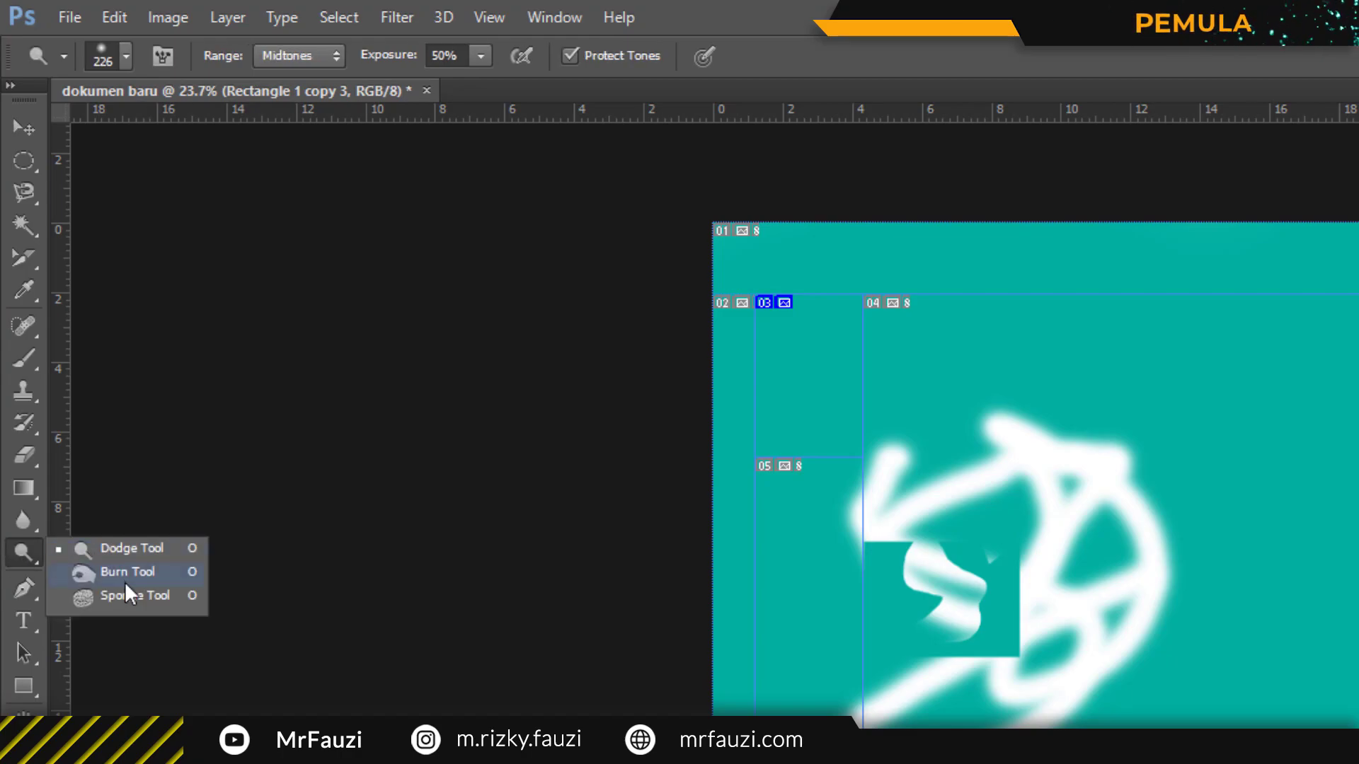
pyautogui.click(18, 587)
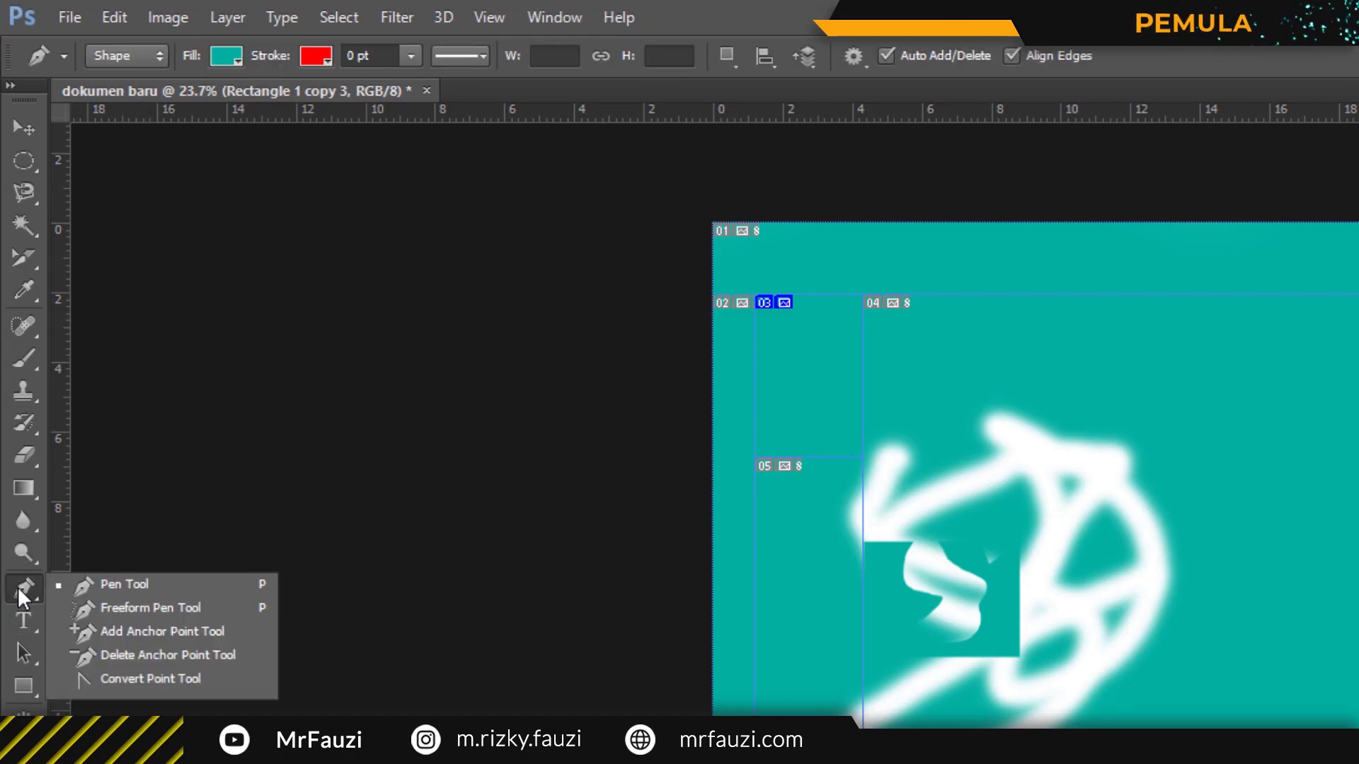
# Start a Pen Tool shape with curved anchors rising through the scribble and back down the left.
pyautogui.click(165, 593)
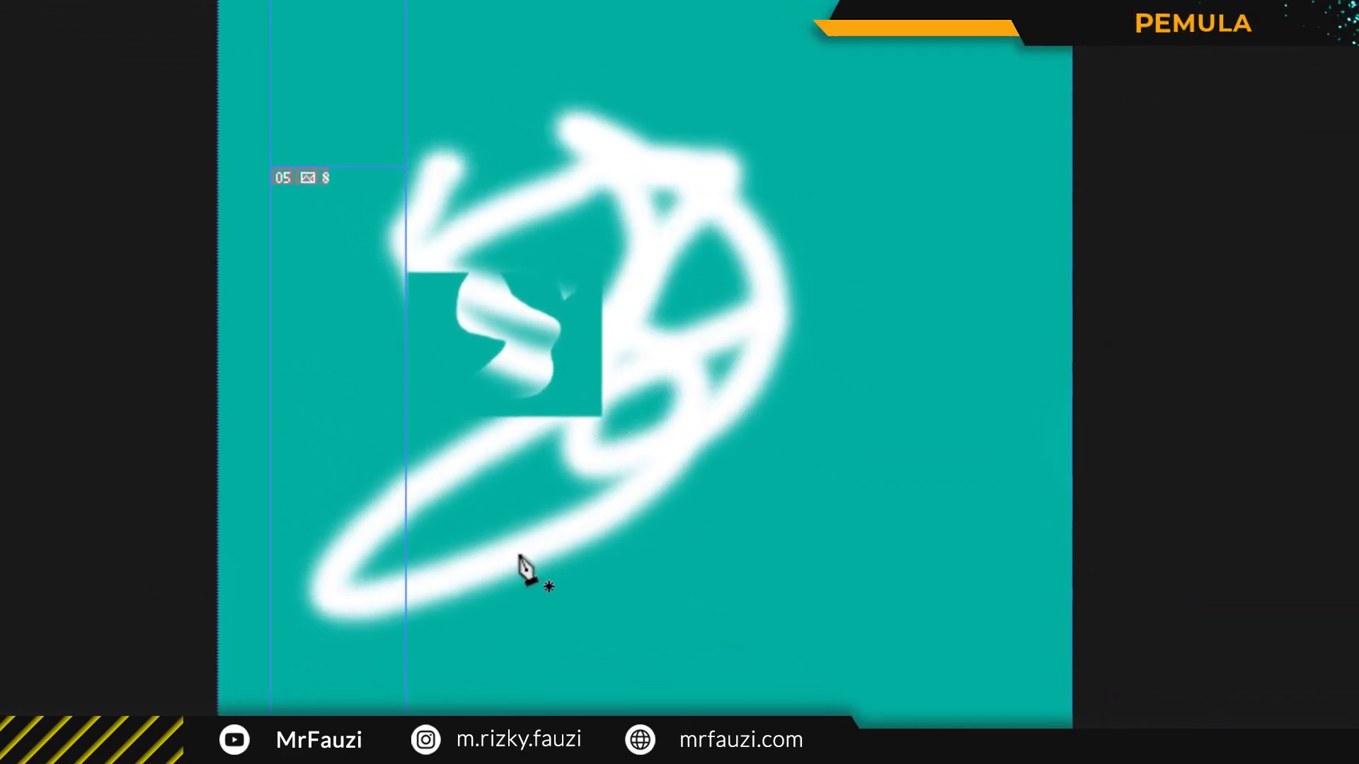
pyautogui.click(520, 556)
pyautogui.moveTo(830, 526); pyautogui.dragTo(815, 375)
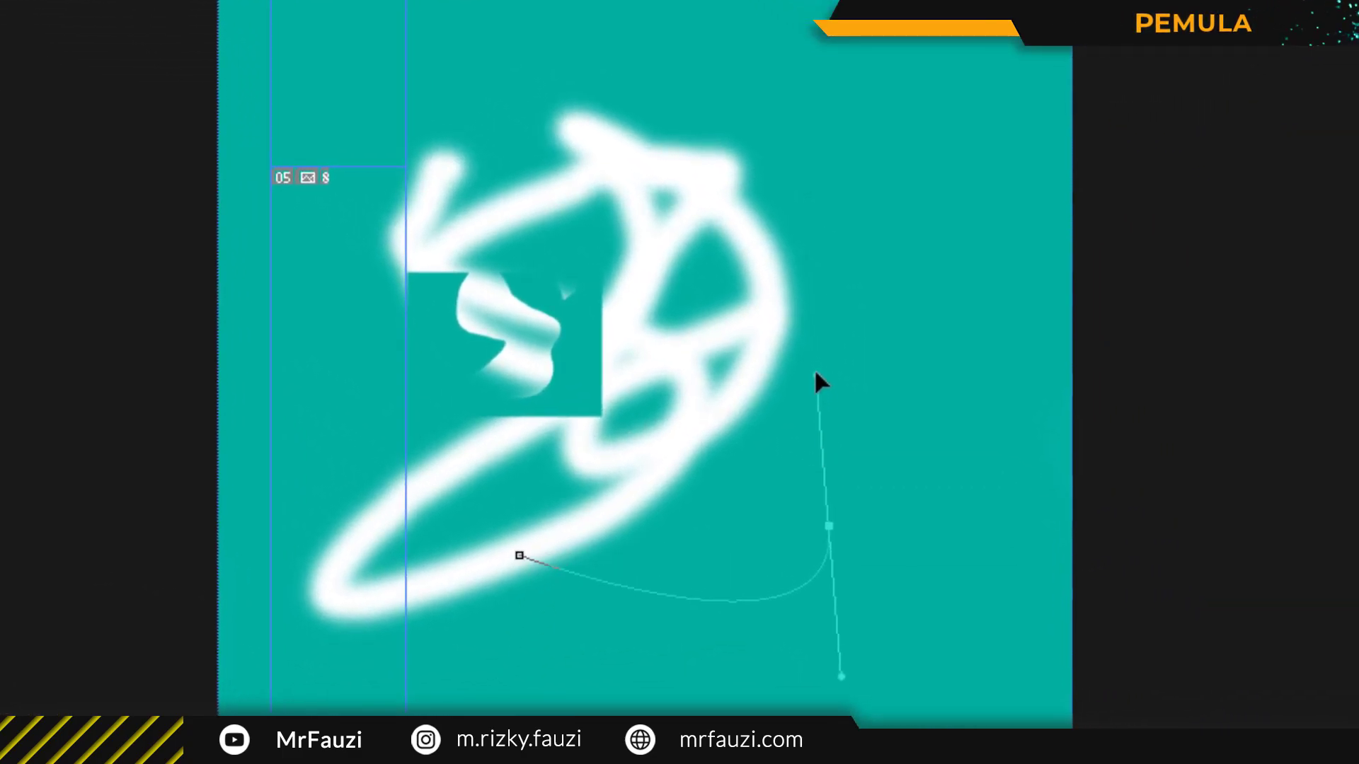
pyautogui.moveTo(710, 435); pyautogui.dragTo(648, 485)
pyautogui.moveTo(668, 319); pyautogui.dragTo(694, 267)
pyautogui.moveTo(758, 76); pyautogui.dragTo(781, 76)
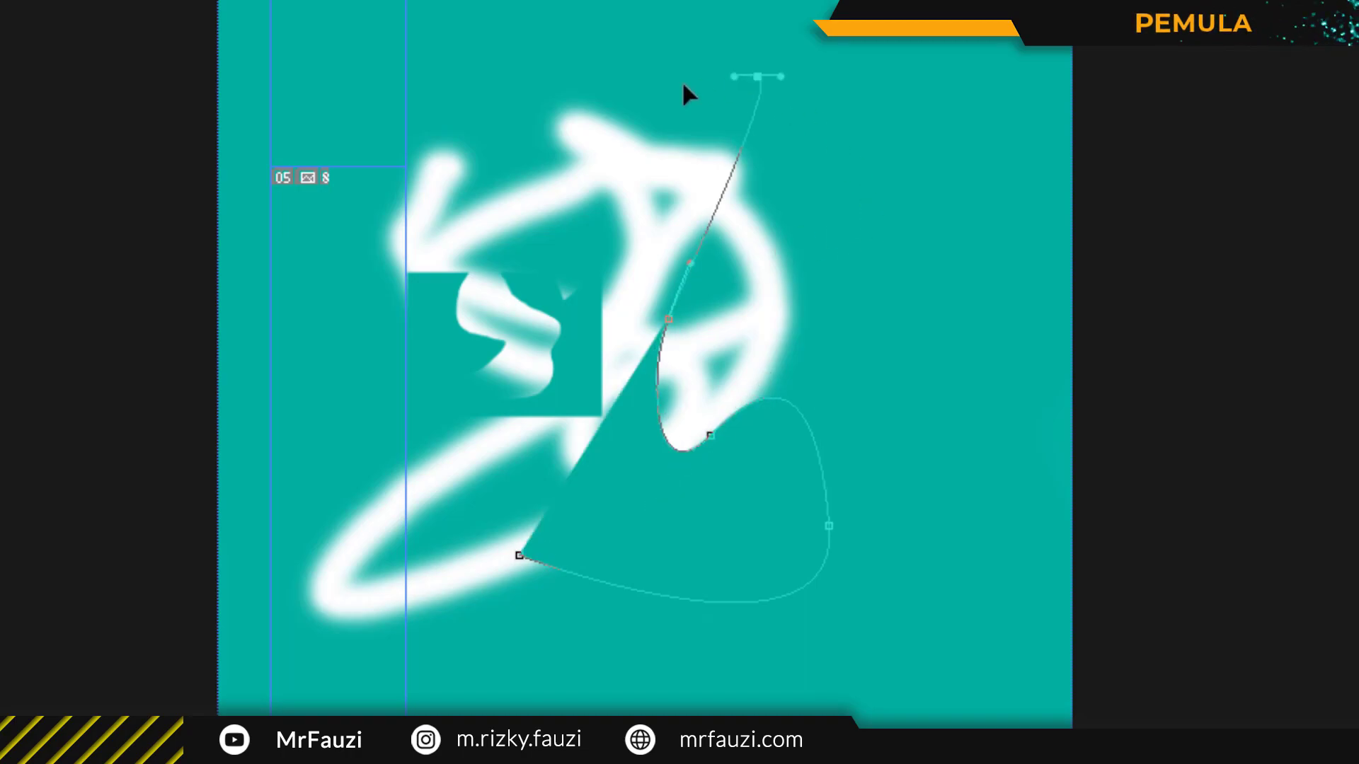
pyautogui.moveTo(554, 168); pyautogui.dragTo(559, 191)
pyautogui.moveTo(521, 303); pyautogui.dragTo(494, 312)
pyautogui.moveTo(487, 377); pyautogui.dragTo(531, 419)
pyautogui.moveTo(564, 465); pyautogui.dragTo(540, 496)
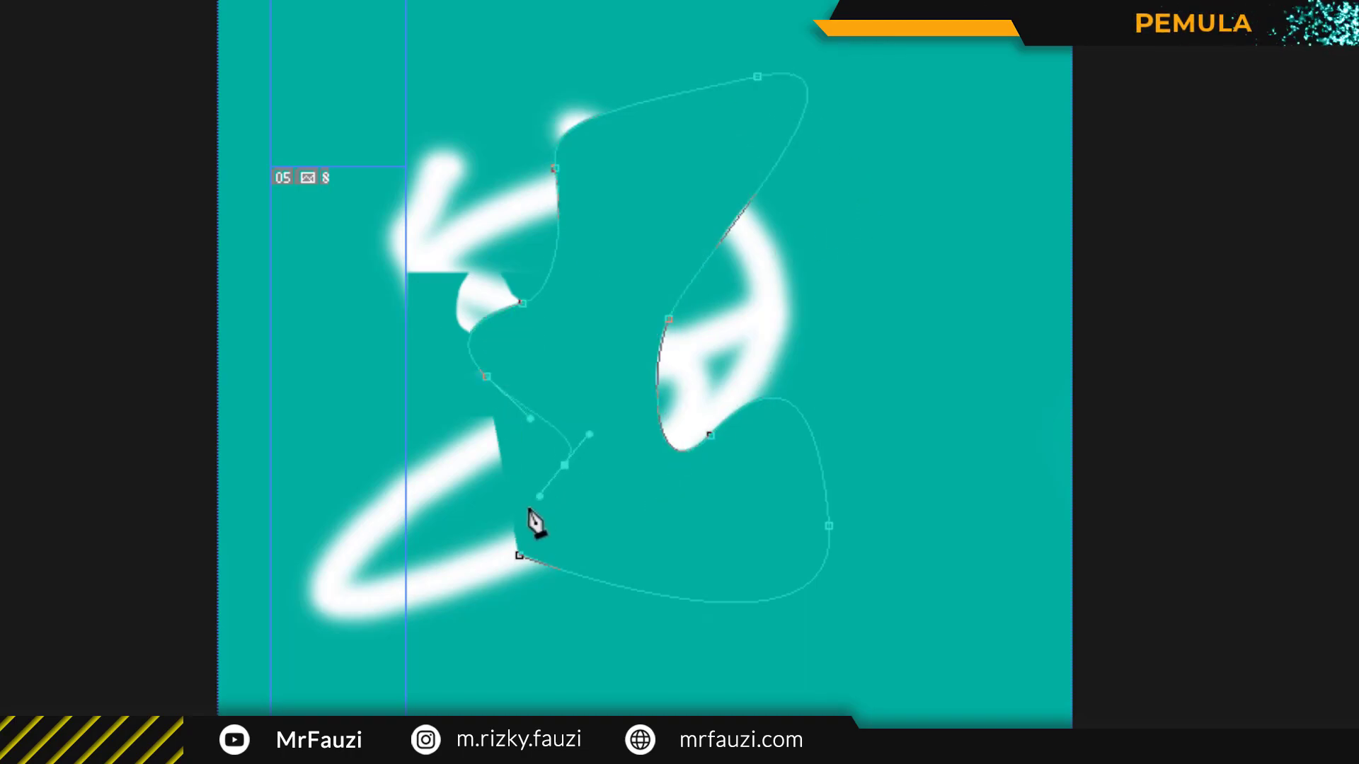
# Add curved anchors along the bottom and close the freeform outline.
pyautogui.click(520, 518)
pyautogui.click(540, 639)
pyautogui.click(572, 713)
pyautogui.click(742, 661)
pyautogui.moveTo(792, 605); pyautogui.dragTo(843, 592)
pyautogui.moveTo(943, 621); pyautogui.dragTo(1000, 518)
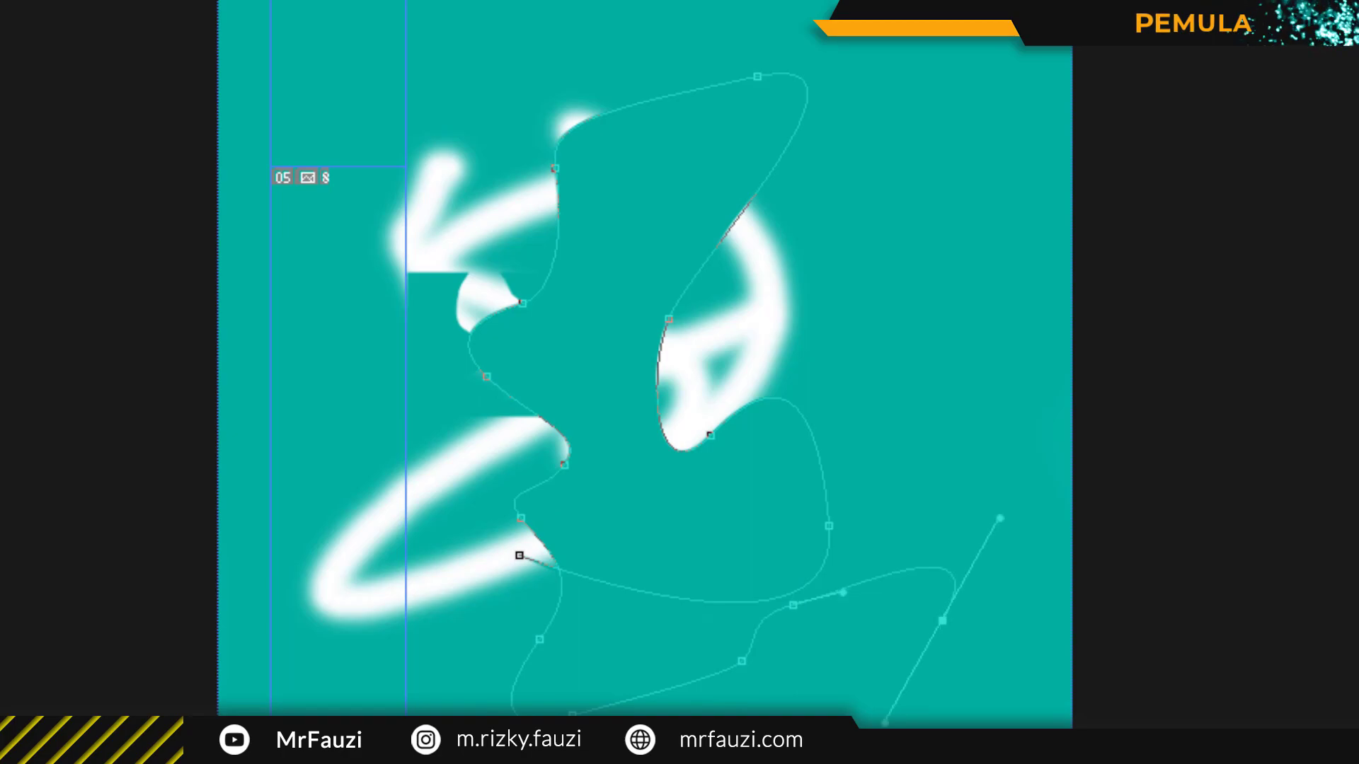
pyautogui.moveTo(406, 584); pyautogui.dragTo(473, 530)
pyautogui.moveTo(465, 425); pyautogui.dragTo(507, 434)
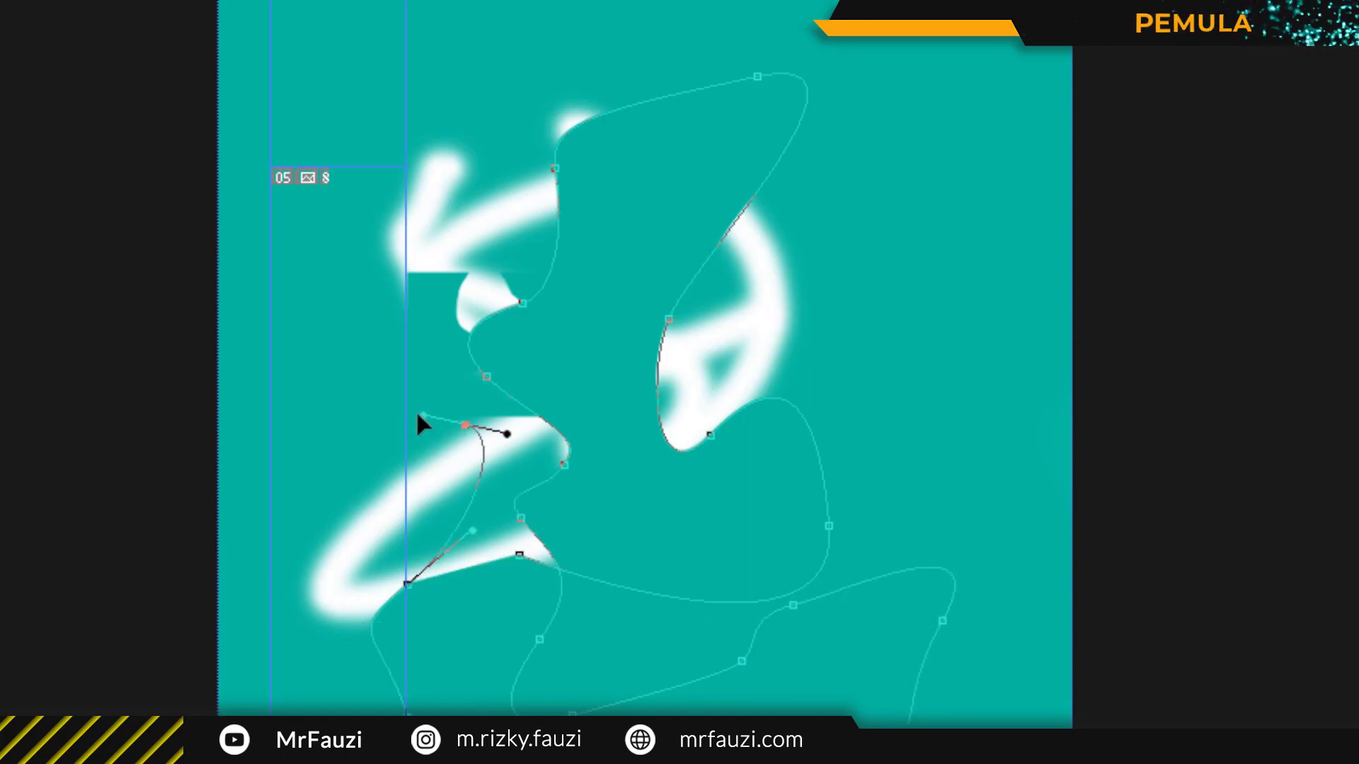
pyautogui.click(340, 548)
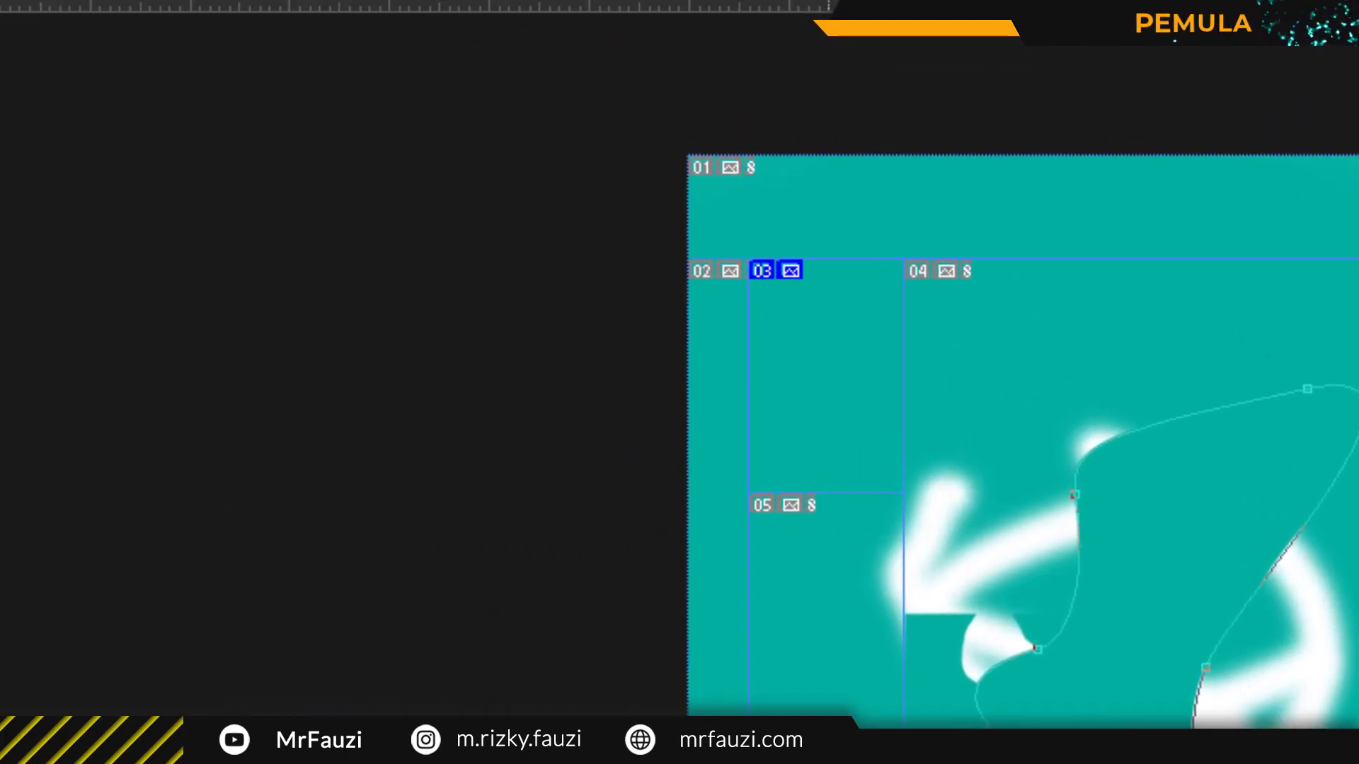
# Set the shape's fill to indigo, then move to the Type tool group.
pyautogui.click(235, 88)
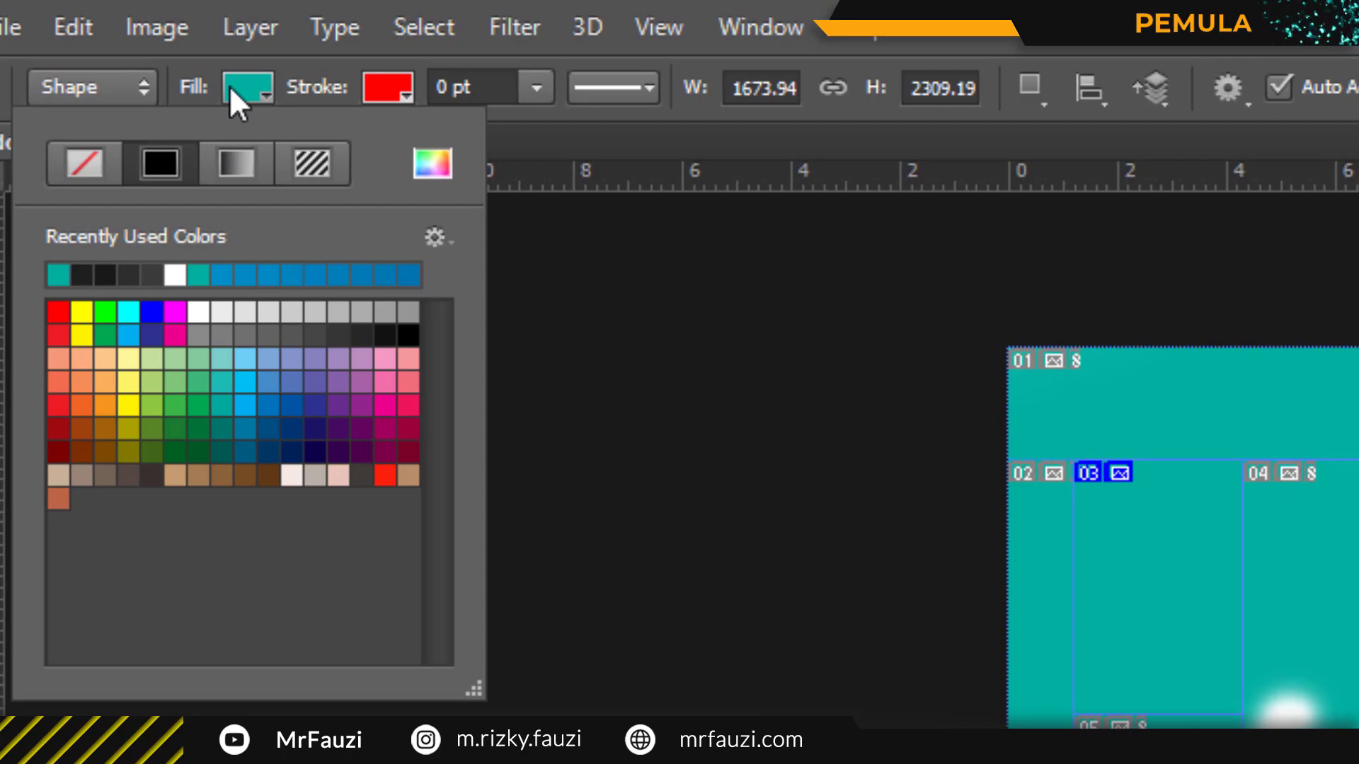
pyautogui.click(316, 335)
pyautogui.click(316, 405)
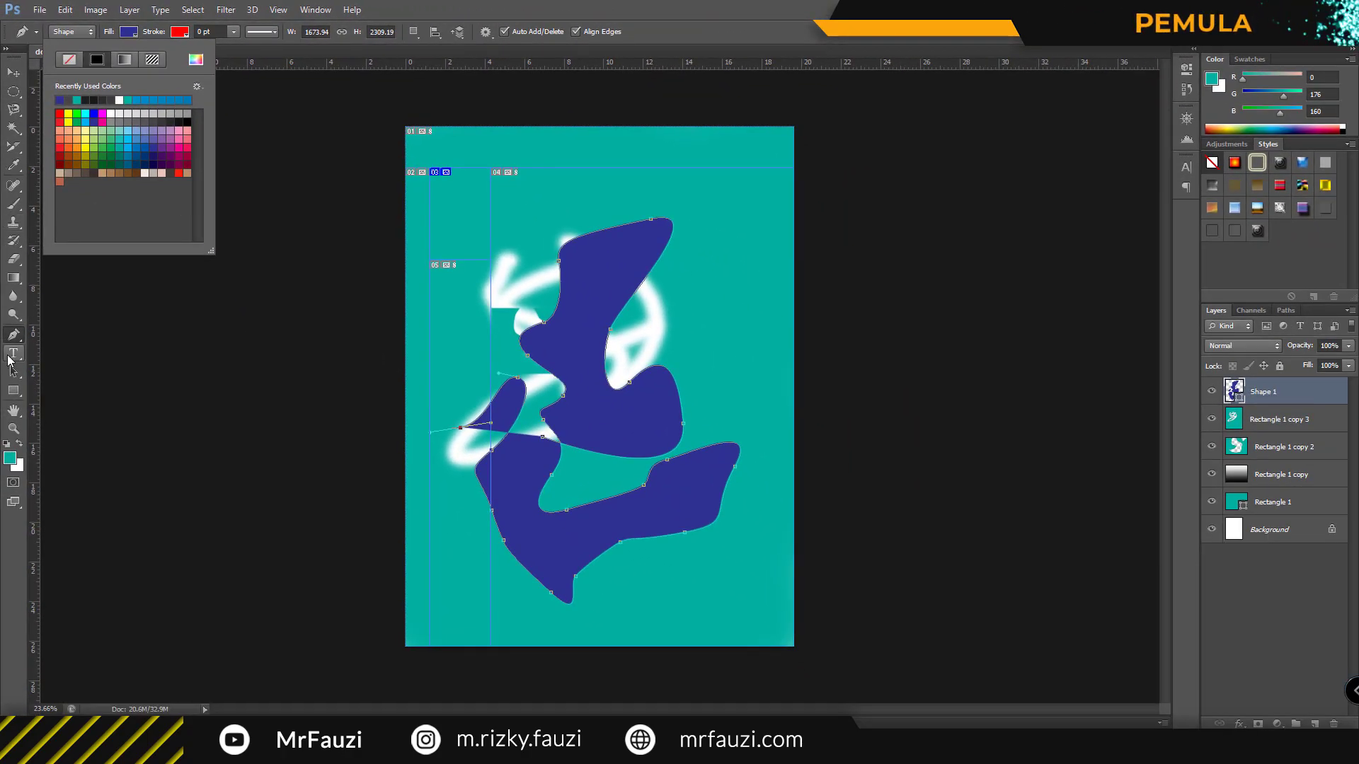
pyautogui.click(16, 339)
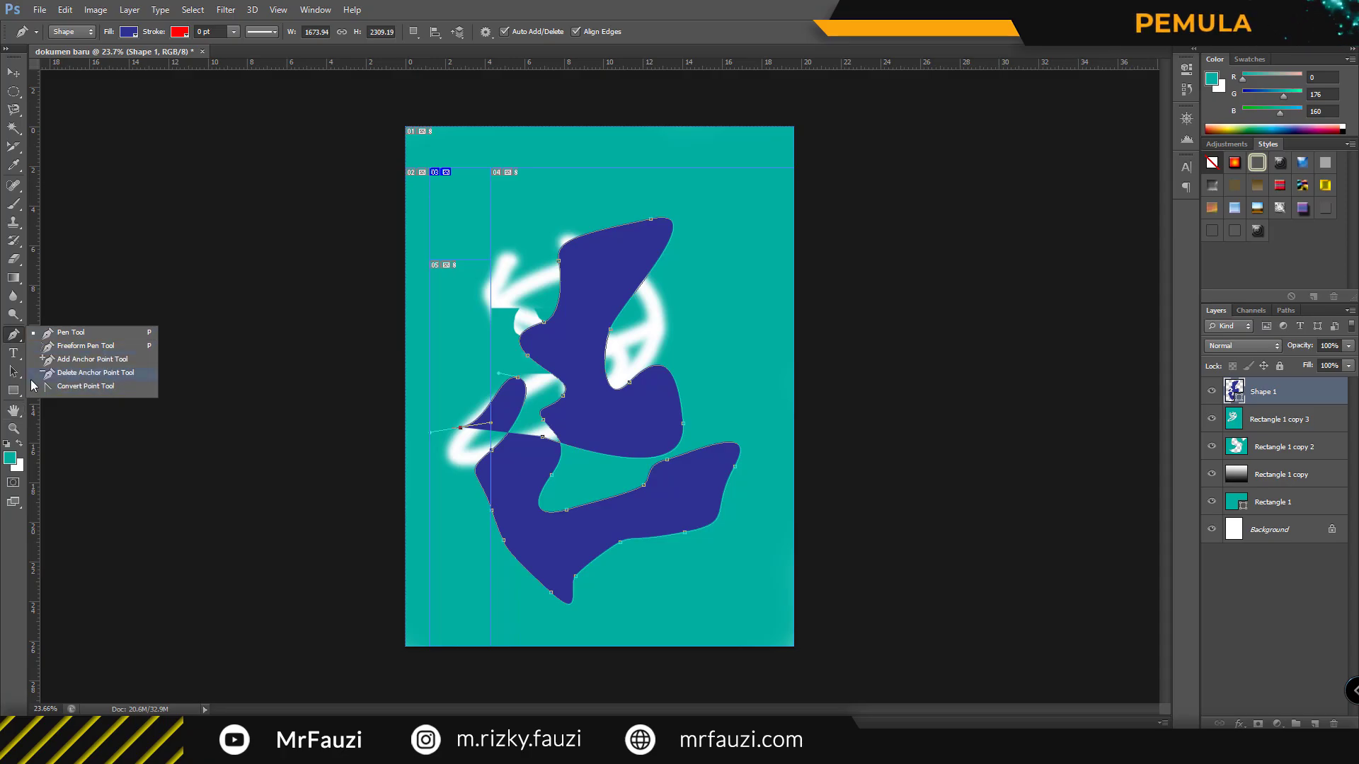
pyautogui.click(13, 355)
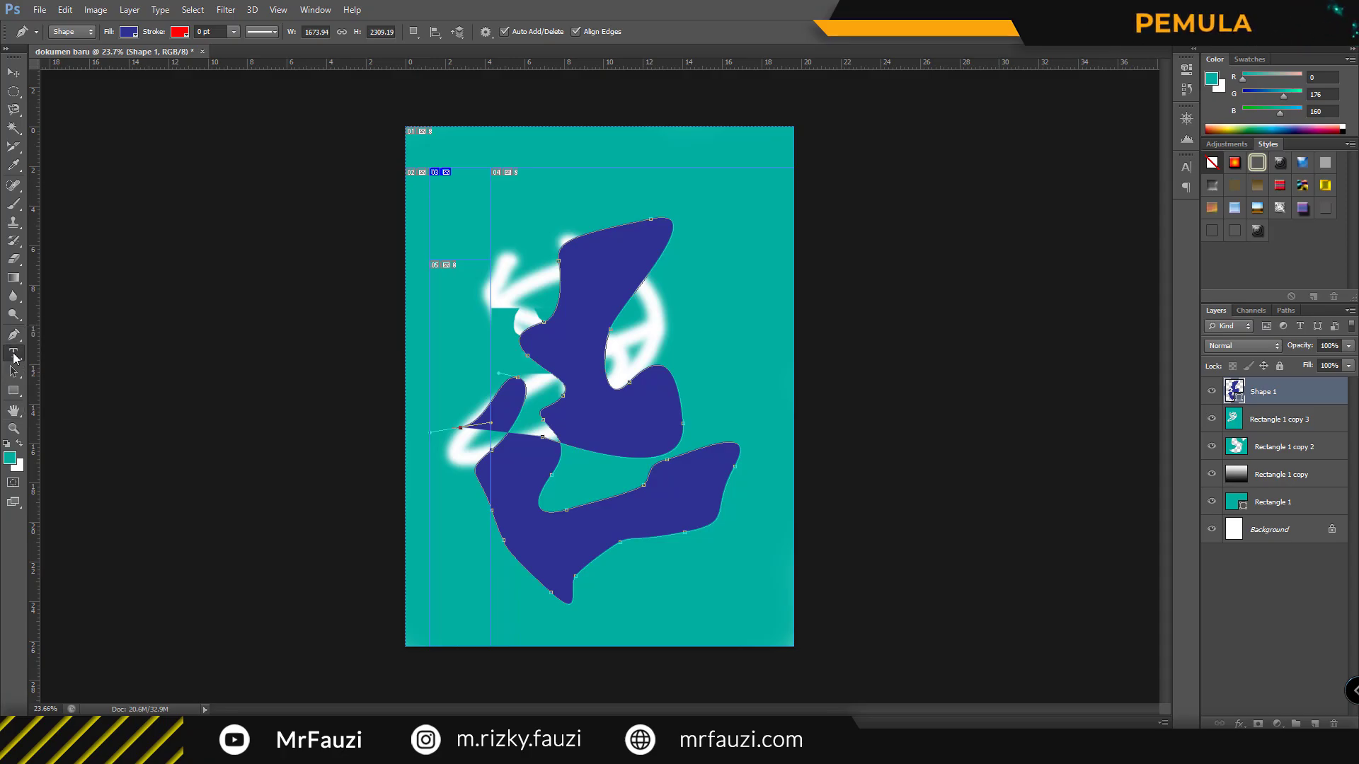
pyautogui.rightClick(13, 355)
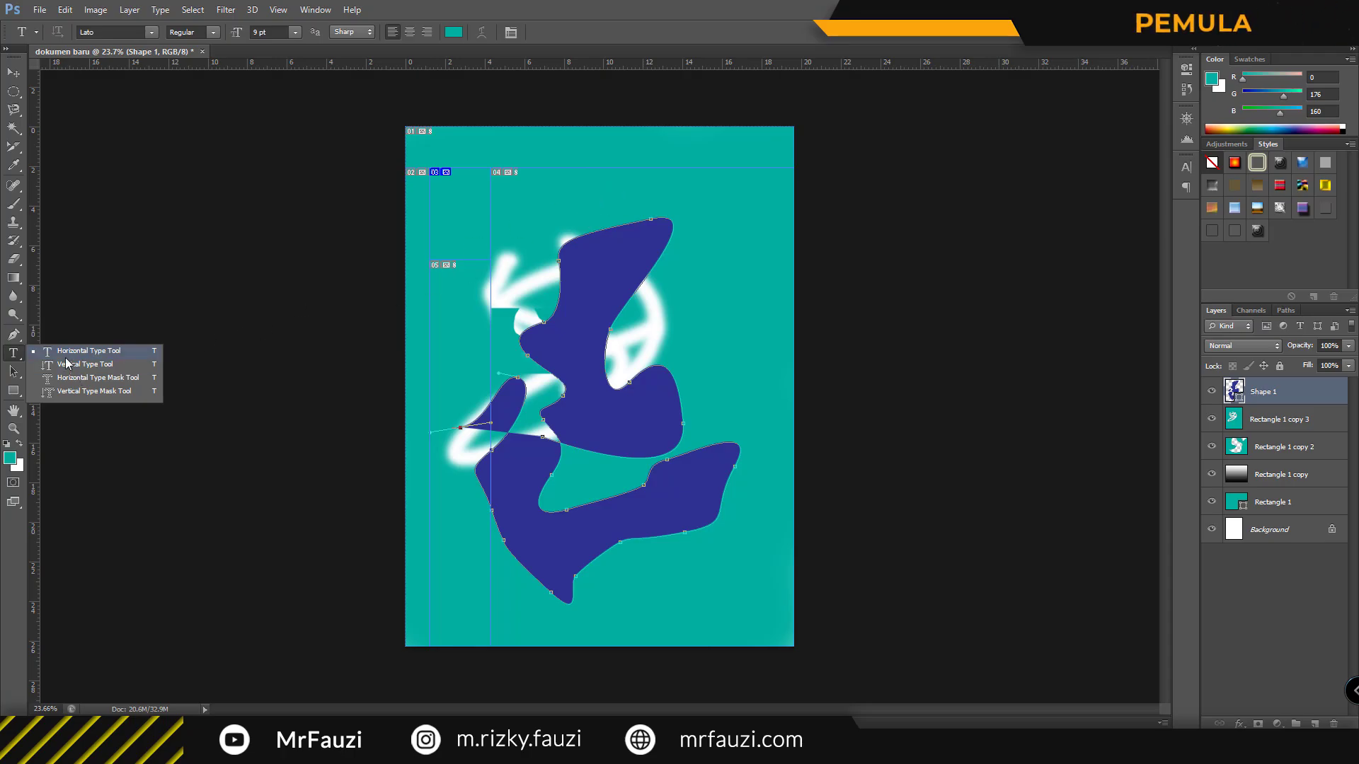
# Add a line of number text near the top and color it near-black.
pyautogui.press('Escape')
pyautogui.click(571, 187)
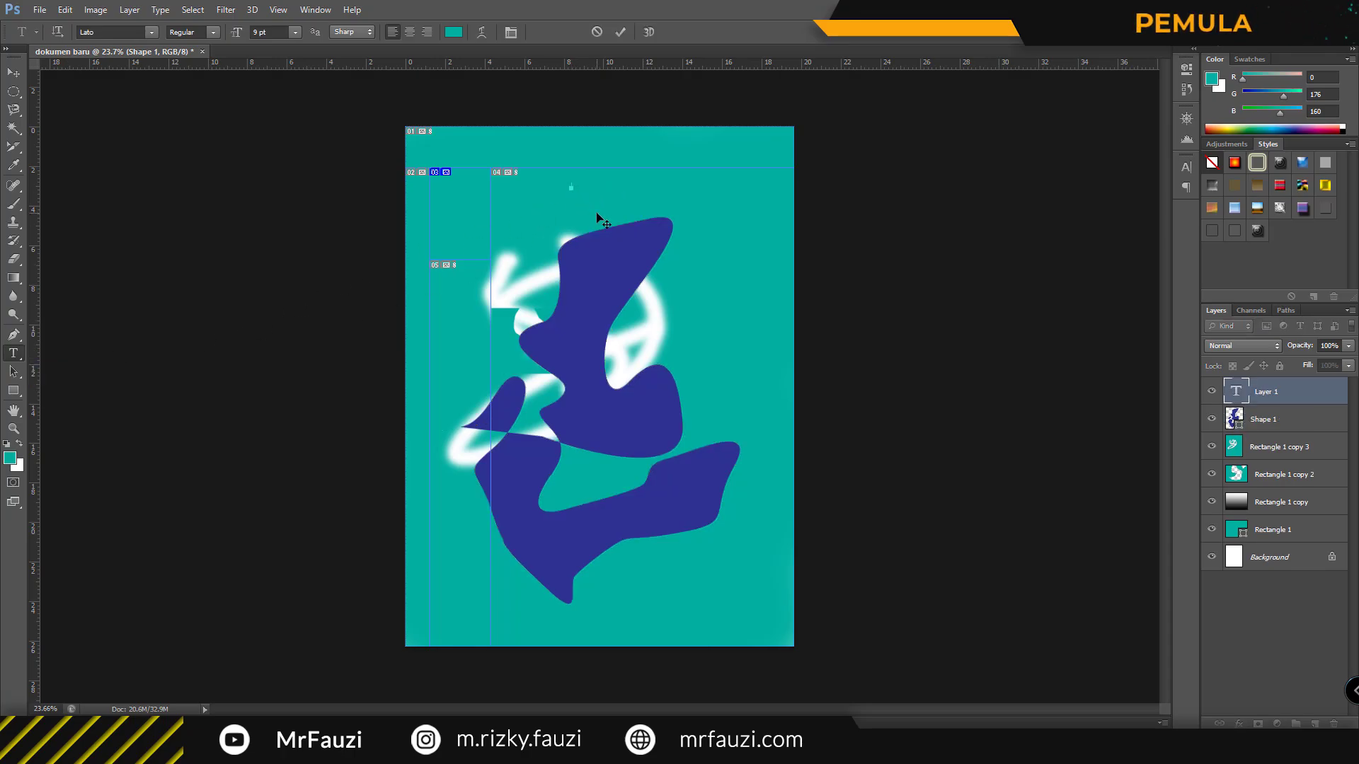
pyautogui.click(13, 73)
pyautogui.click(1193, 167)
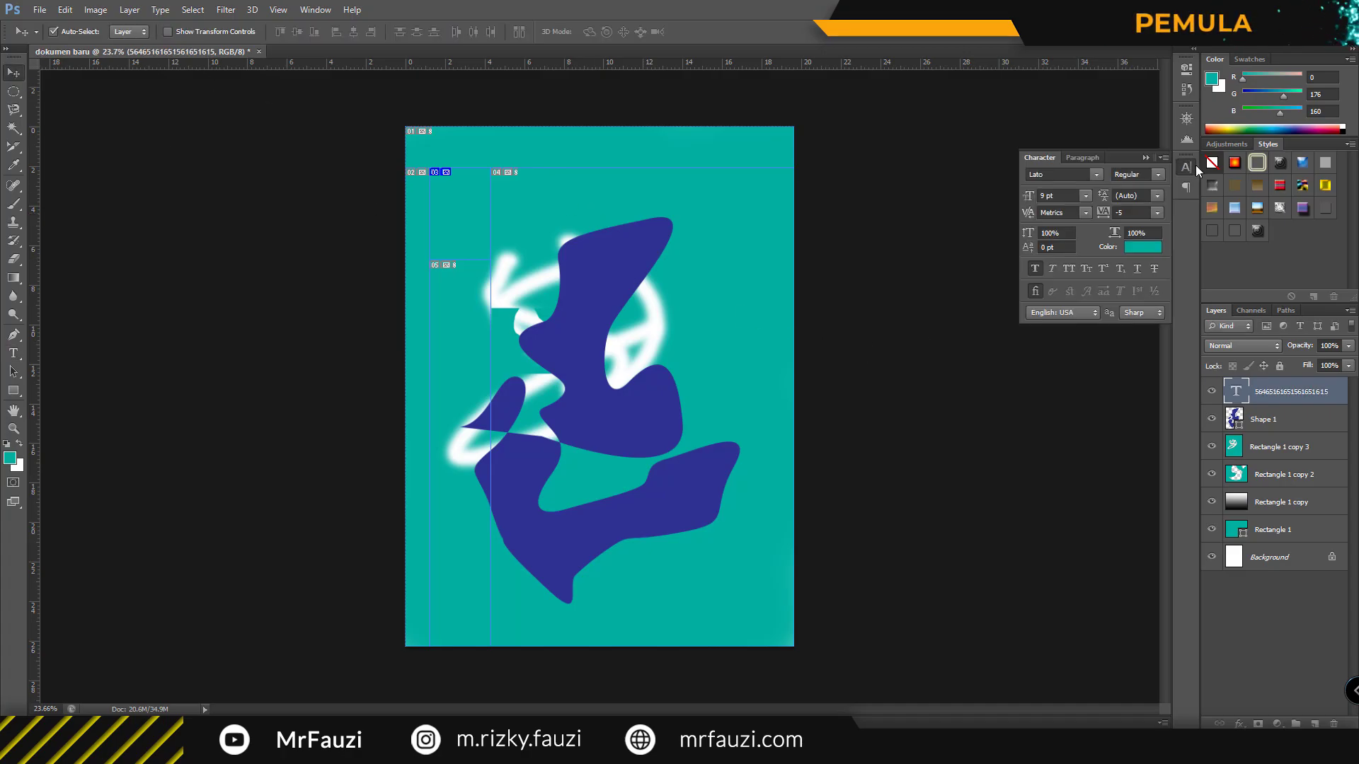
pyautogui.click(1140, 249)
pyautogui.click(887, 260)
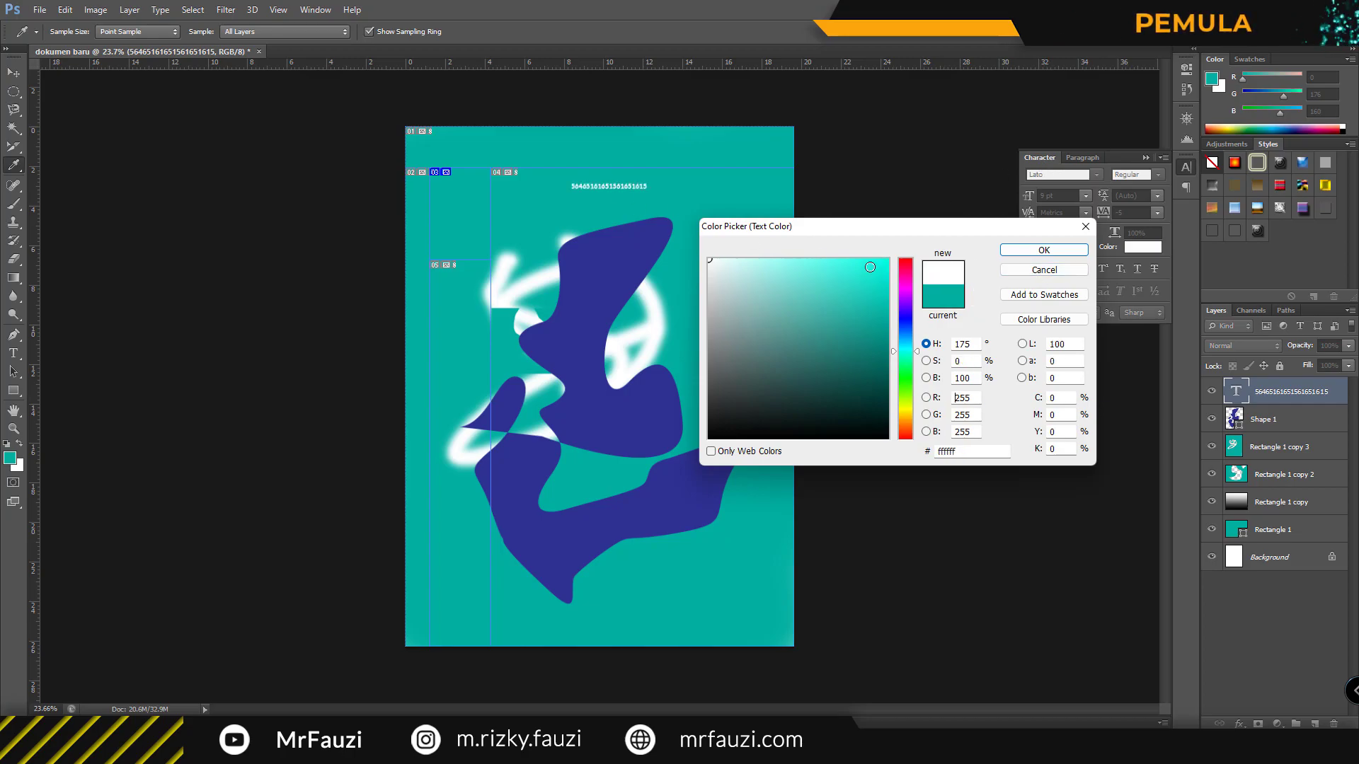
pyautogui.click(708, 431)
pyautogui.click(1022, 251)
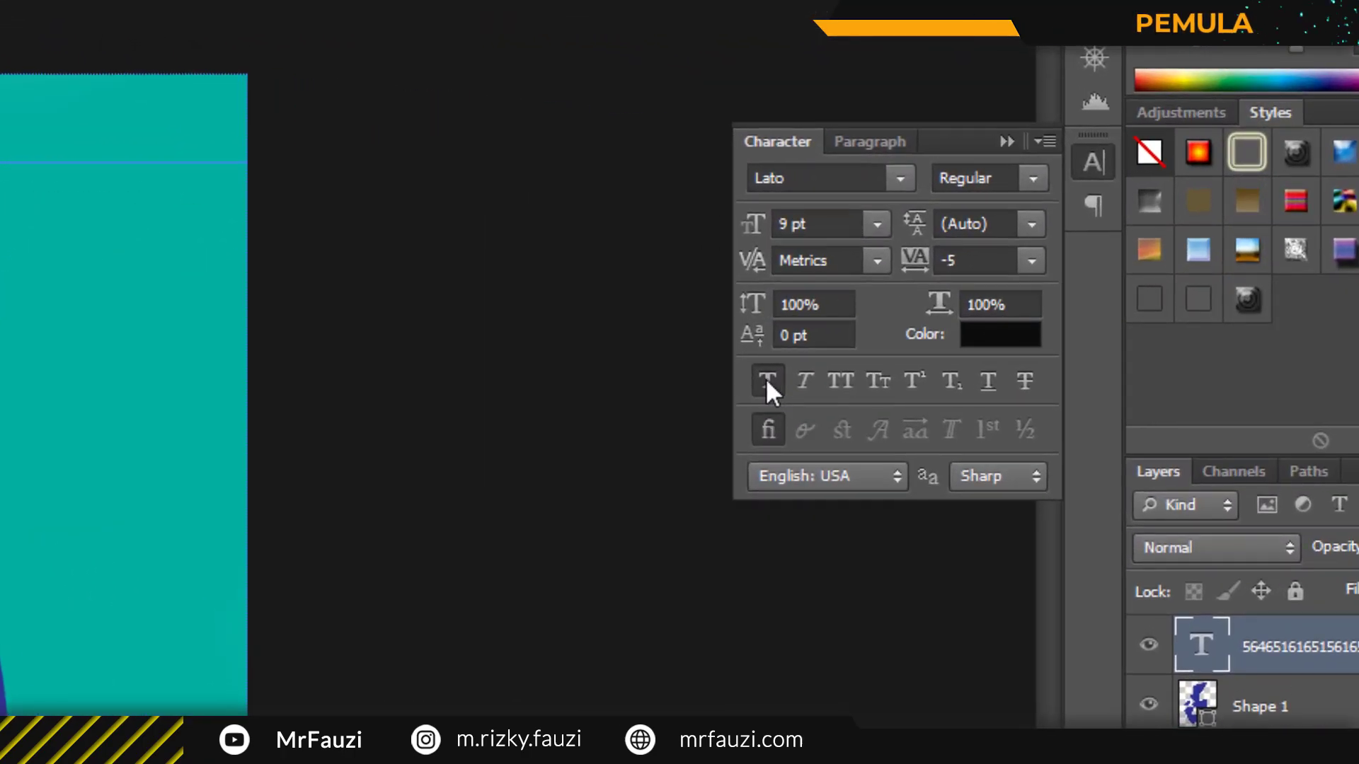
# Turn off faux bold, size the text to 60 pt, and move it lower.
pyautogui.click(767, 380)
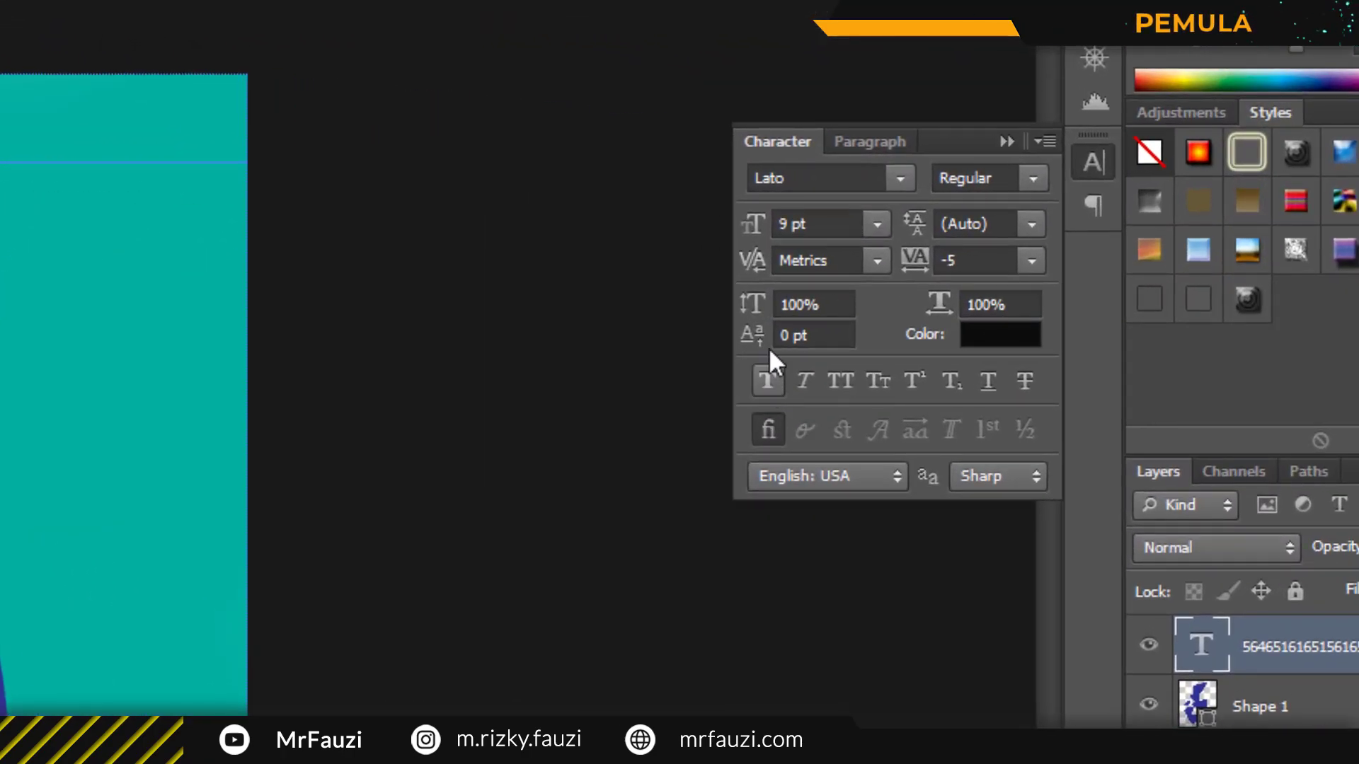
pyautogui.click(877, 224)
pyautogui.click(864, 712)
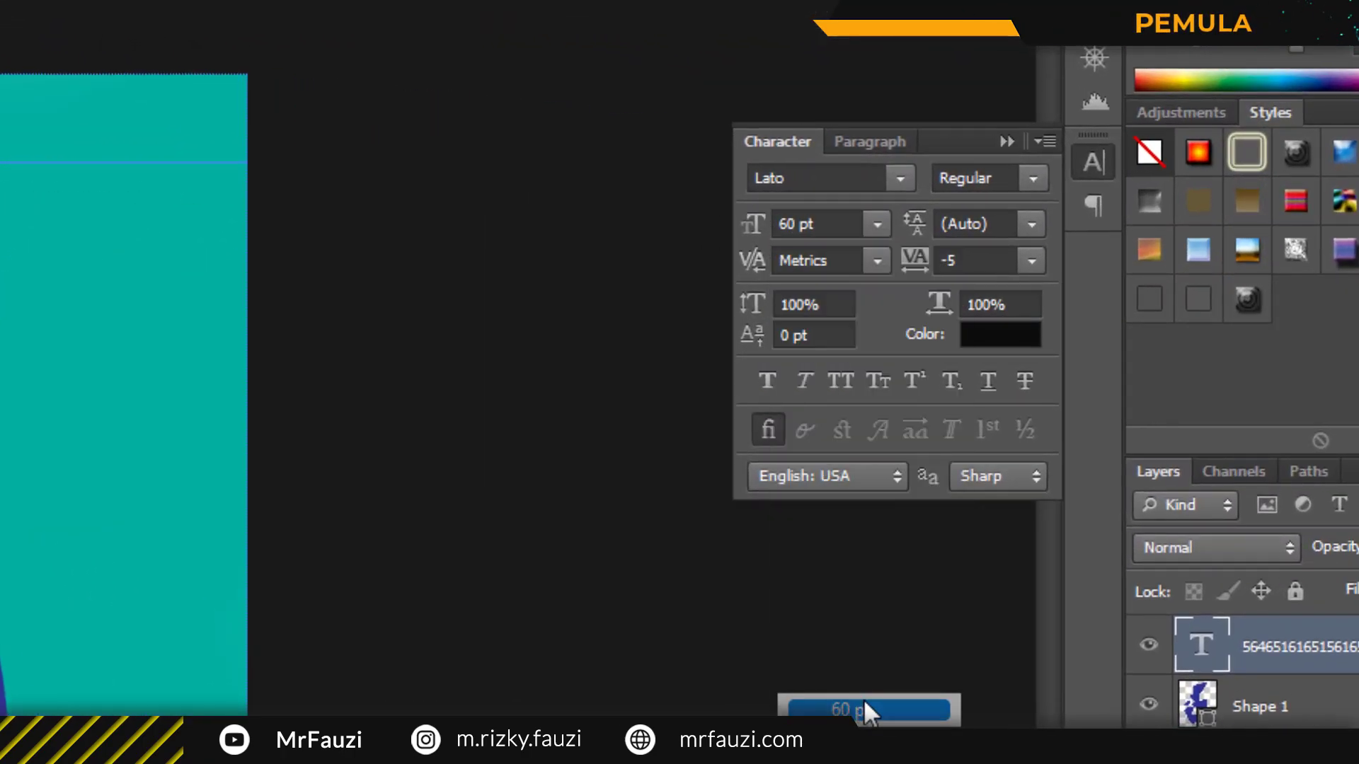
pyautogui.moveTo(106, 206)
pyautogui.mouseDown()
pyautogui.moveTo(113, 236)
pyautogui.moveTo(28, 269)
pyautogui.mouseUp()
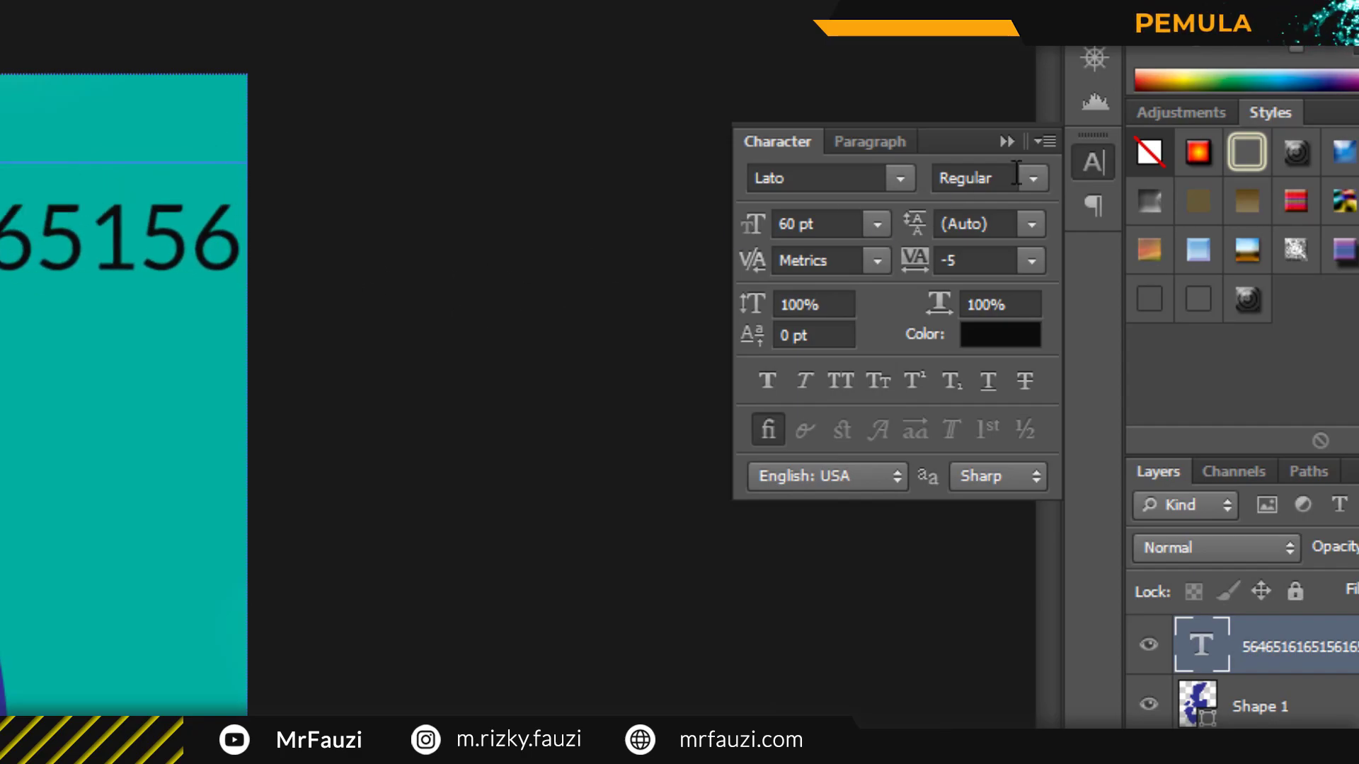
# Browse font styles and families but keep the text in Lato Regular.
pyautogui.click(1033, 179)
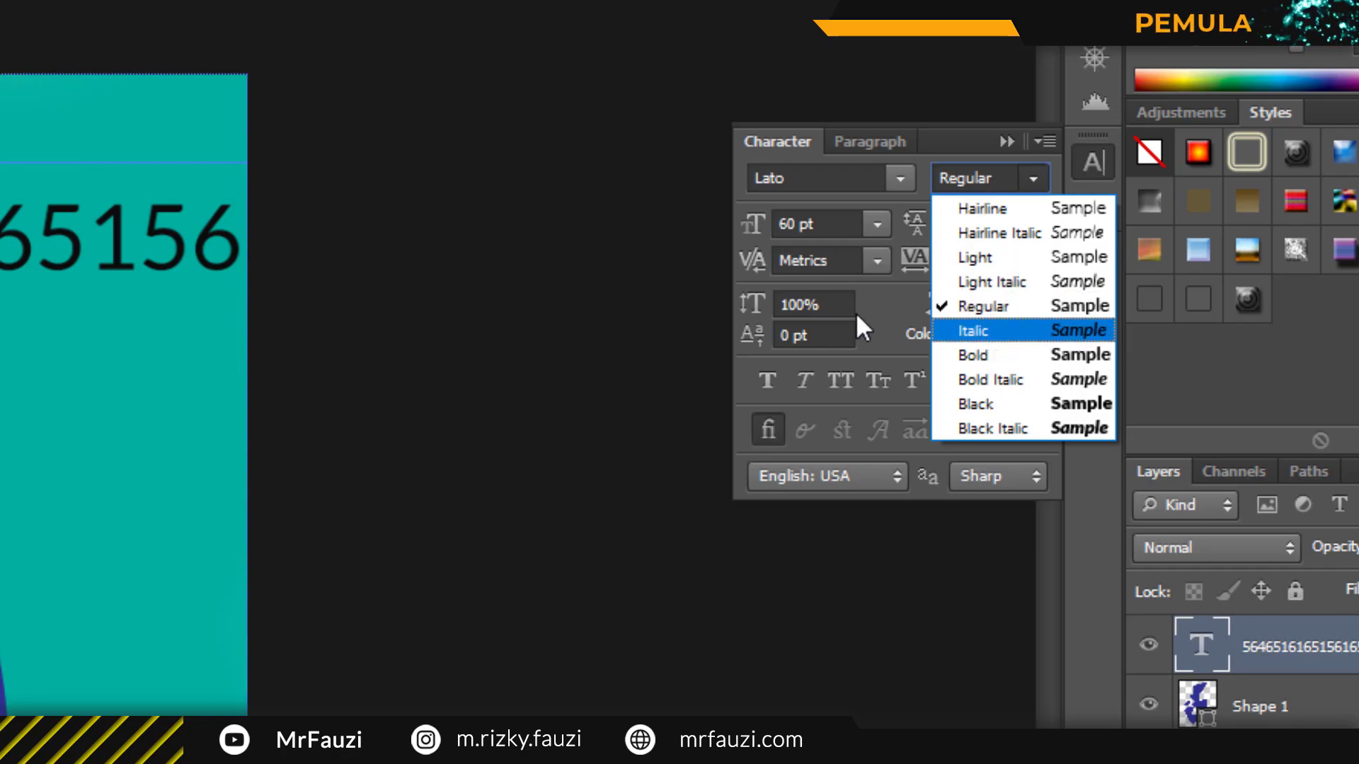
pyautogui.click(885, 242)
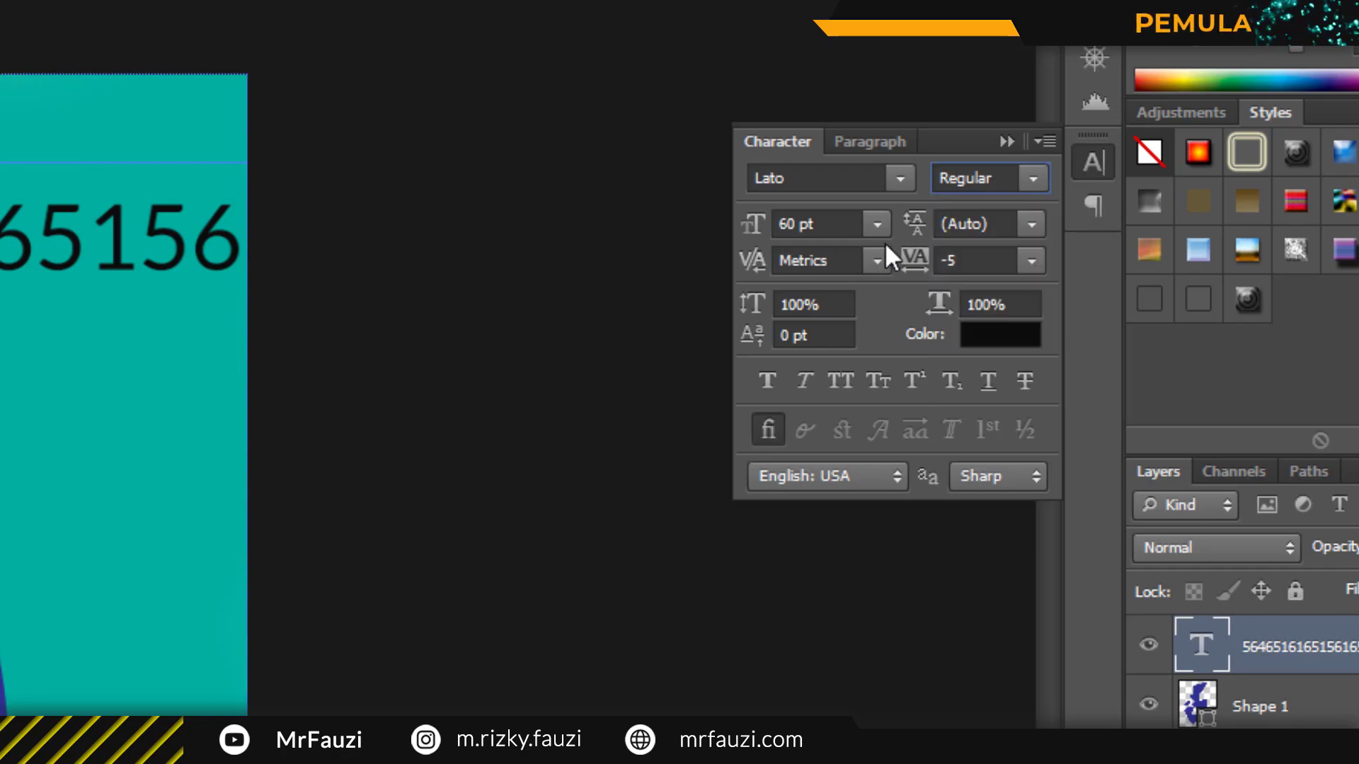
pyautogui.click(890, 178)
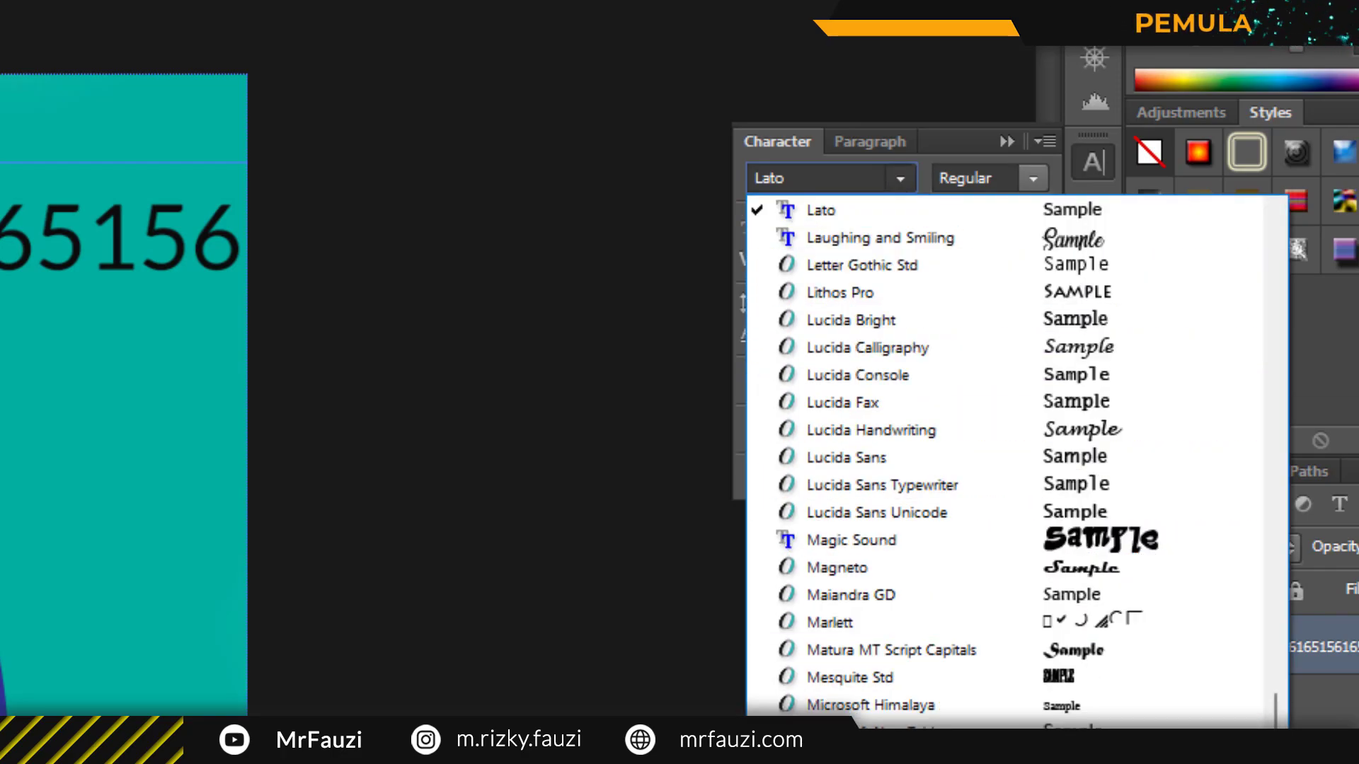
pyautogui.scroll(6, 1029, 451)
pyautogui.scroll(10, 1030, 452)
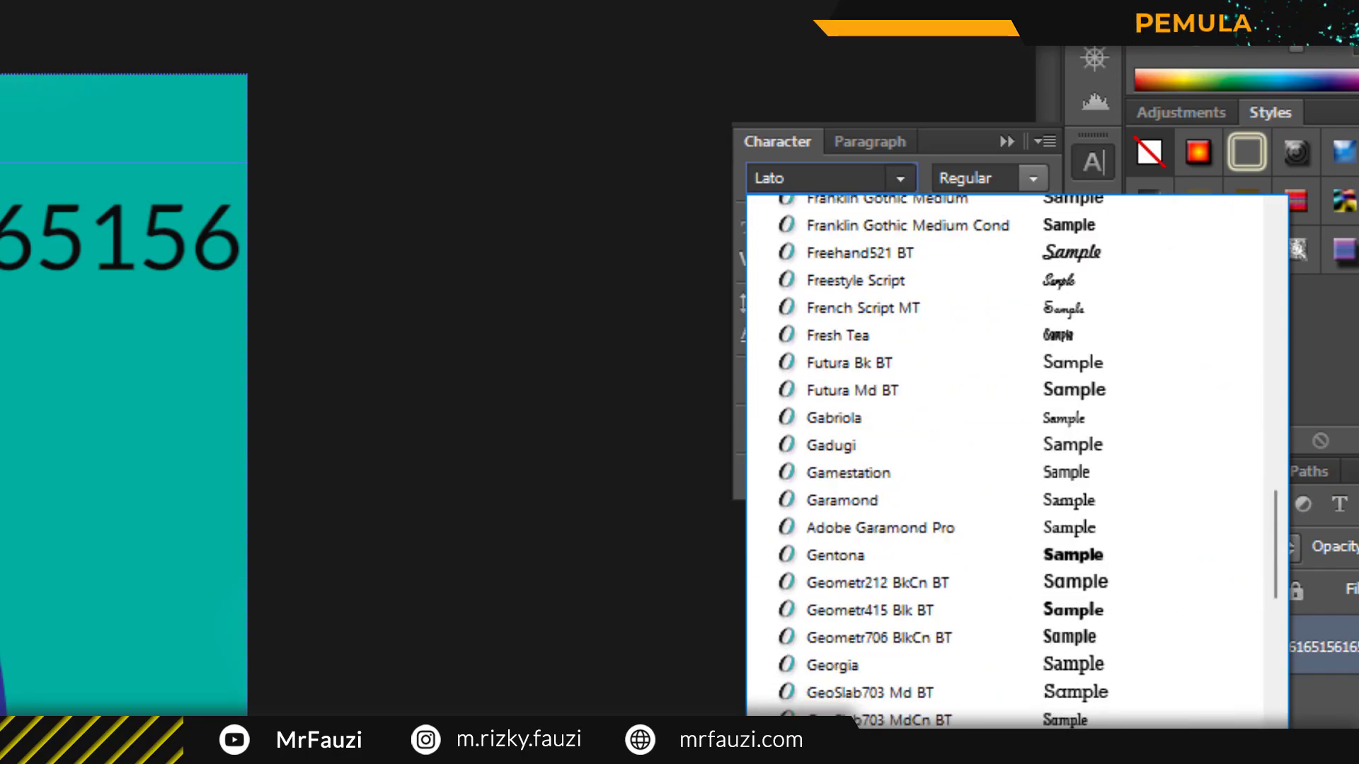
pyautogui.scroll(10, 1029, 451)
pyautogui.scroll(4, 1030, 451)
pyautogui.click(561, 627)
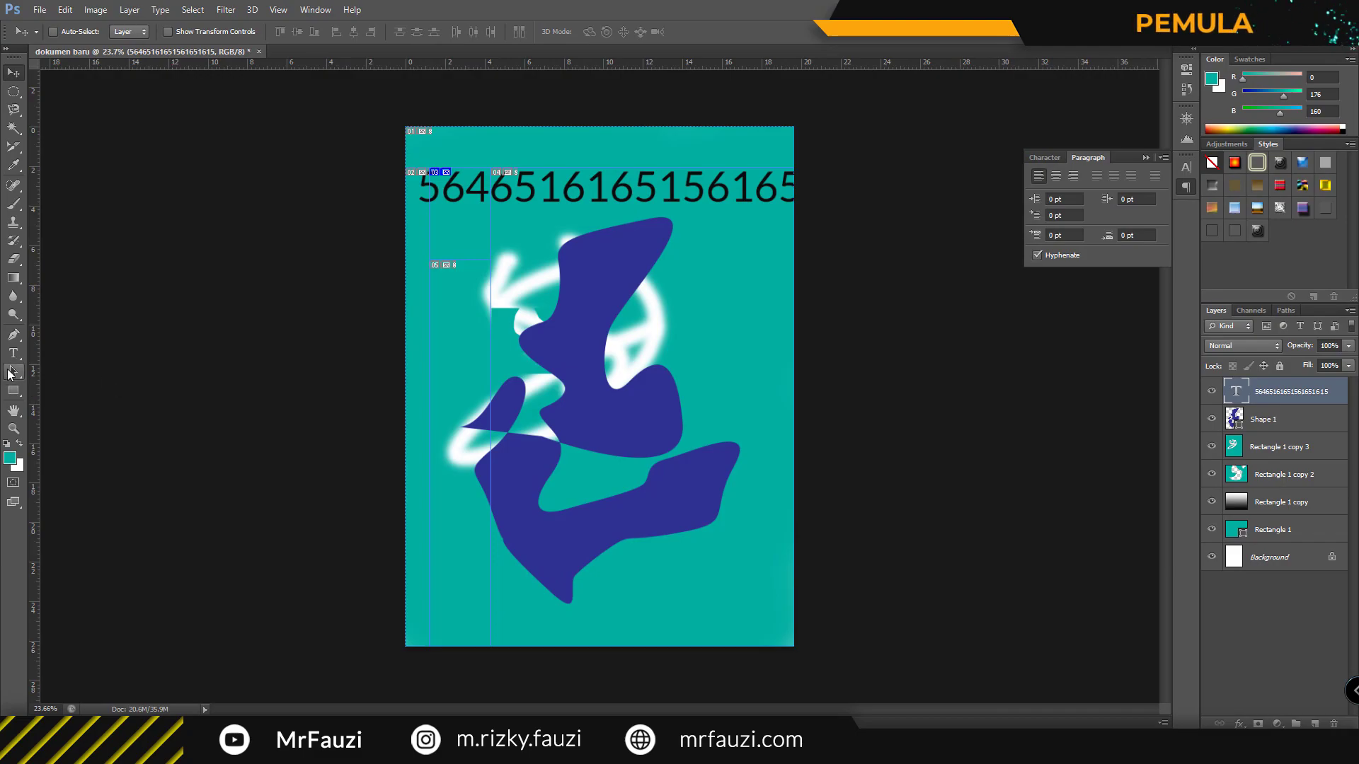
# Drag Shape 1's top-right anchor inward with Direct Selection, then return to Path Selection.
pyautogui.click(13, 371)
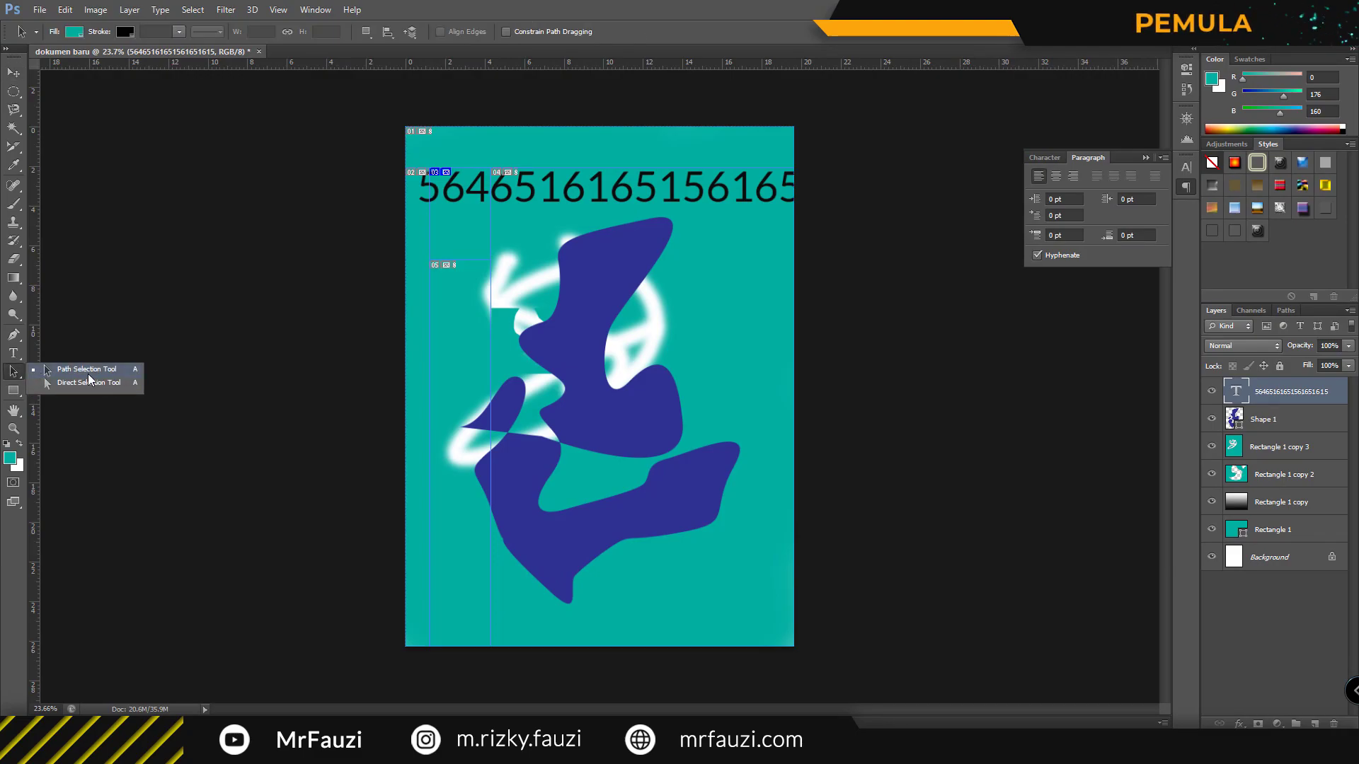
pyautogui.click(91, 370)
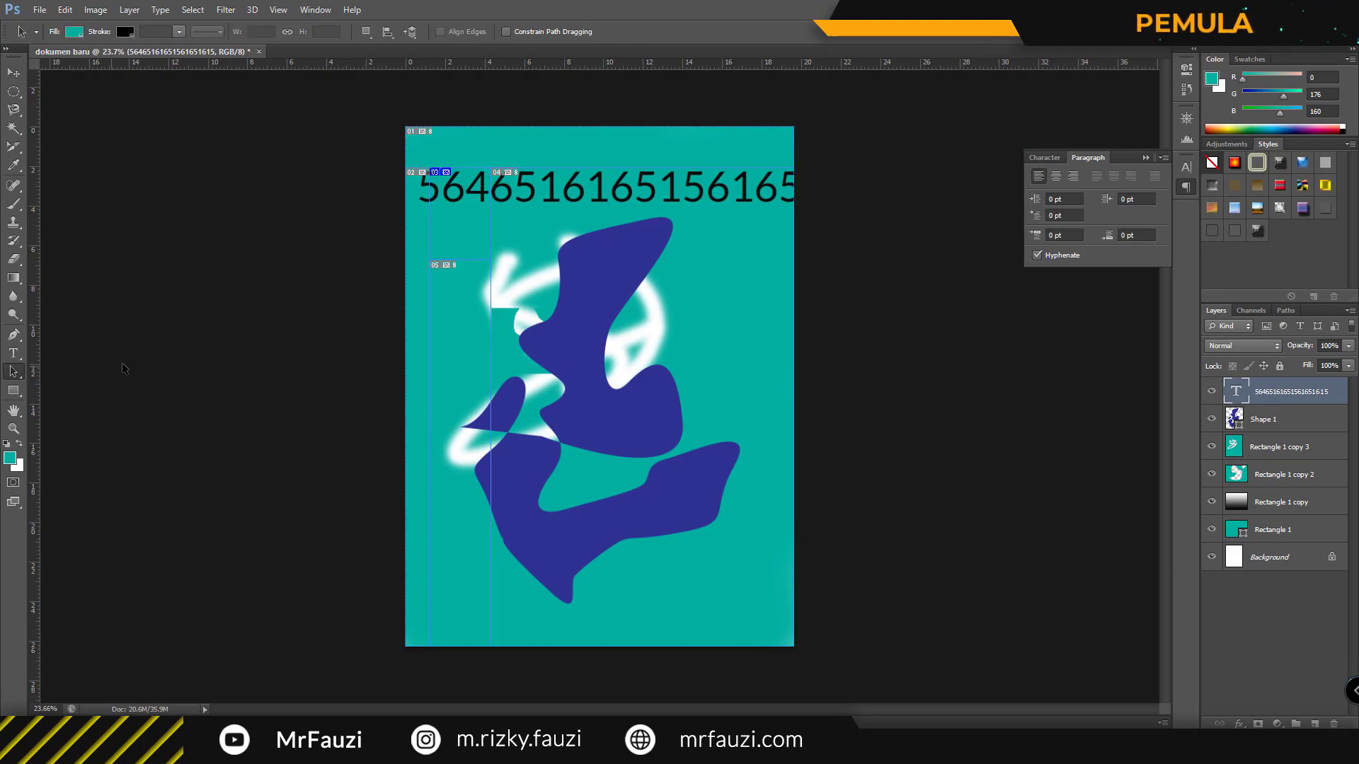
pyautogui.click(572, 335)
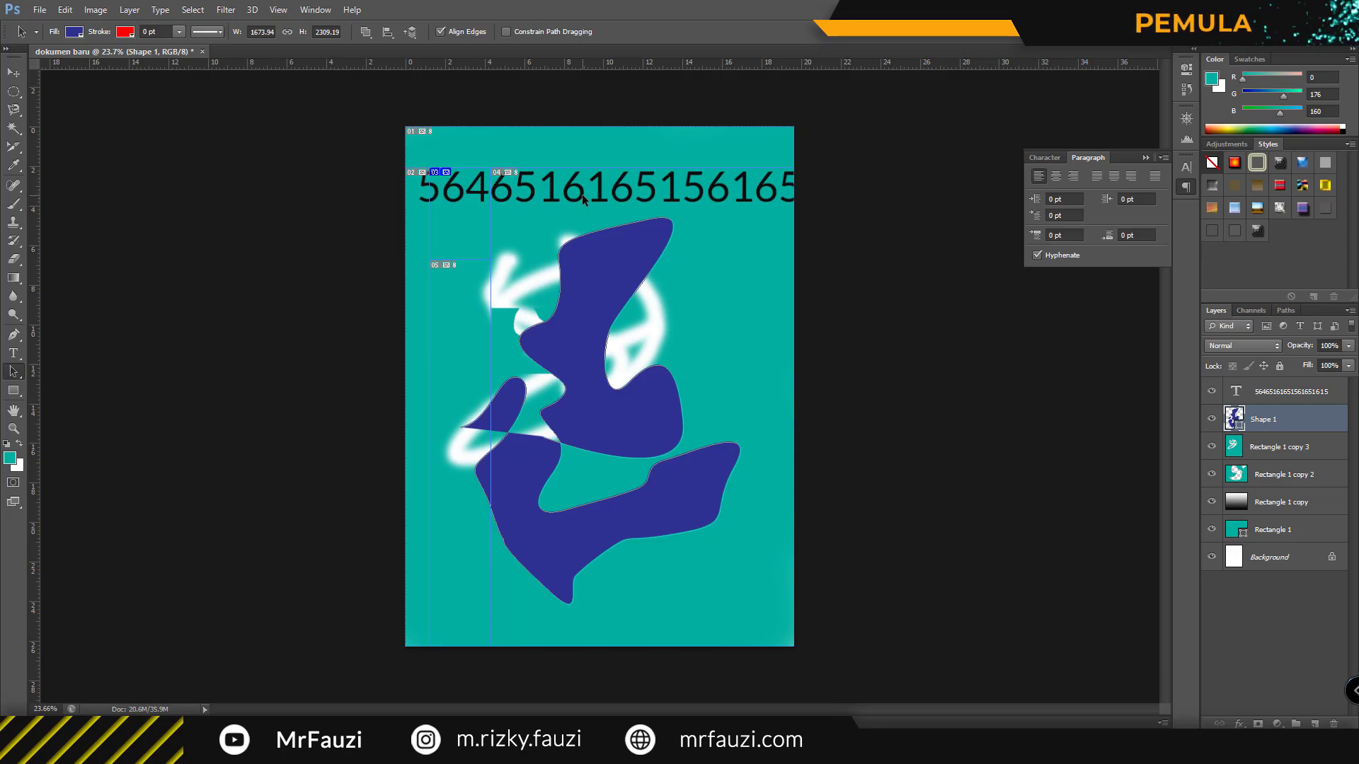
pyautogui.rightClick(19, 379)
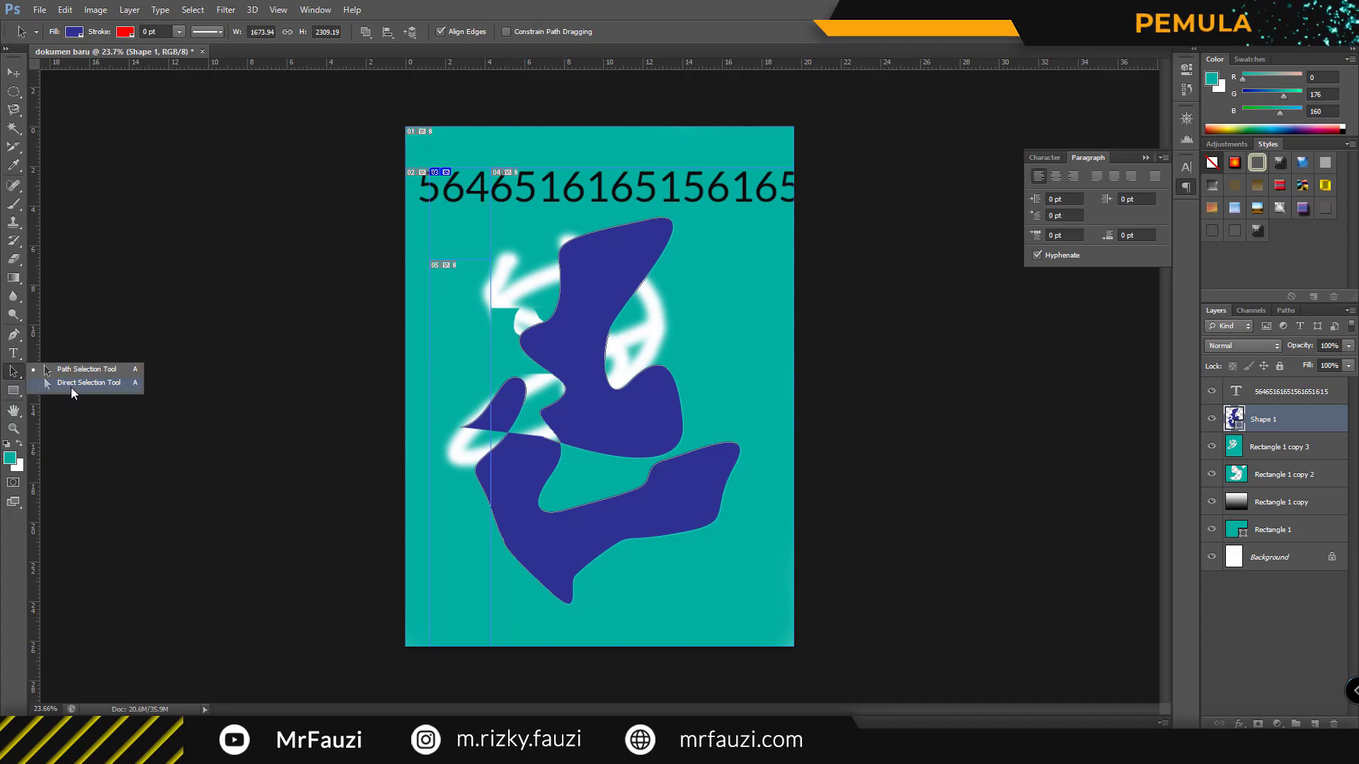
pyautogui.click(70, 388)
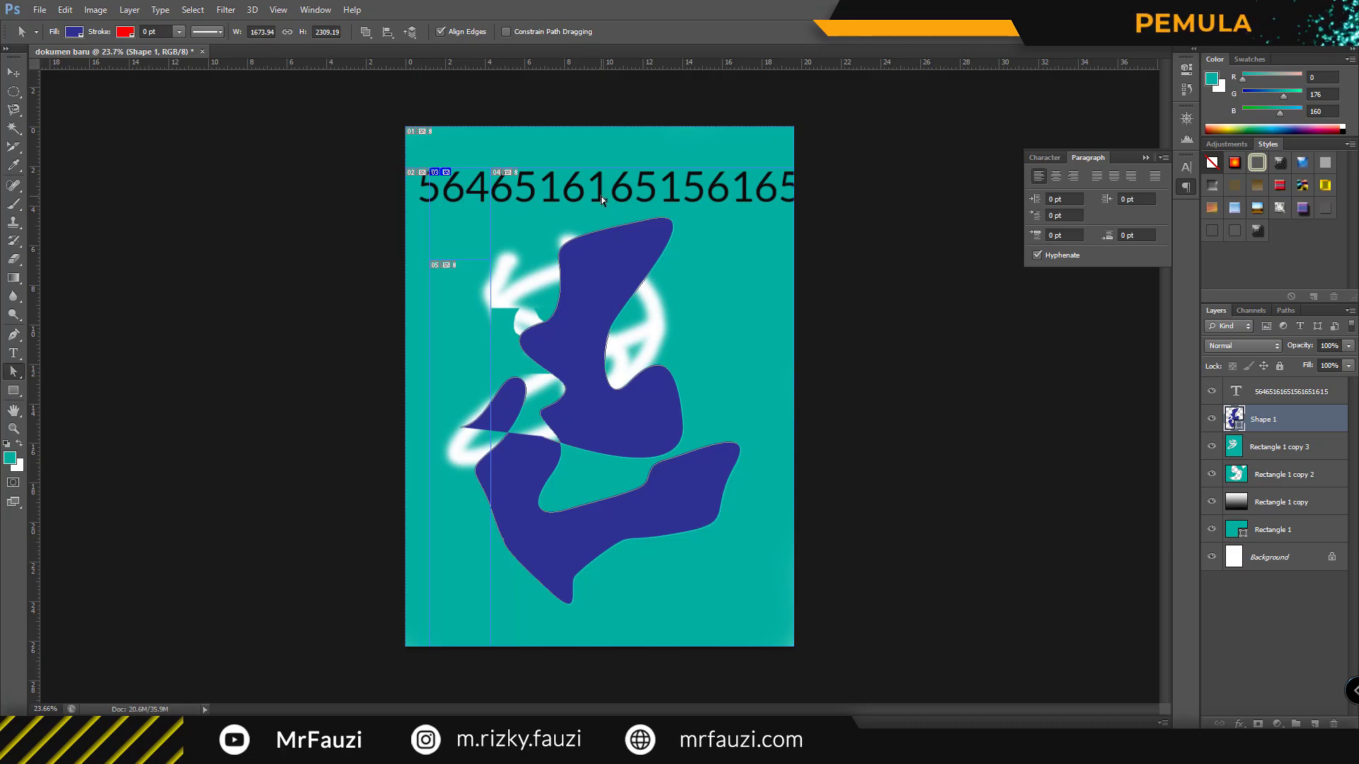
pyautogui.click(567, 260)
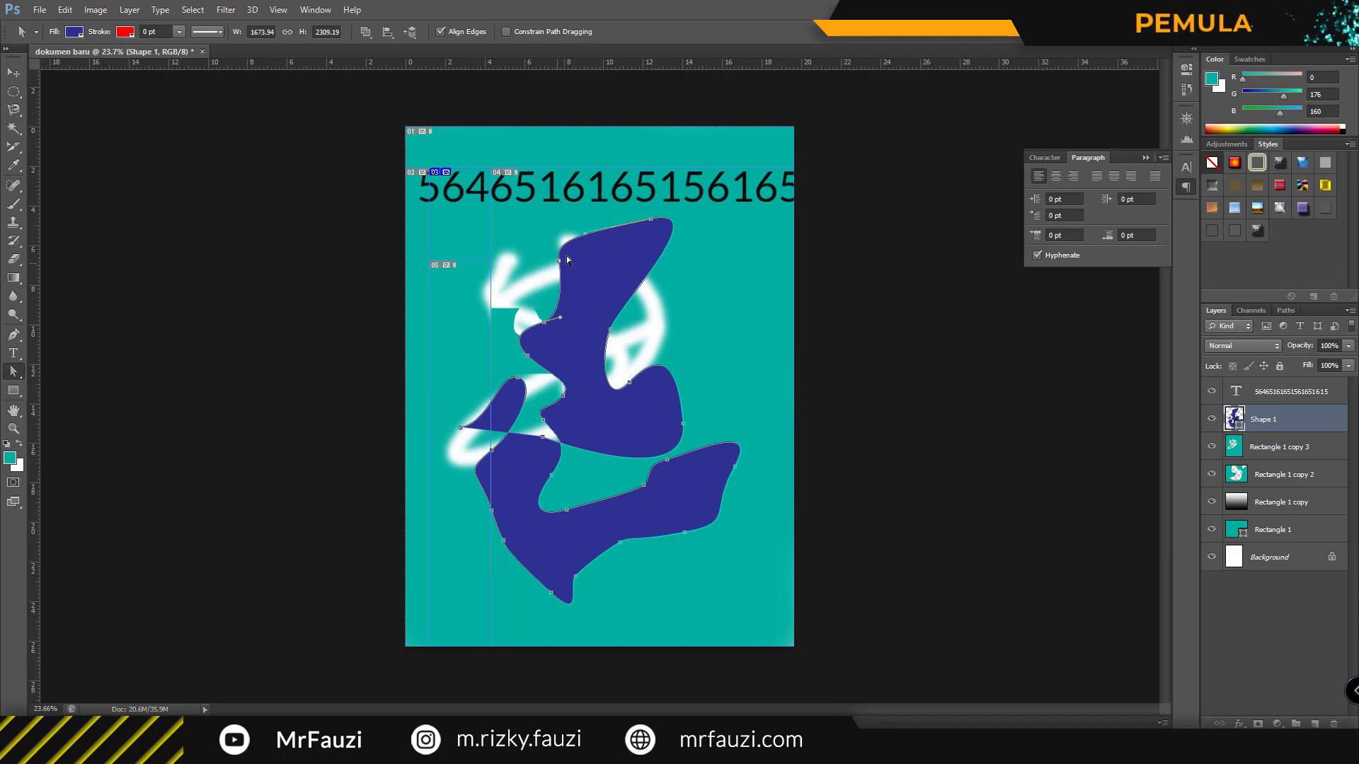
pyautogui.click(619, 330)
pyautogui.moveTo(576, 351); pyautogui.dragTo(681, 312)
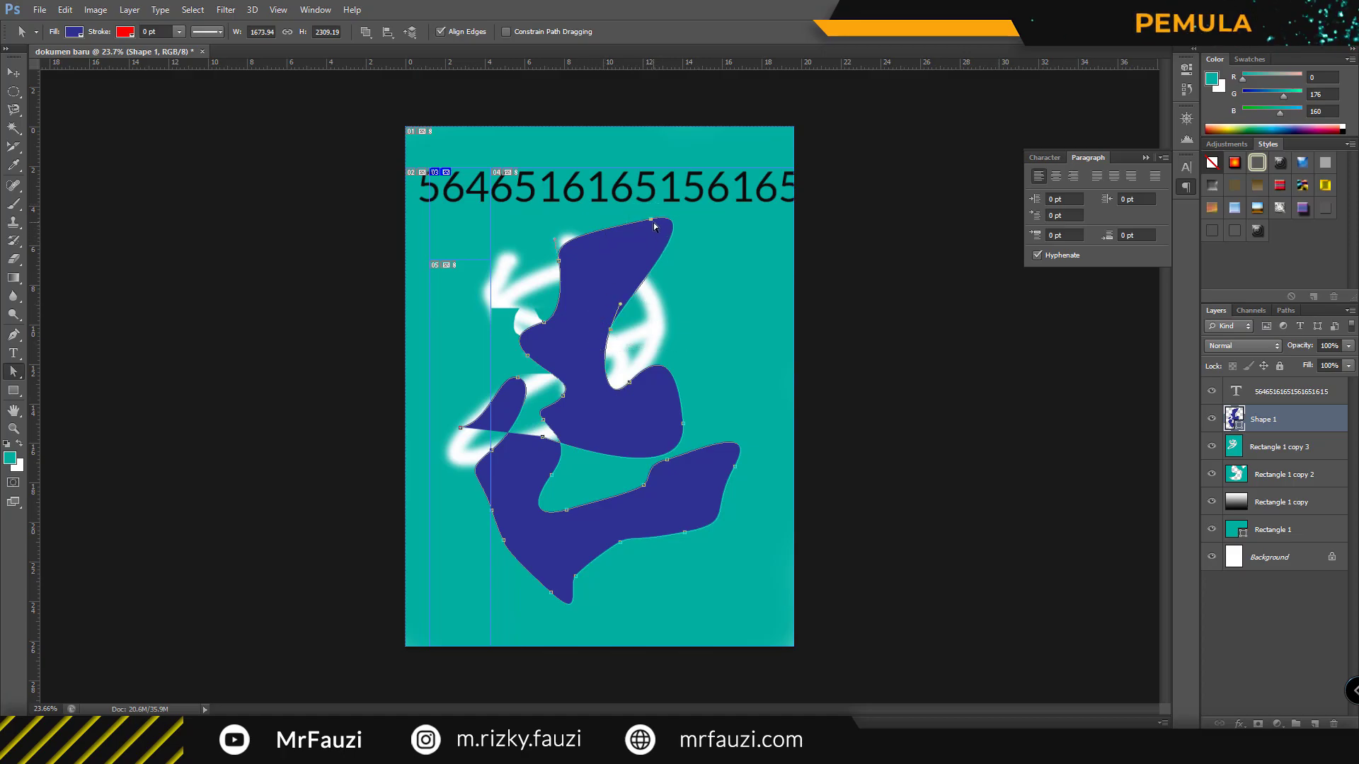
pyautogui.moveTo(652, 222)
pyautogui.mouseDown()
pyautogui.moveTo(620, 255)
pyautogui.moveTo(600, 236)
pyautogui.mouseUp()
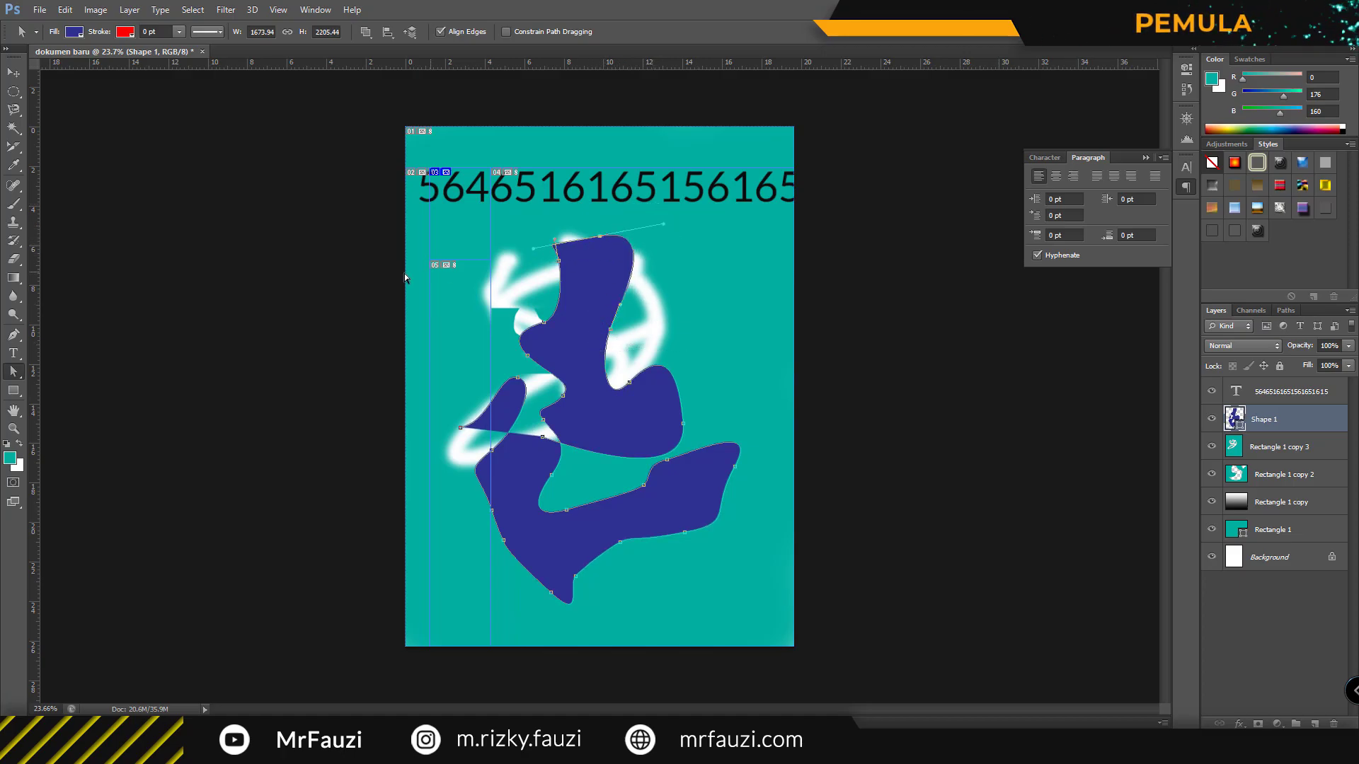
pyautogui.rightClick(19, 376)
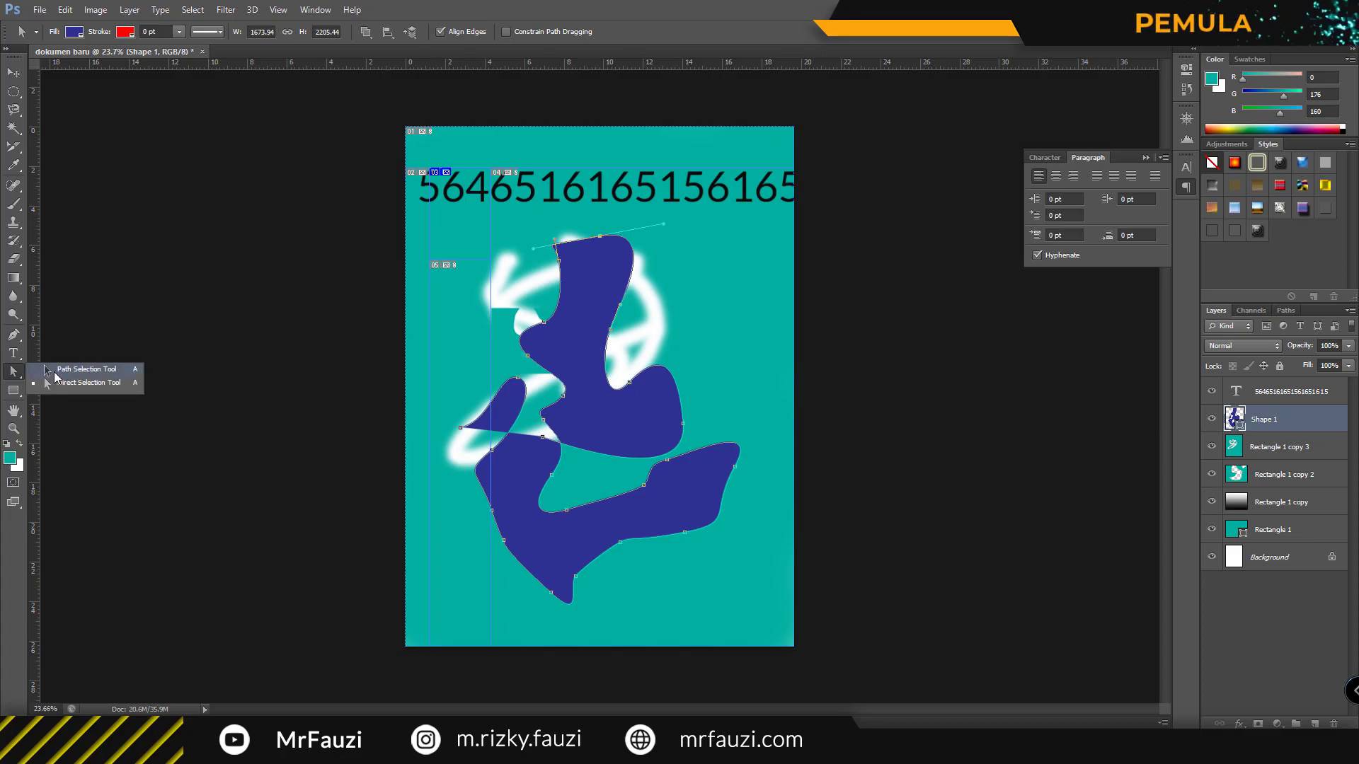
pyautogui.click(55, 373)
pyautogui.click(13, 398)
# Draw two navy banner custom shapes, one at top right and a smaller one at left.
pyautogui.rightClick(13, 398)
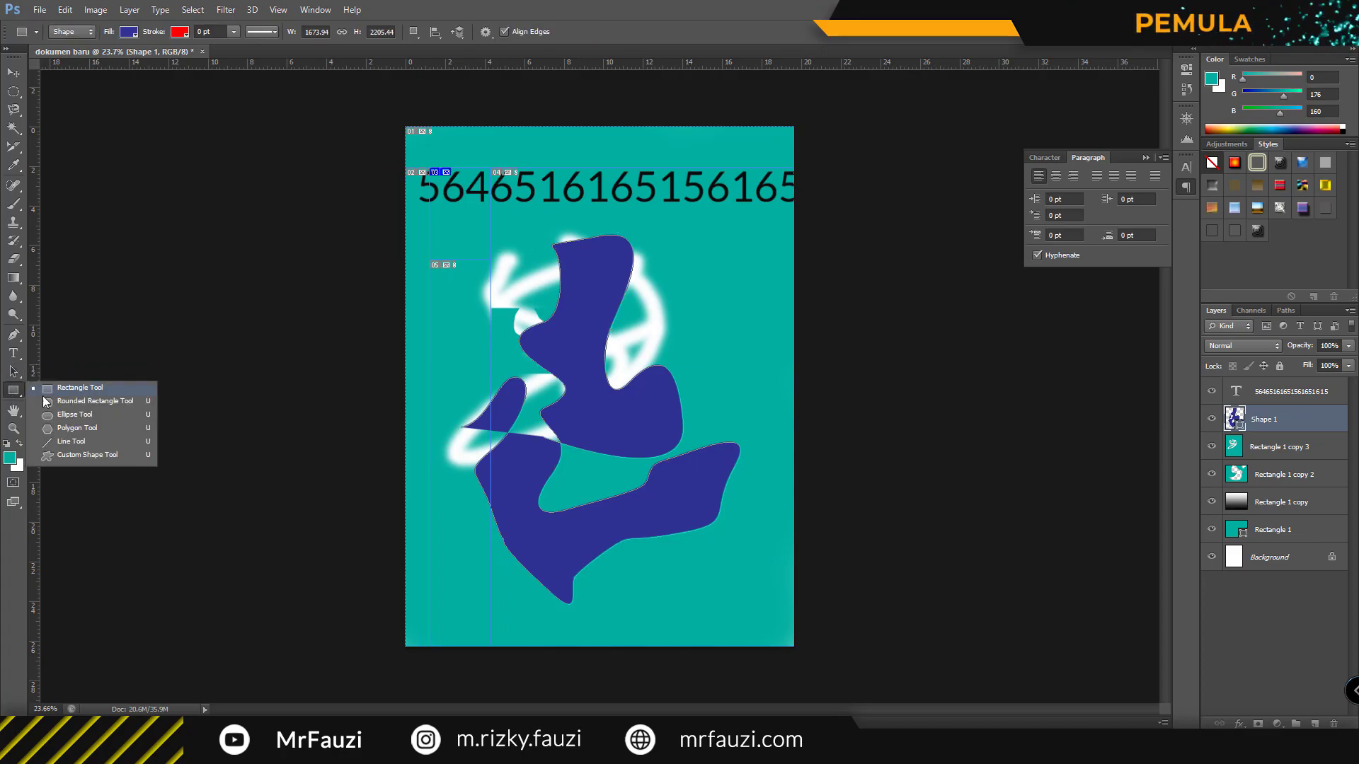
pyautogui.click(73, 457)
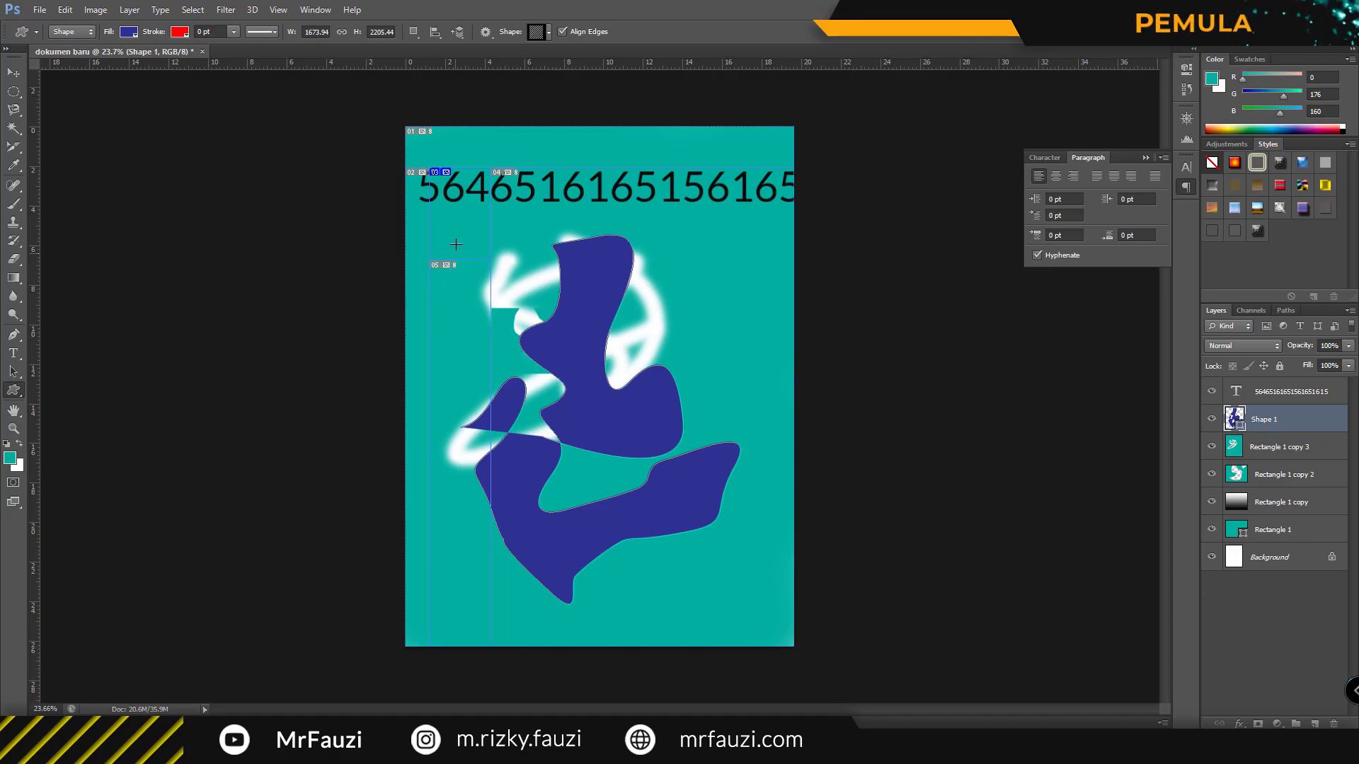
pyautogui.click(546, 33)
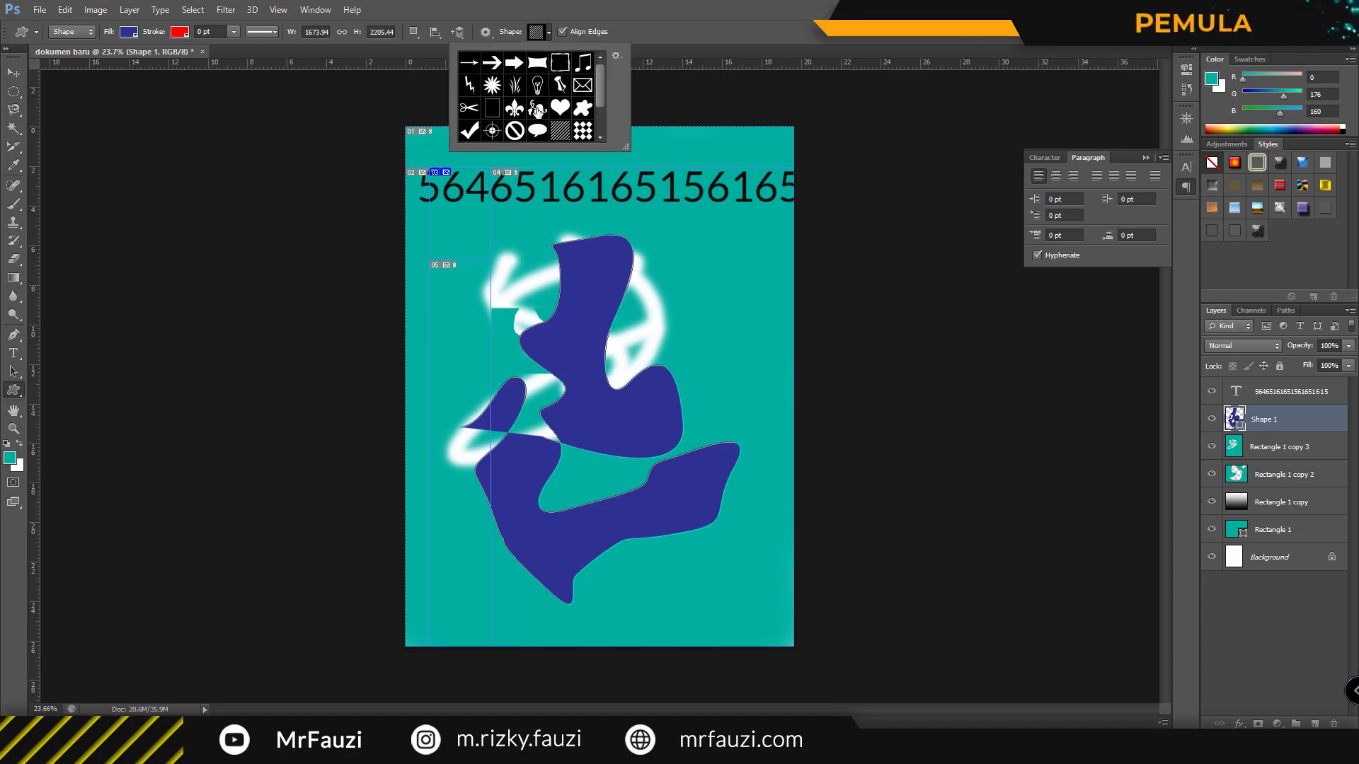
pyautogui.scroll(-2, 537, 111)
pyautogui.scroll(2, 538, 92)
pyautogui.click(543, 65)
pyautogui.moveTo(623, 209); pyautogui.dragTo(748, 329)
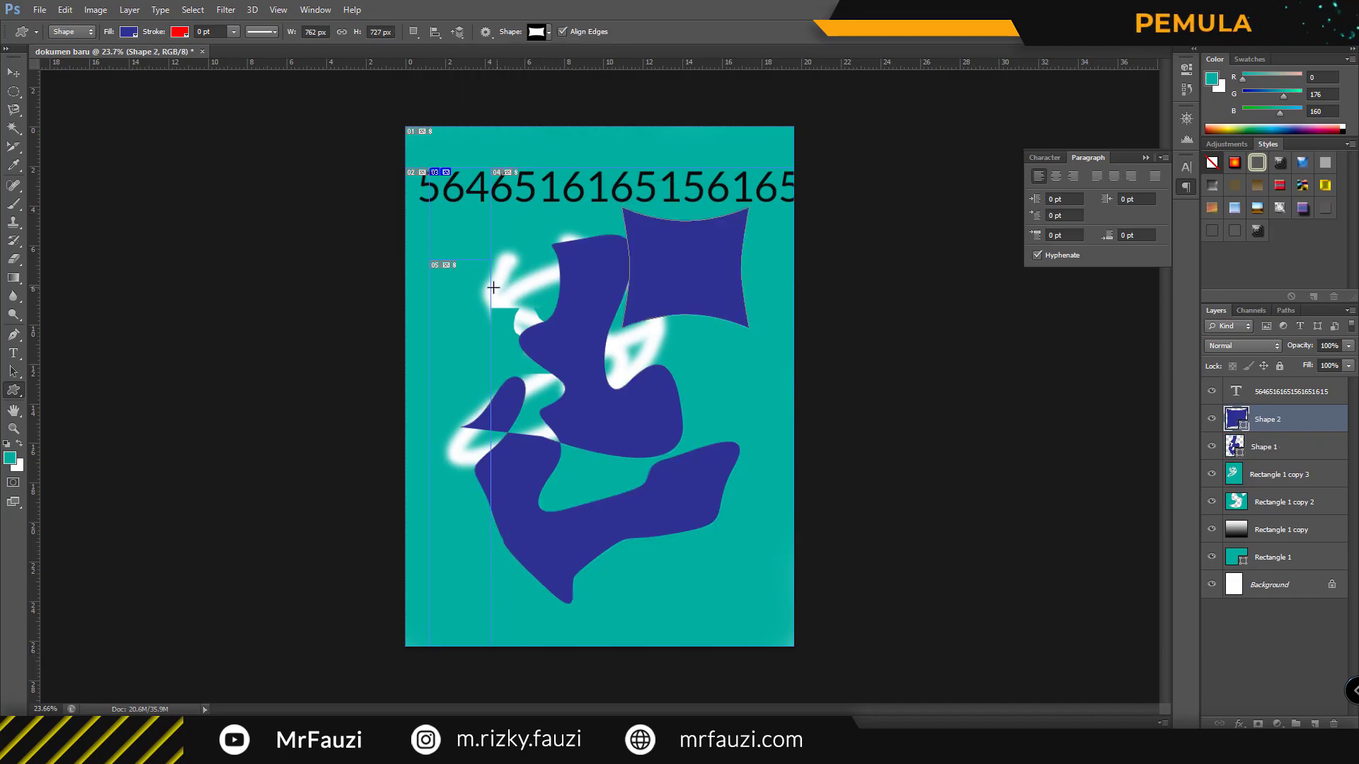
pyautogui.moveTo(457, 288); pyautogui.dragTo(546, 376)
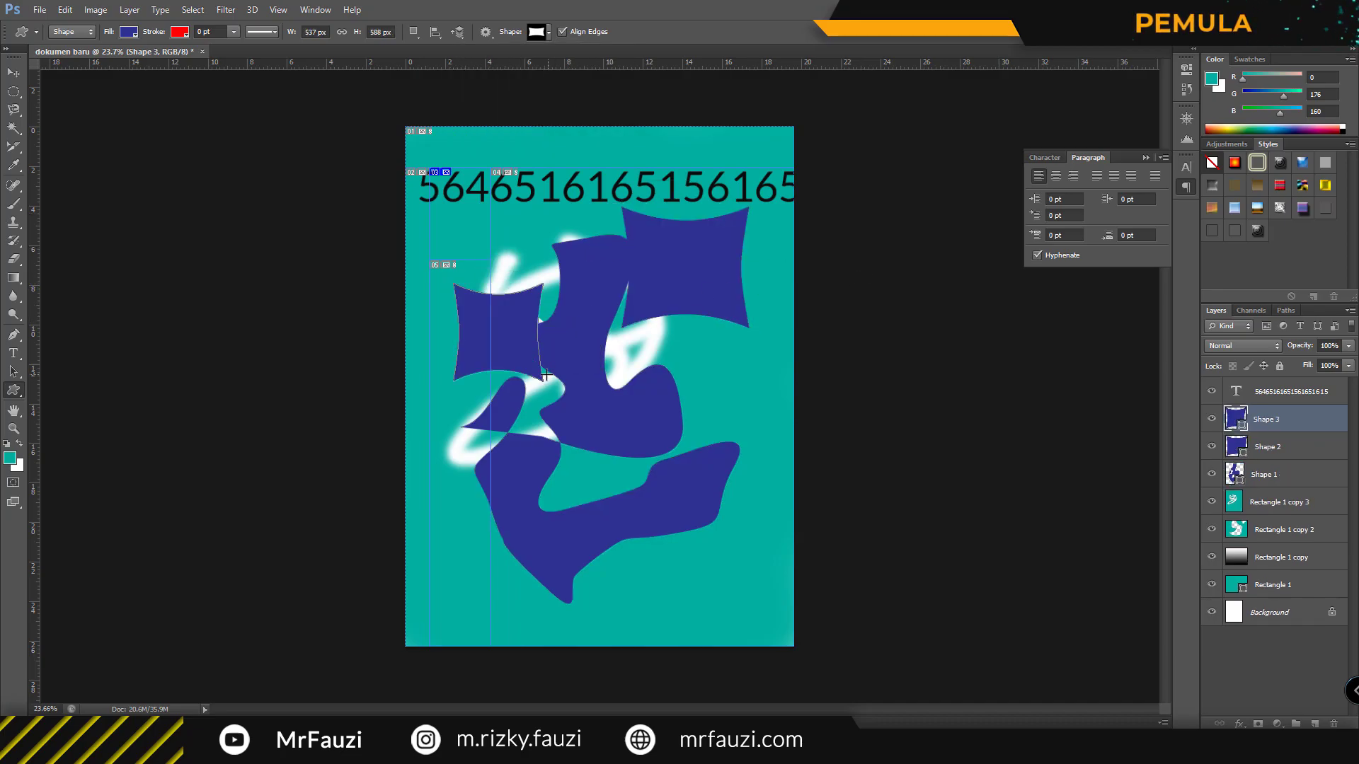
# Draw the checker grid custom shape and move it to the bottom-right corner.
pyautogui.click(548, 33)
pyautogui.click(582, 136)
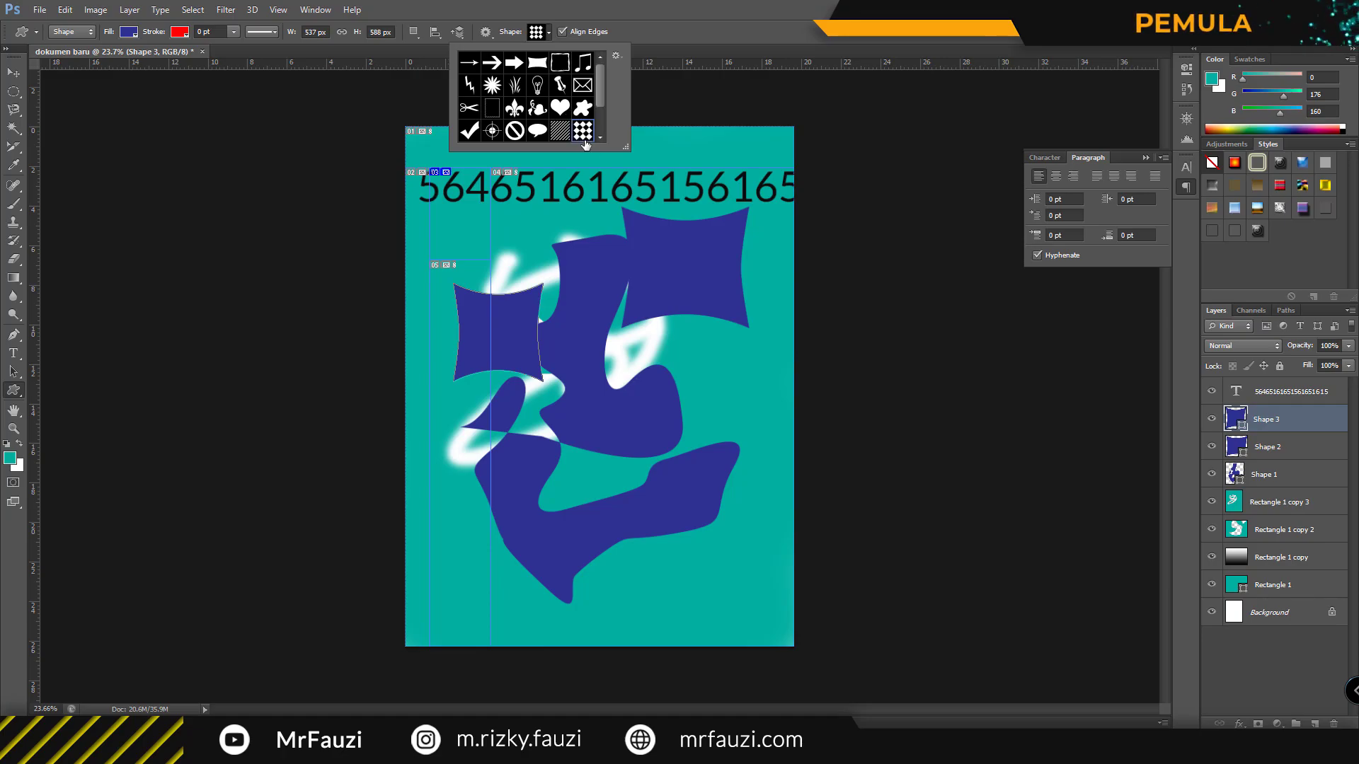
pyautogui.moveTo(580, 364)
pyautogui.mouseDown()
pyautogui.moveTo(622, 386)
pyautogui.moveTo(765, 531)
pyautogui.mouseUp()
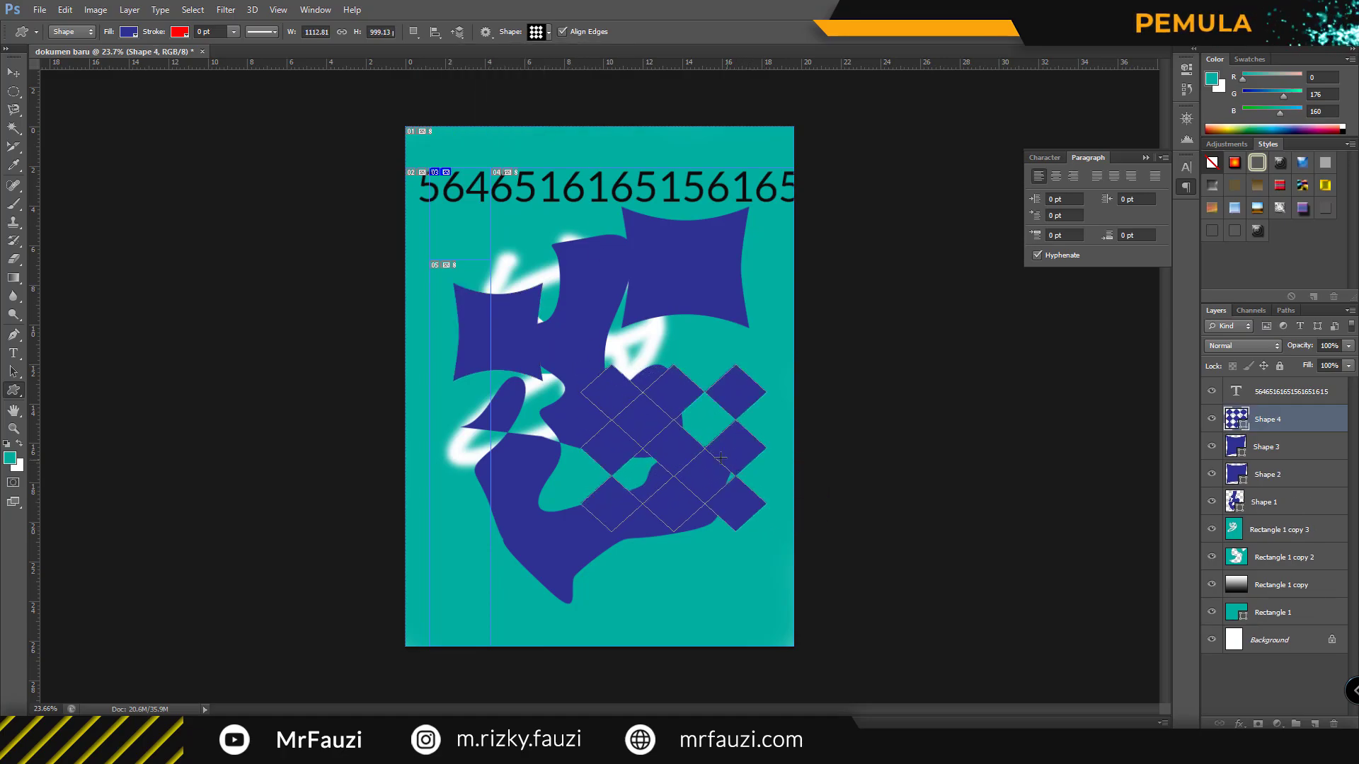
pyautogui.click(12, 73)
pyautogui.moveTo(655, 399)
pyautogui.mouseDown()
pyautogui.moveTo(662, 526)
pyautogui.moveTo(705, 558)
pyautogui.mouseUp()
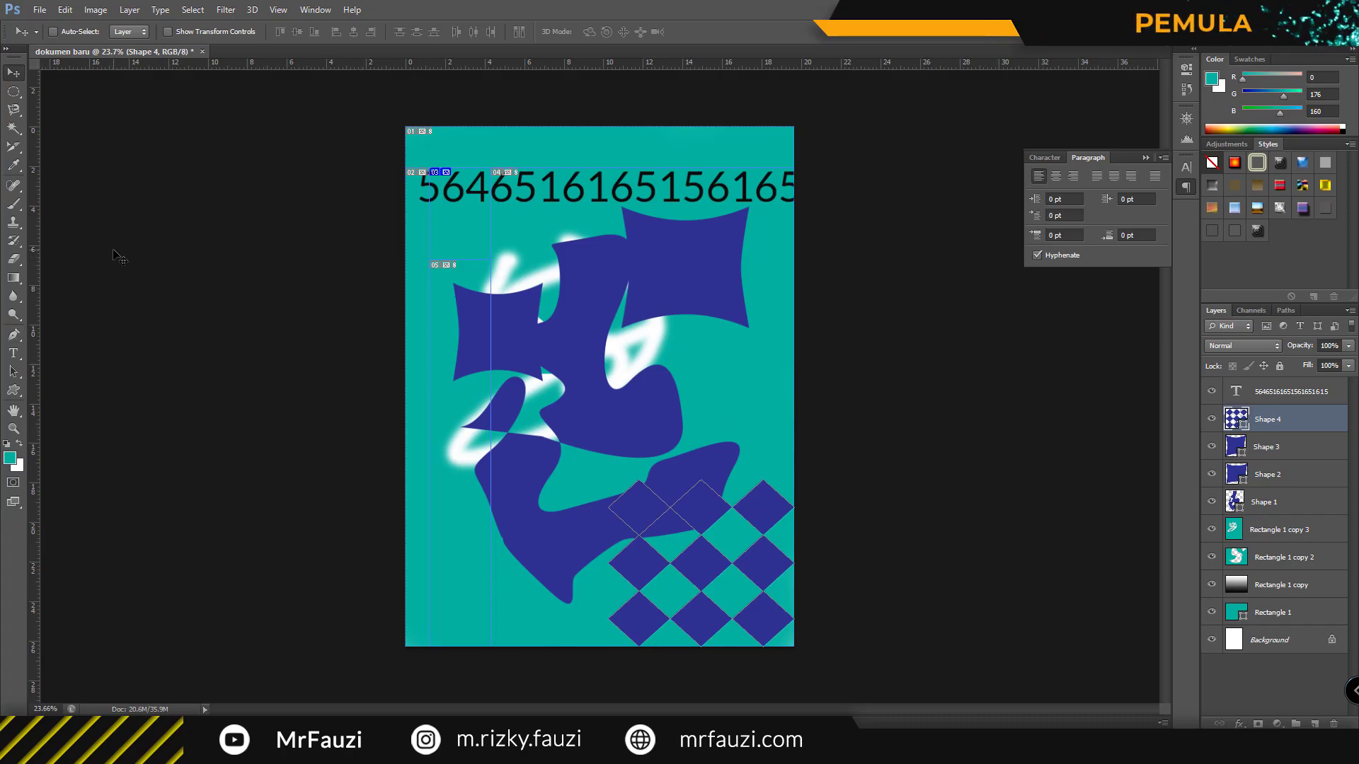
pyautogui.click(15, 415)
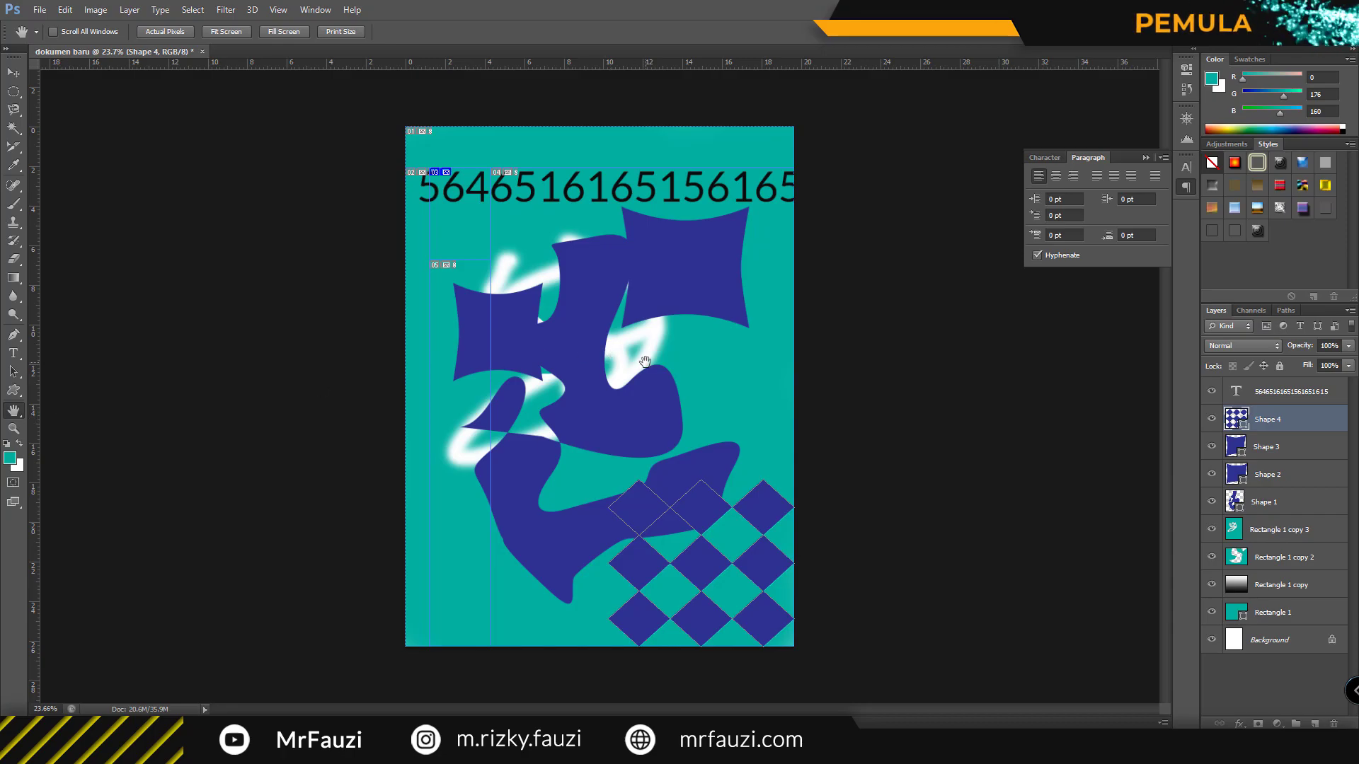
pyautogui.keyDown('alt'); pyautogui.scroll(3, 645, 362); pyautogui.keyUp('alt')
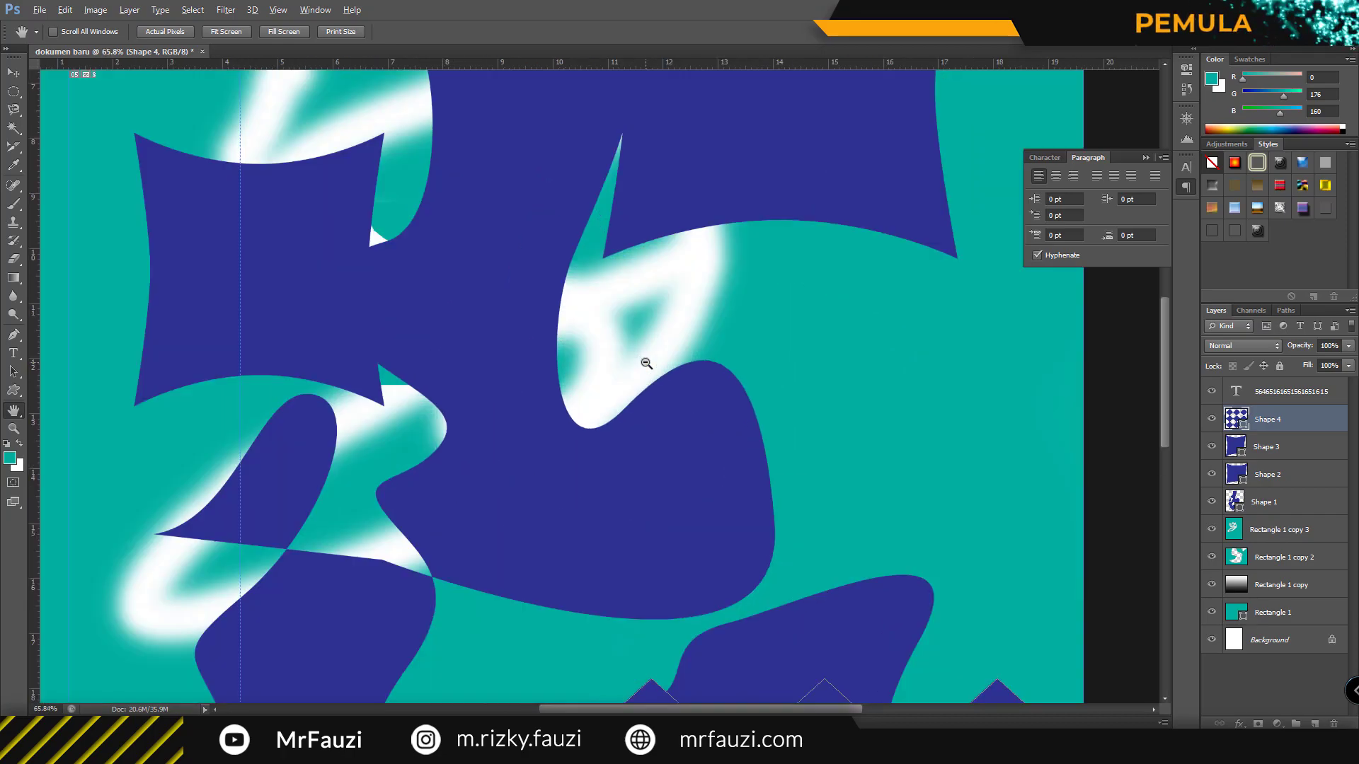
pyautogui.keyDown('alt'); pyautogui.scroll(-3, 645, 362); pyautogui.keyUp('alt')
pyautogui.keyDown('alt'); pyautogui.scroll(-2, 645, 362); pyautogui.keyUp('alt')
pyautogui.keyDown('alt'); pyautogui.scroll(3, 646, 363); pyautogui.keyUp('alt')
pyautogui.keyDown('alt'); pyautogui.scroll(-2, 645, 364); pyautogui.keyUp('alt')
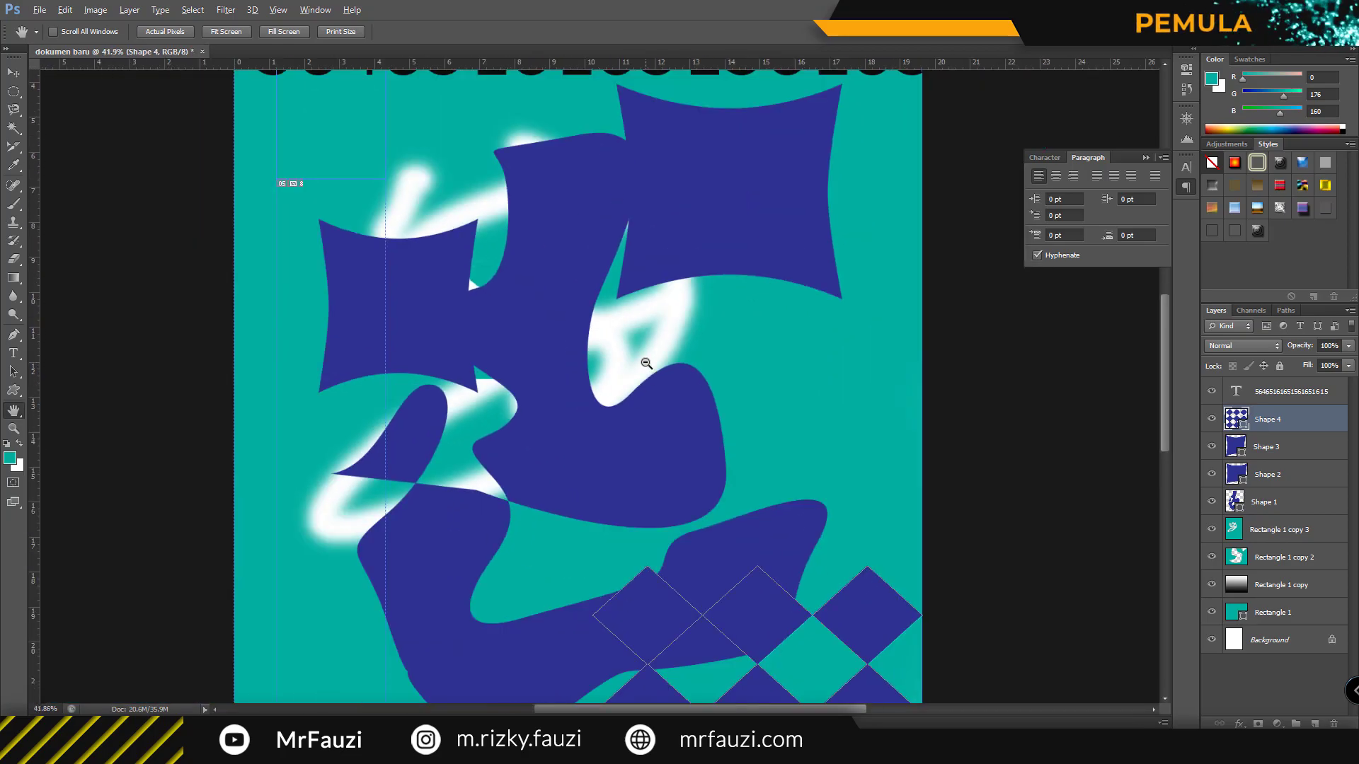
pyautogui.keyDown('alt'); pyautogui.scroll(-2, 629, 363); pyautogui.keyUp('alt')
pyautogui.moveTo(514, 355)
pyautogui.mouseDown()
pyautogui.moveTo(518, 436)
pyautogui.moveTo(343, 212)
pyautogui.mouseUp()
pyautogui.moveTo(561, 506)
pyautogui.mouseDown()
pyautogui.moveTo(576, 346)
pyautogui.moveTo(588, 388)
pyautogui.moveTo(686, 364)
pyautogui.moveTo(535, 441)
pyautogui.moveTo(484, 492)
pyautogui.moveTo(52, 305)
pyautogui.moveTo(290, 282)
pyautogui.mouseUp()
pyautogui.moveTo(200, 261); pyautogui.dragTo(450, 349)
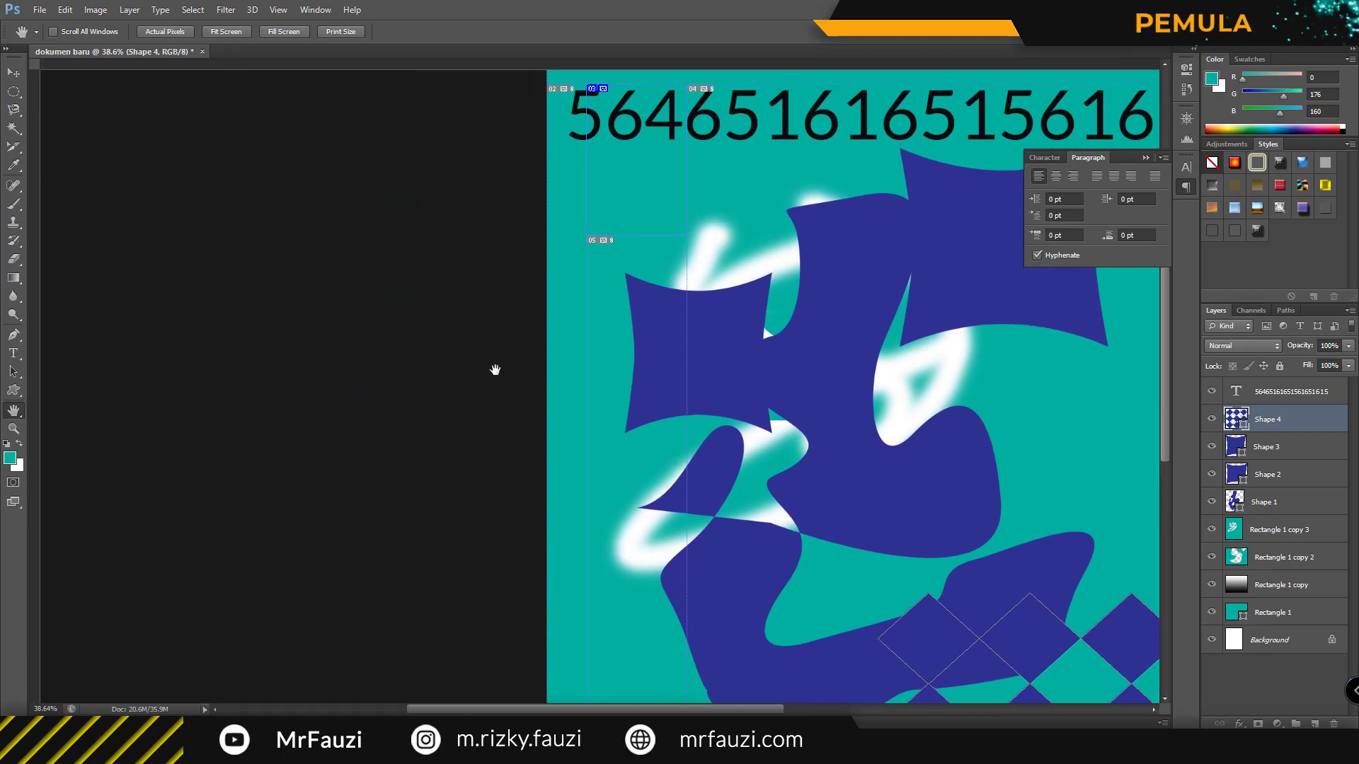
pyautogui.hotkey('ctrl', 'r')
pyautogui.scroll(-3, 591, 394)
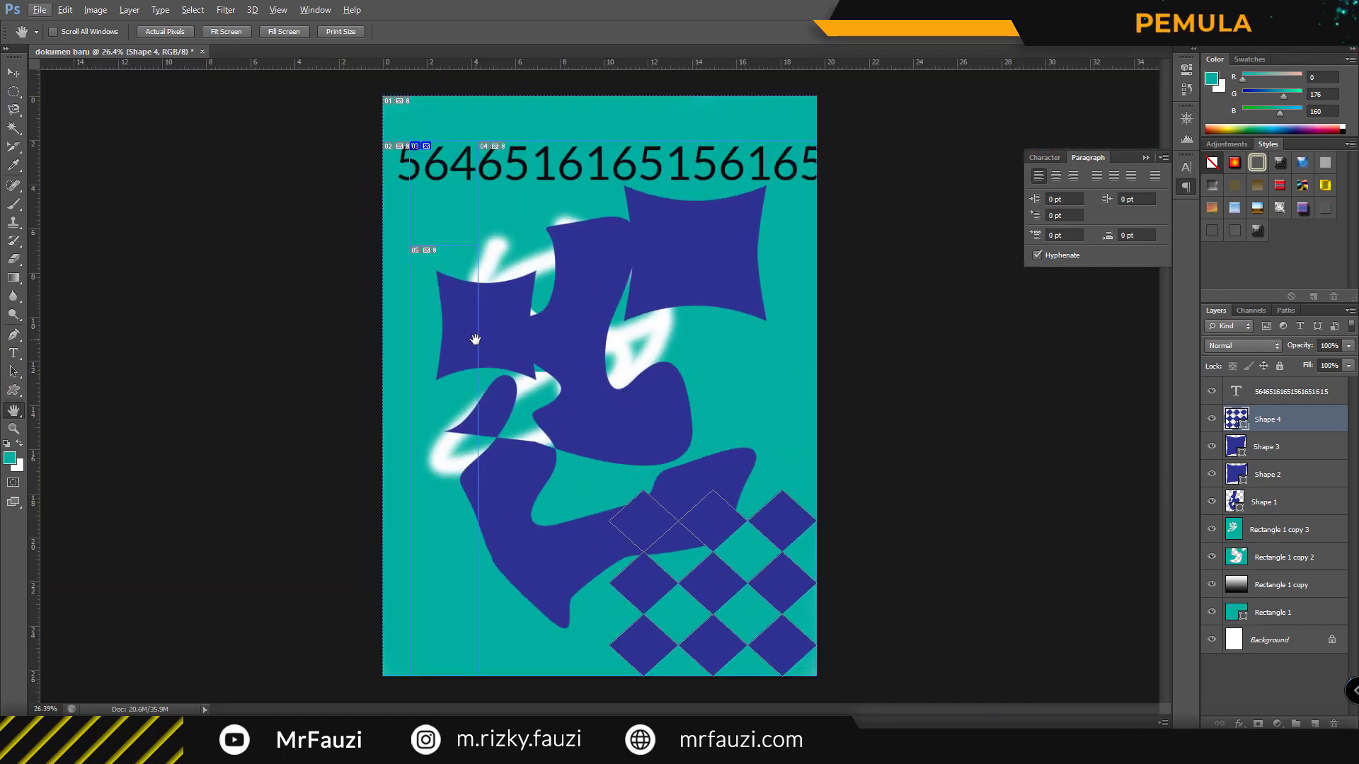
pyautogui.click(14, 432)
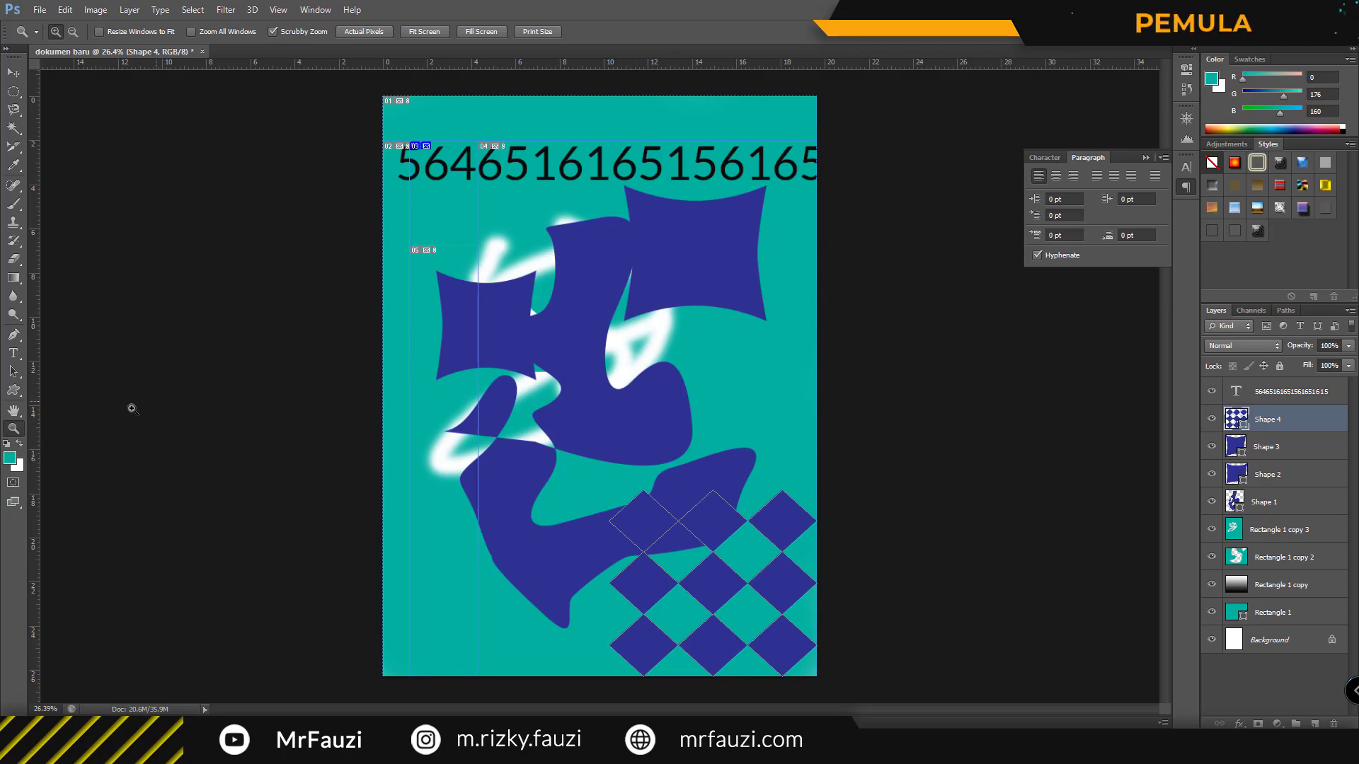
pyautogui.click(604, 304)
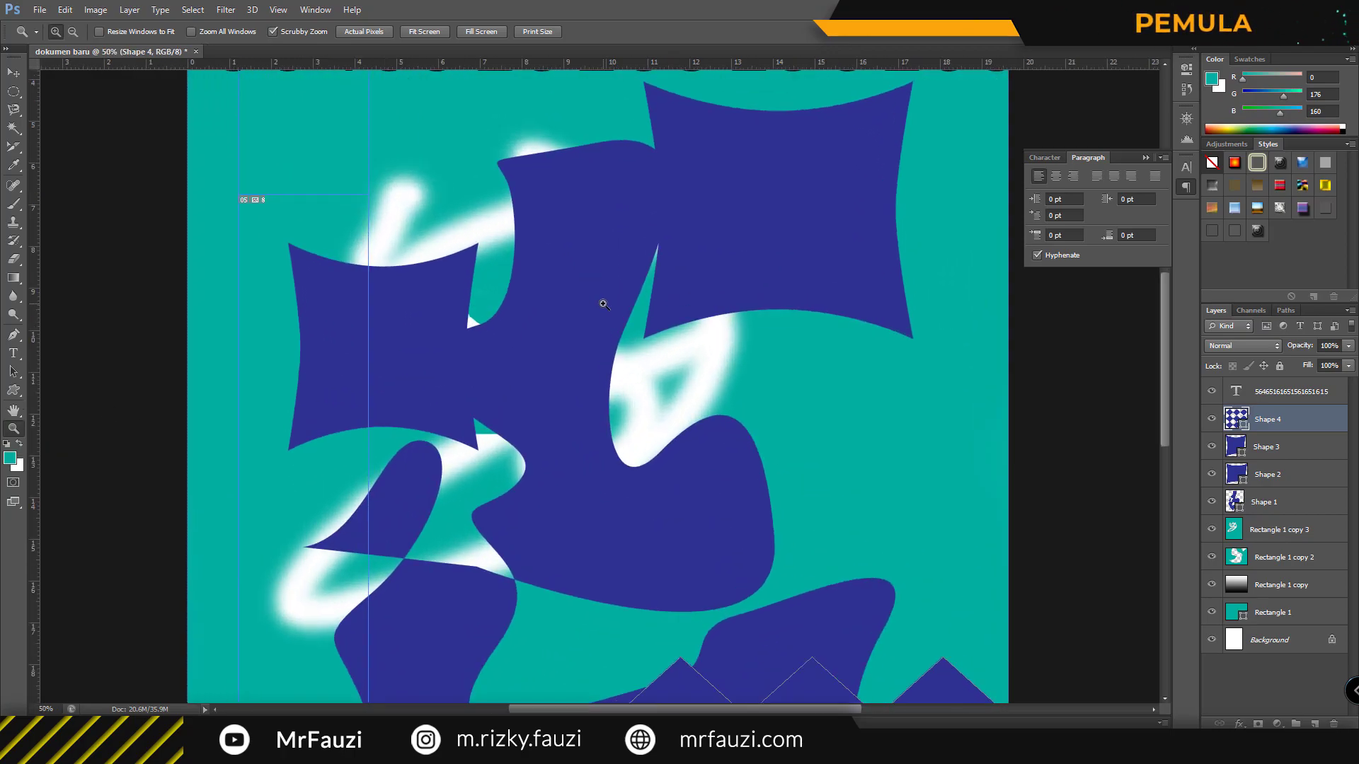
pyautogui.rightClick(603, 306)
pyautogui.click(577, 304)
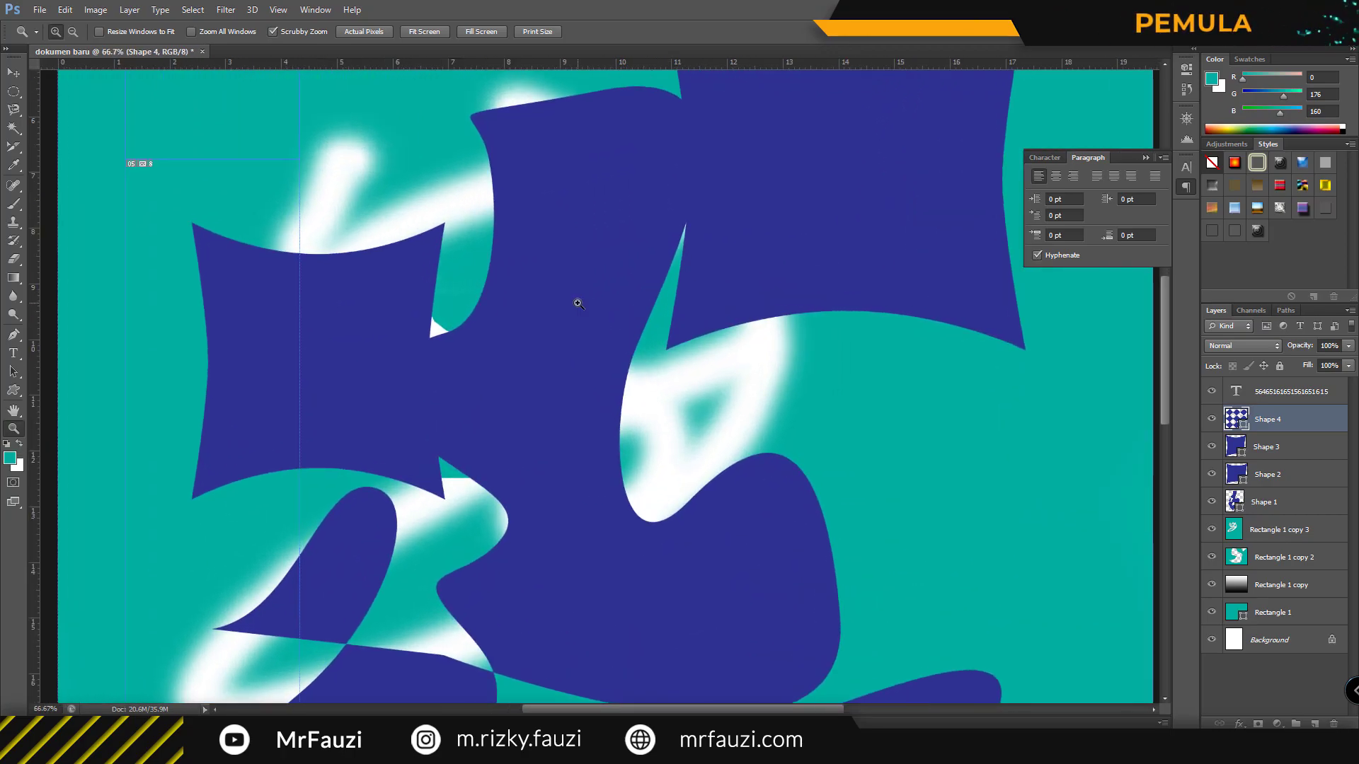
pyautogui.click(71, 32)
pyautogui.click(515, 218)
pyautogui.click(514, 218)
pyautogui.click(515, 218)
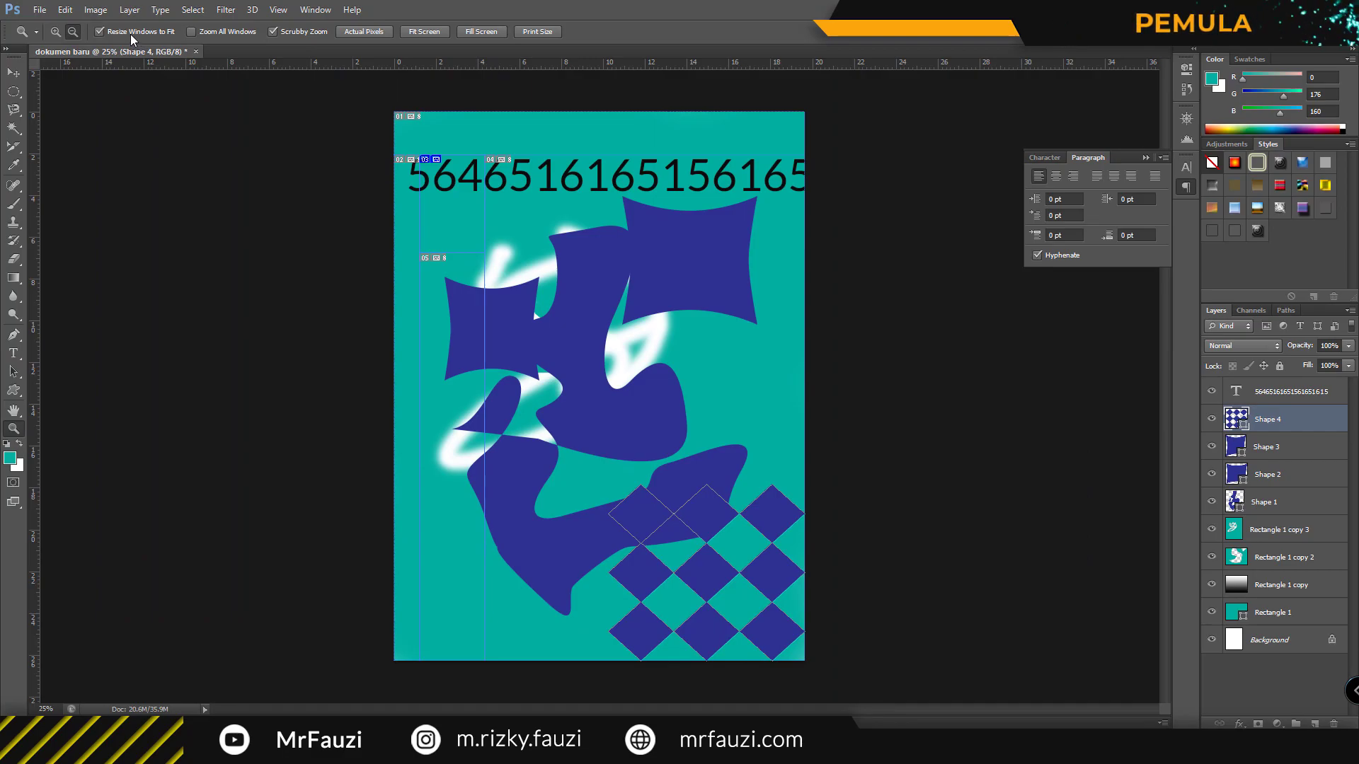
pyautogui.click(525, 233)
# Zoom out to 12.5%, enter Quick Mask mode and select the Dodge tool.
pyautogui.click(606, 288)
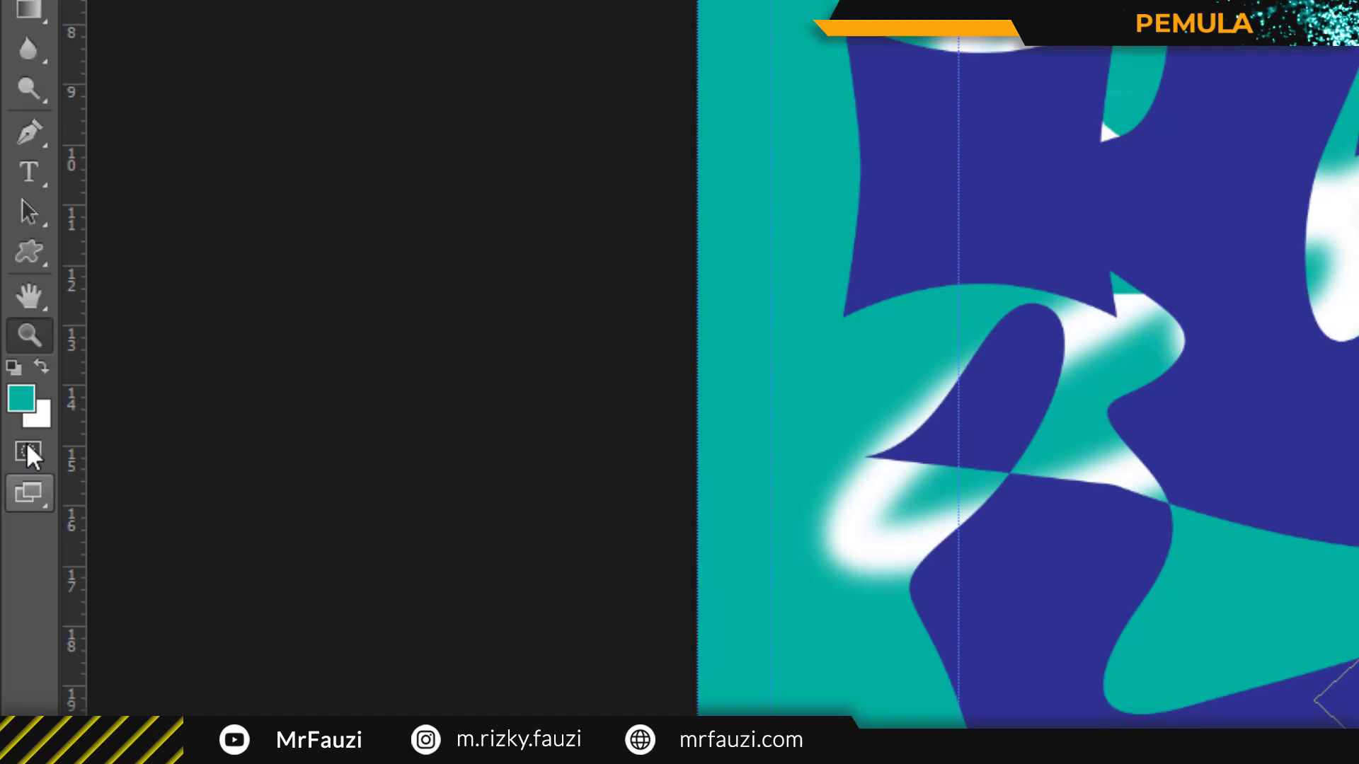
pyautogui.click(27, 446)
pyautogui.press('o')
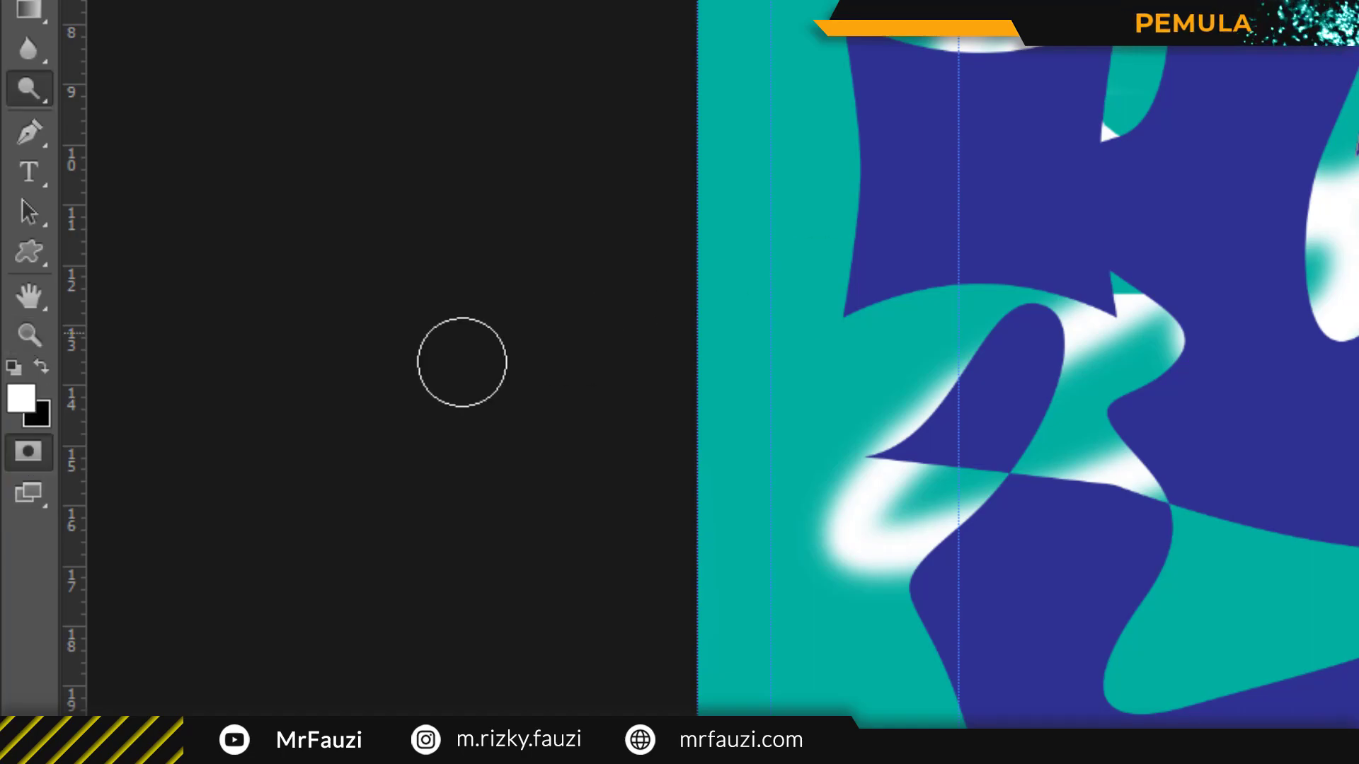
# Cycle through the full-screen display modes with F and back to Standard.
pyautogui.click(26, 497)
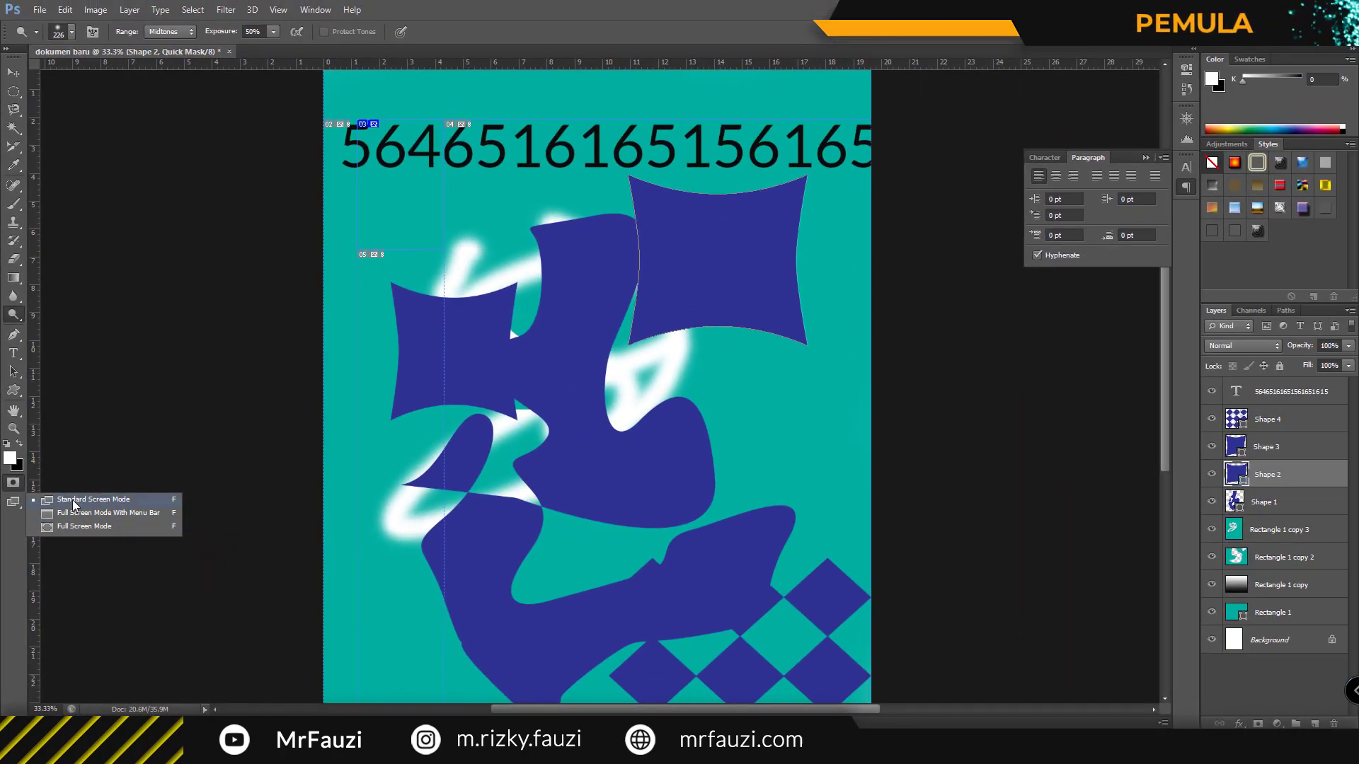
pyautogui.click(73, 500)
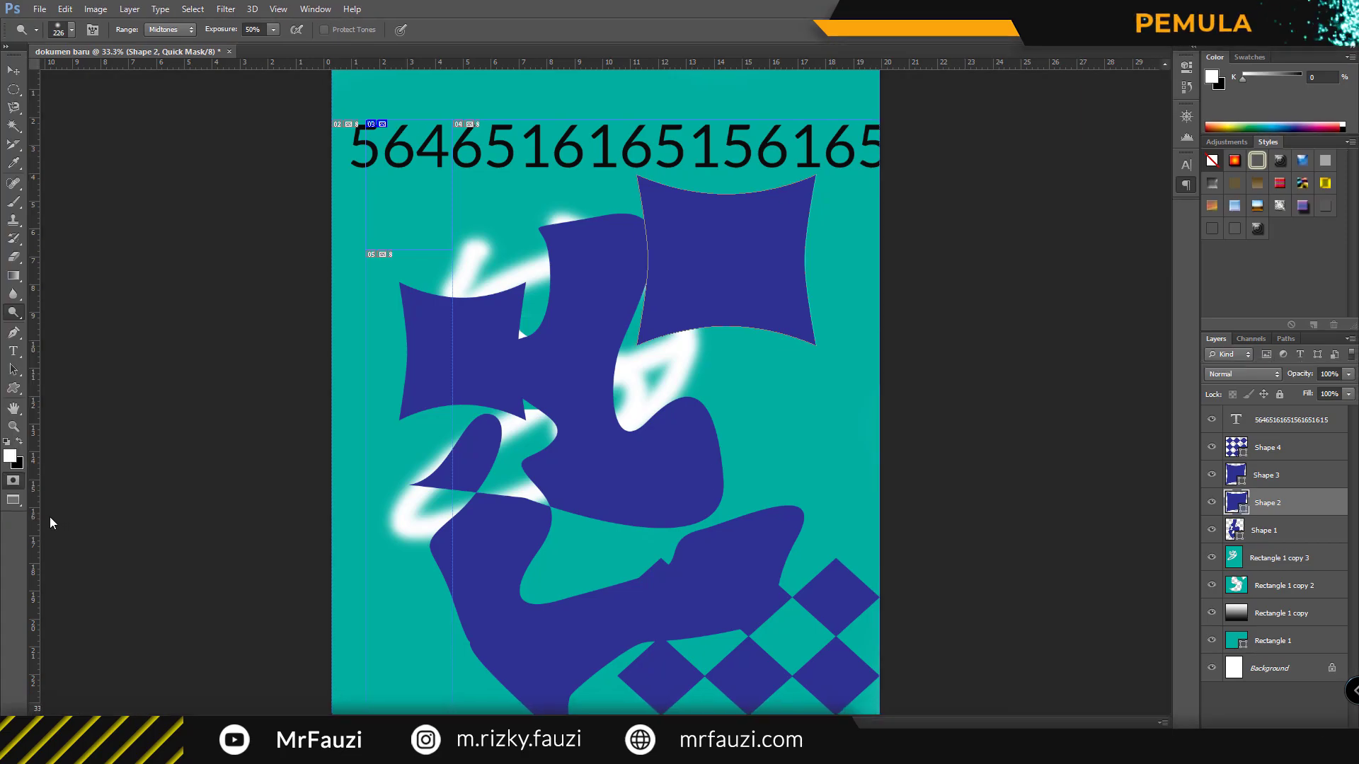
pyautogui.press('f')
pyautogui.press('f')
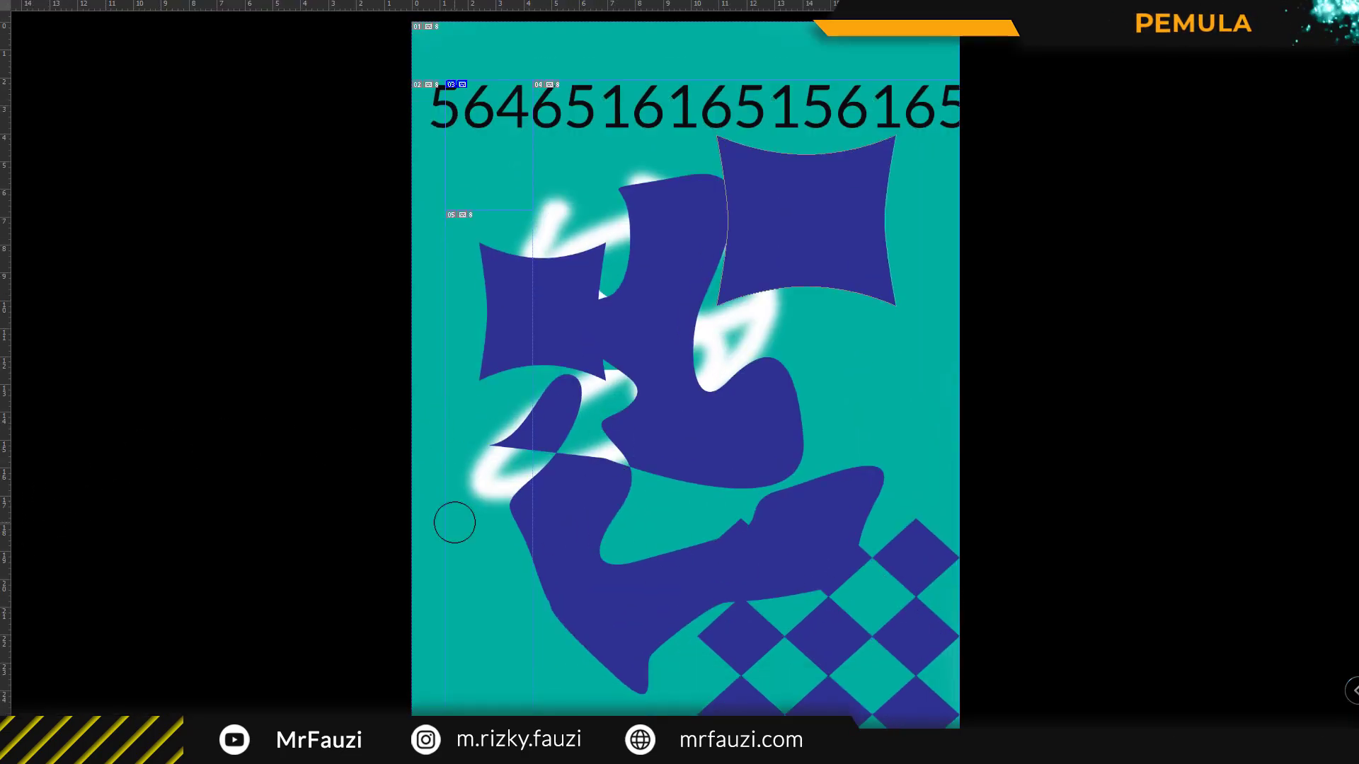
pyautogui.press('f')
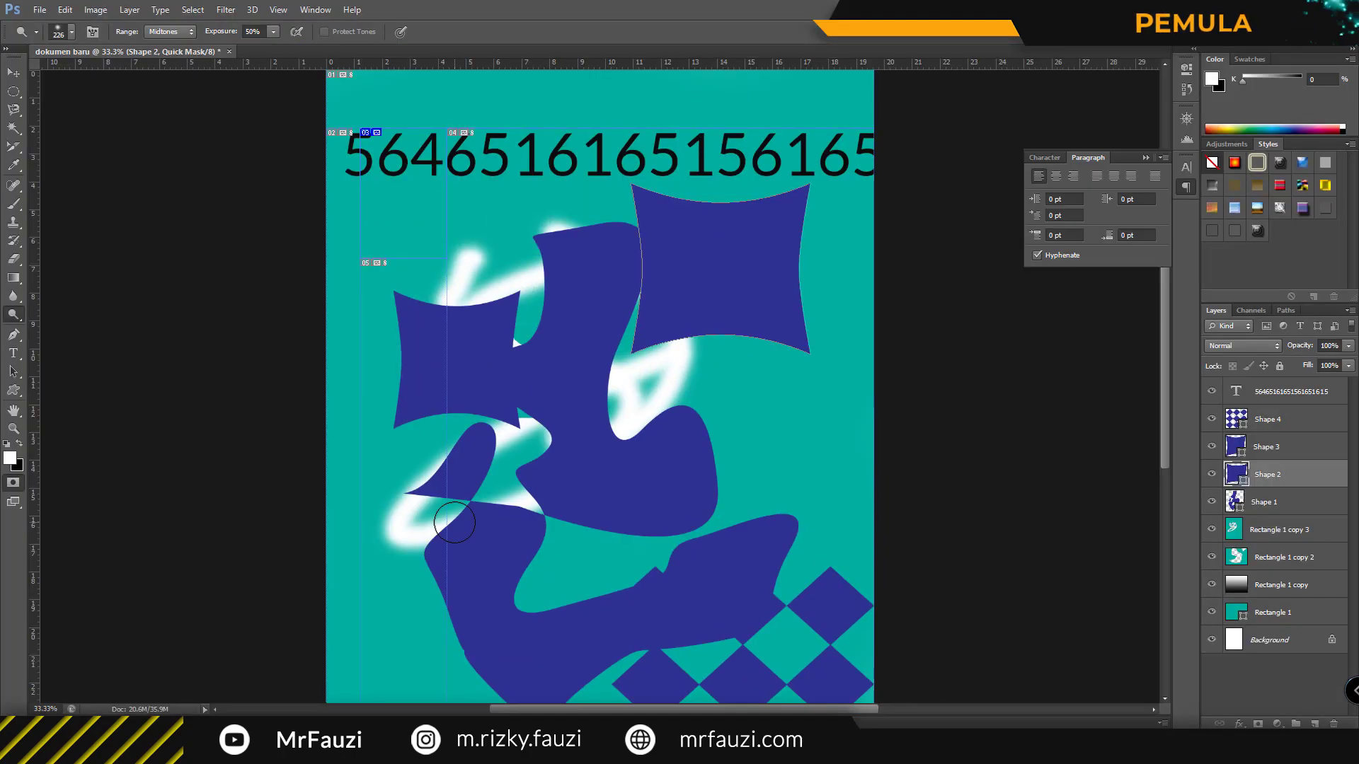
pyautogui.press('f')
pyautogui.press('f')
pyautogui.press('f')
pyautogui.press('f')
pyautogui.press('f')
pyautogui.press('f')
pyautogui.press('f')
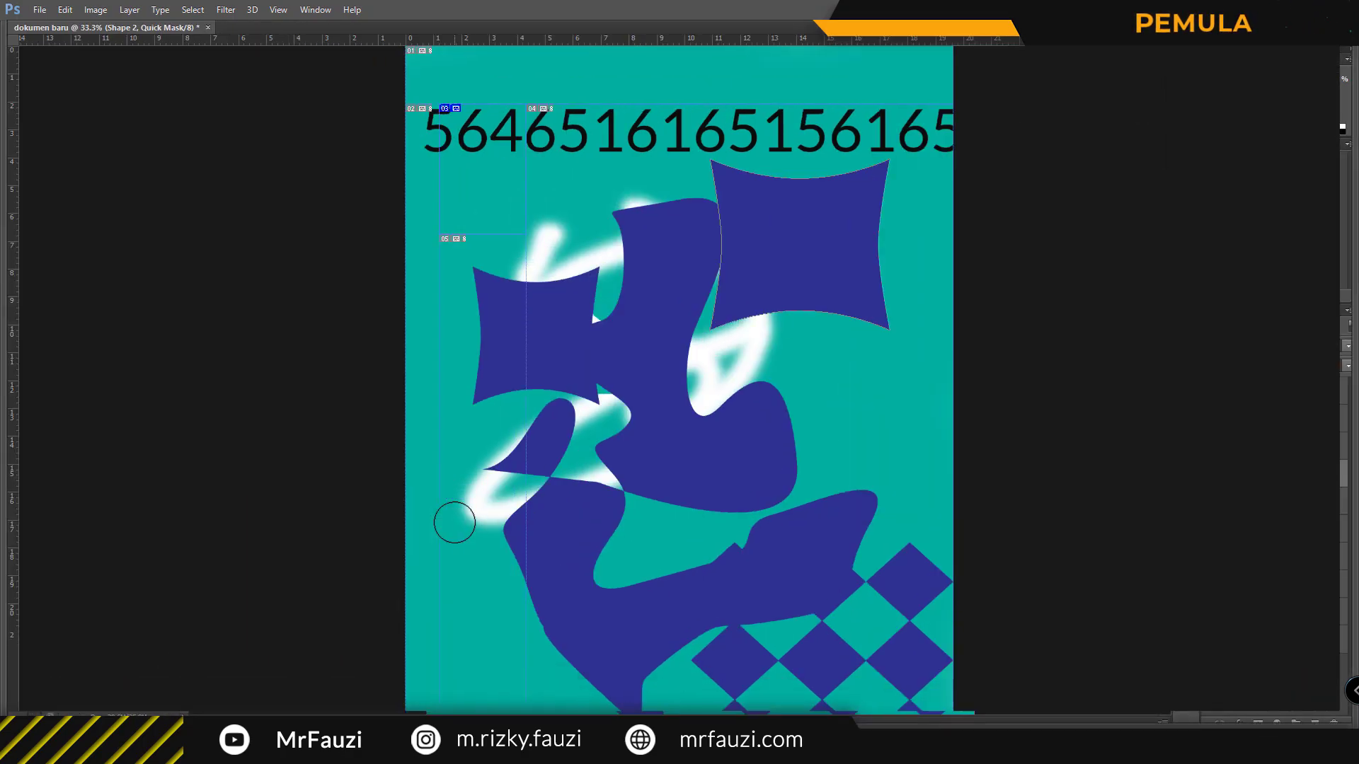
pyautogui.press('f')
pyautogui.press('f')
pyautogui.press('f')
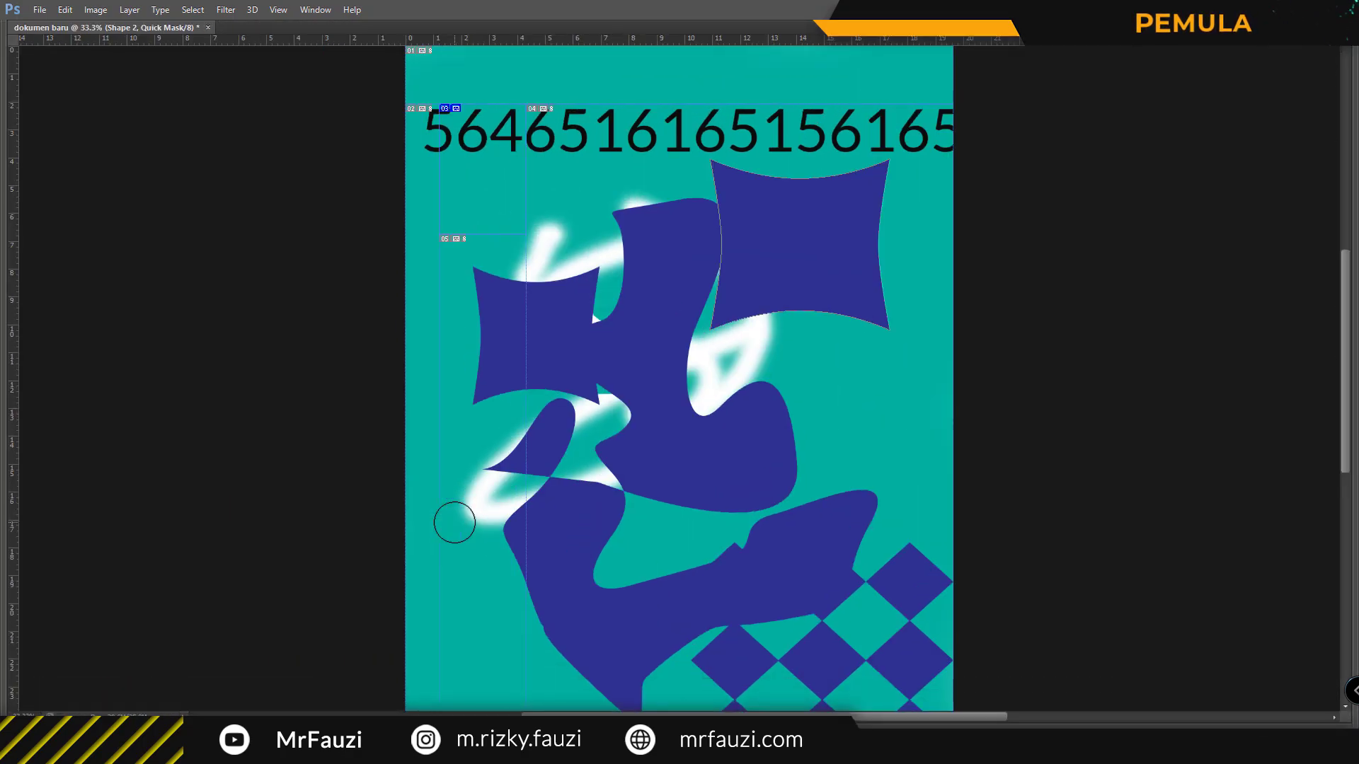
pyautogui.press('f')
pyautogui.press('f')
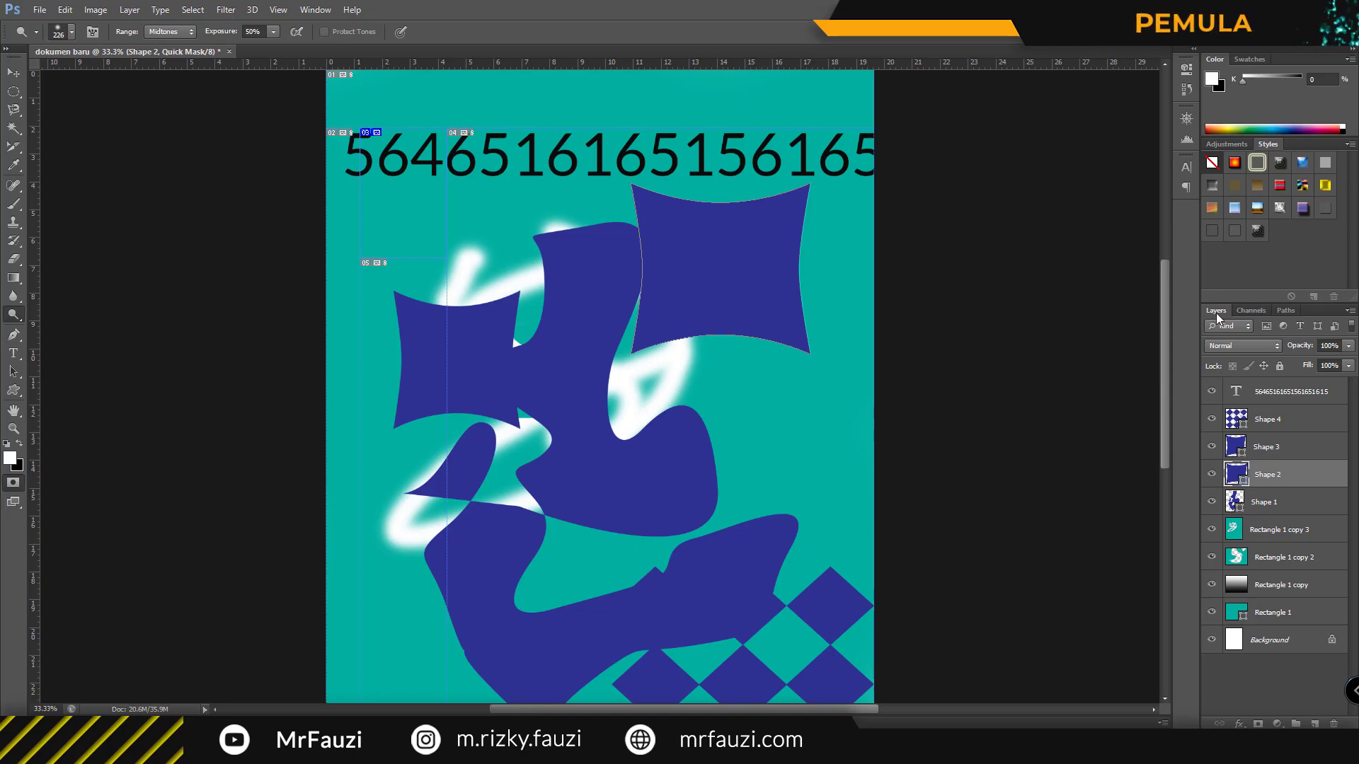
# Close the Properties and History panels from their panel menus.
pyautogui.click(1182, 73)
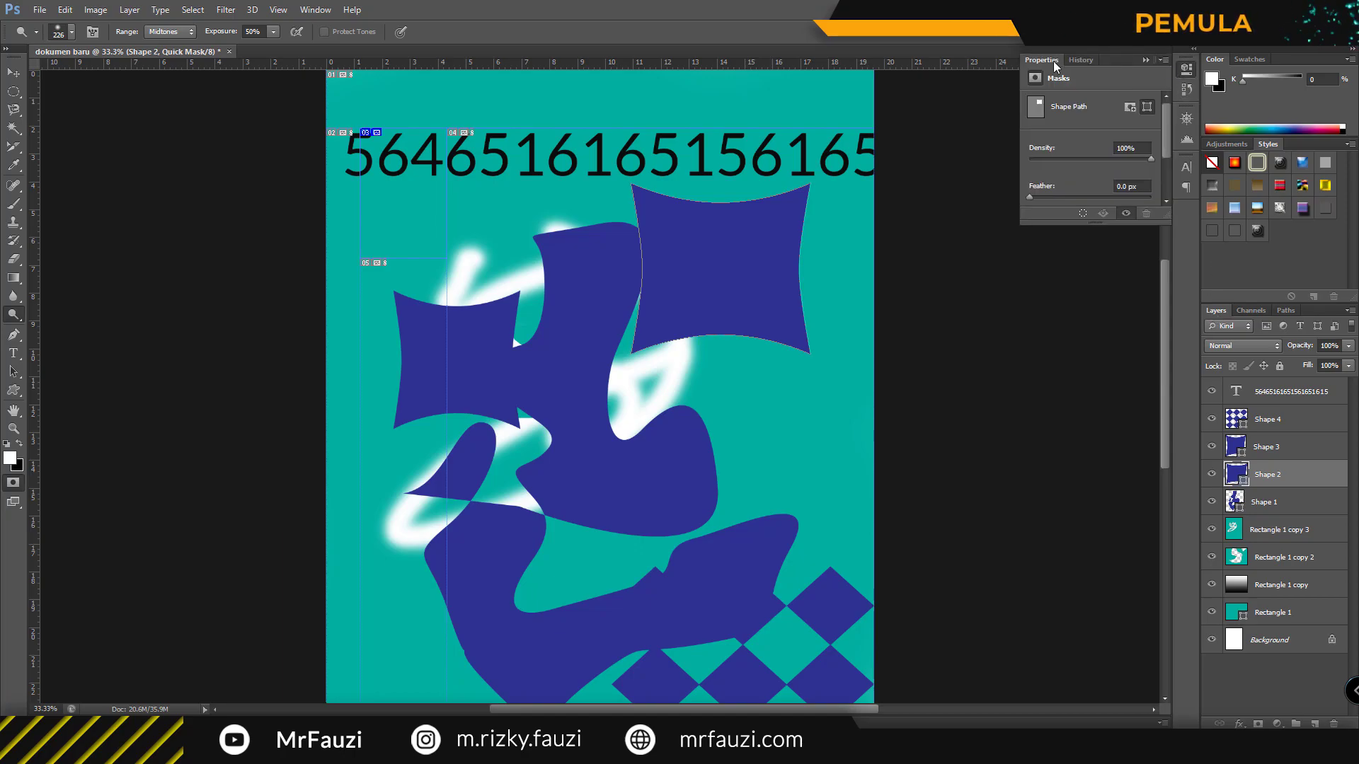
pyautogui.click(1162, 60)
pyautogui.click(1196, 111)
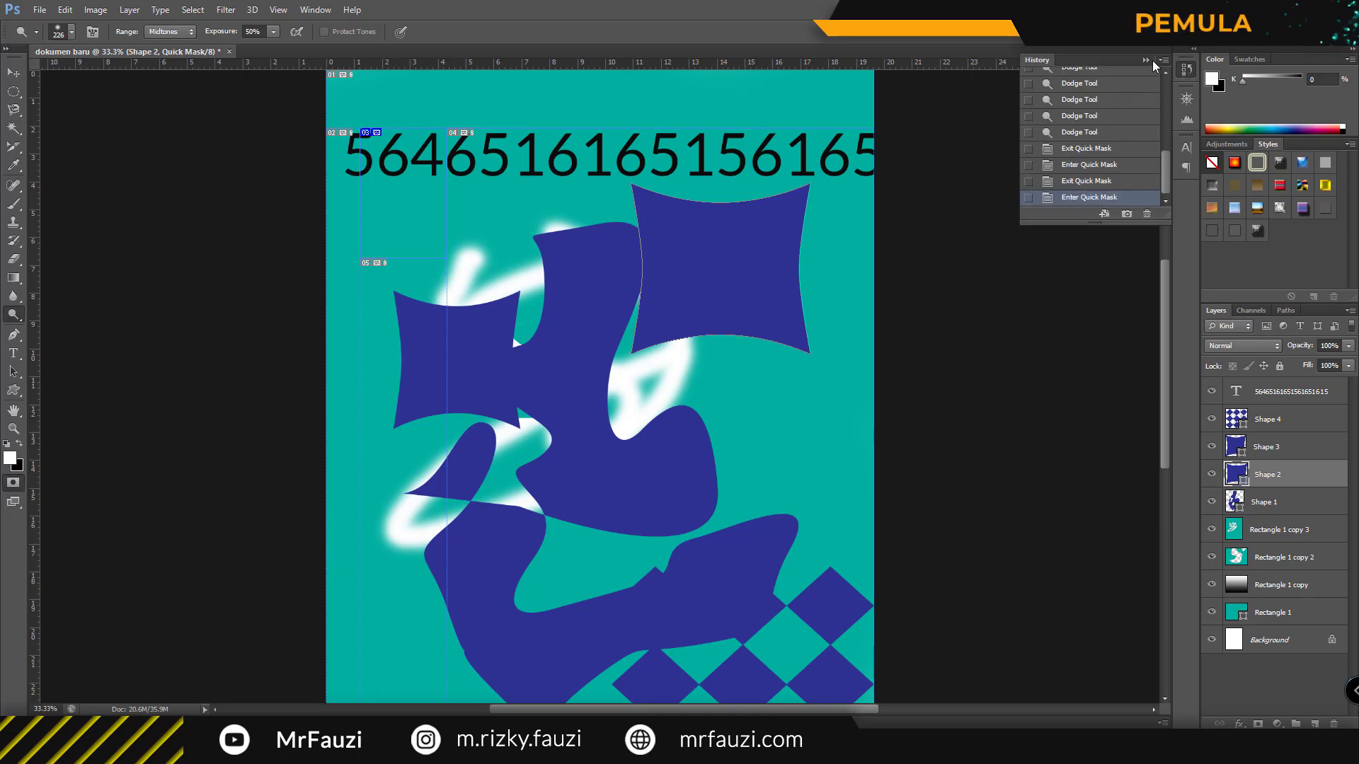
pyautogui.click(1163, 63)
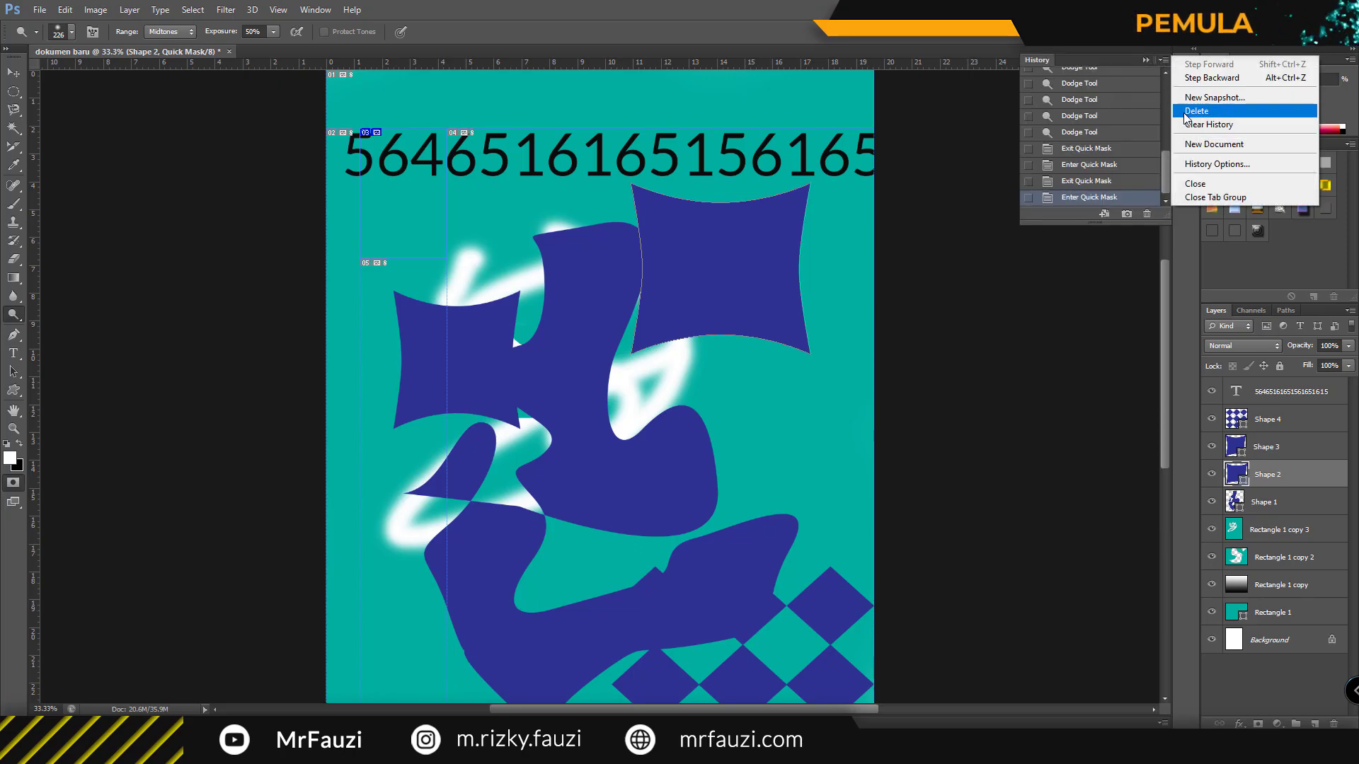
pyautogui.click(1203, 185)
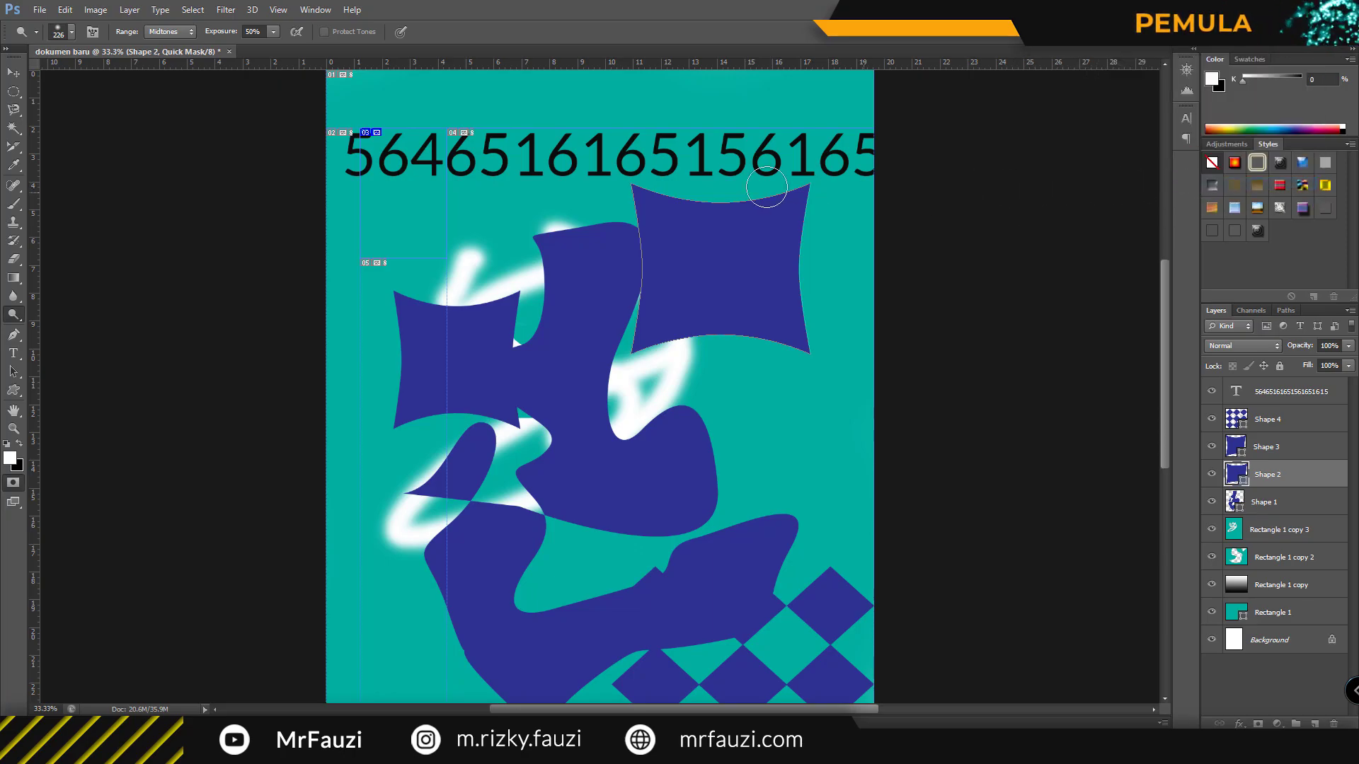
# Reopen Properties and open the Character and Histogram panels from the Window menu.
pyautogui.click(315, 10)
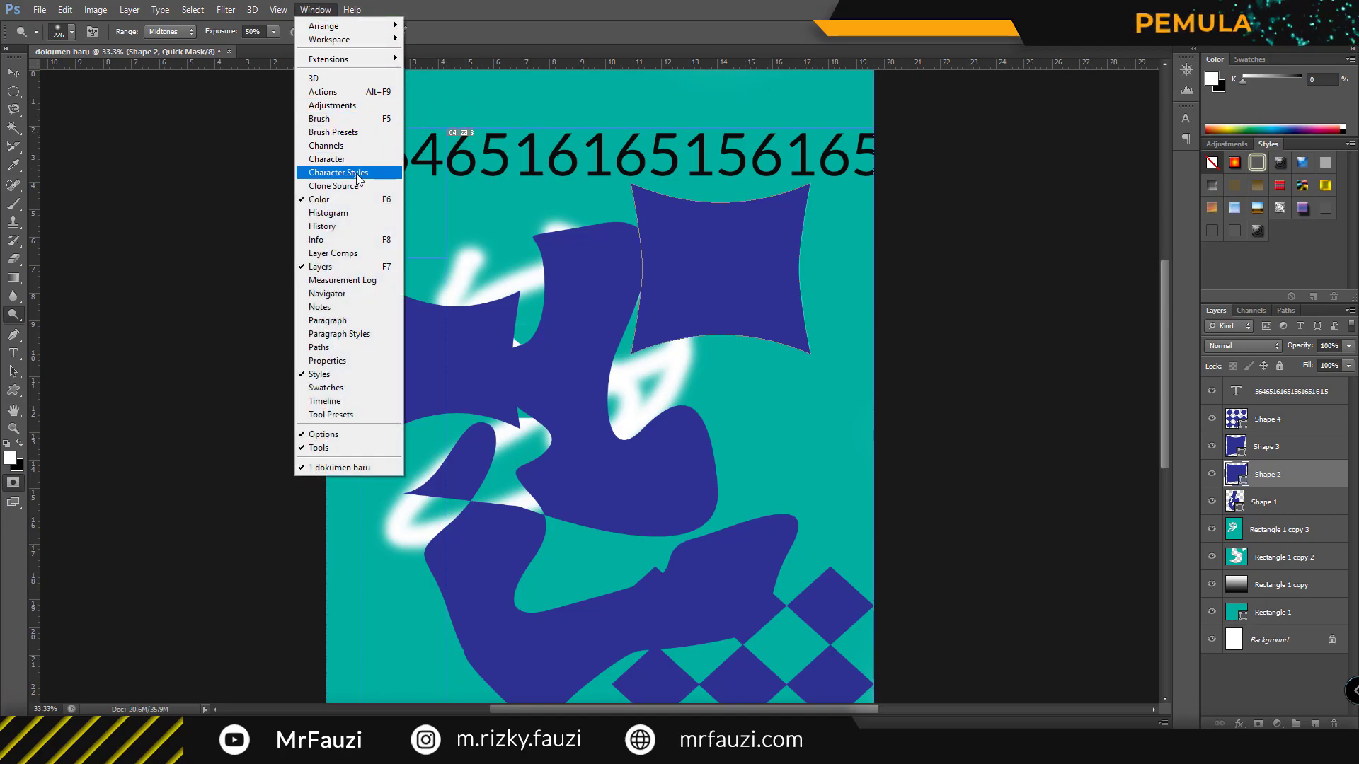
pyautogui.click(346, 360)
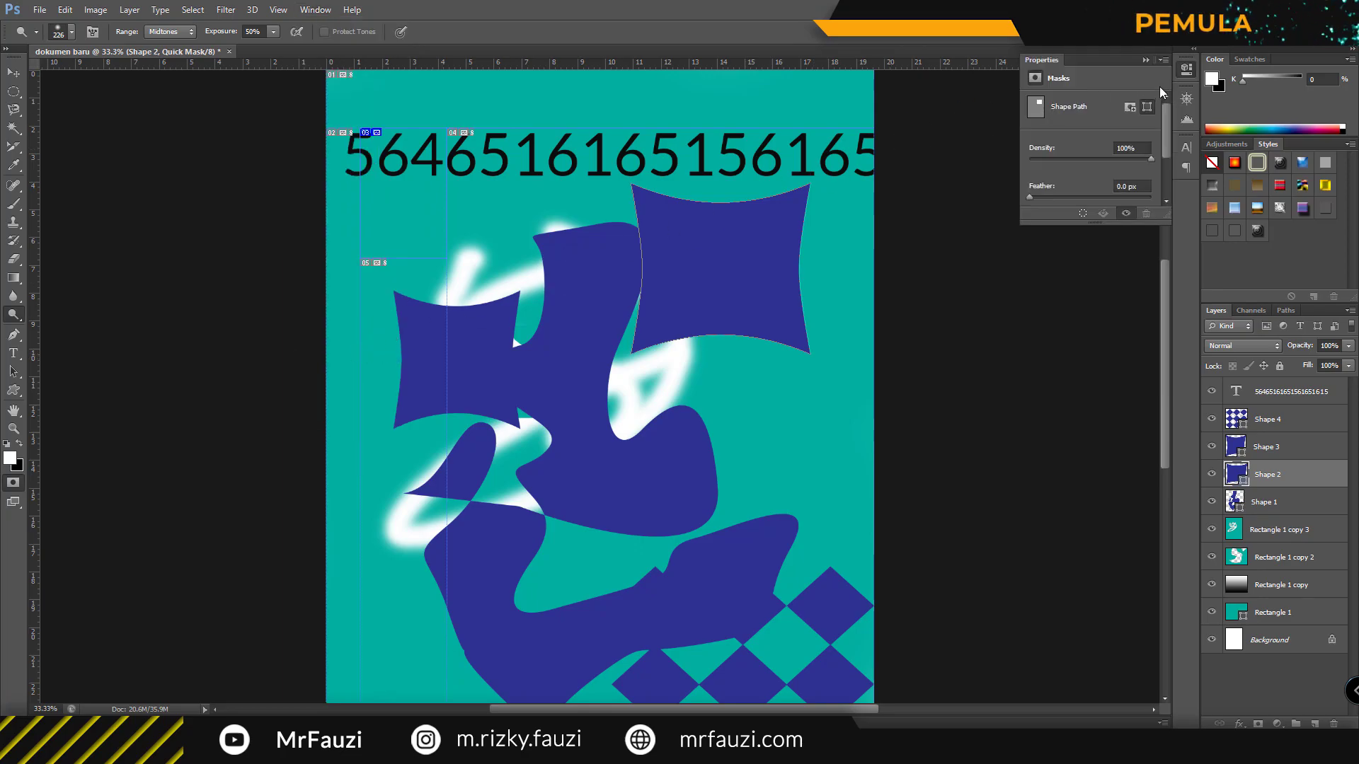
pyautogui.click(313, 9)
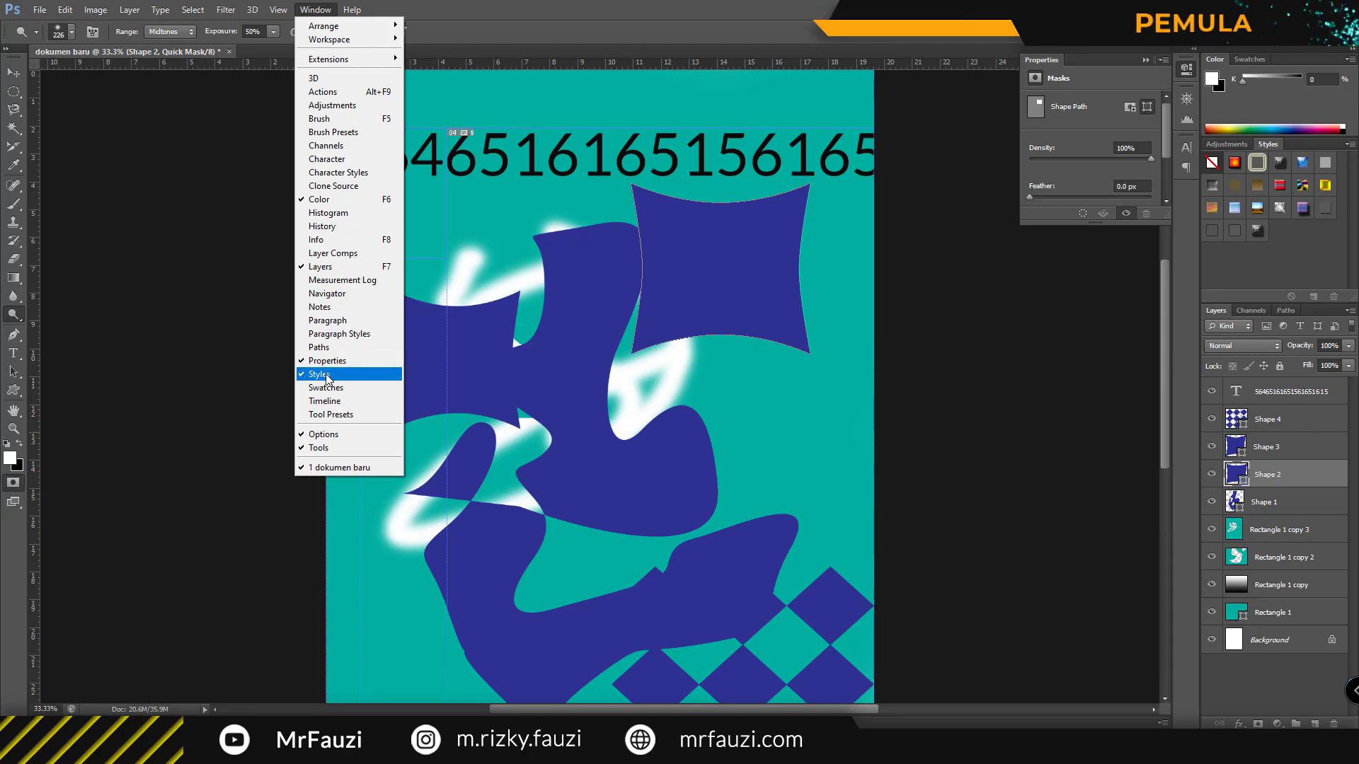
pyautogui.click(325, 159)
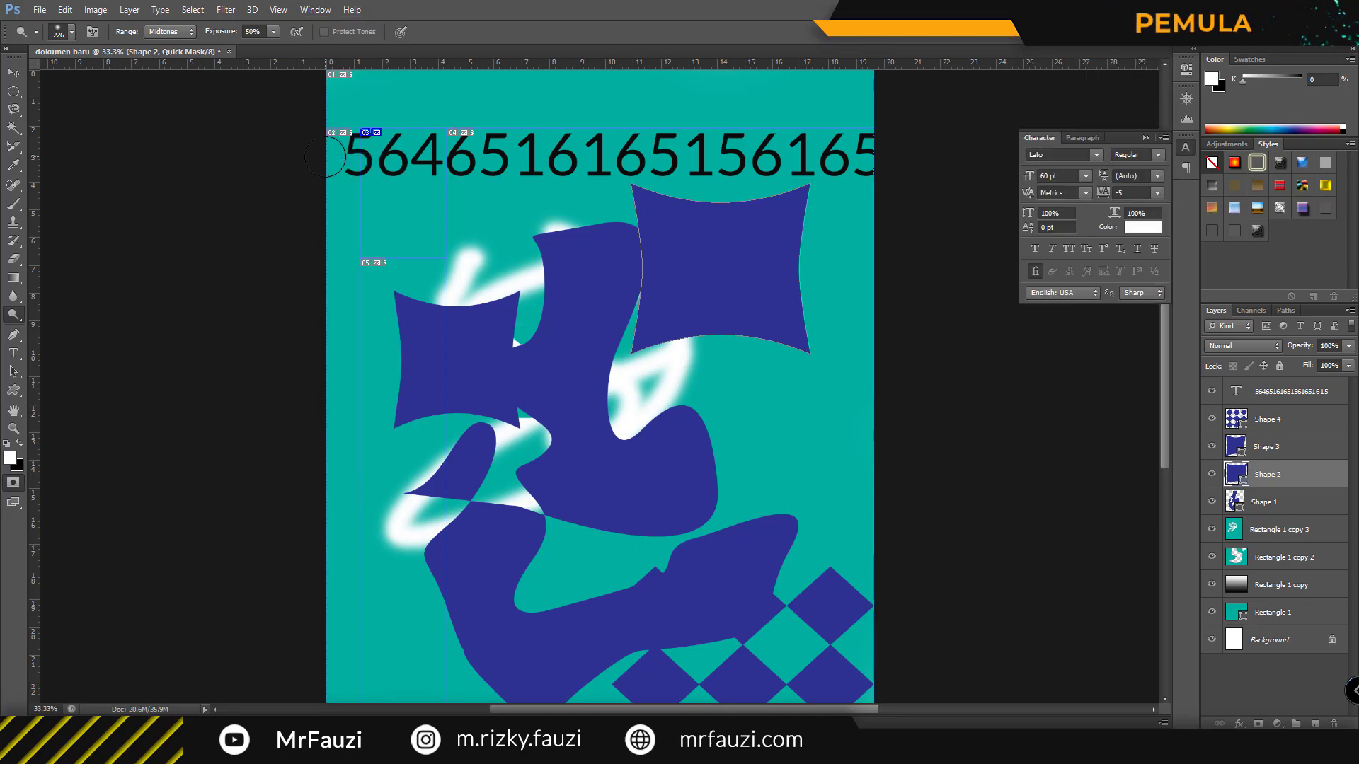
pyautogui.click(278, 9)
pyautogui.moveTo(315, 10)
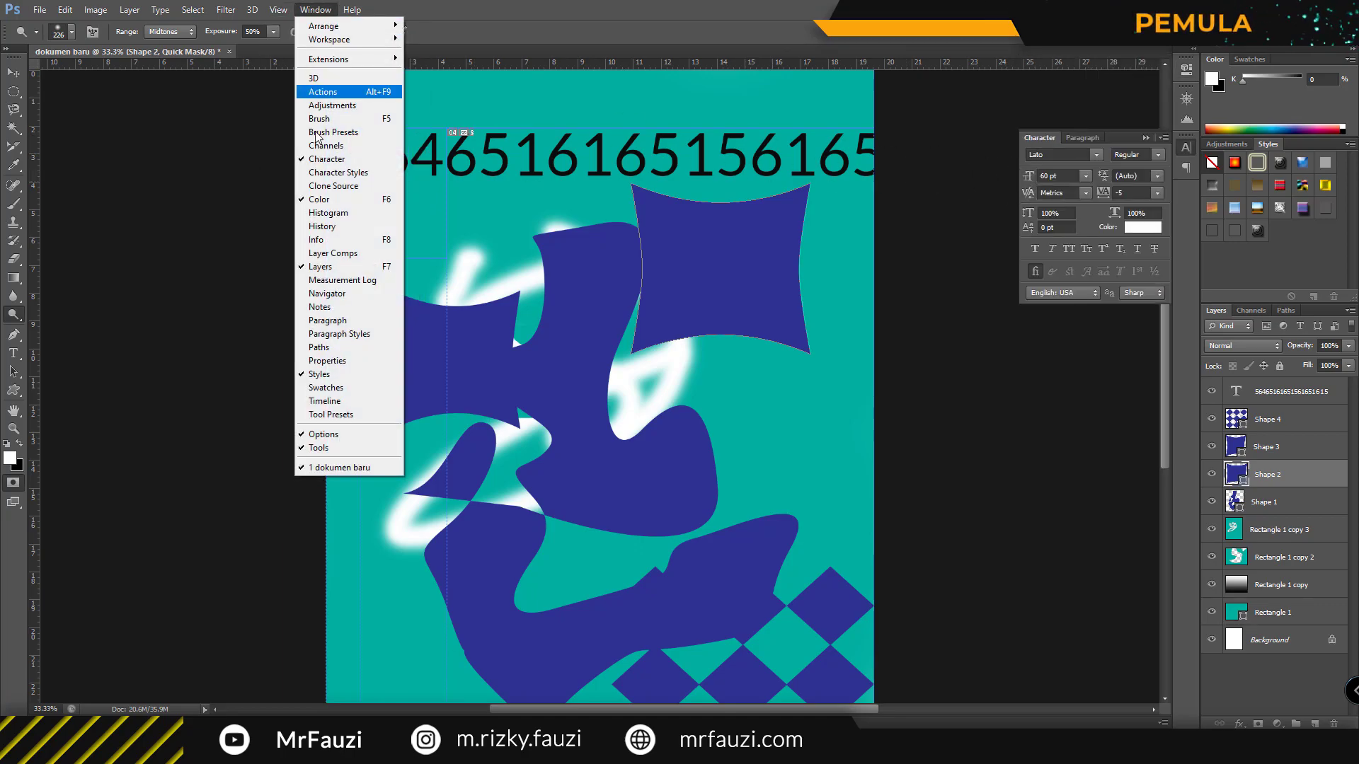
pyautogui.click(336, 213)
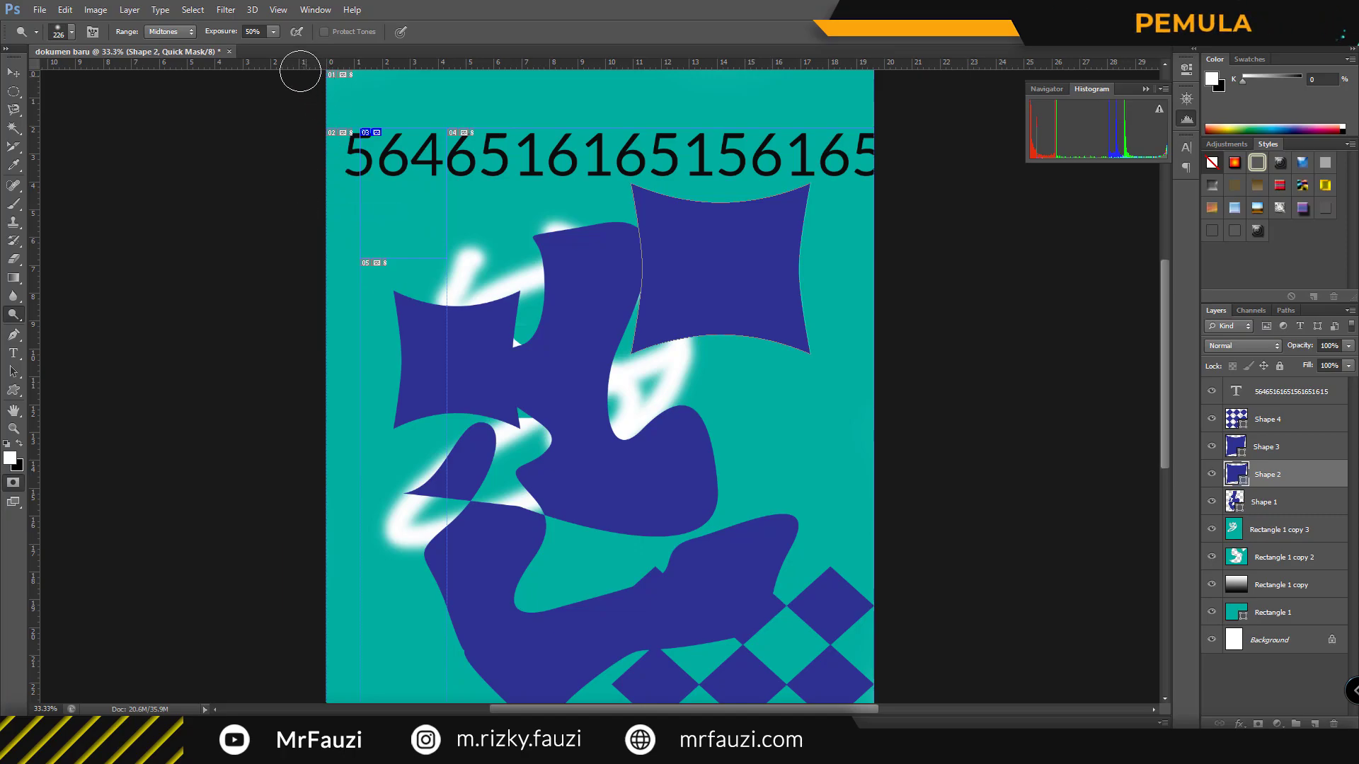
# Show the Navigator panel with the poster thumbnail, reopen Properties, and select the Move tool.
pyautogui.click(315, 10)
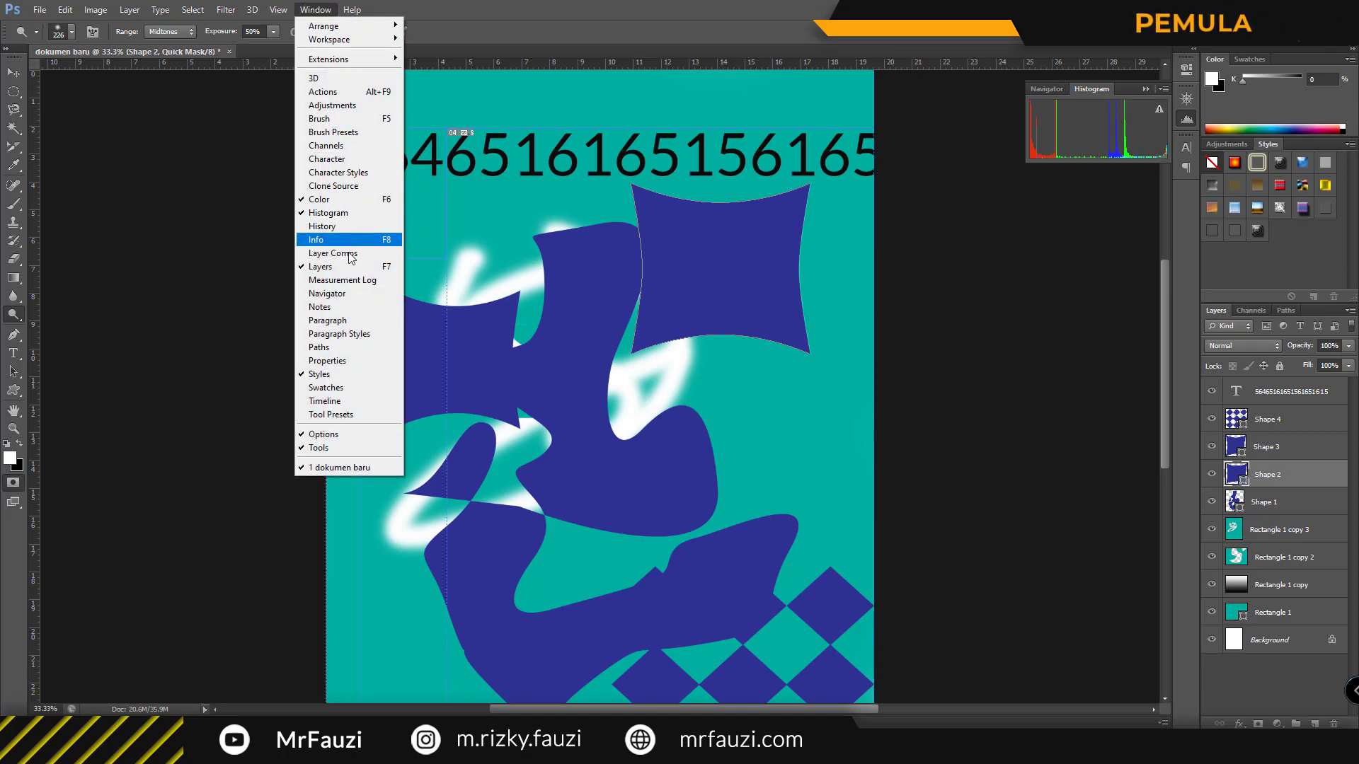
pyautogui.click(340, 293)
pyautogui.click(315, 10)
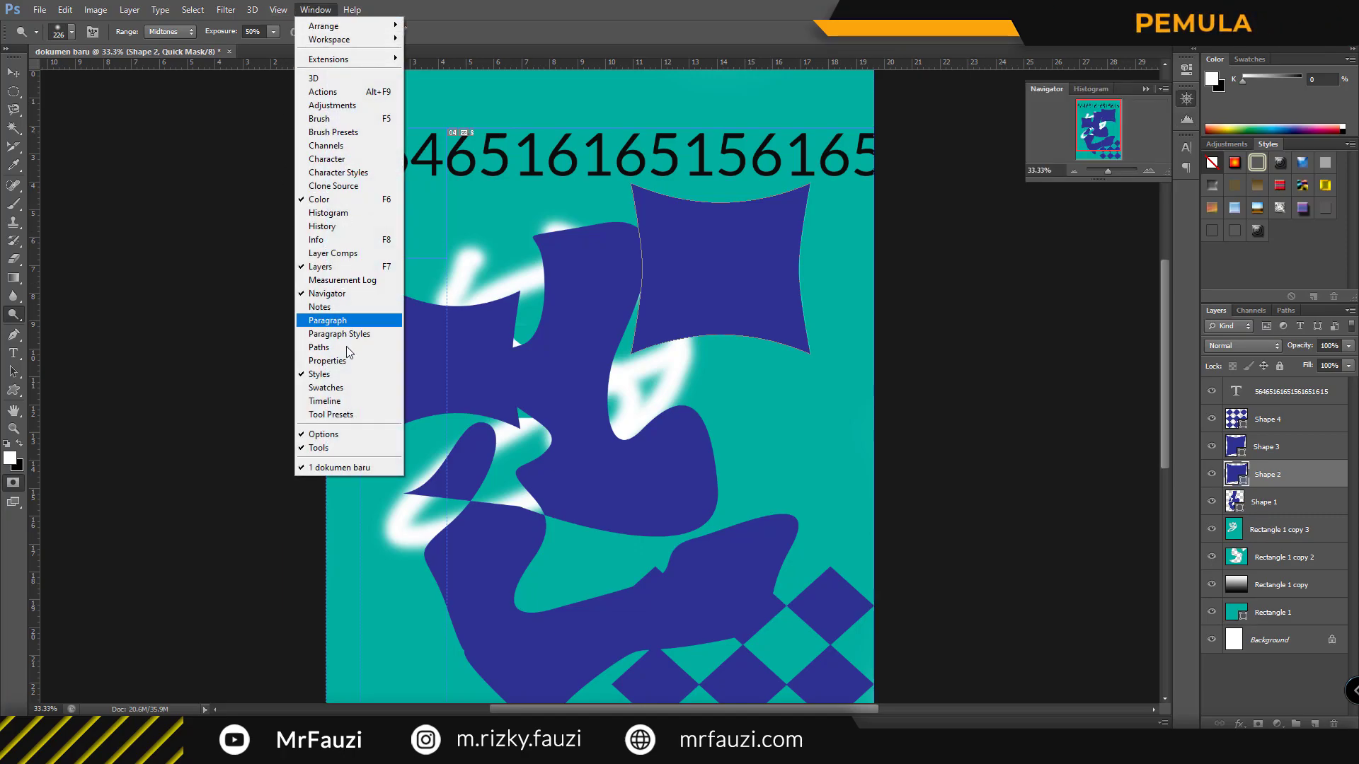
pyautogui.click(347, 361)
pyautogui.click(315, 10)
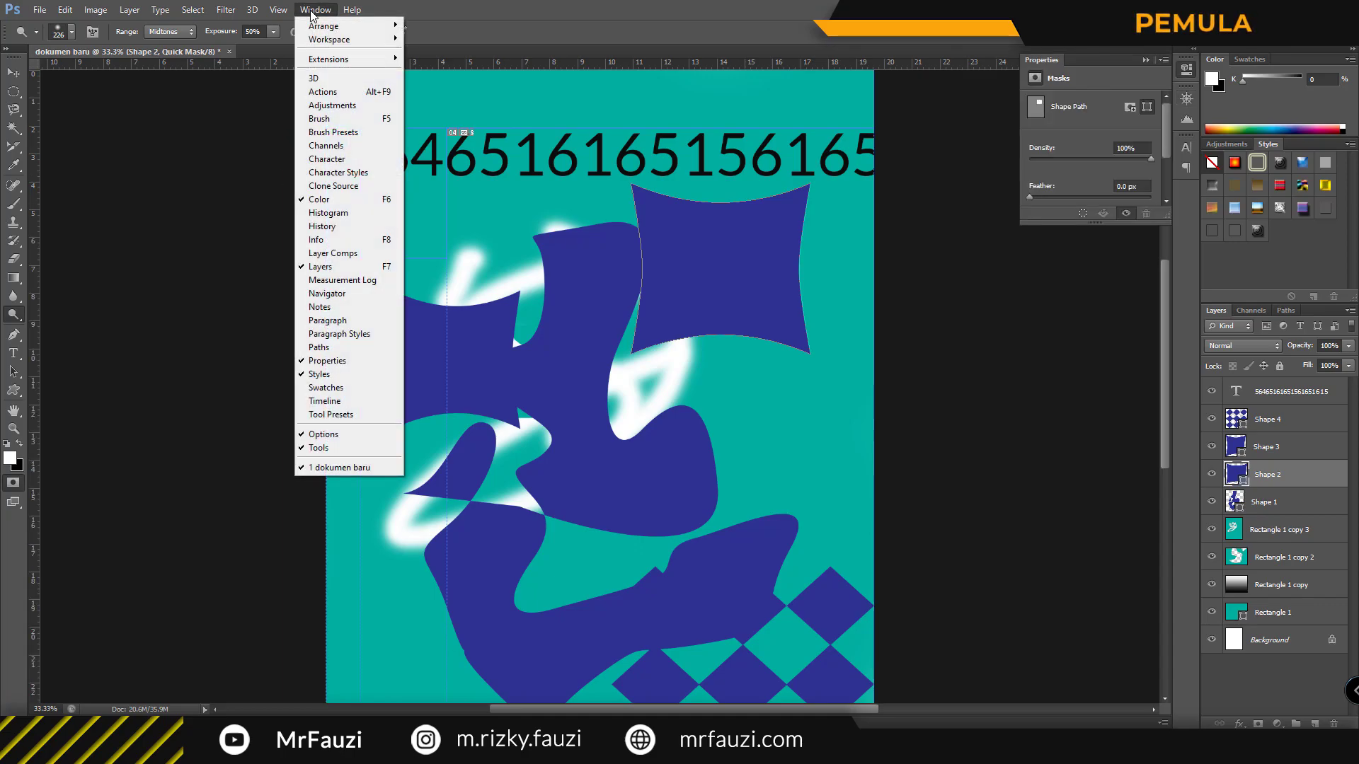
pyautogui.click(382, 293)
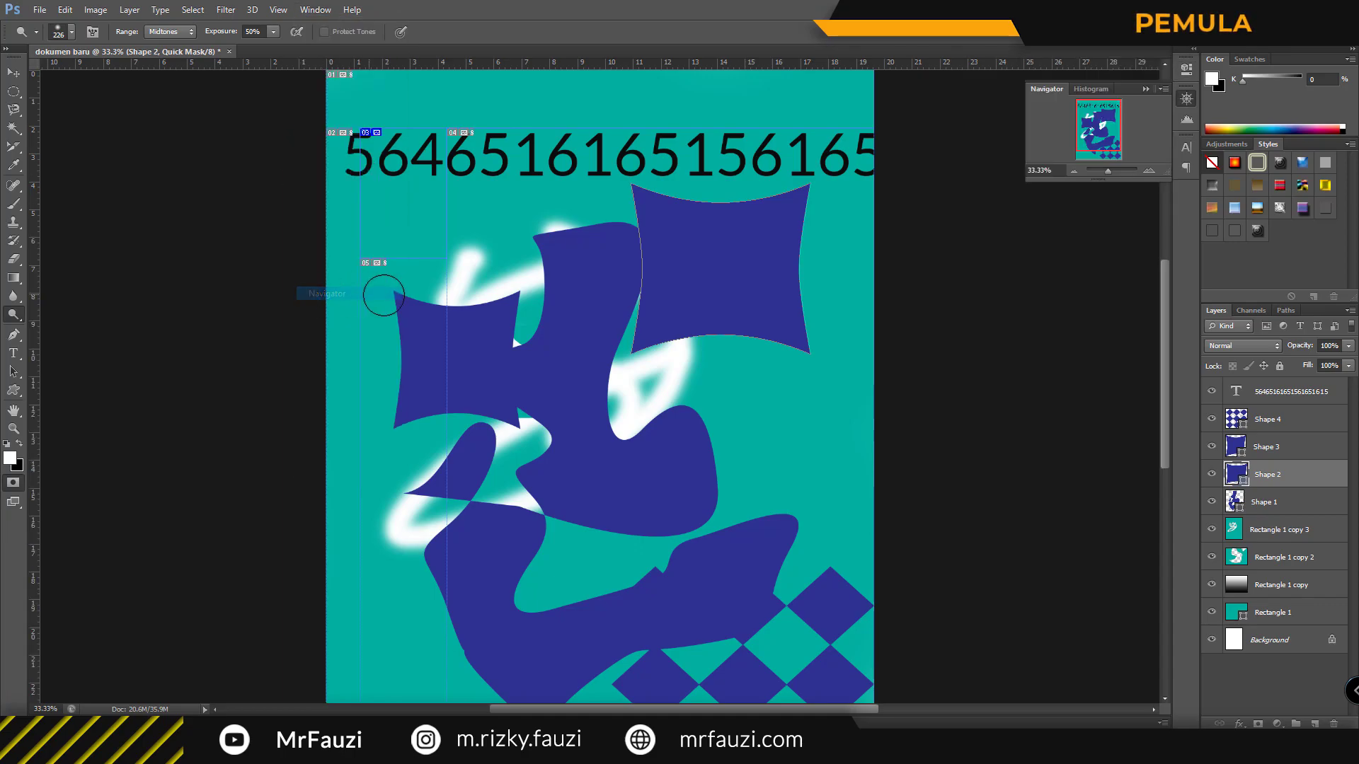
pyautogui.click(14, 72)
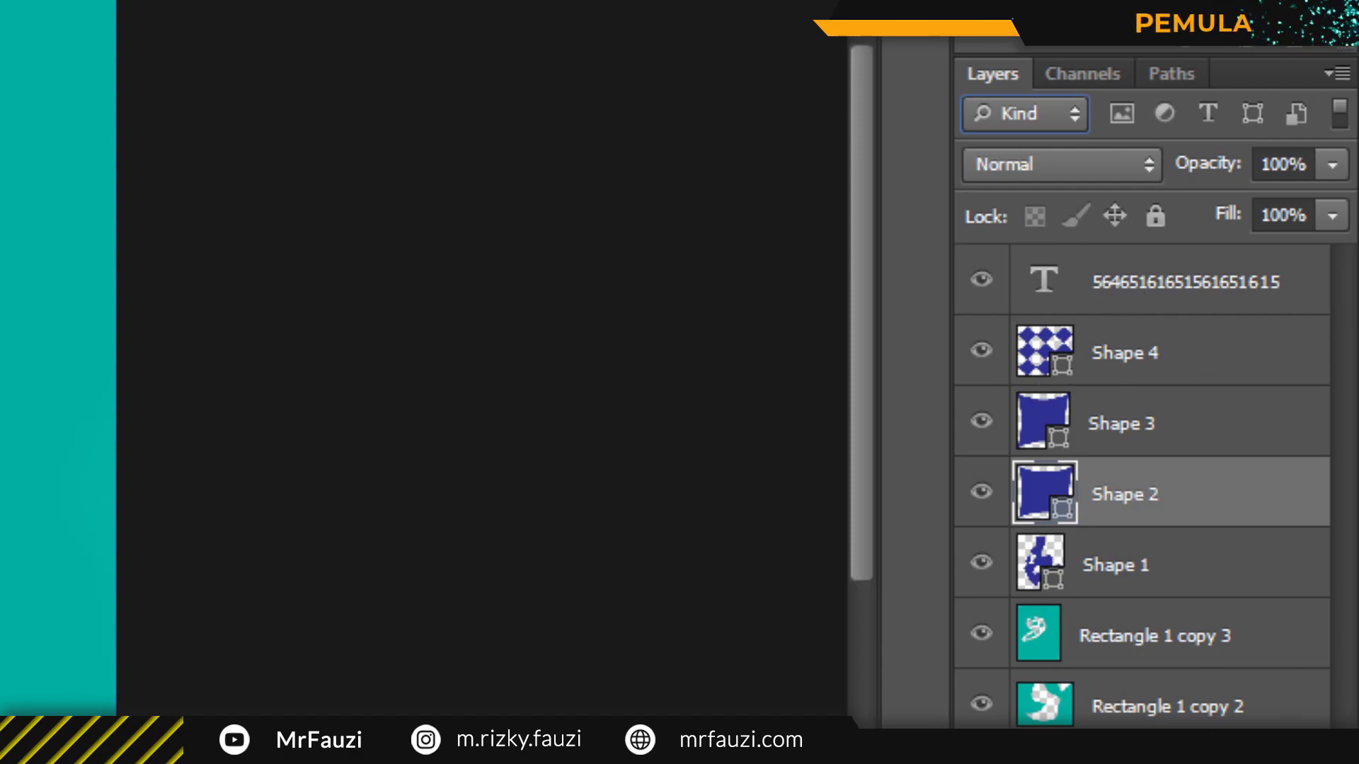
pyautogui.click(1122, 106)
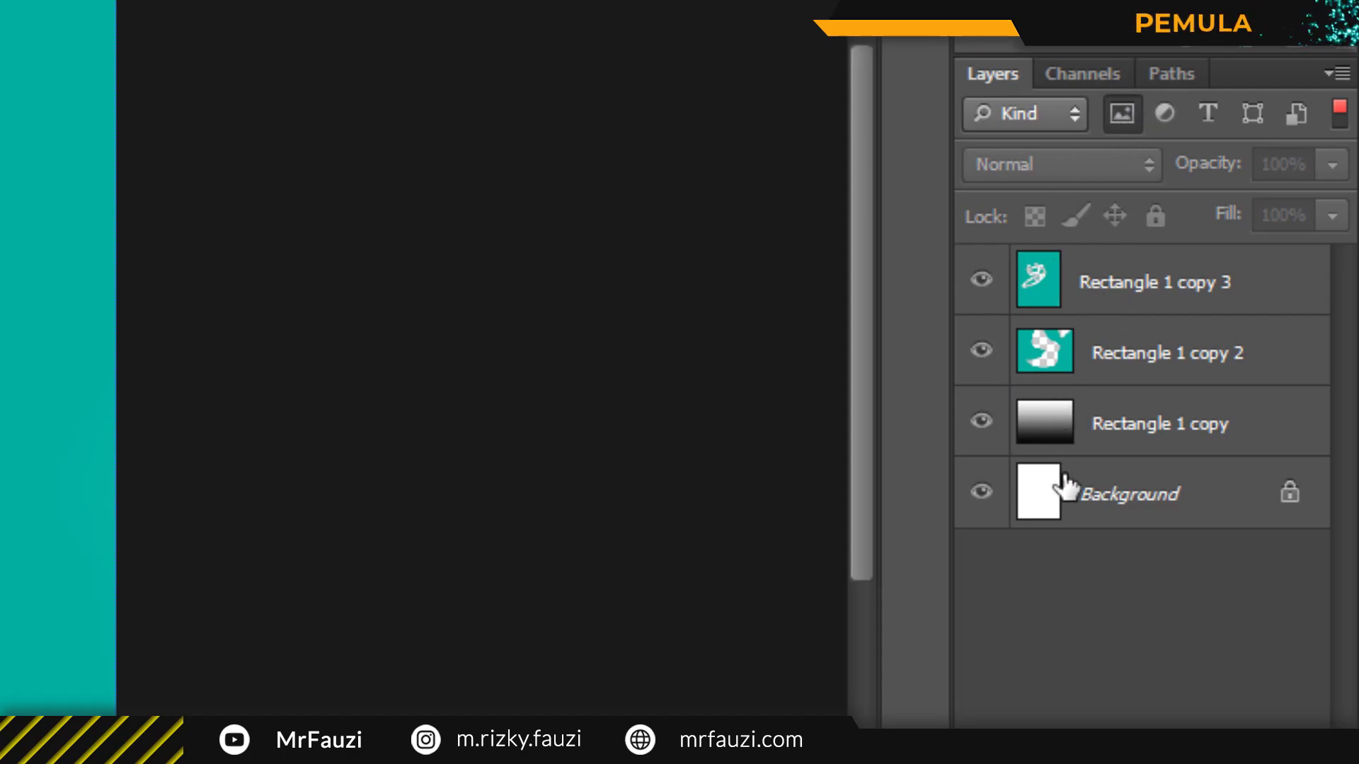
pyautogui.click(1112, 114)
pyautogui.click(1160, 112)
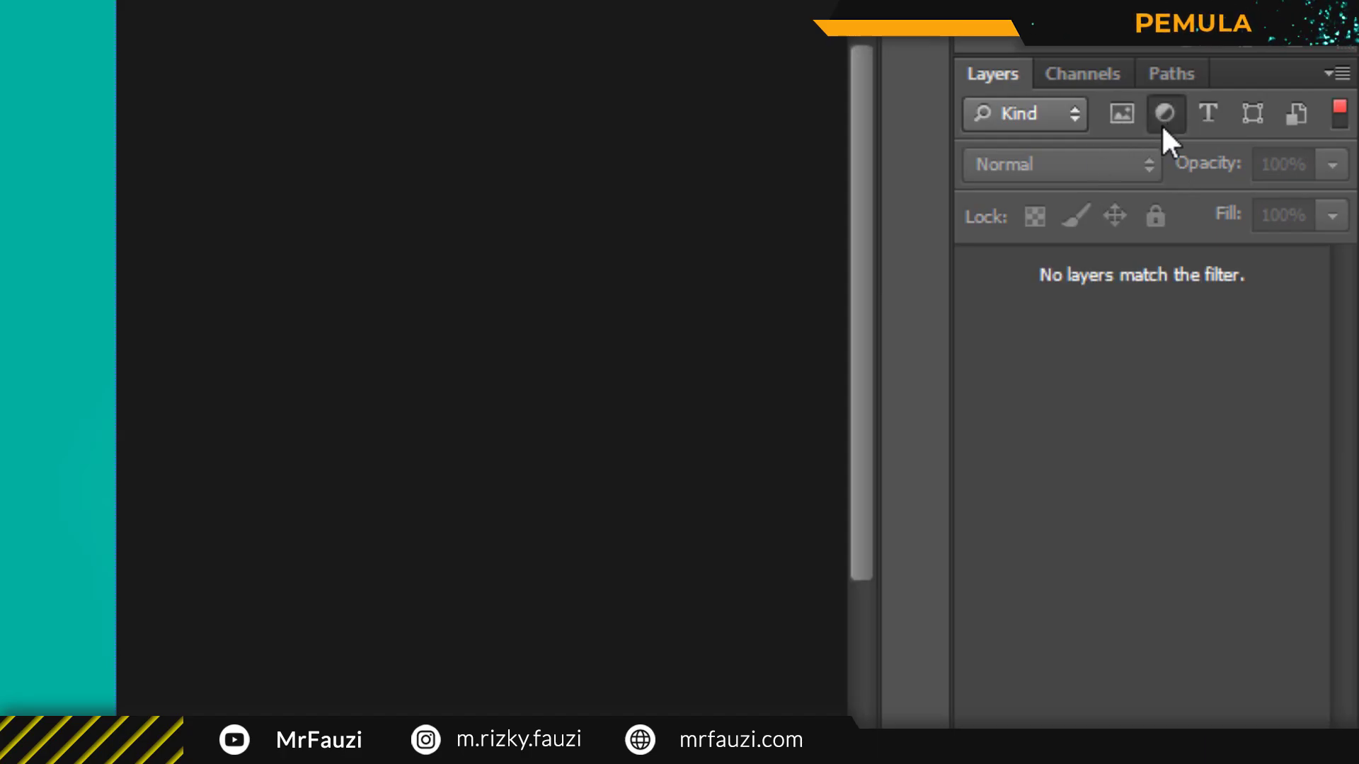
pyautogui.click(1162, 125)
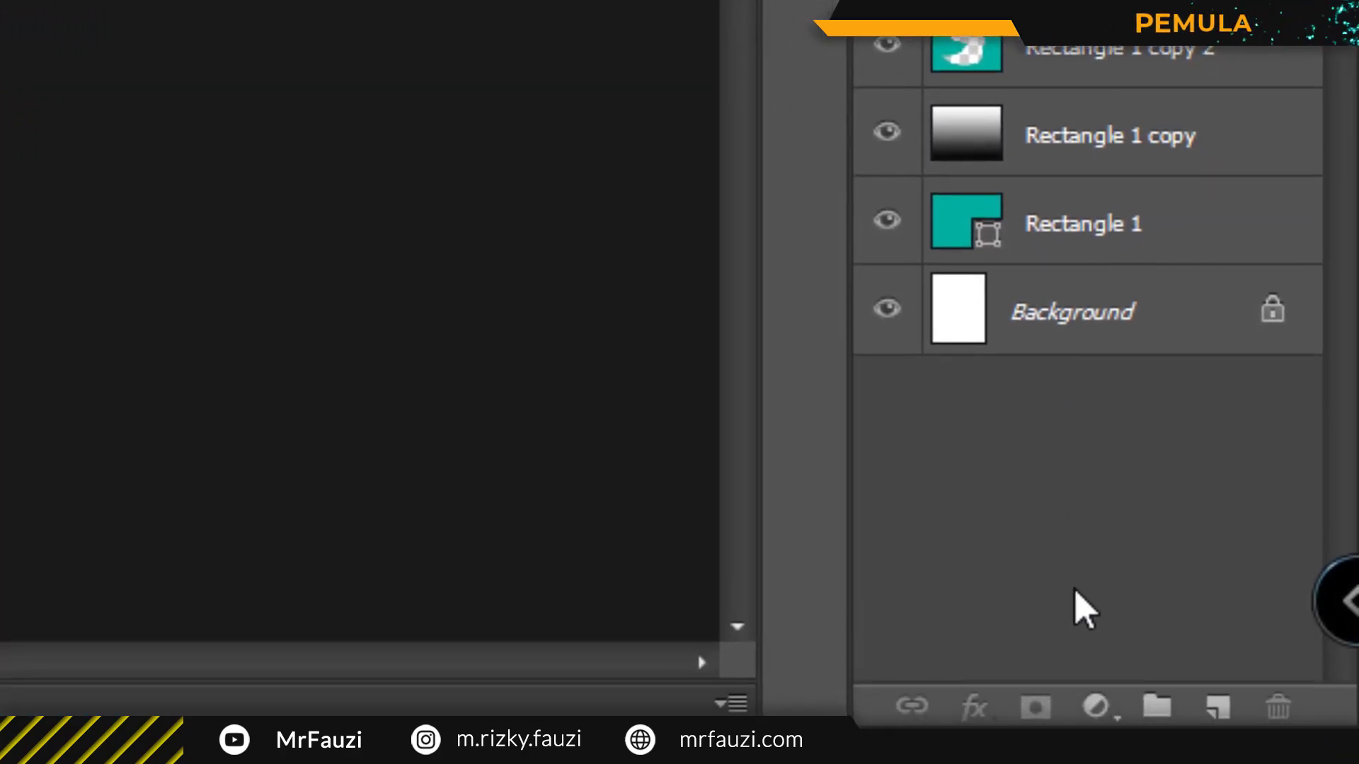
# Add a Brightness/Contrast adjustment layer and two Color Balance adjustment layers.
pyautogui.click(1097, 708)
pyautogui.click(1047, 10)
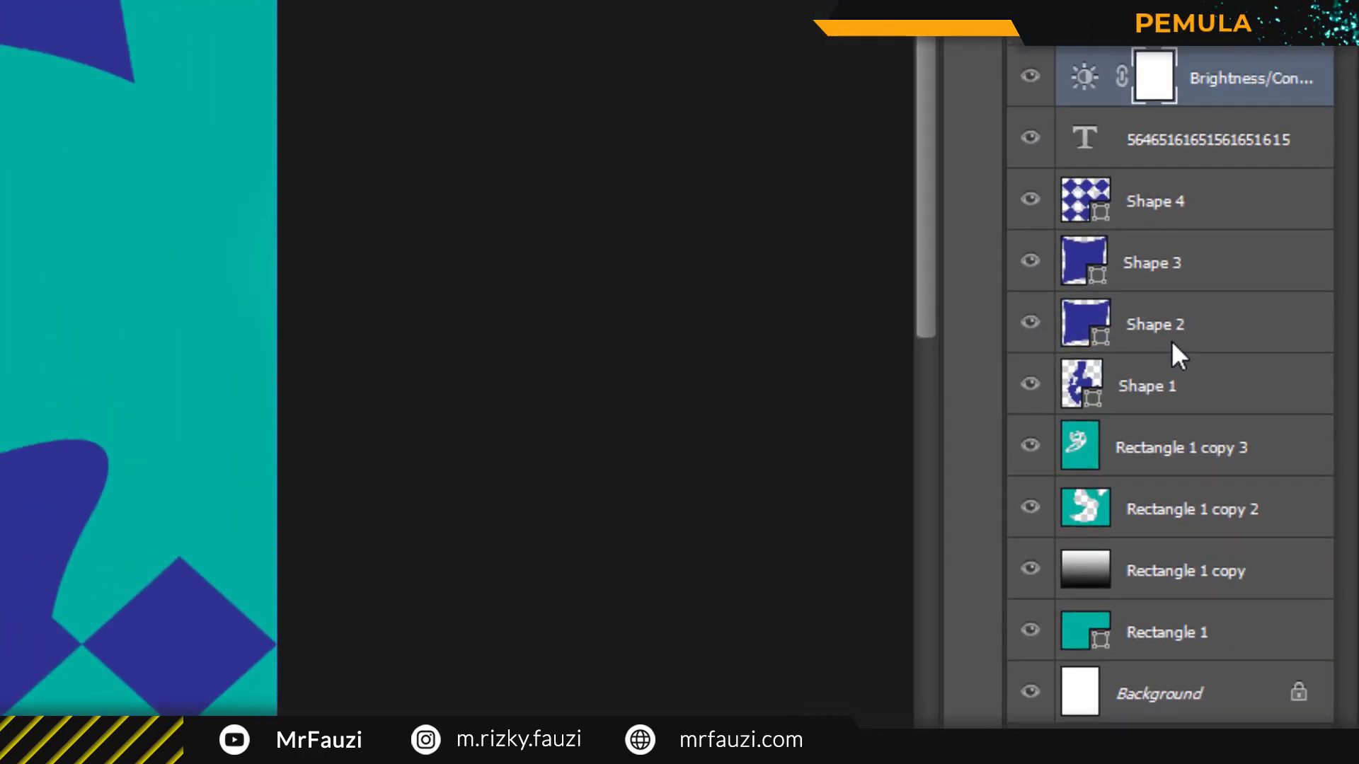
pyautogui.click(1132, 736)
pyautogui.click(1168, 650)
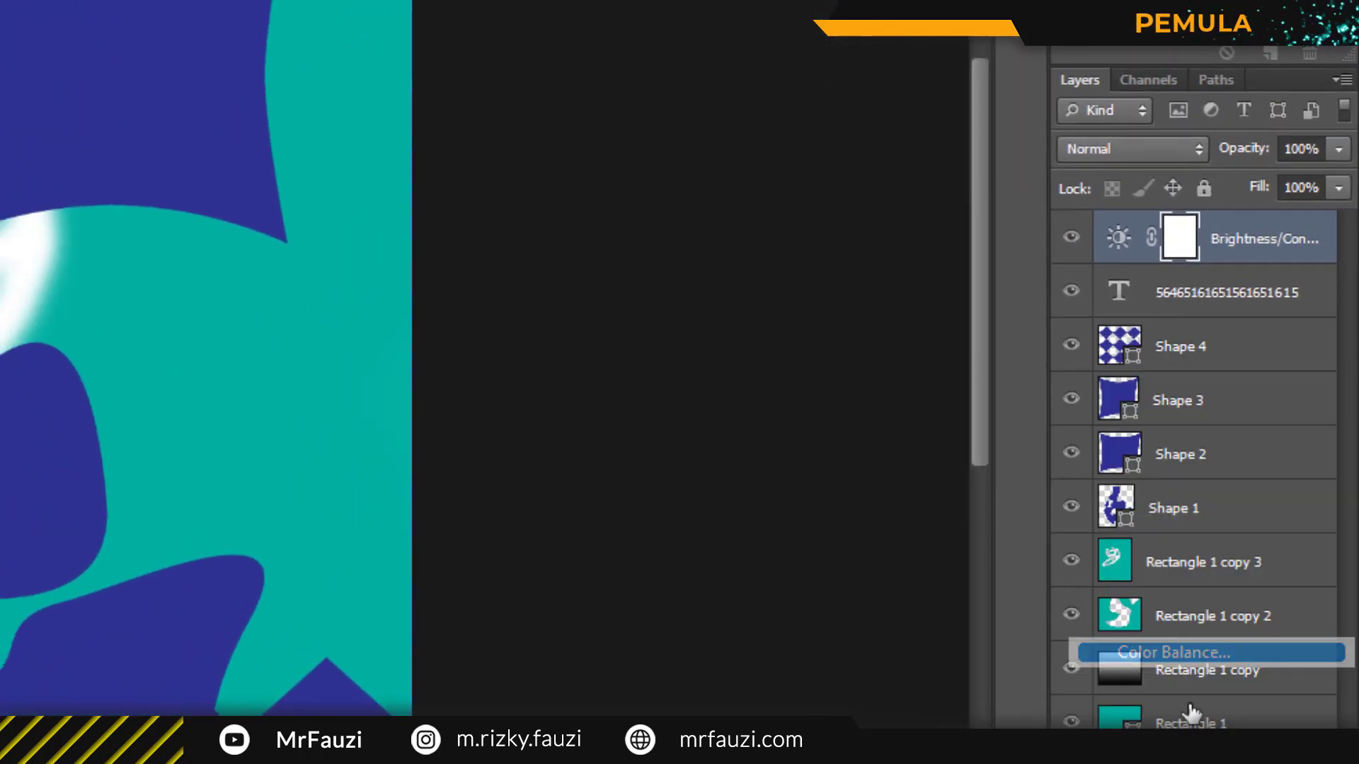
pyautogui.click(1132, 736)
pyautogui.click(1182, 655)
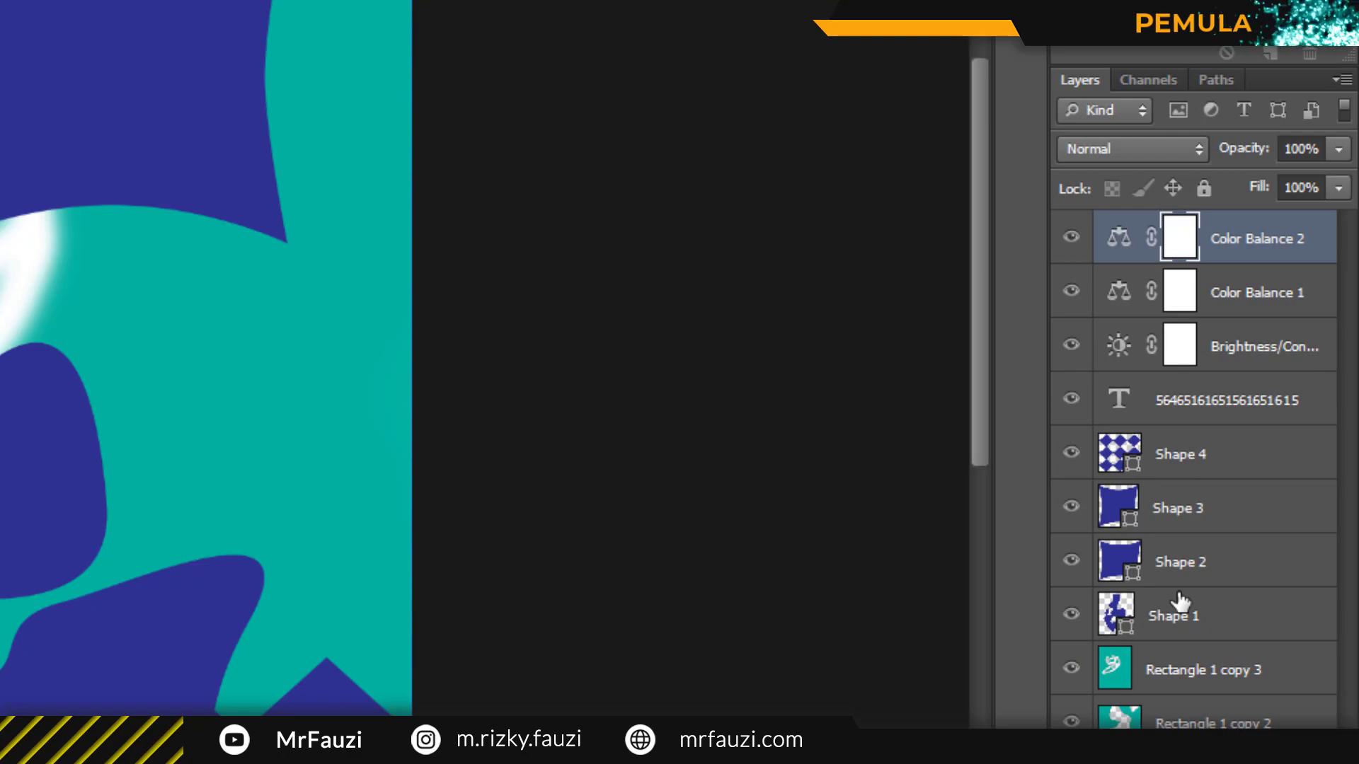
# Filter the Layers panel by adjustment, text, shape and smart-object kinds, clearing each.
pyautogui.click(1211, 111)
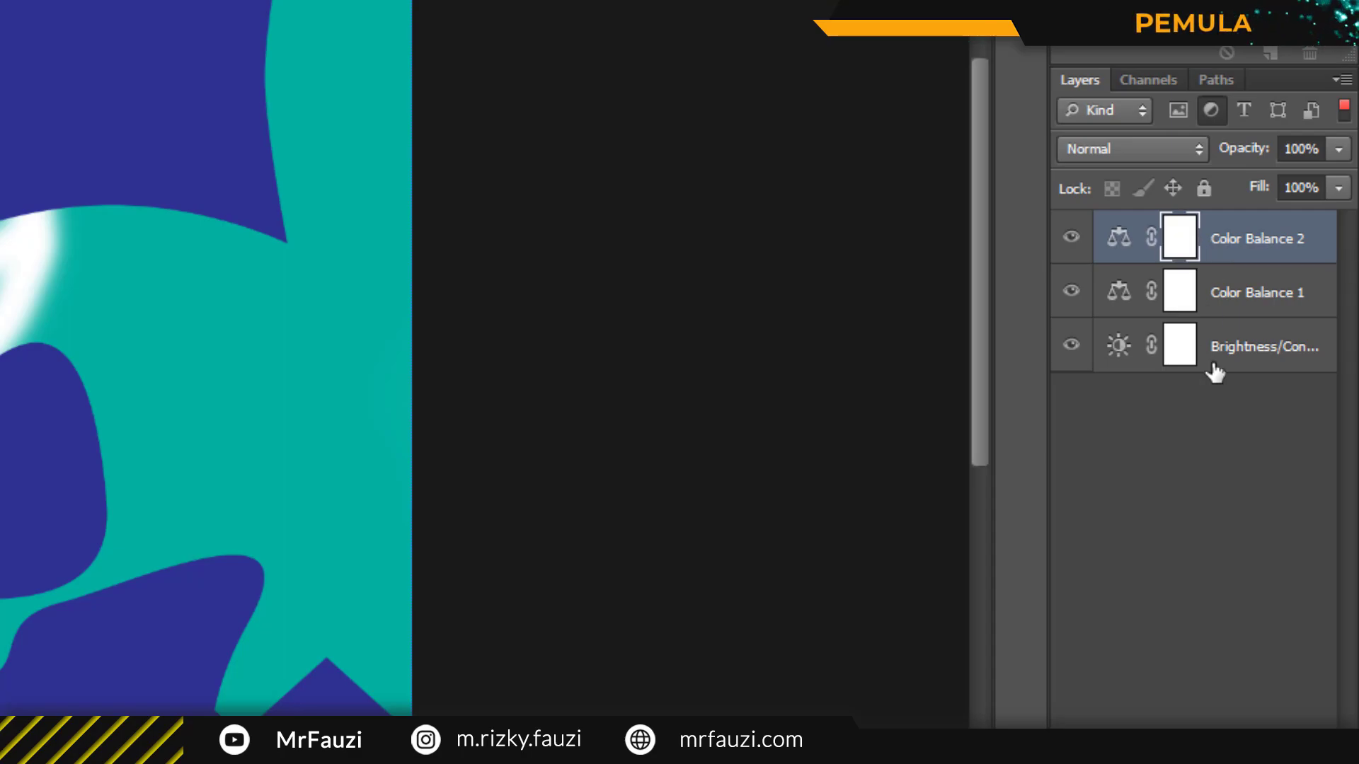
pyautogui.click(1240, 113)
pyautogui.click(1209, 107)
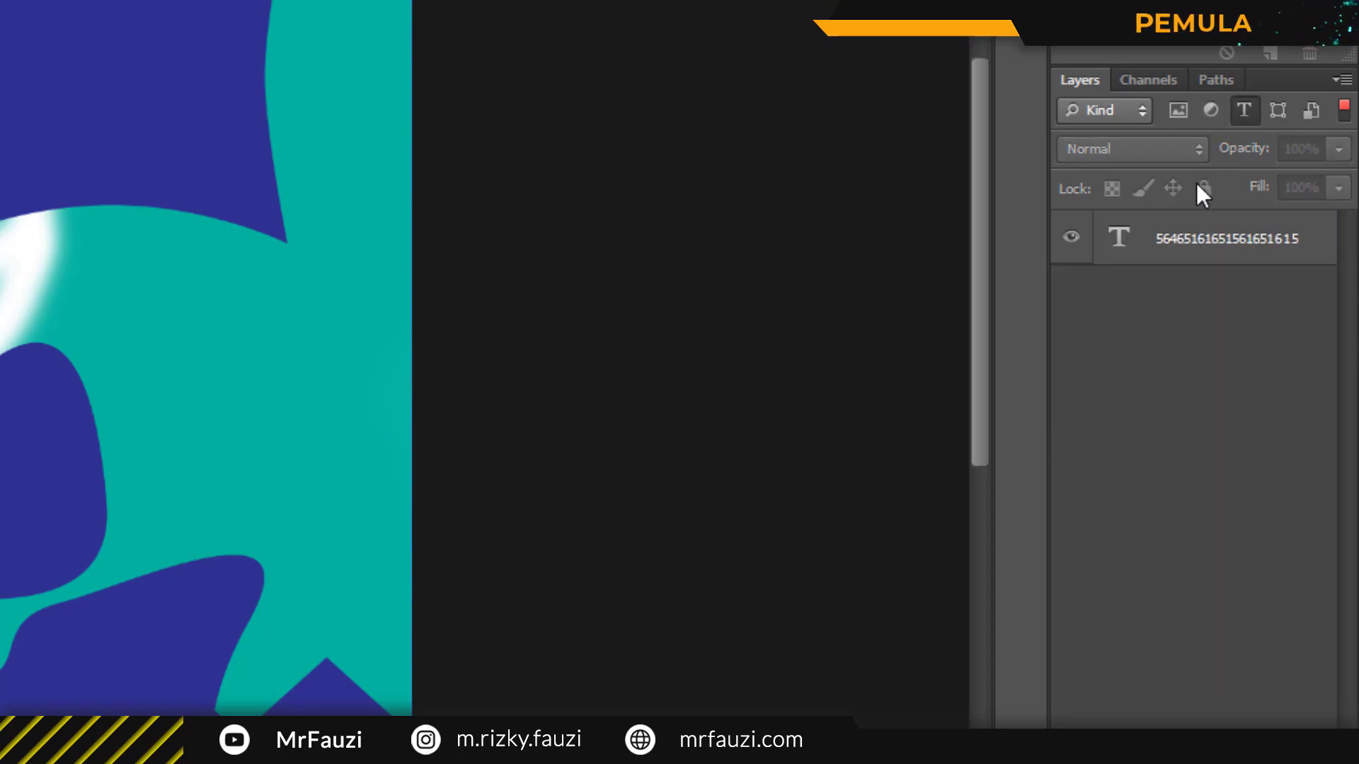
pyautogui.click(1239, 104)
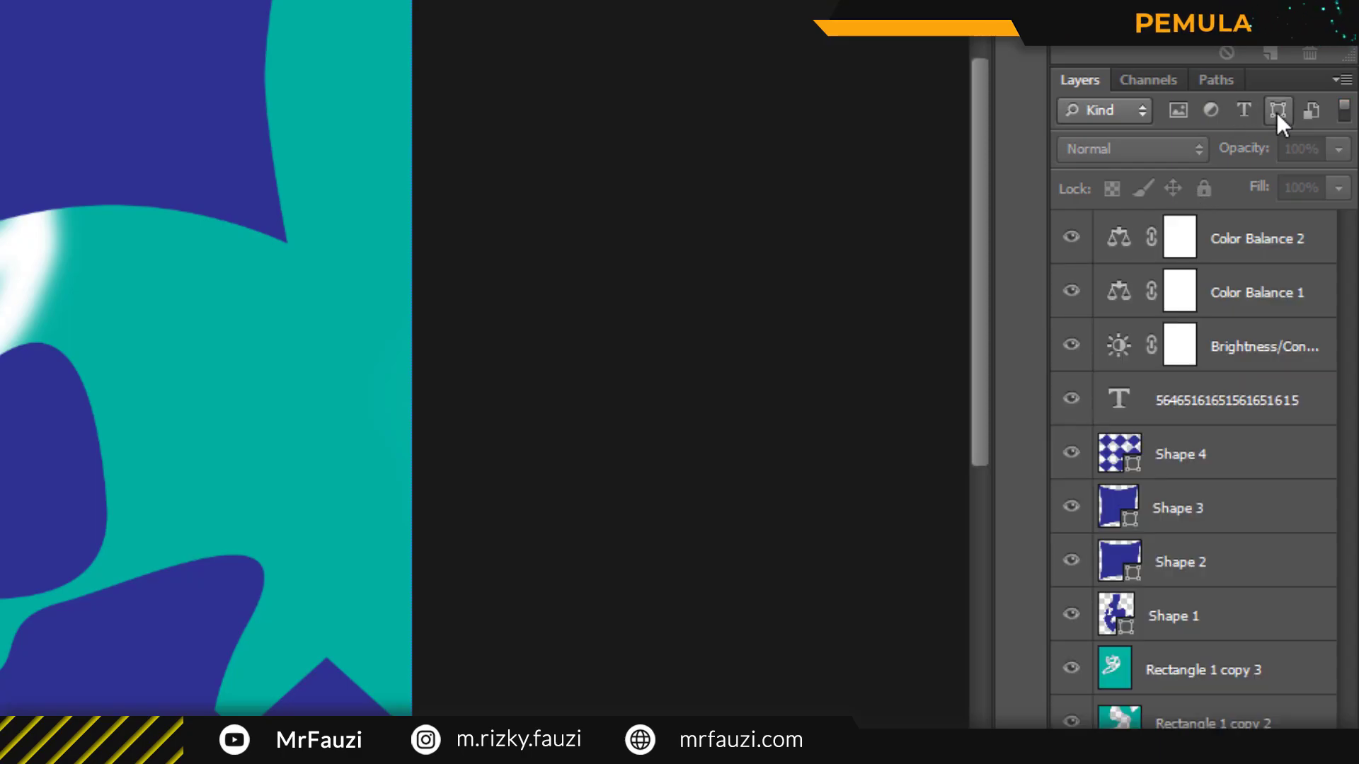
pyautogui.click(1279, 111)
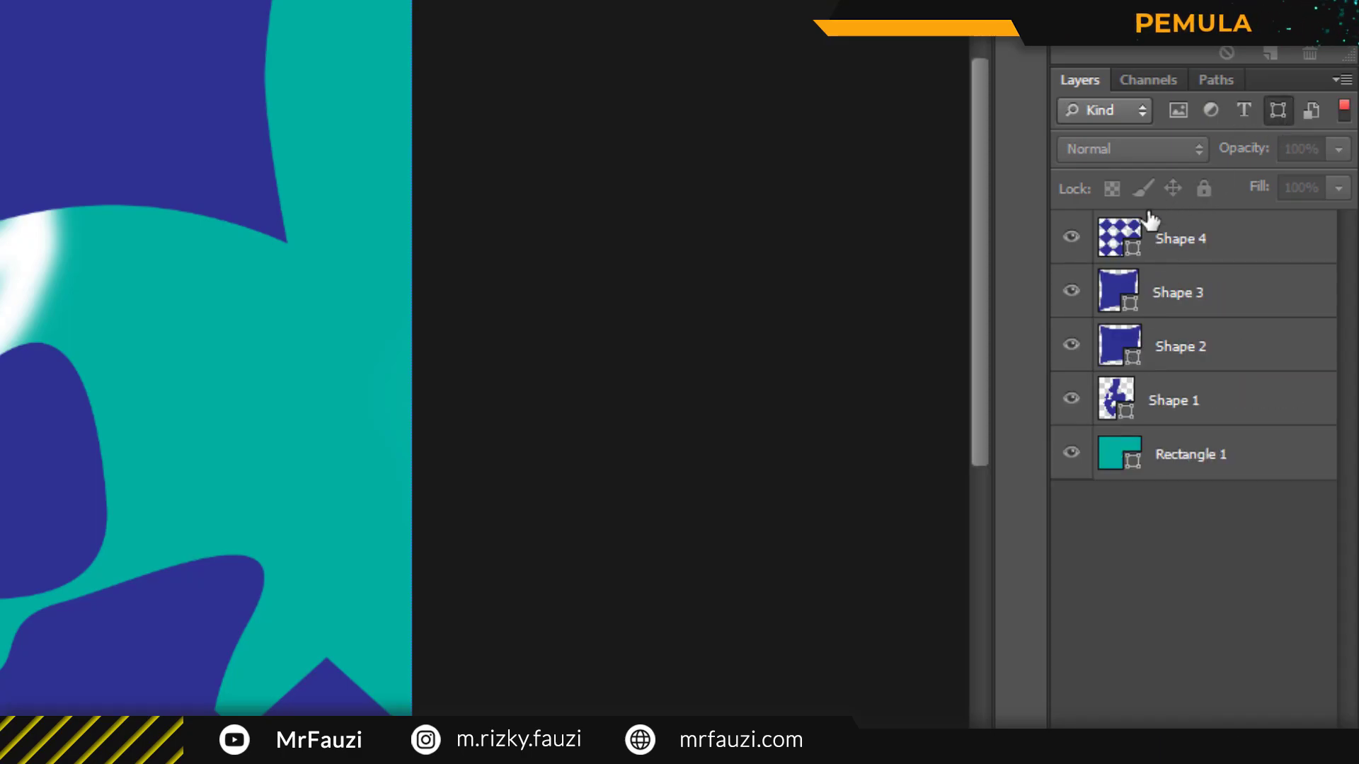
pyautogui.click(1278, 114)
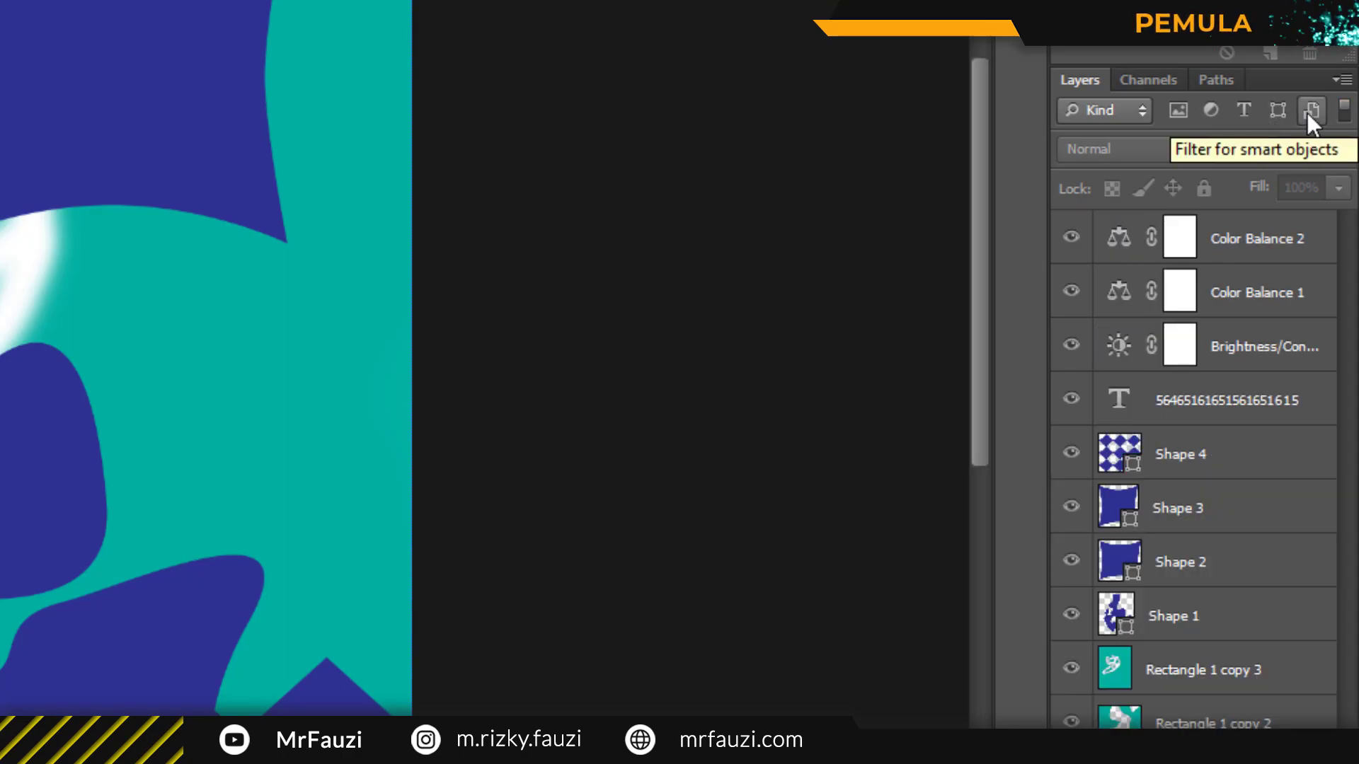
pyautogui.click(1306, 112)
pyautogui.click(1306, 112)
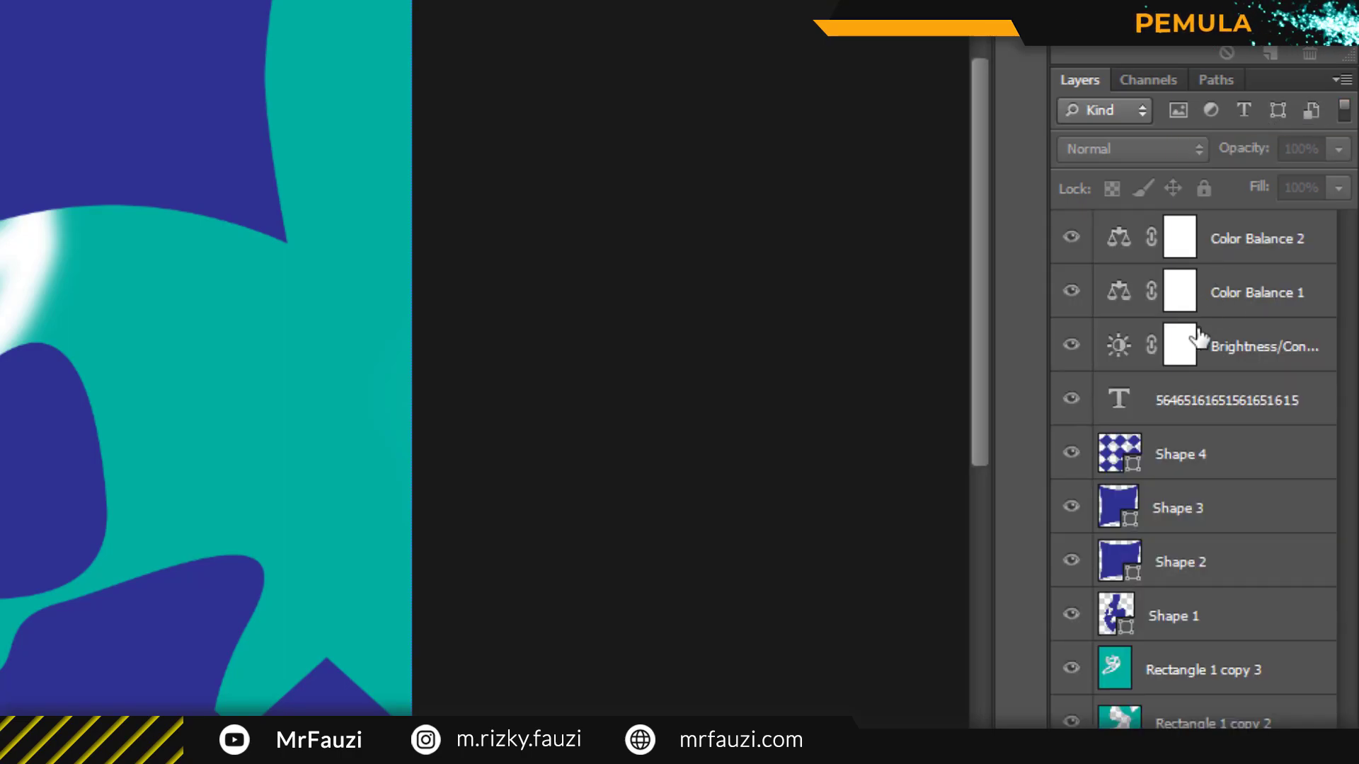
# Convert the Shape 3 layer to a smart object.
pyautogui.click(1158, 473)
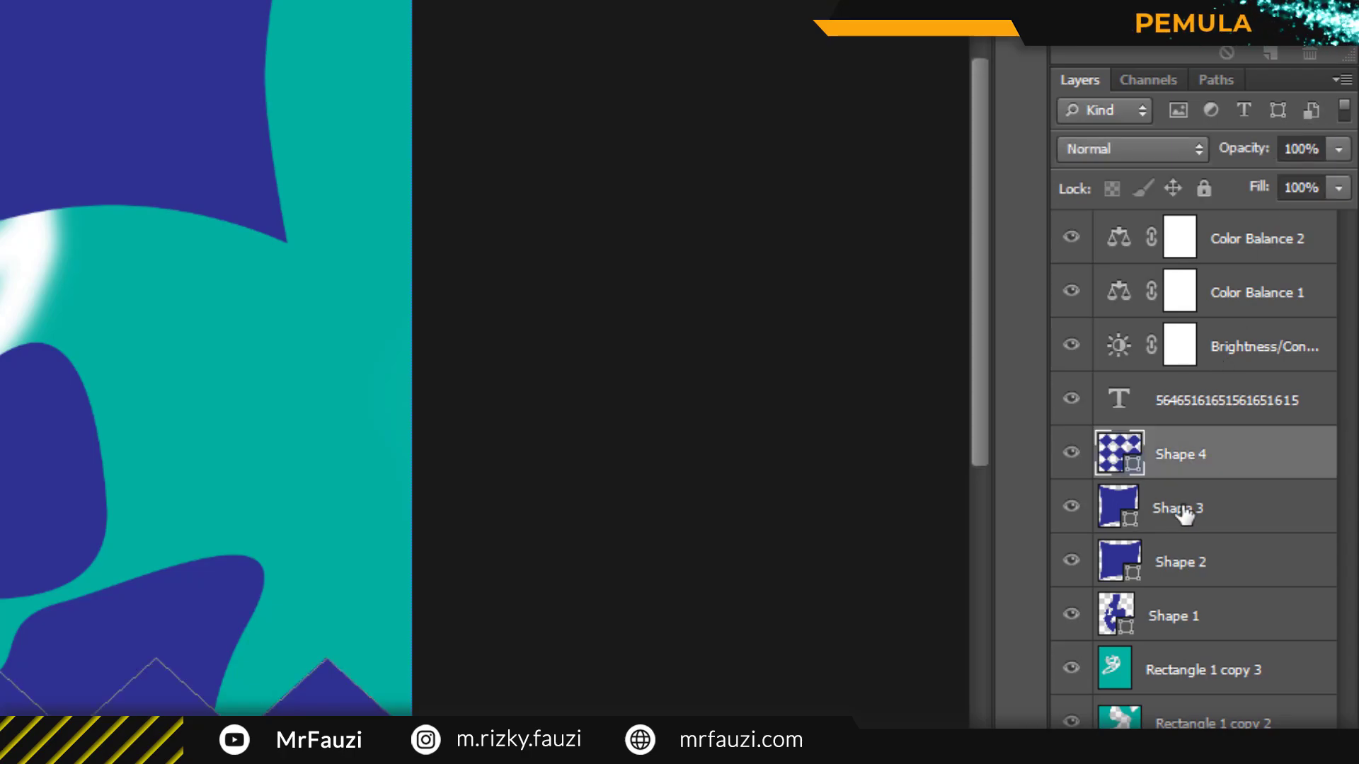
pyautogui.click(1183, 511)
pyautogui.rightClick(1175, 507)
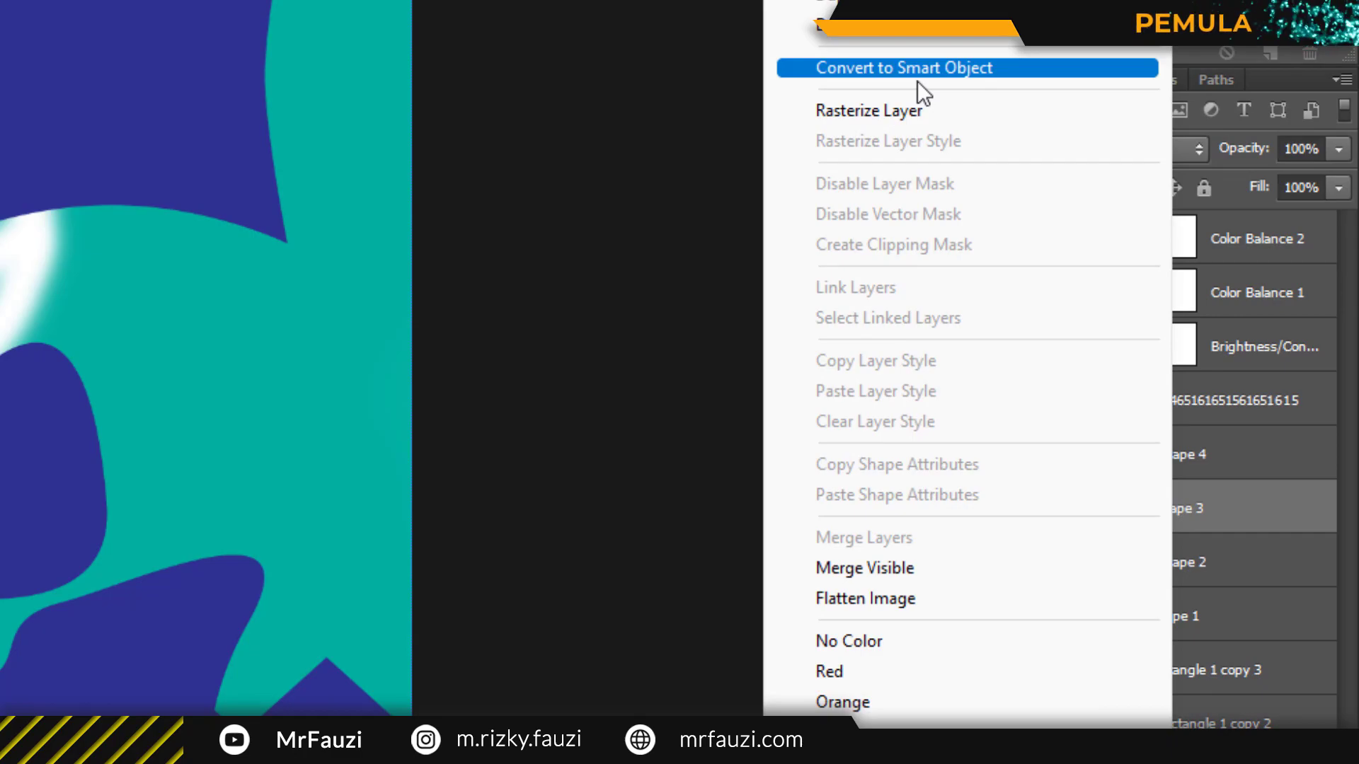
pyautogui.click(917, 81)
# Confirm Shape 3 with the smart-object filter, then show the full layer list.
pyautogui.click(1310, 110)
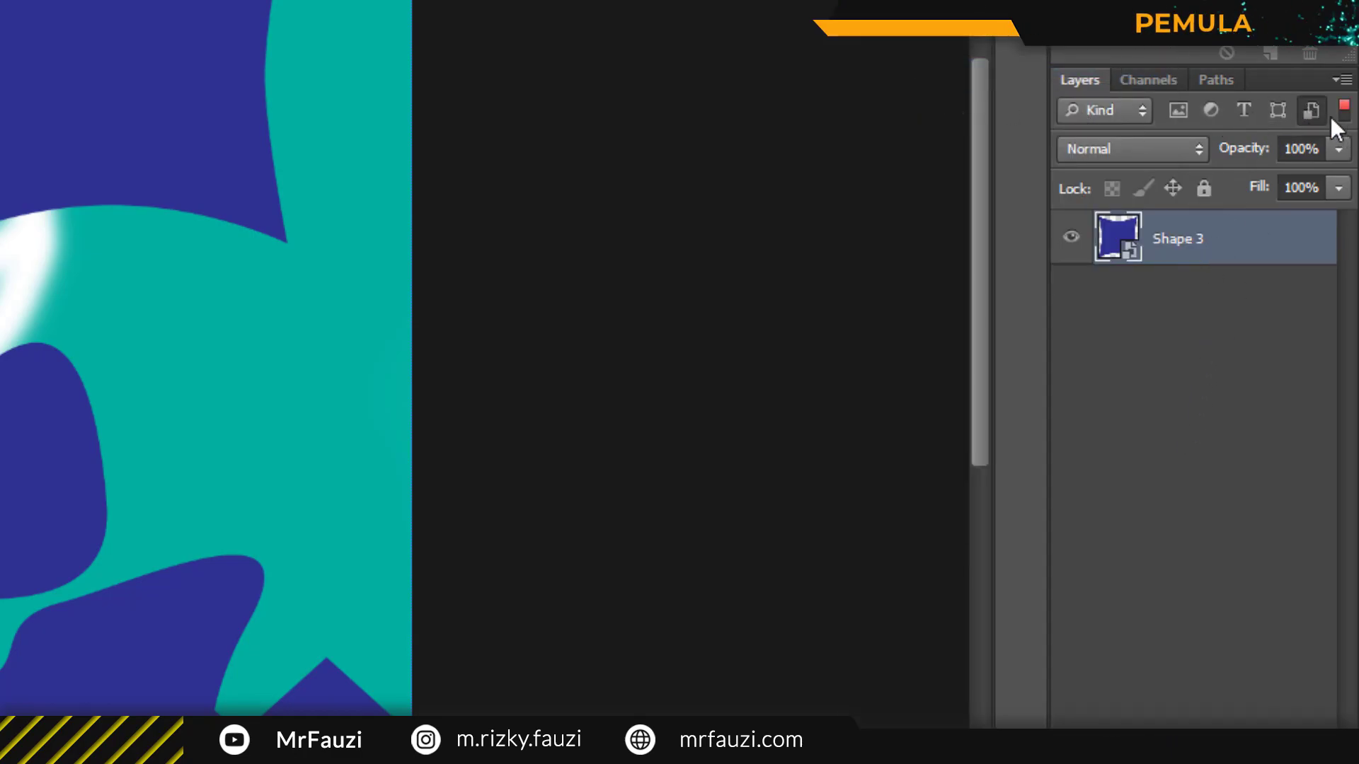
pyautogui.click(1307, 108)
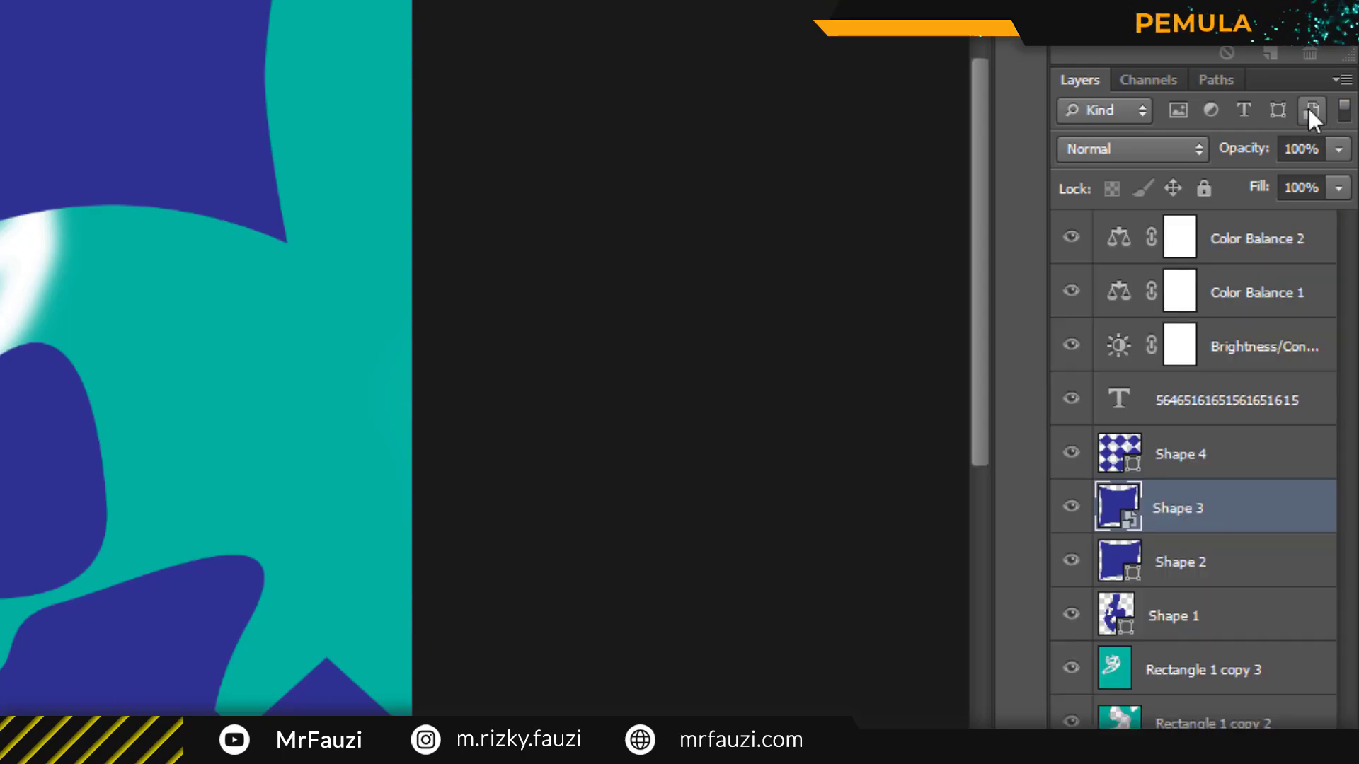
pyautogui.click(1309, 109)
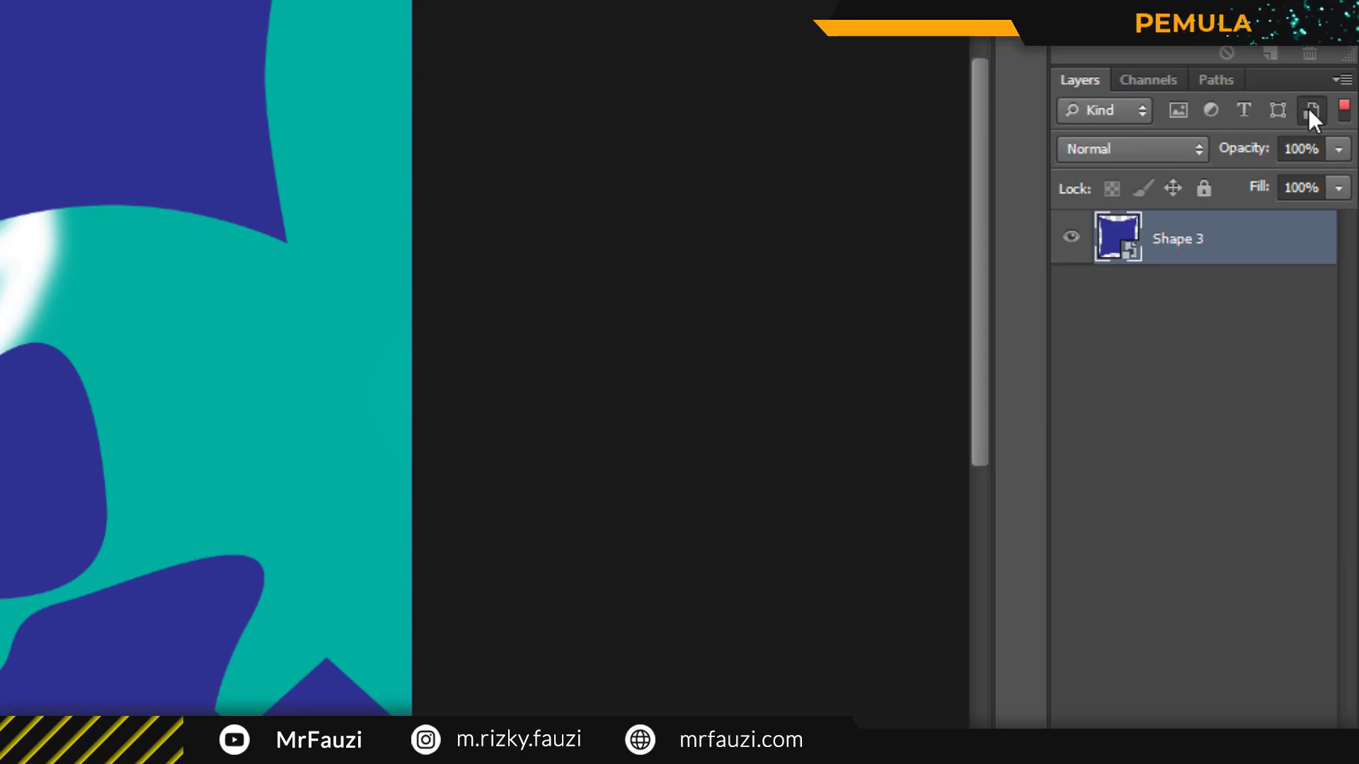
pyautogui.click(1308, 108)
pyautogui.click(1311, 109)
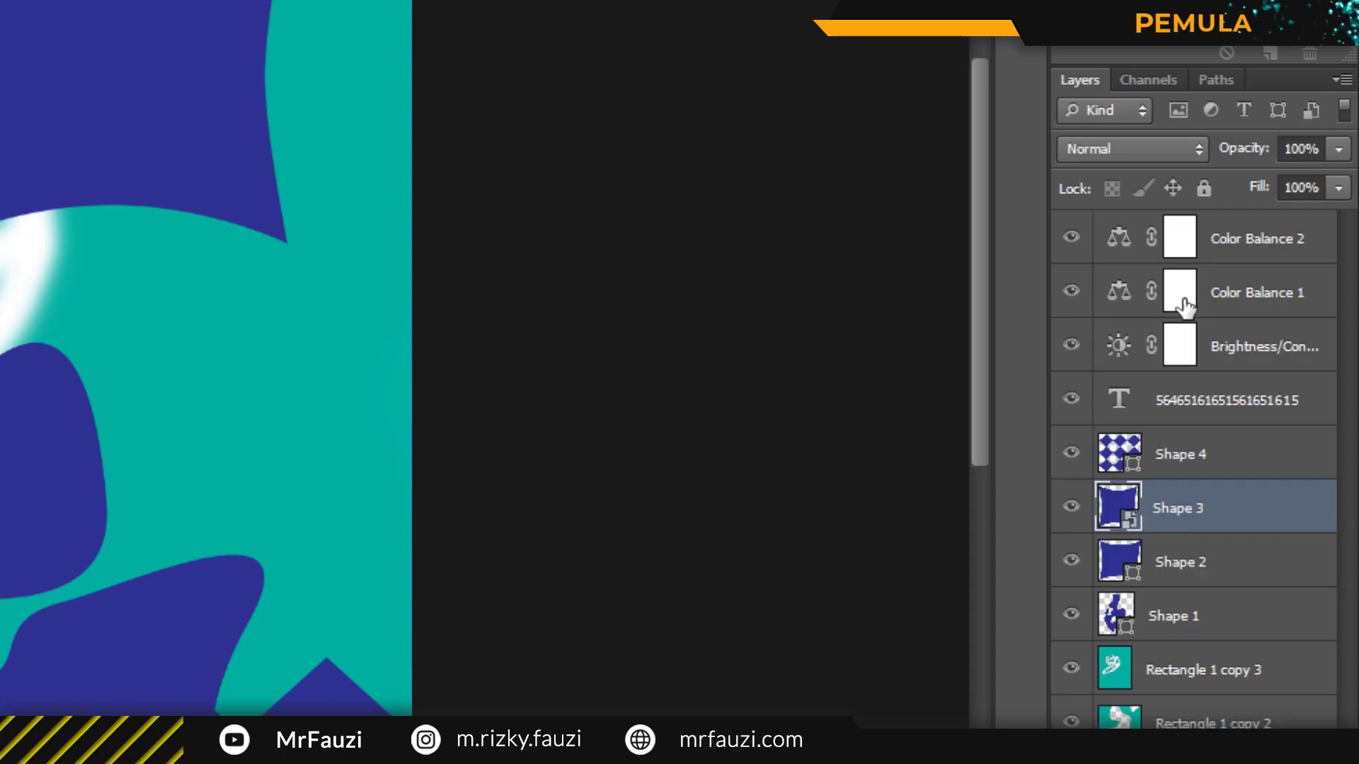
pyautogui.click(1122, 147)
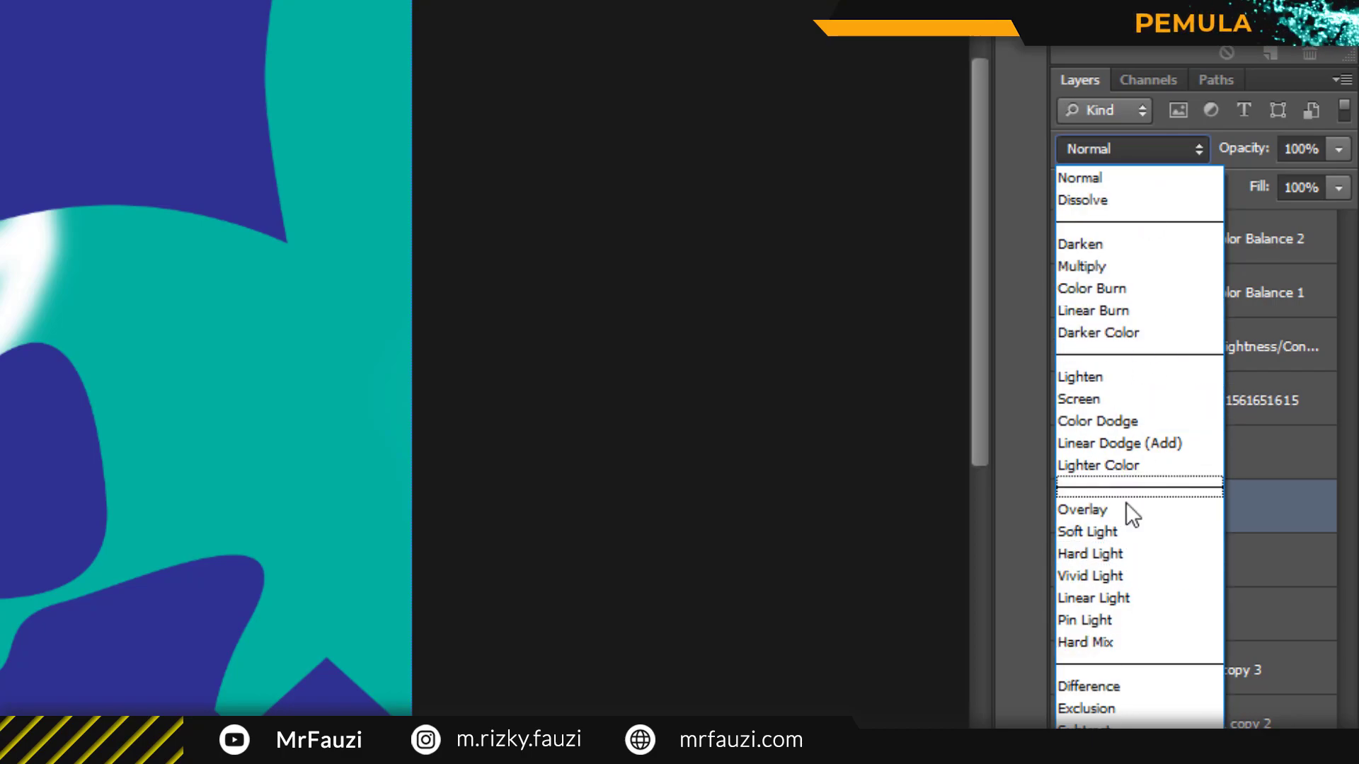
# Keep Shape 3's blend mode at Normal and lower its opacity to about 54%.
pyautogui.click(1259, 220)
pyautogui.click(1339, 149)
pyautogui.moveTo(1339, 179)
pyautogui.mouseDown()
pyautogui.moveTo(1276, 179)
pyautogui.moveTo(1345, 185)
pyautogui.moveTo(1300, 177)
pyautogui.mouseUp()
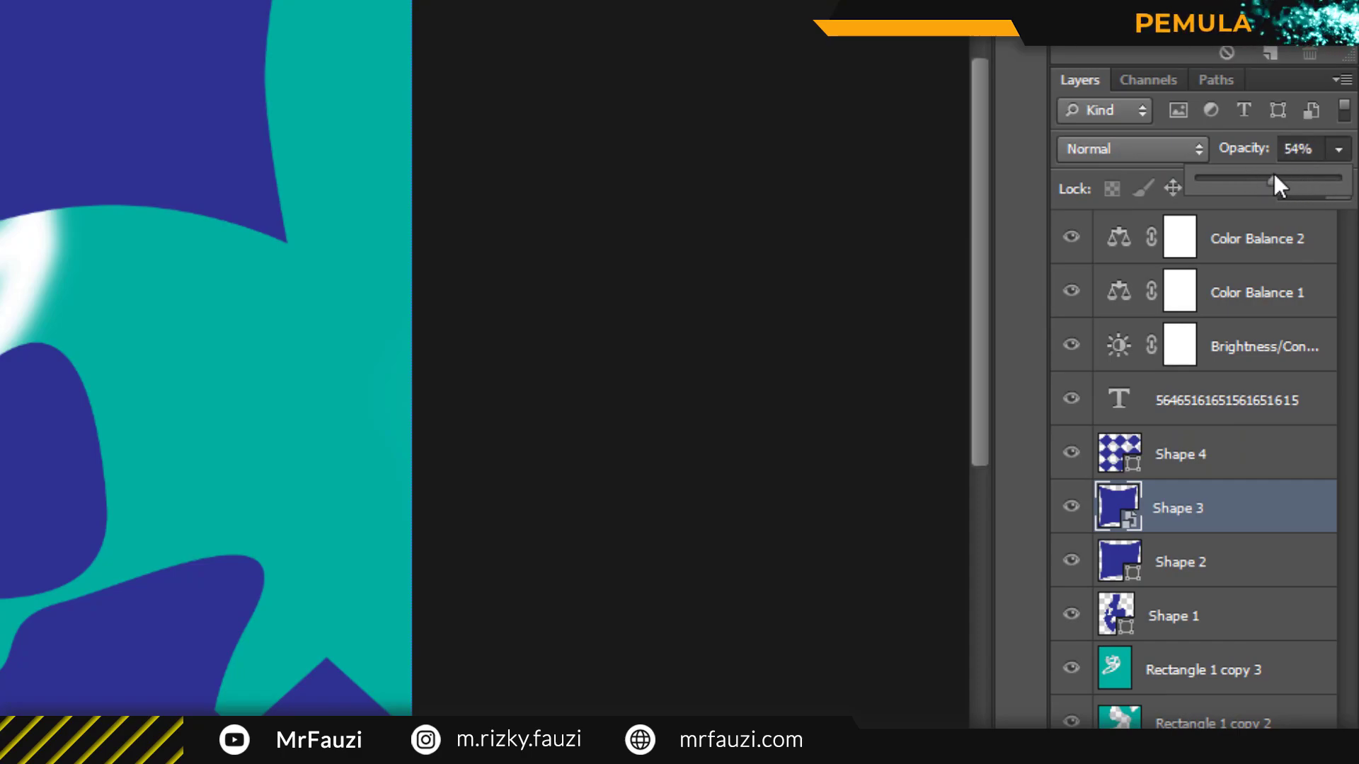
pyautogui.click(1114, 248)
# Lock only Shape 4's position, leaving Shape 2 as the active layer.
pyautogui.click(1337, 190)
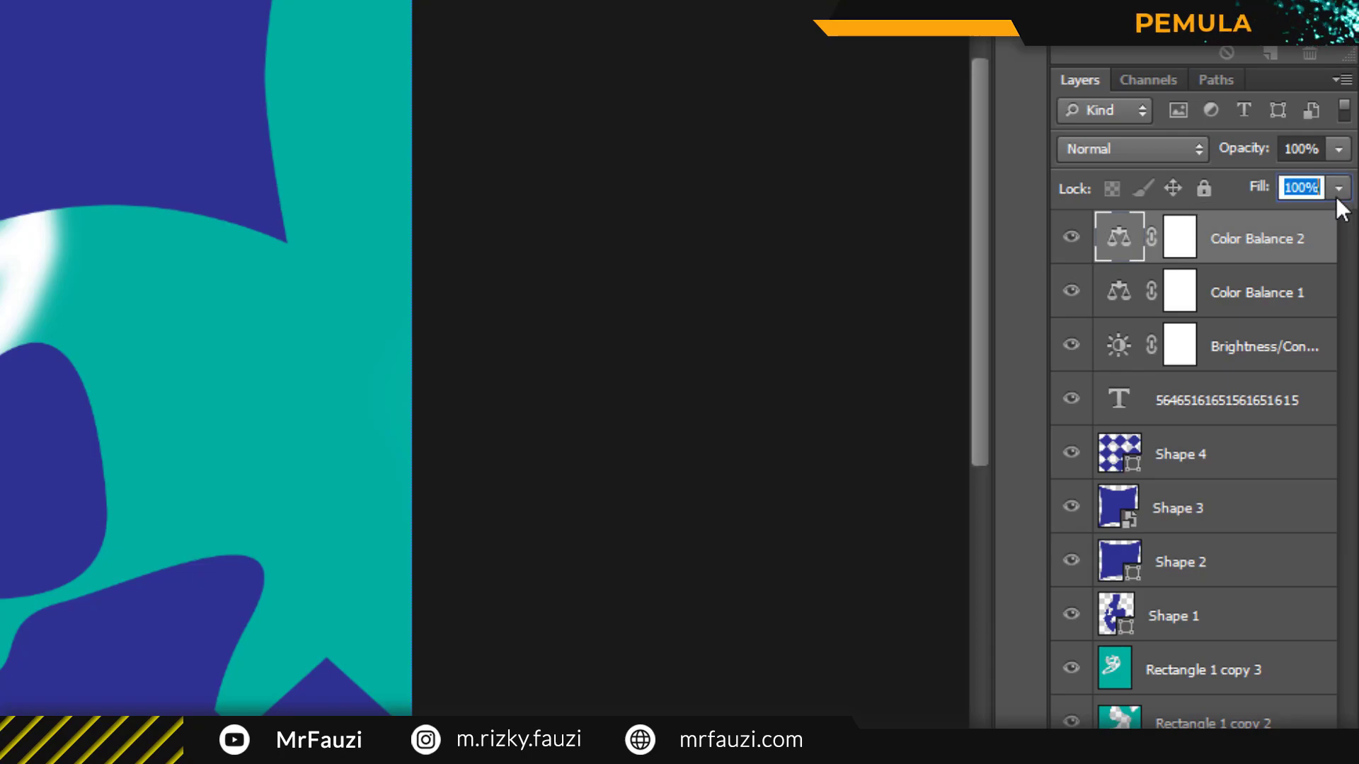
pyautogui.click(1240, 460)
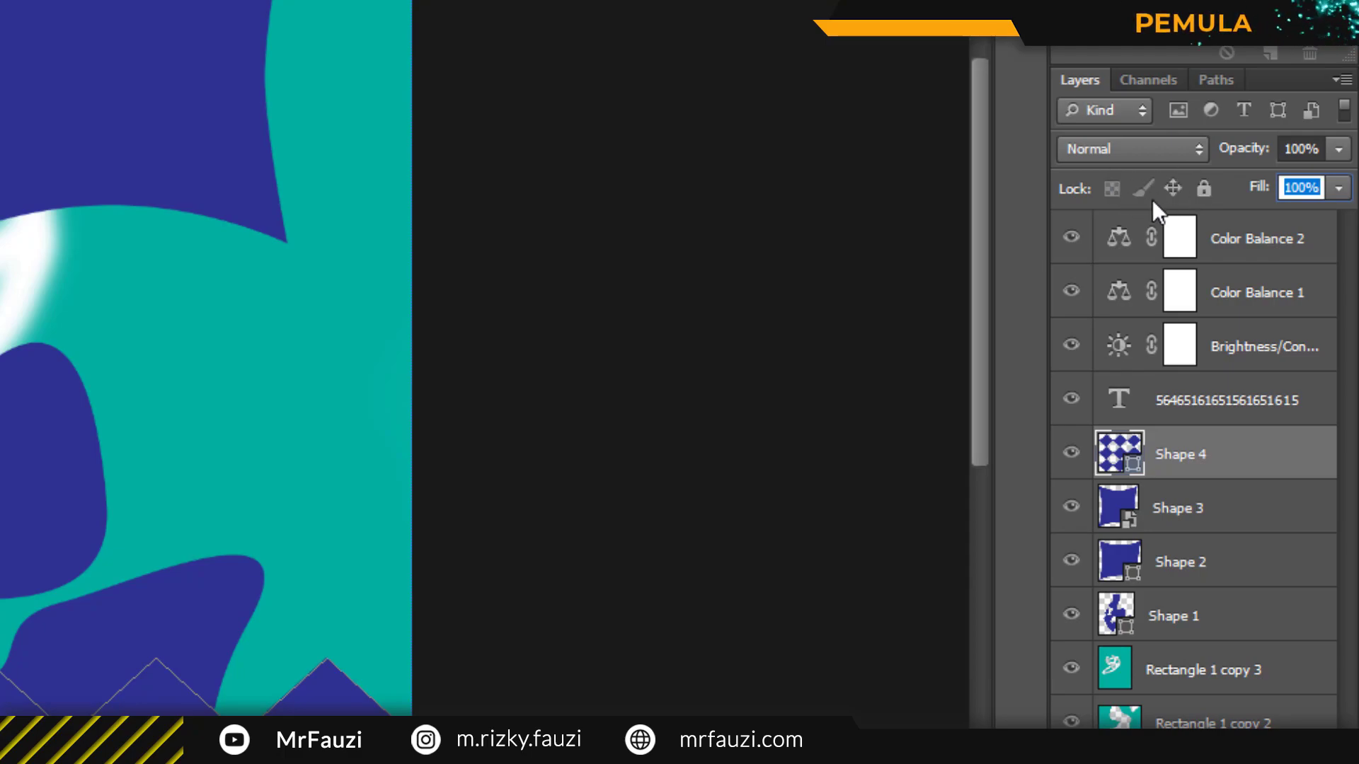
pyautogui.click(1201, 195)
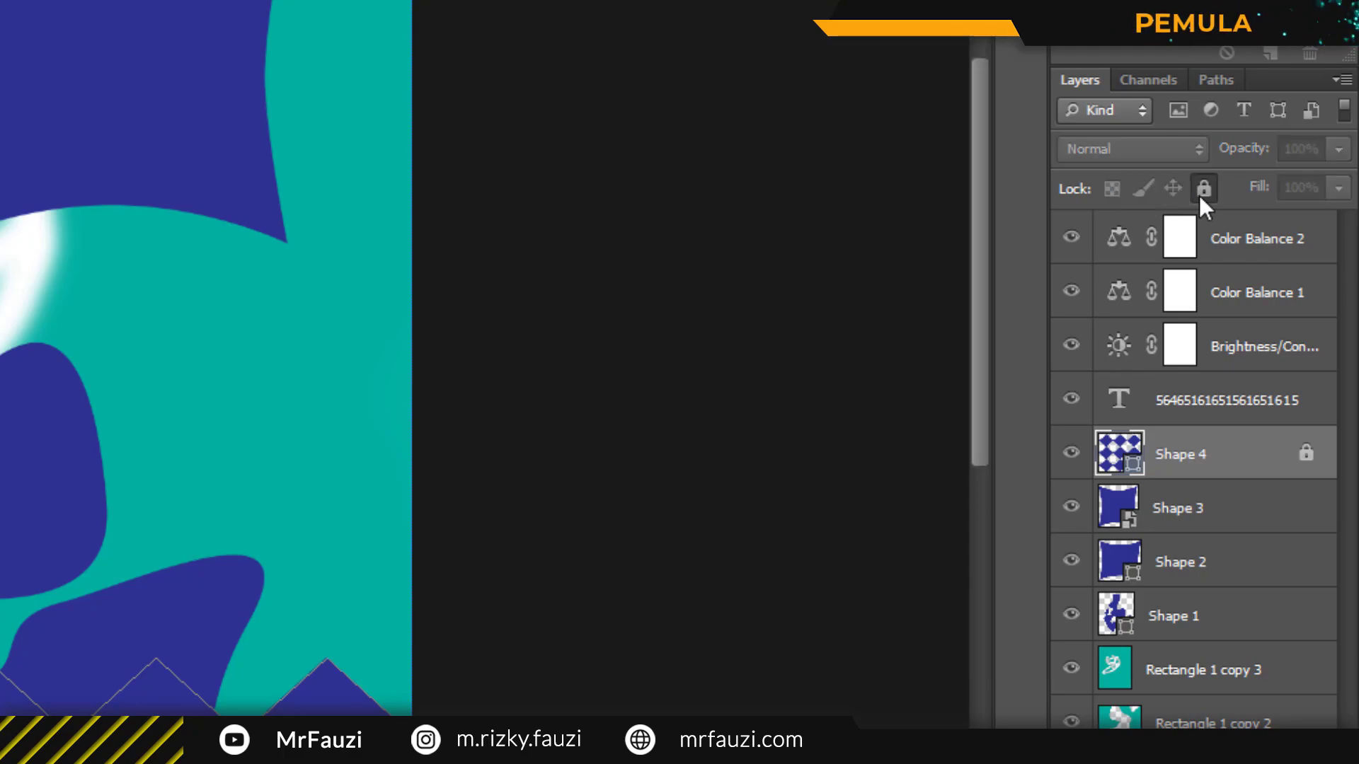
pyautogui.click(1173, 189)
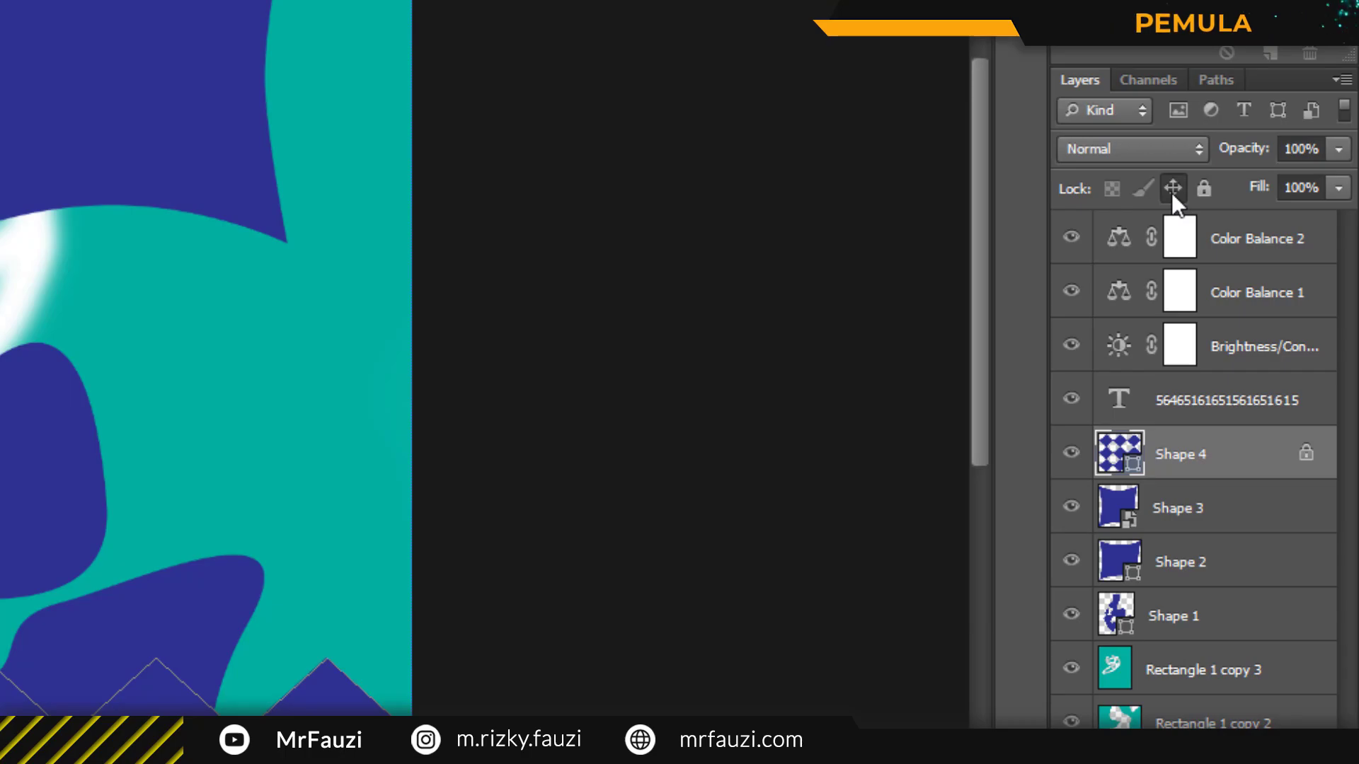
pyautogui.click(1180, 562)
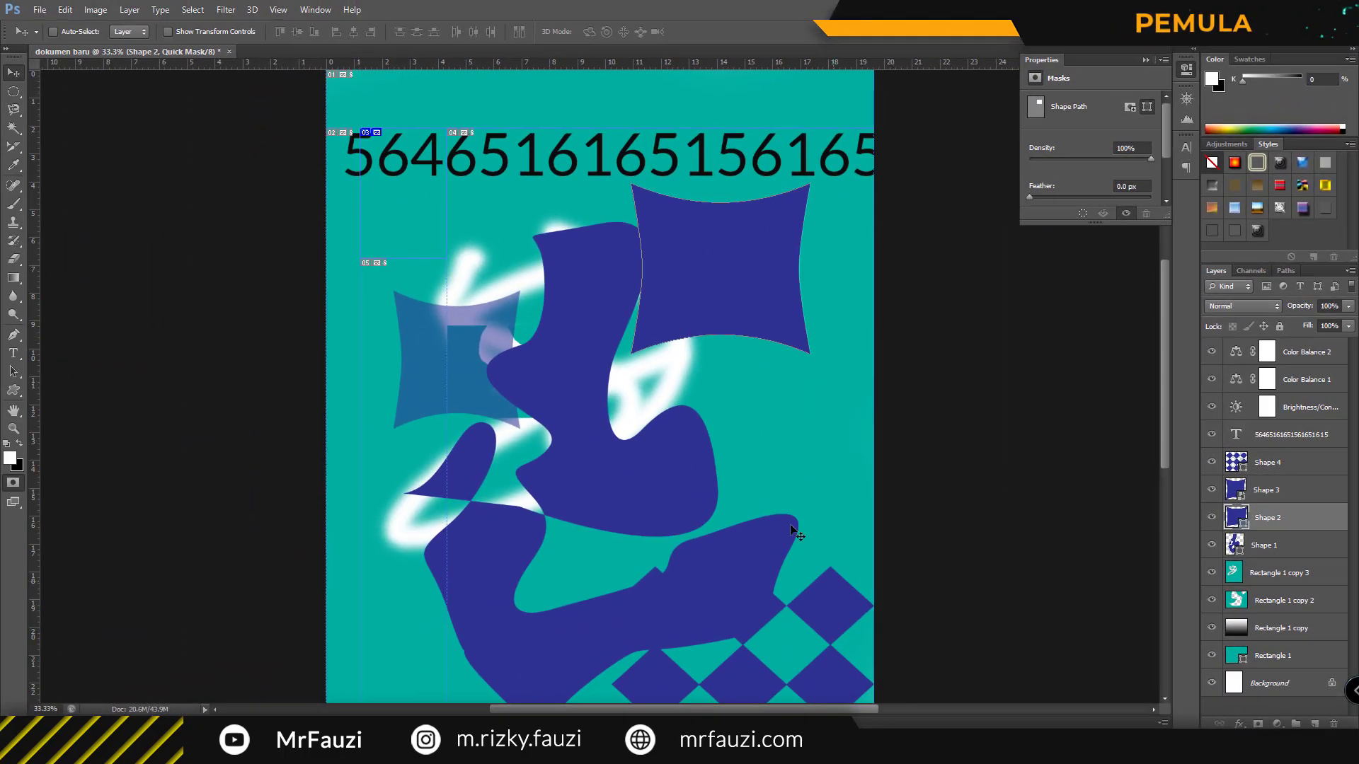
pyautogui.scroll(1, 765, 495)
pyautogui.scroll(1, 734, 476)
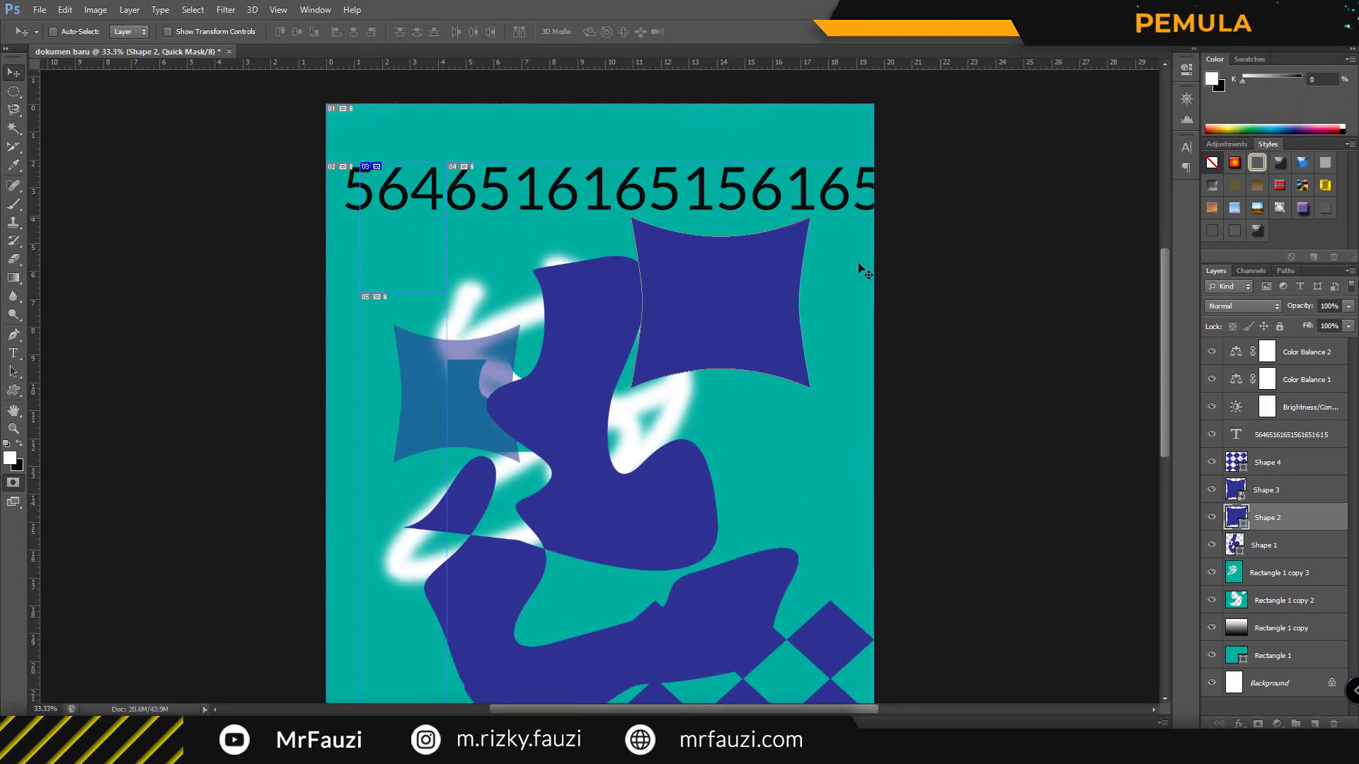
pyautogui.scroll(-2, 728, 389)
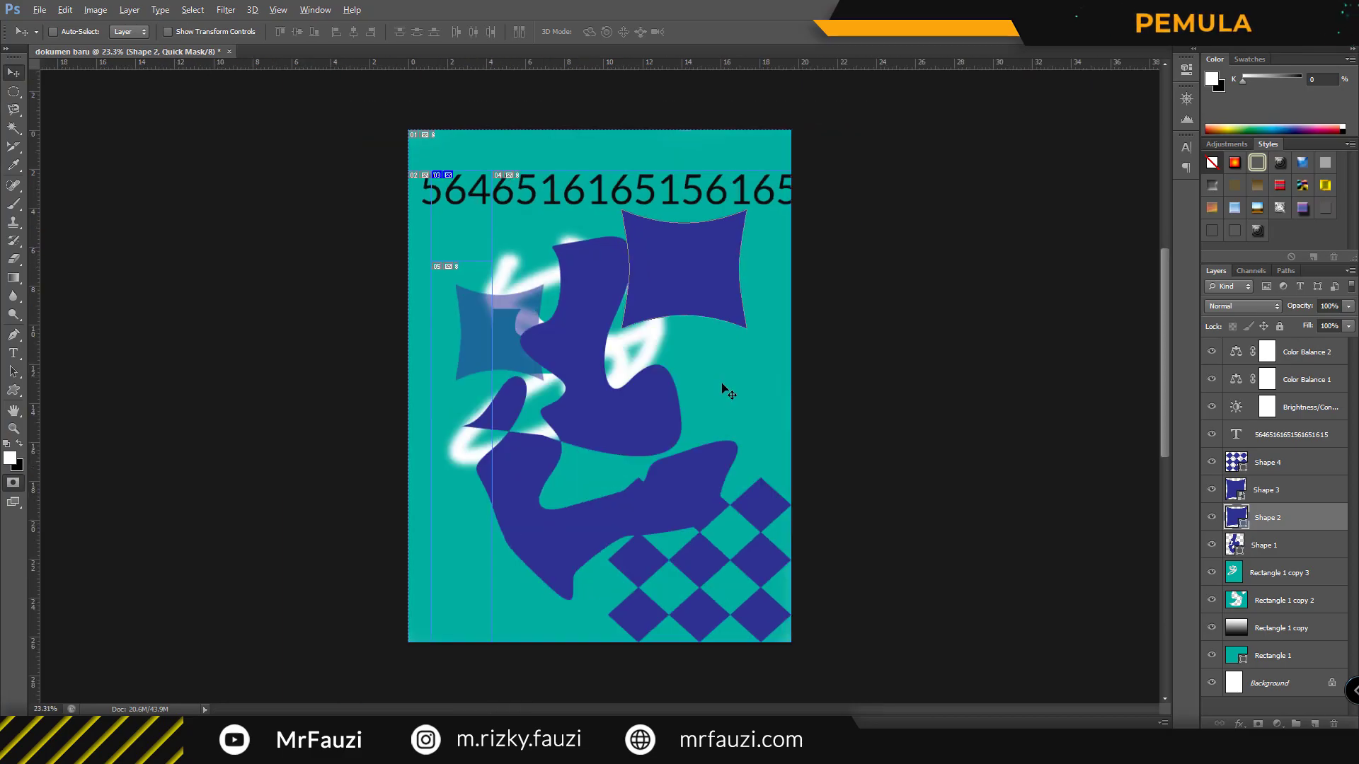
pyautogui.scroll(1, 728, 388)
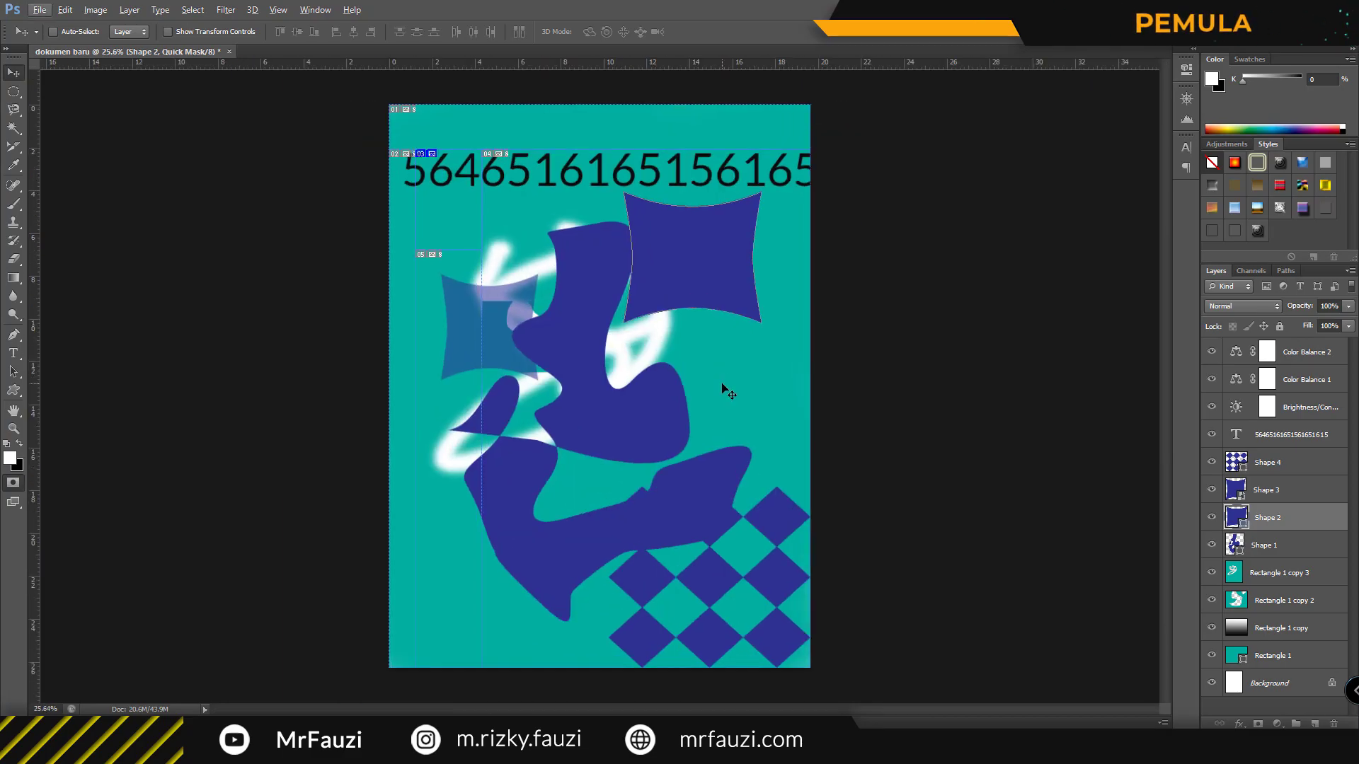
pyautogui.click(1247, 271)
pyautogui.click(1252, 272)
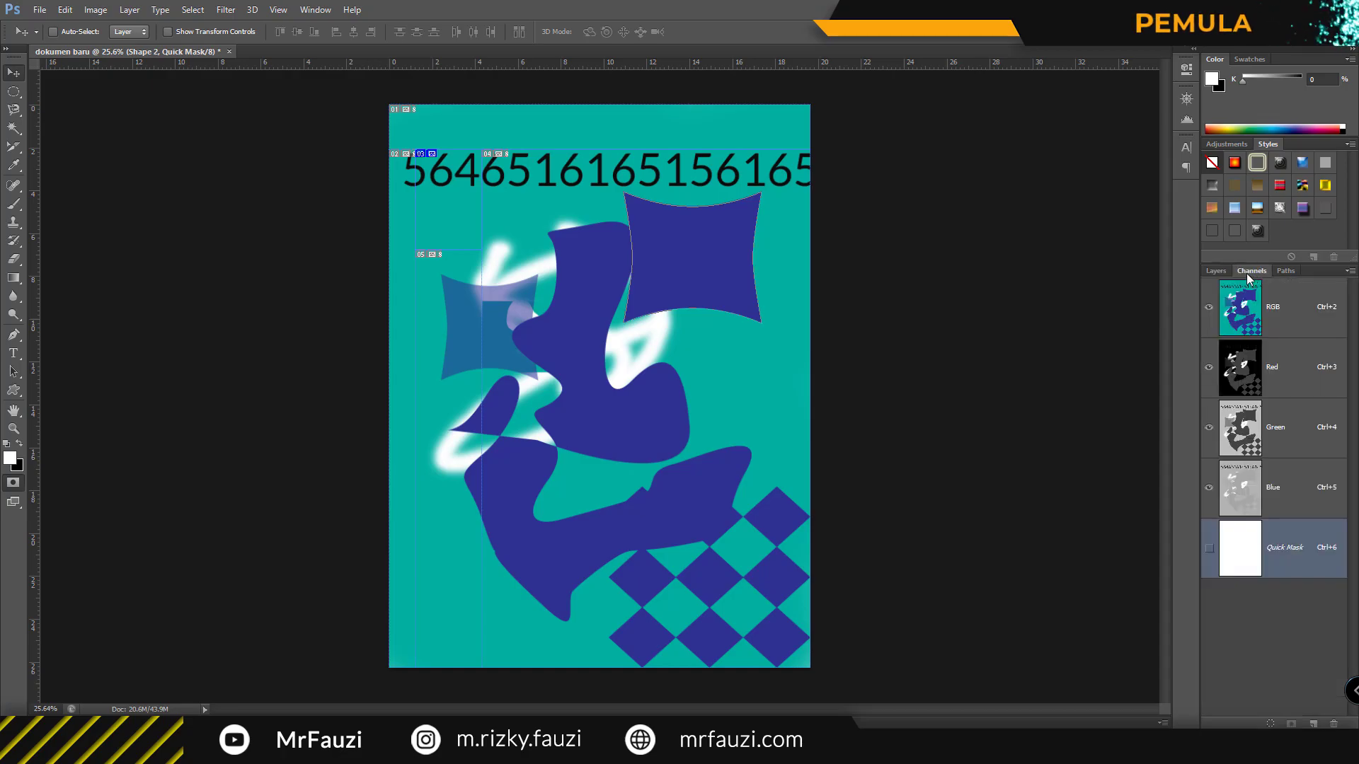
pyautogui.click(1218, 271)
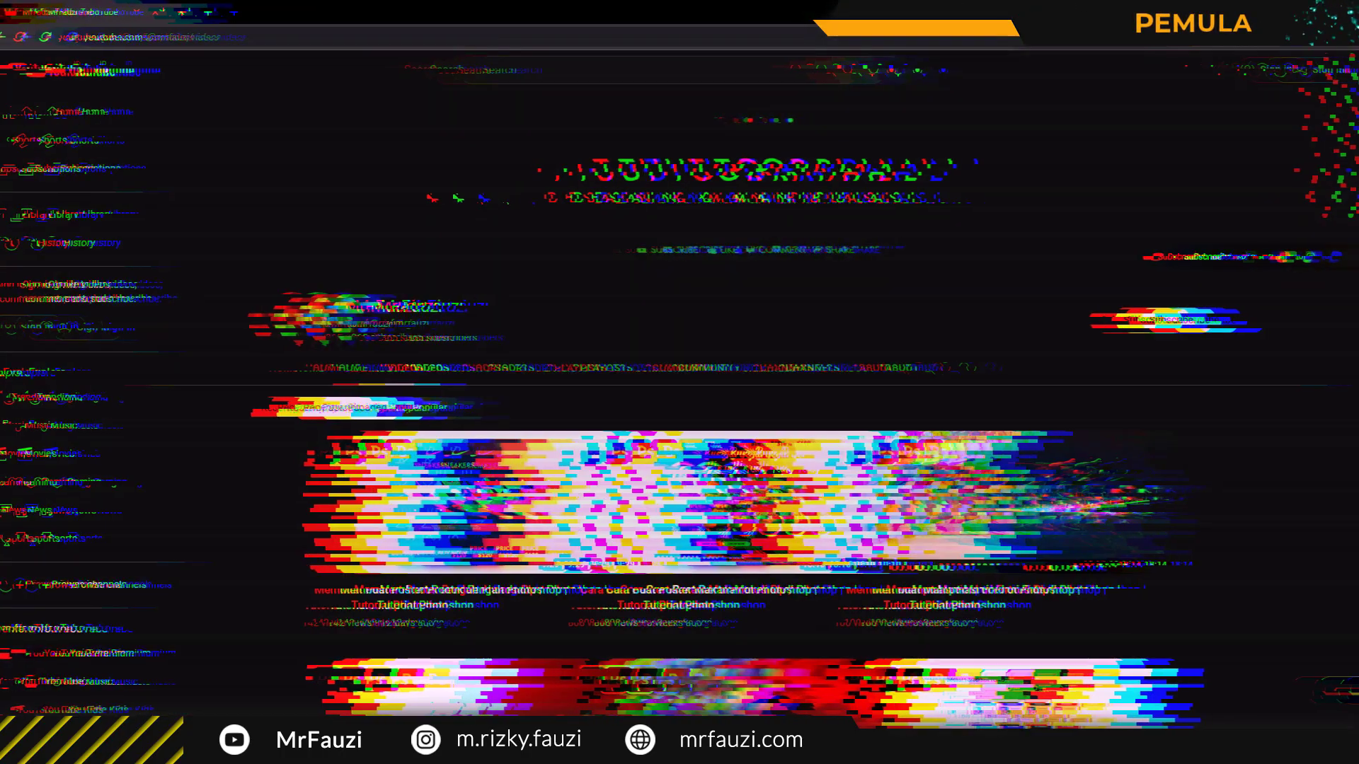
# Scroll down through the channel's uploaded videos list.
pyautogui.scroll(-4, 472, 193)
pyautogui.scroll(-4, 472, 193)
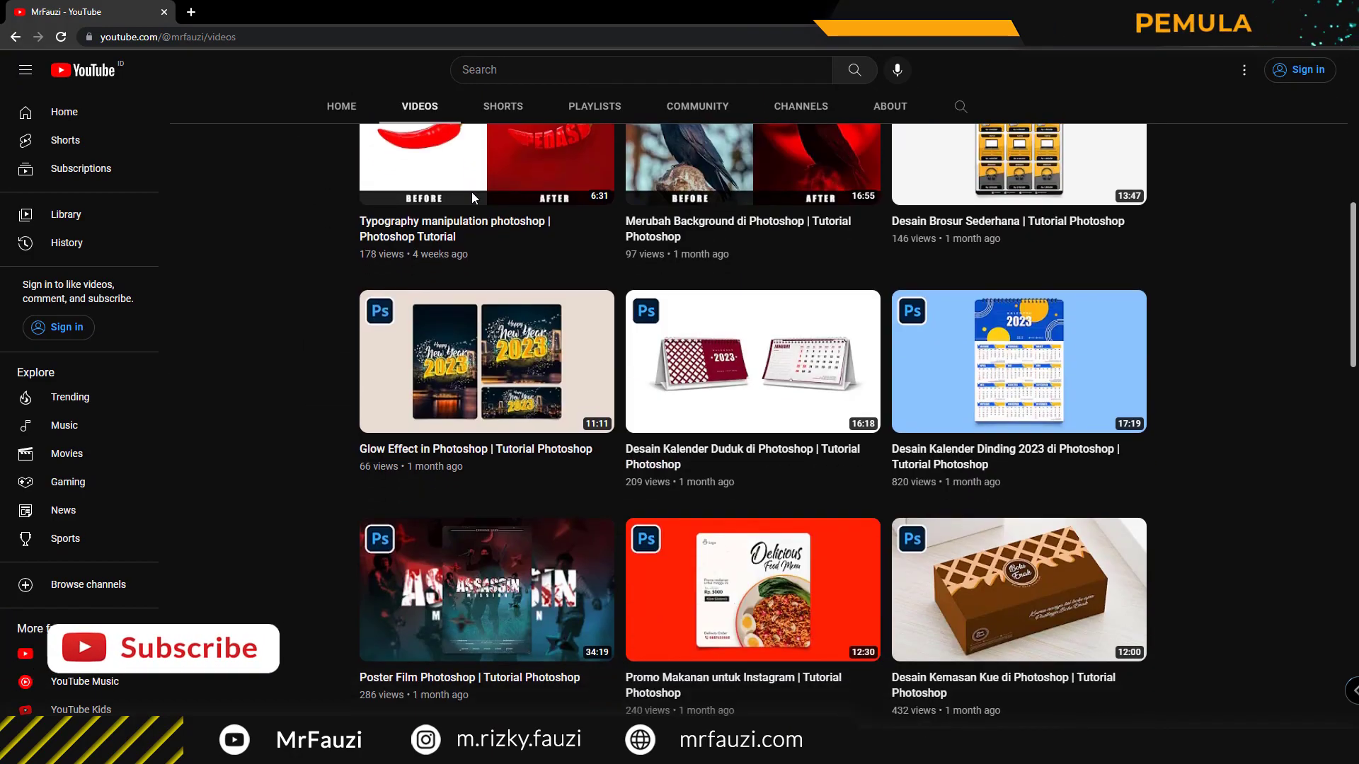
pyautogui.scroll(-6, 473, 193)
pyautogui.scroll(-3, 472, 193)
pyautogui.scroll(-4, 471, 193)
pyautogui.scroll(-7, 471, 193)
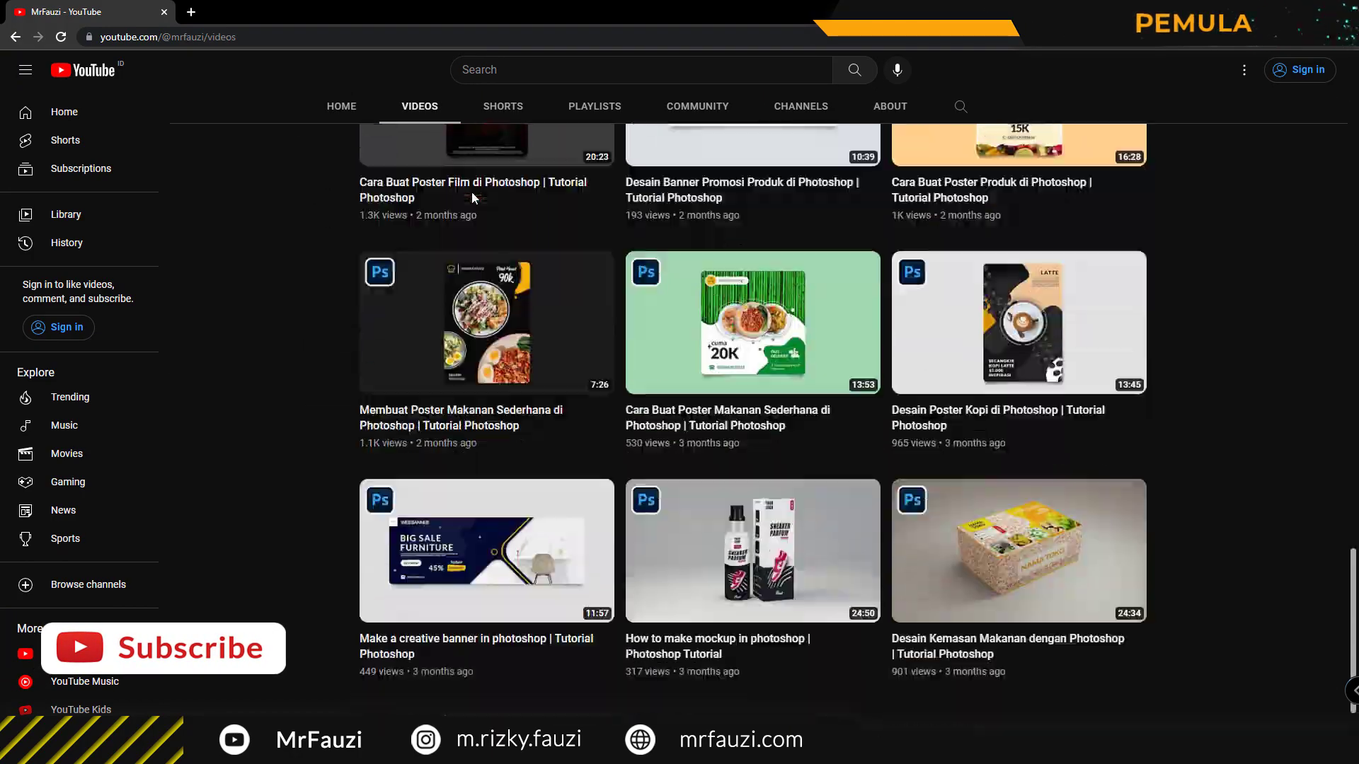
pyautogui.scroll(-4, 471, 192)
pyautogui.scroll(-3, 479, 212)
pyautogui.scroll(-5, 481, 213)
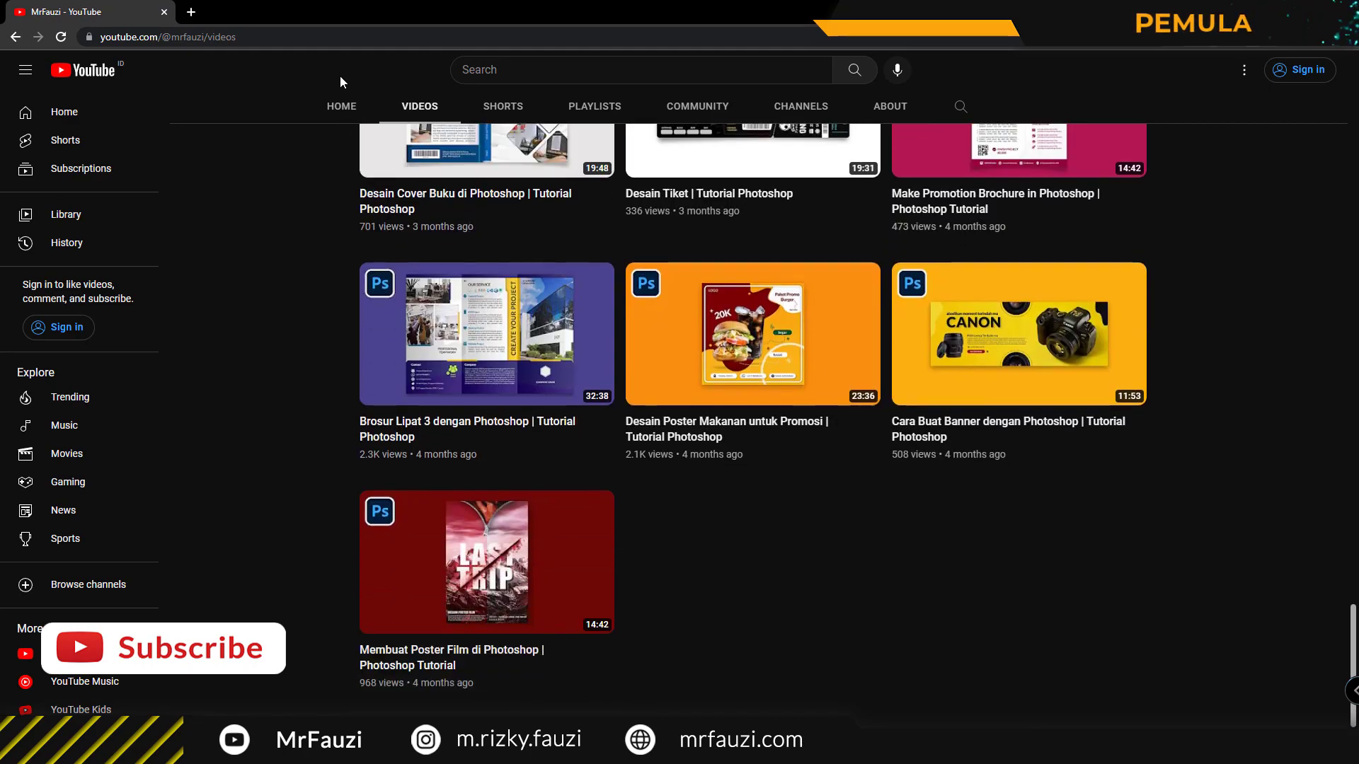
# Scroll back up and switch to the channel's Playlists page.
pyautogui.scroll(5, 401, 207)
pyautogui.scroll(8, 419, 247)
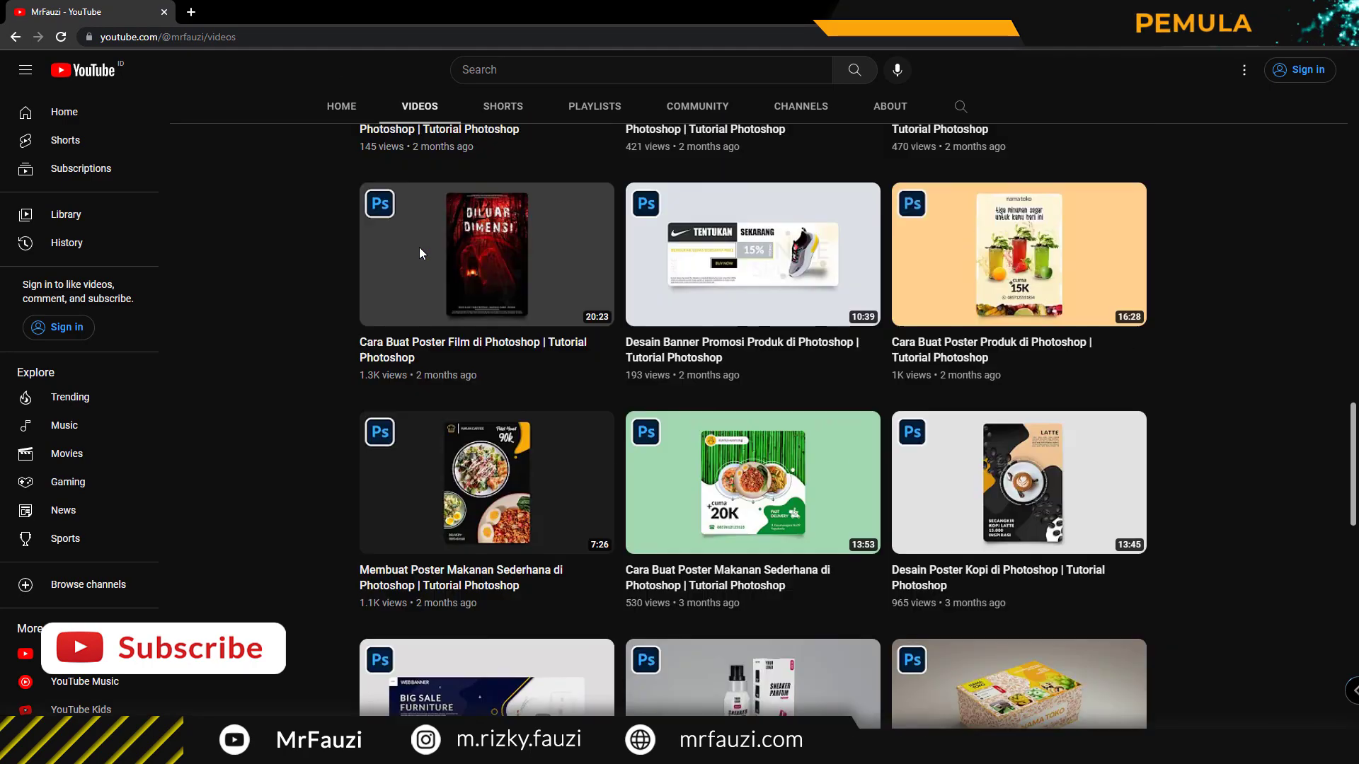
pyautogui.scroll(8, 419, 248)
pyautogui.click(600, 106)
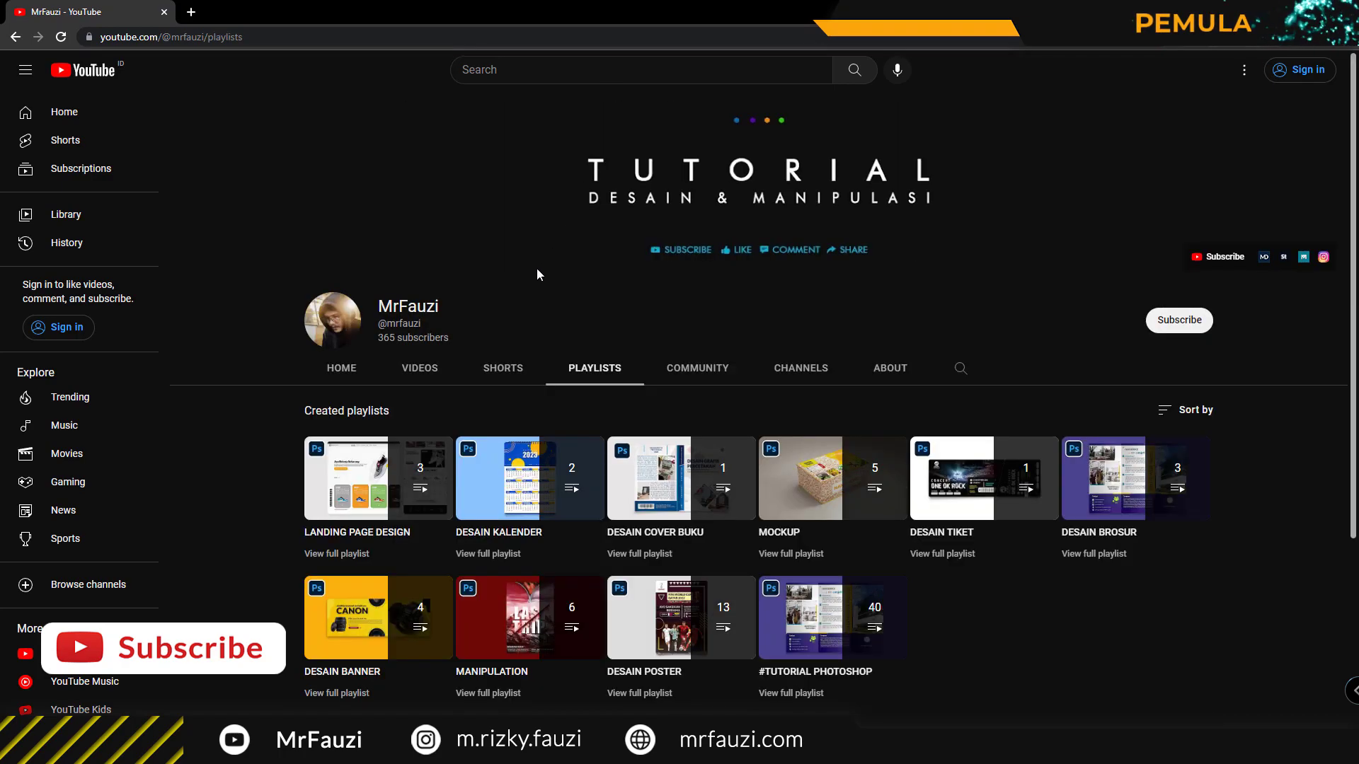